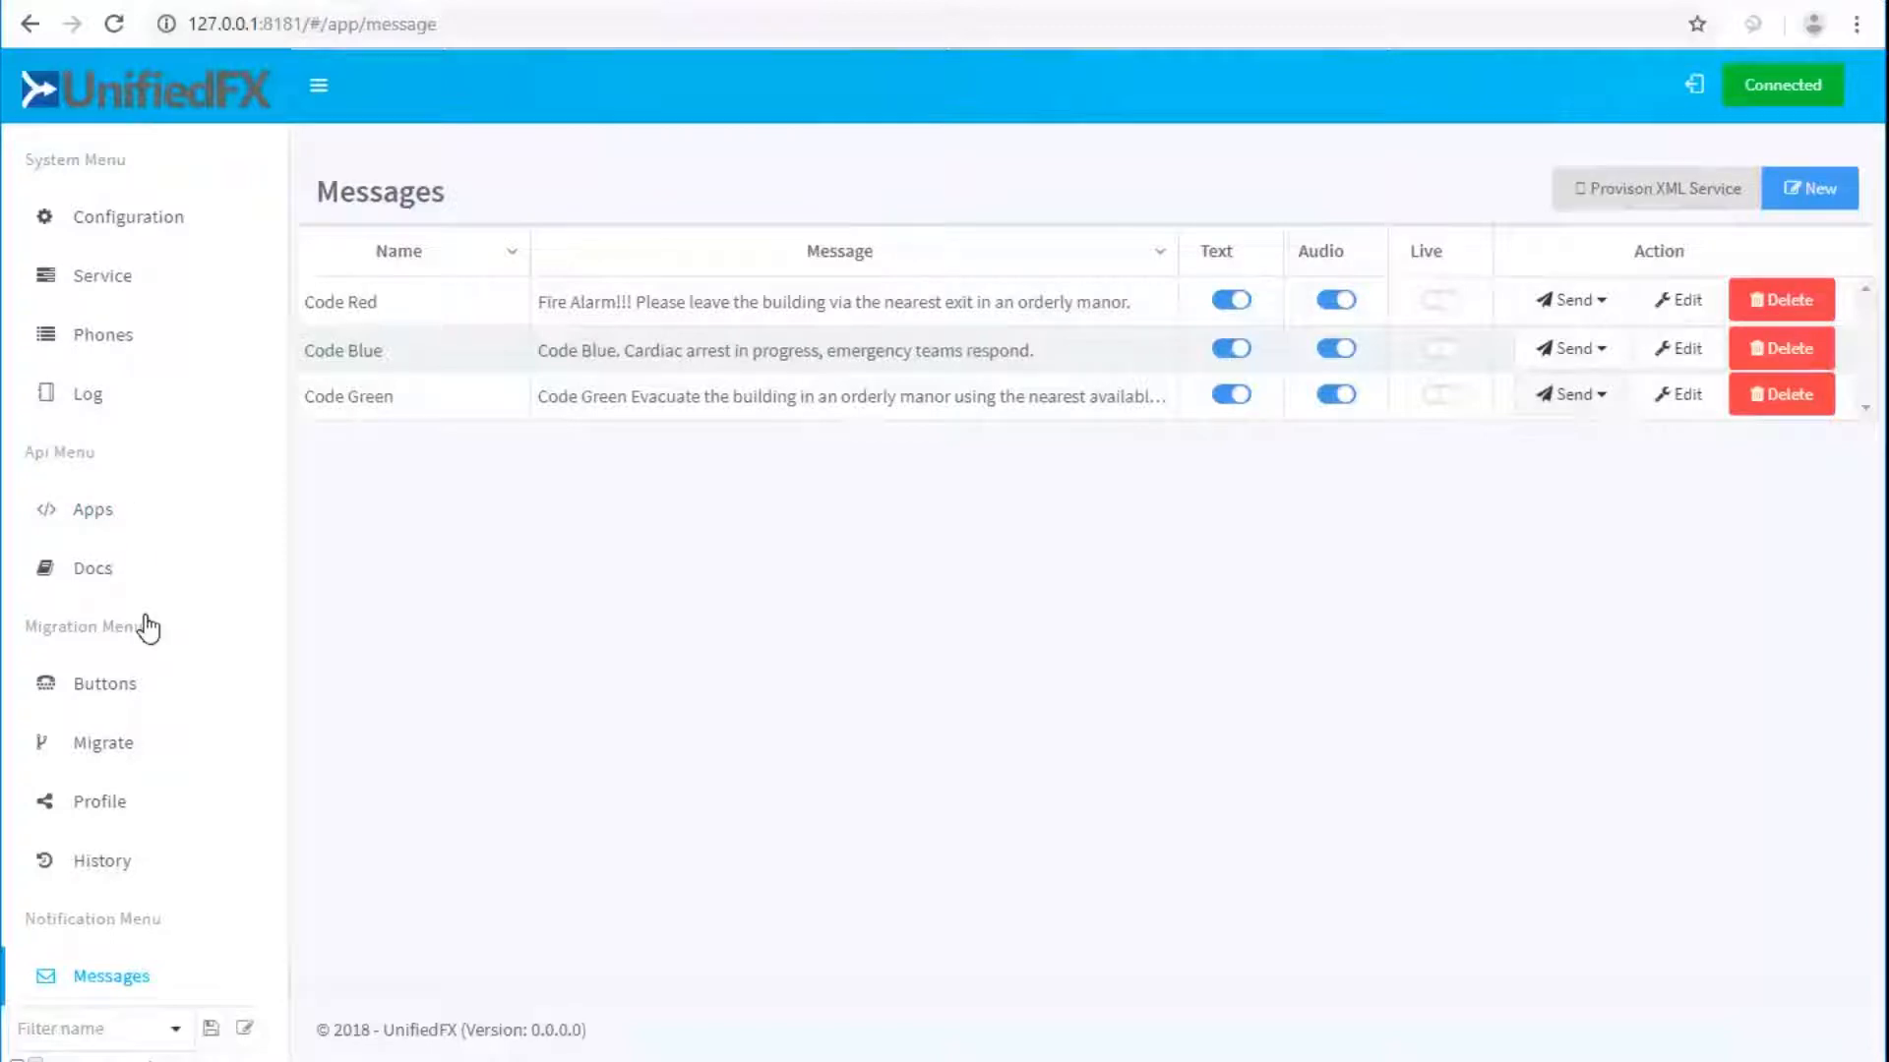
Load the Reg-8861 filter, after briefly viewing Reg-7941, with the Model group expanded.
scroll(127, 704, down, 6)
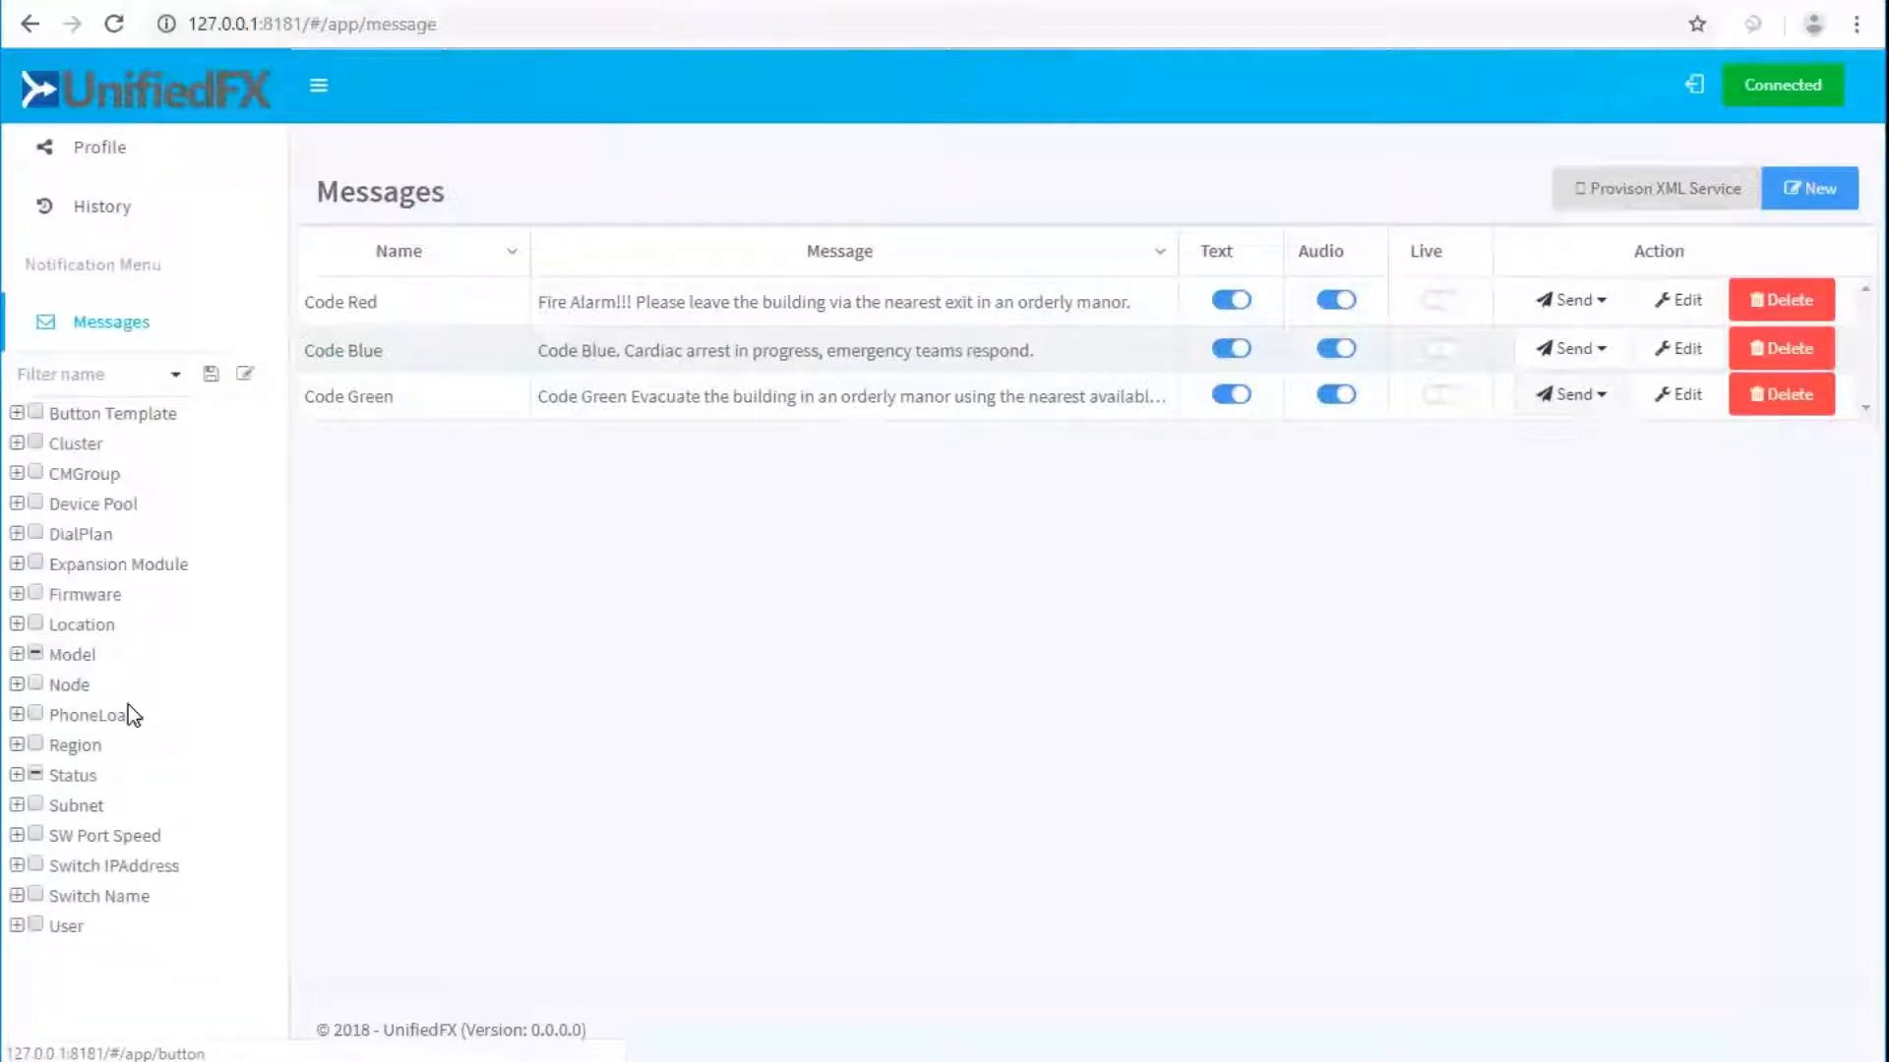
scroll(138, 592, up, 6)
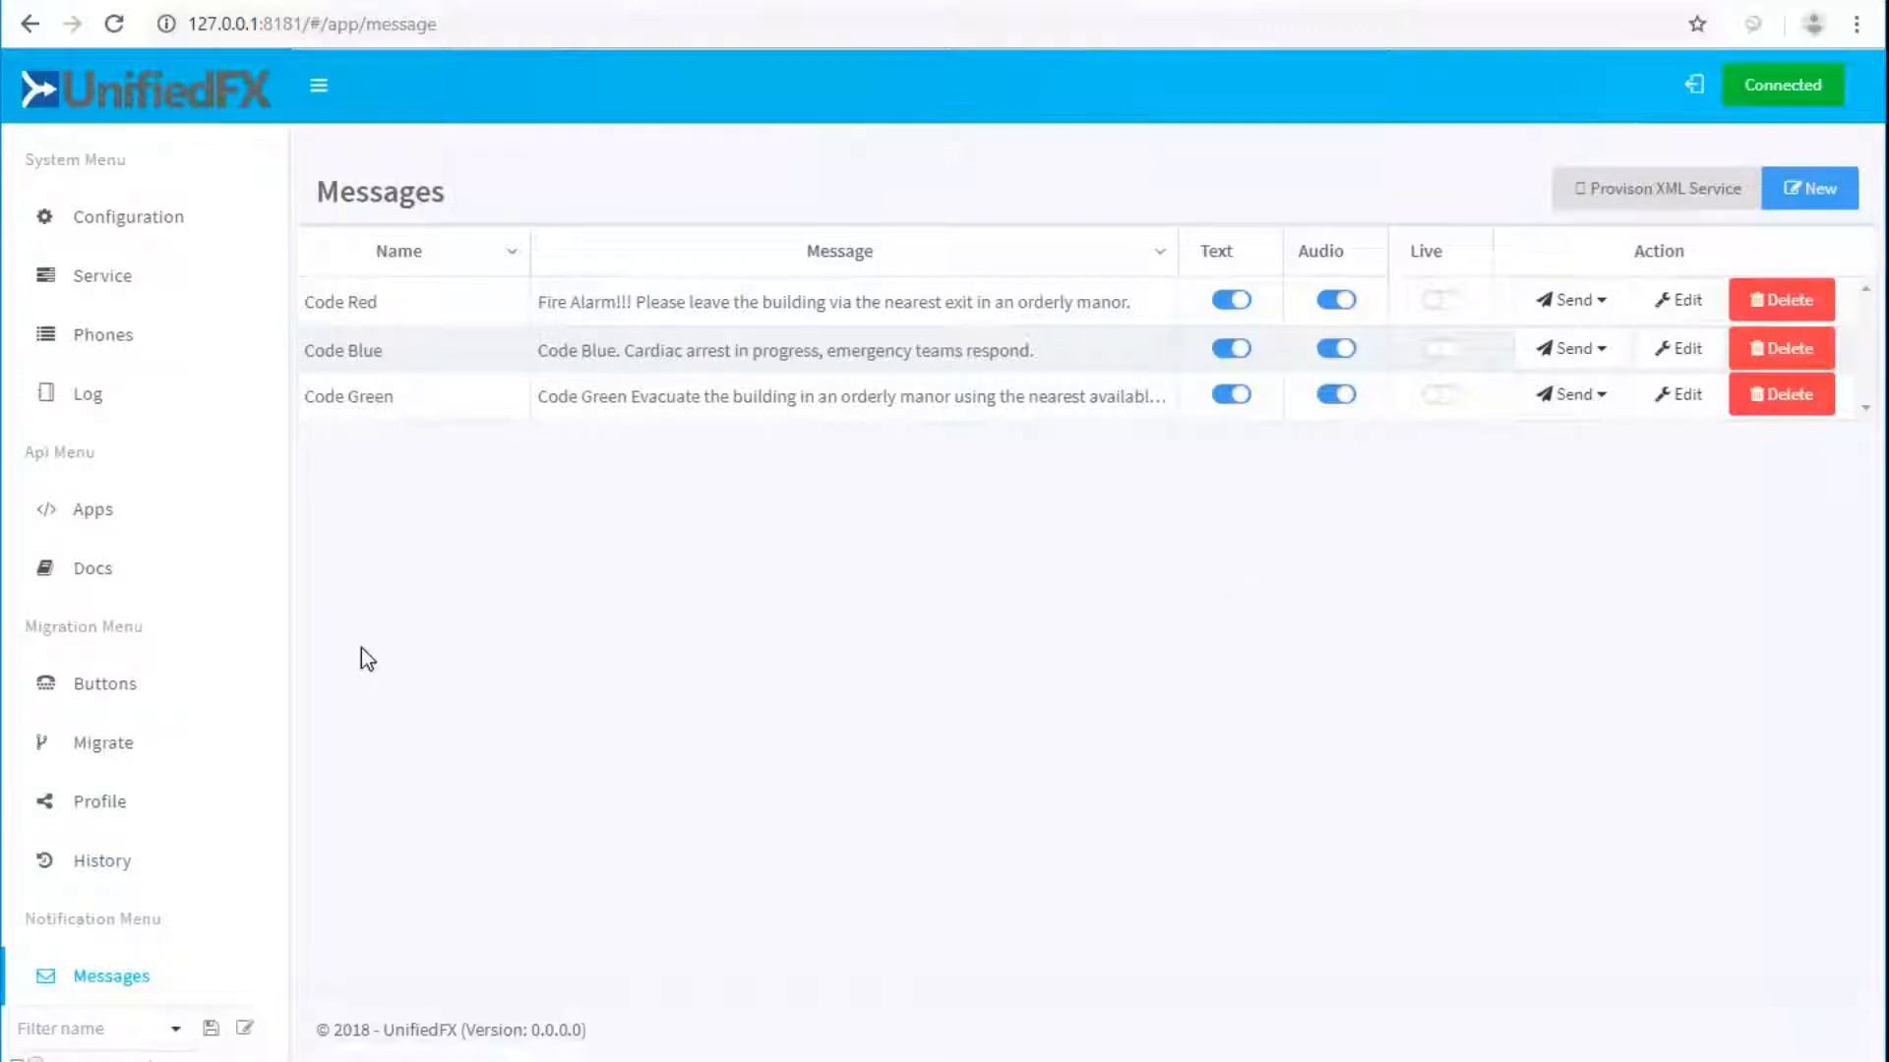
scroll(80, 705, down, 8)
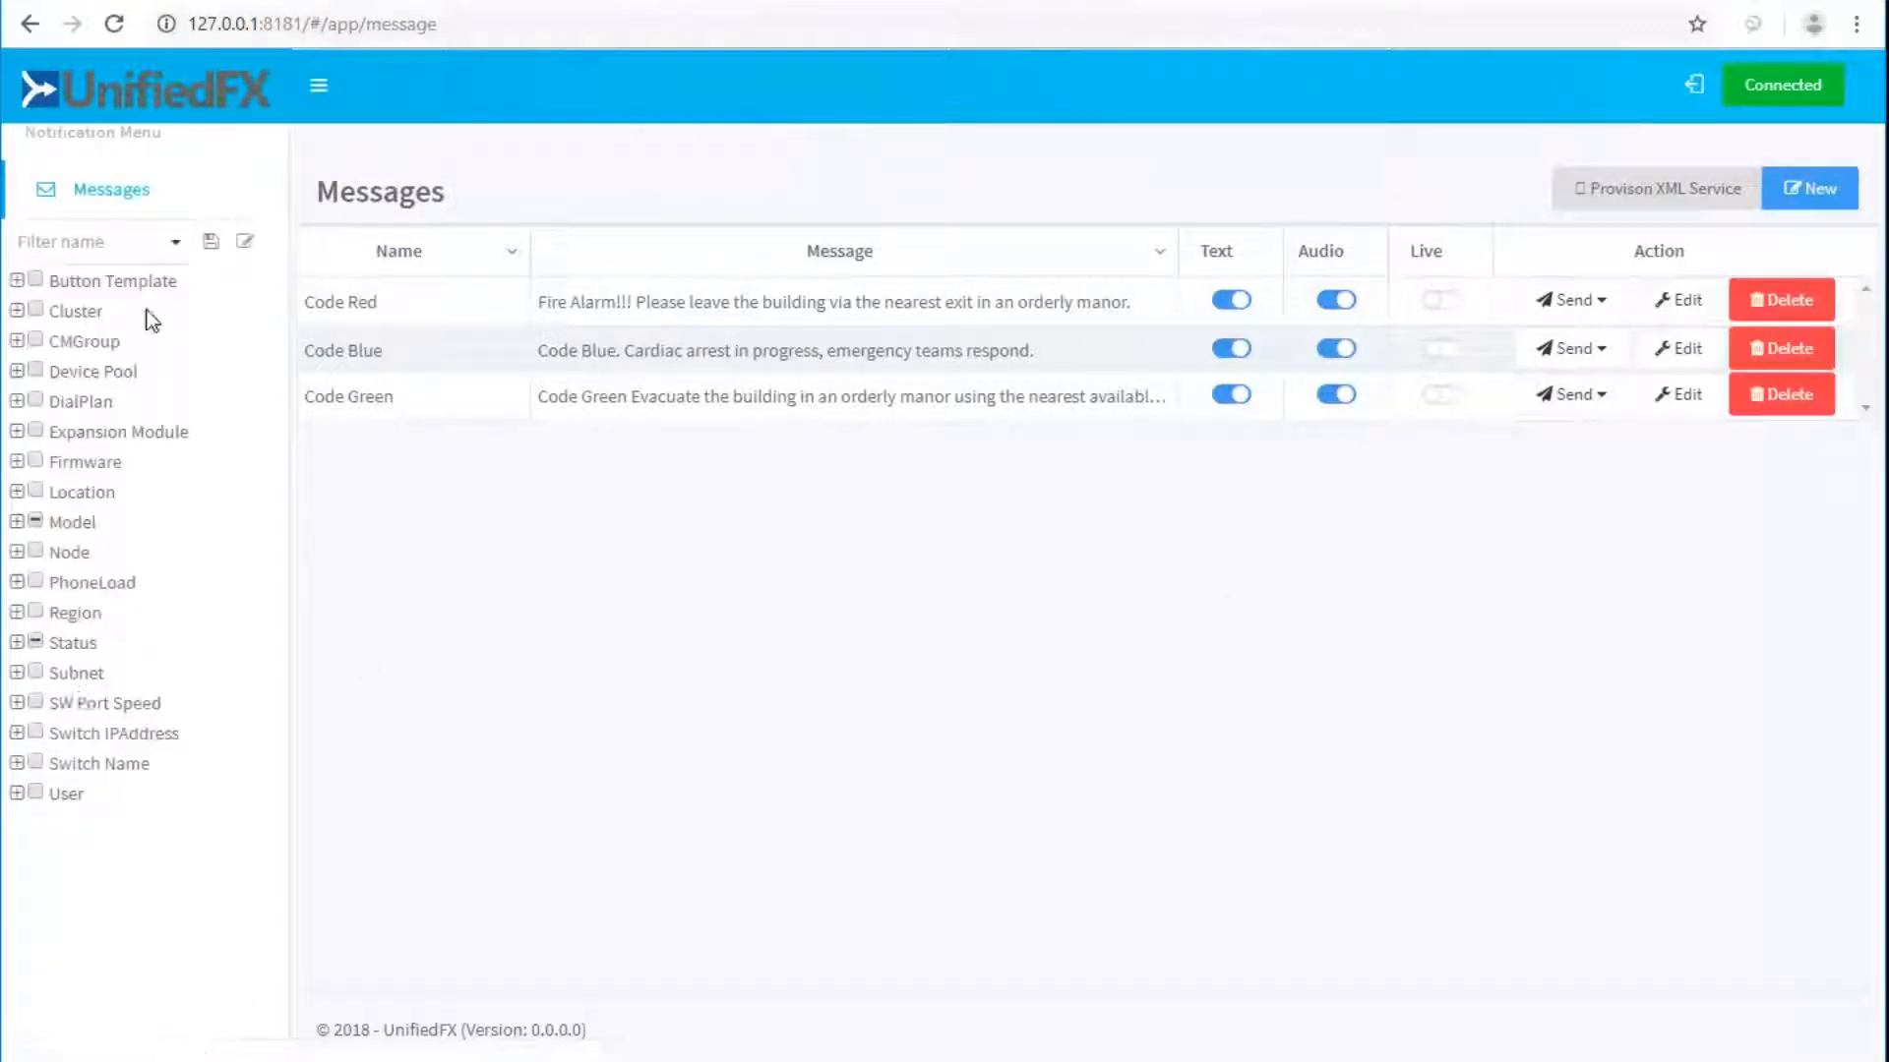
click(177, 243)
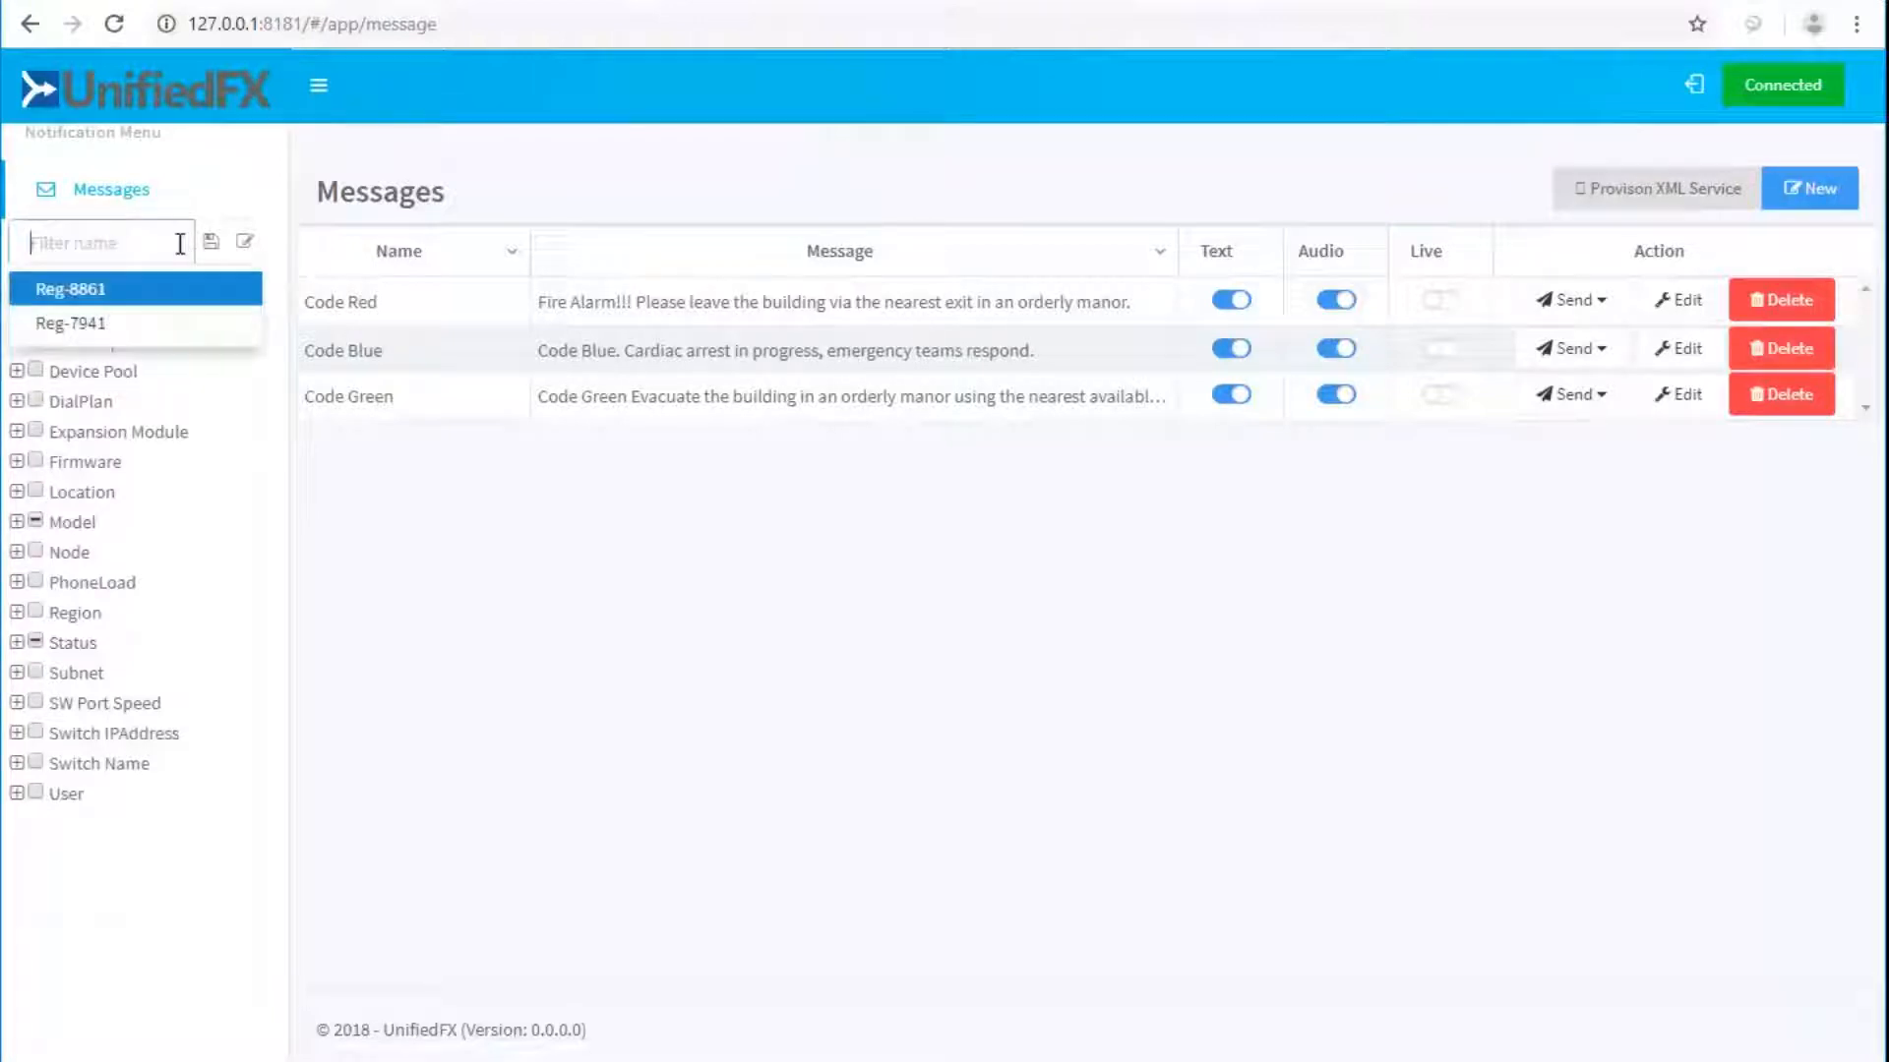
click(100, 323)
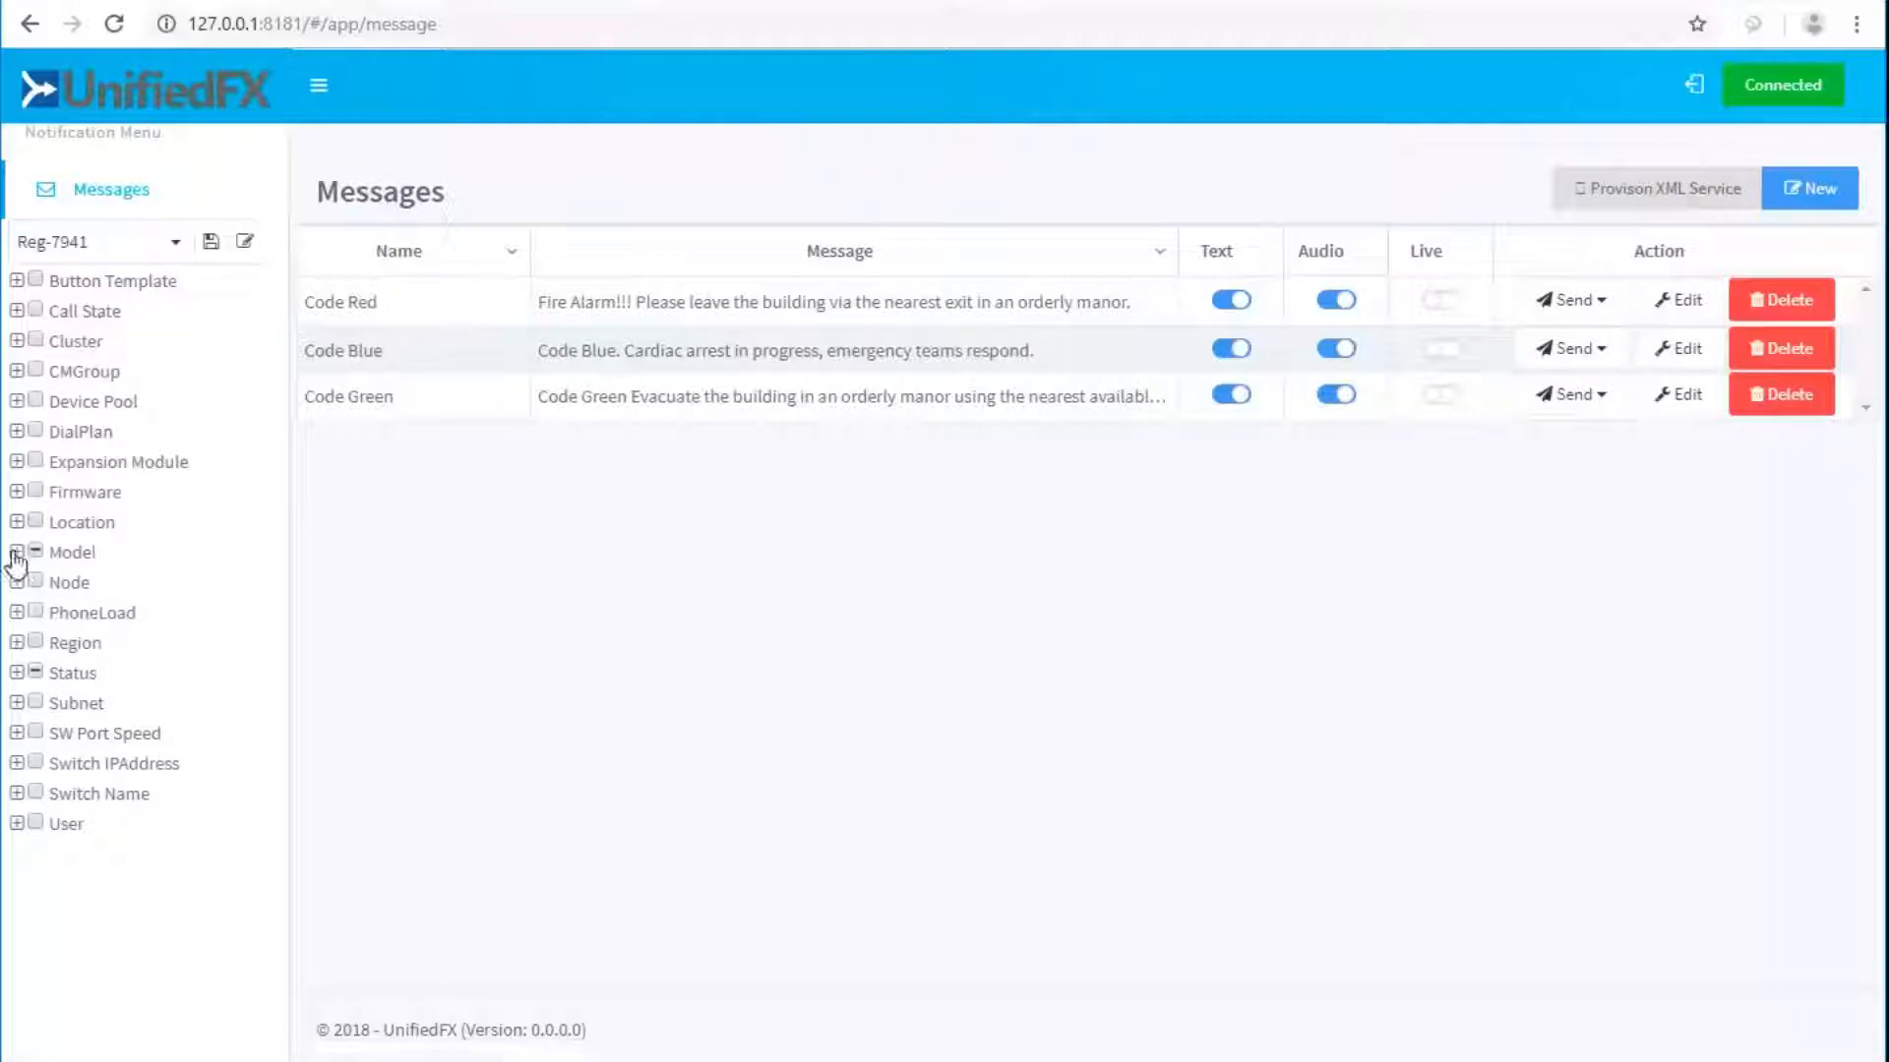
click(17, 552)
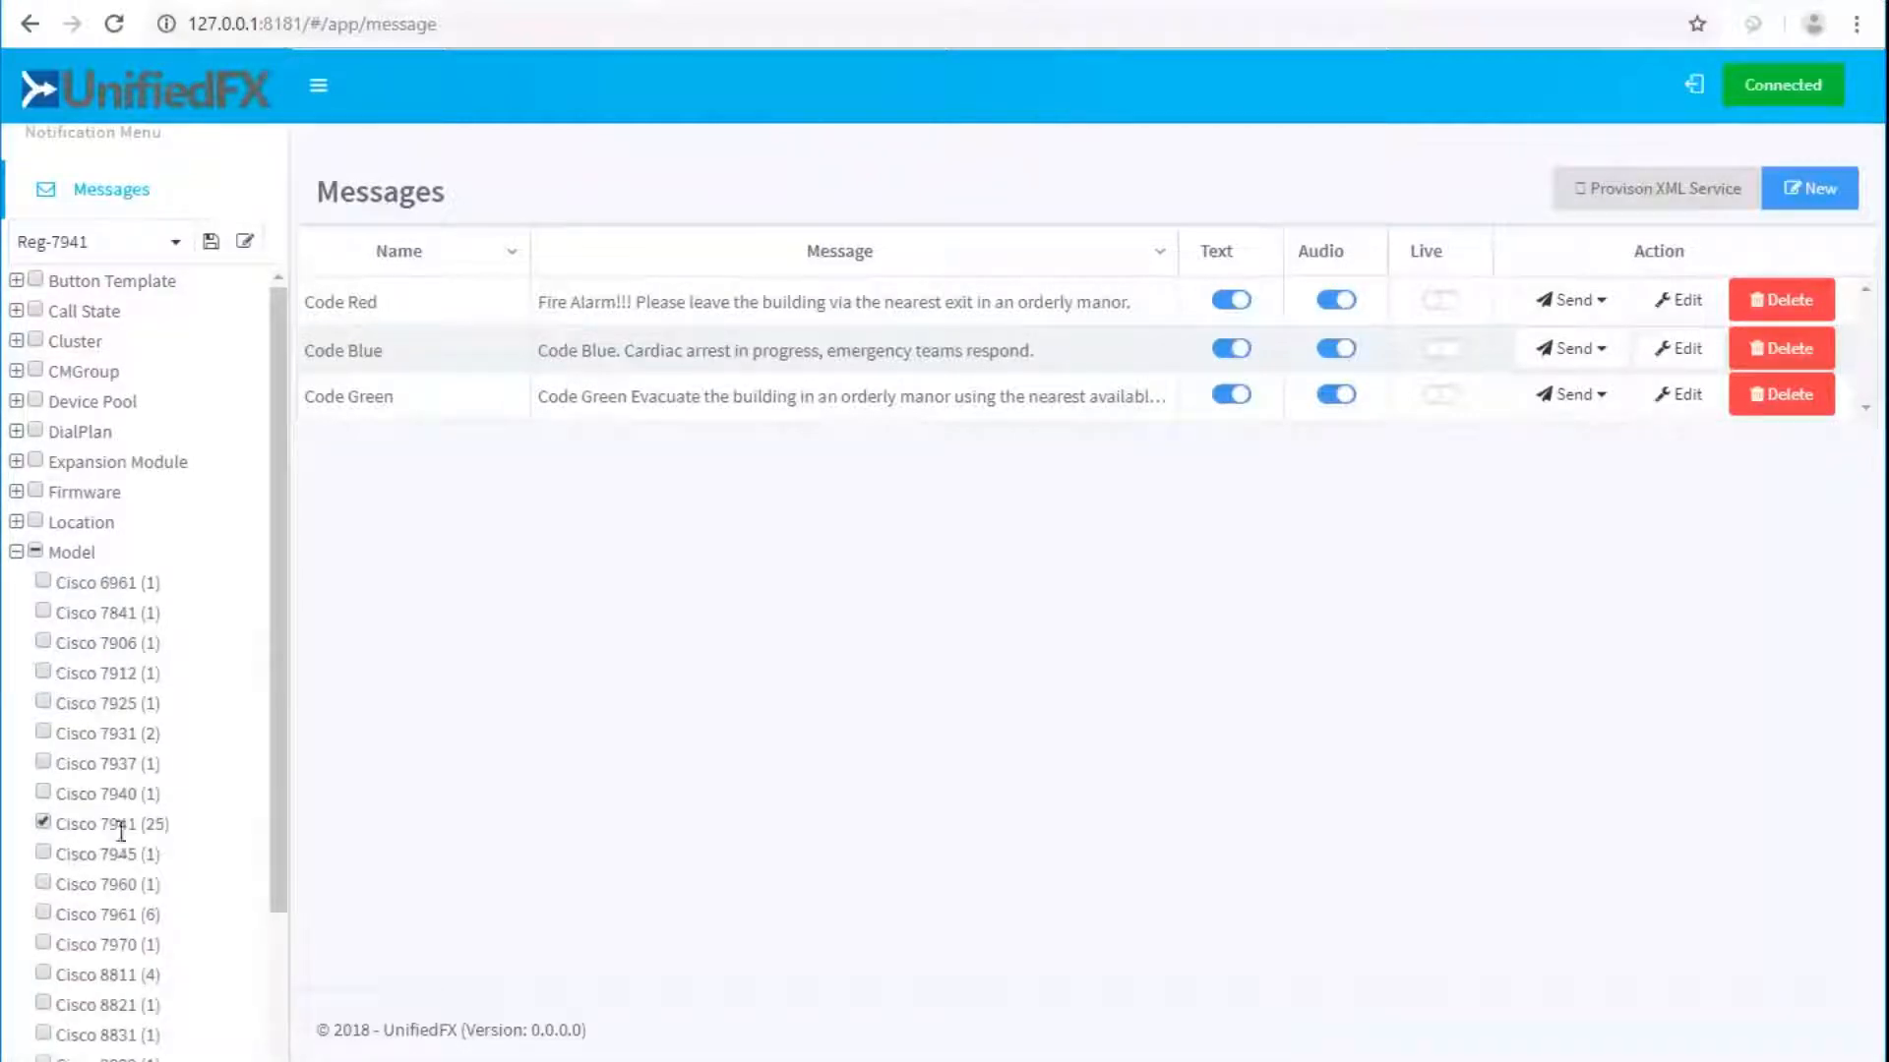
click(174, 245)
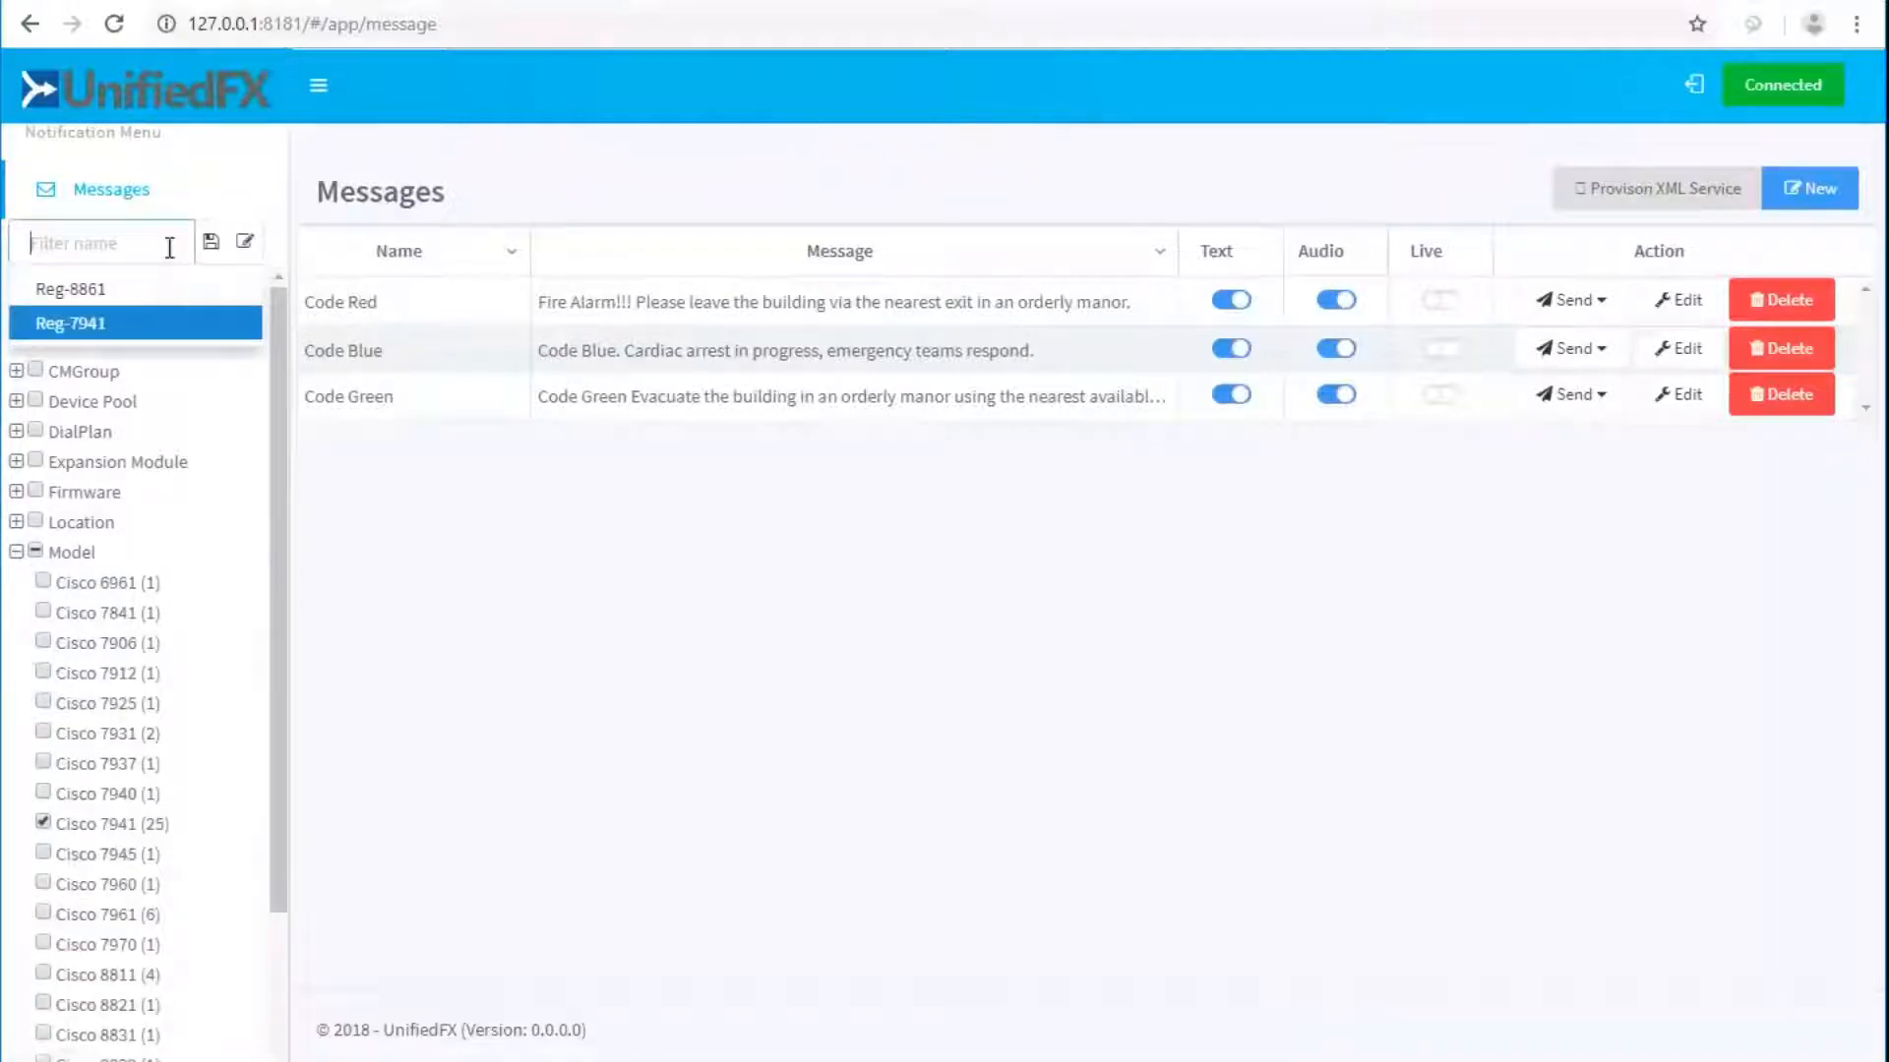
click(103, 288)
Switch the filter's phone model from Cisco 8861 to Cisco 7961.
scroll(143, 531, down, 4)
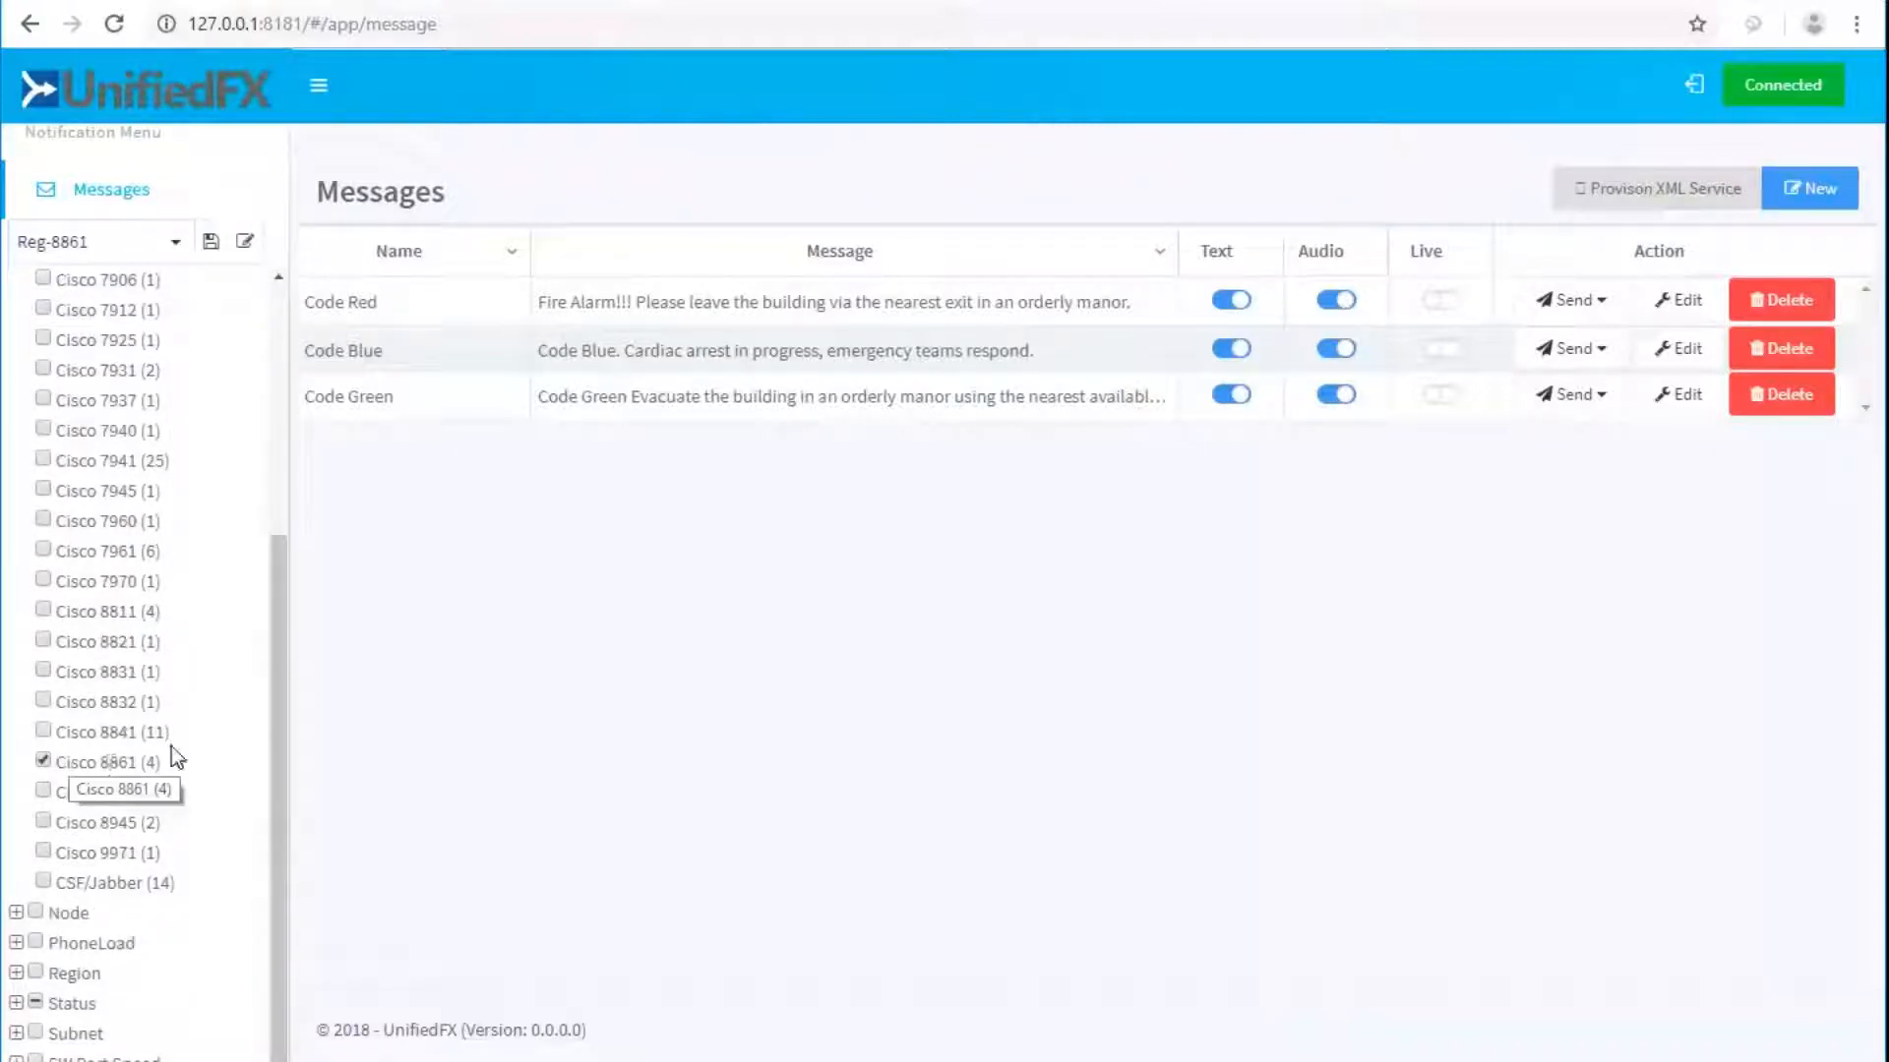
scroll(173, 758, up, 4)
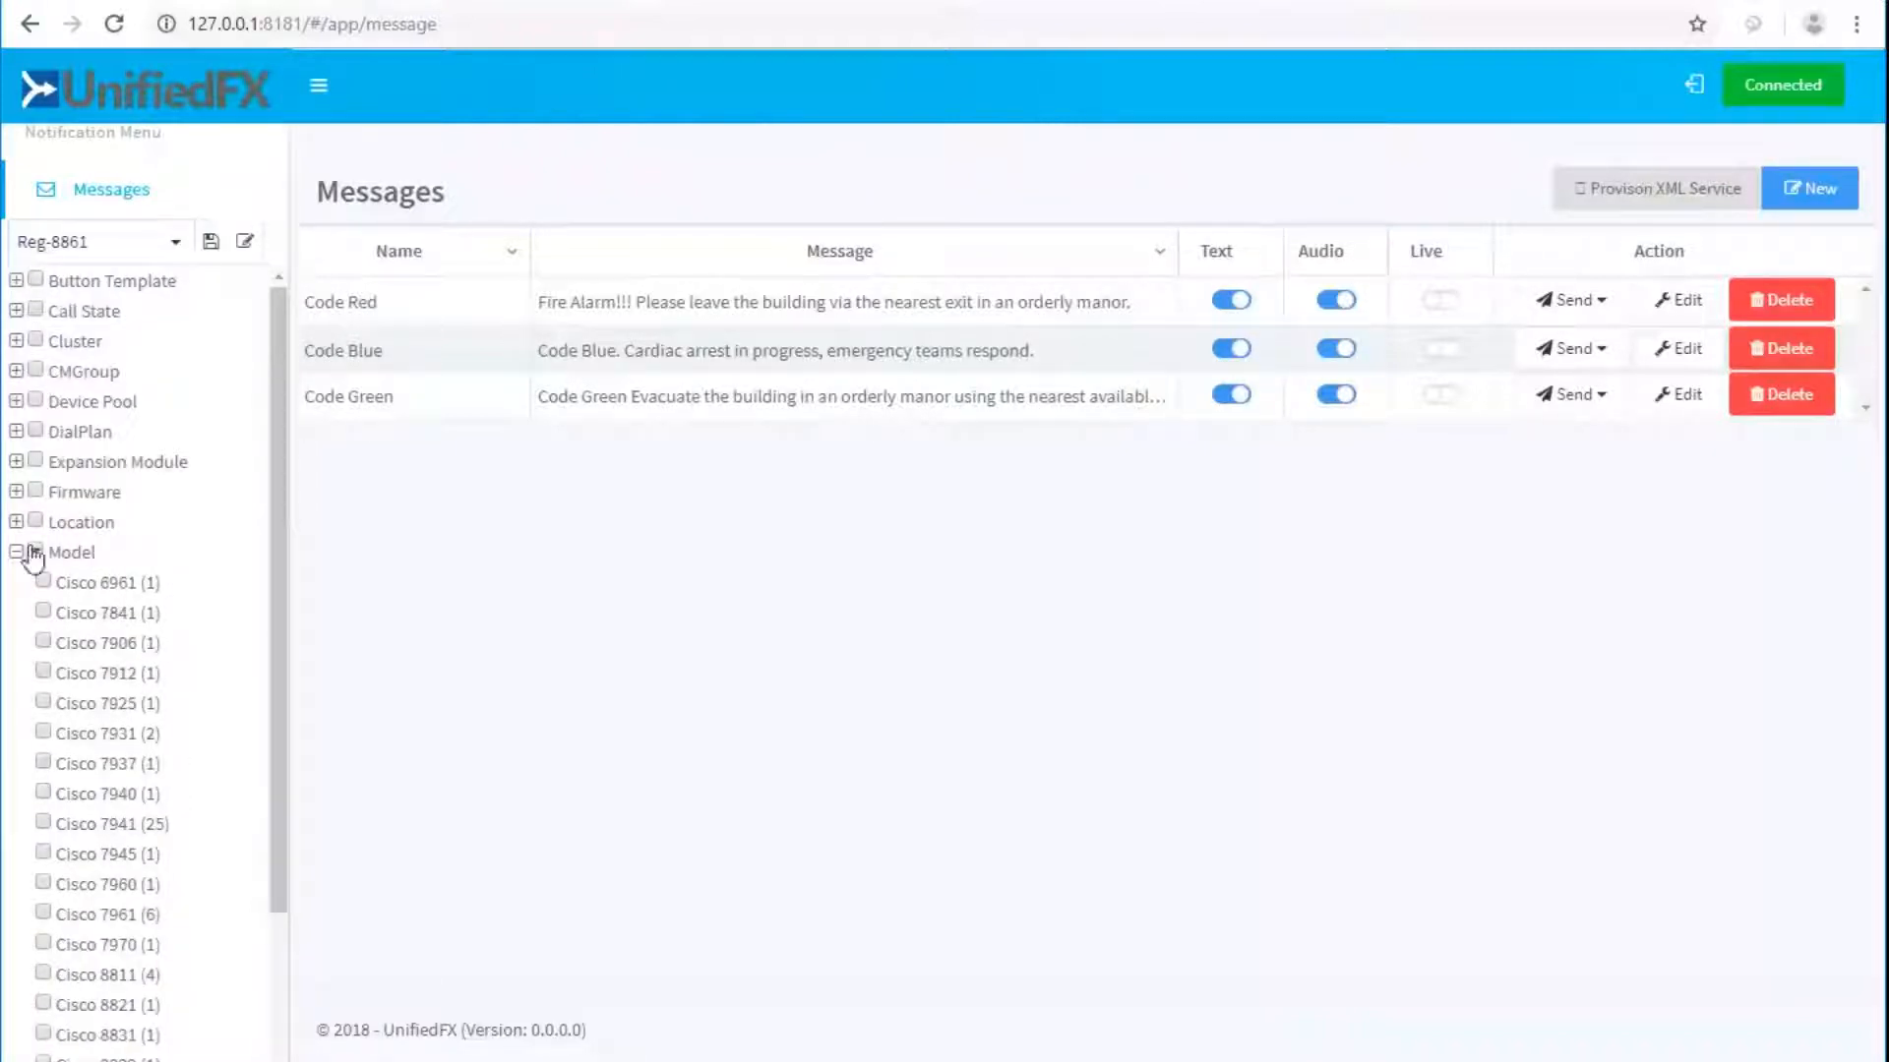
scroll(118, 767, down, 4)
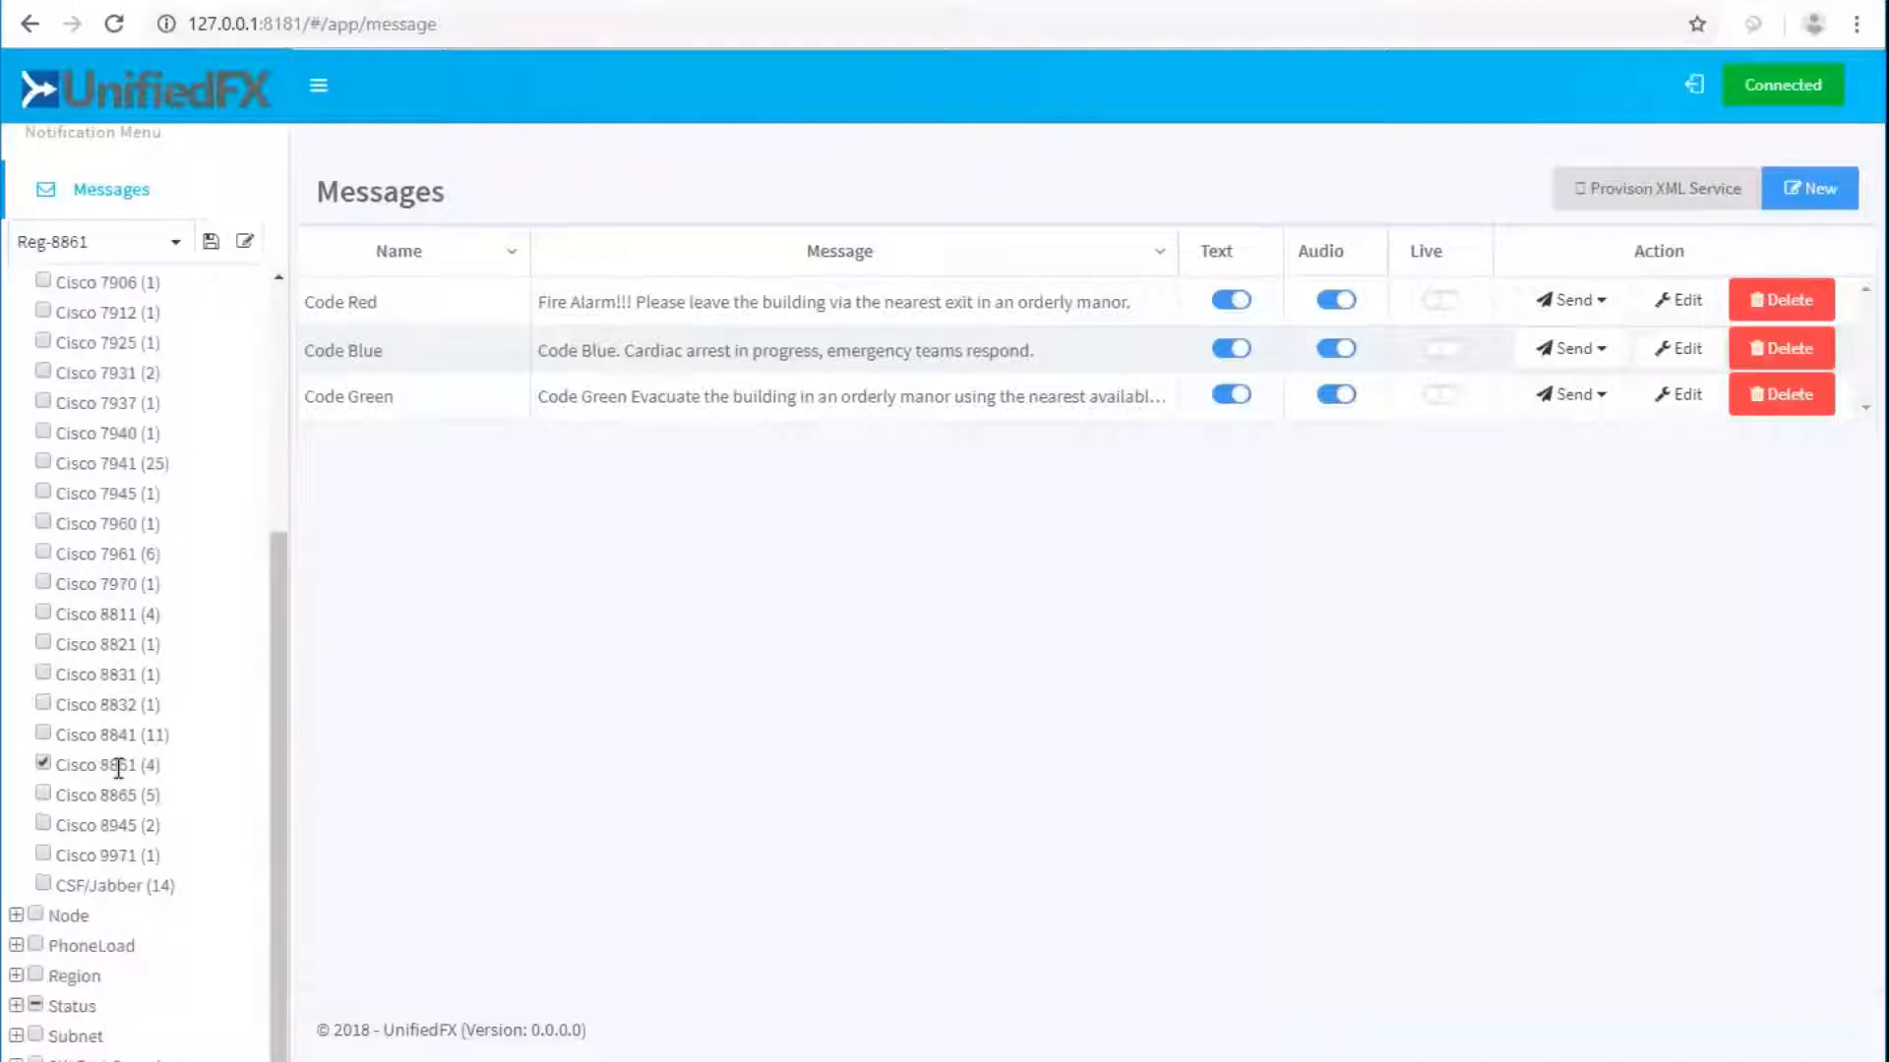
click(42, 763)
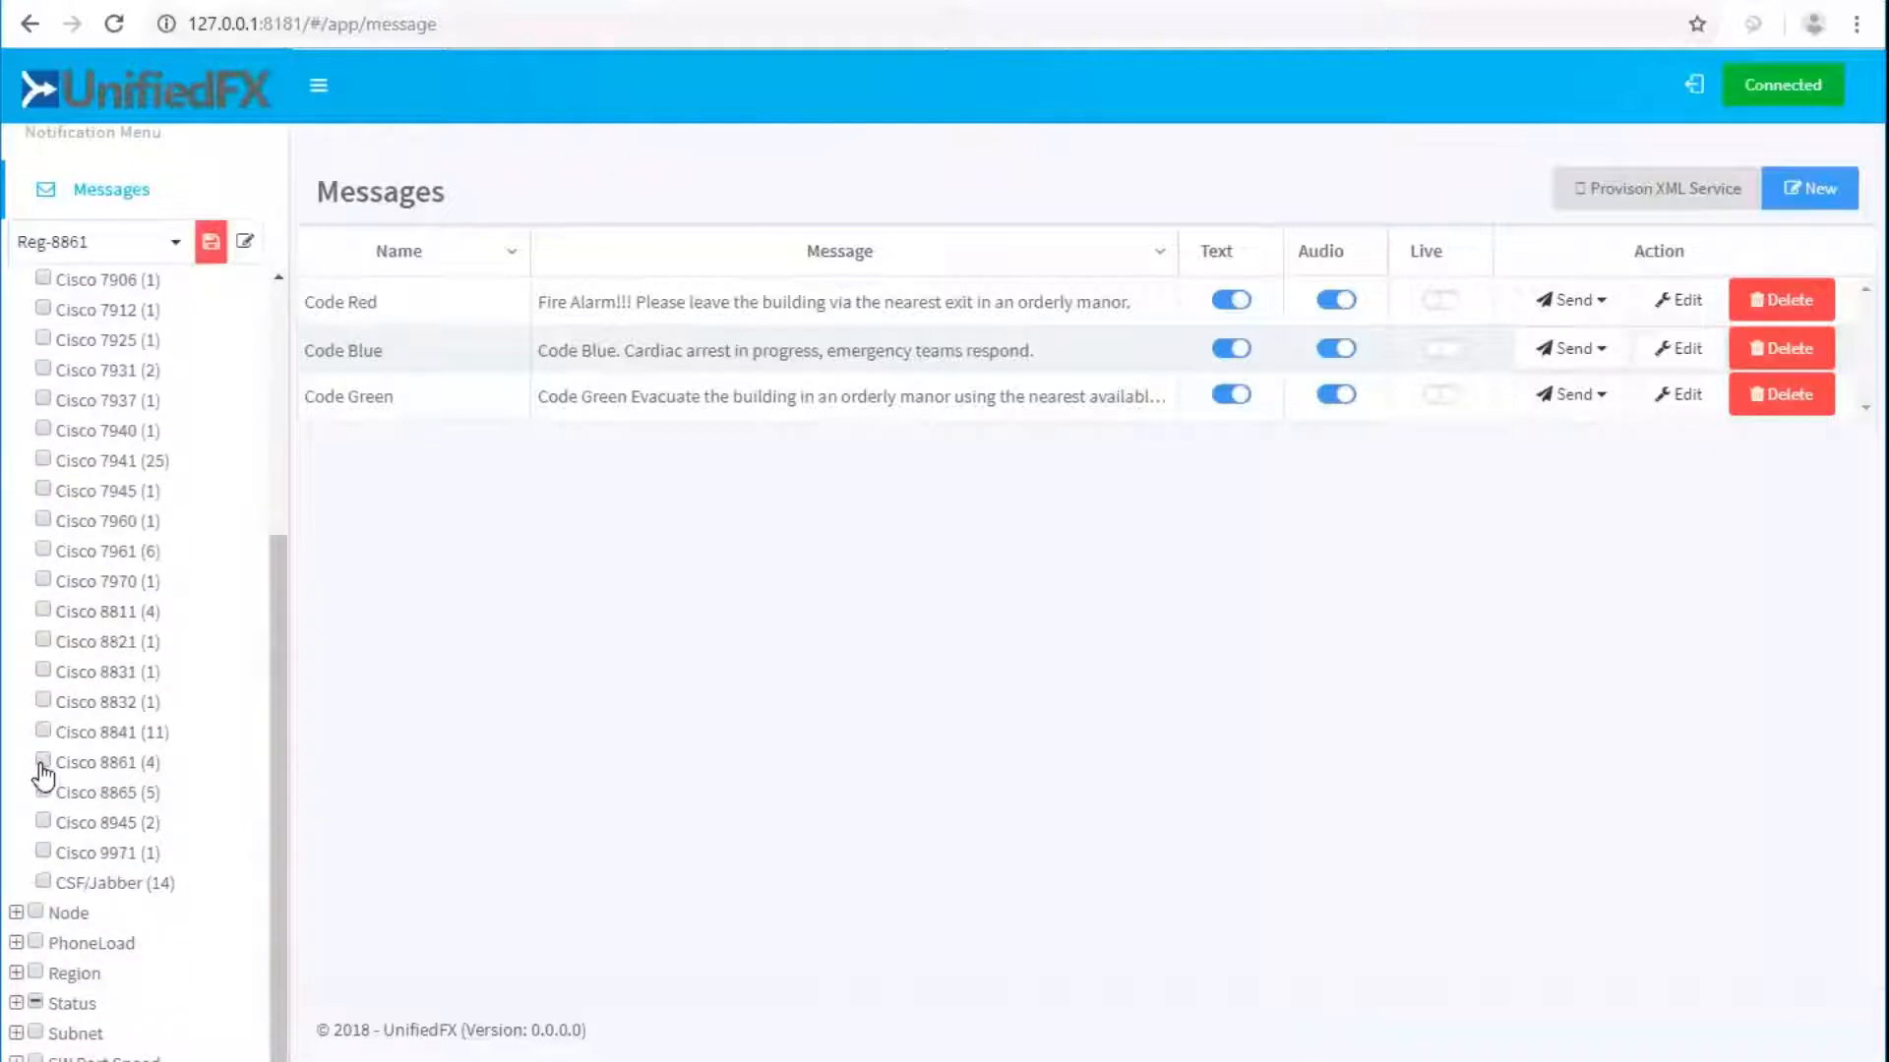
click(42, 549)
scroll(173, 863, down, 2)
scroll(168, 856, up, 4)
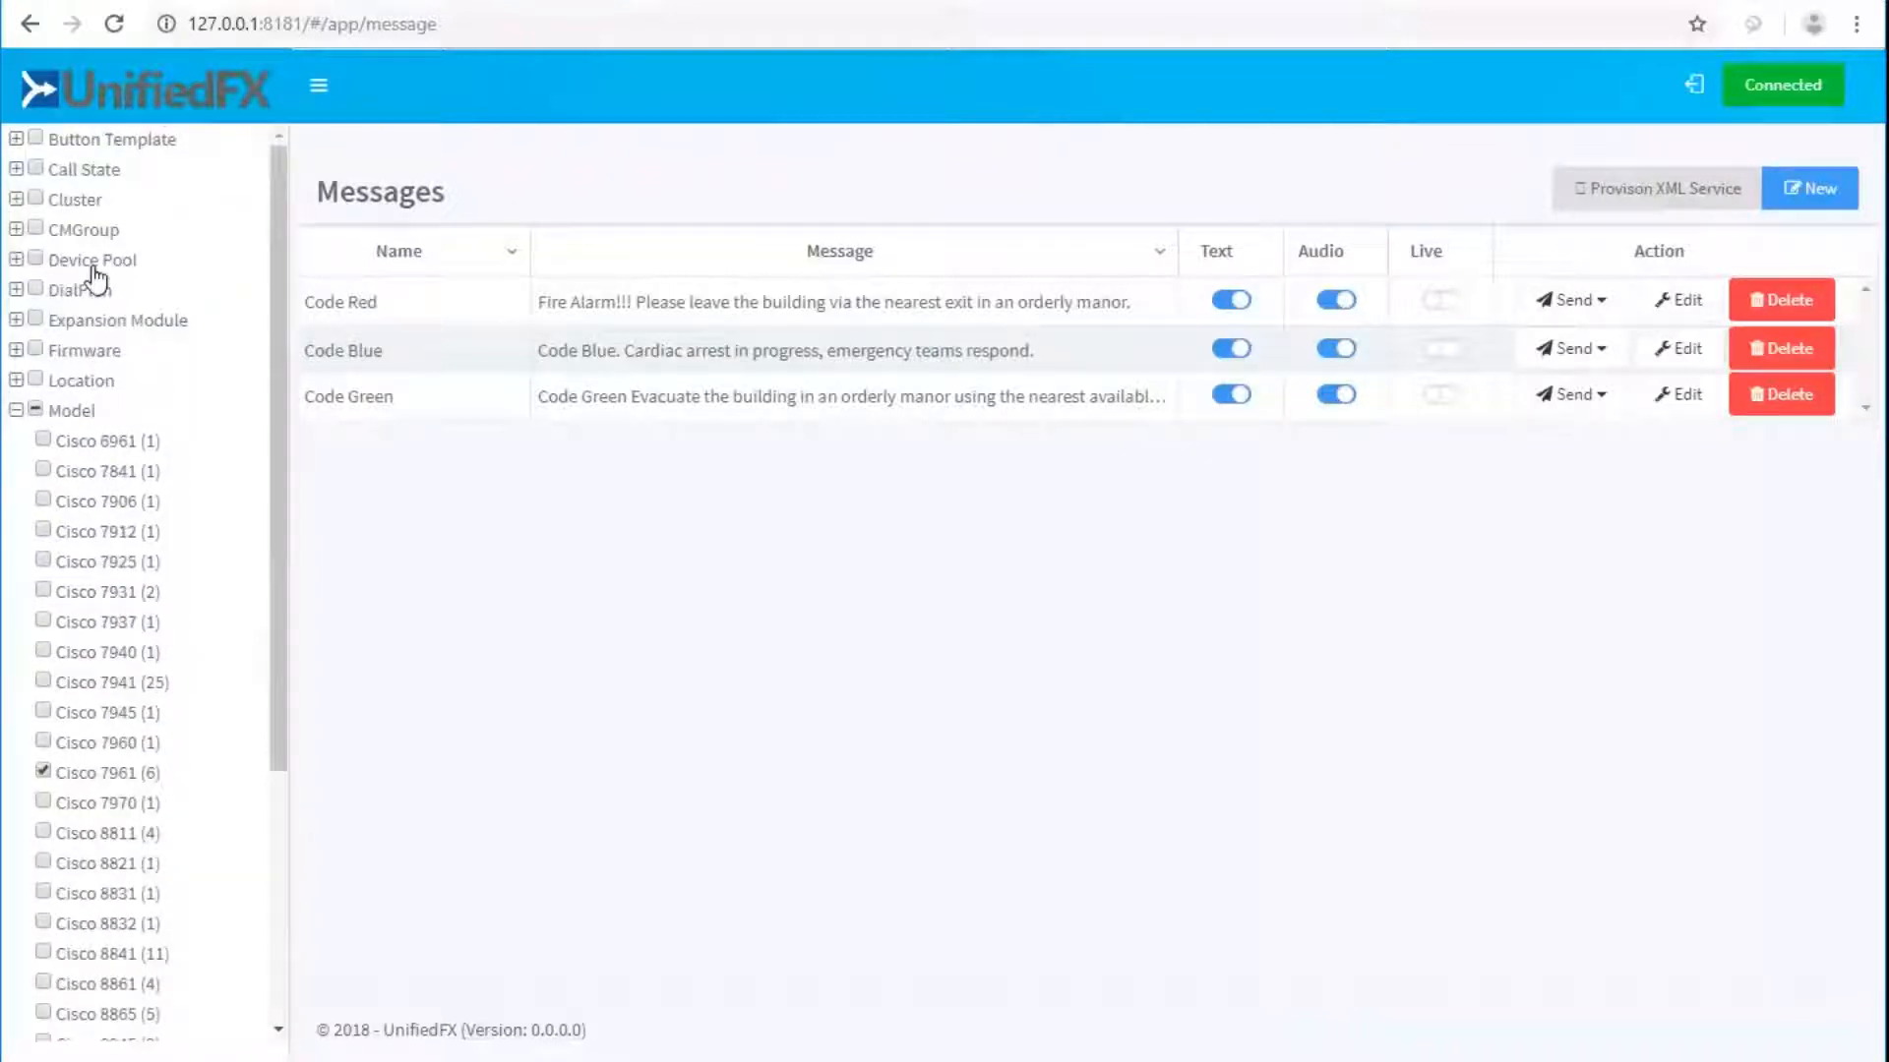
scroll(106, 286, up, 8)
scroll(87, 797, down, 6)
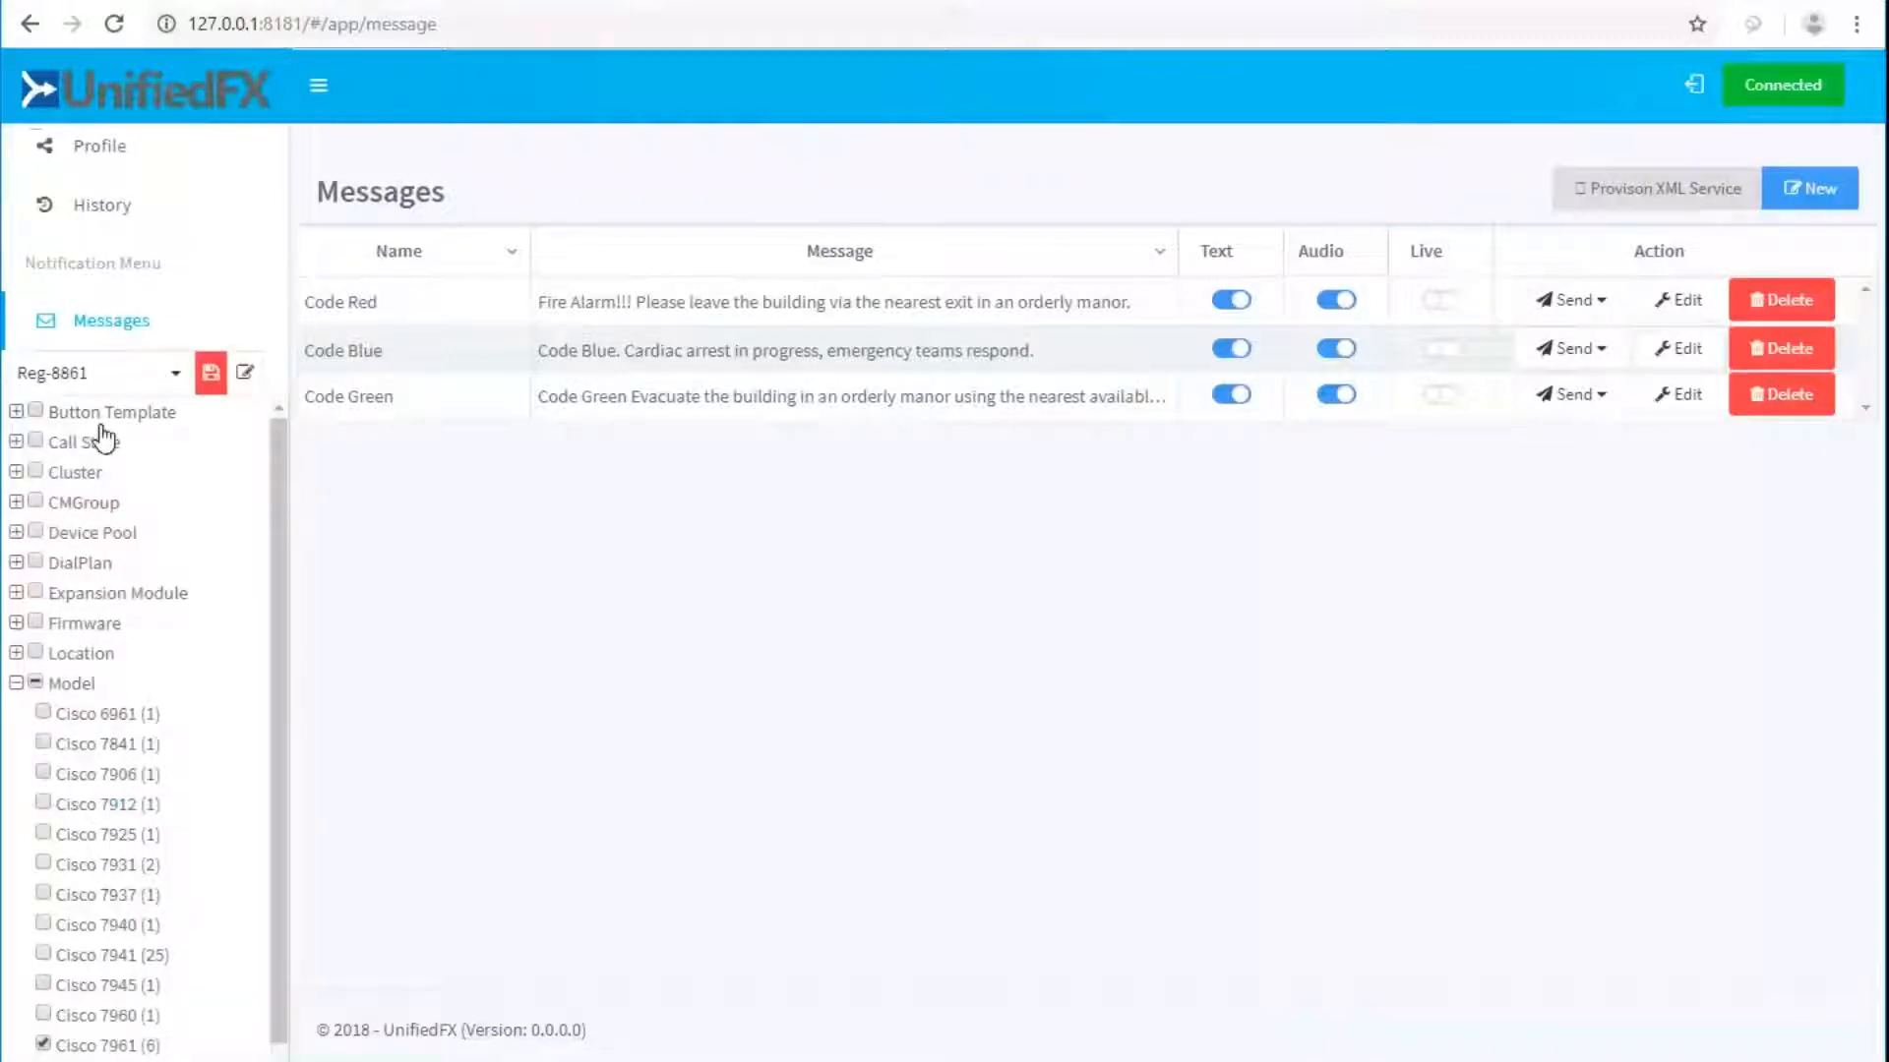
Name the Cisco 7961 filter 'Reg-7961' and save it.
click(75, 375)
text(REg-)
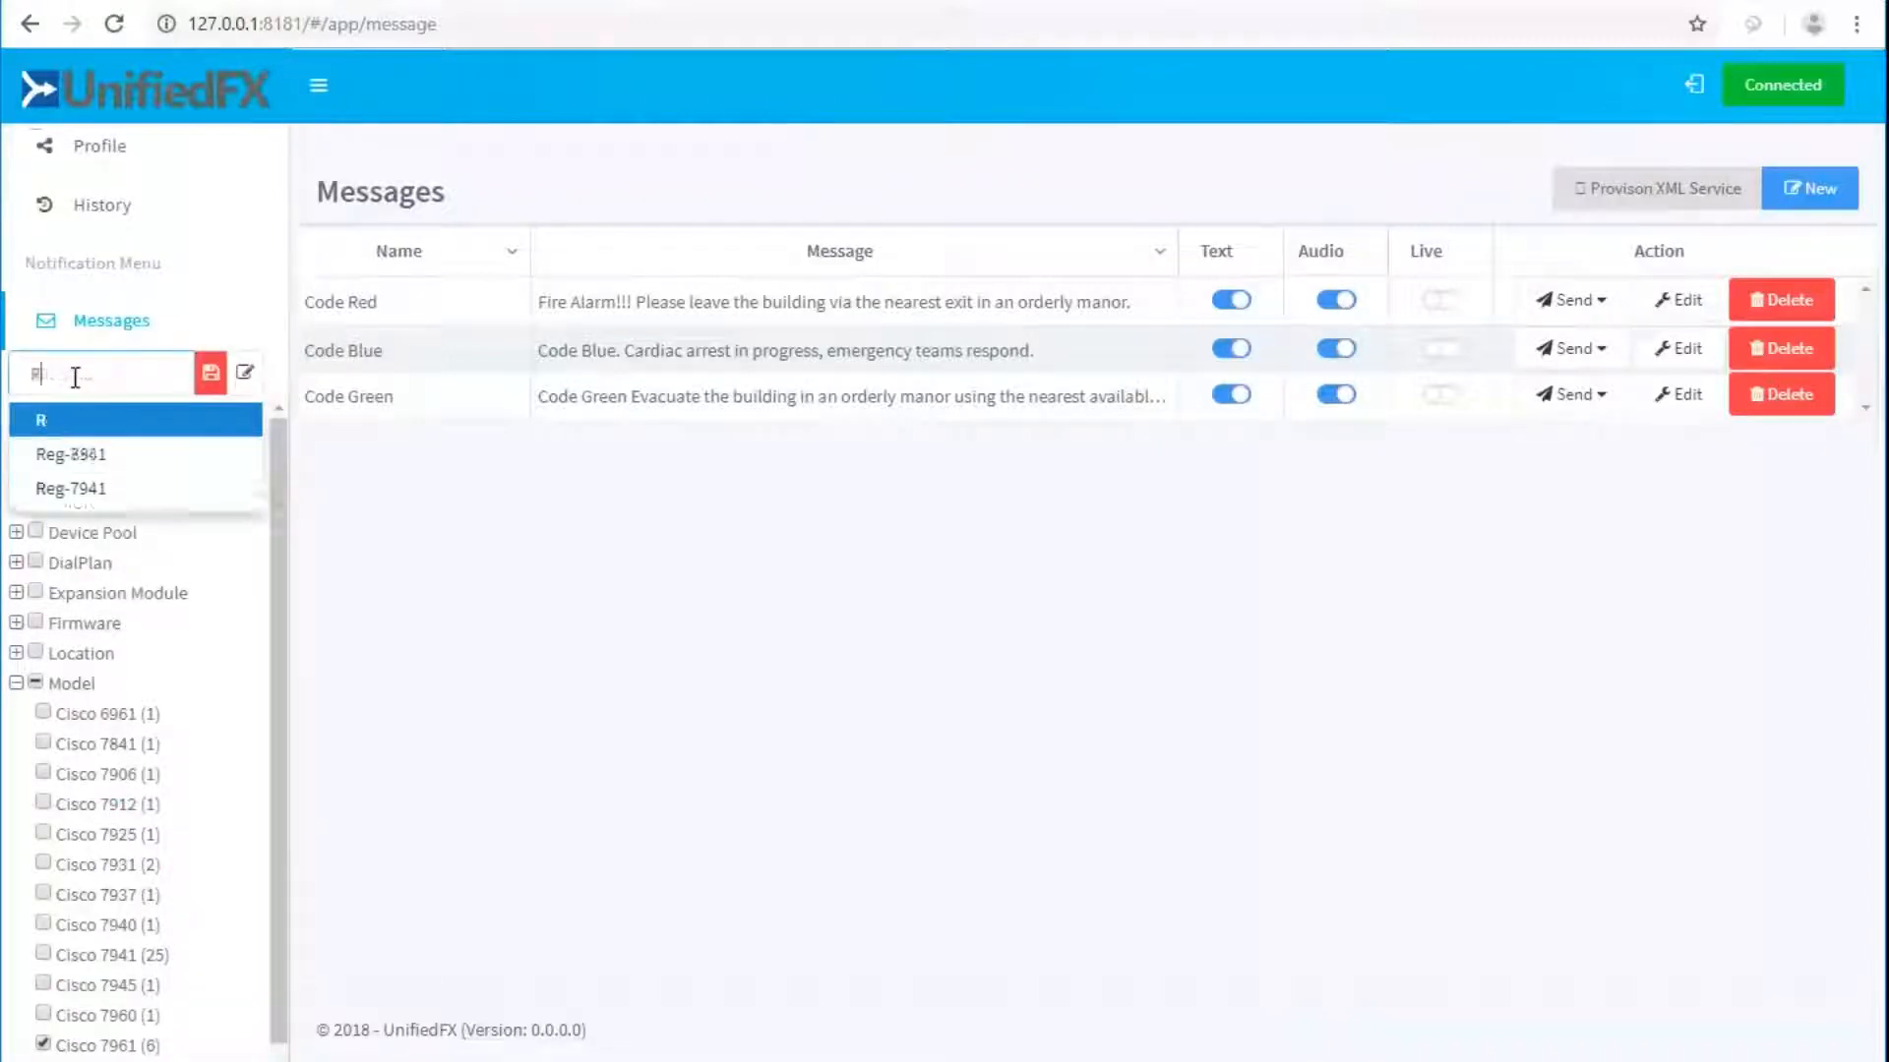
key(BackSpace)
key(BackSpace)
key(BackSpace)
text(eg-7961)
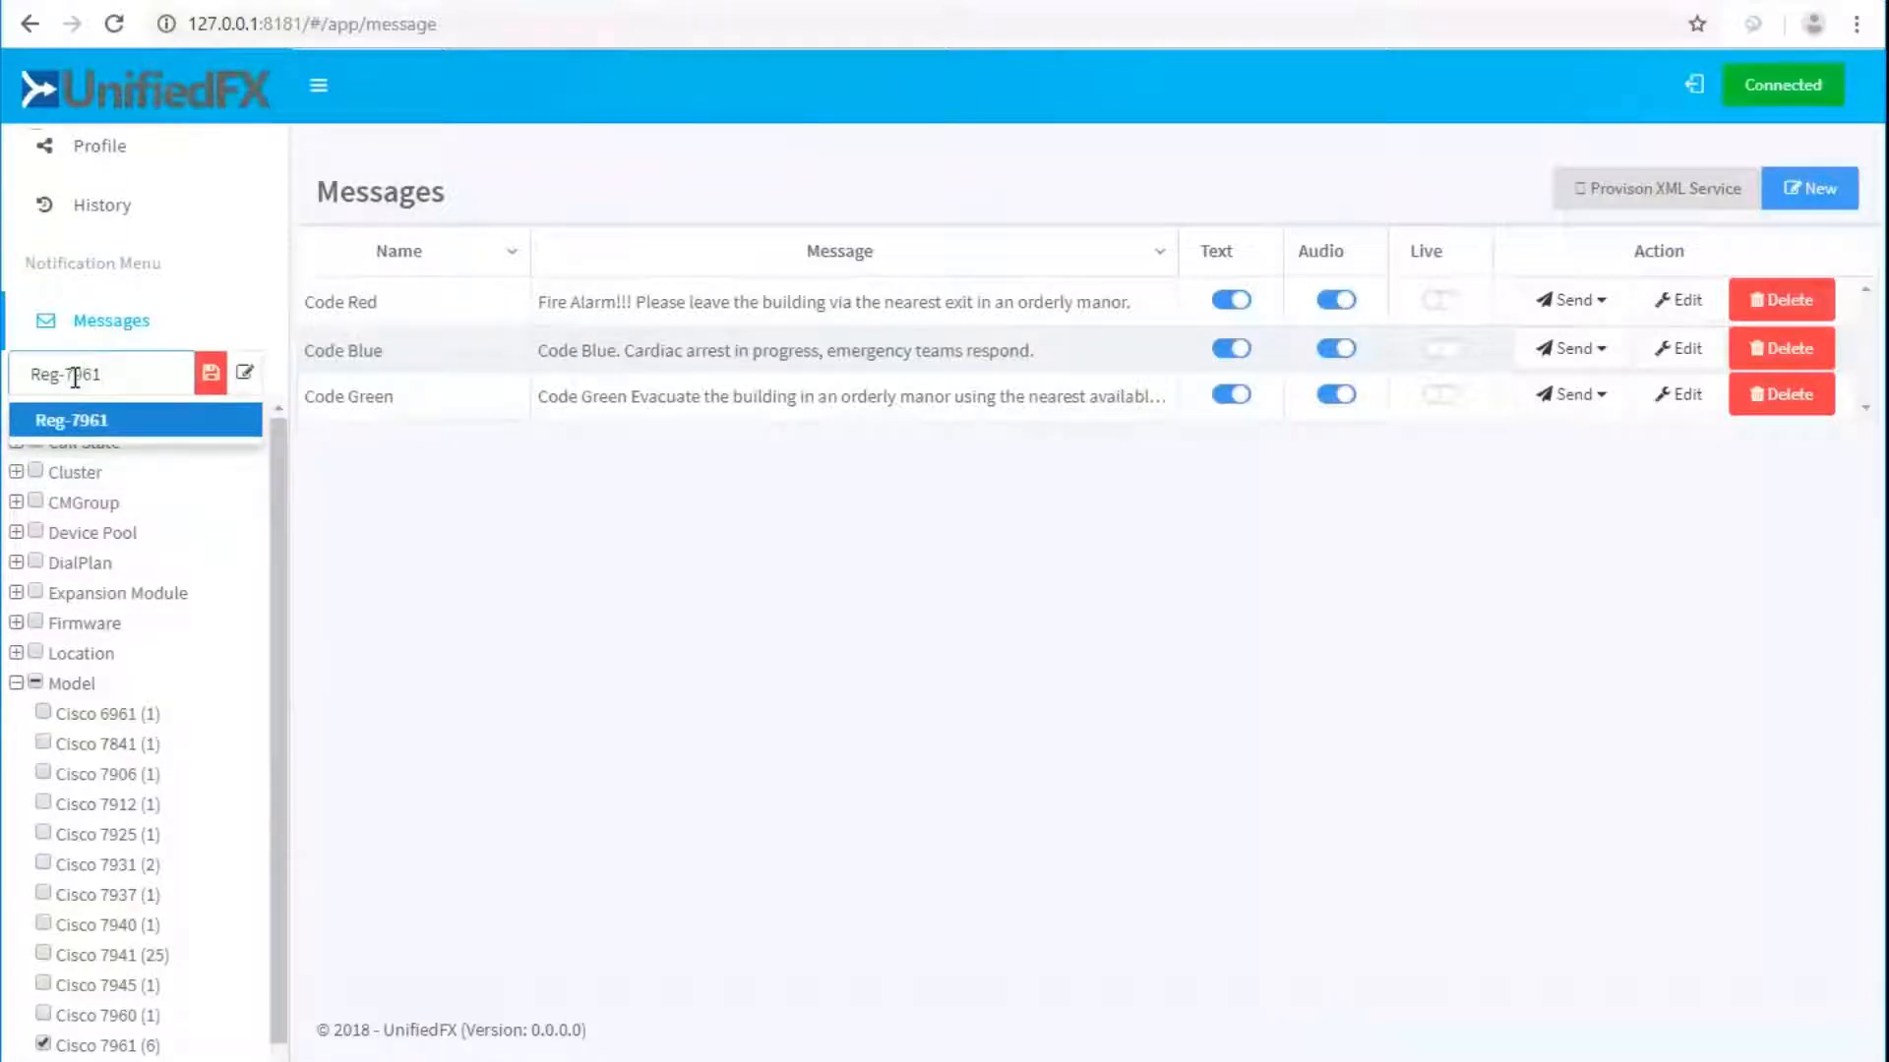
key(Return)
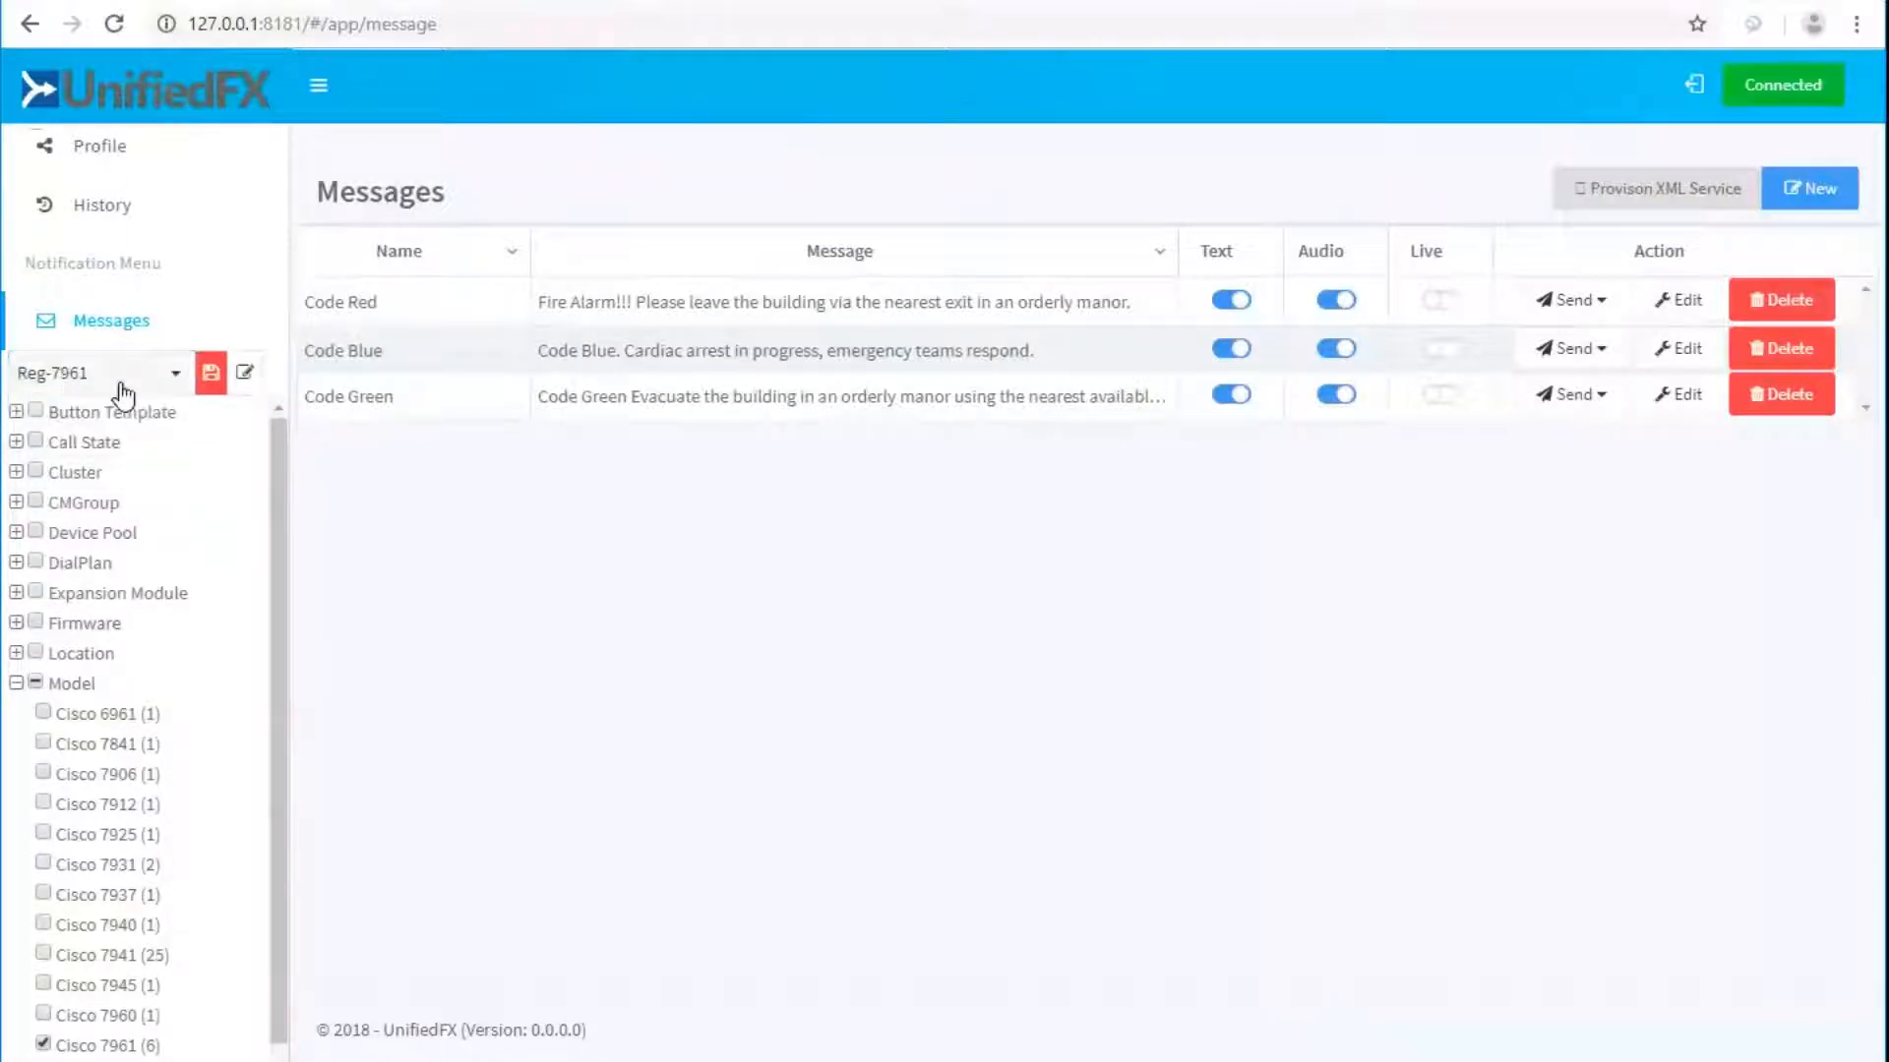
click(211, 373)
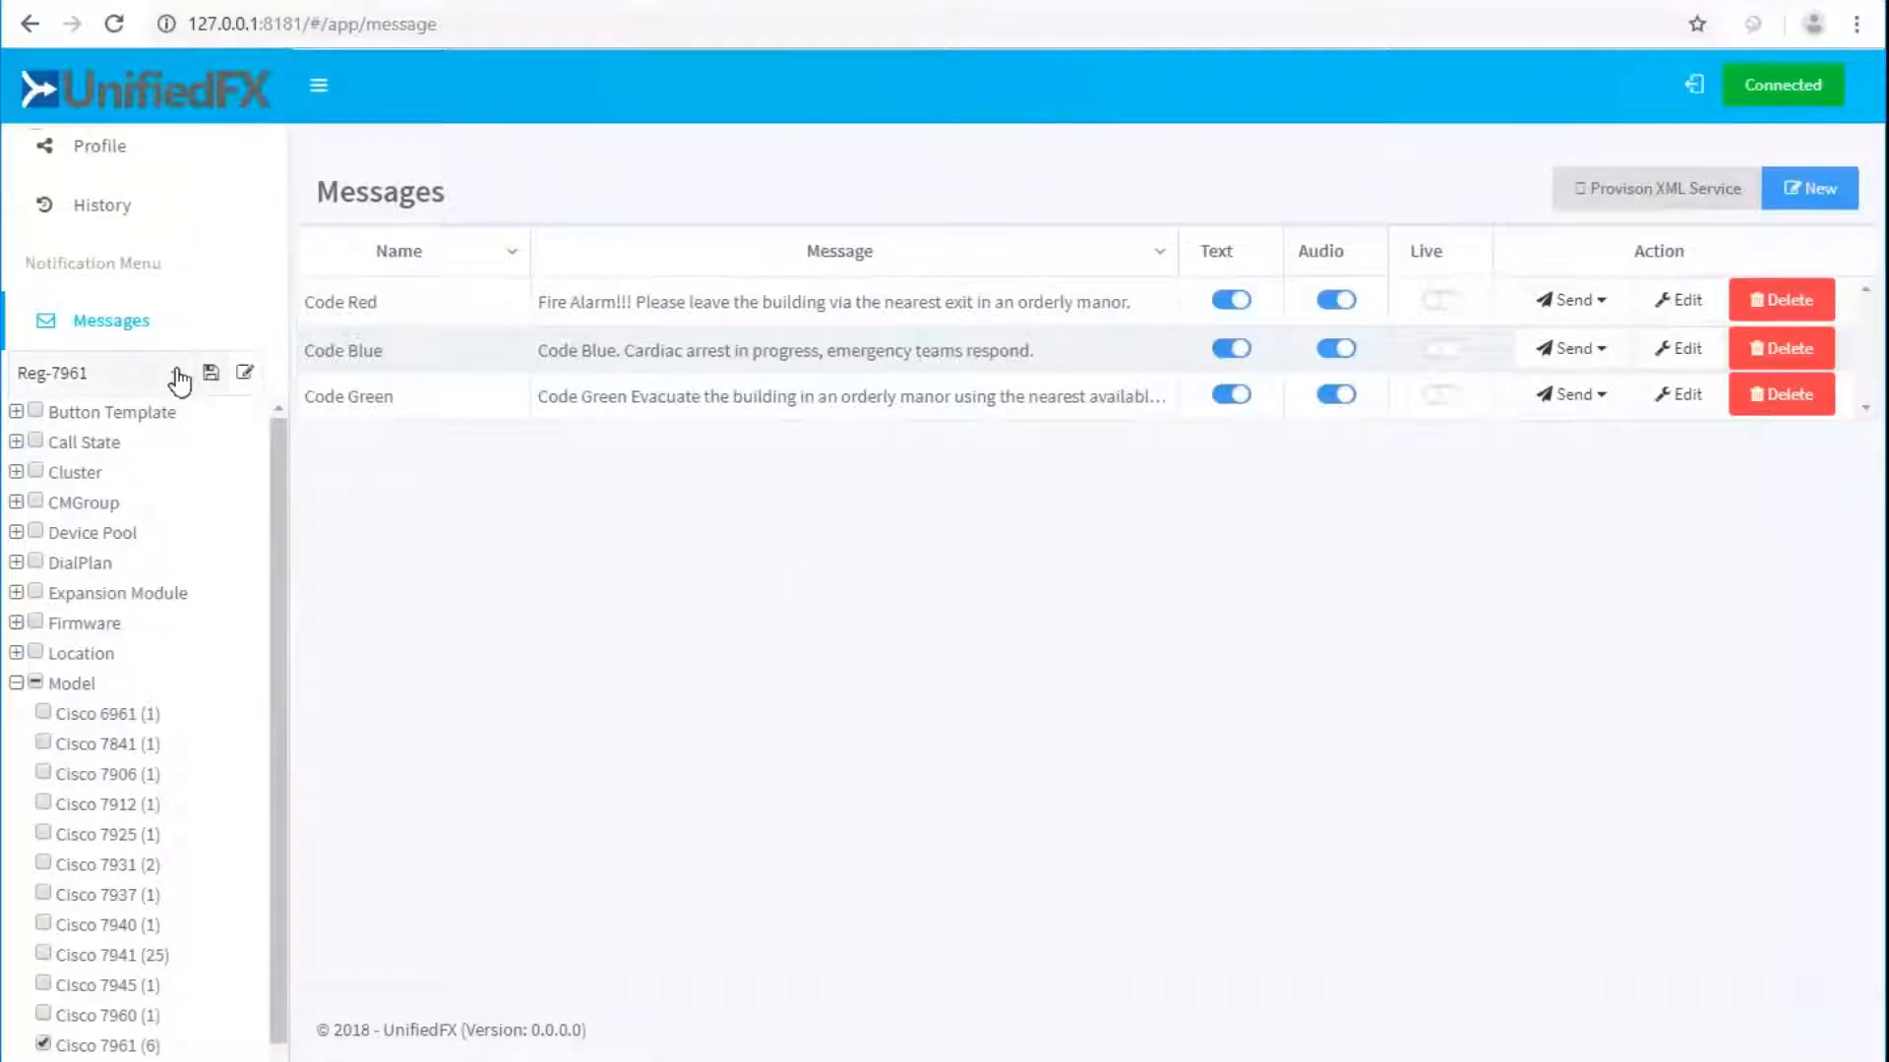
Check the Reg-7961 details and confirm it appears in Code Green's Send targets.
click(247, 376)
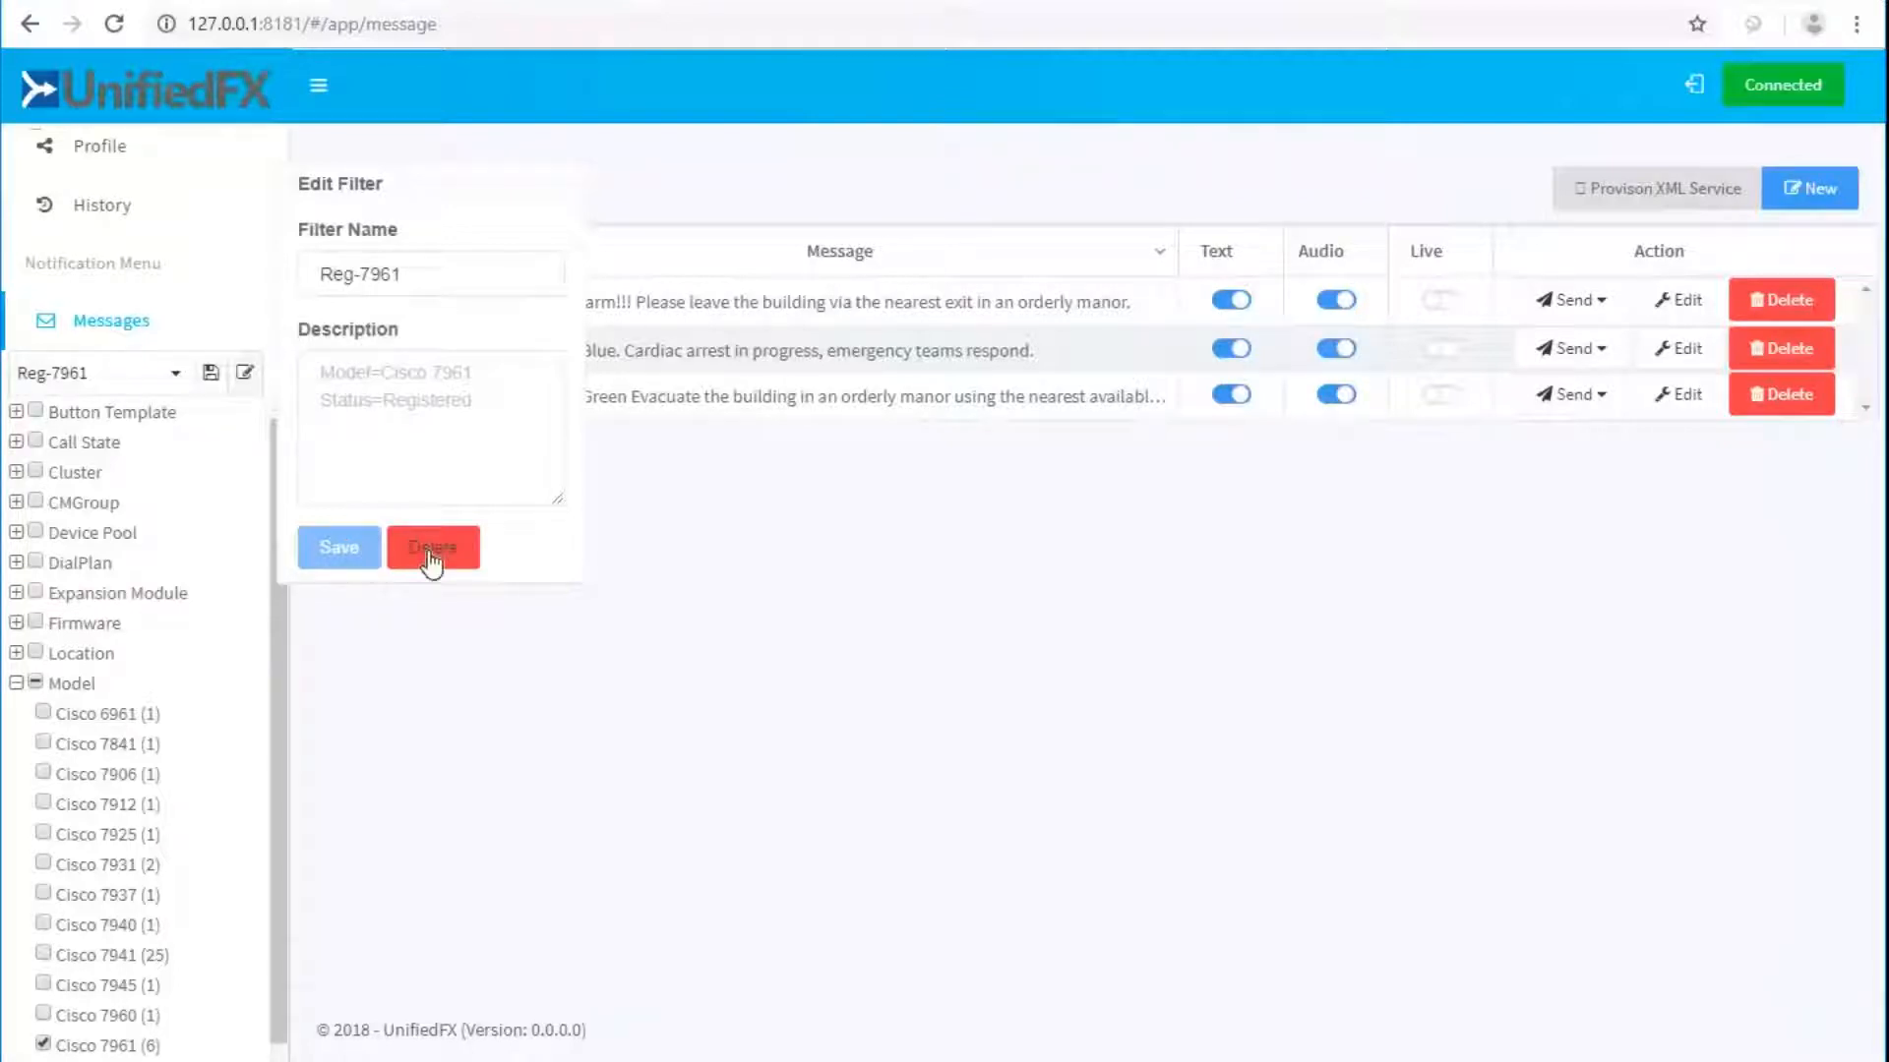
click(536, 688)
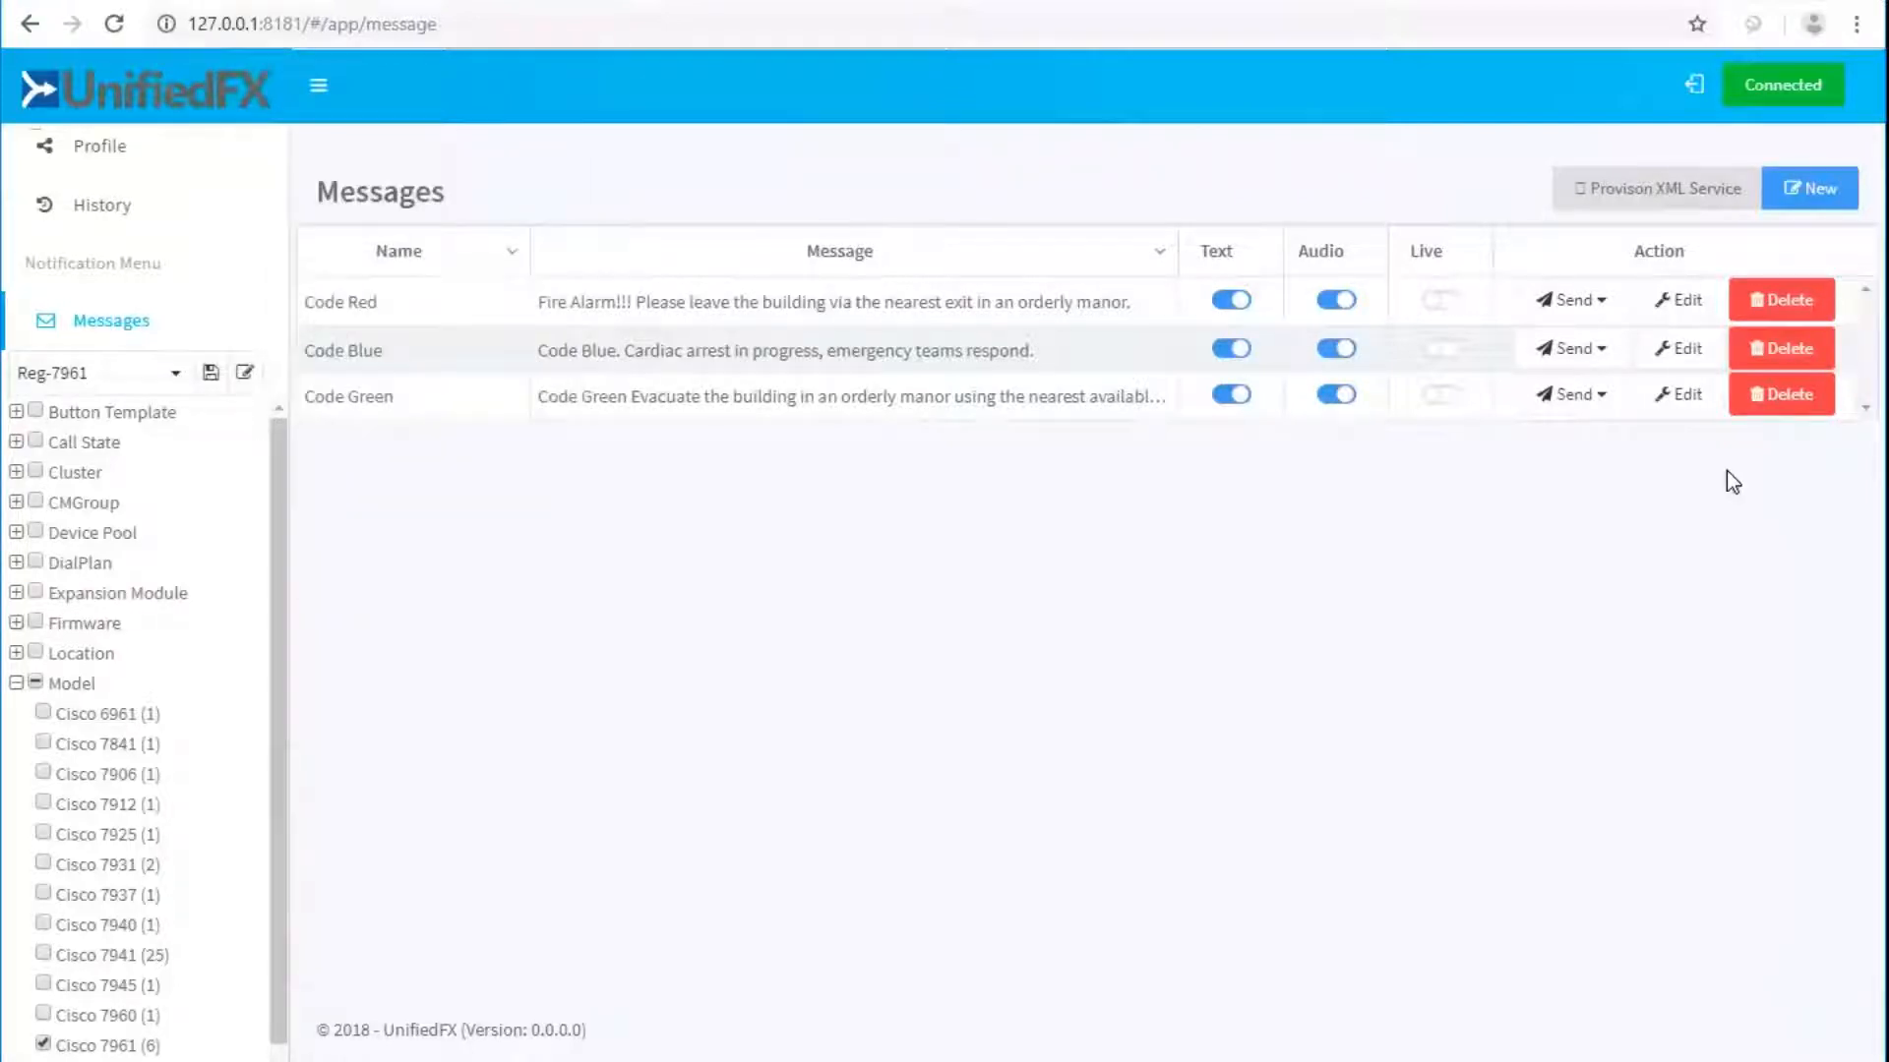
click(1615, 403)
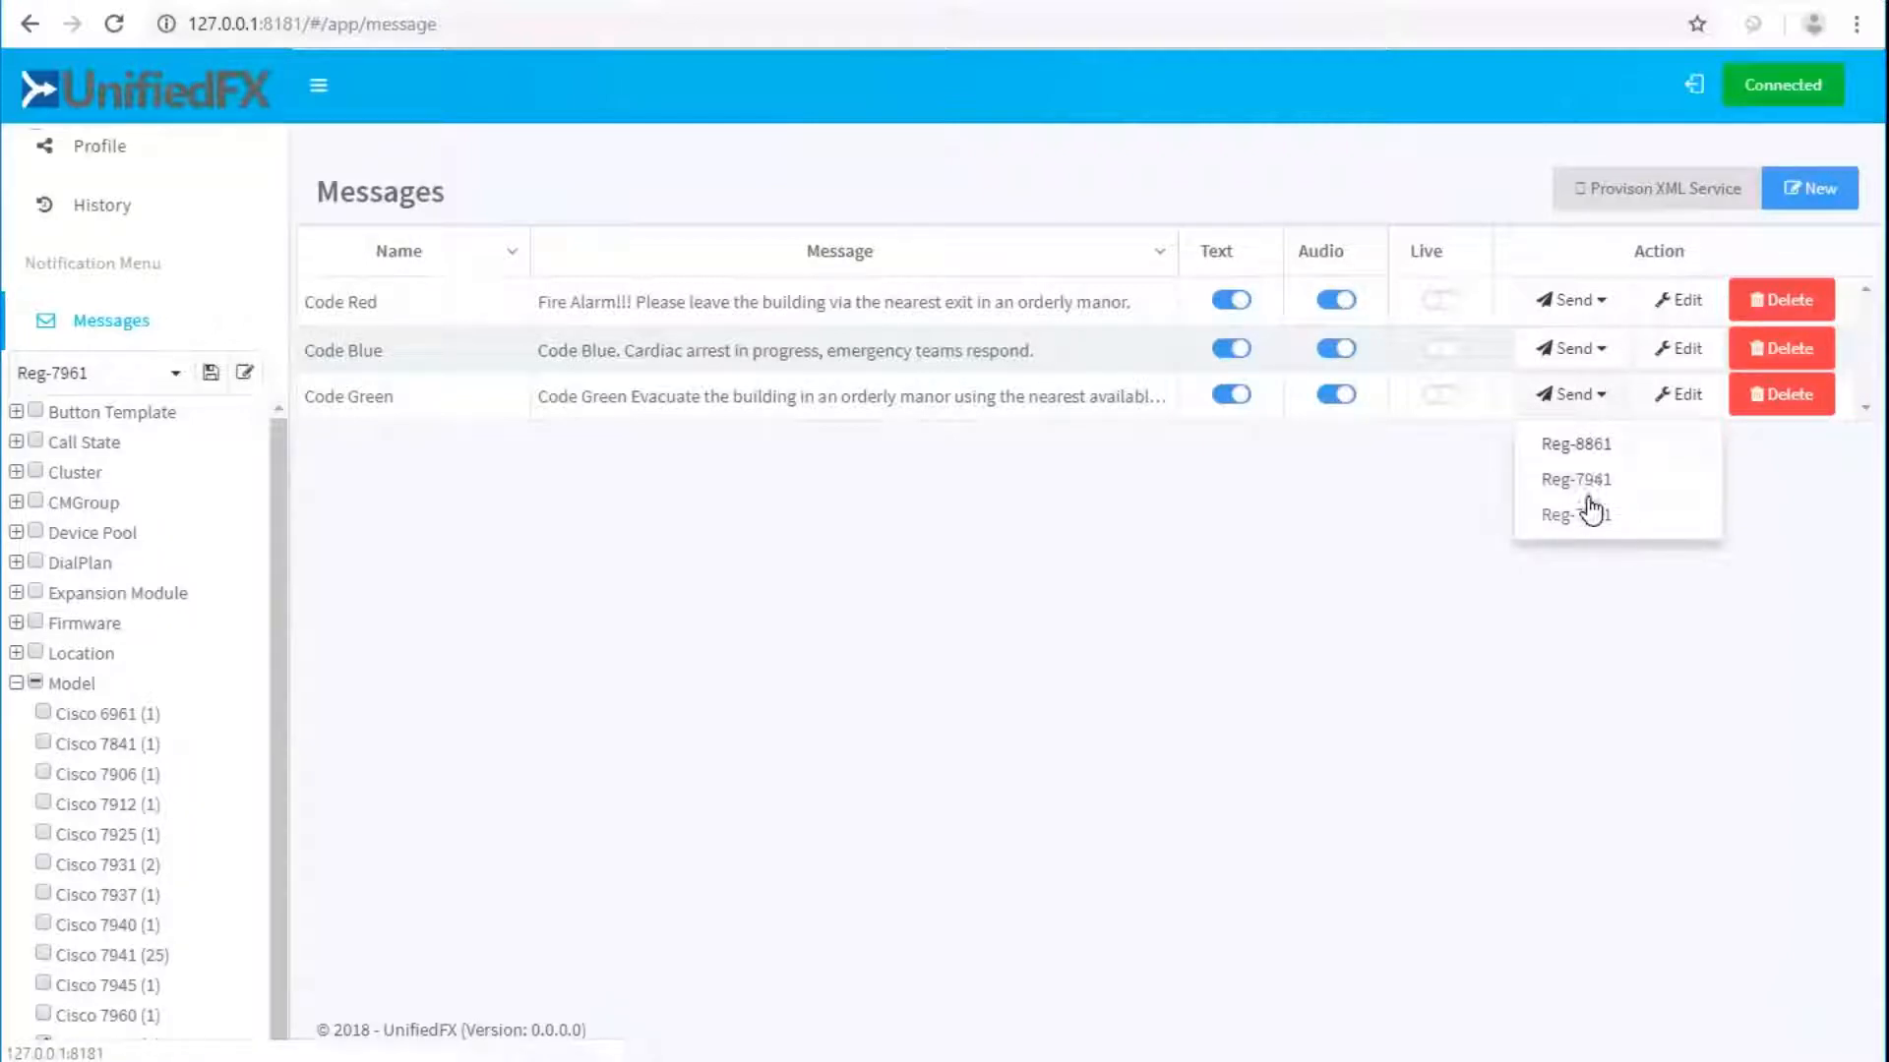
click(174, 383)
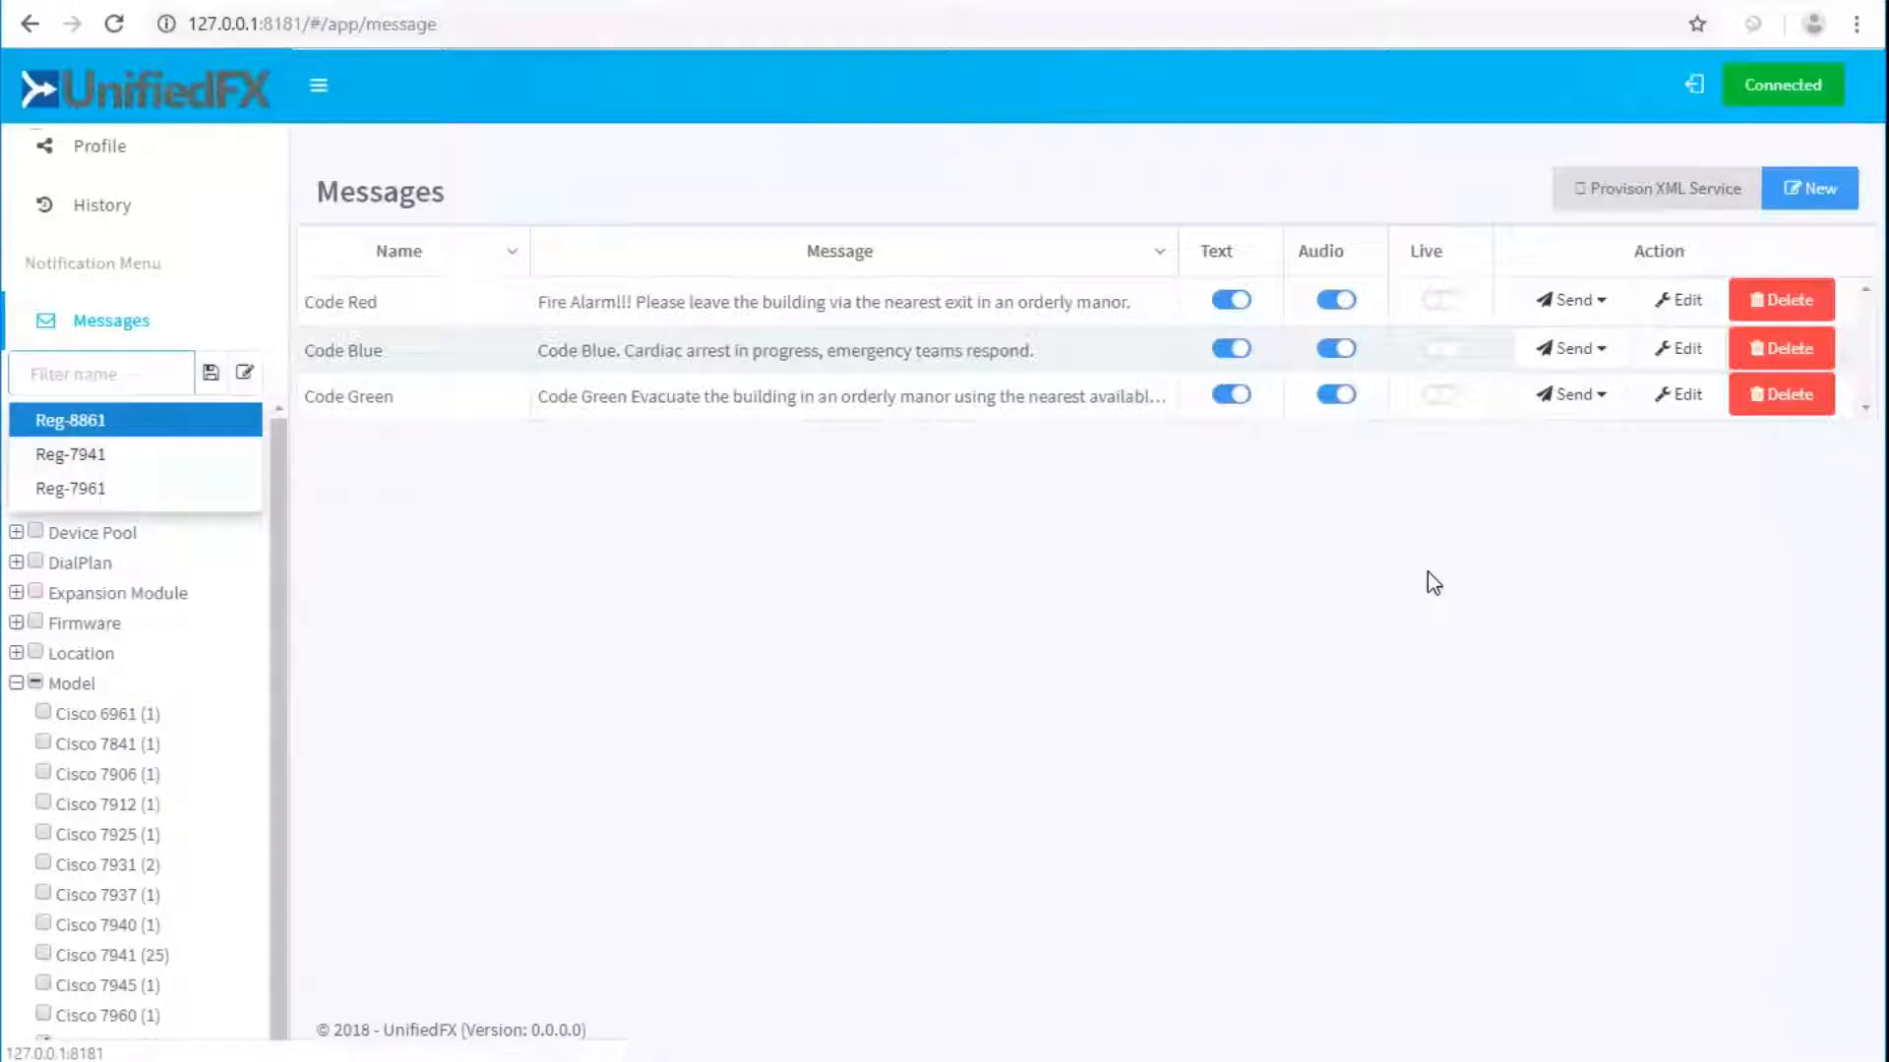
click(276, 598)
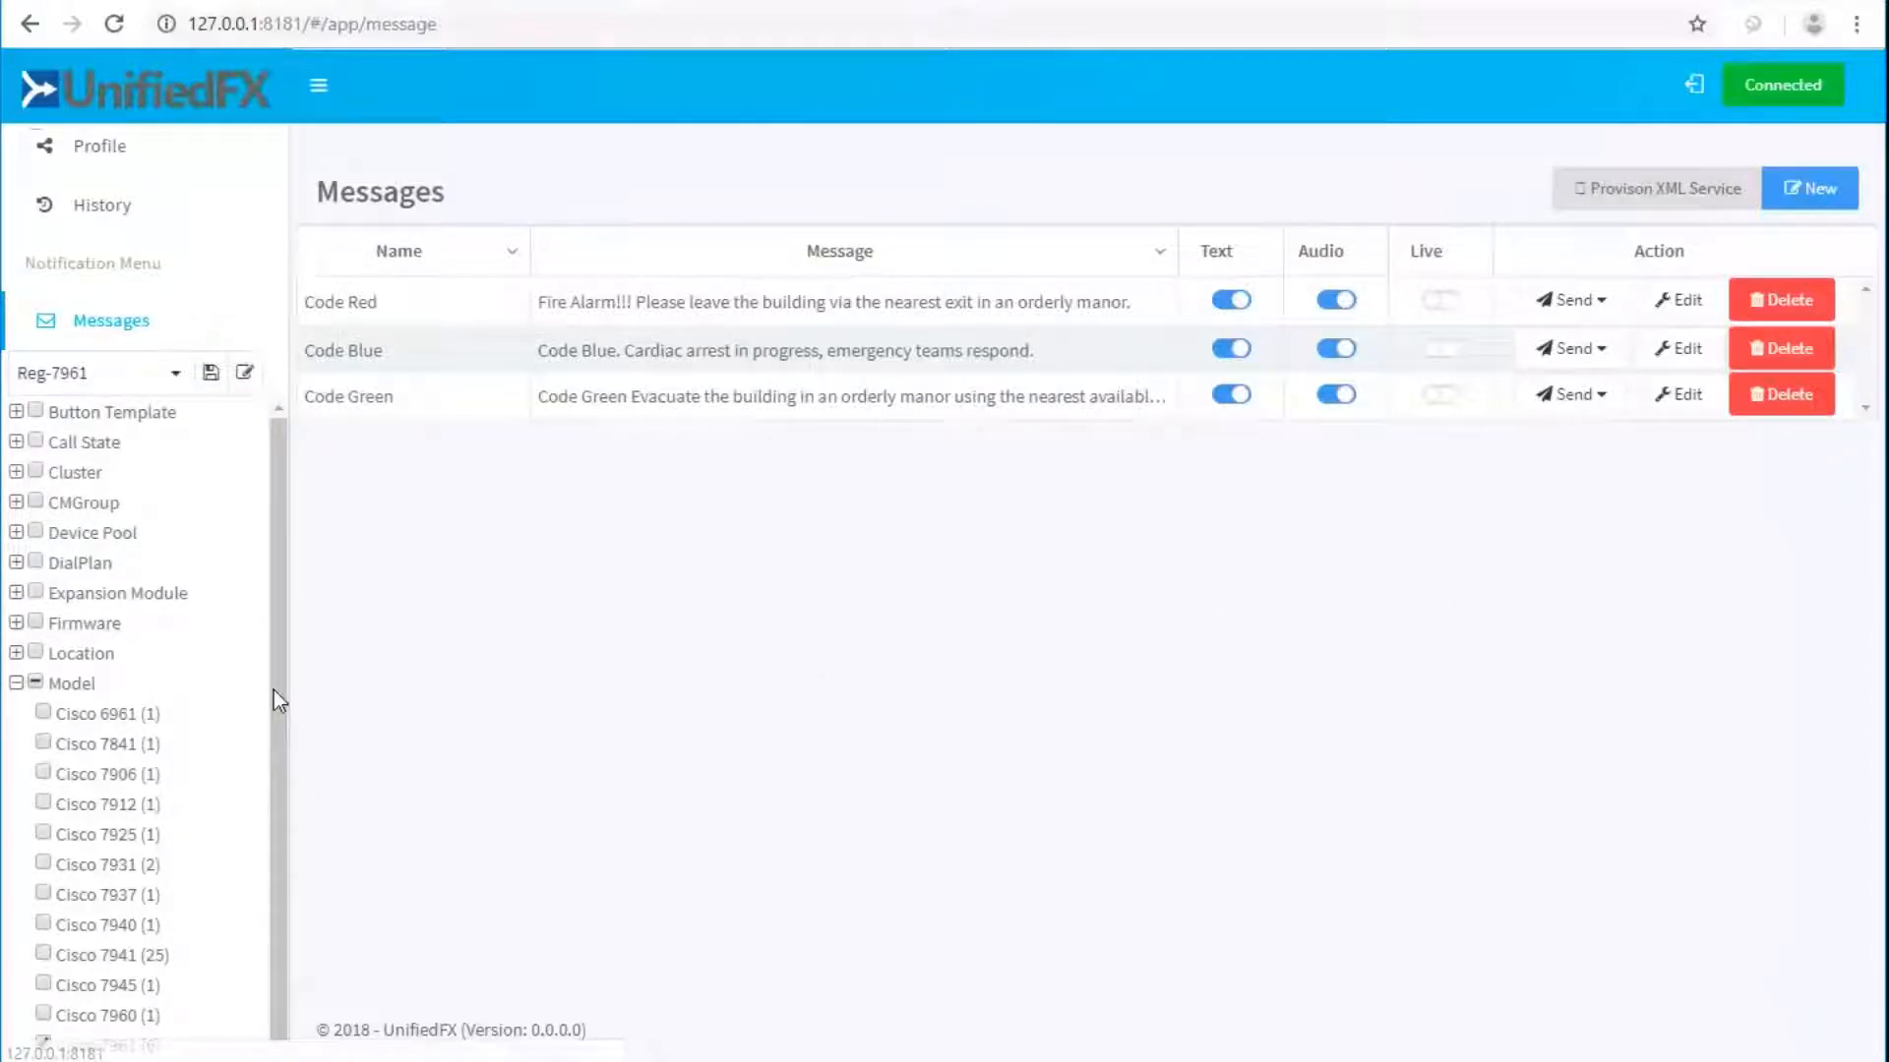
Expand Device Pool, untick Cisco 7961 and expand Status, leaving only Registered (26 phones).
scroll(218, 758, down, 3)
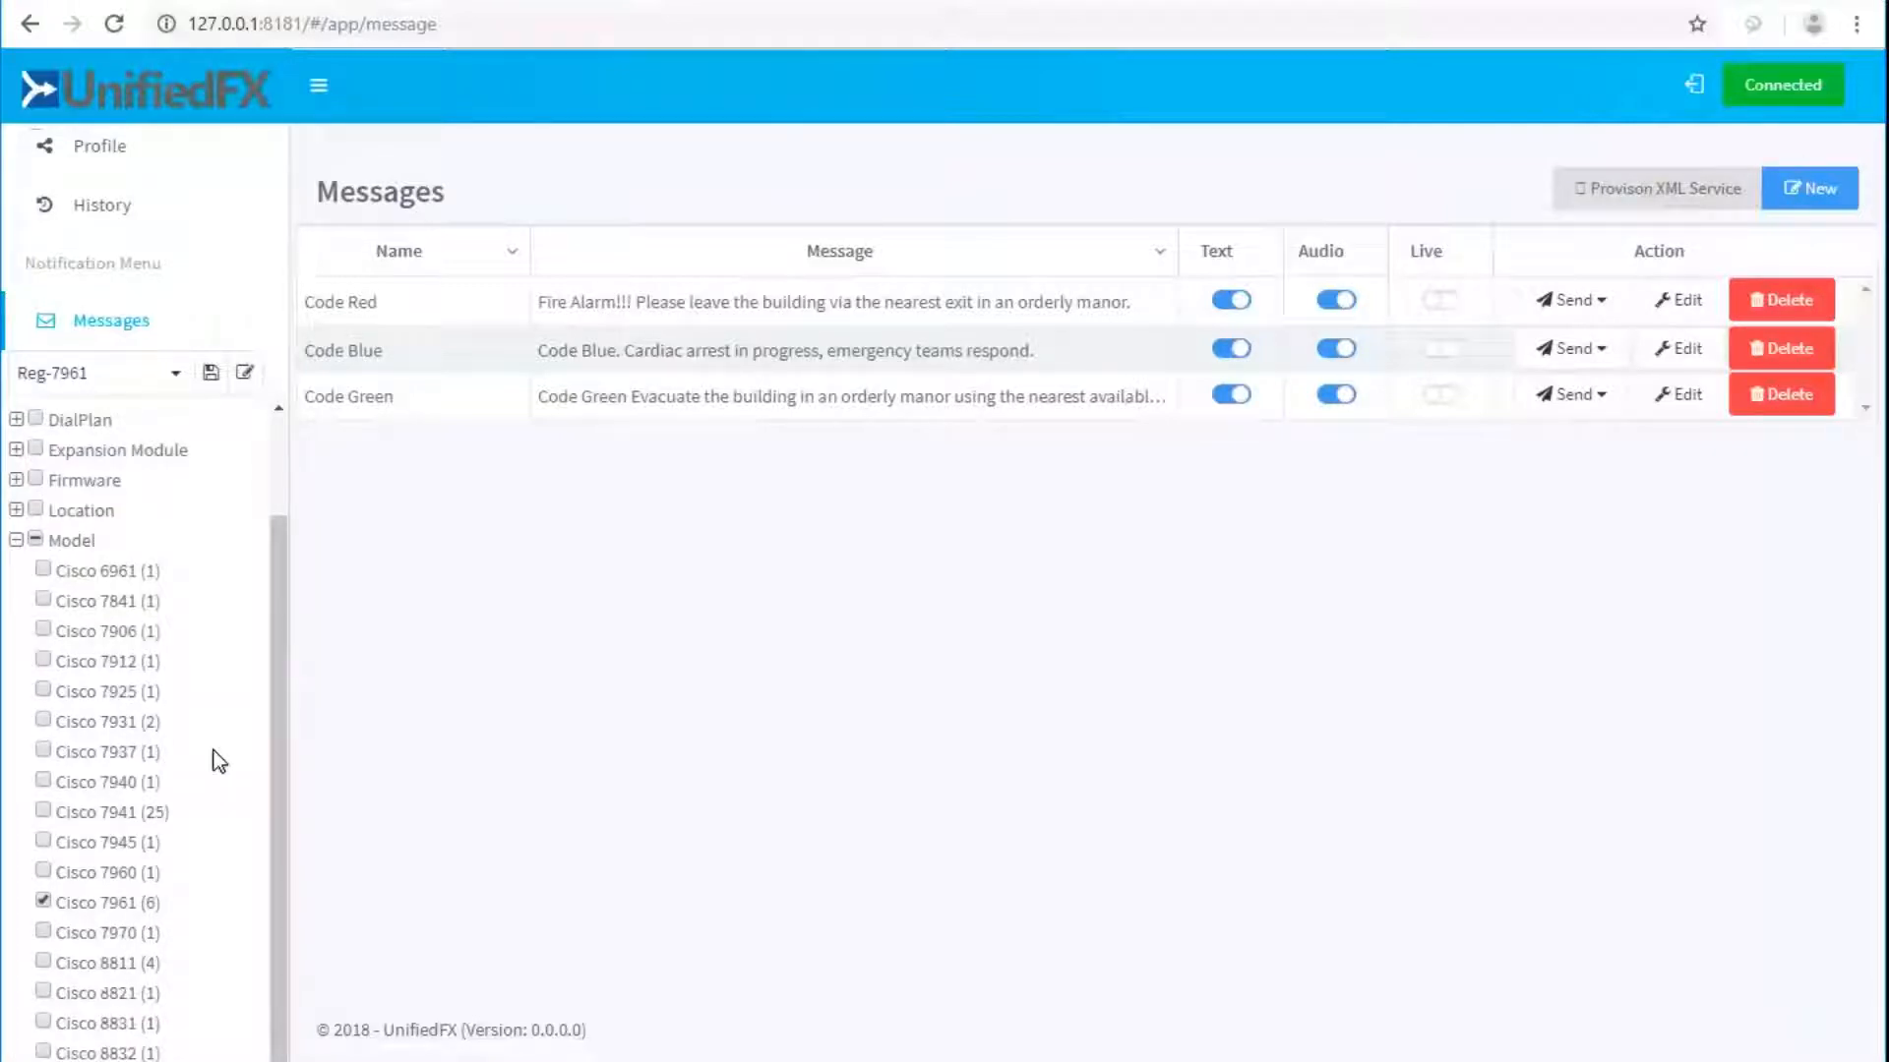
scroll(215, 752, down, 5)
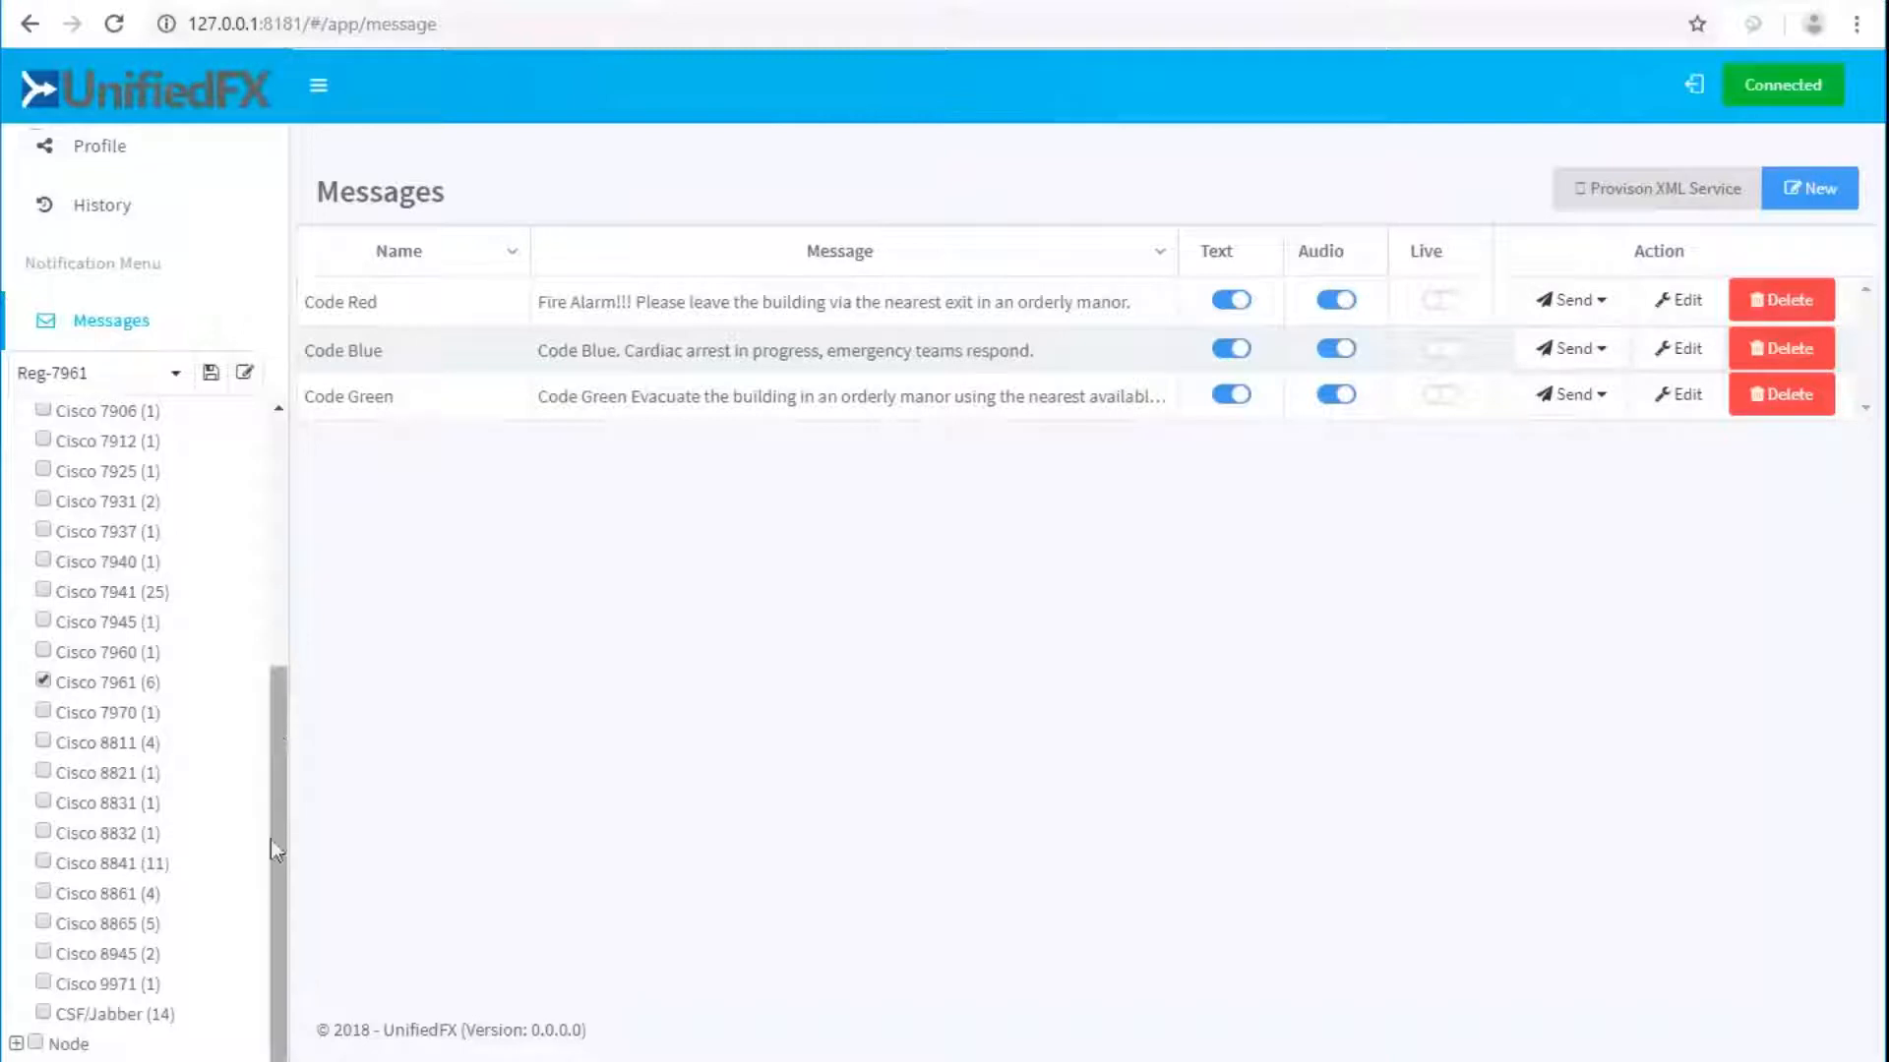
scroll(196, 831, down, 3)
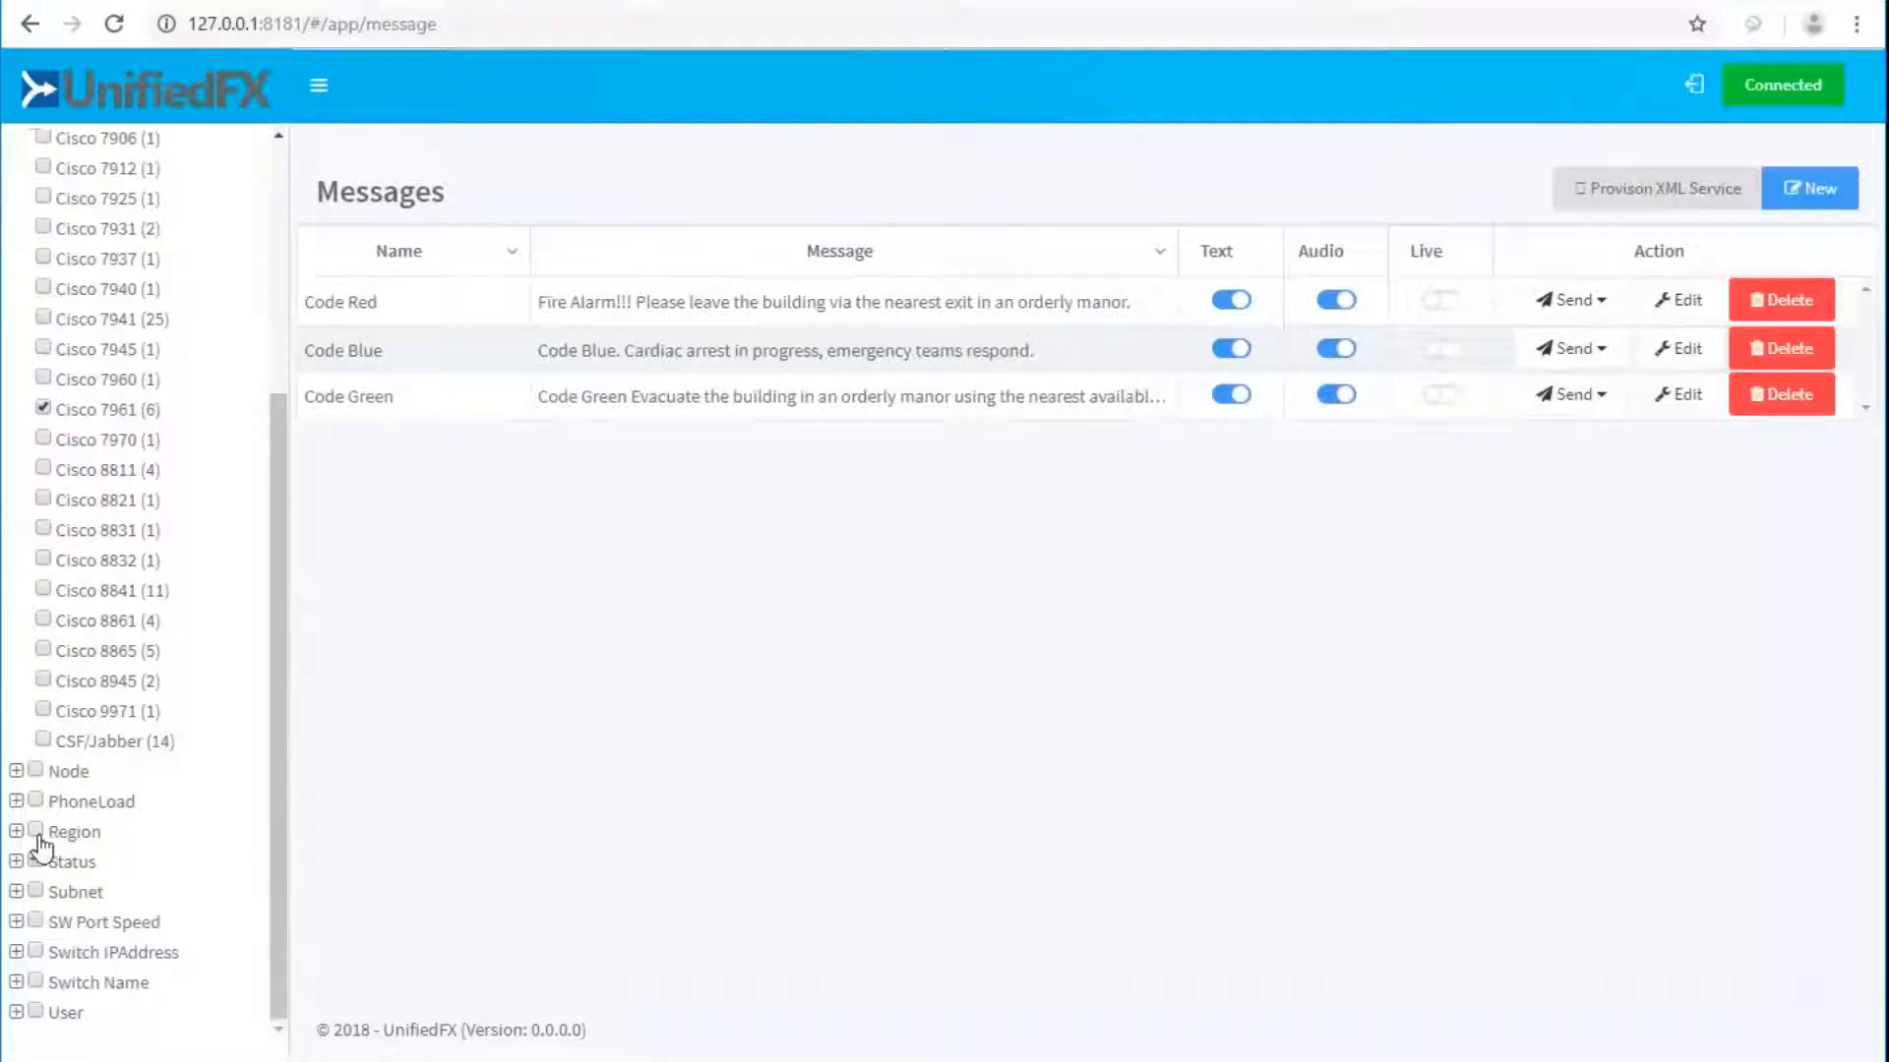
scroll(181, 871, up, 4)
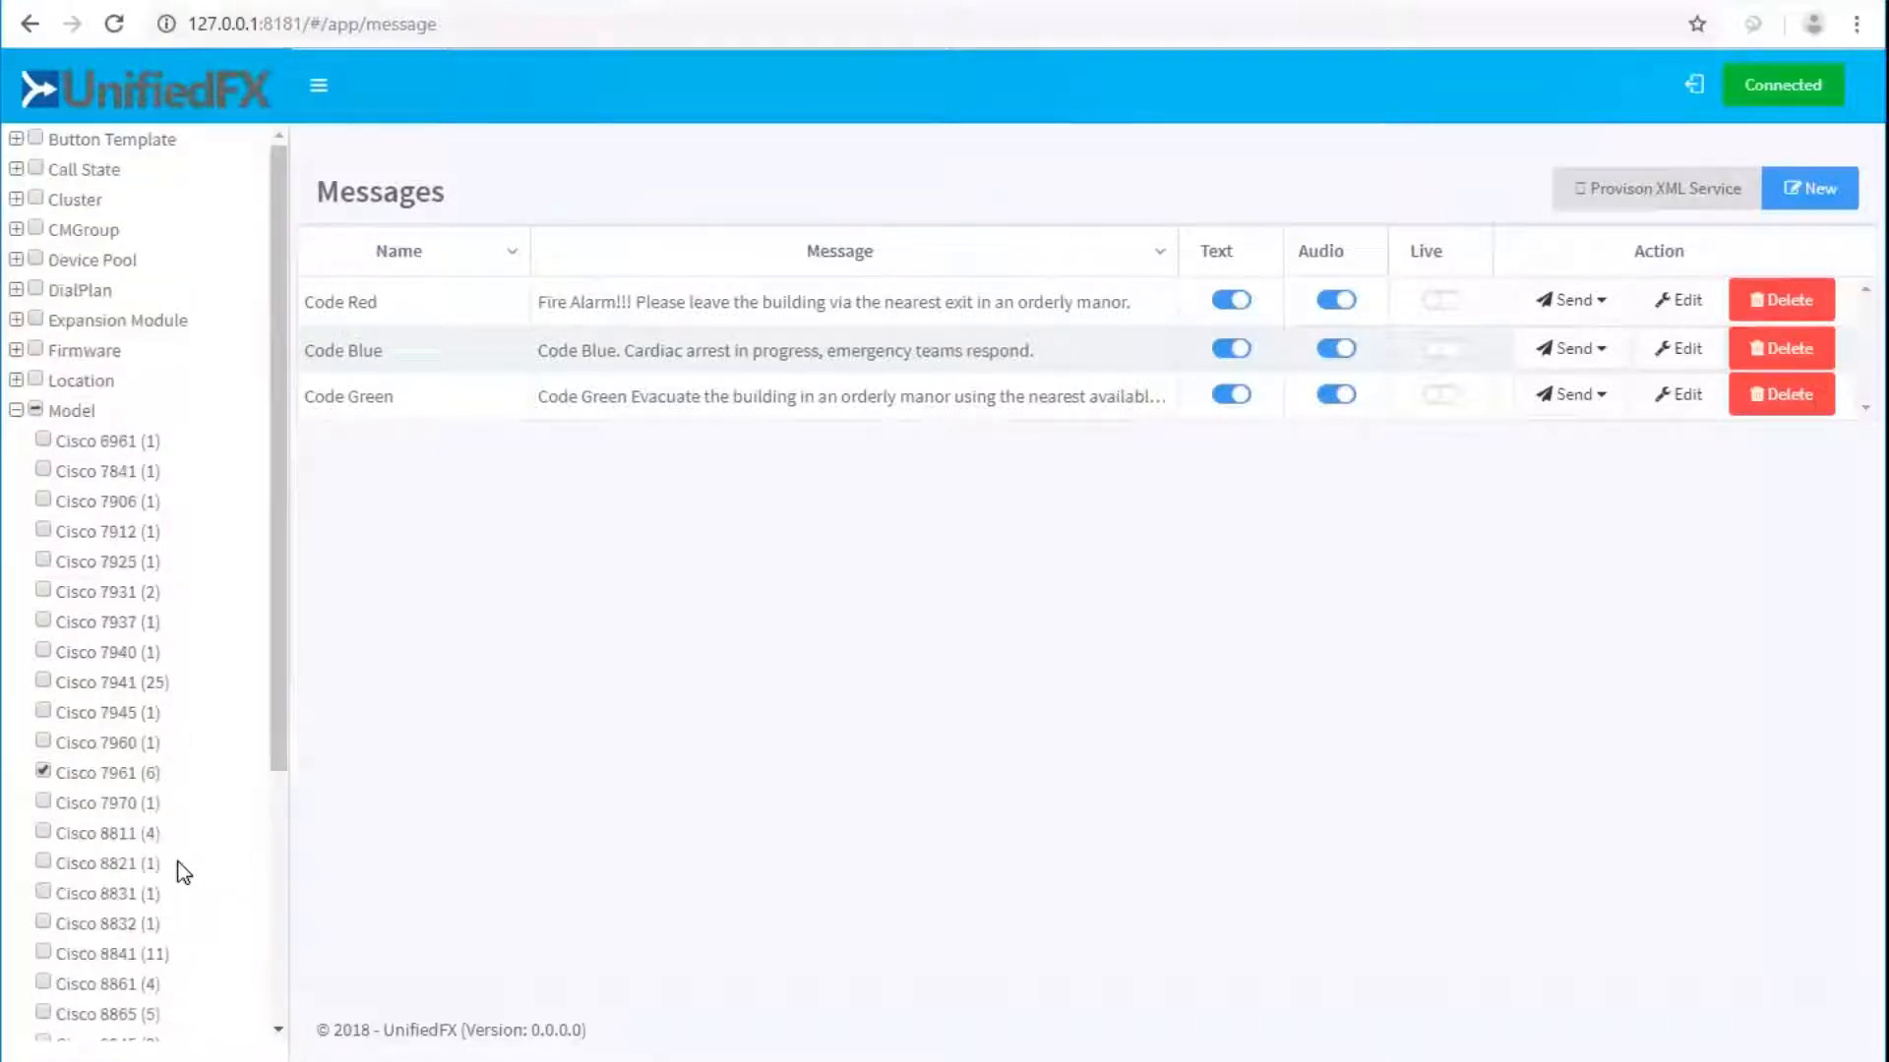
click(17, 260)
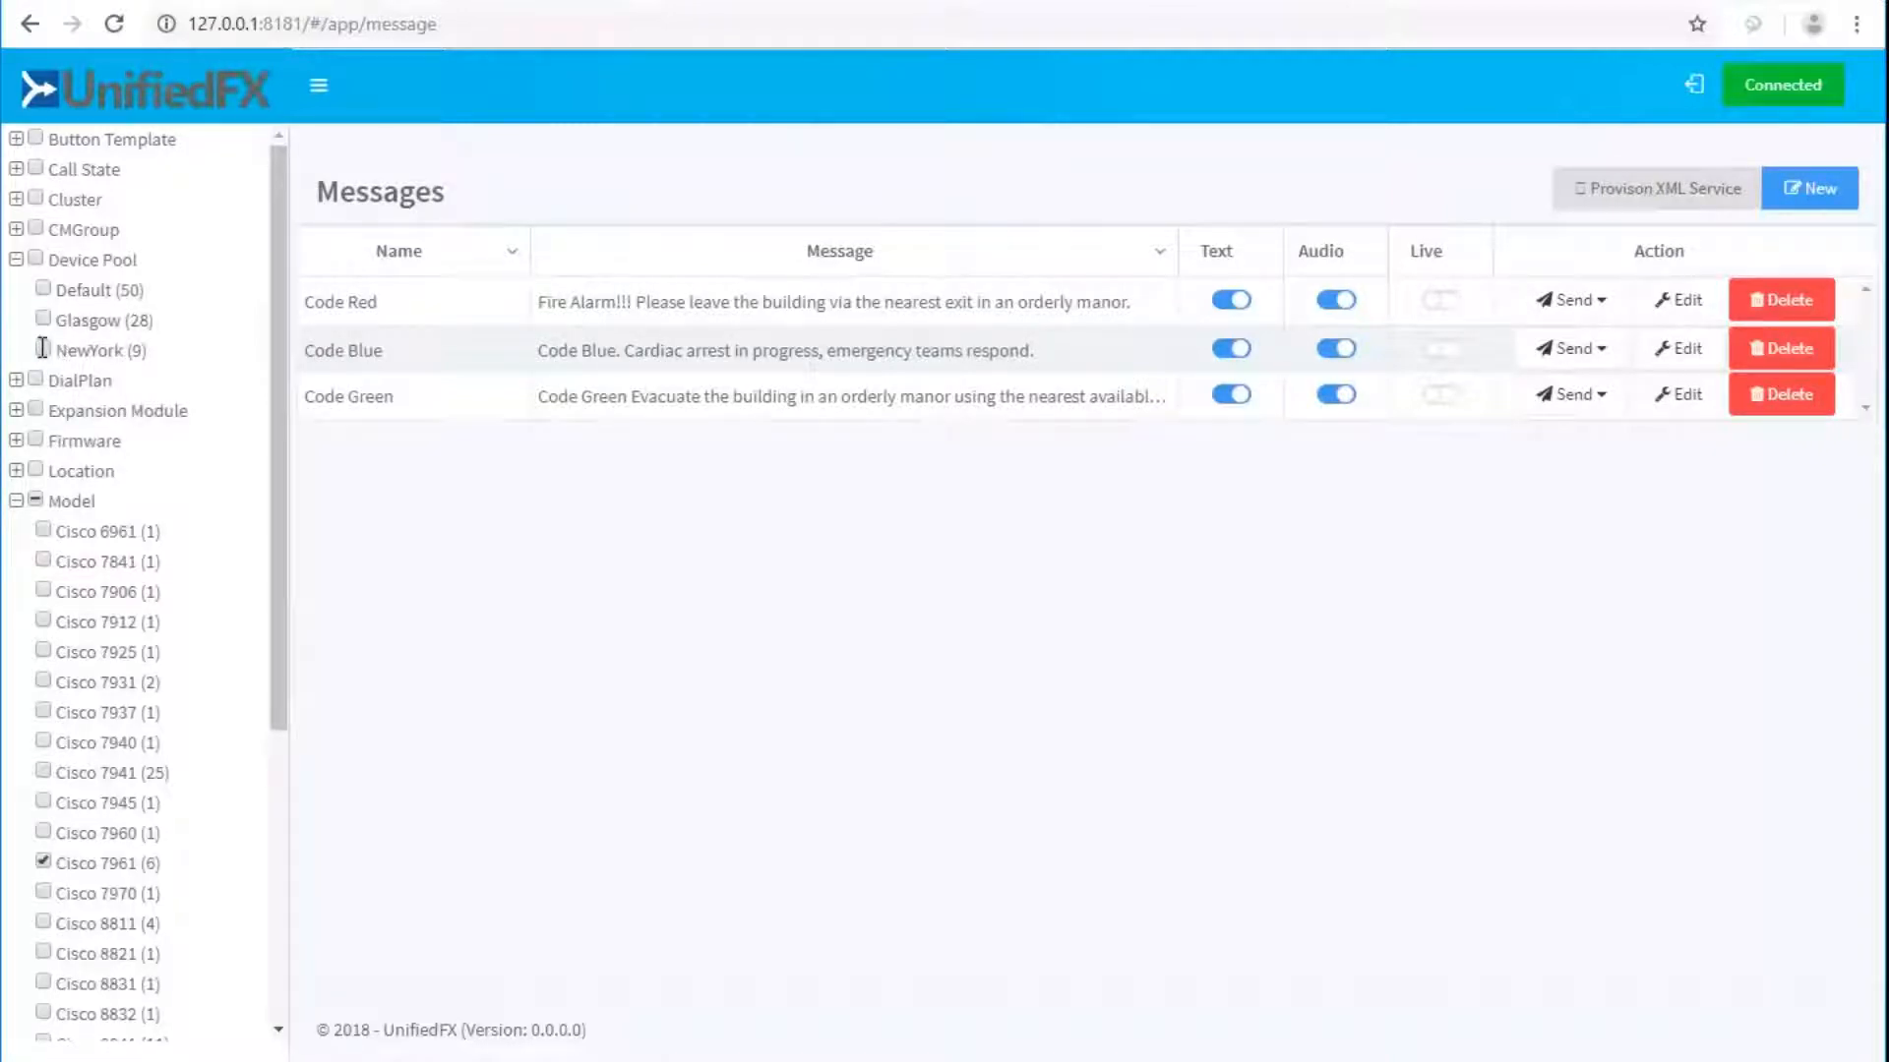
click(43, 861)
drag(277, 649, 246, 952)
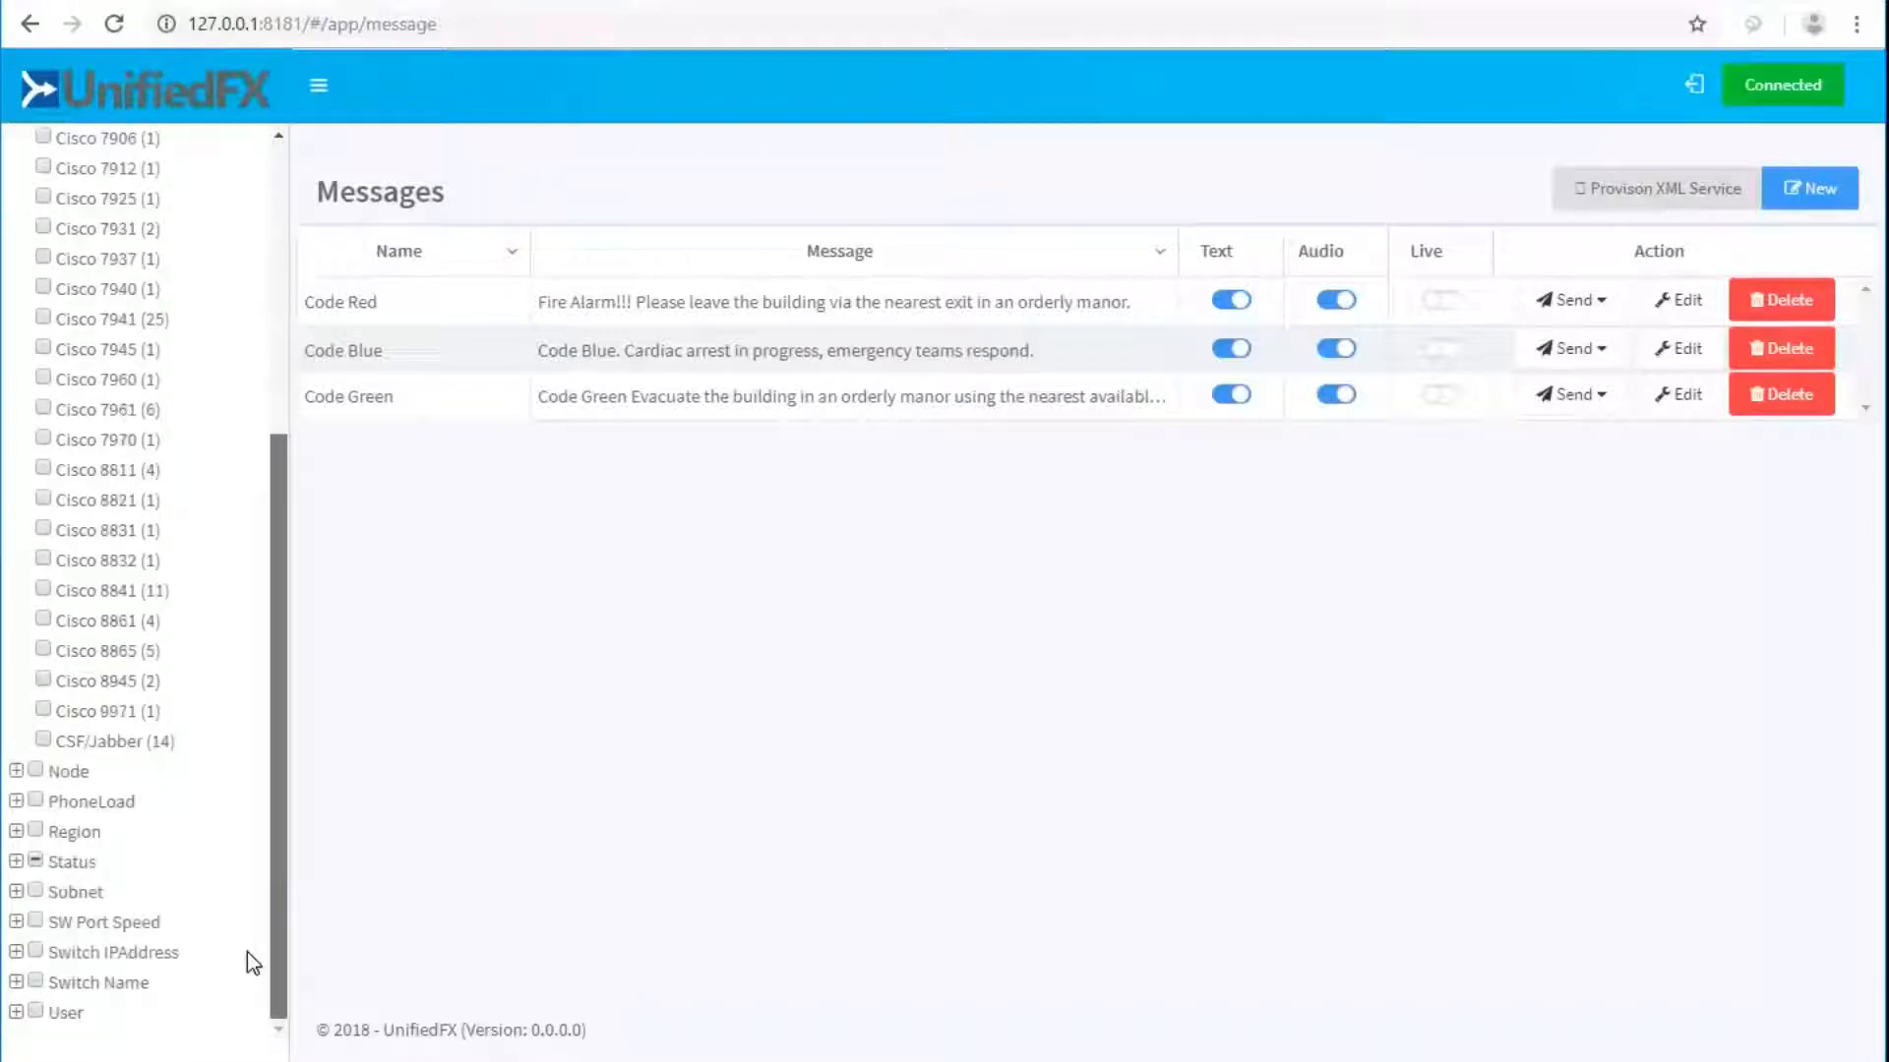
click(16, 862)
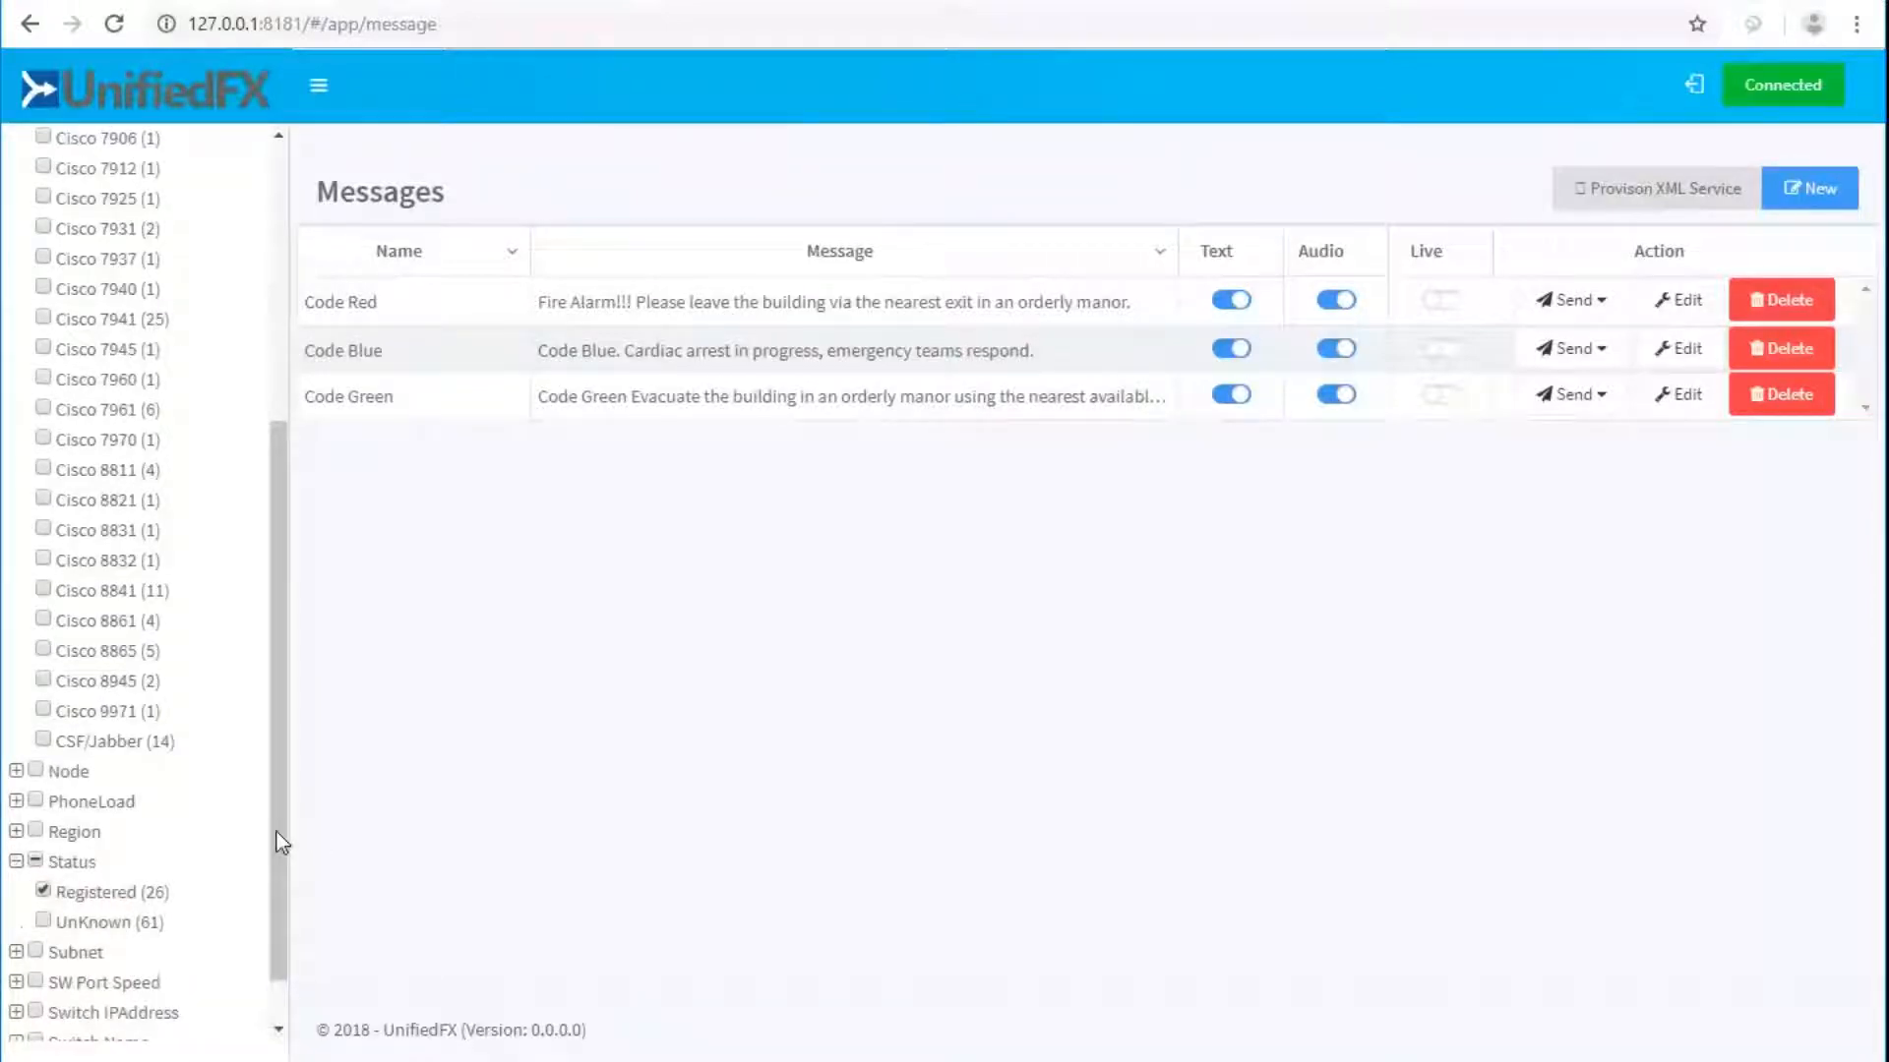
drag(278, 831, 285, 740)
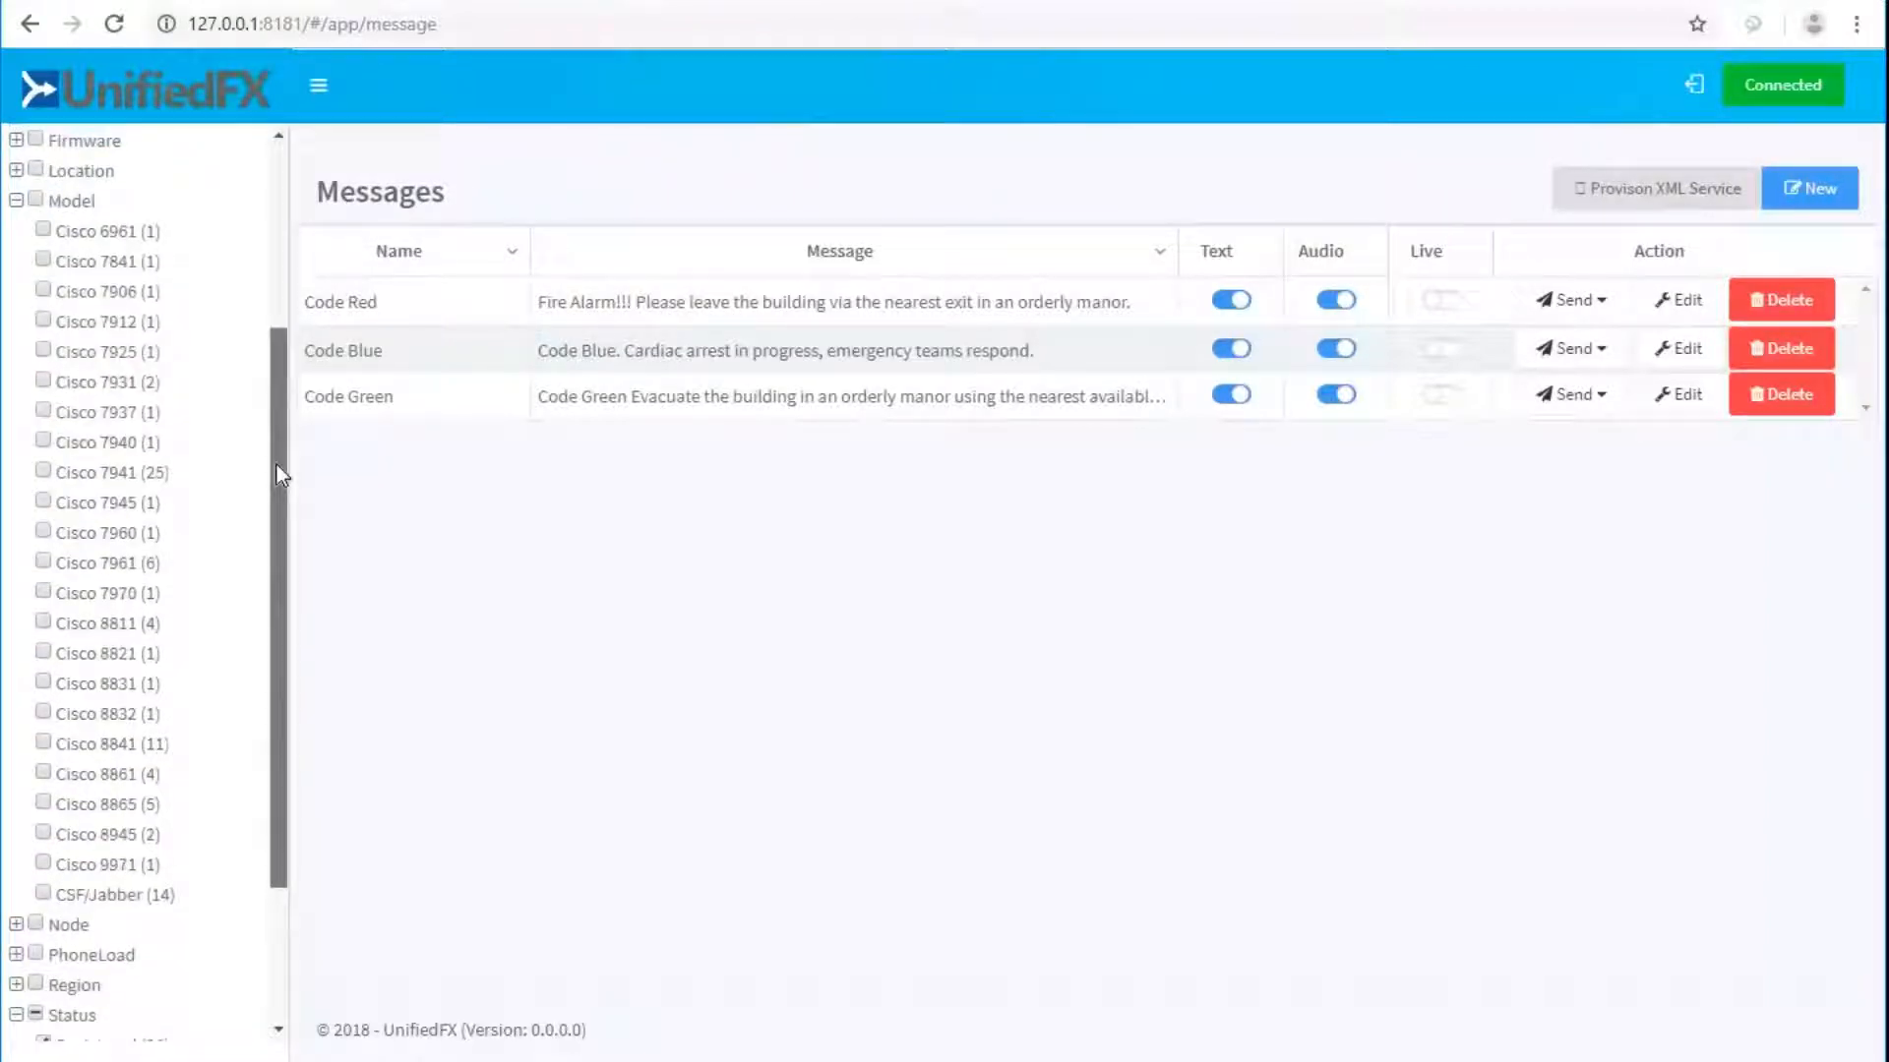
scroll(276, 466, up, 3)
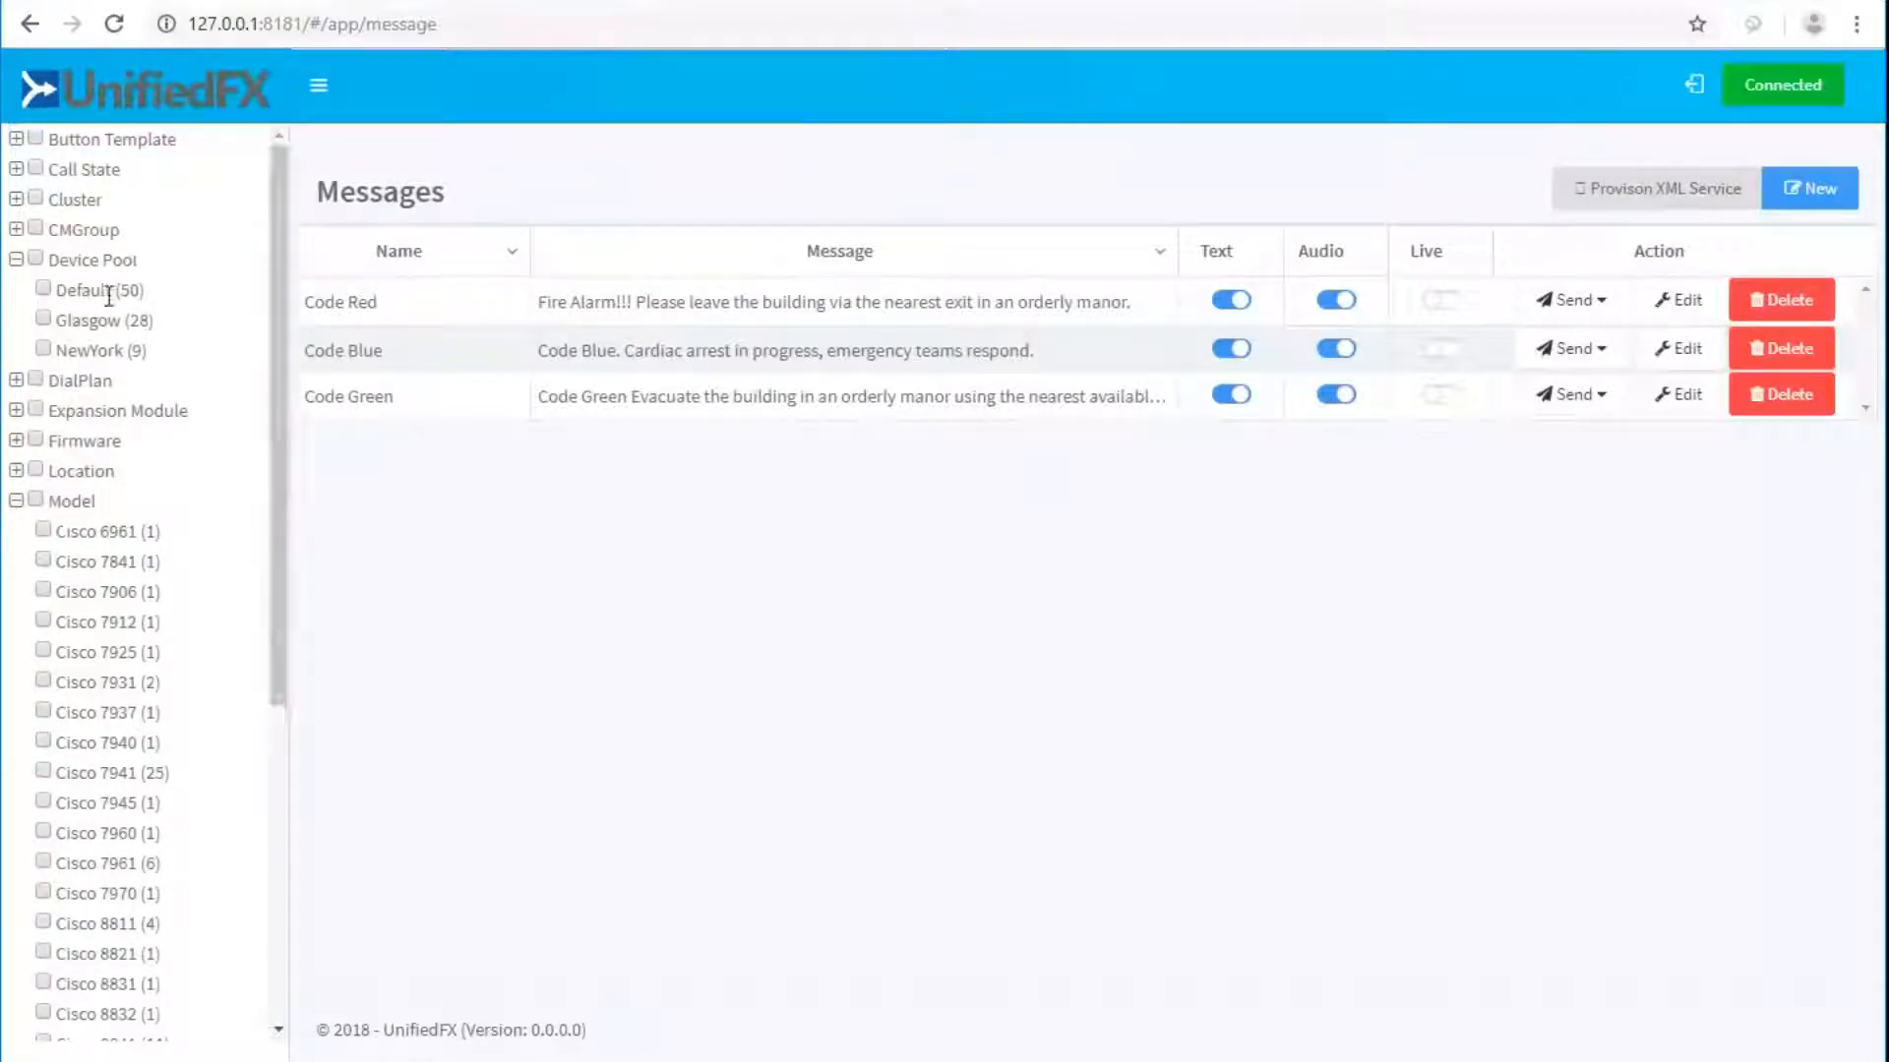
Tick the NewYork device pool and name the filter 'Reg-NewYork'.
click(44, 349)
scroll(175, 286, up, 8)
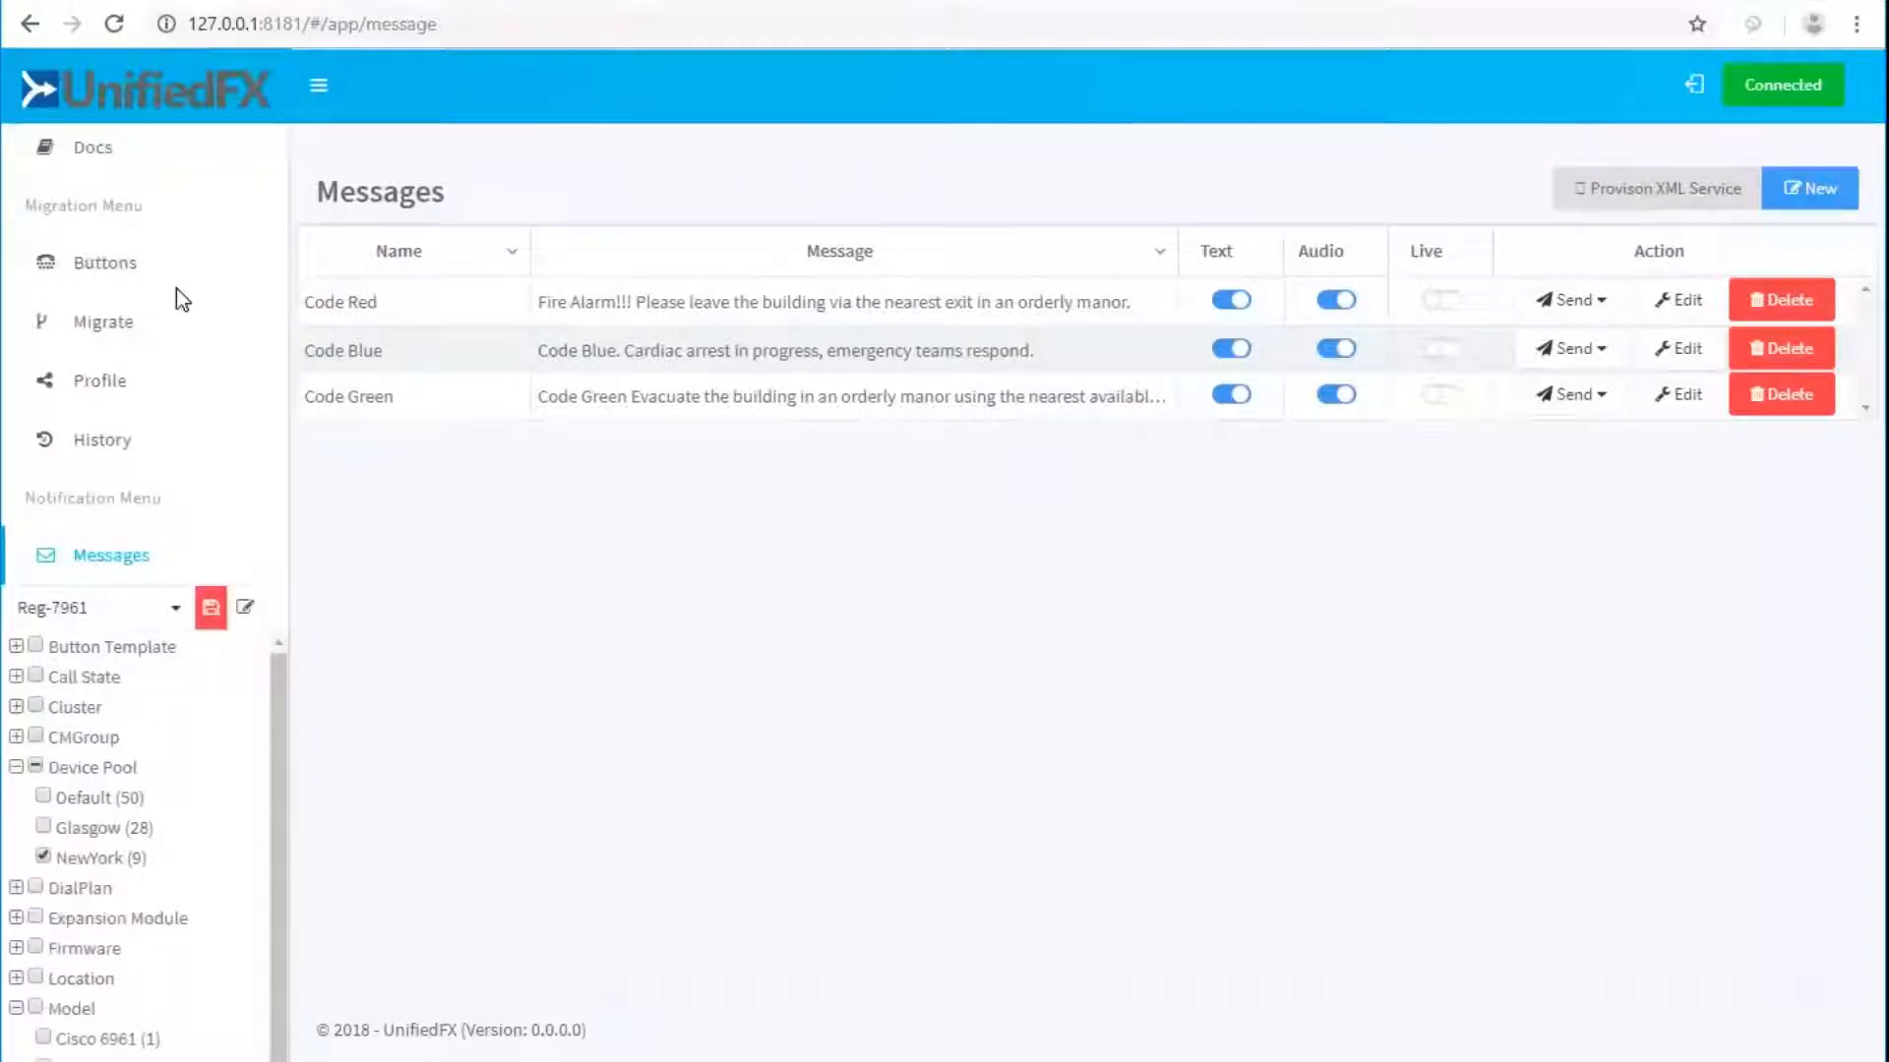
scroll(175, 287, down, 5)
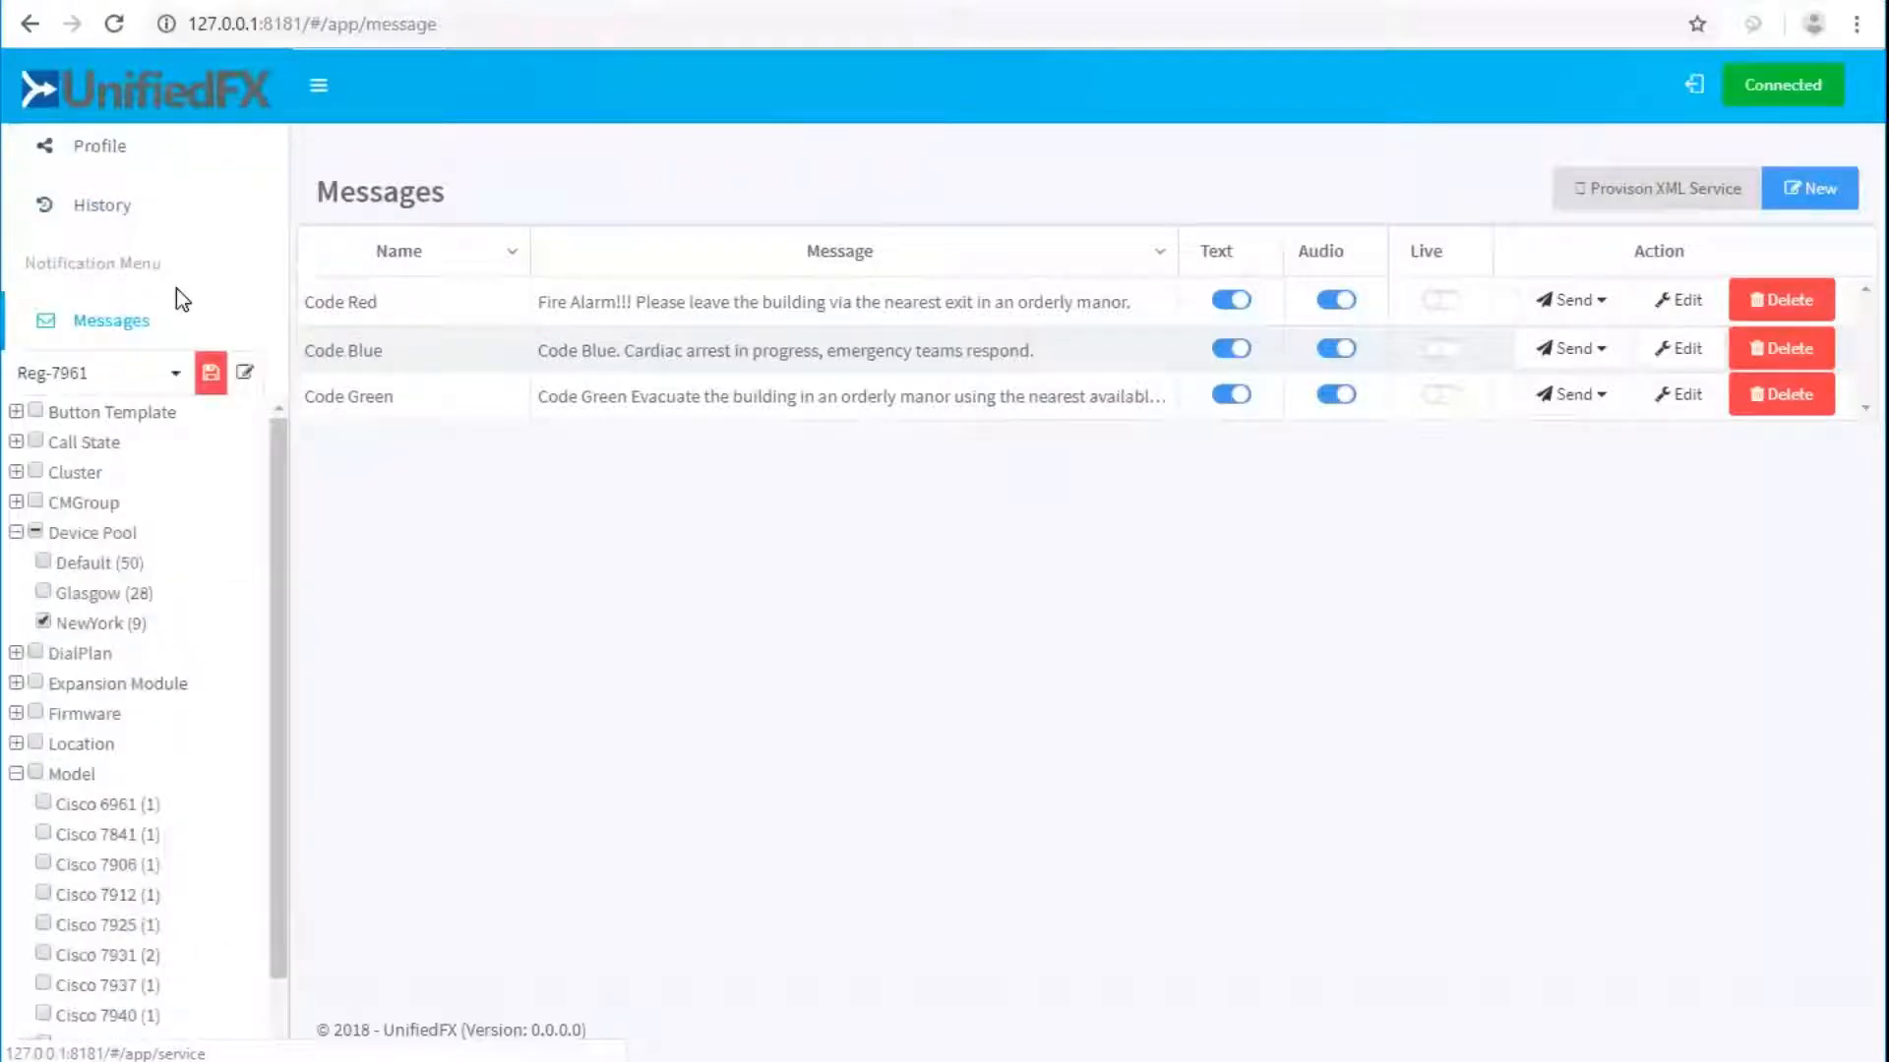
click(70, 383)
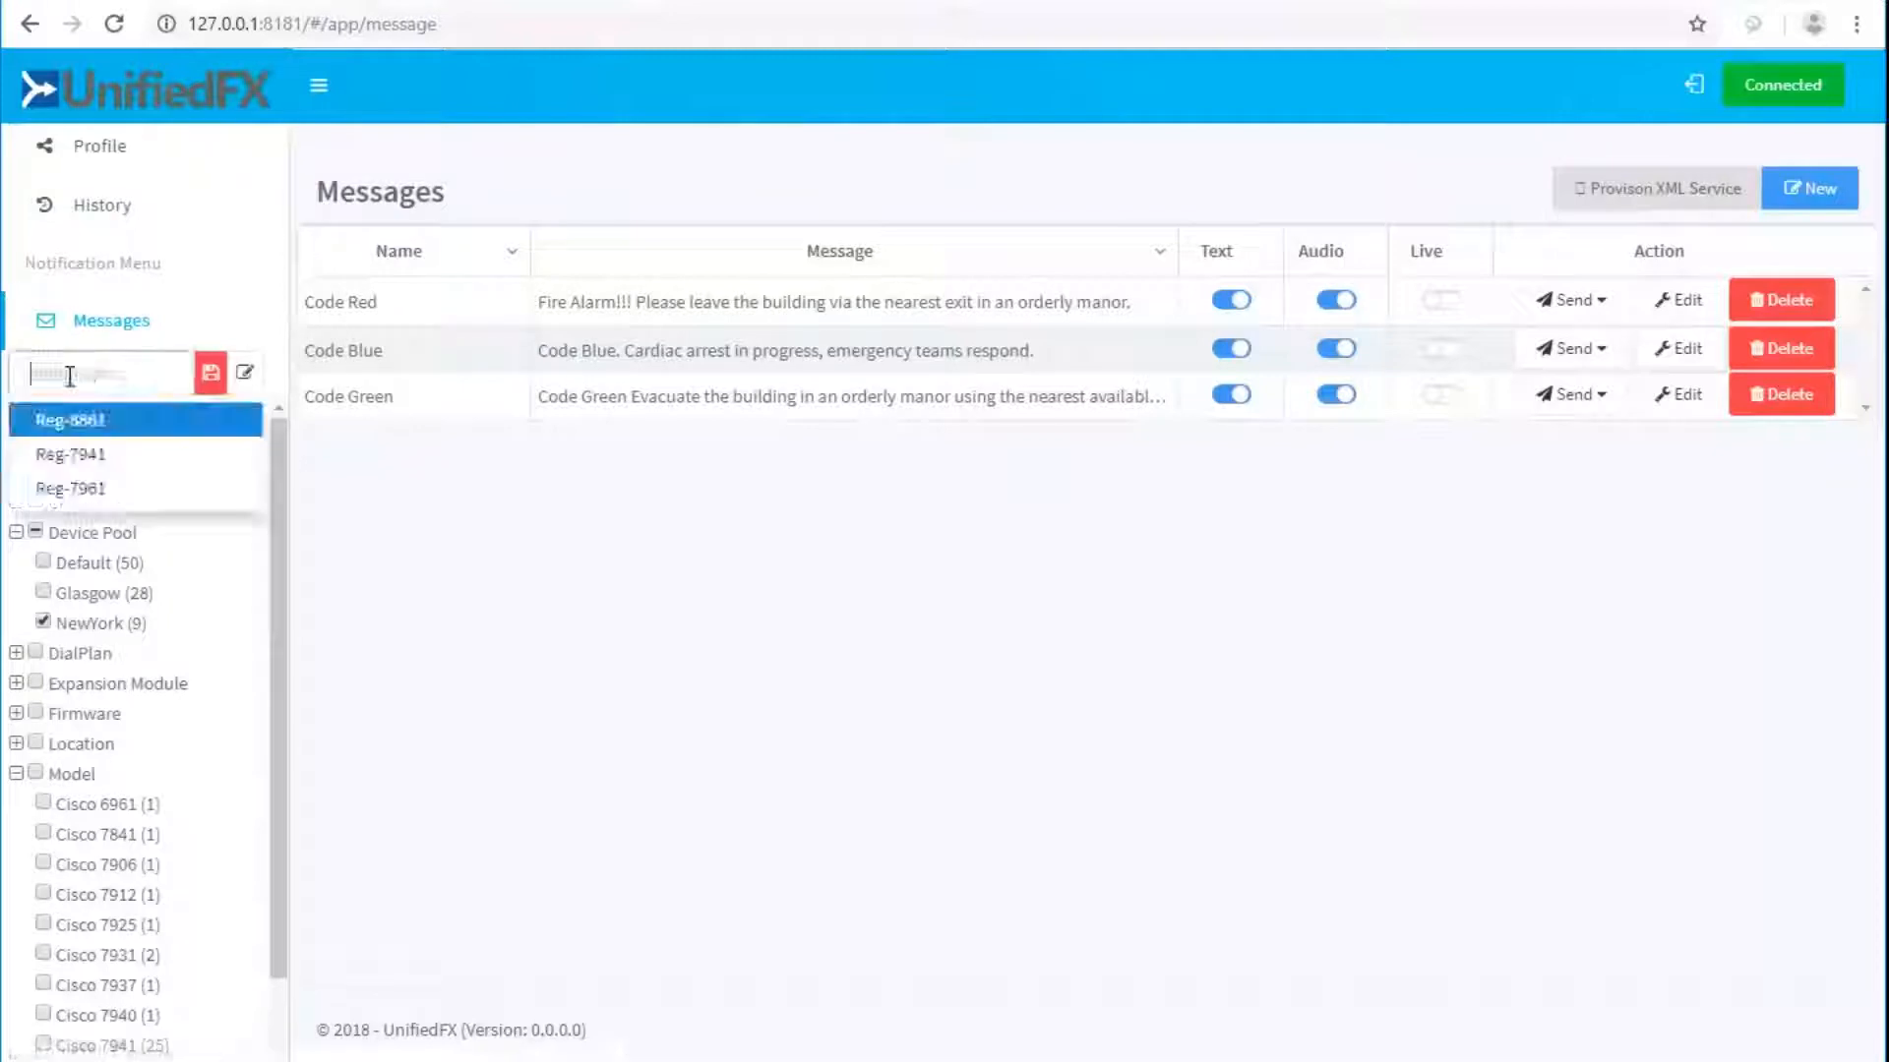
text(RE)
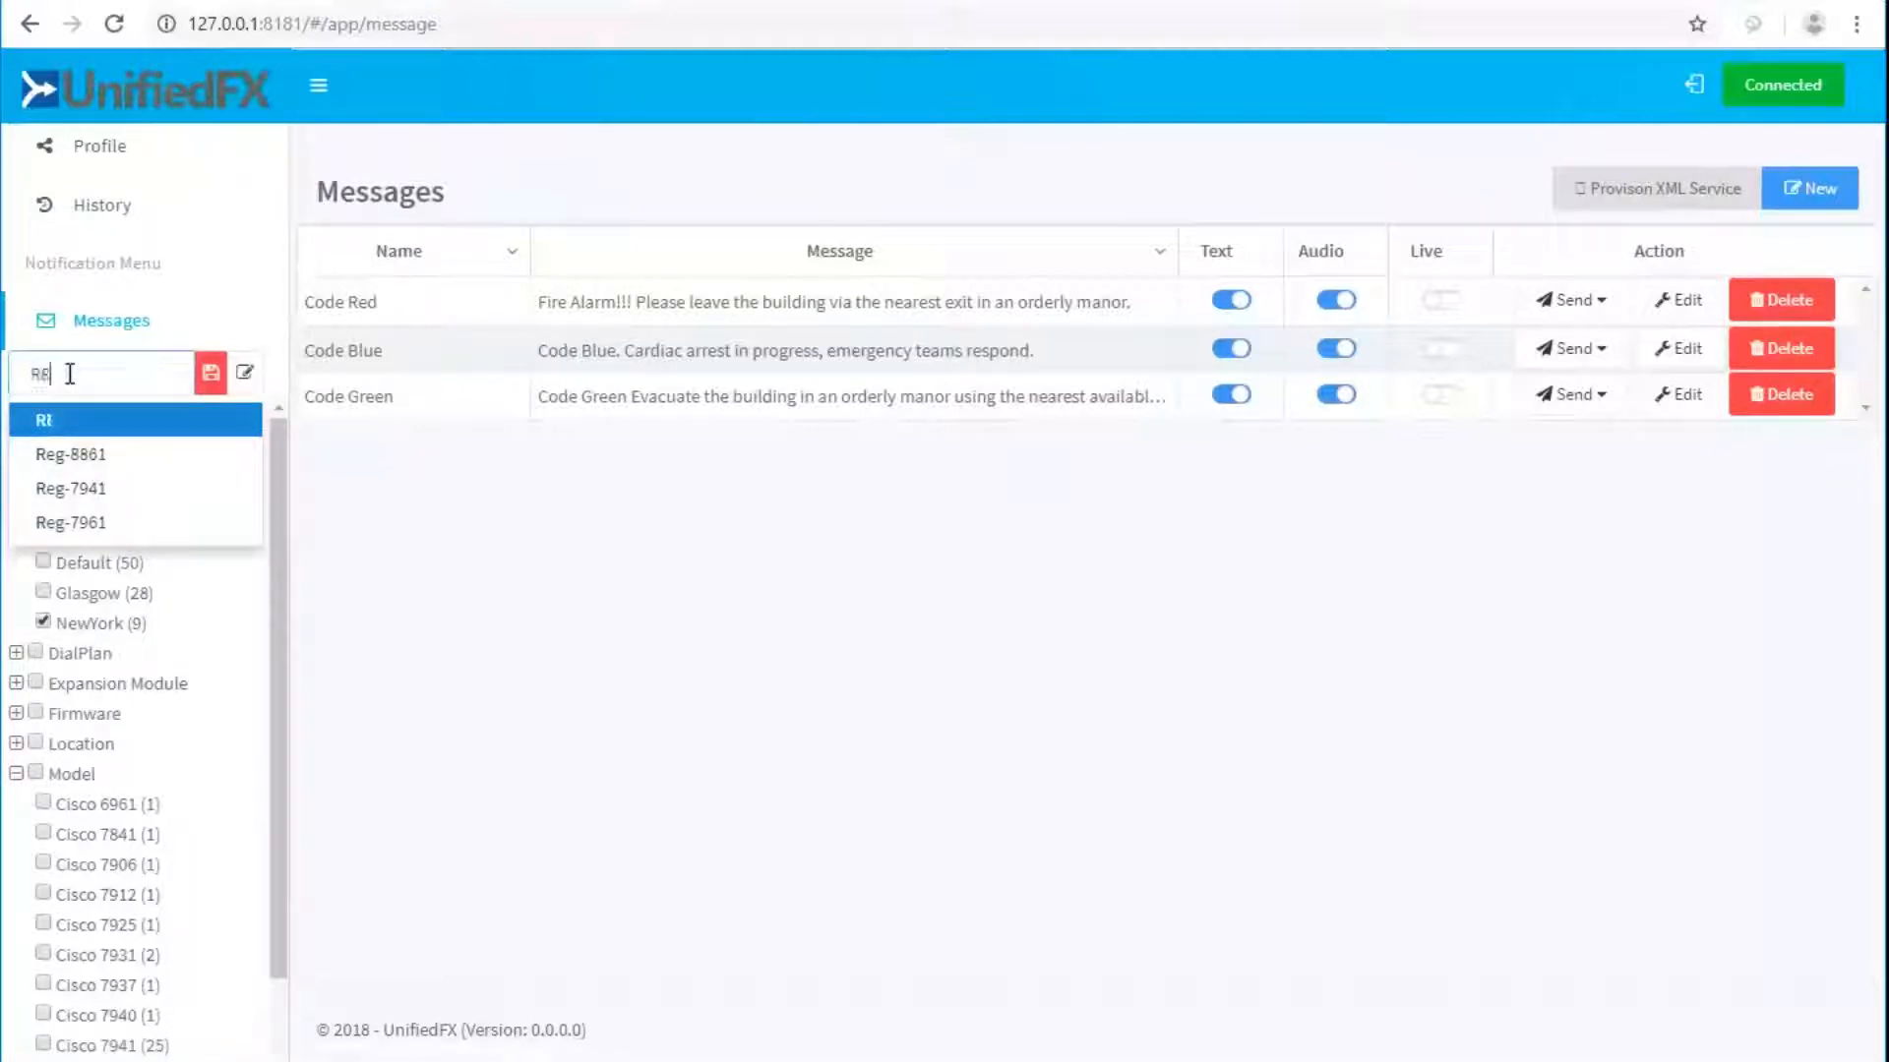
text(g-NewY)
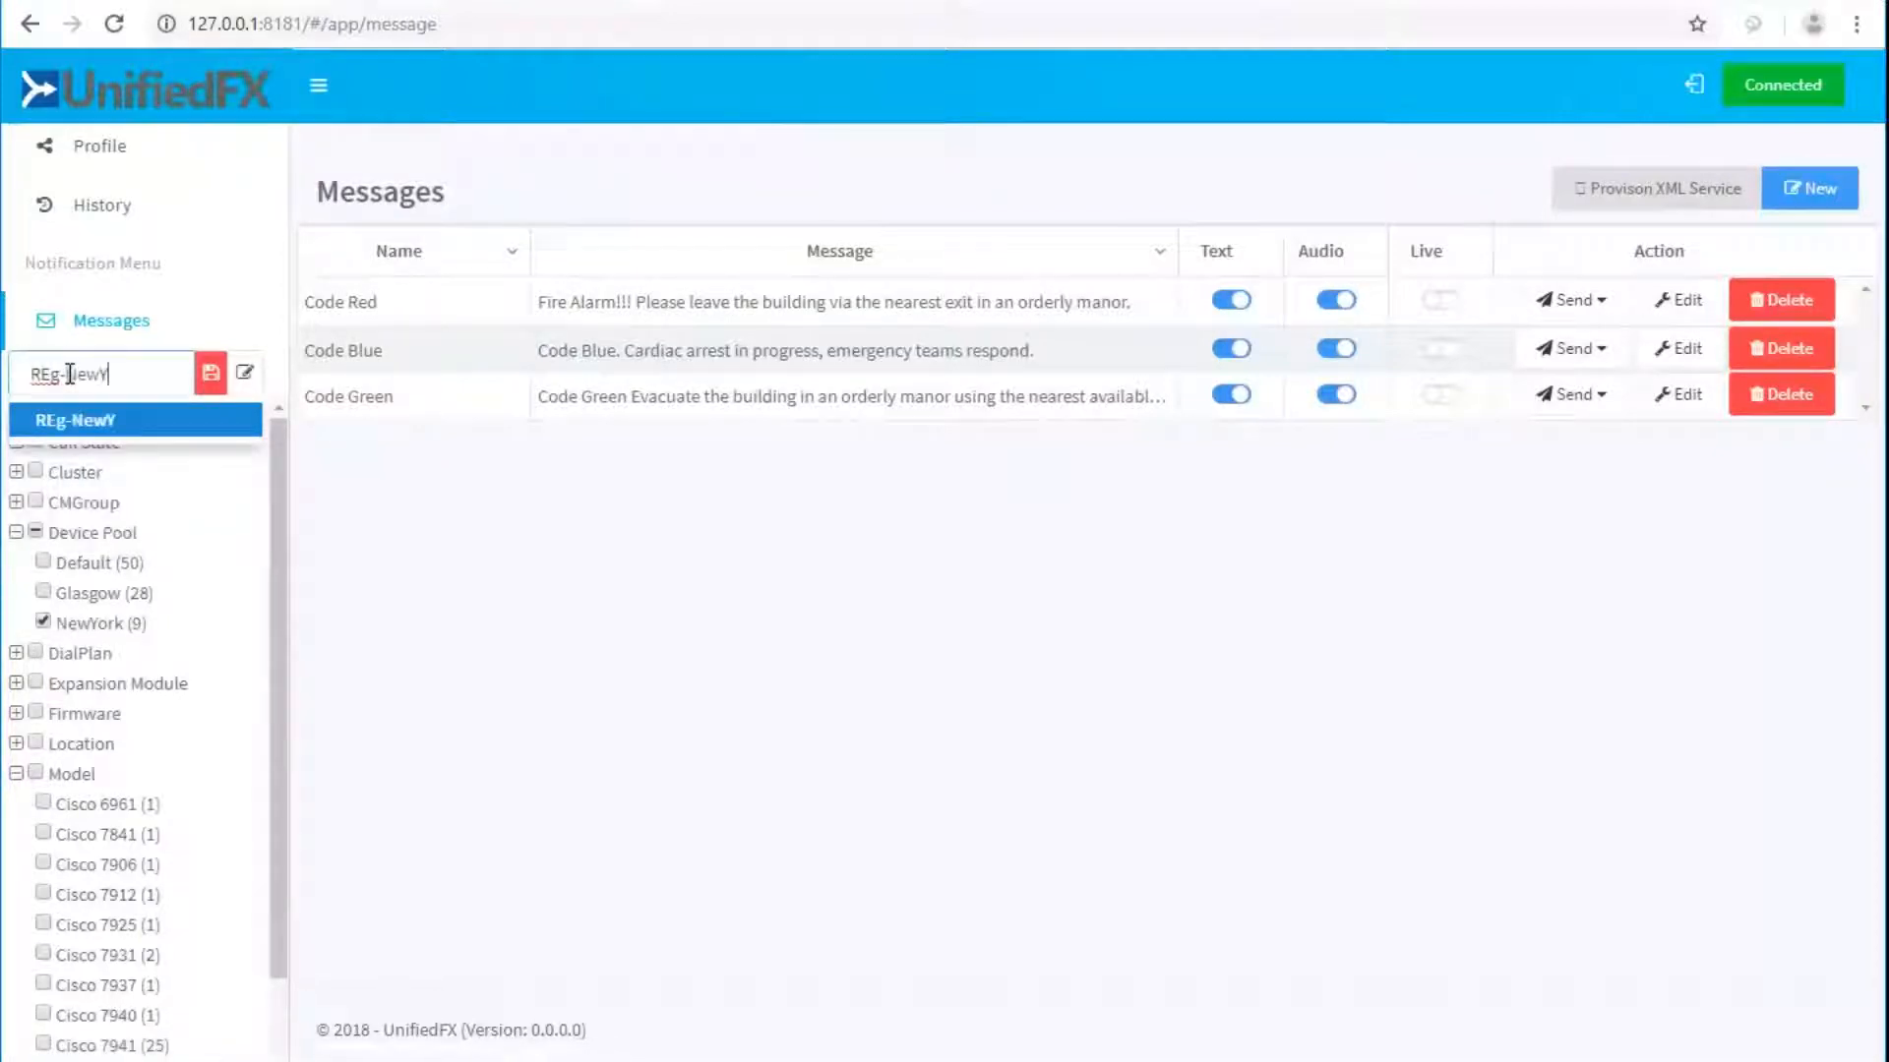
text(ork)
click(69, 374)
key(Left)
key(Left)
key(BackSpace)
text(e)
key(Return)
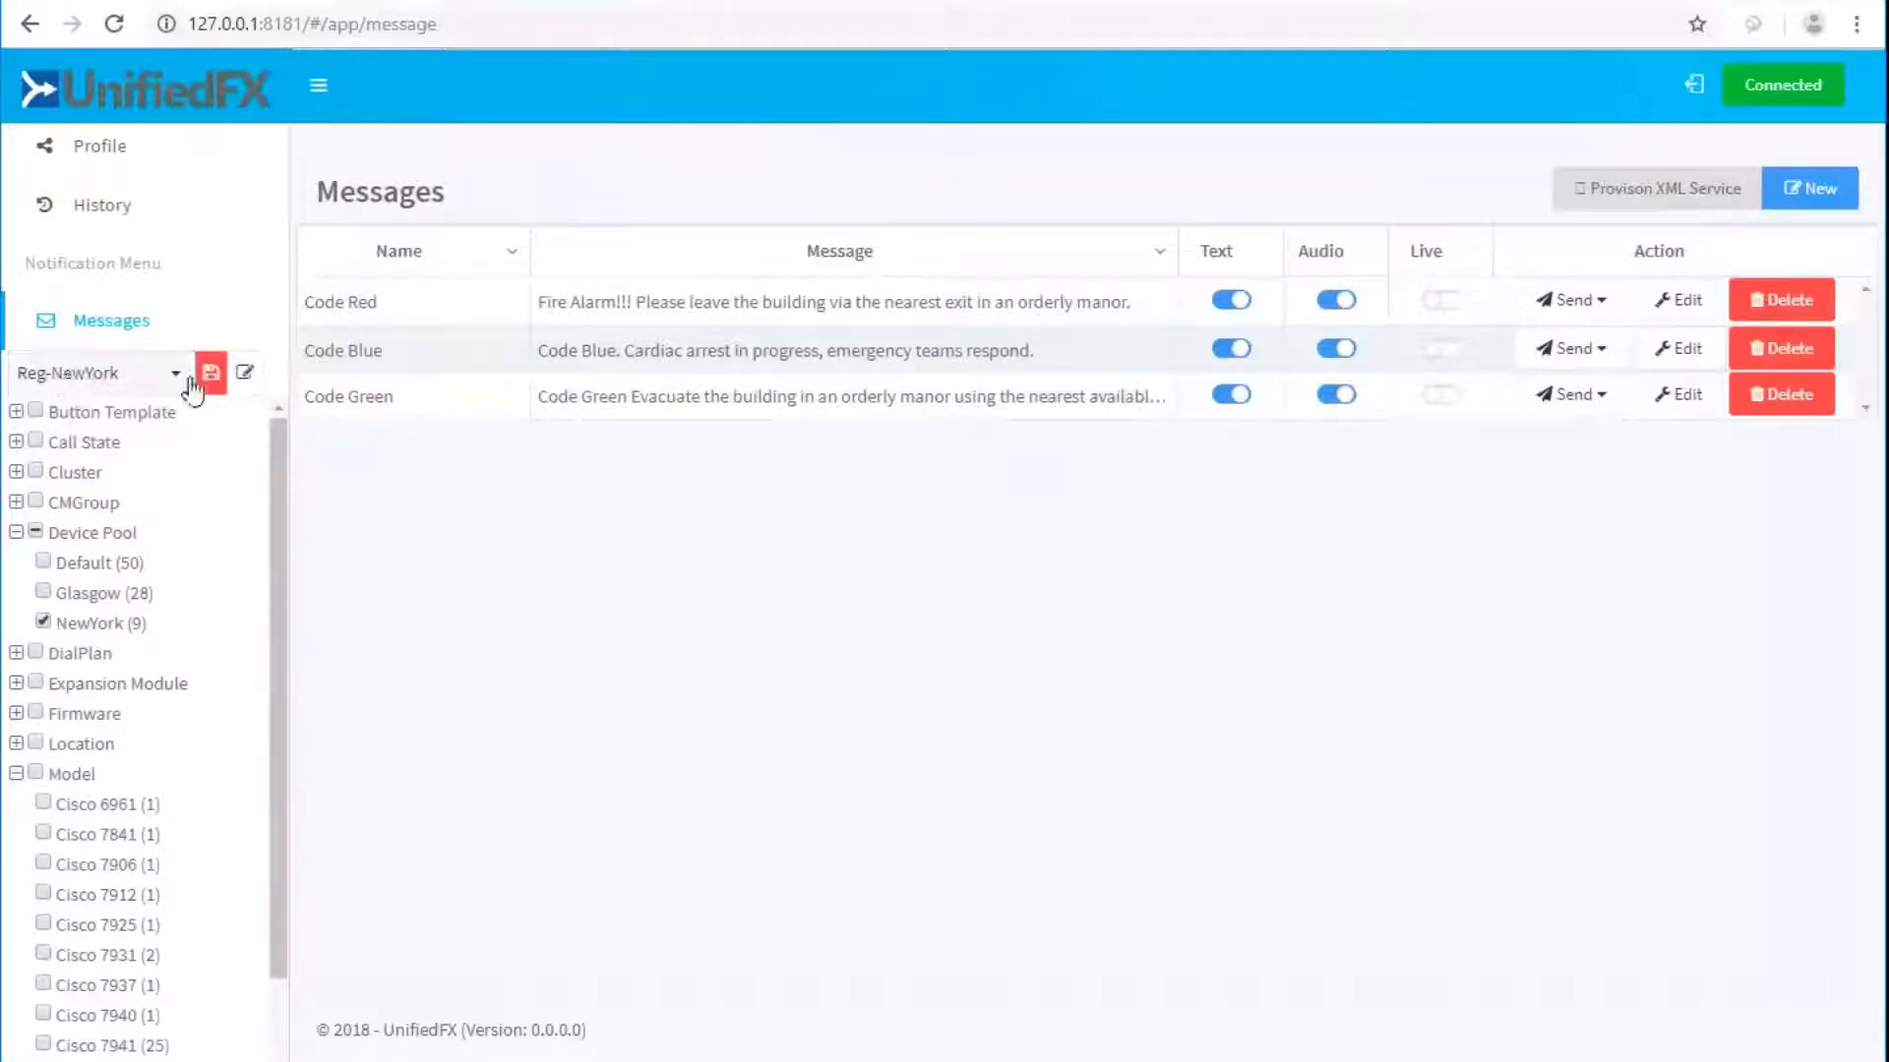
Save Reg-NewYork and confirm it is listed among Code Green's send targets.
click(209, 375)
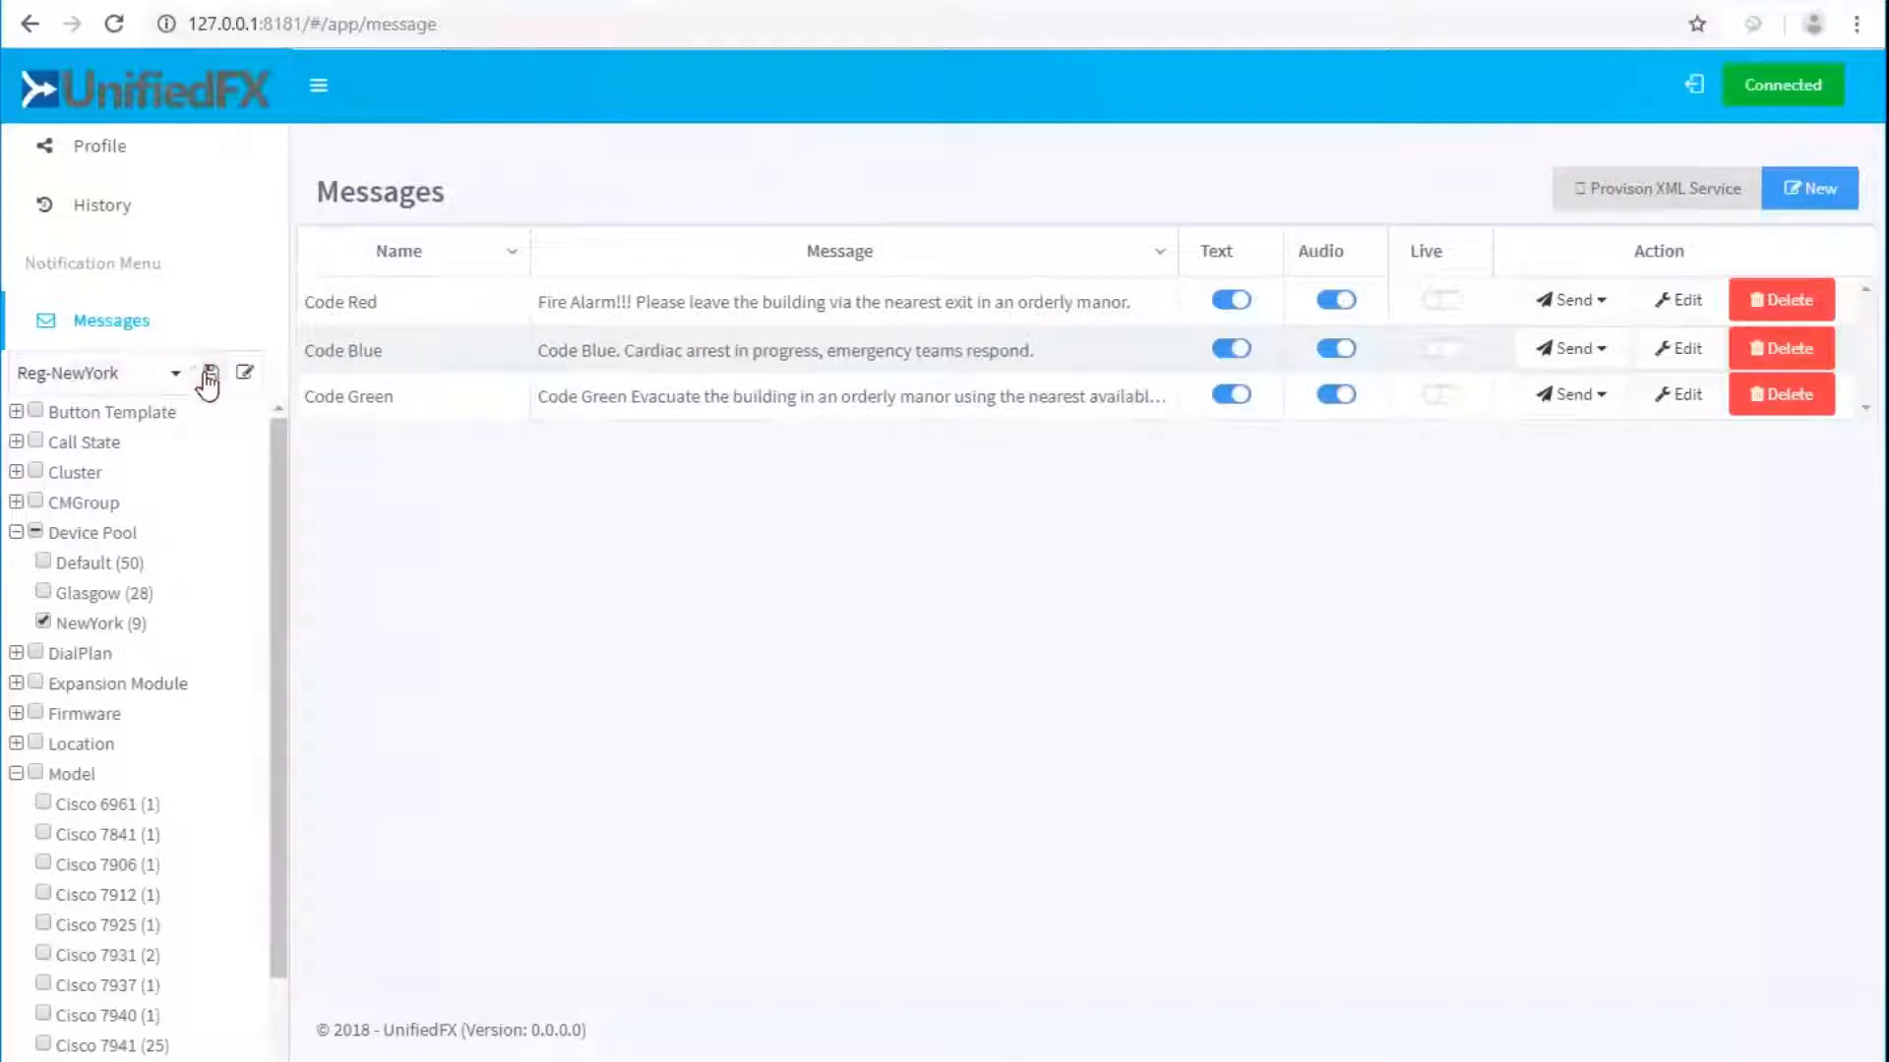
click(1596, 398)
click(1577, 555)
scroll(197, 236, up, 8)
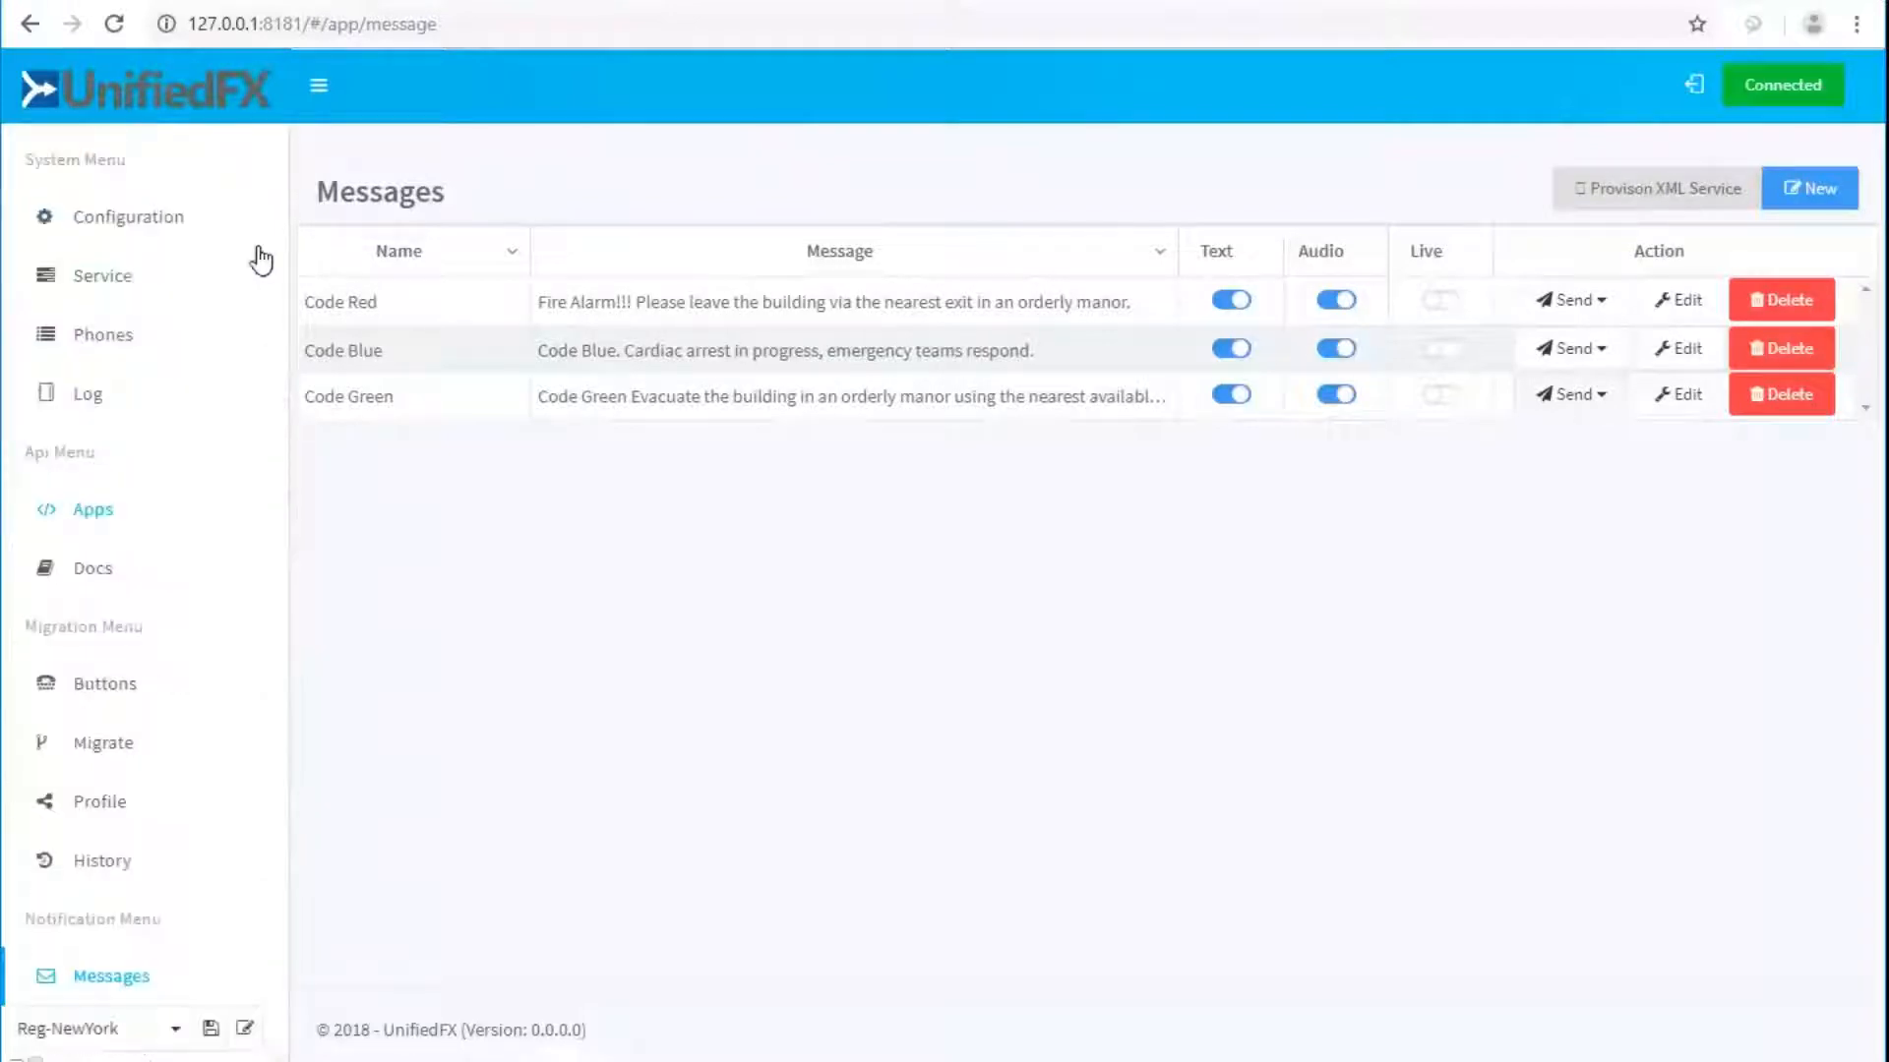
Show the Phones list filtered by Reg-7941, then by Reg-8861 (two Cisco 8861 phones).
click(99, 337)
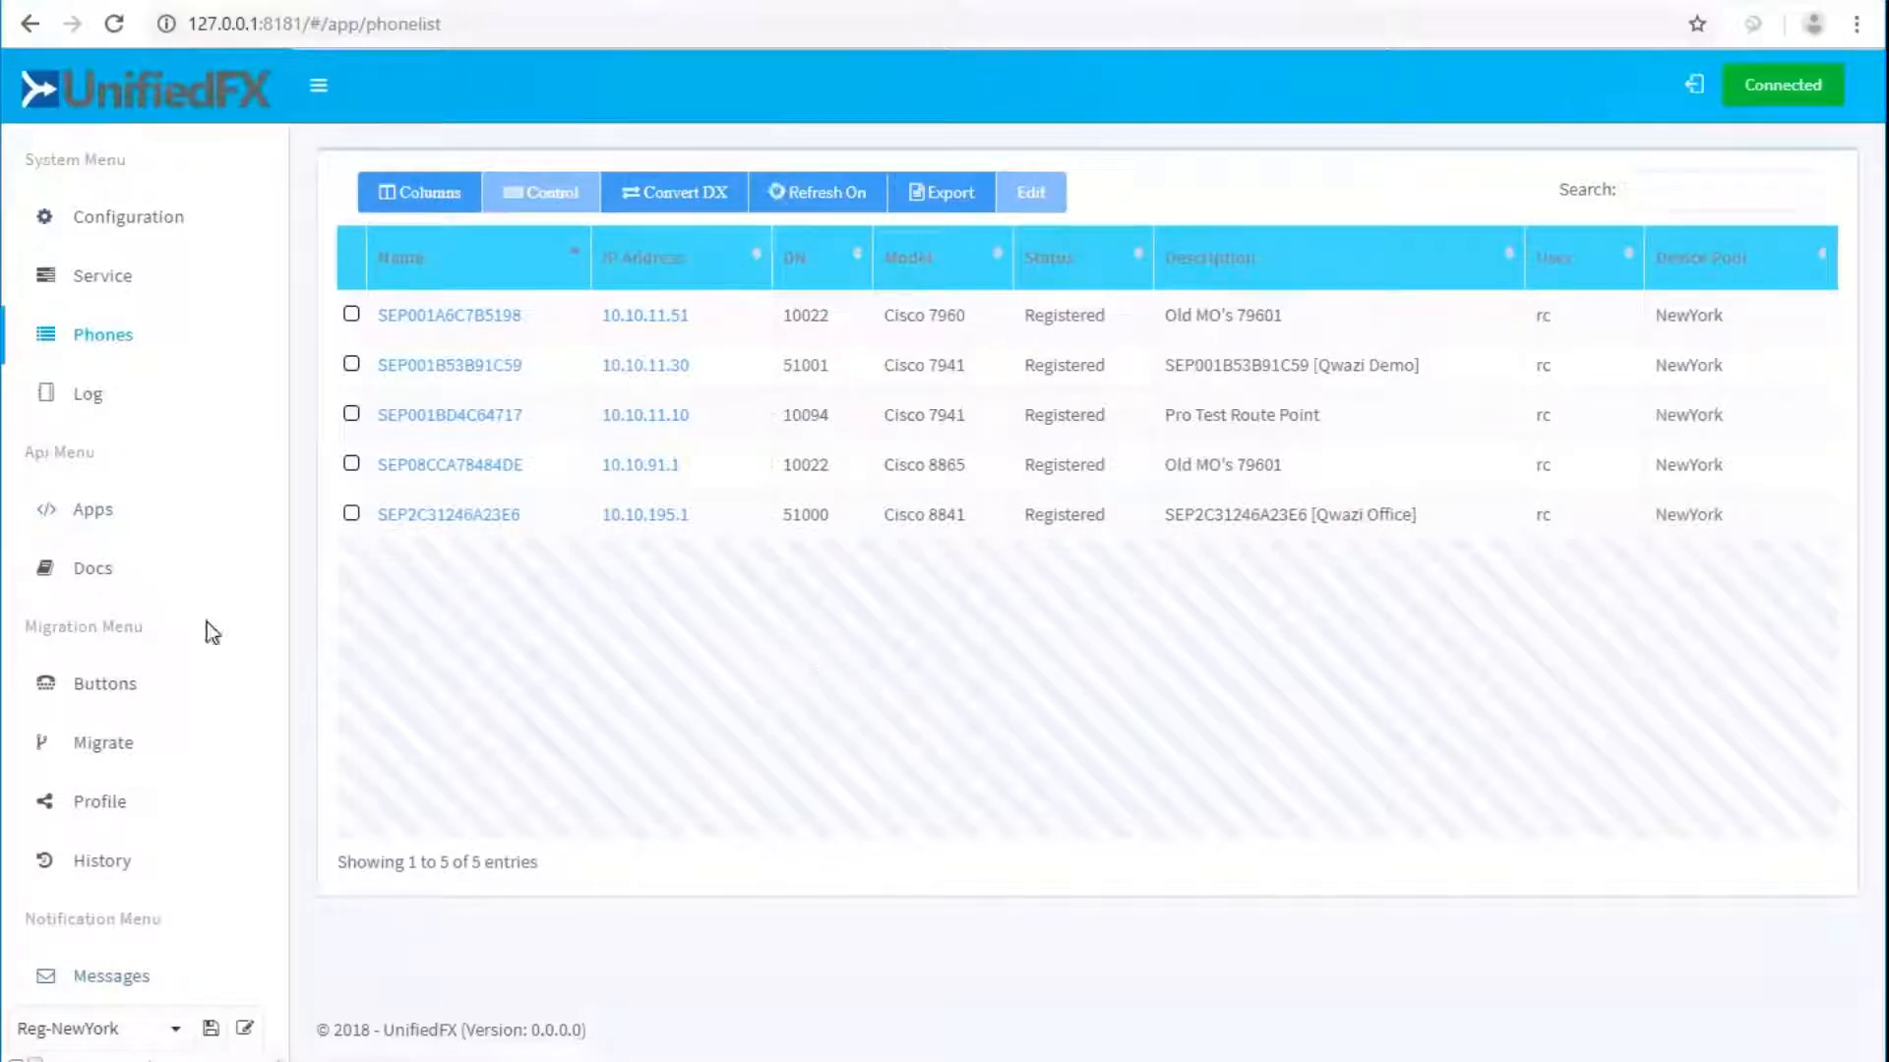
scroll(182, 648, down, 8)
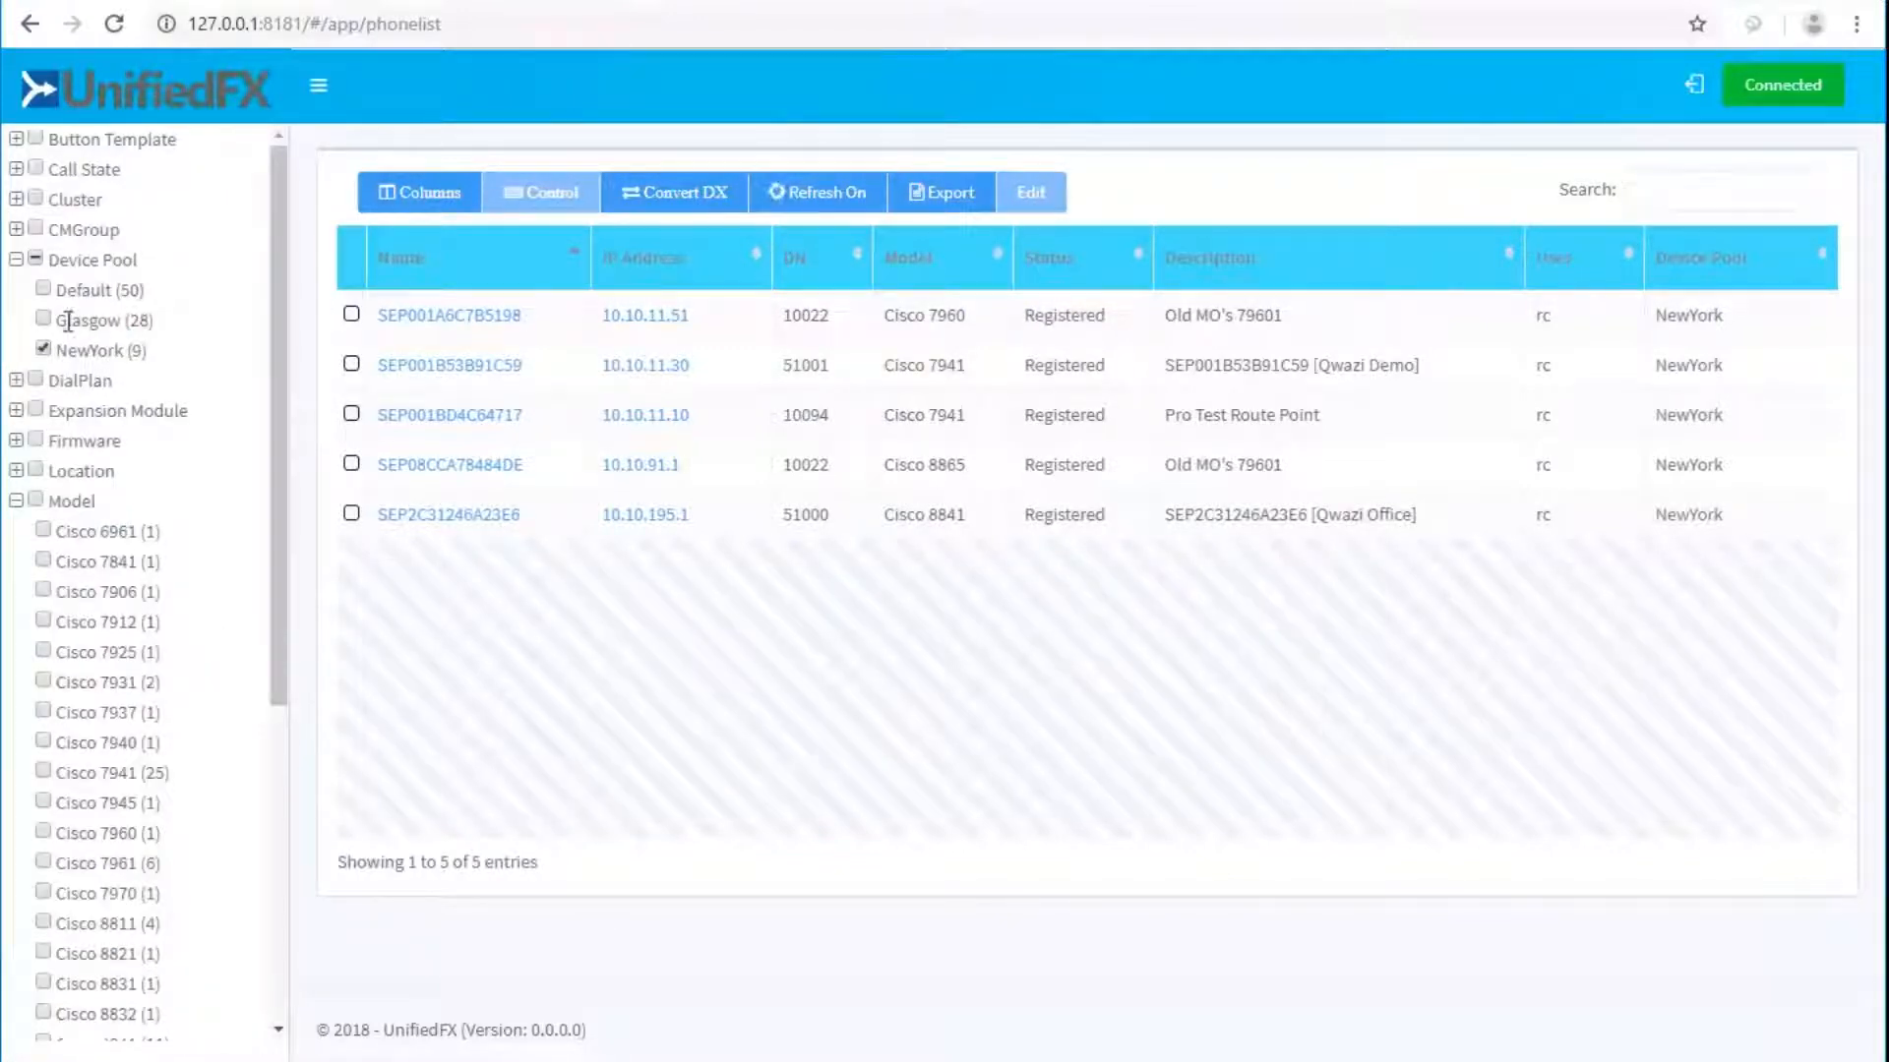
scroll(128, 345, up, 5)
click(174, 624)
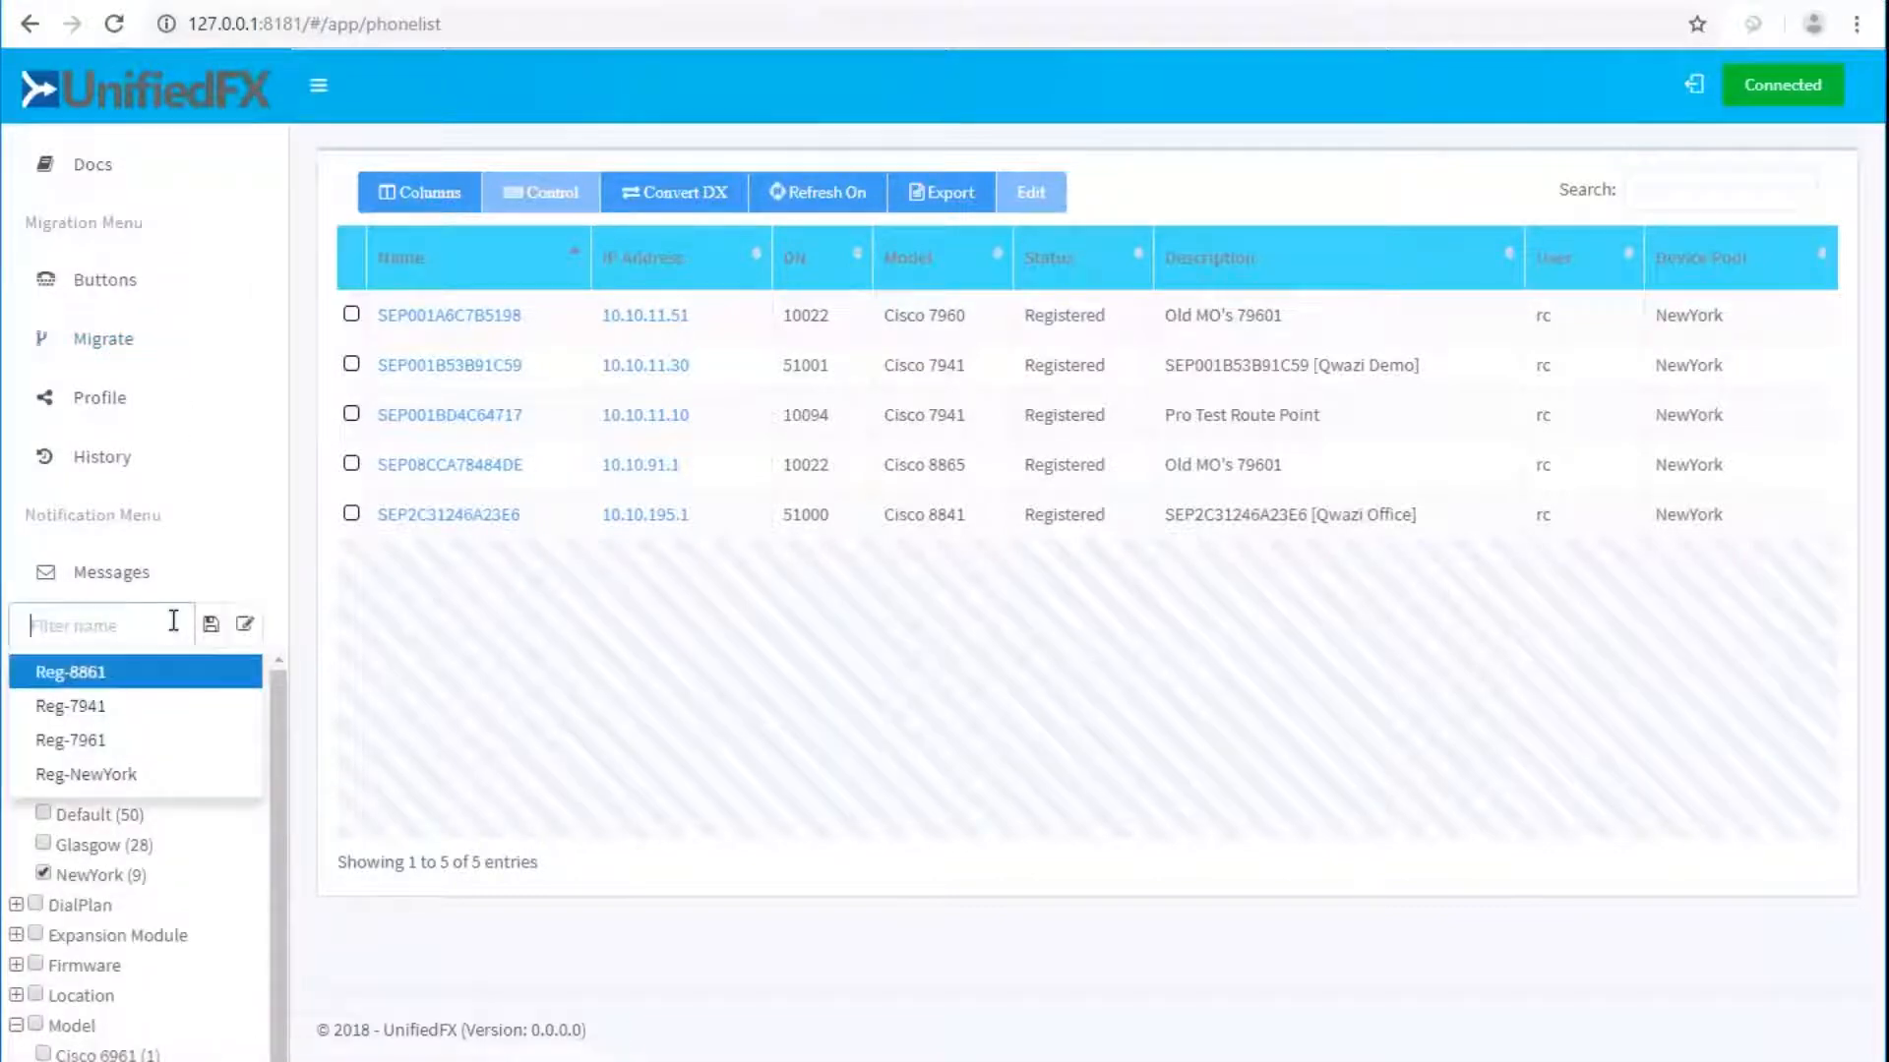
click(104, 706)
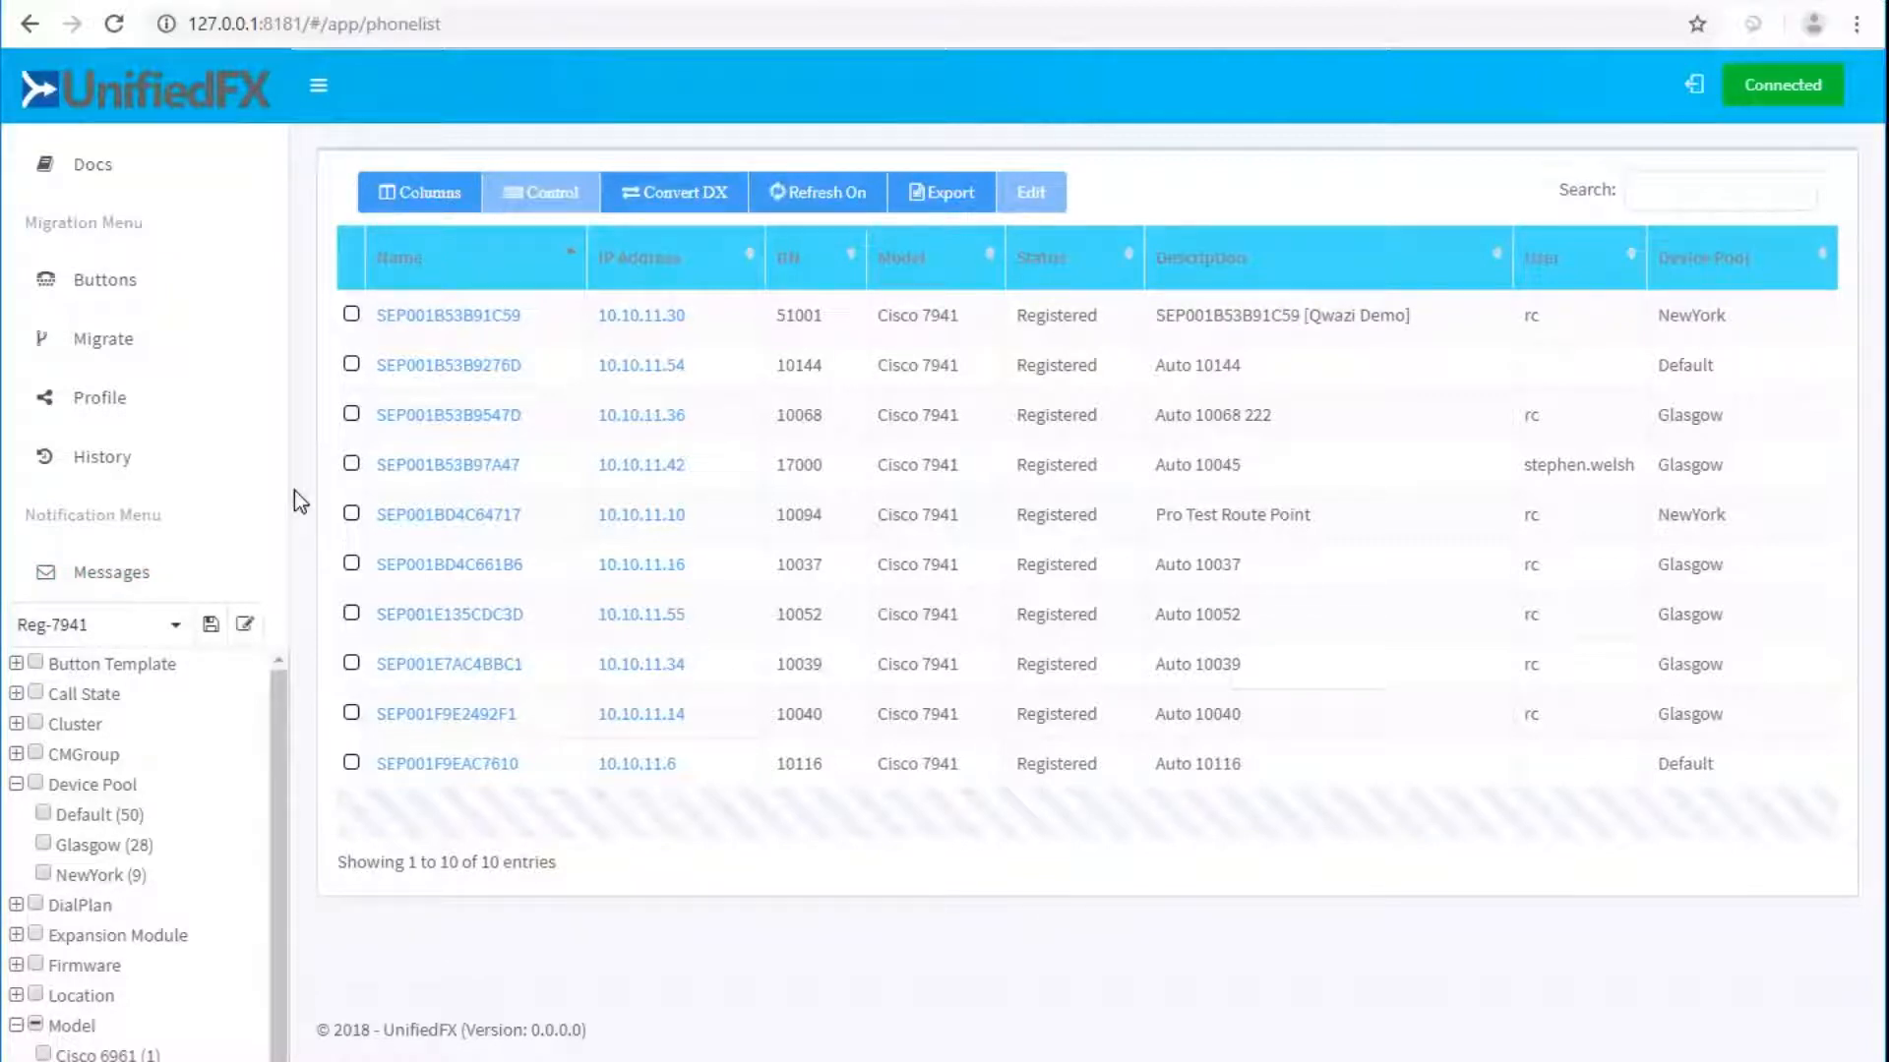
click(175, 626)
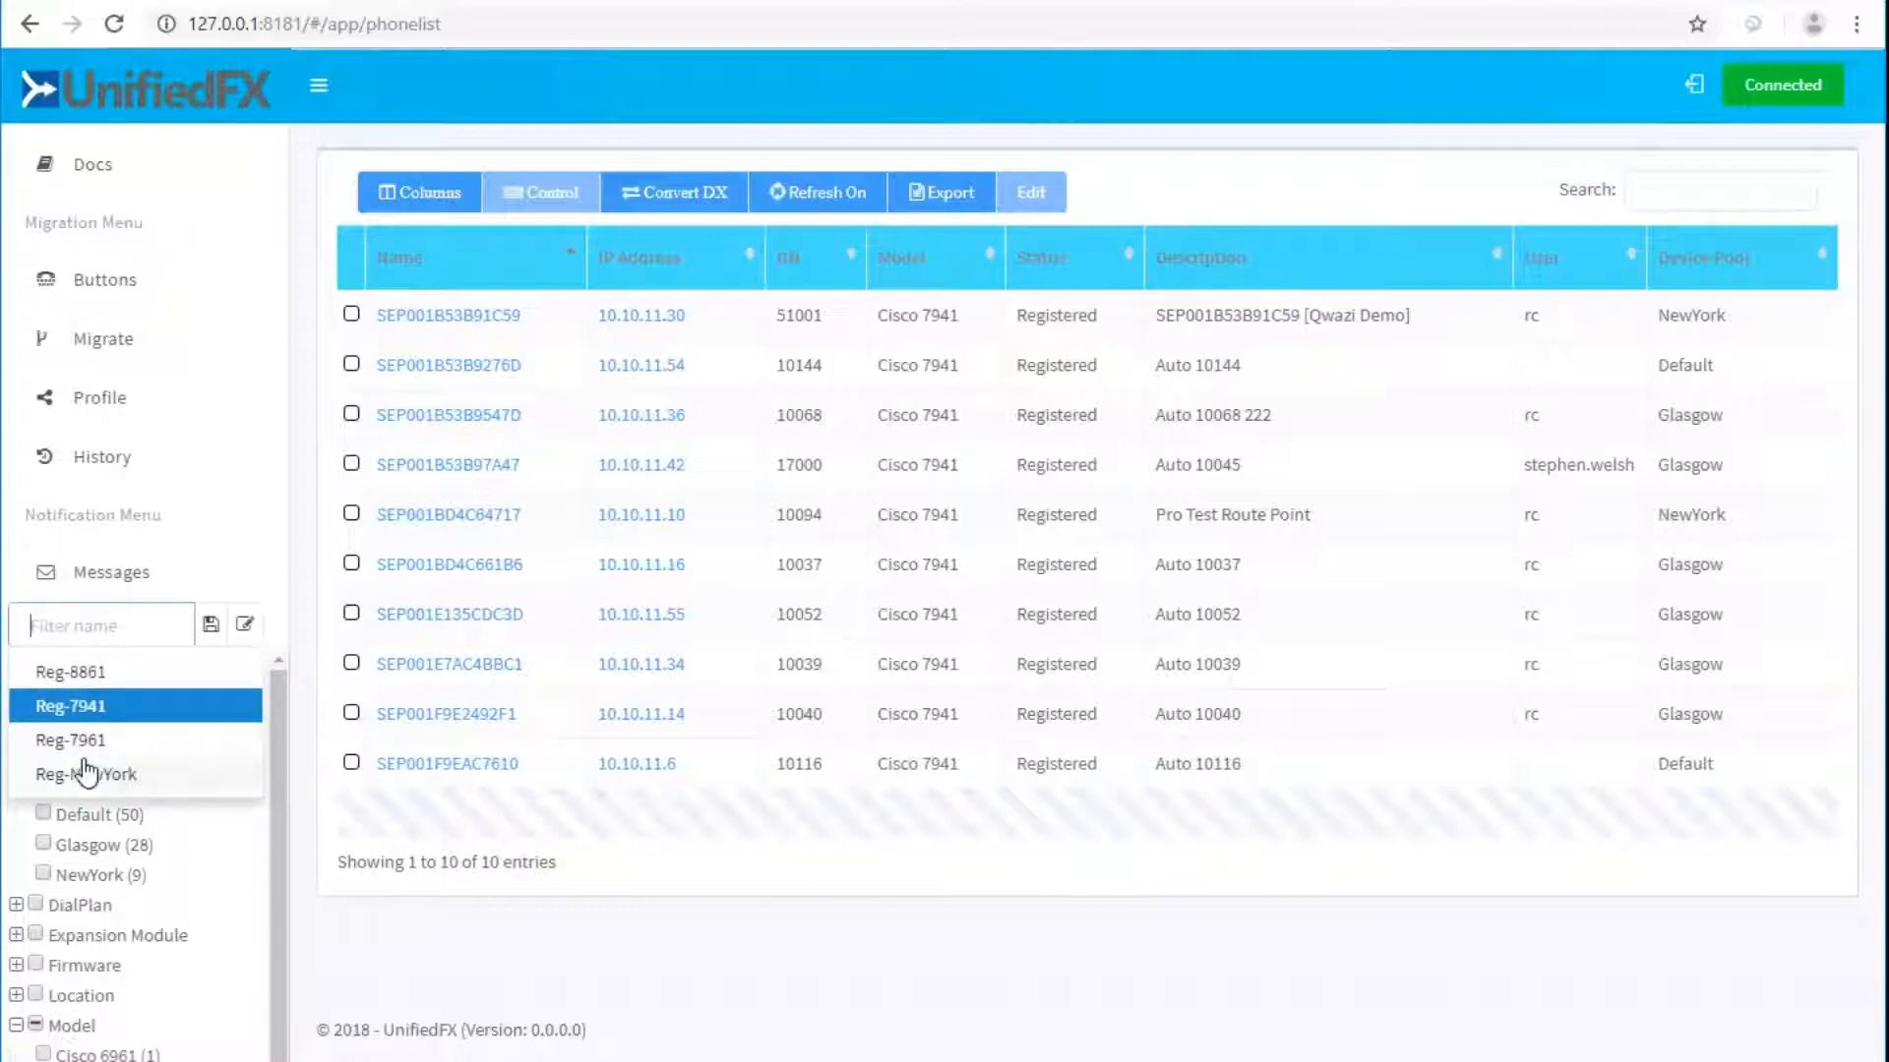
click(87, 677)
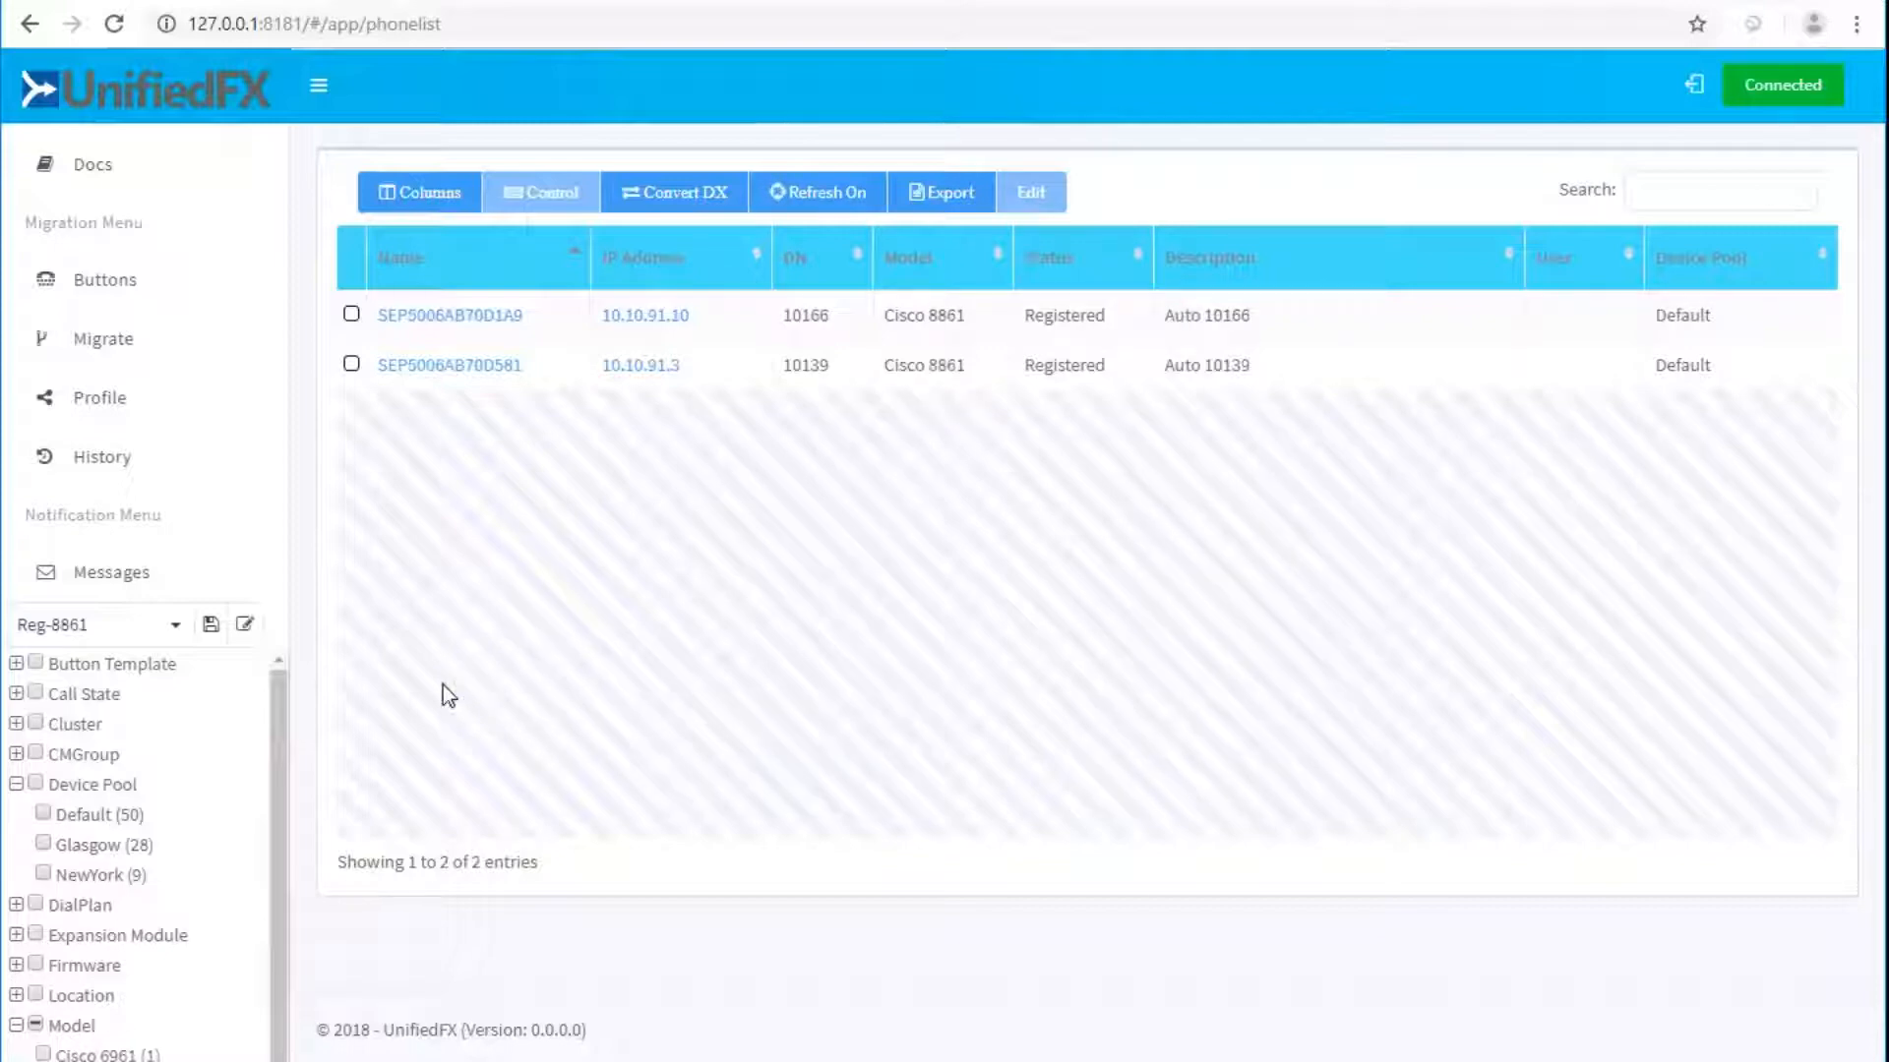
Create and save Message1 with text 'Hello World' and audio source TTS.
click(106, 580)
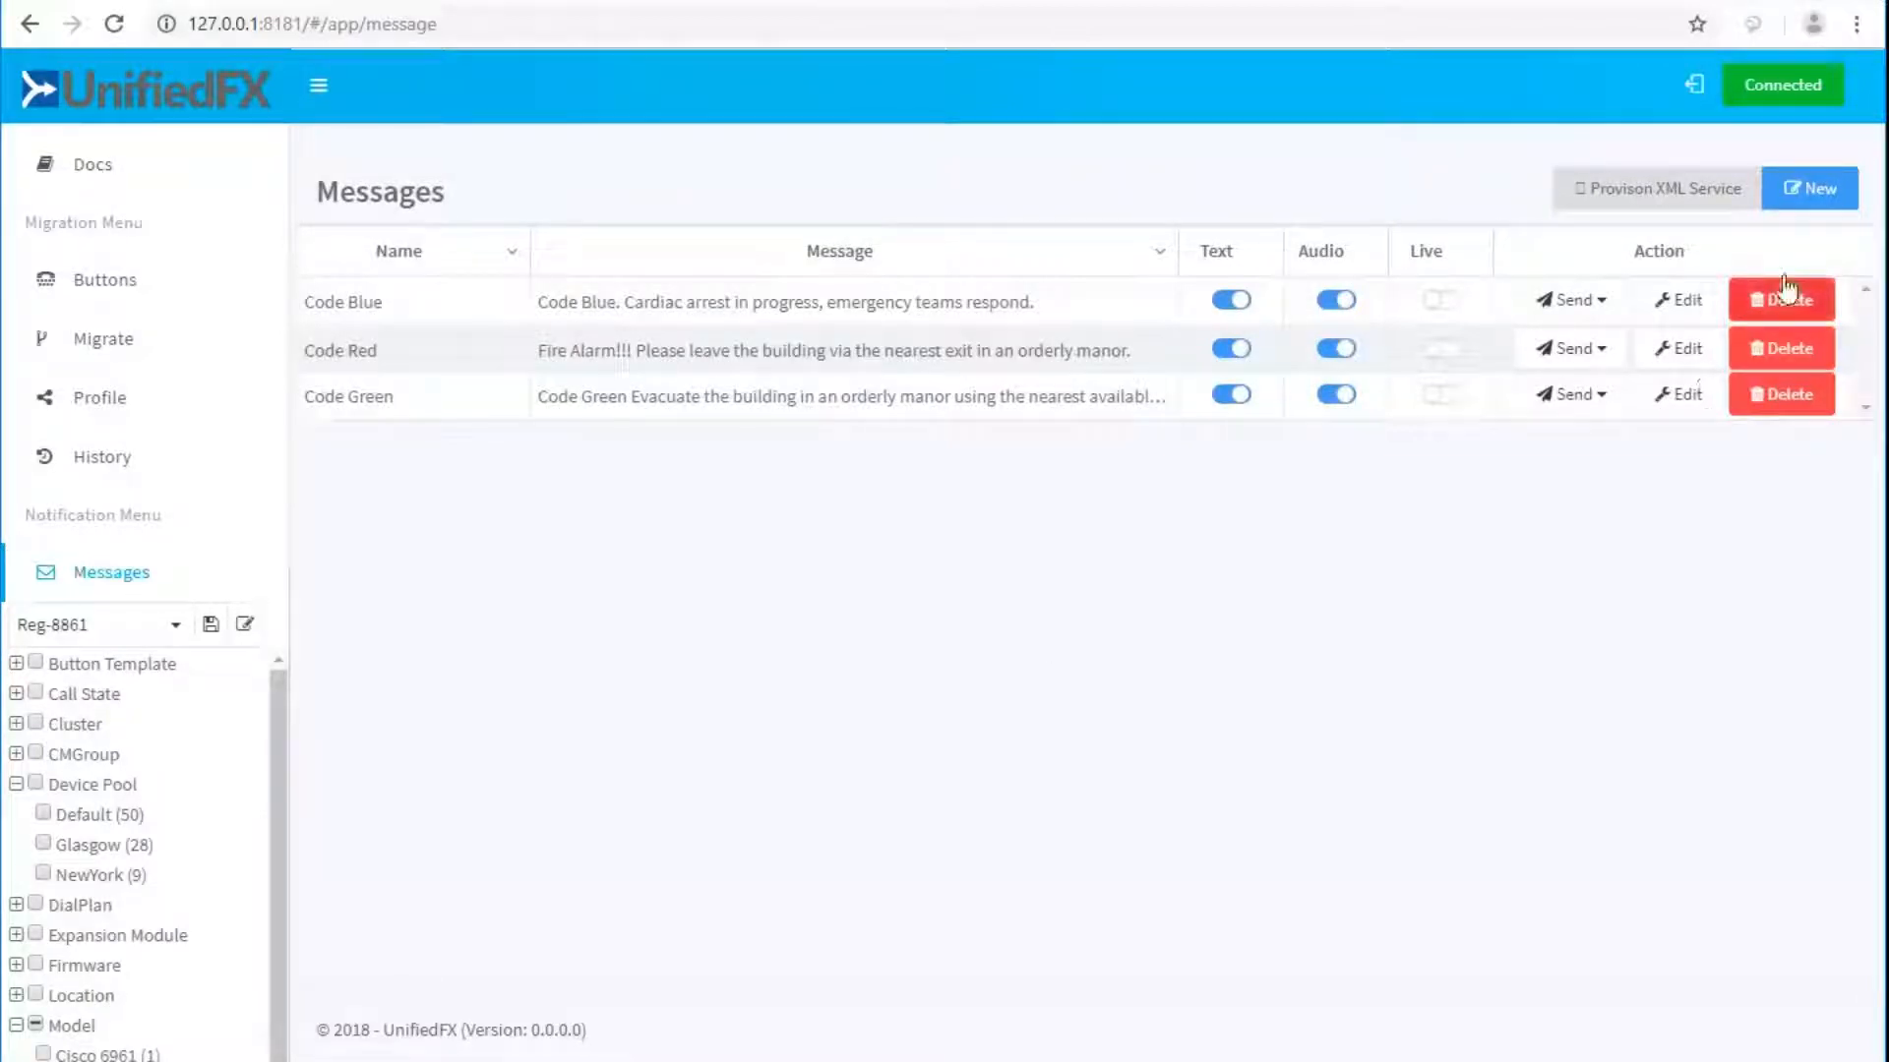
click(1816, 192)
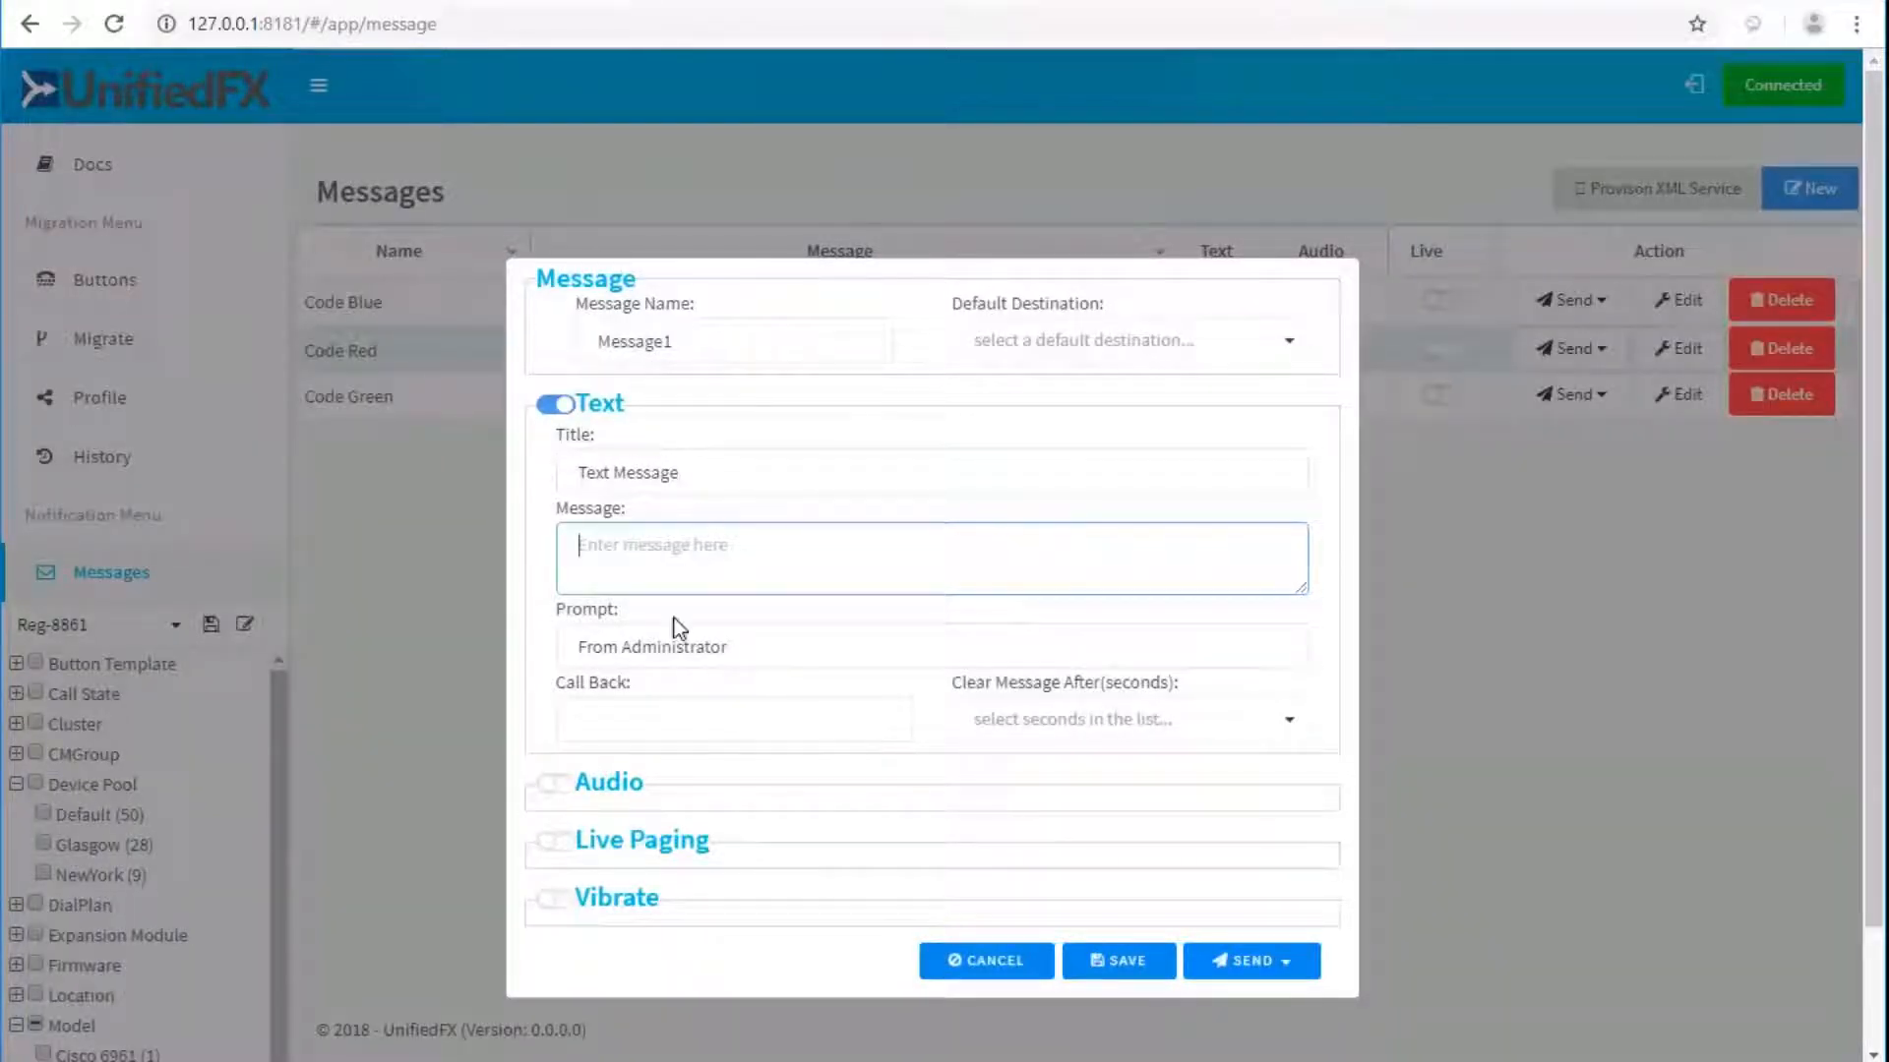
text(Hello W)
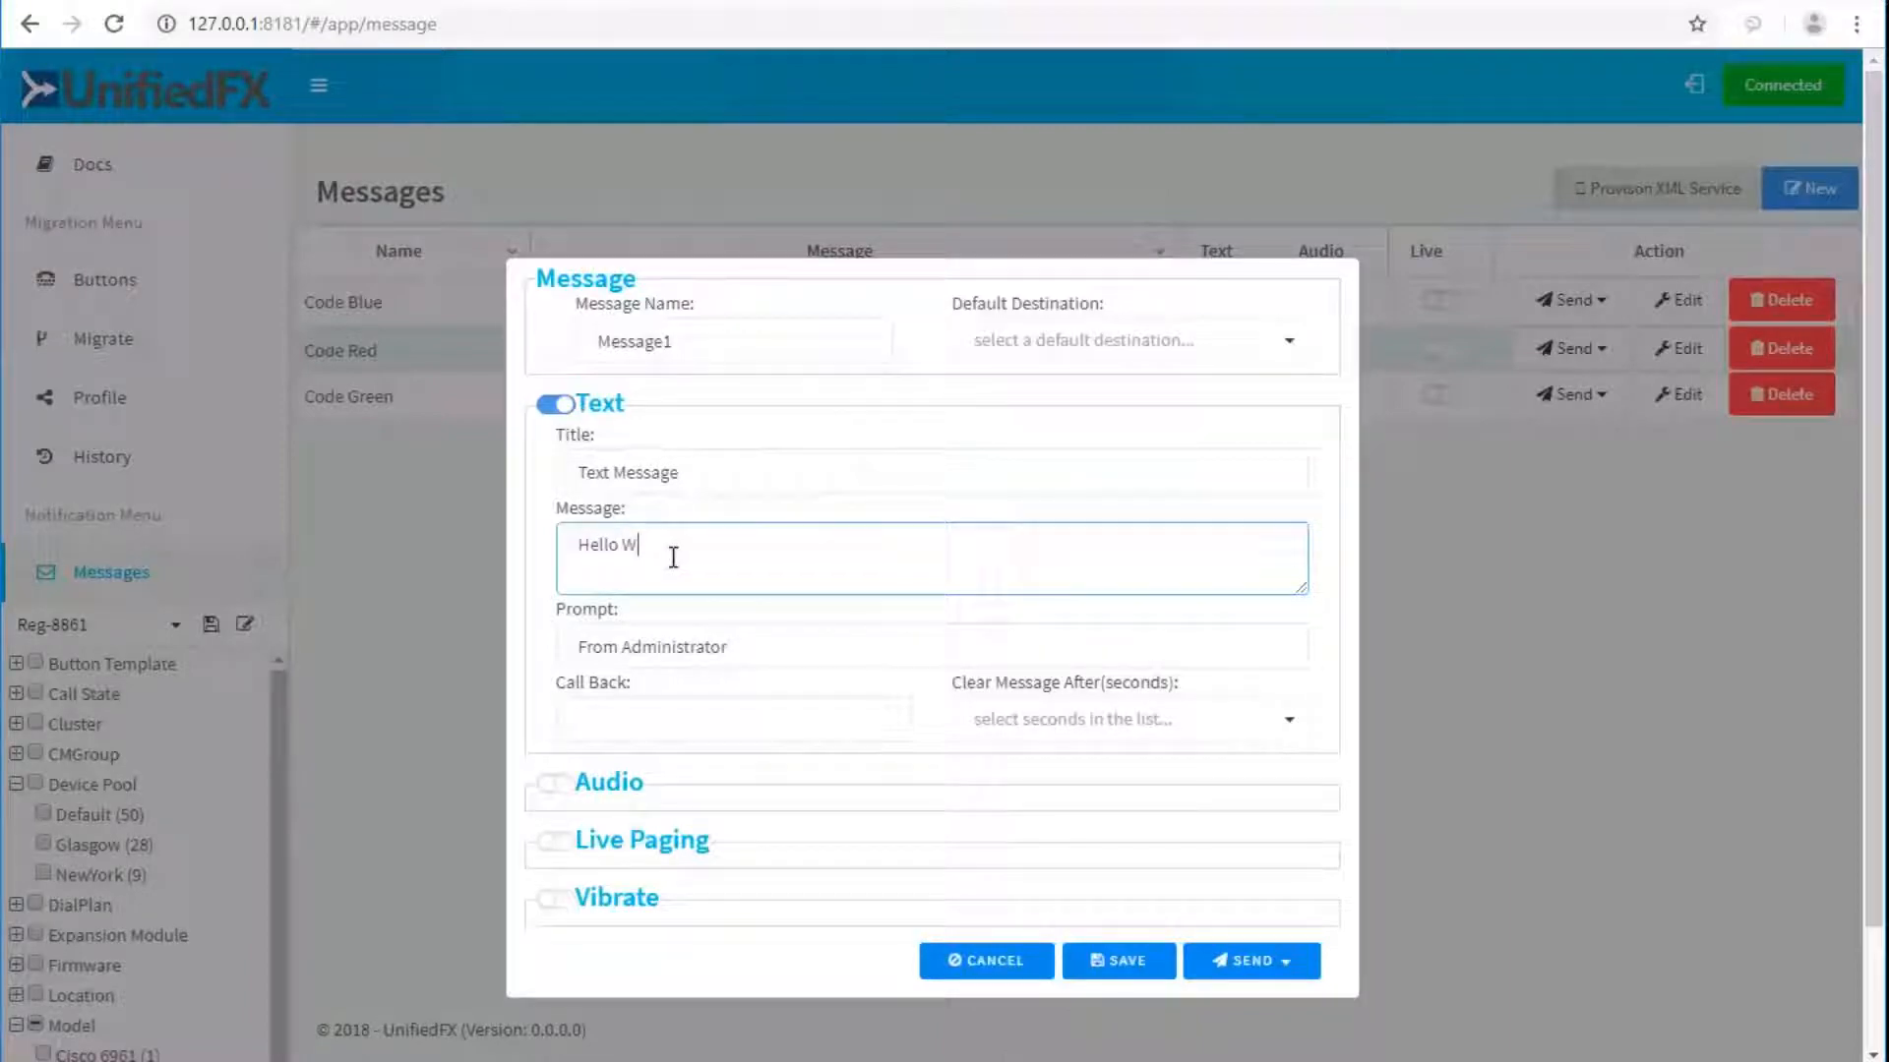
text(orld)
click(559, 802)
click(553, 784)
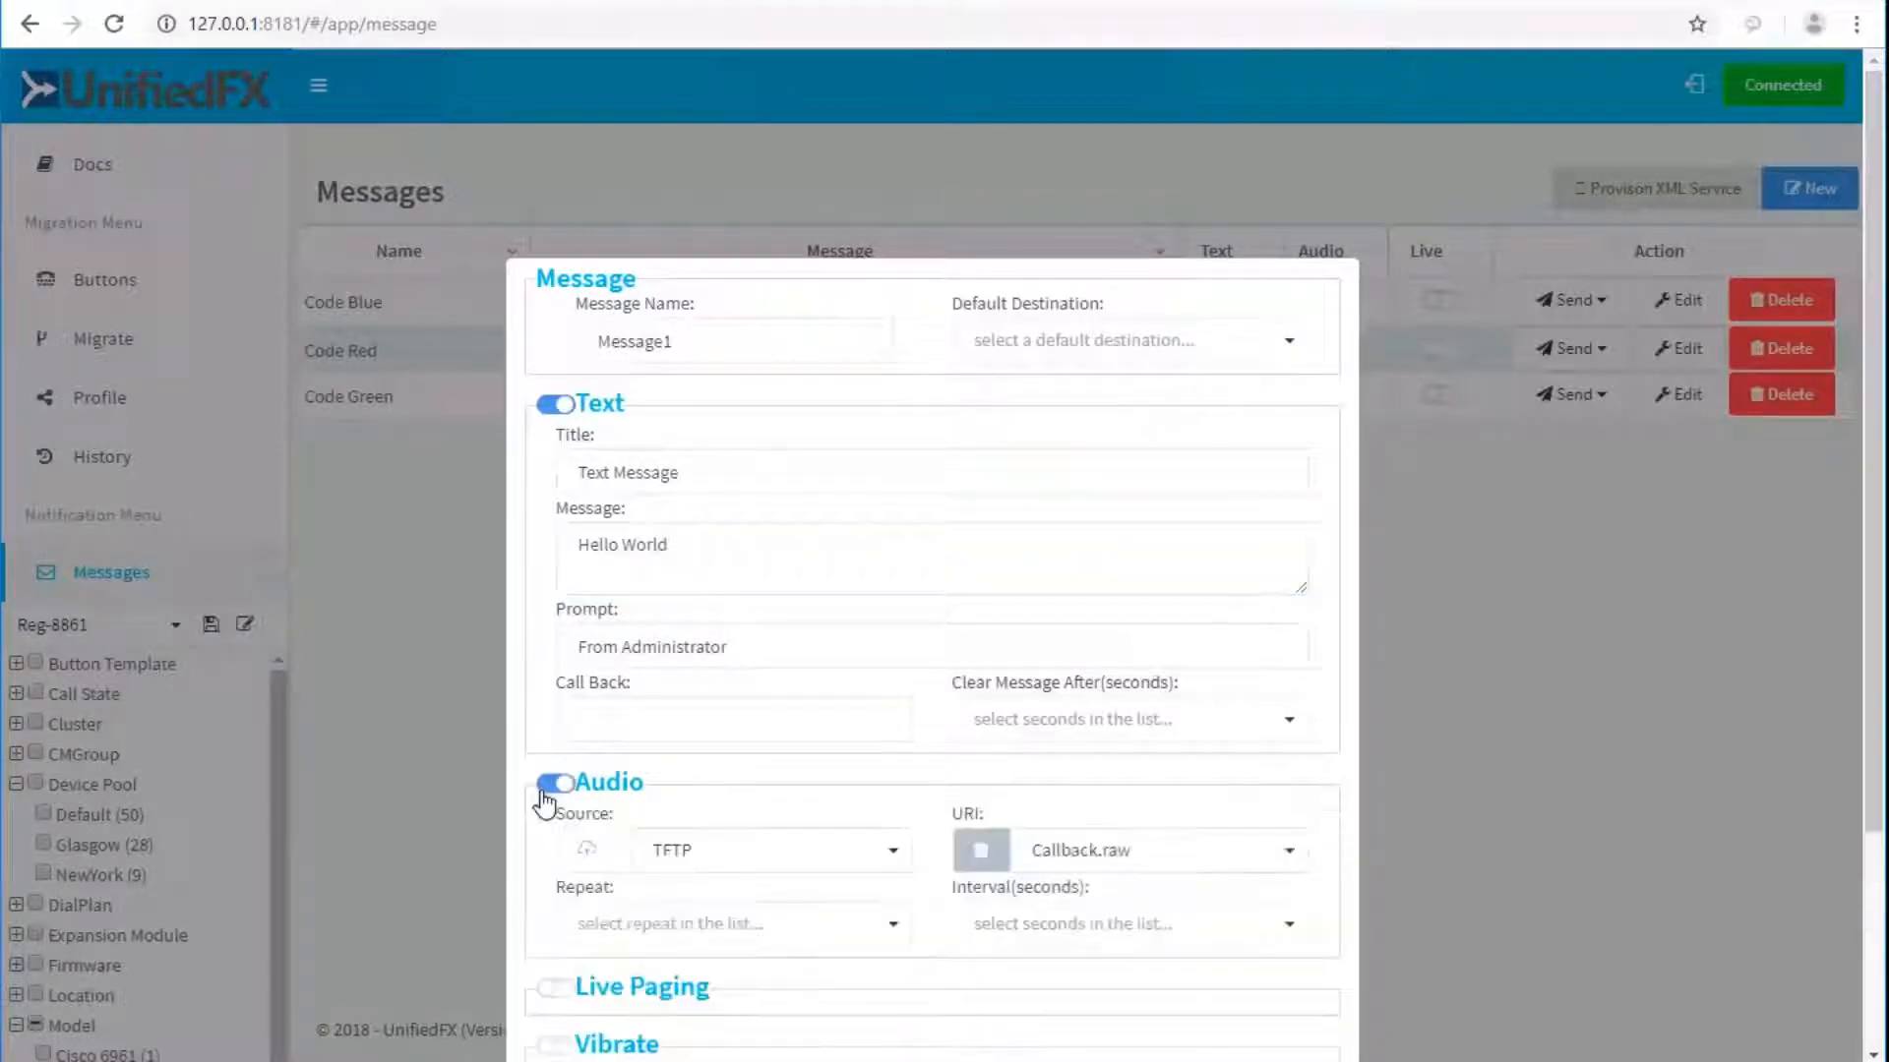
scroll(574, 802, down, 3)
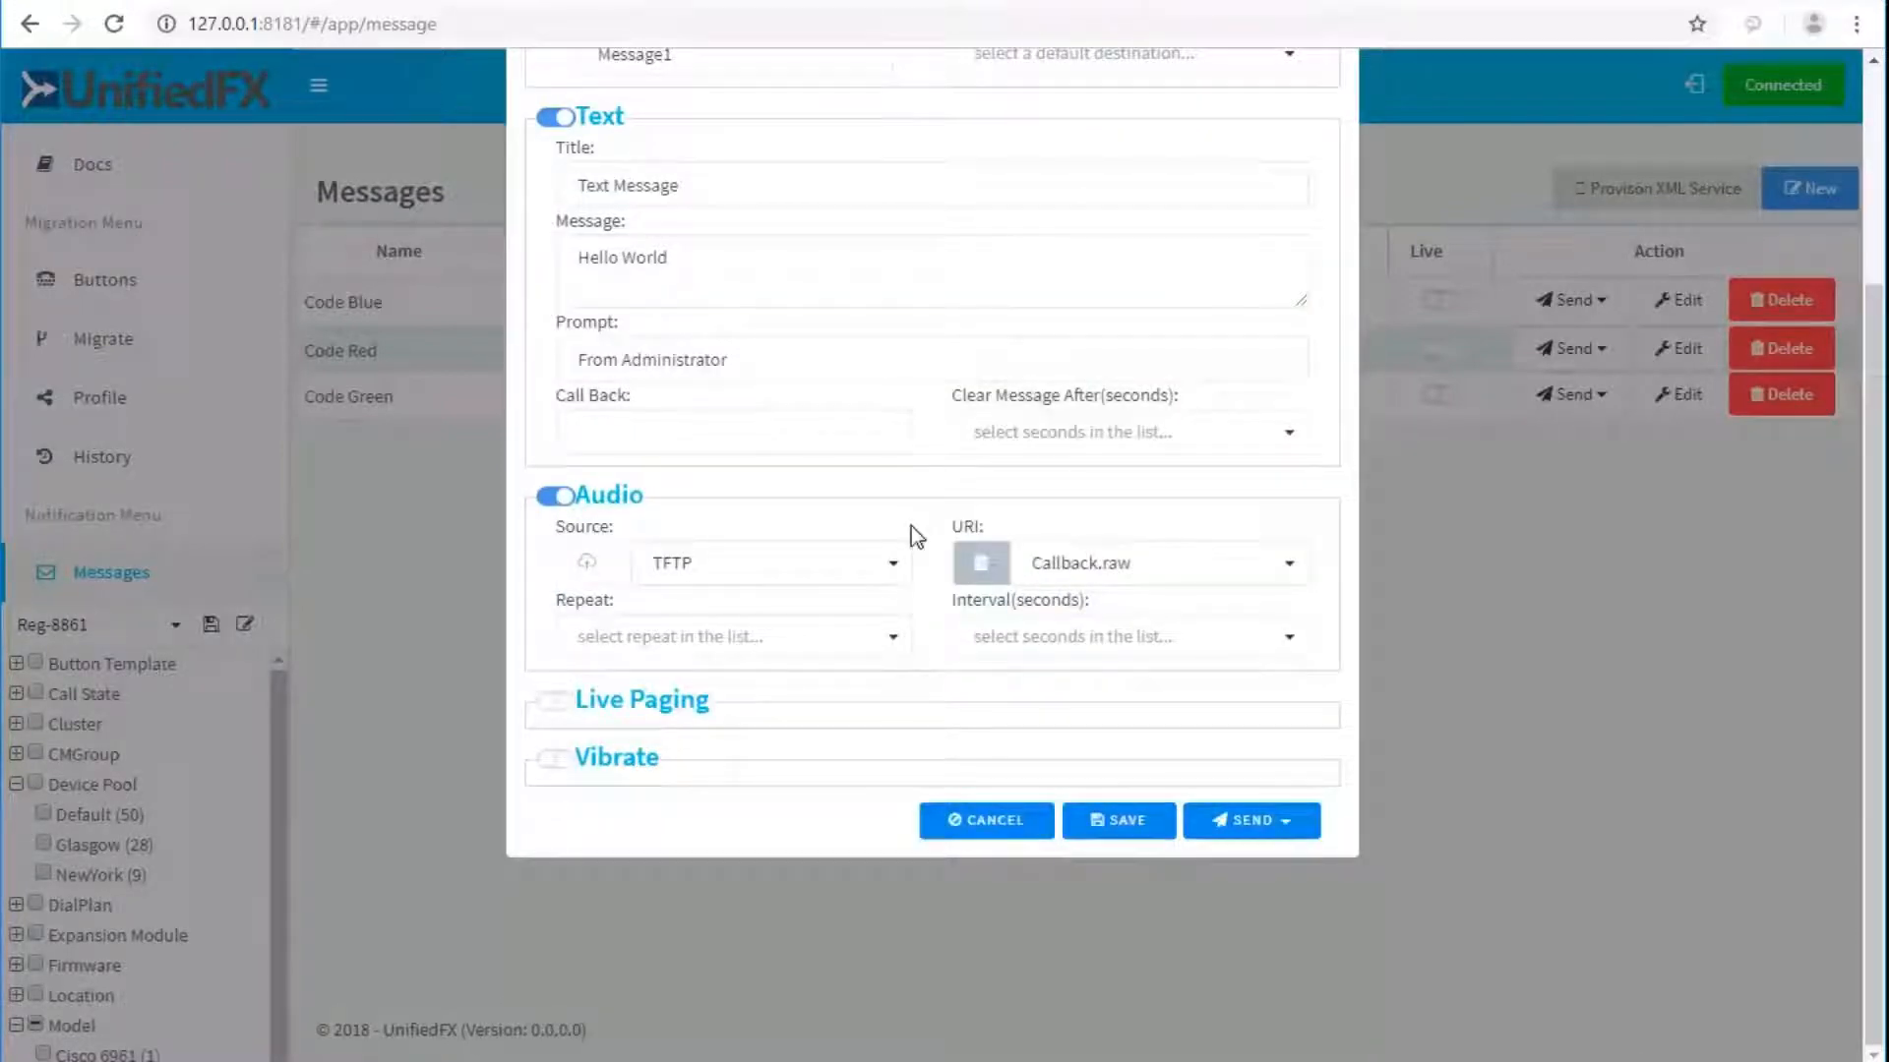
click(890, 571)
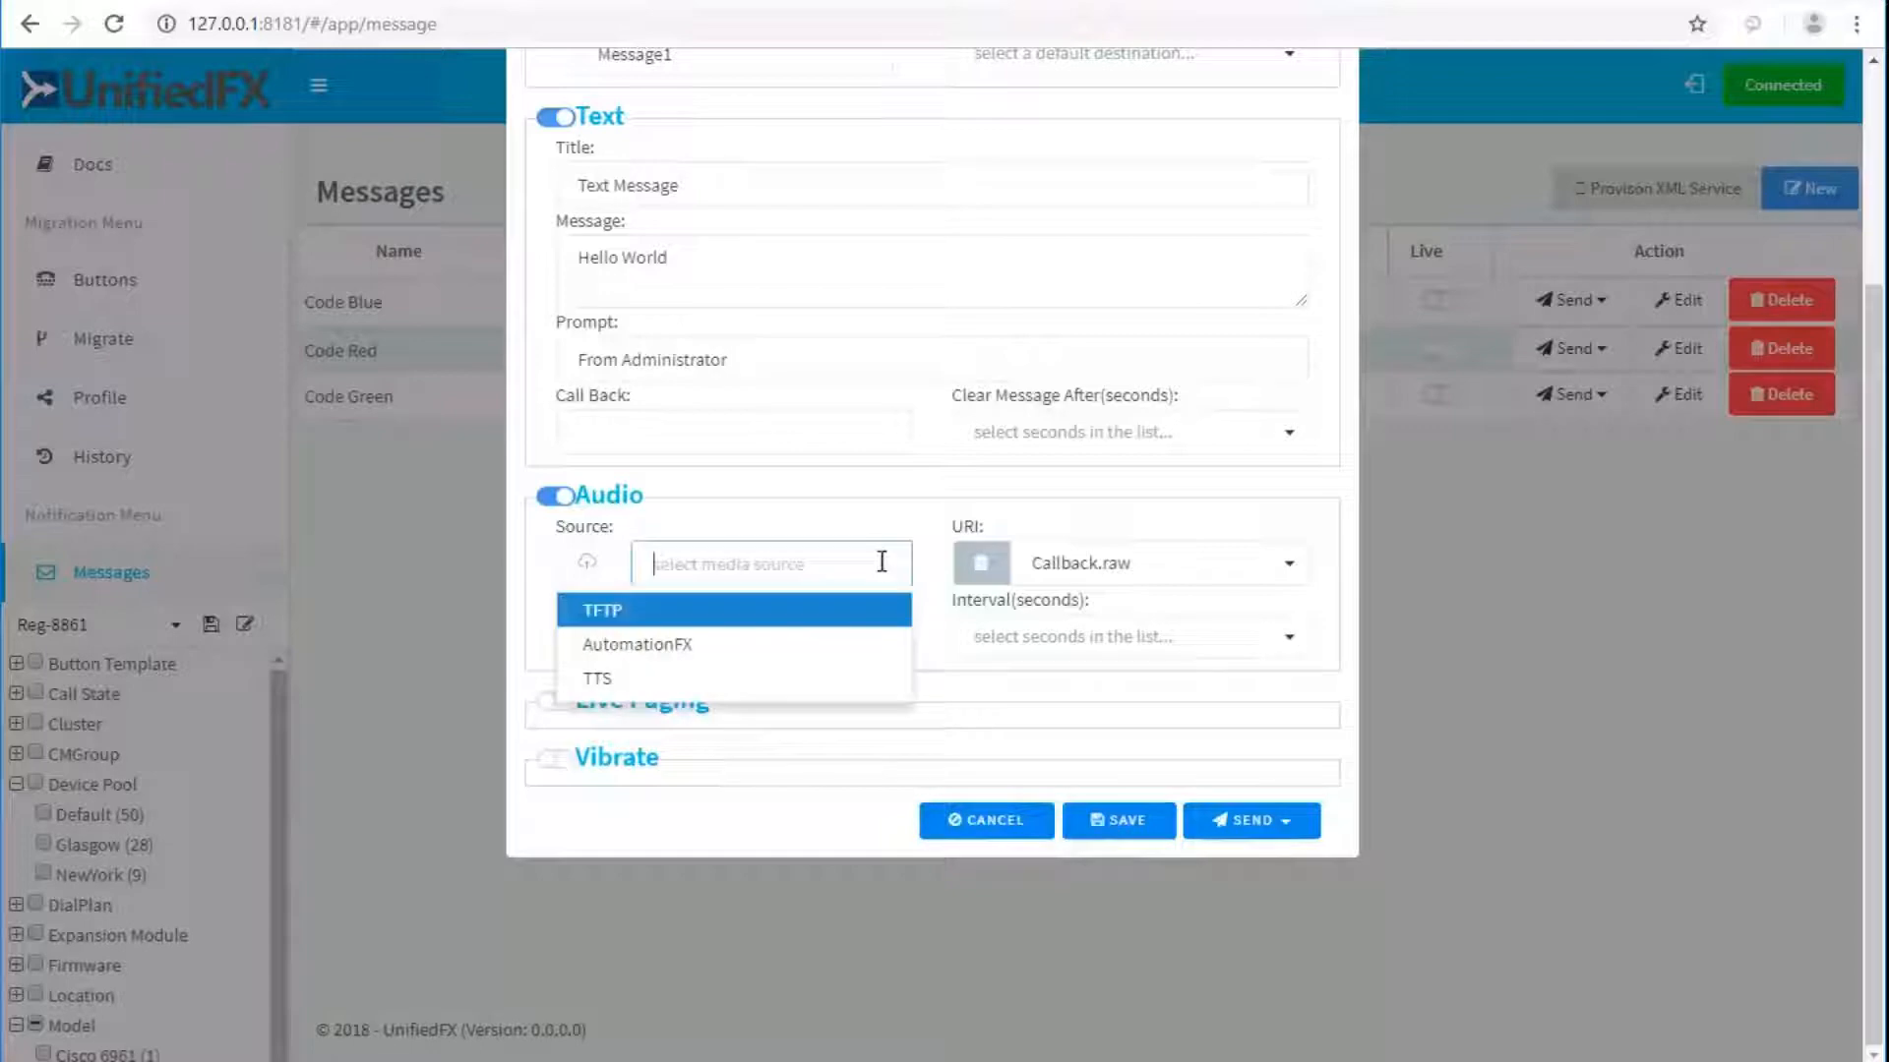
click(604, 677)
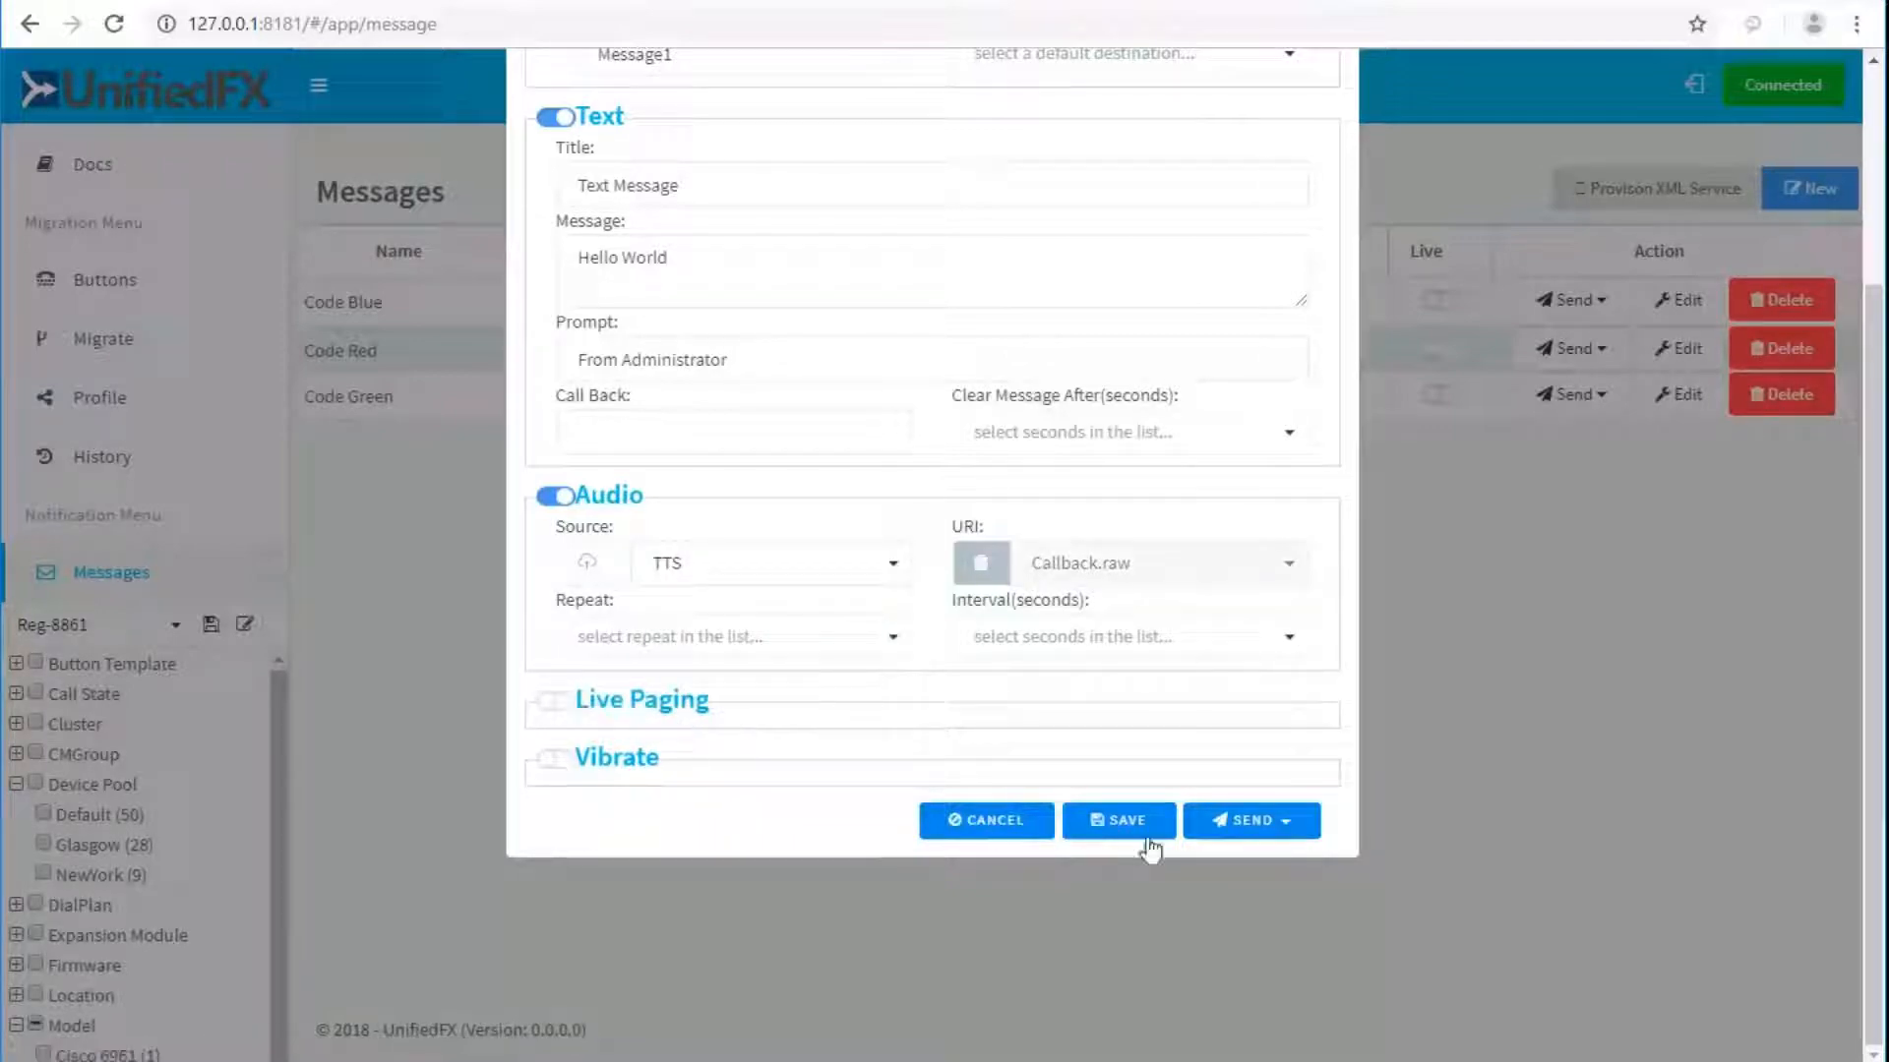
click(1122, 833)
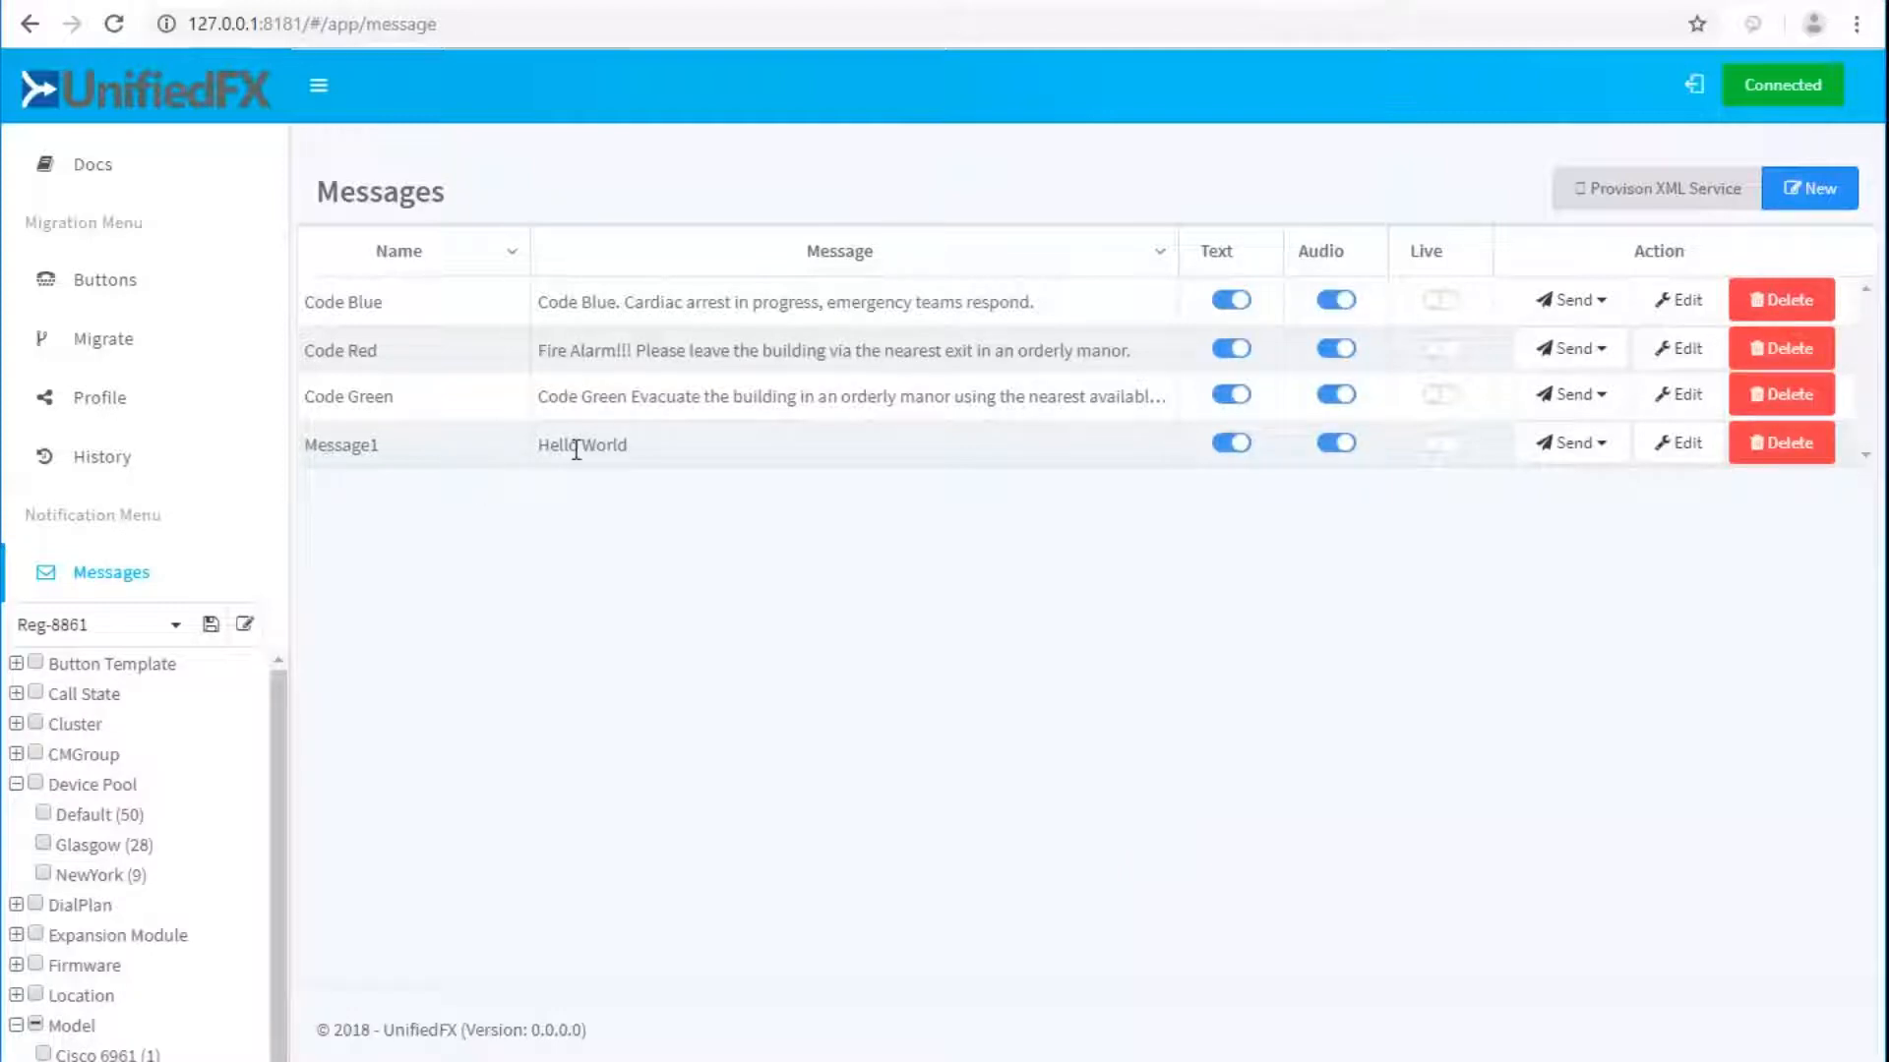
Change Message1 to 'Hello World again!', keep audio on, and send it to Reg-7961.
click(649, 446)
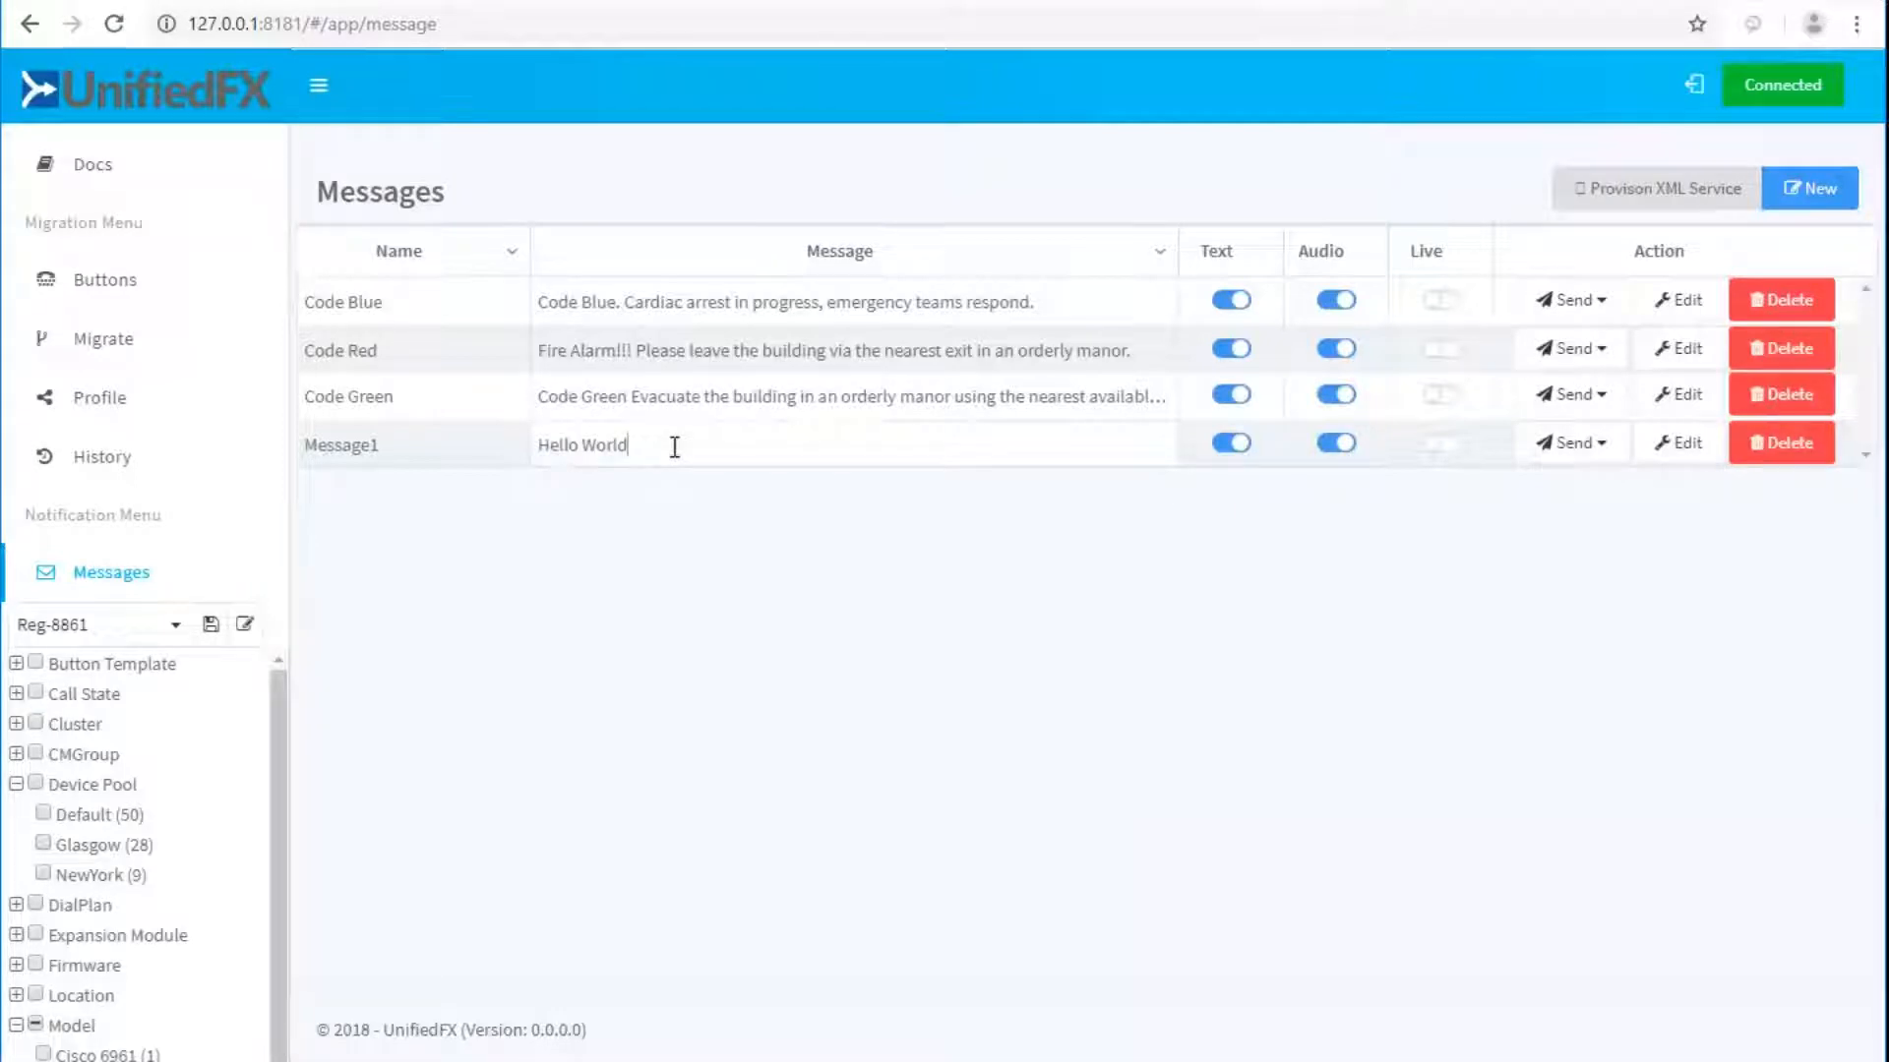
text(again!)
key(Return)
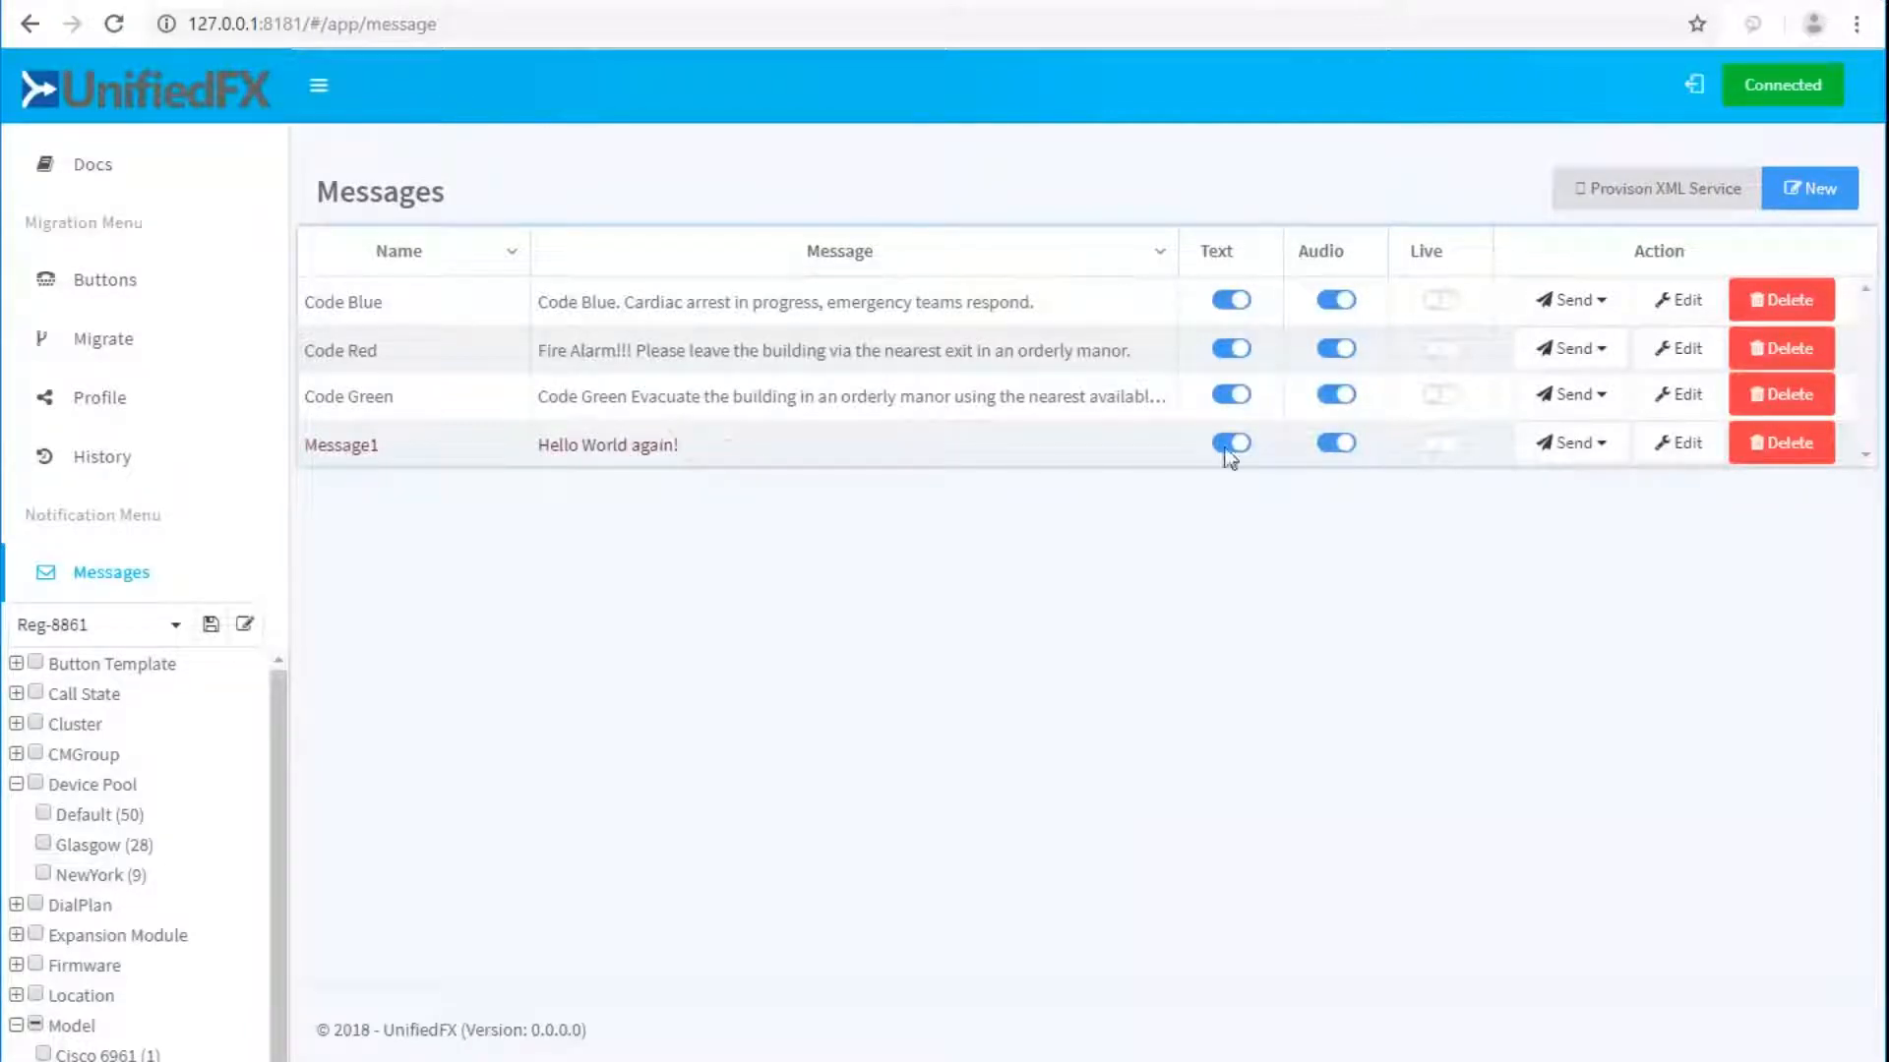
click(1332, 444)
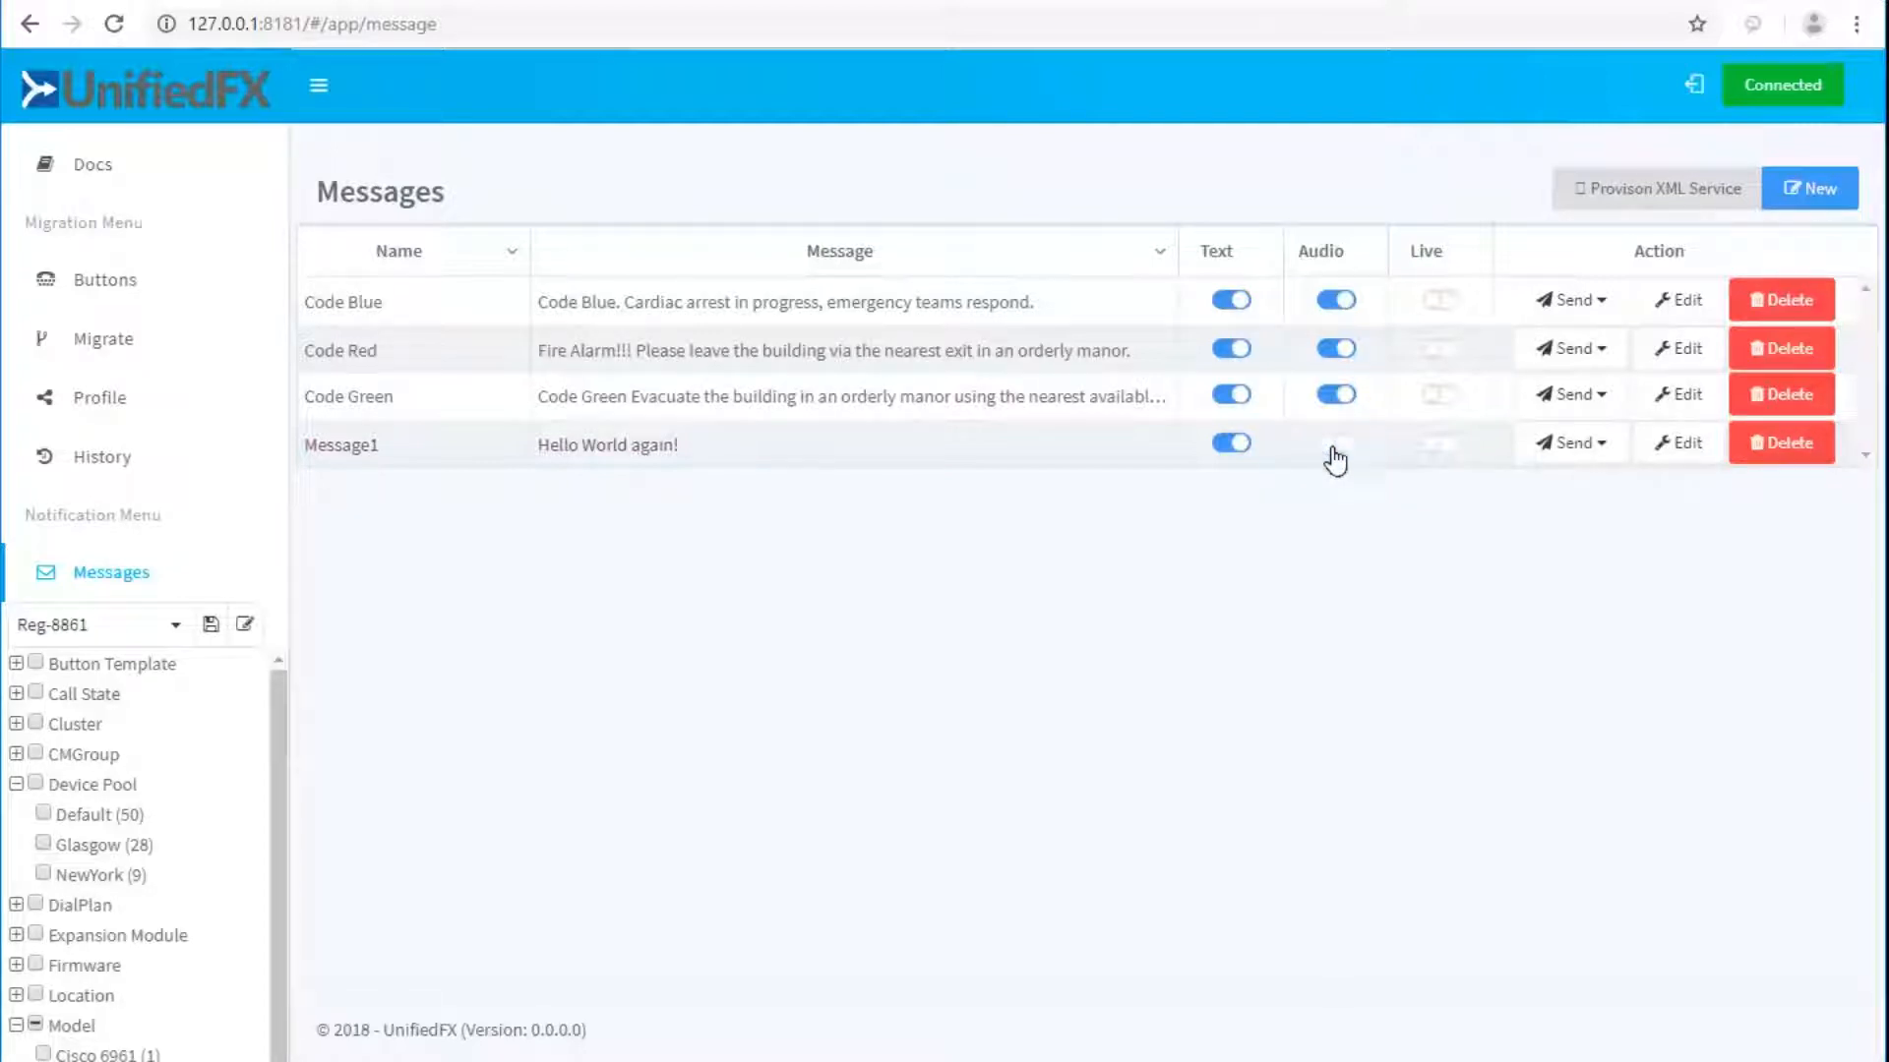
click(1335, 444)
click(1603, 449)
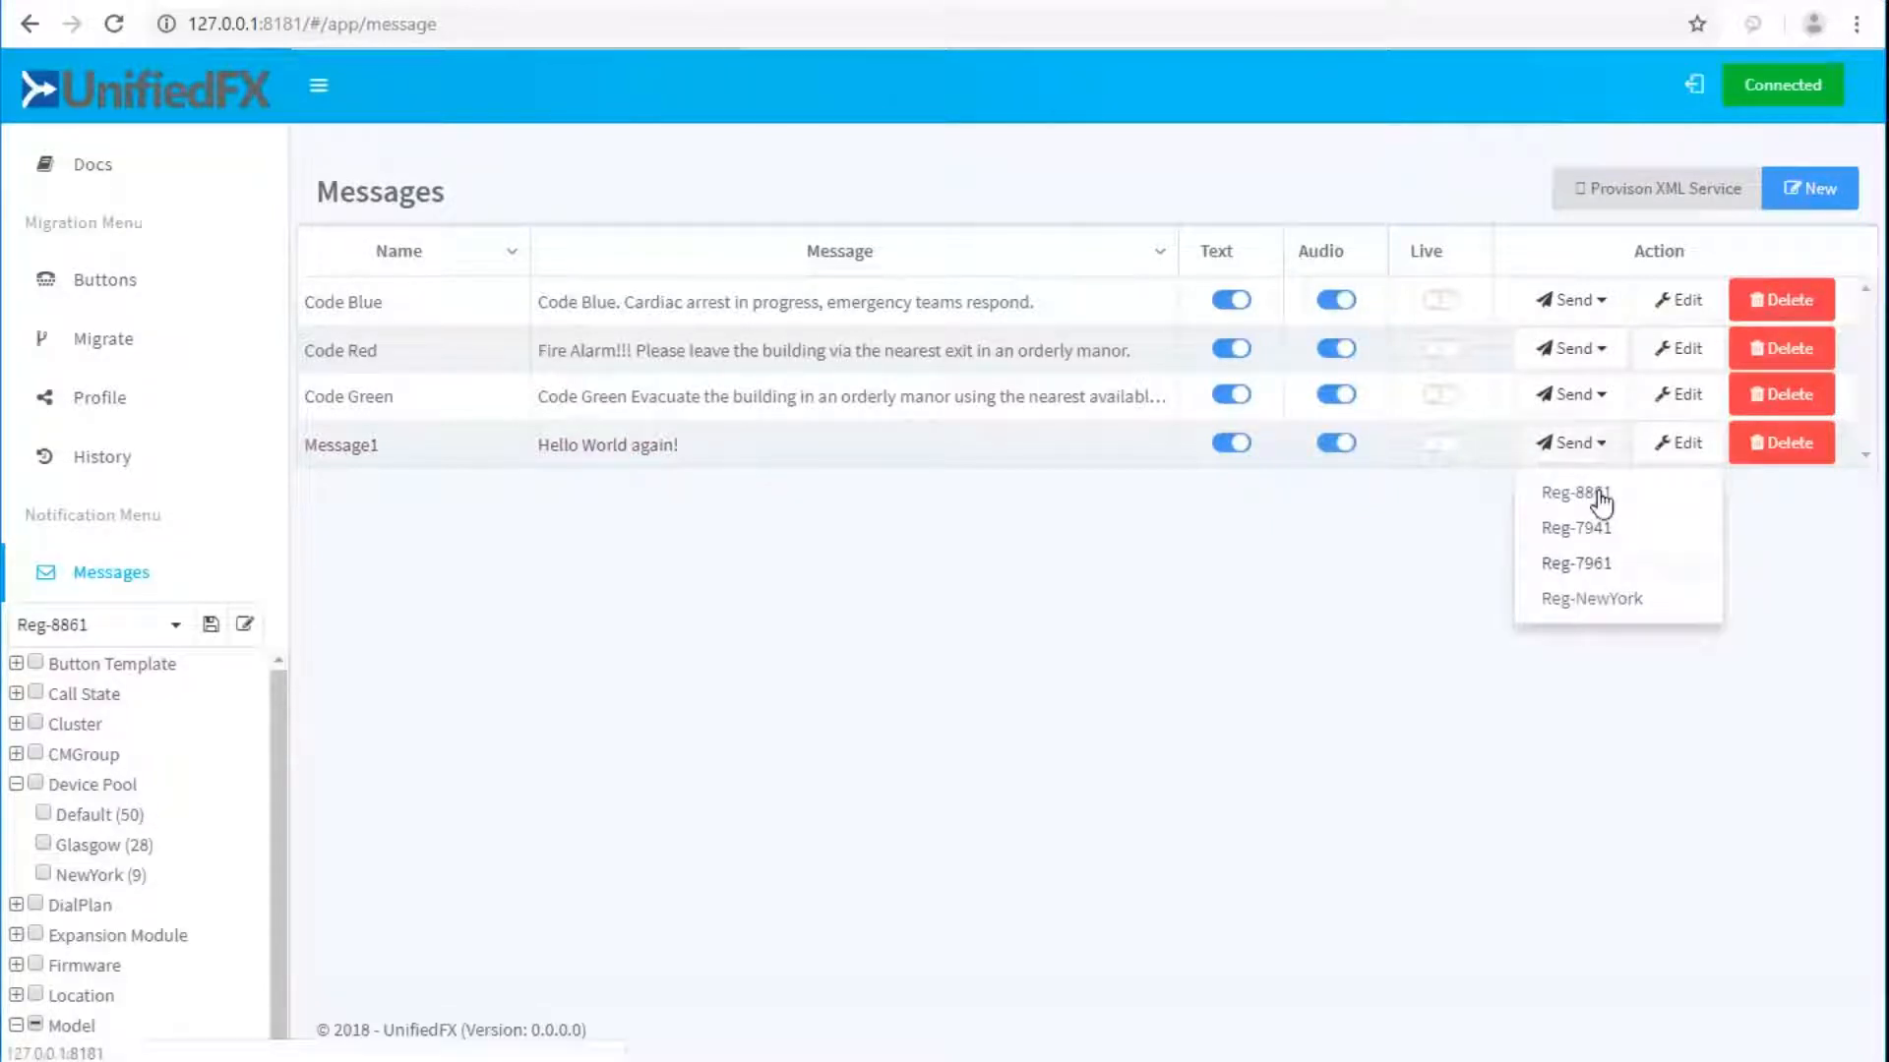
click(1580, 569)
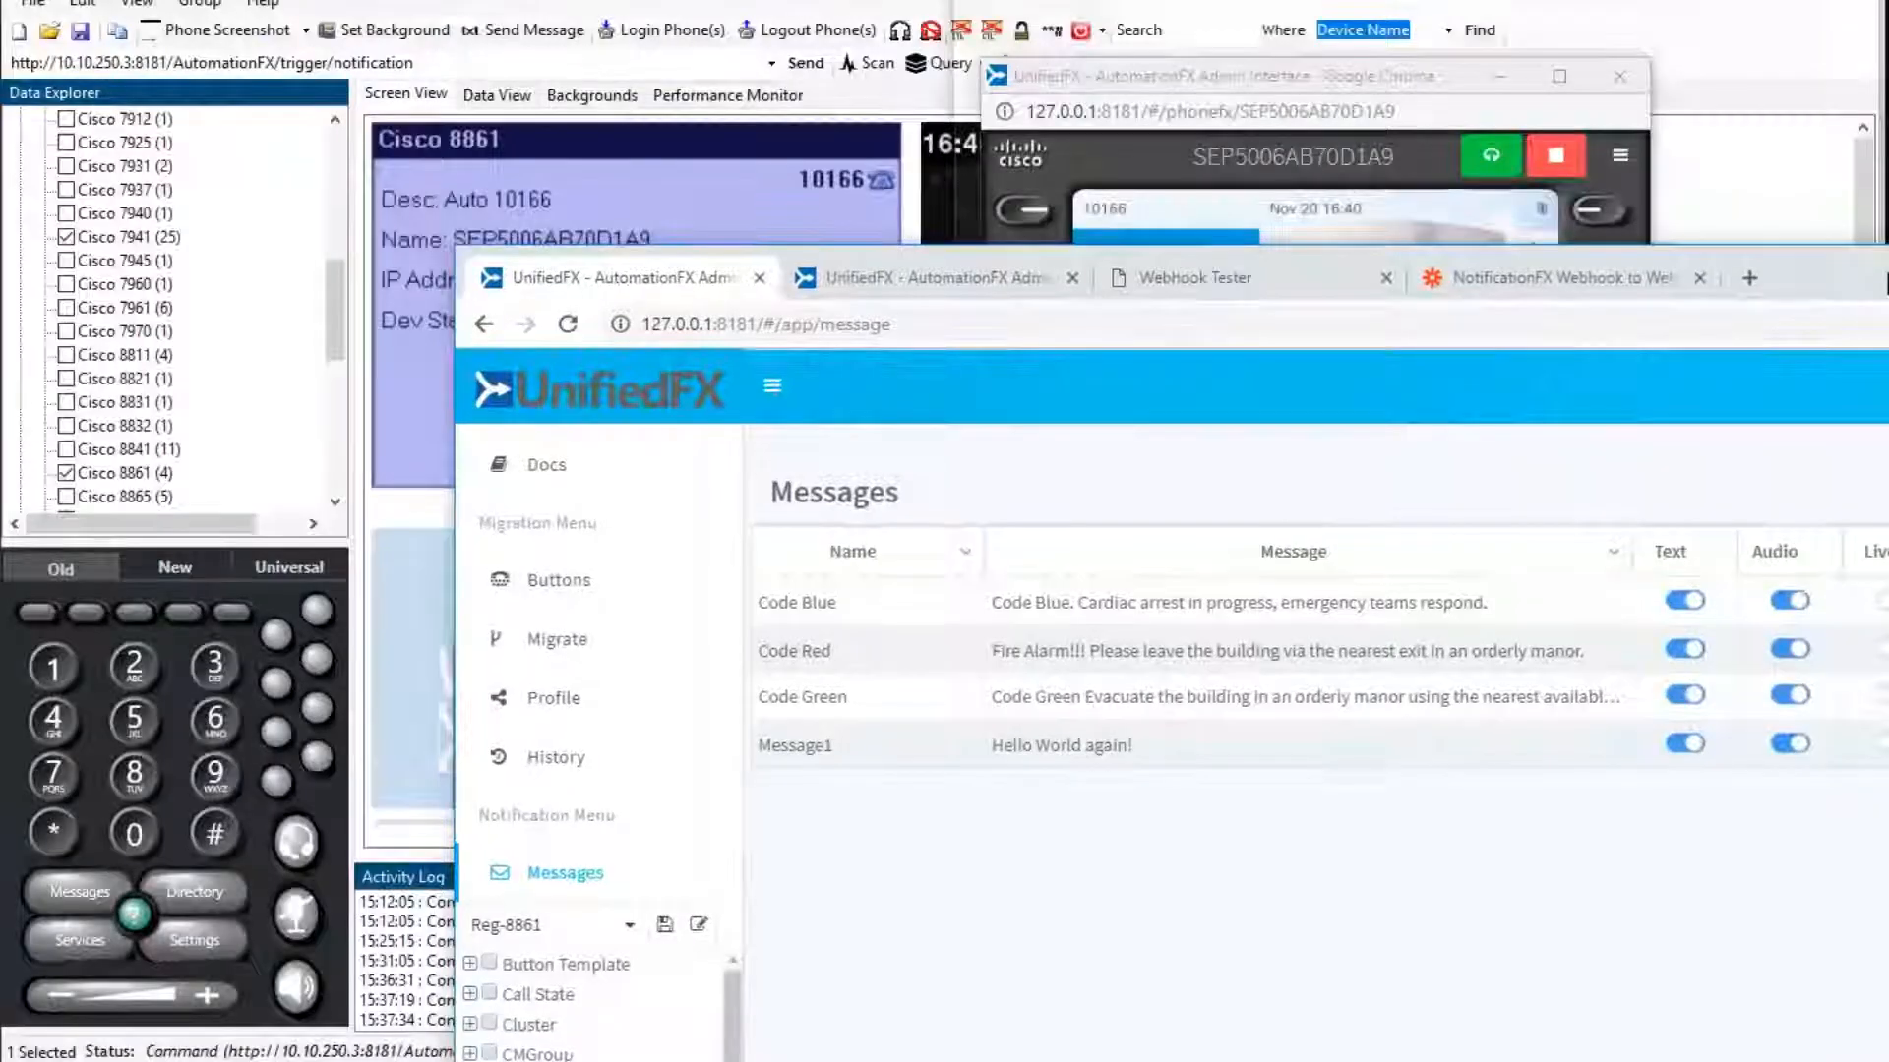
Place PhoneView beside the browser and hide the Data Explorer and Phone Keypad panels.
key(super+Right)
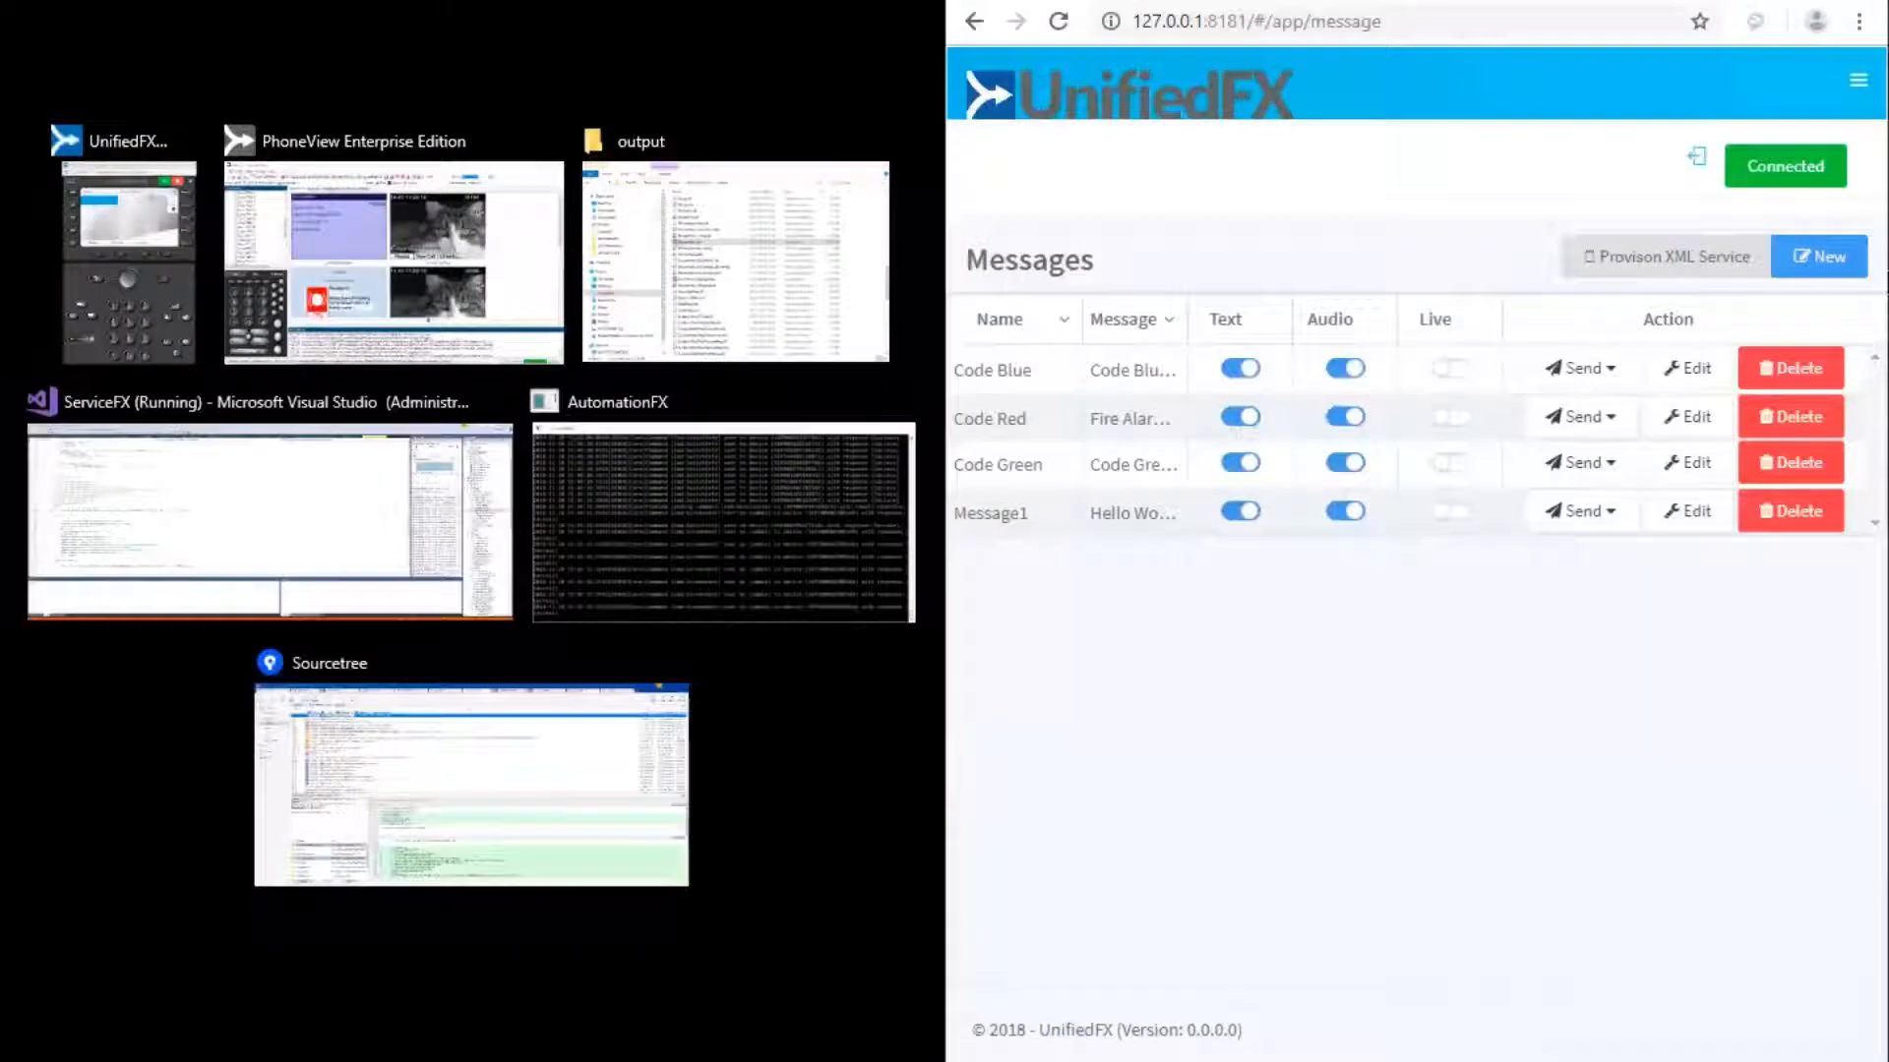
click(376, 251)
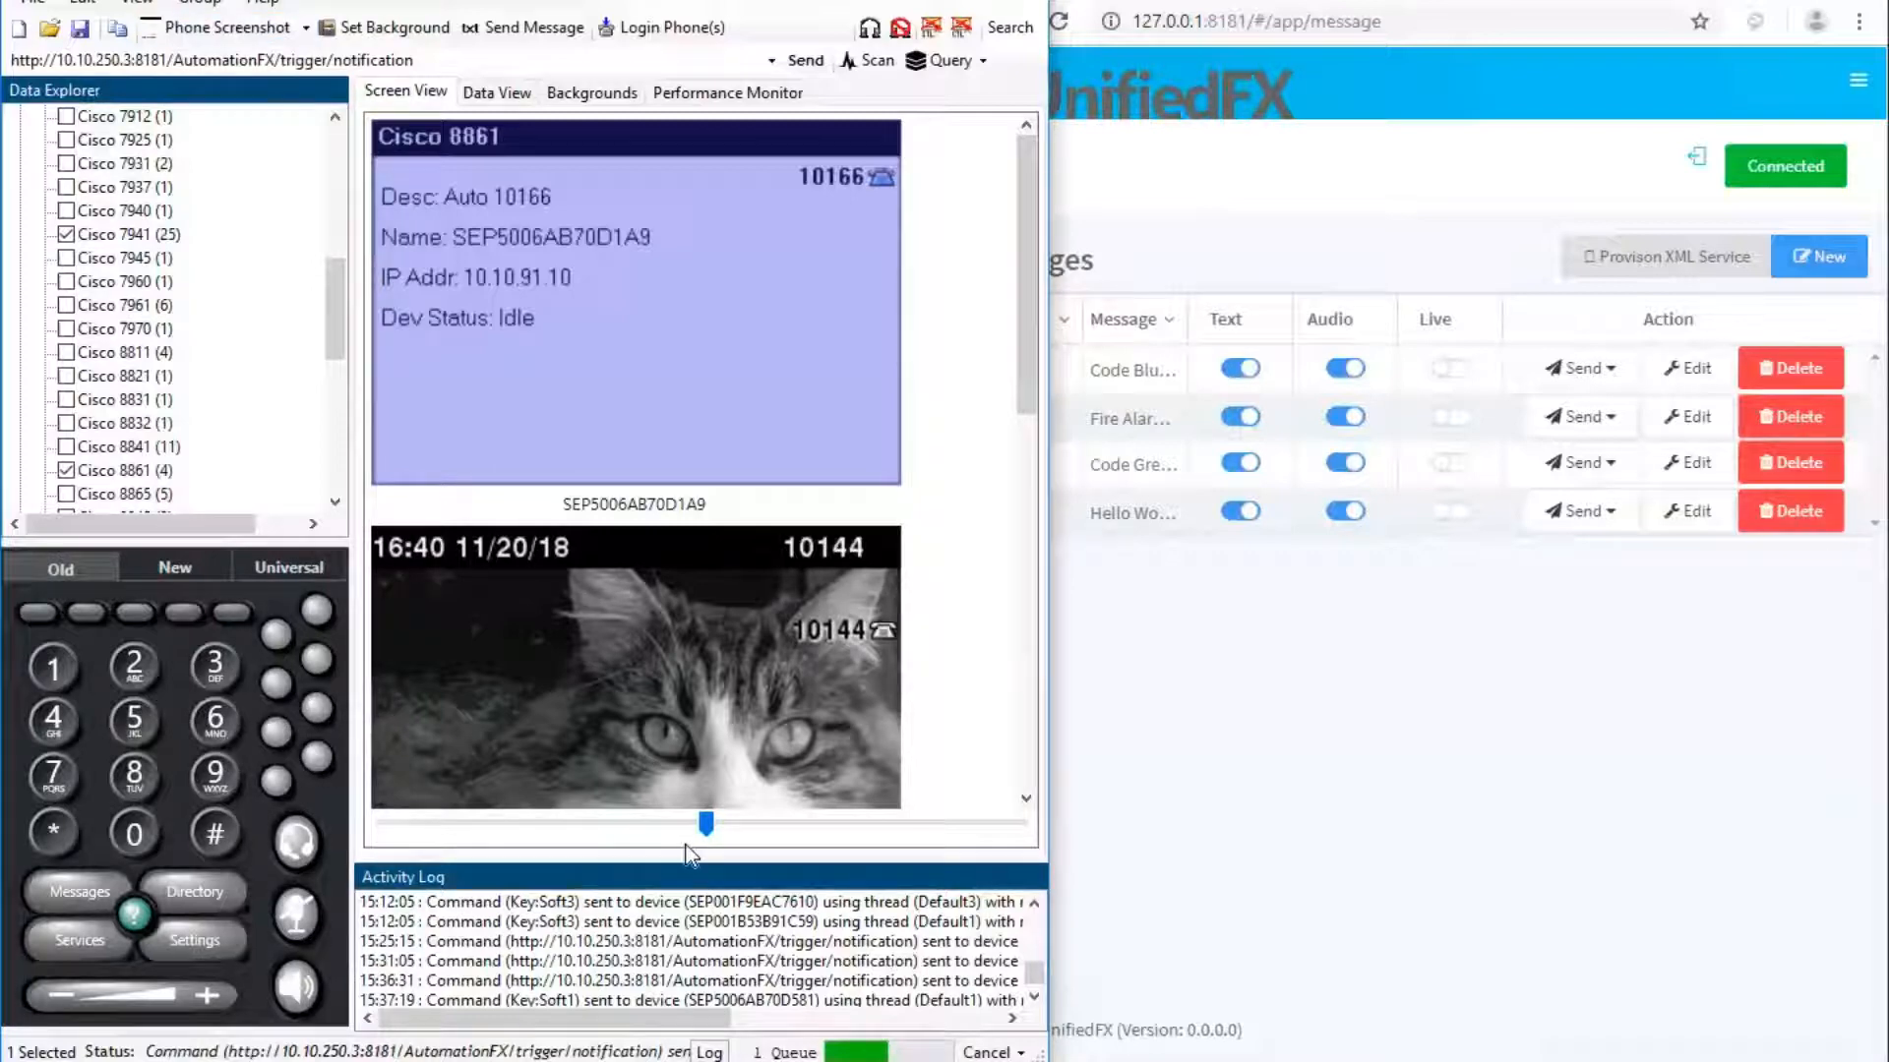
drag(682, 817, 464, 832)
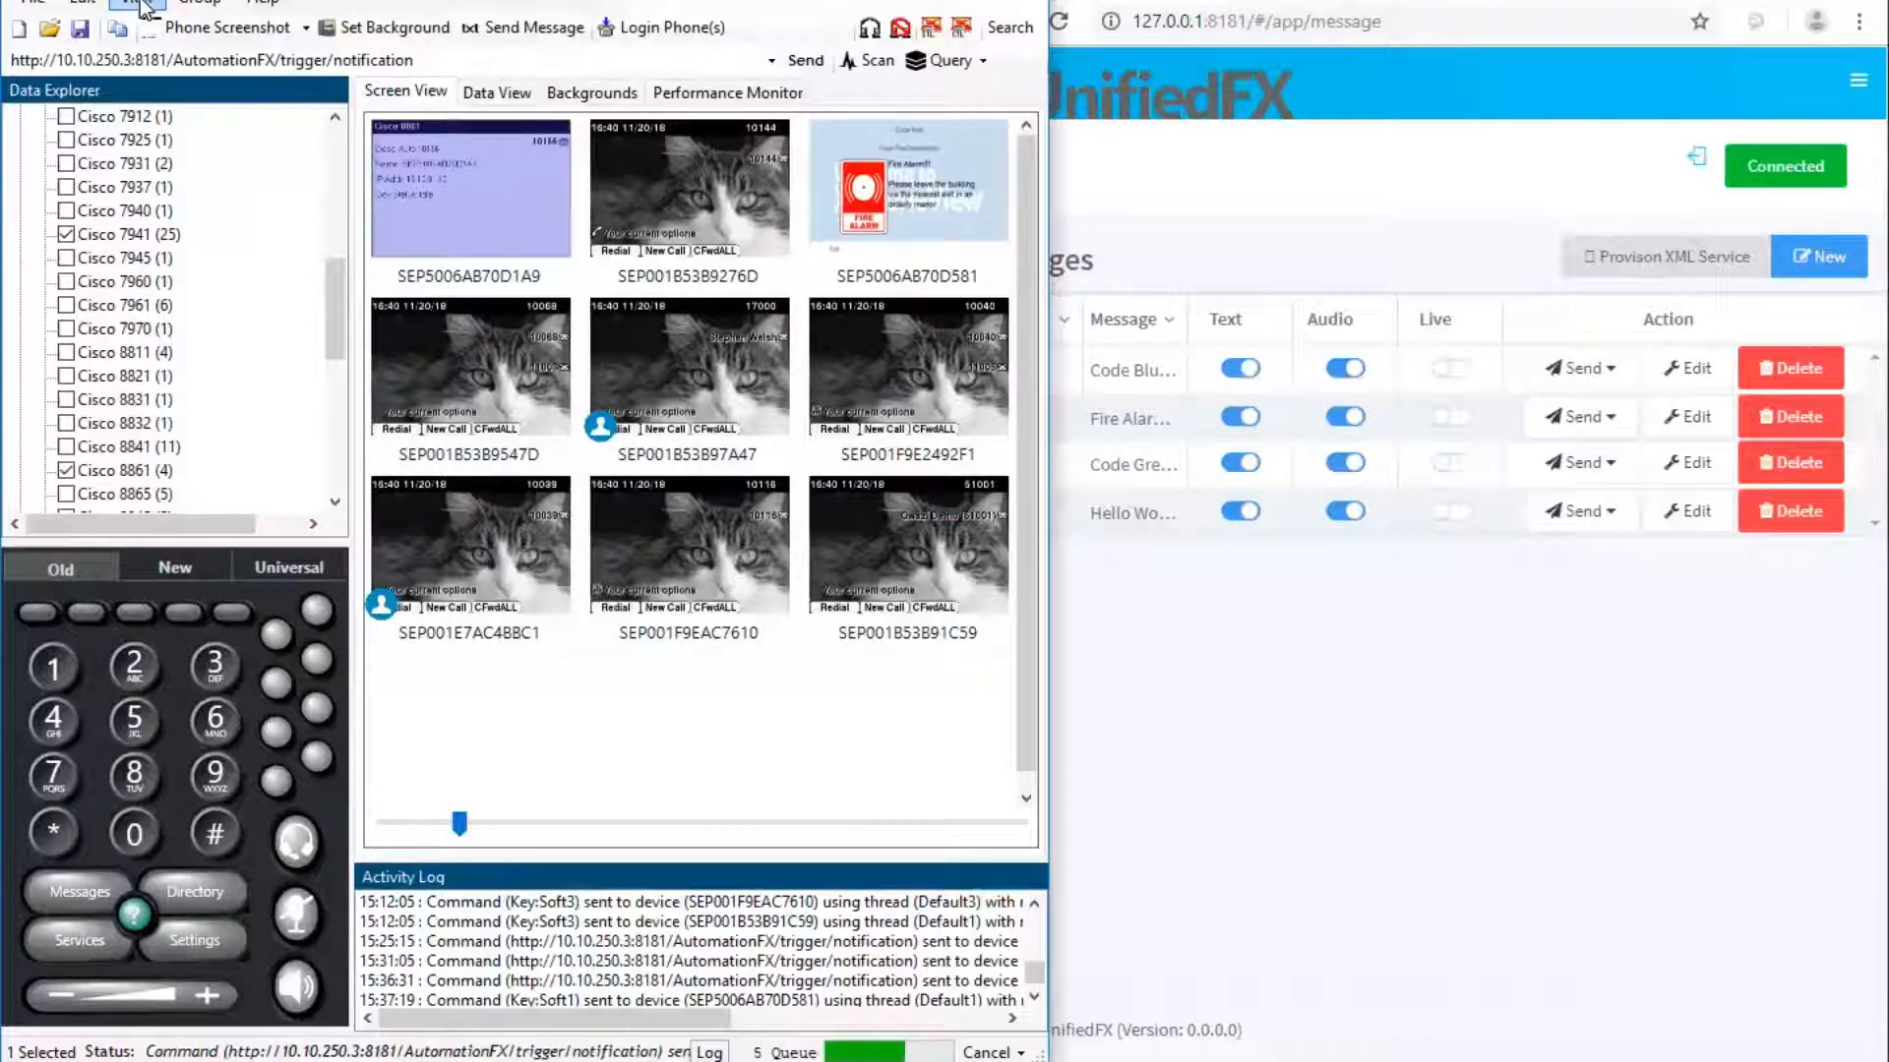
click(141, 4)
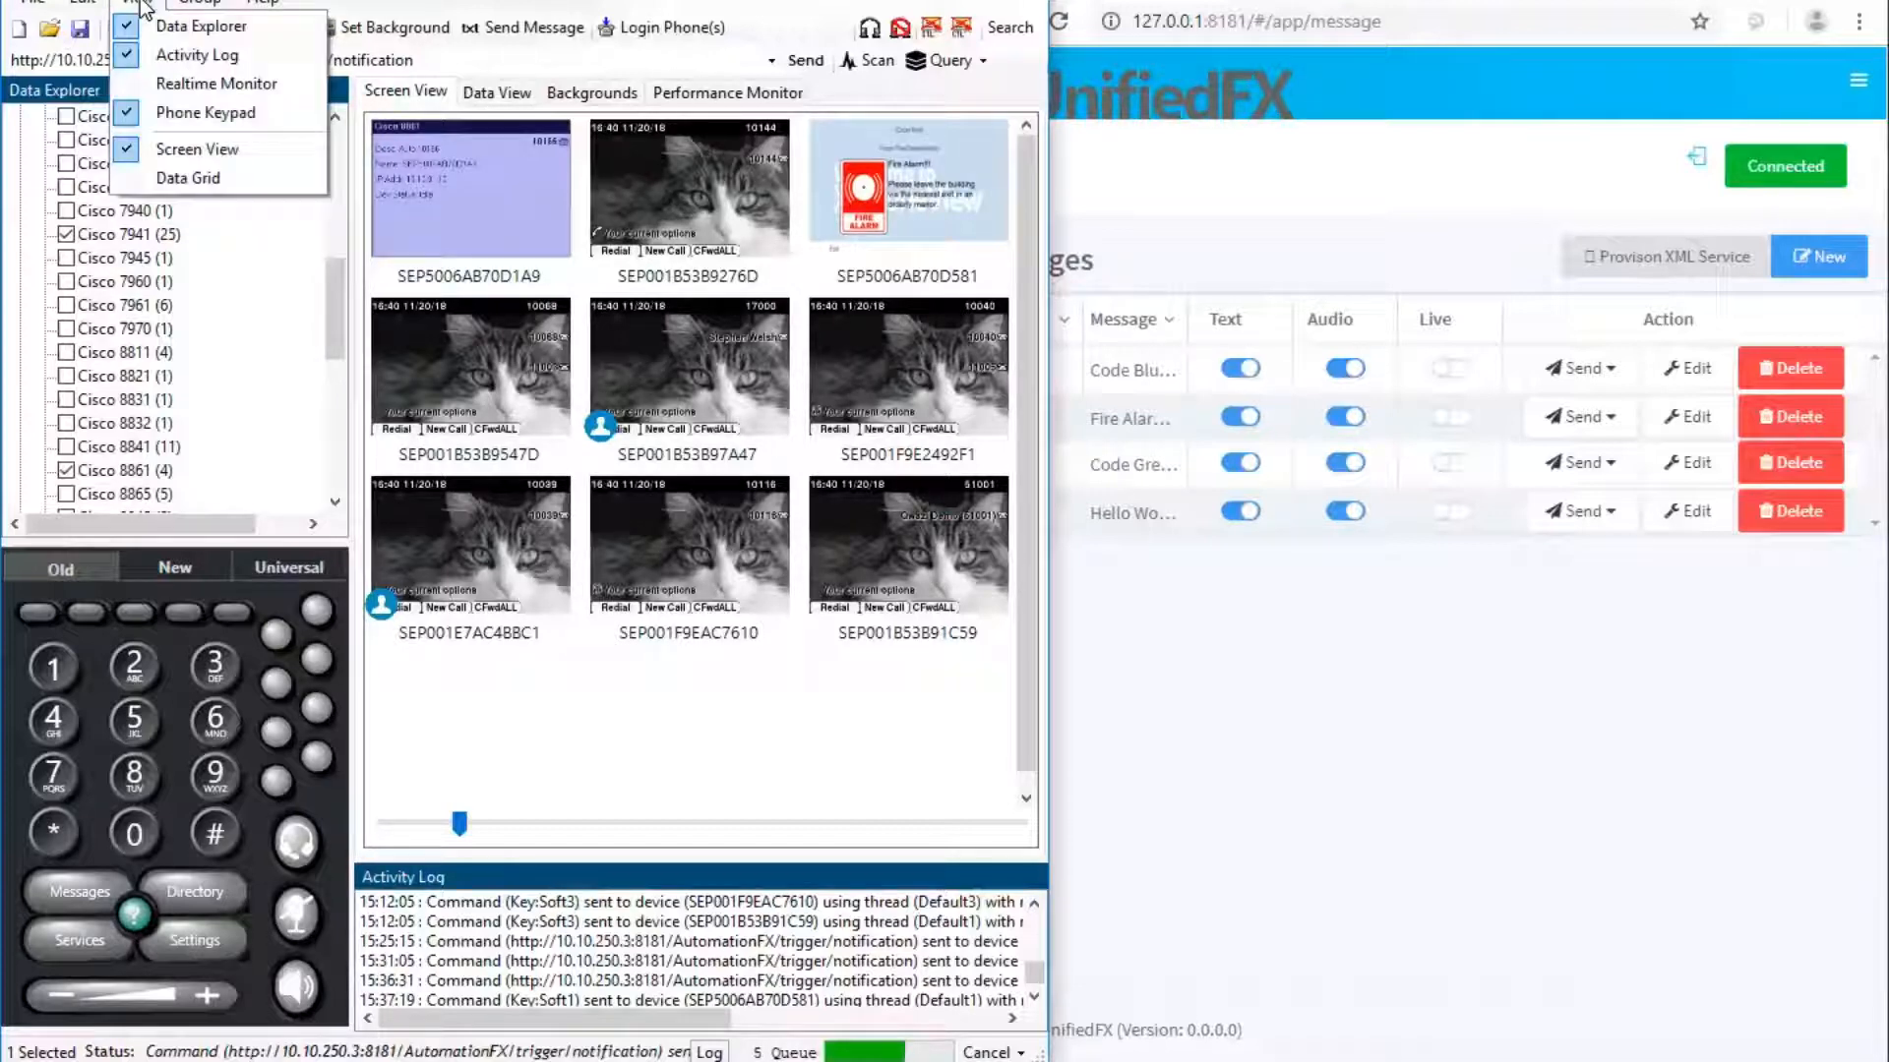
click(199, 26)
click(141, 4)
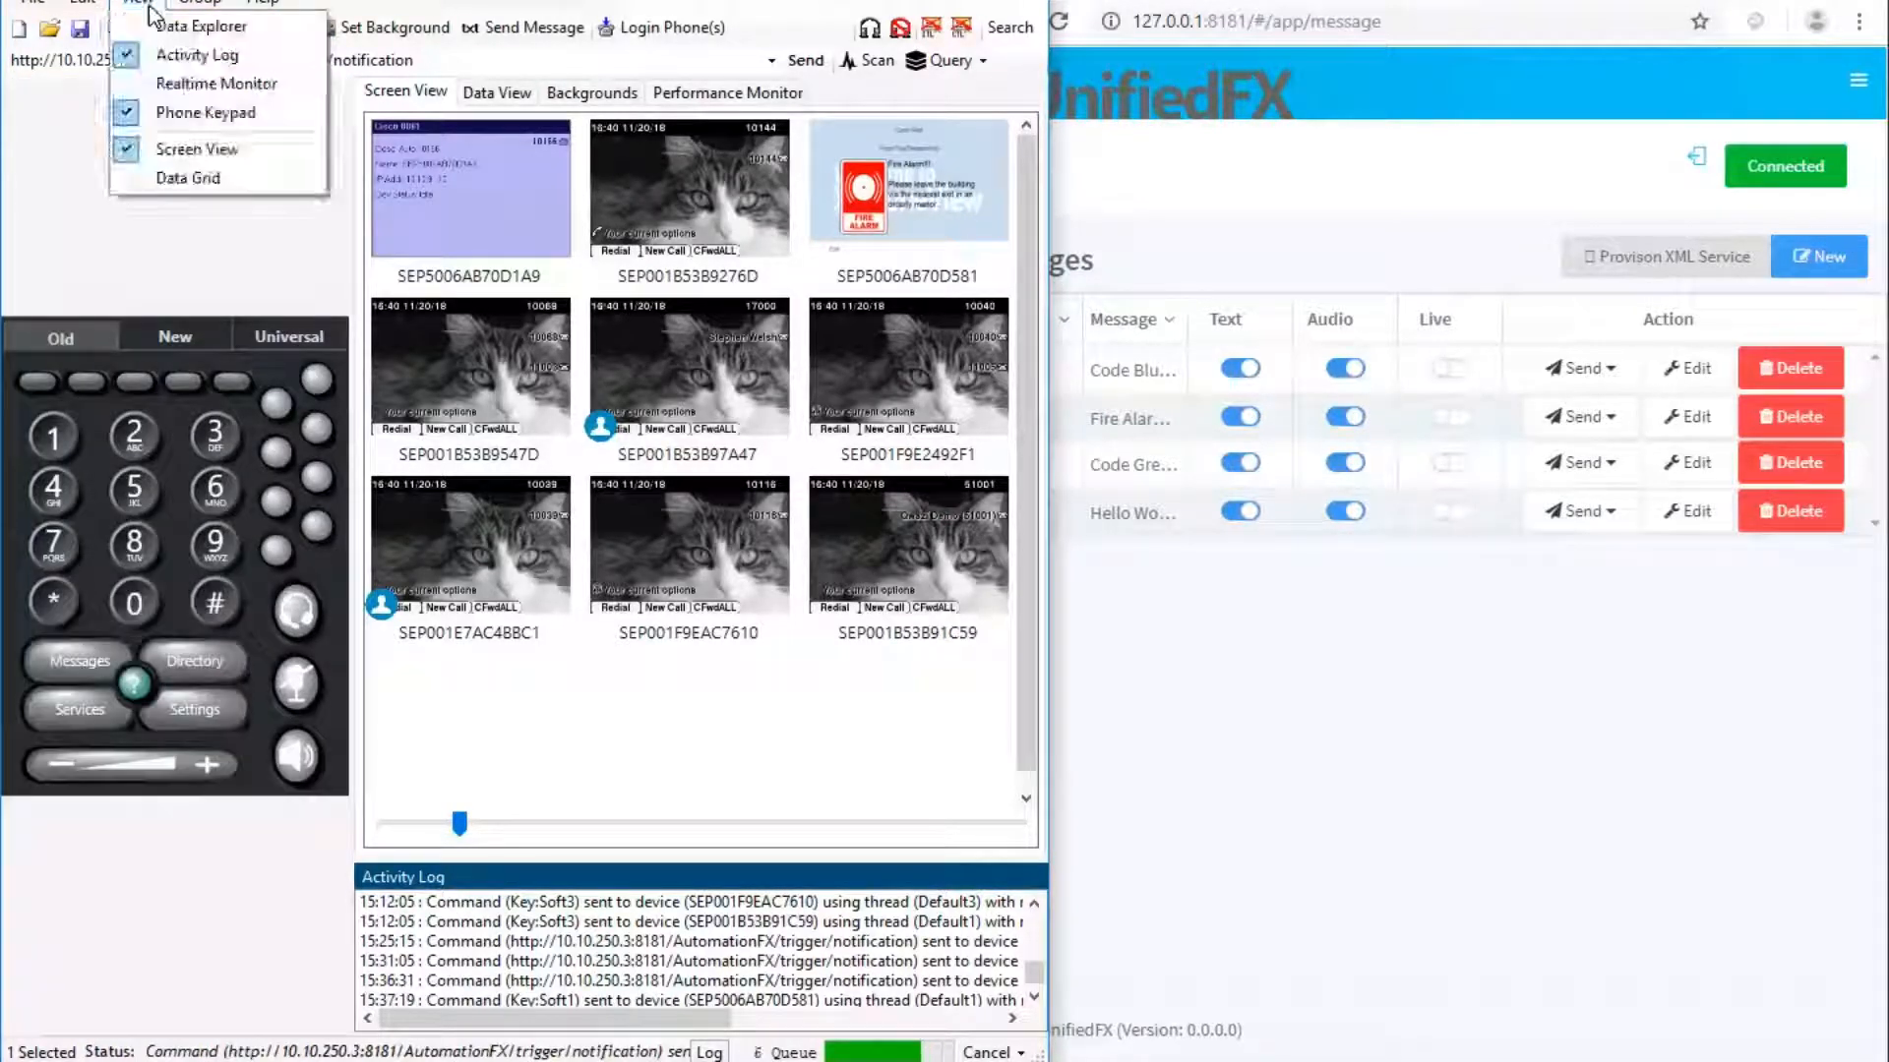
click(203, 104)
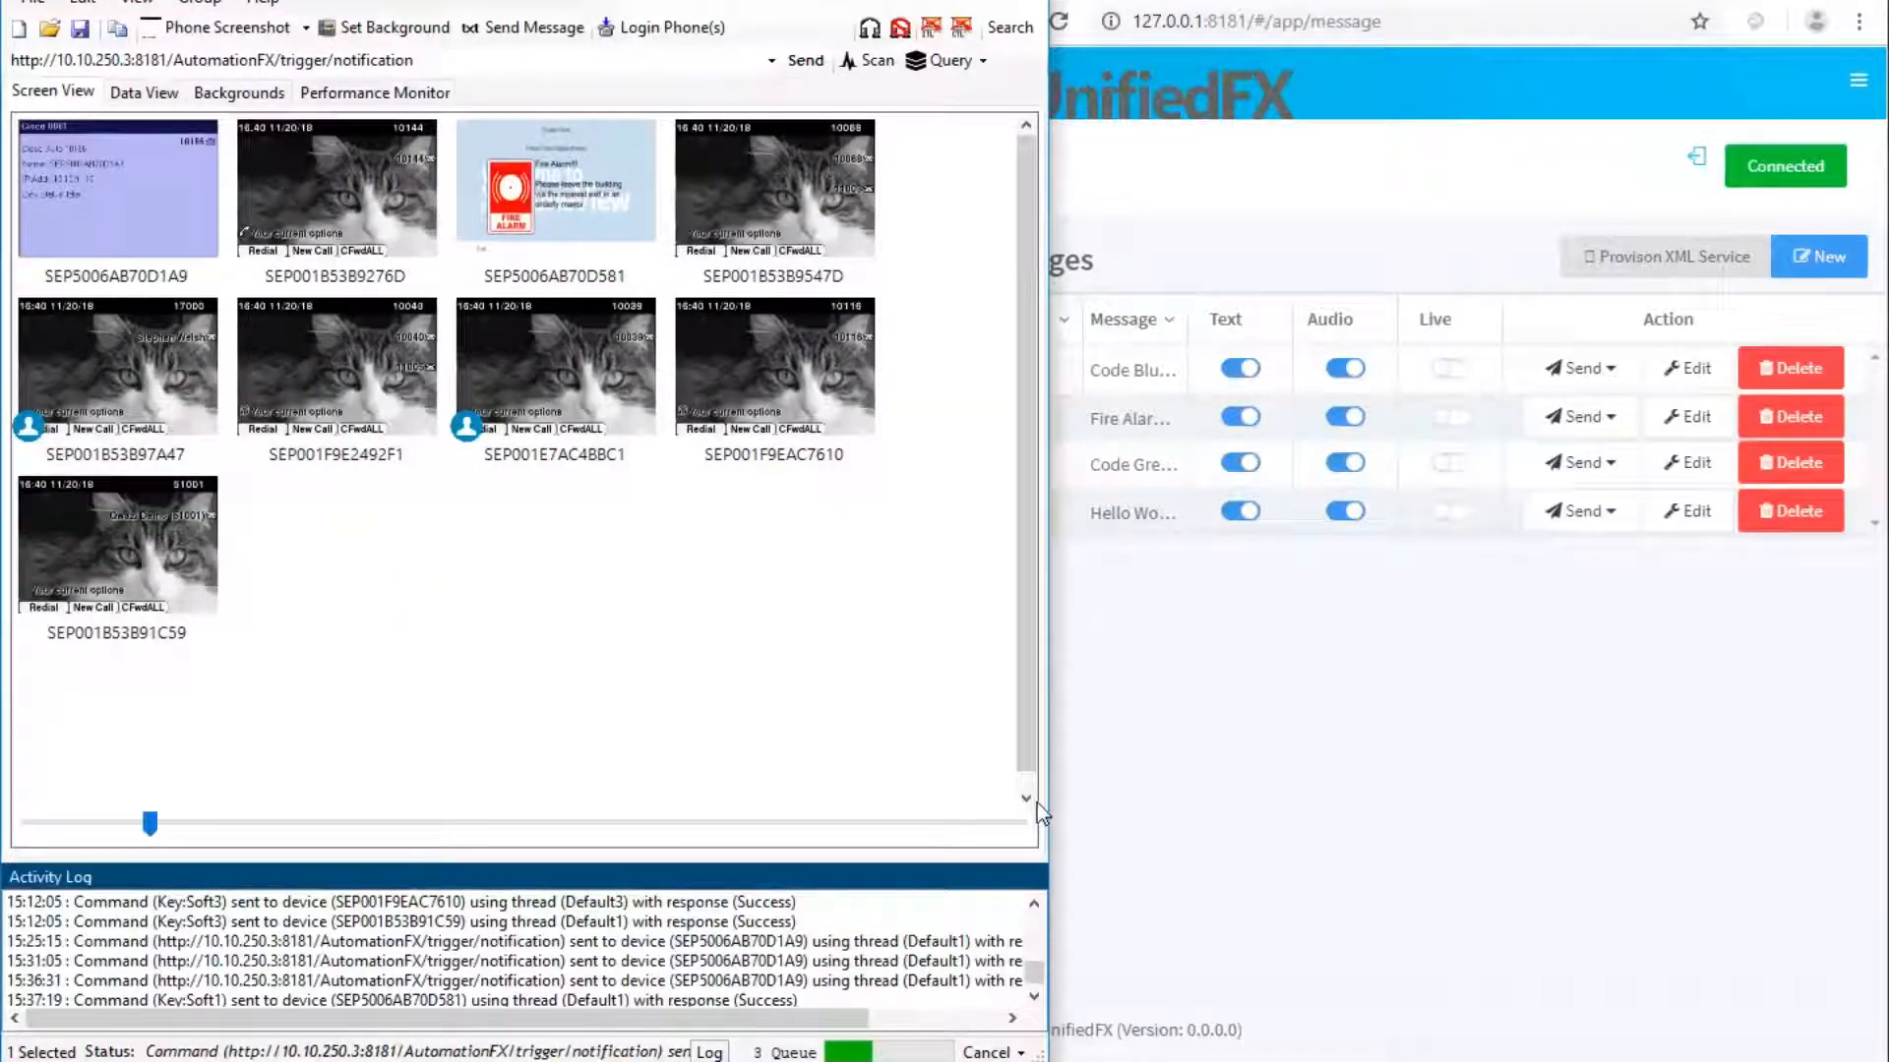
Hide the Activity Log and enlarge the phone screenshot thumbnails.
drag(150, 824, 204, 825)
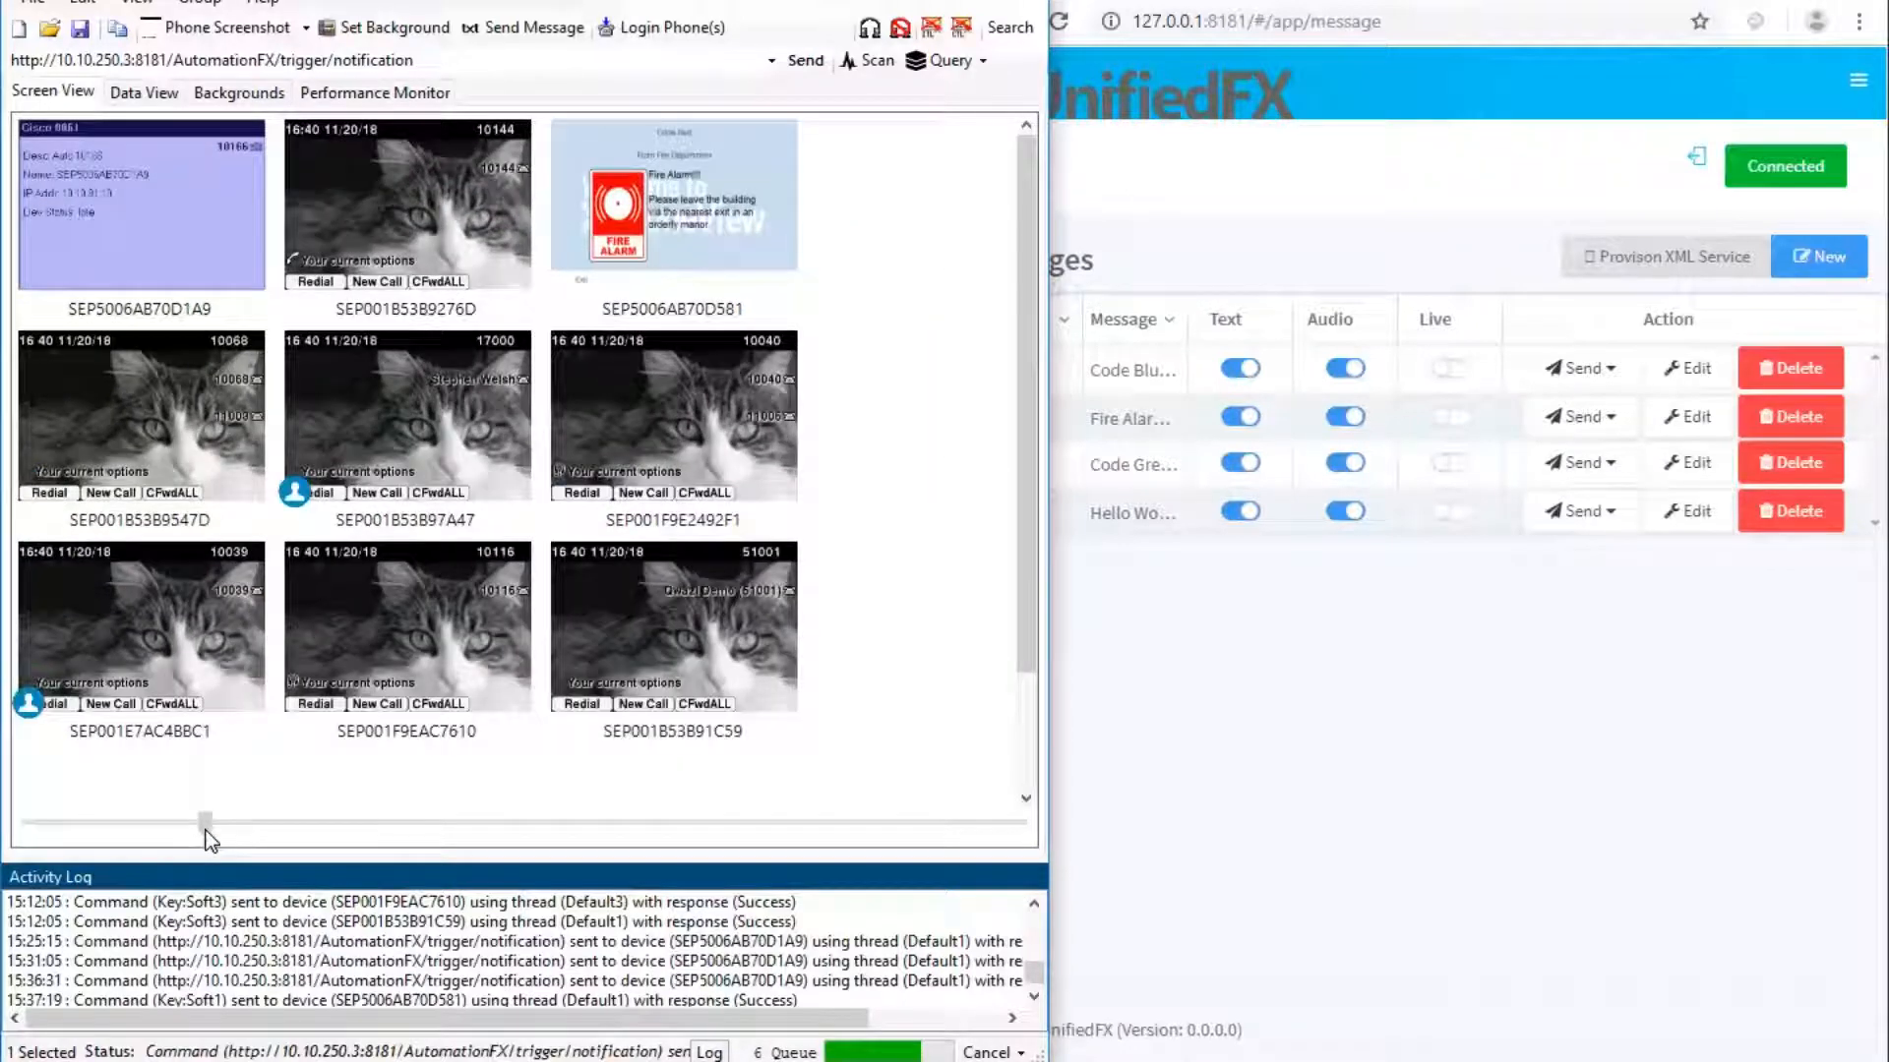
click(141, 4)
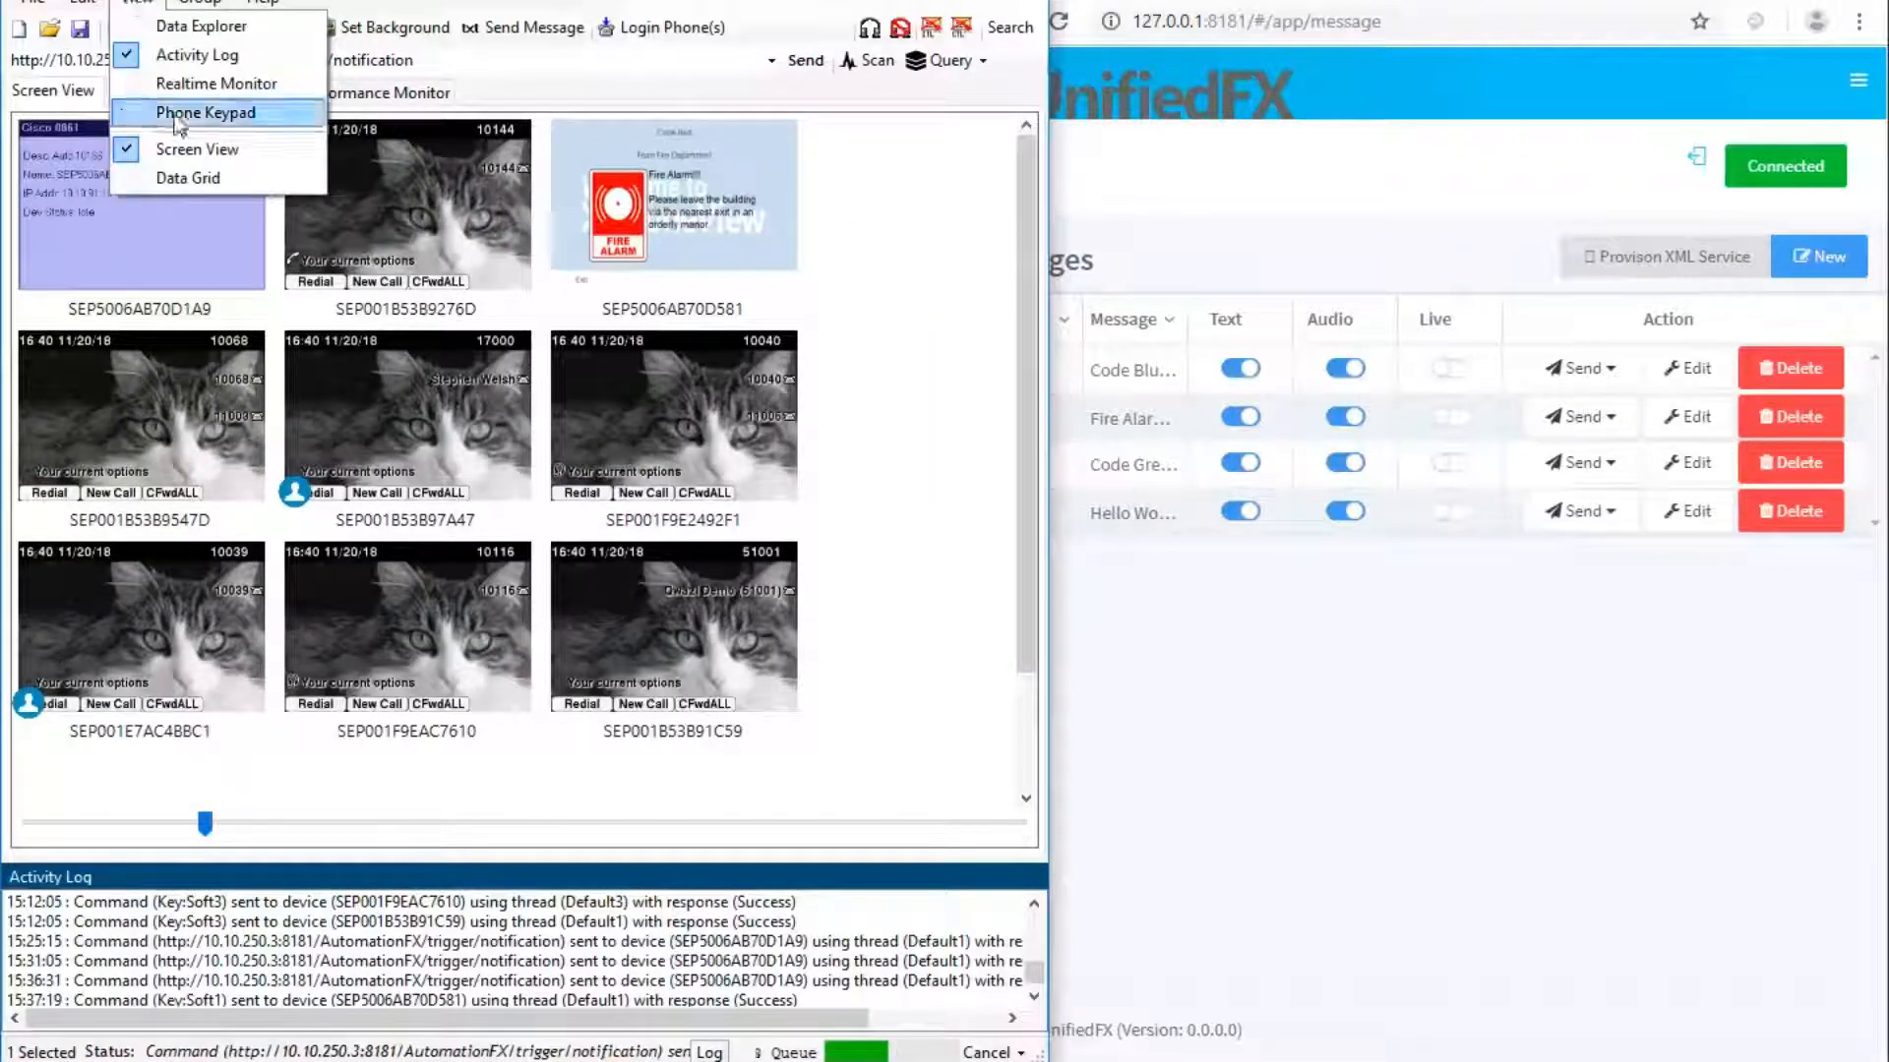
click(178, 56)
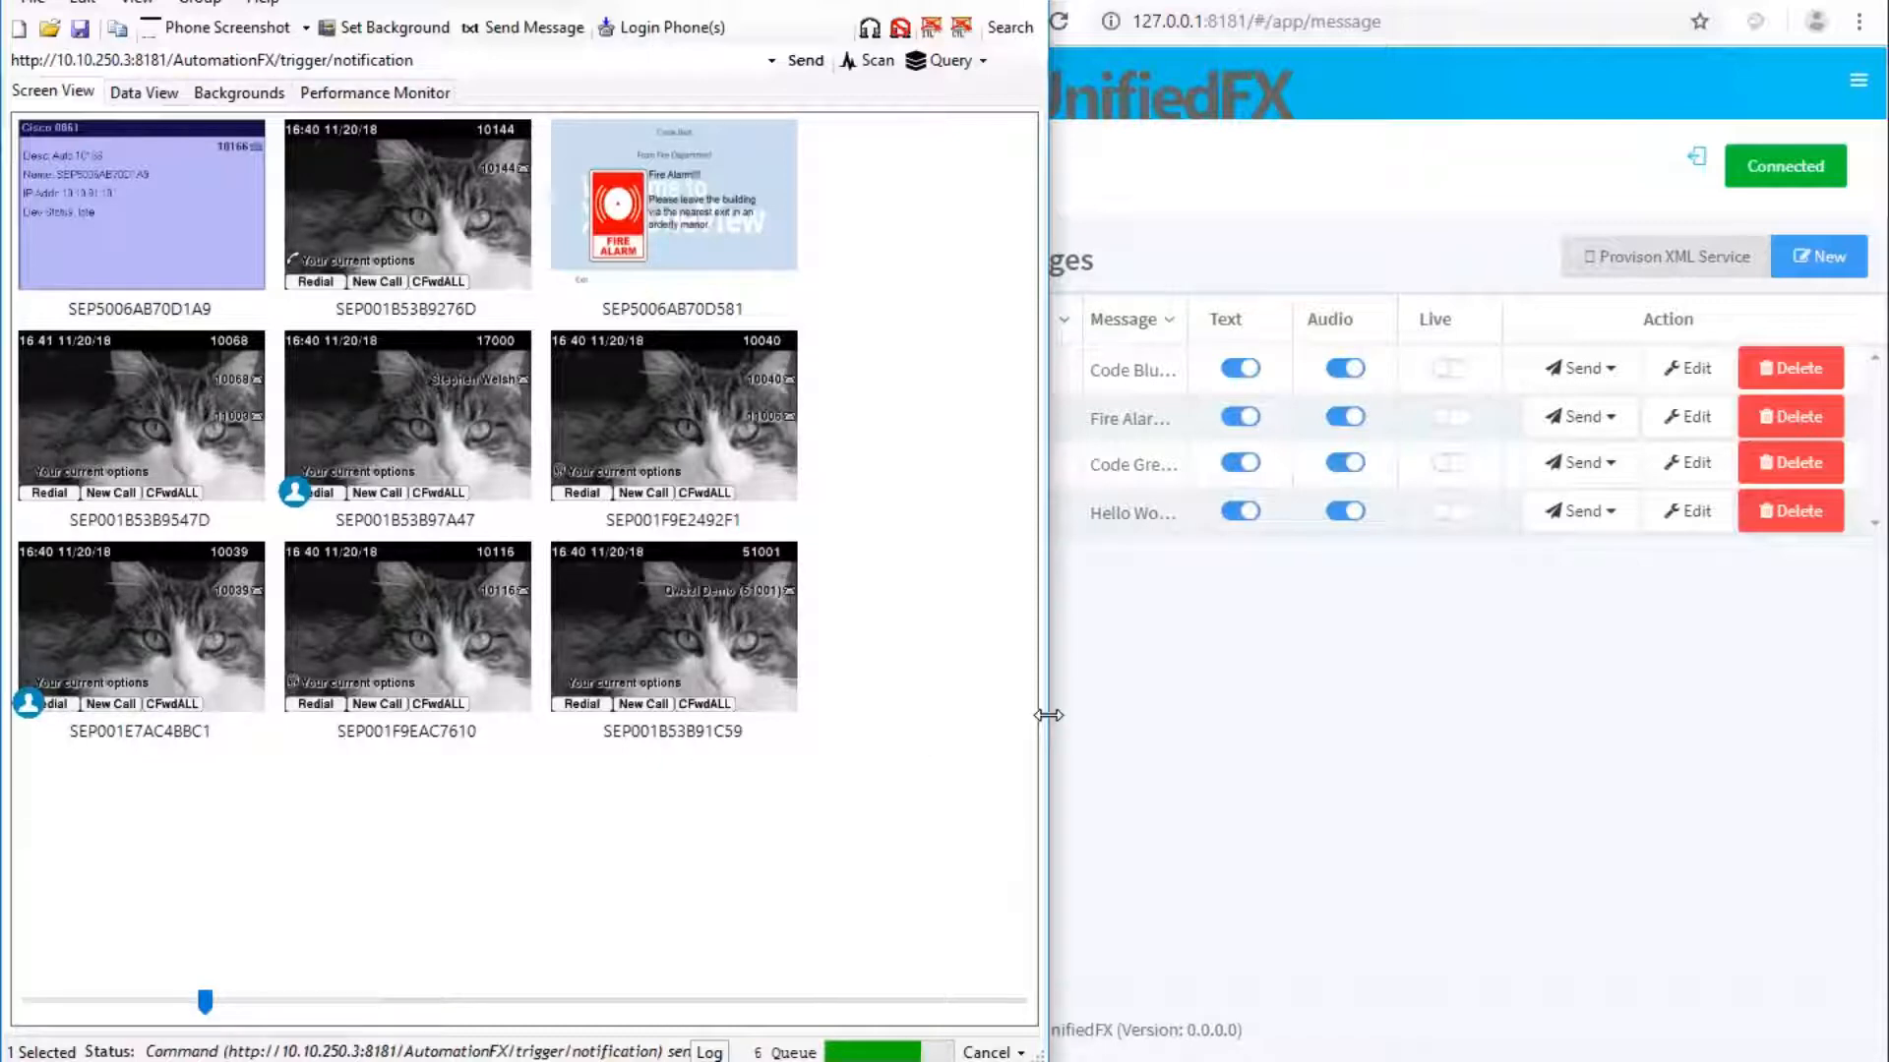
drag(1043, 719, 1000, 718)
drag(202, 1001, 271, 1016)
Dismiss the fire alarm on phone SEP5006AB70D581.
click(313, 942)
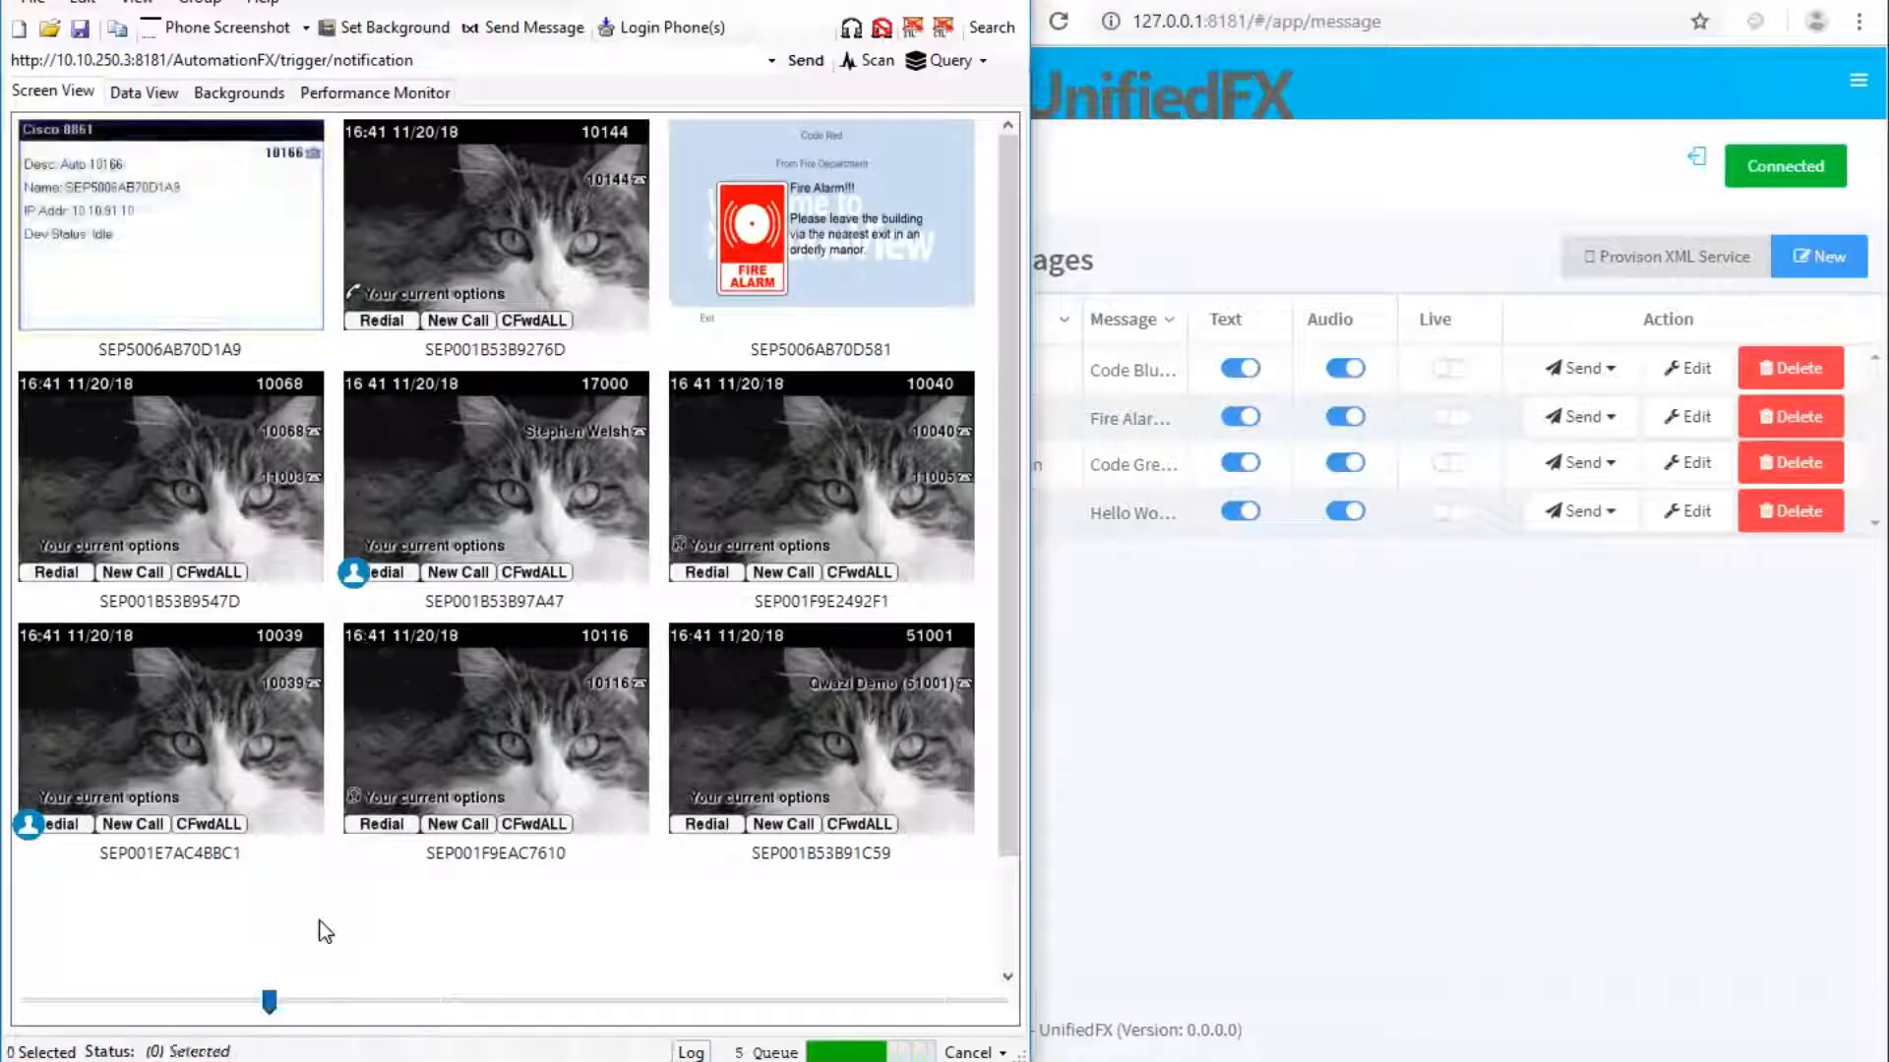
click(806, 264)
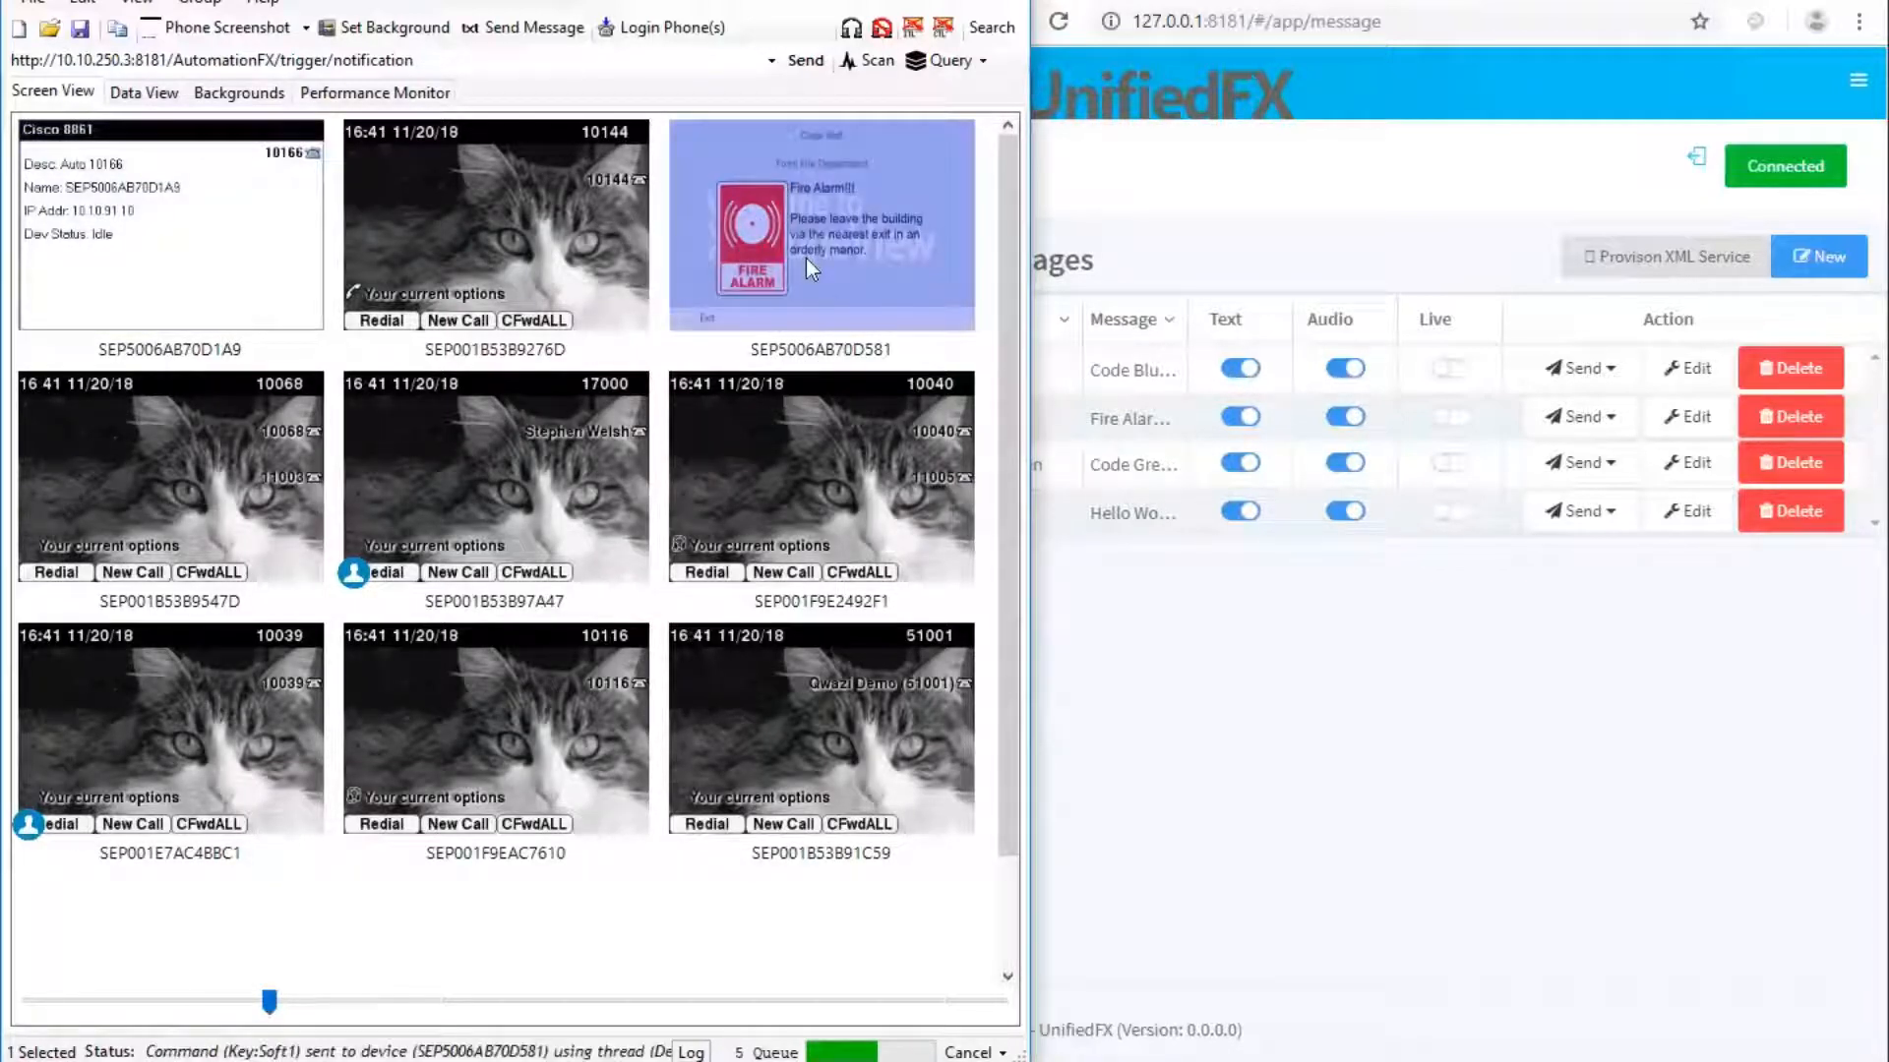
click(596, 892)
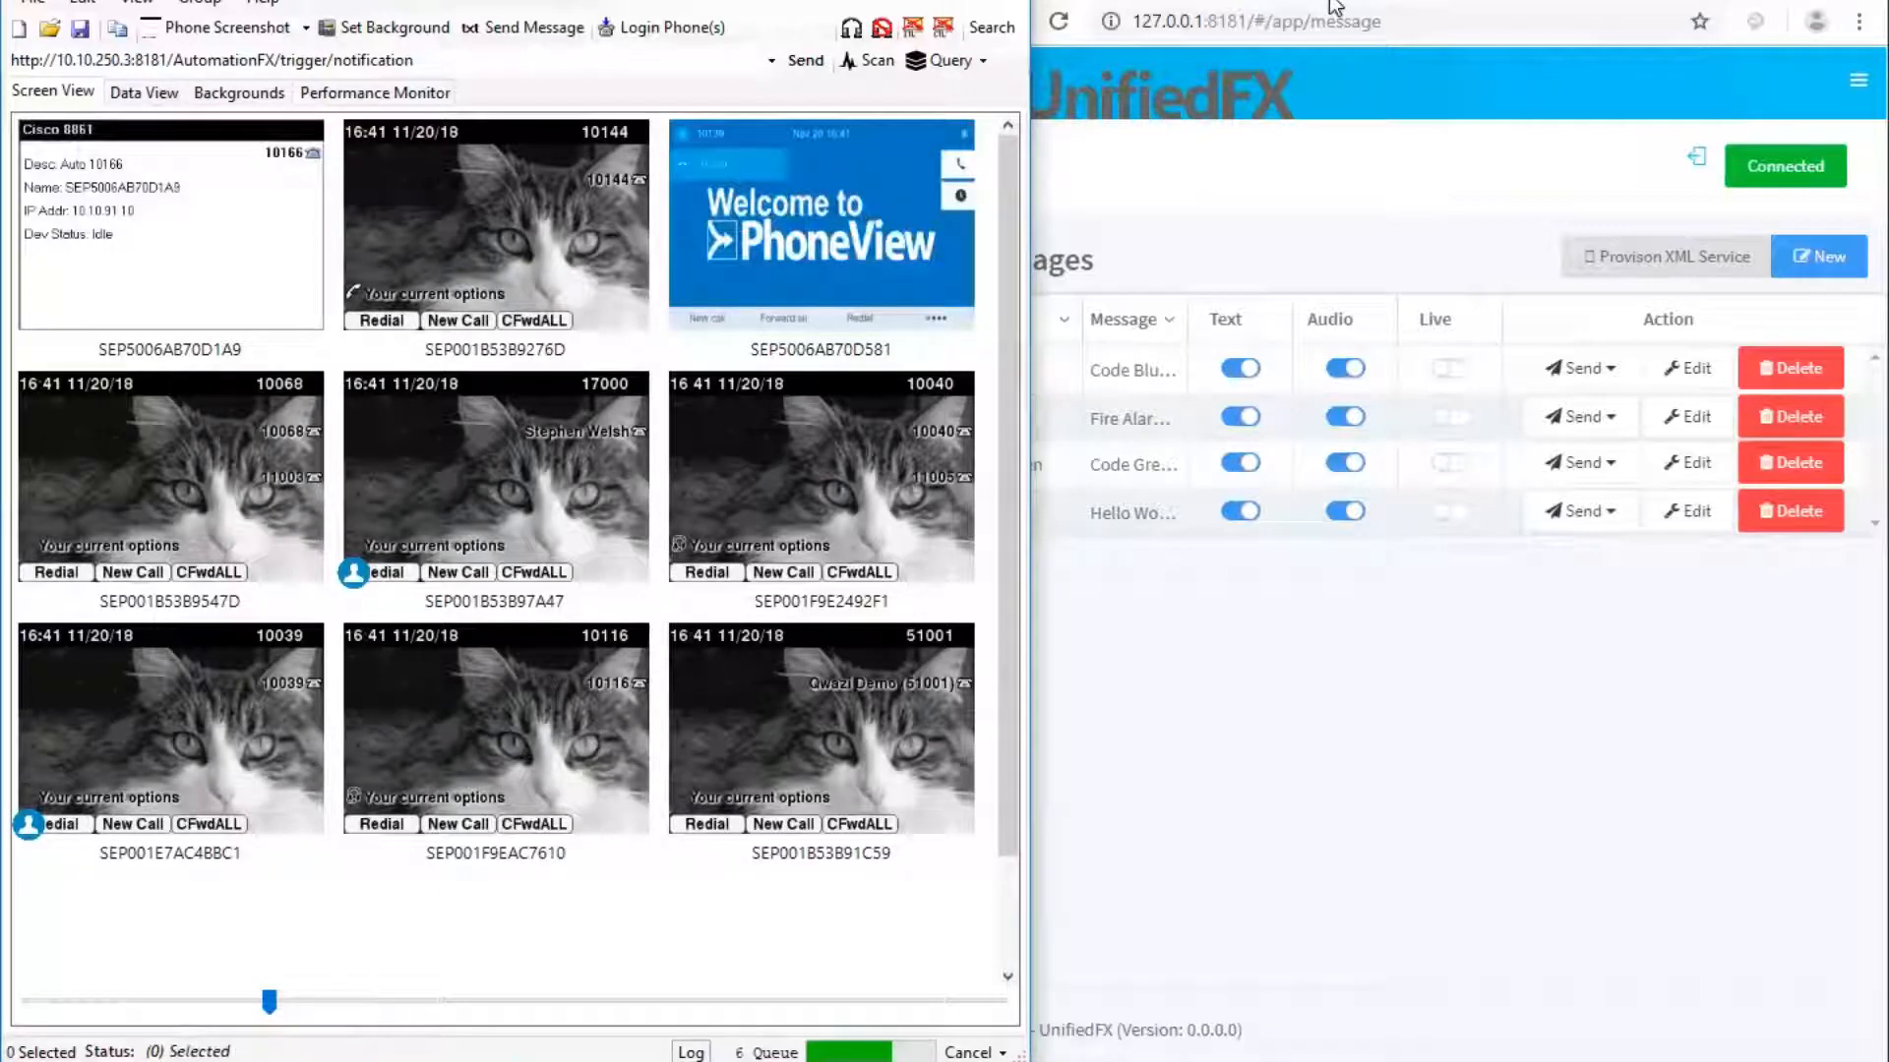
Send the Code Red message to Reg-8861 and view the fire alarm in PhoneView.
click(1293, 180)
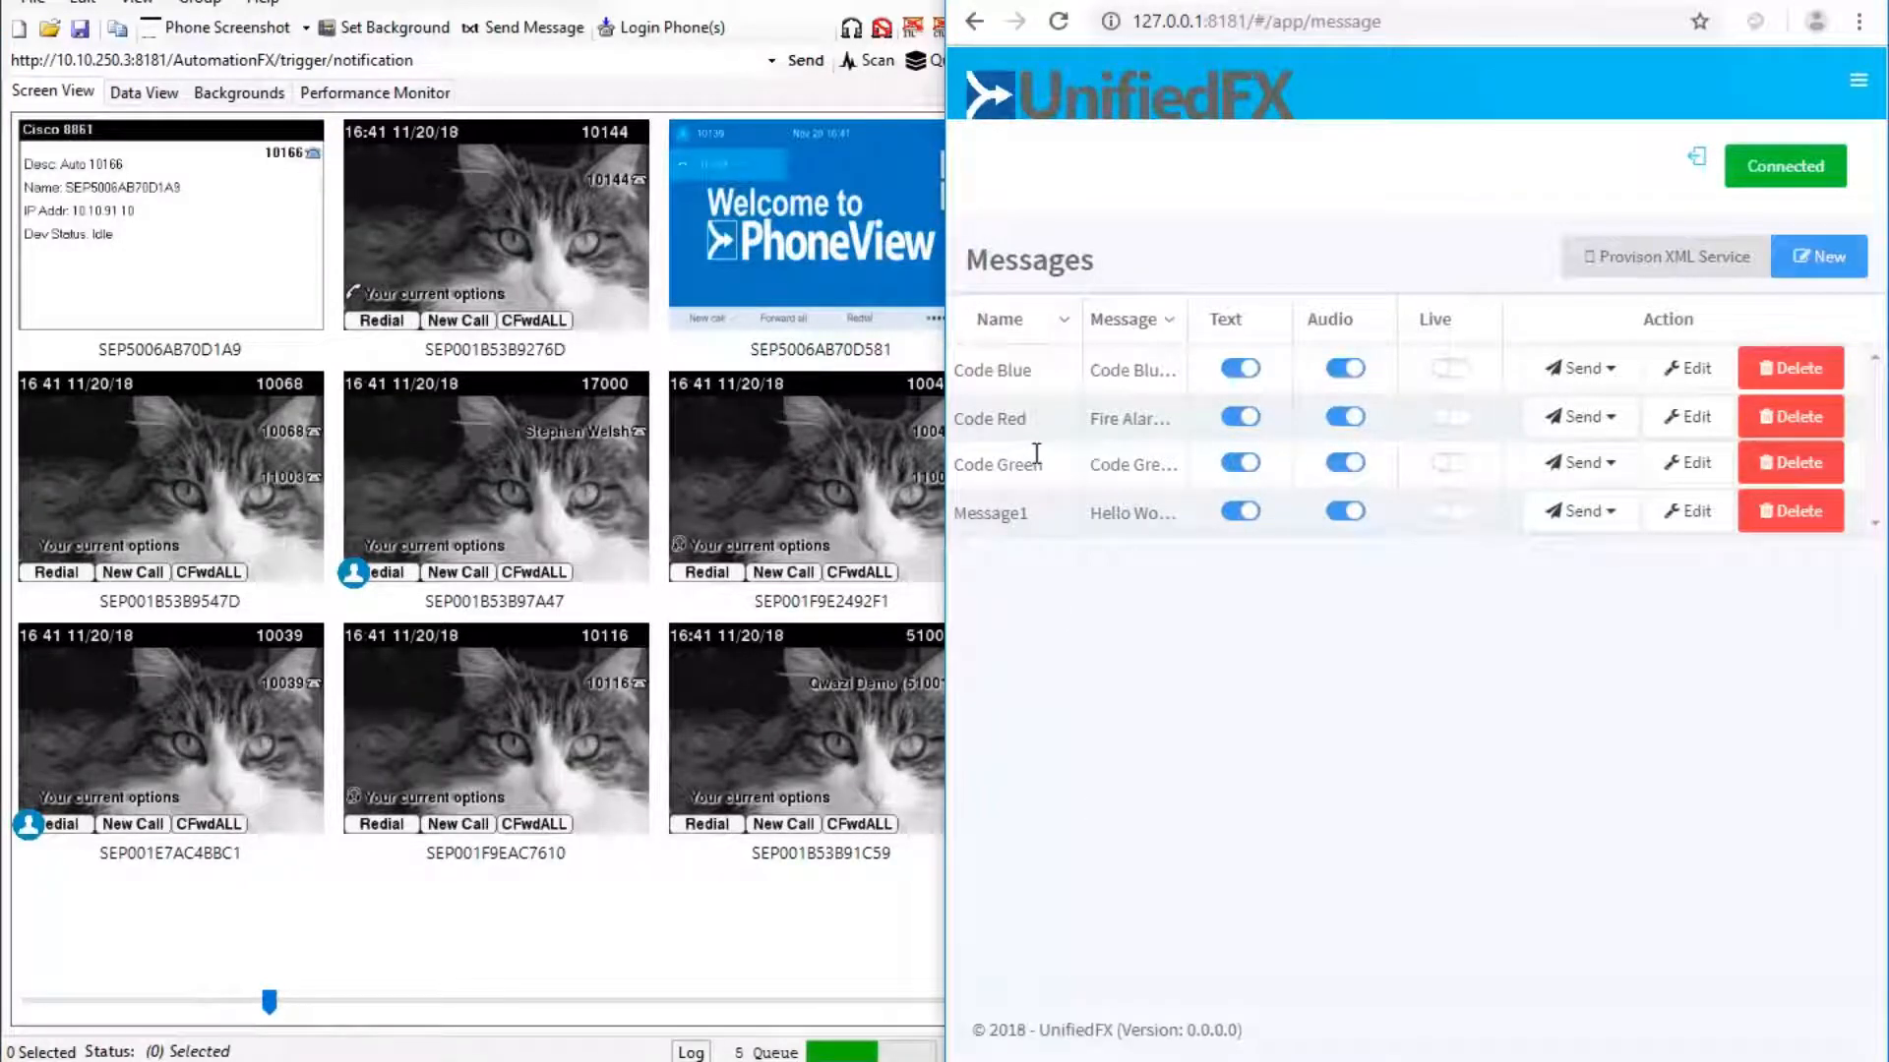
double_click(991, 421)
click(1072, 617)
click(1613, 421)
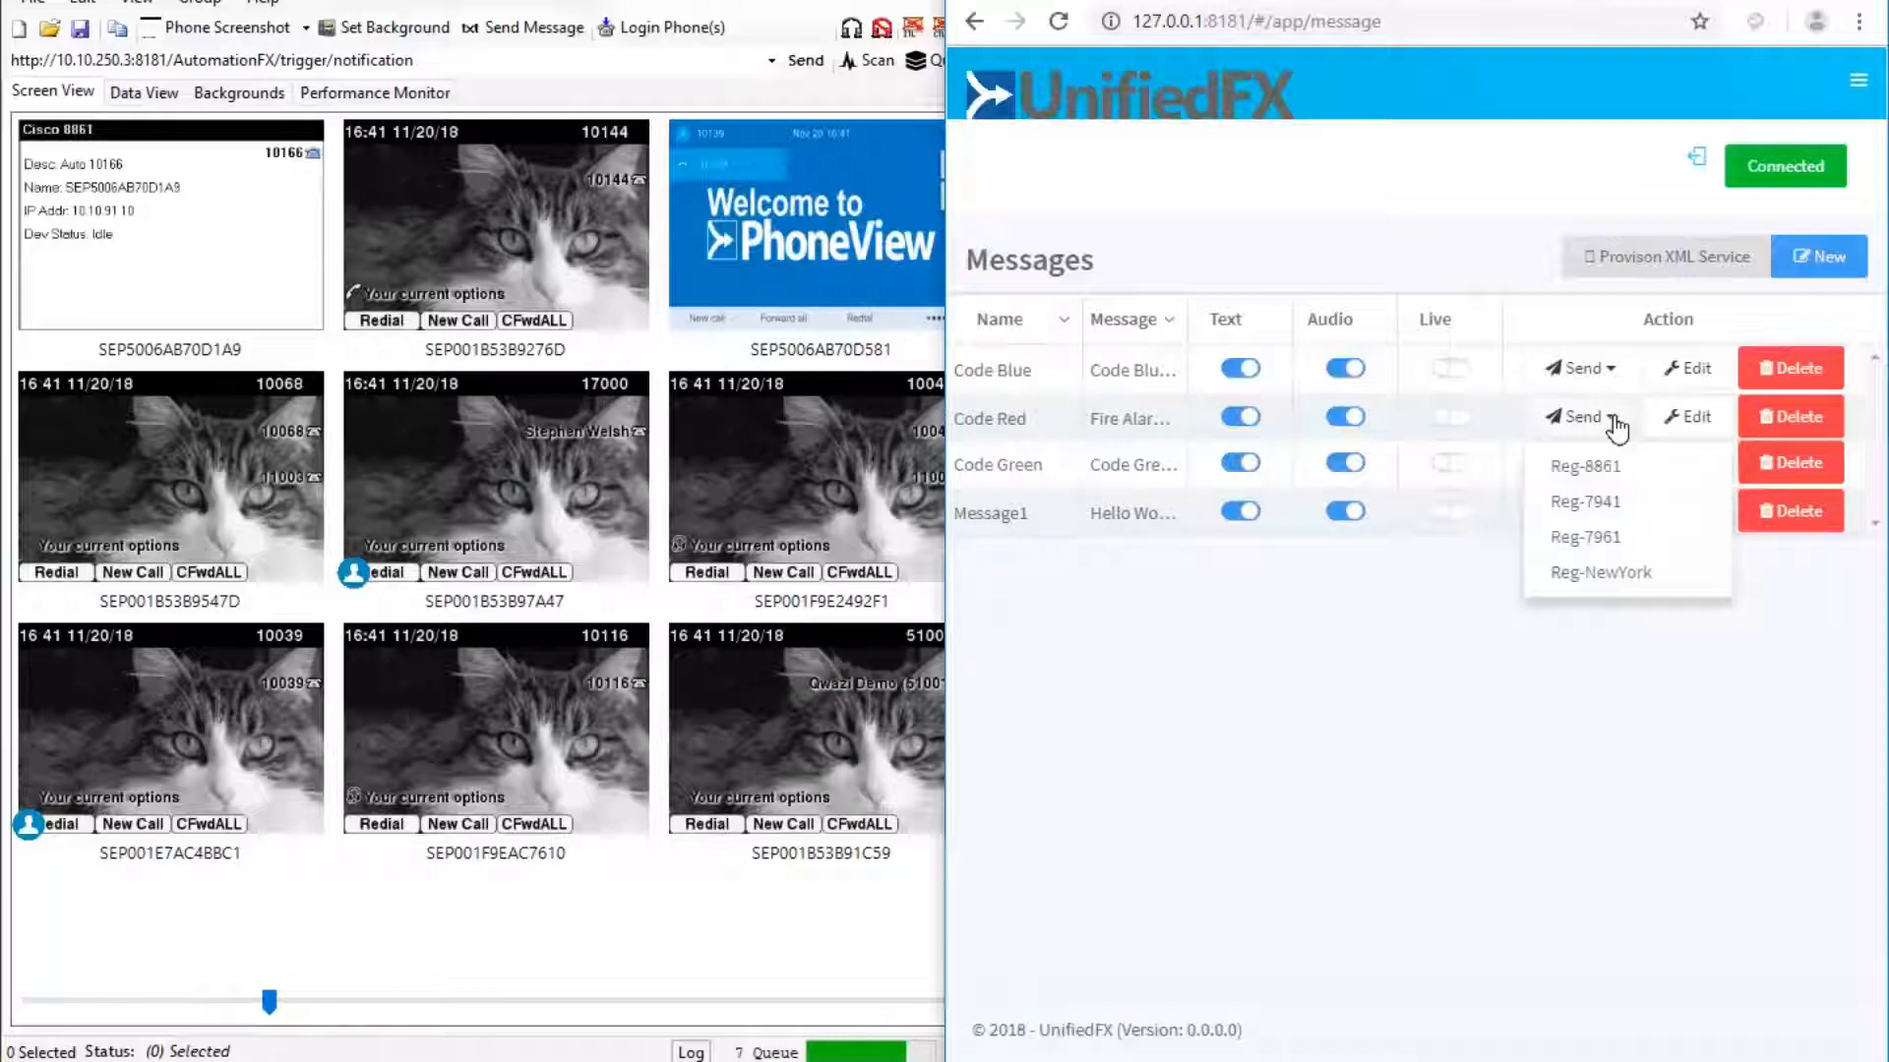
click(1589, 470)
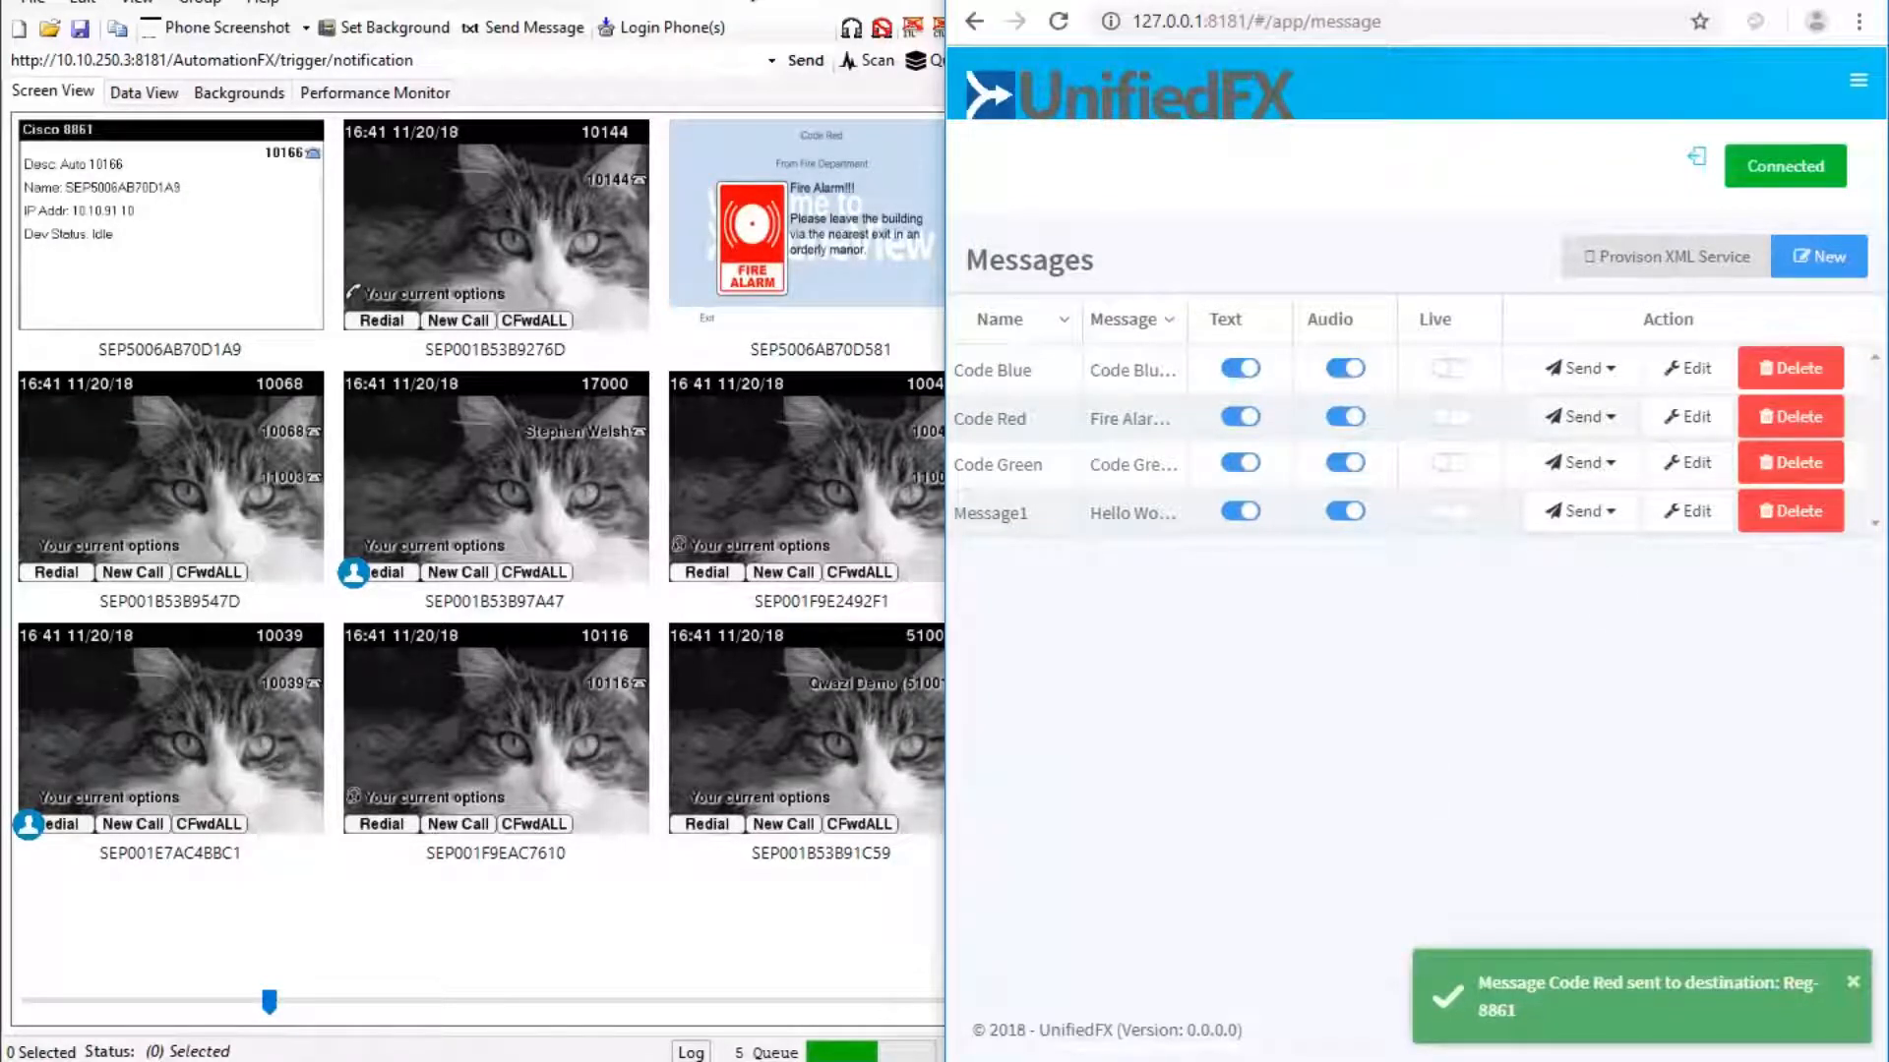
click(777, 251)
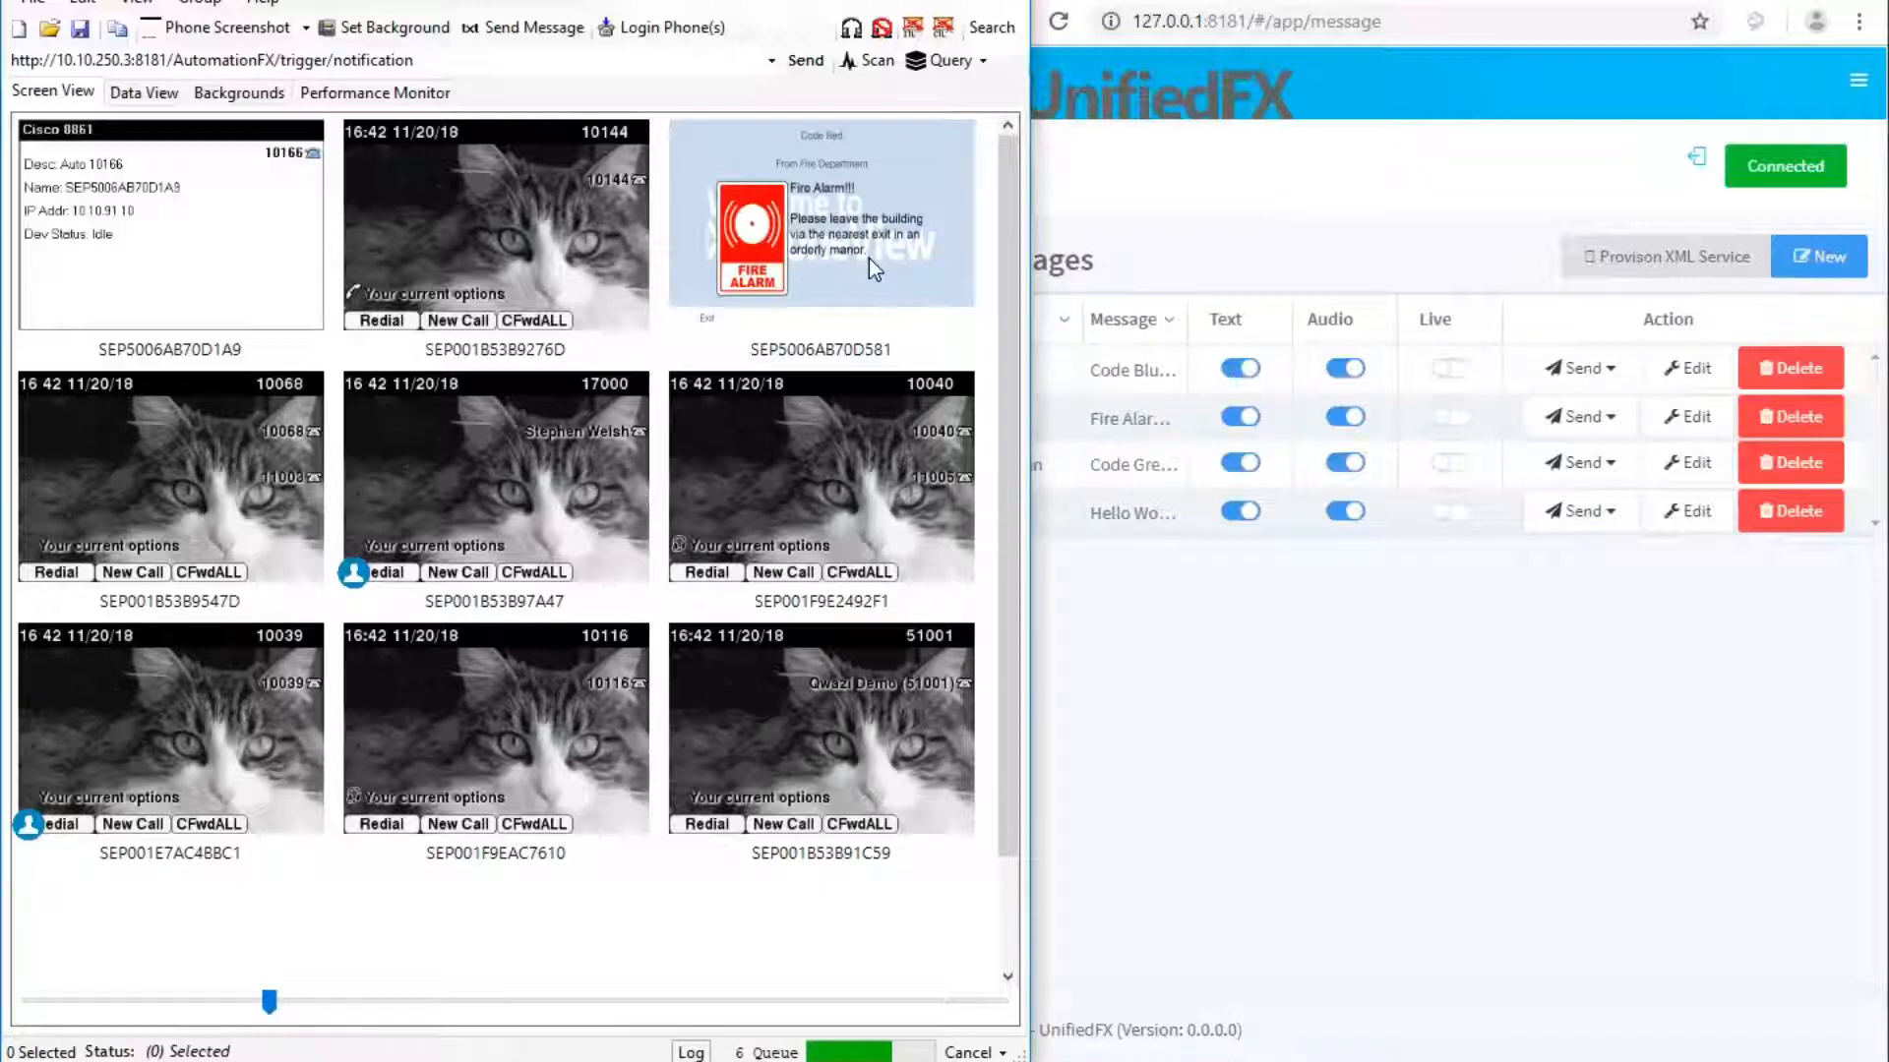
Send Code Red to Reg-8861 once more.
click(1360, 614)
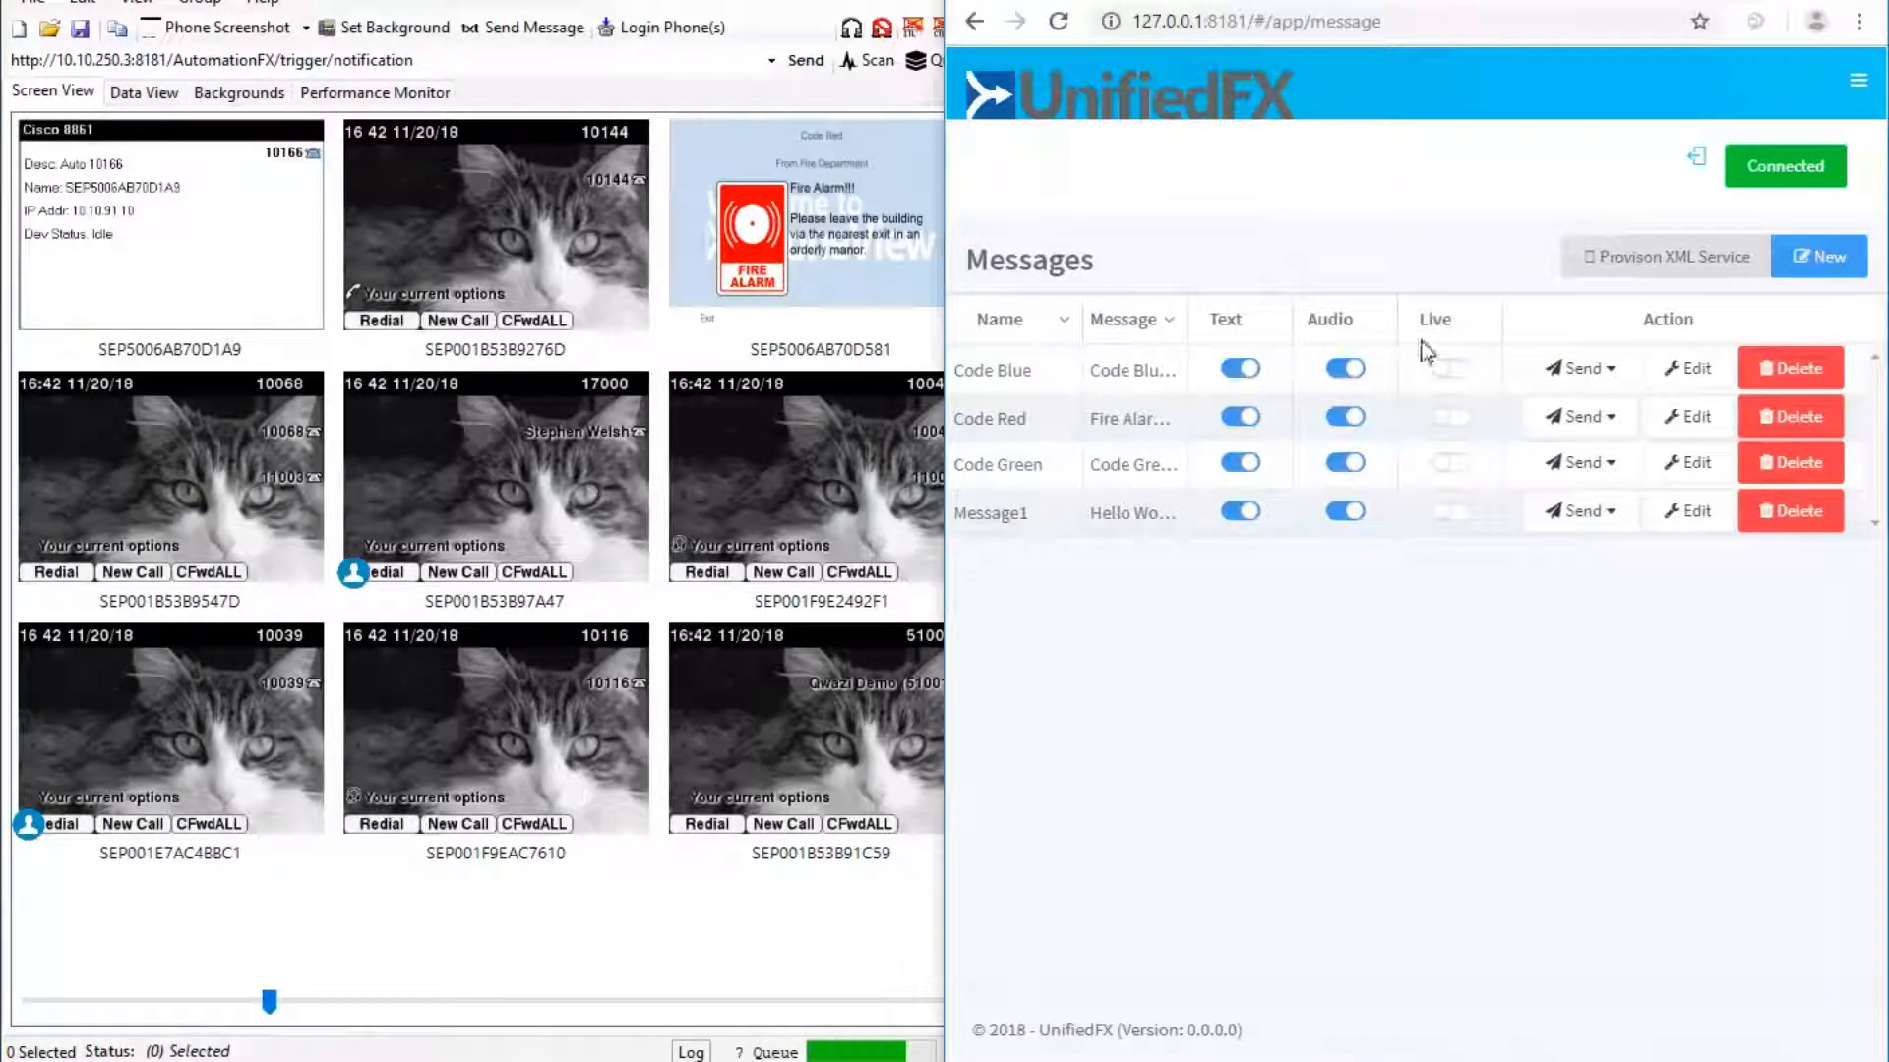
click(1607, 418)
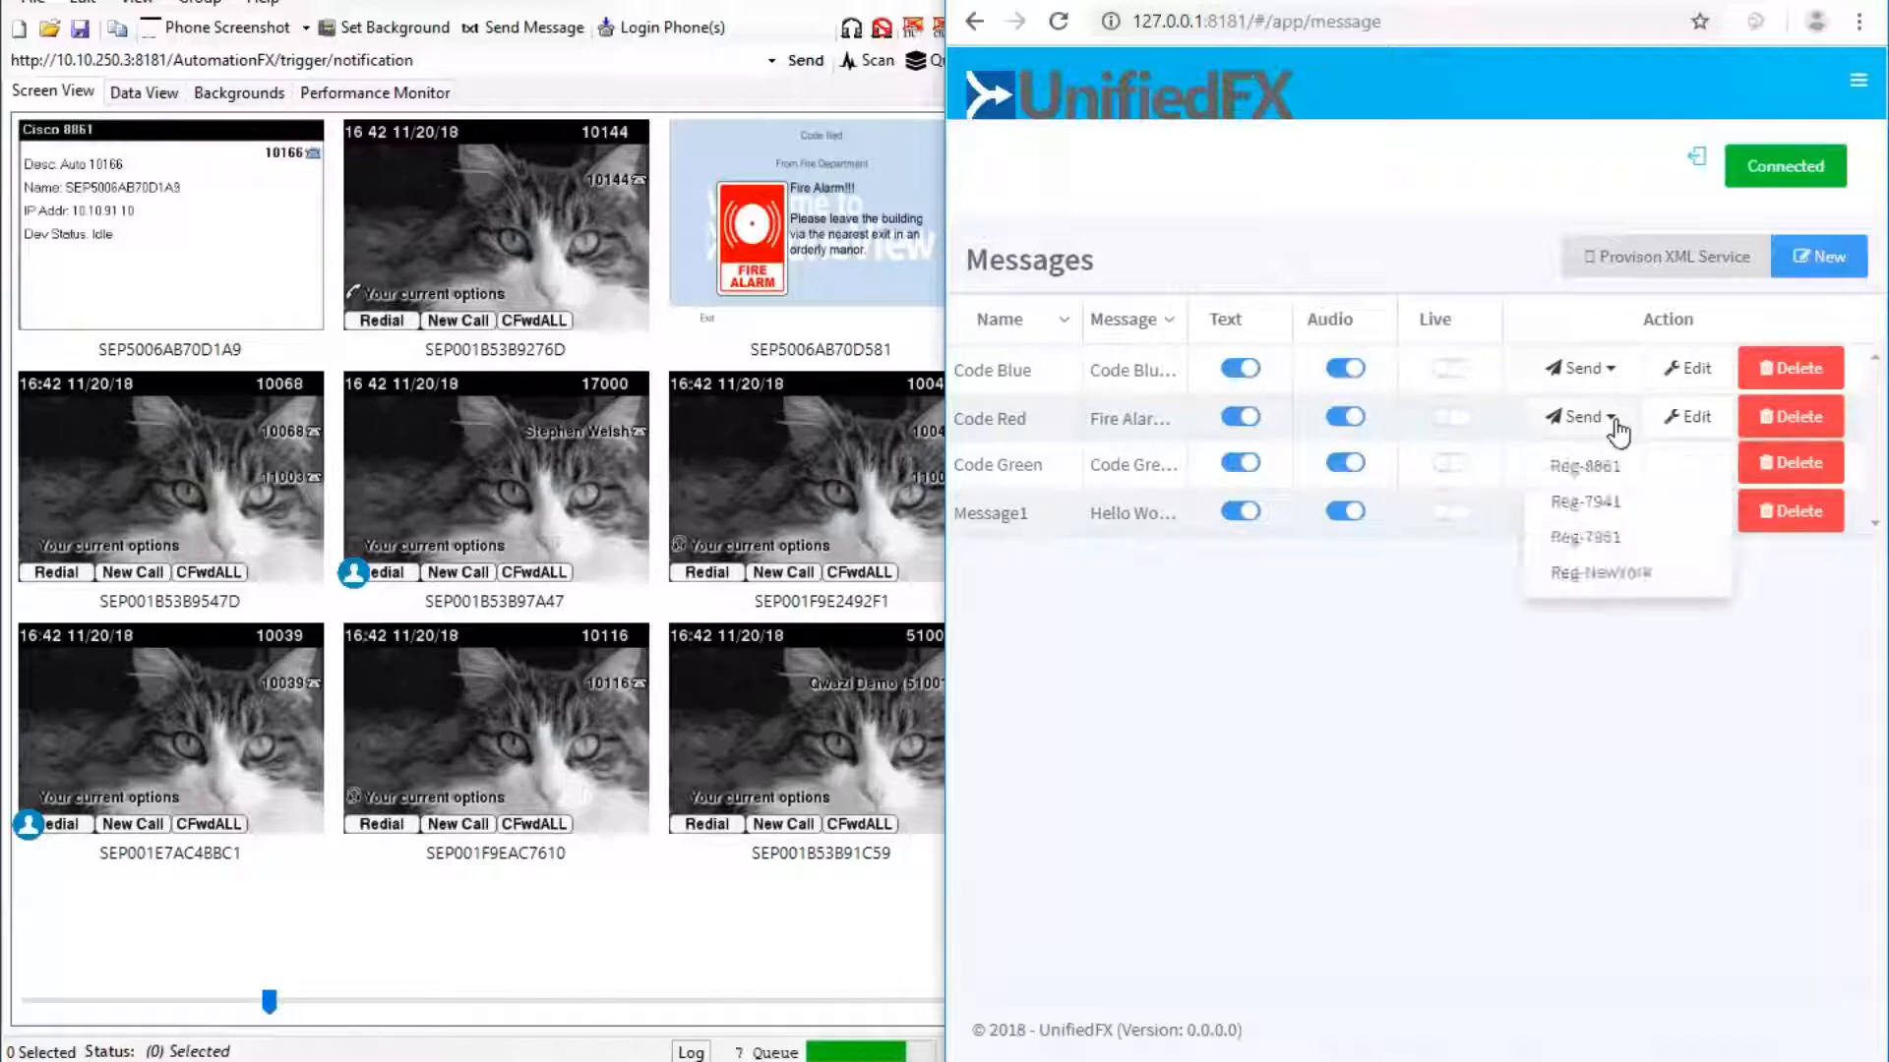
click(1585, 466)
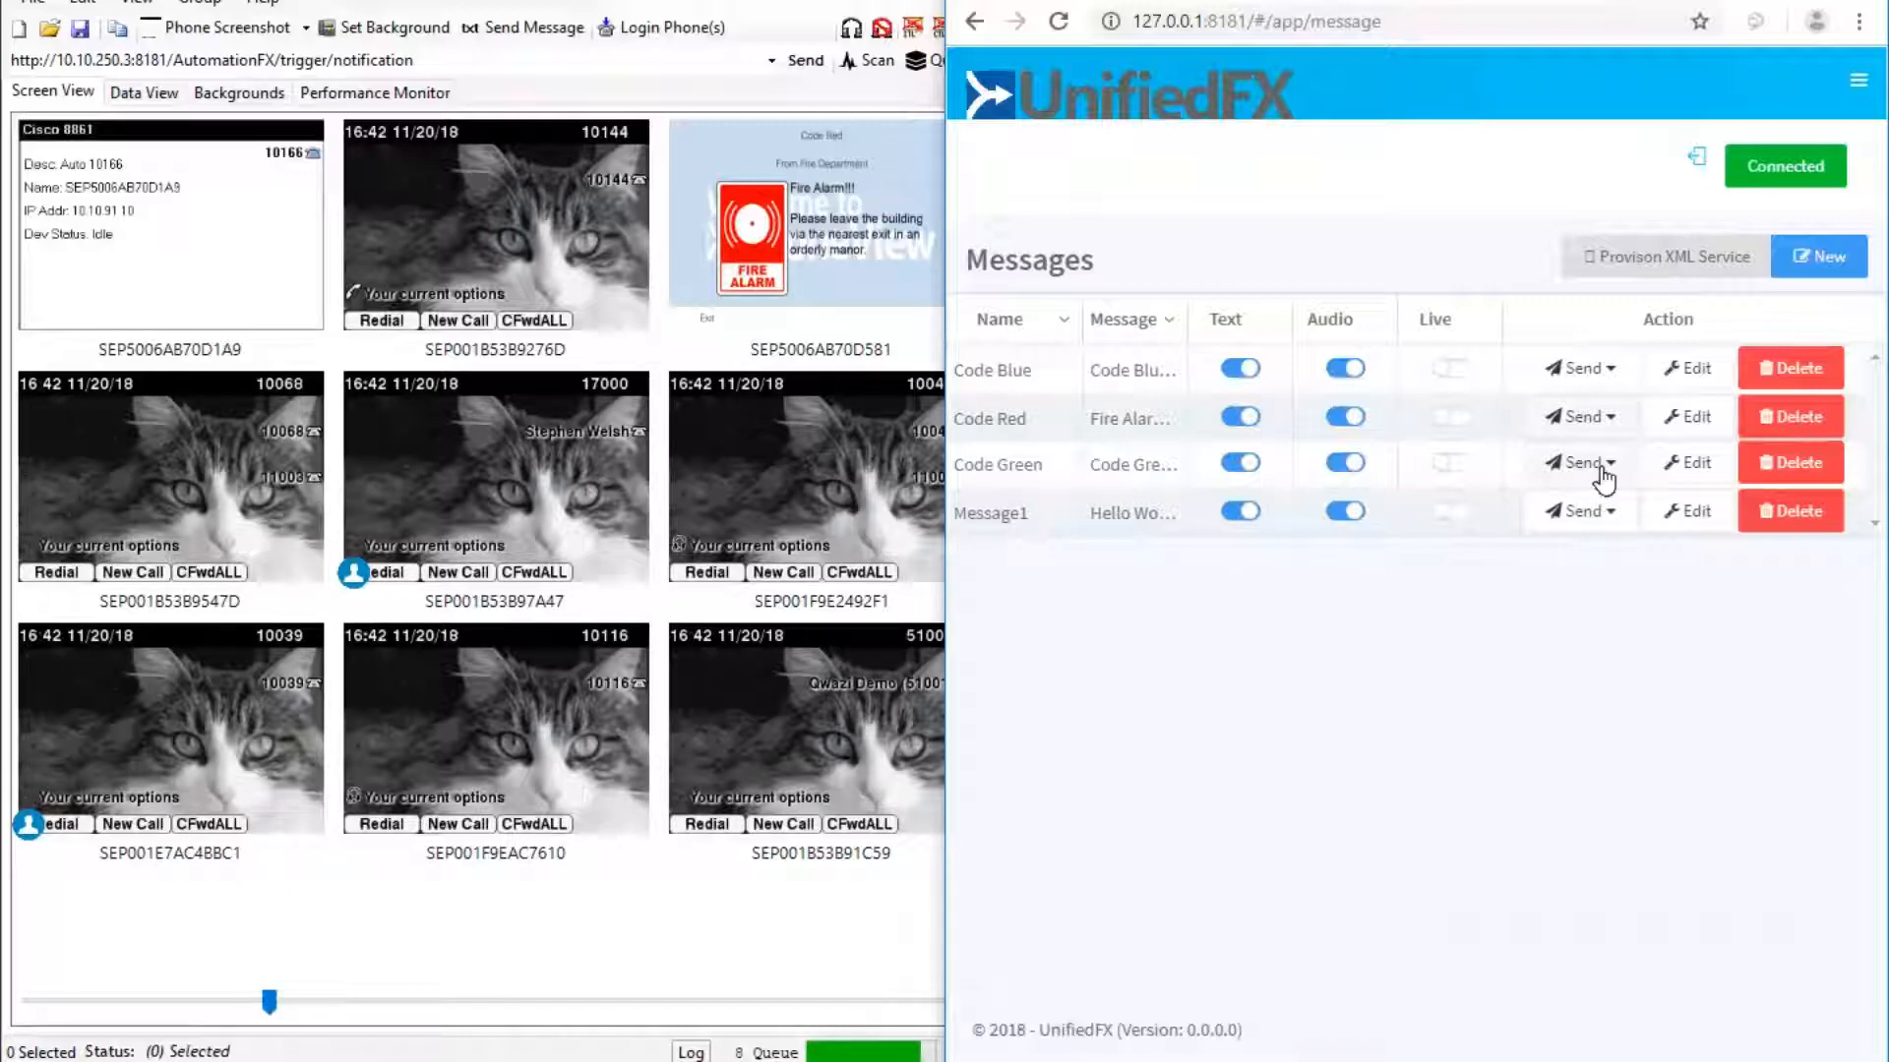
Dismiss the Code Red alert on SEP5006AB70D581 with its Exit softkey (F1).
click(822, 245)
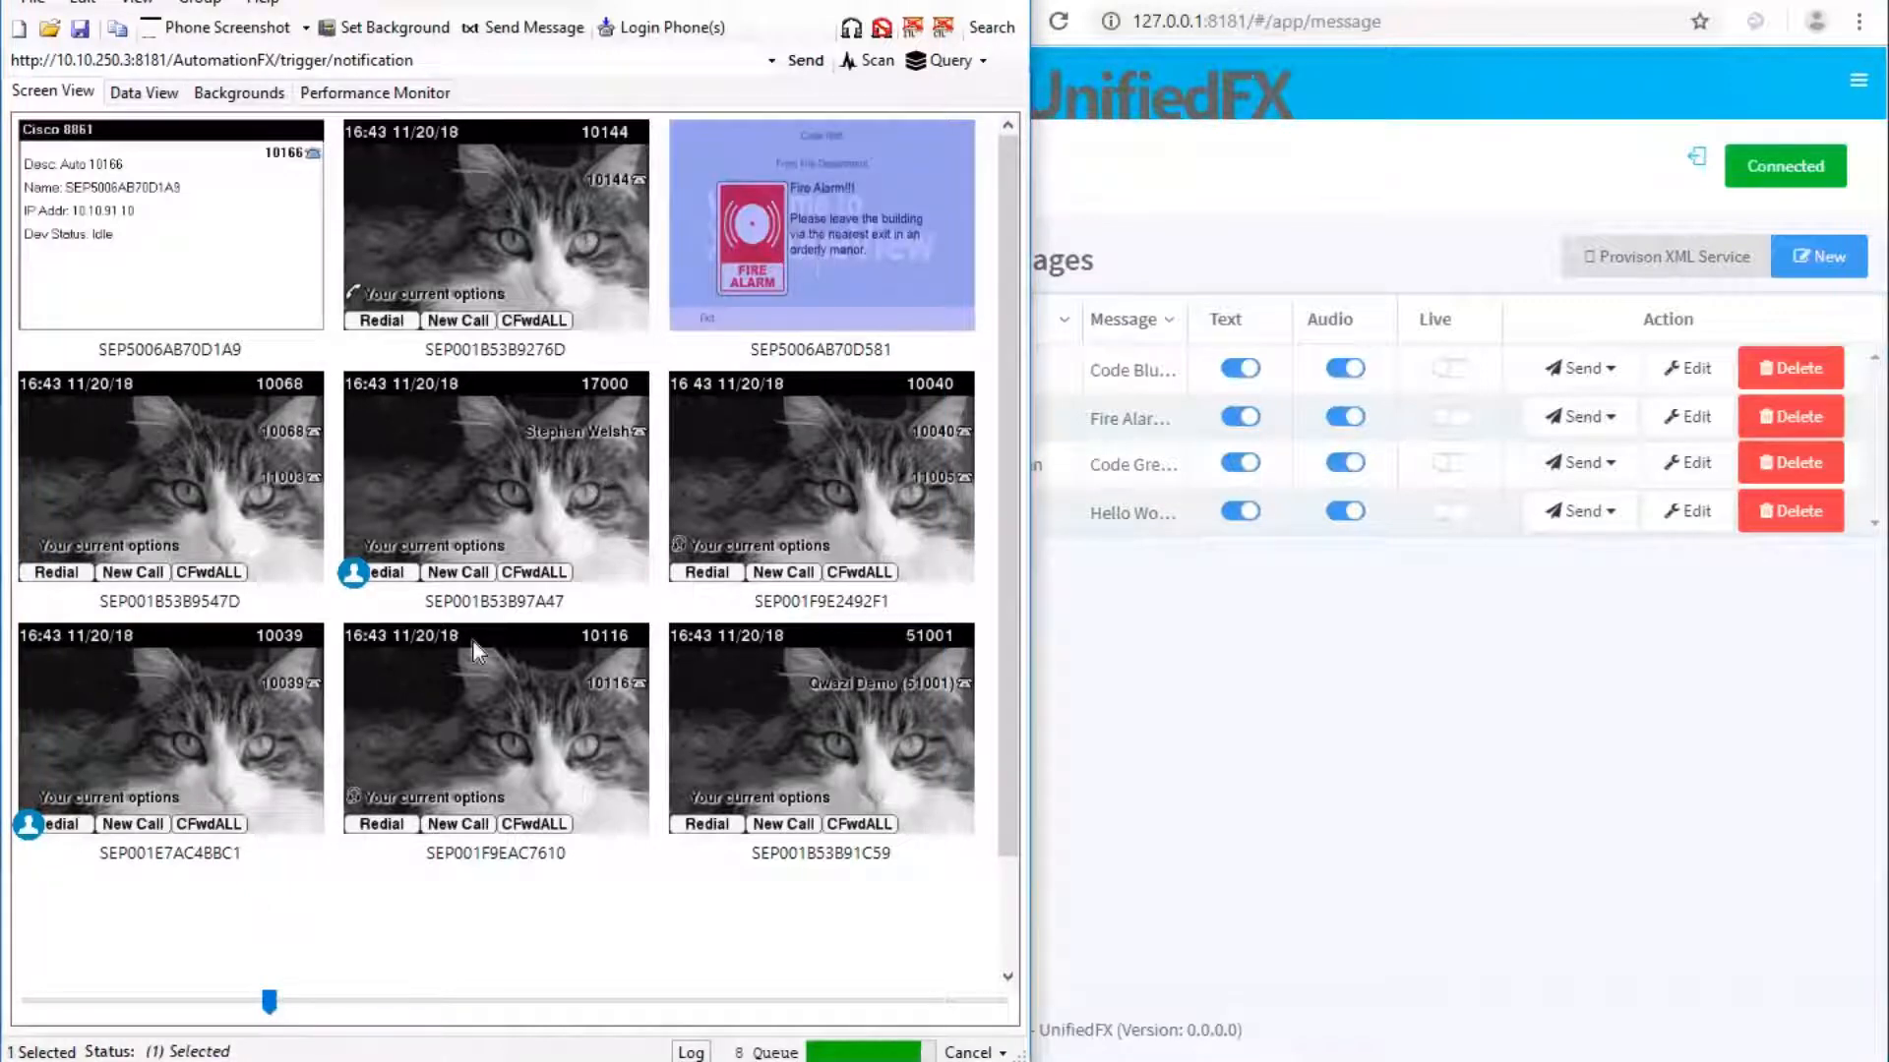
key(F1)
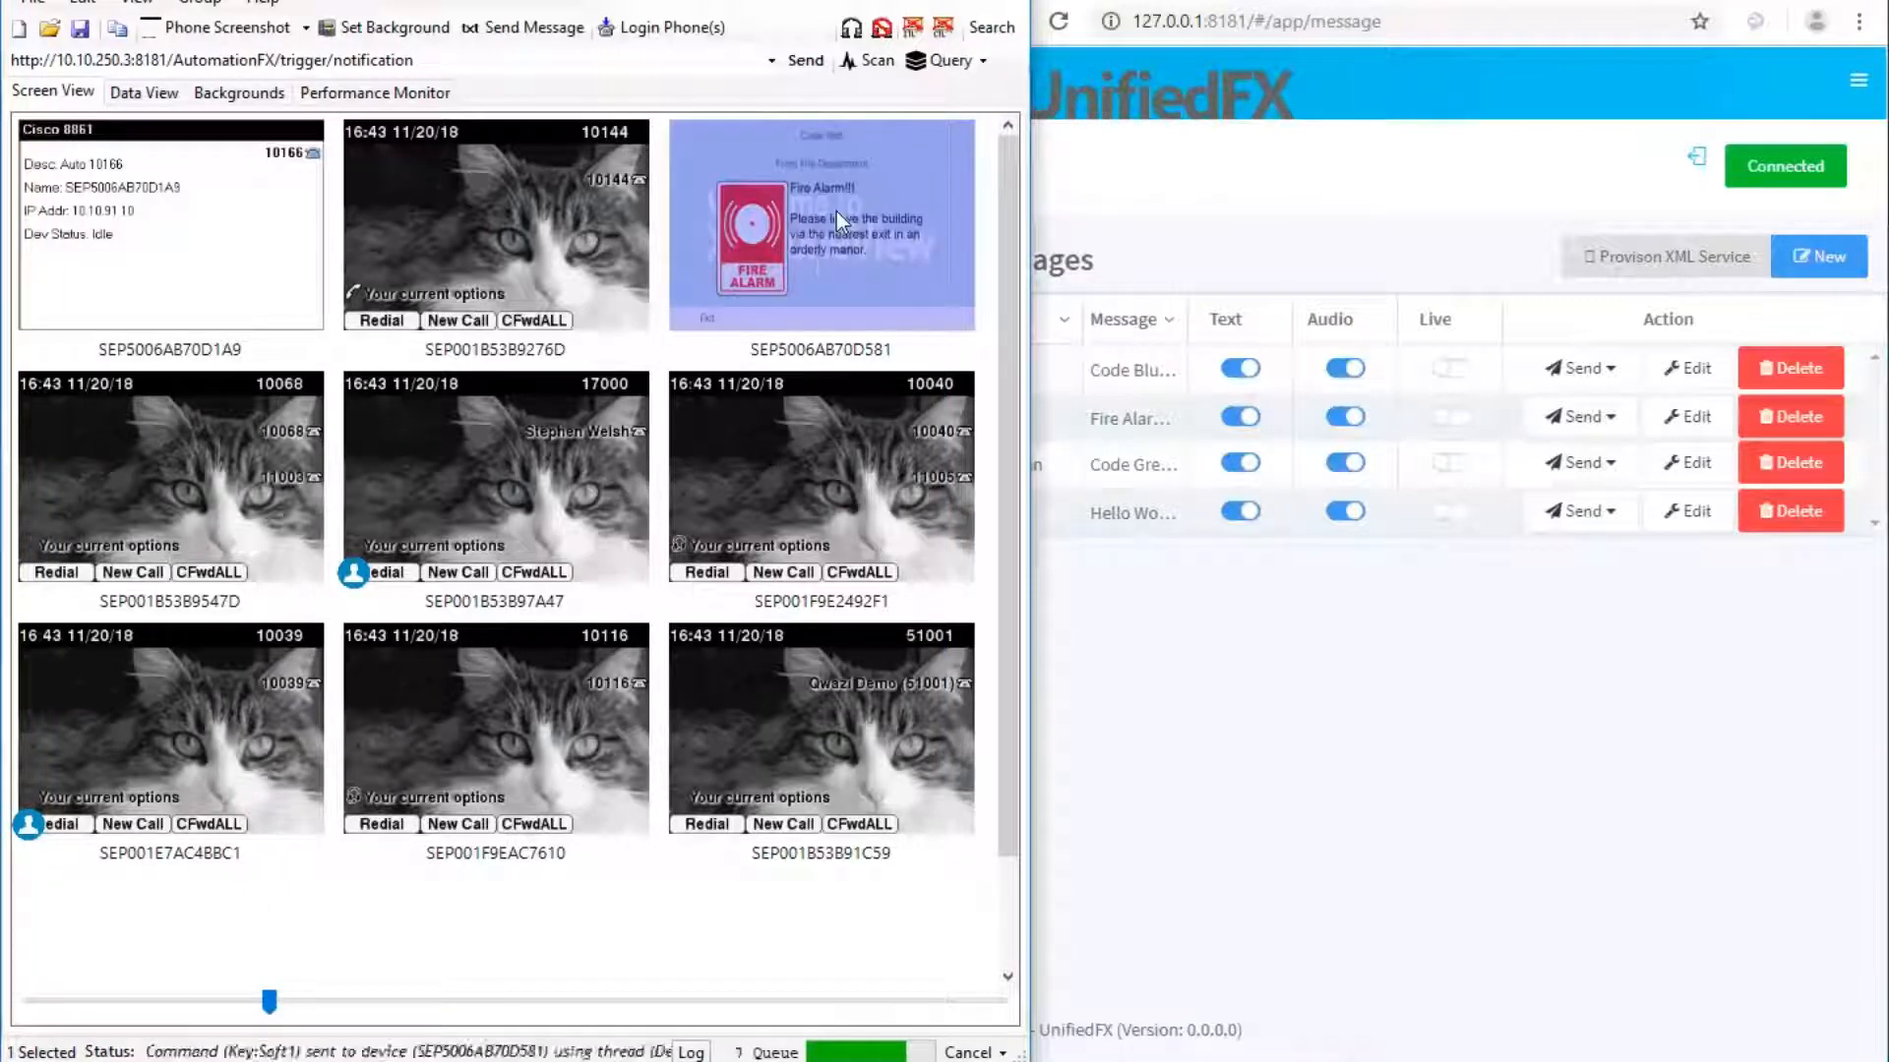
click(469, 919)
click(1284, 859)
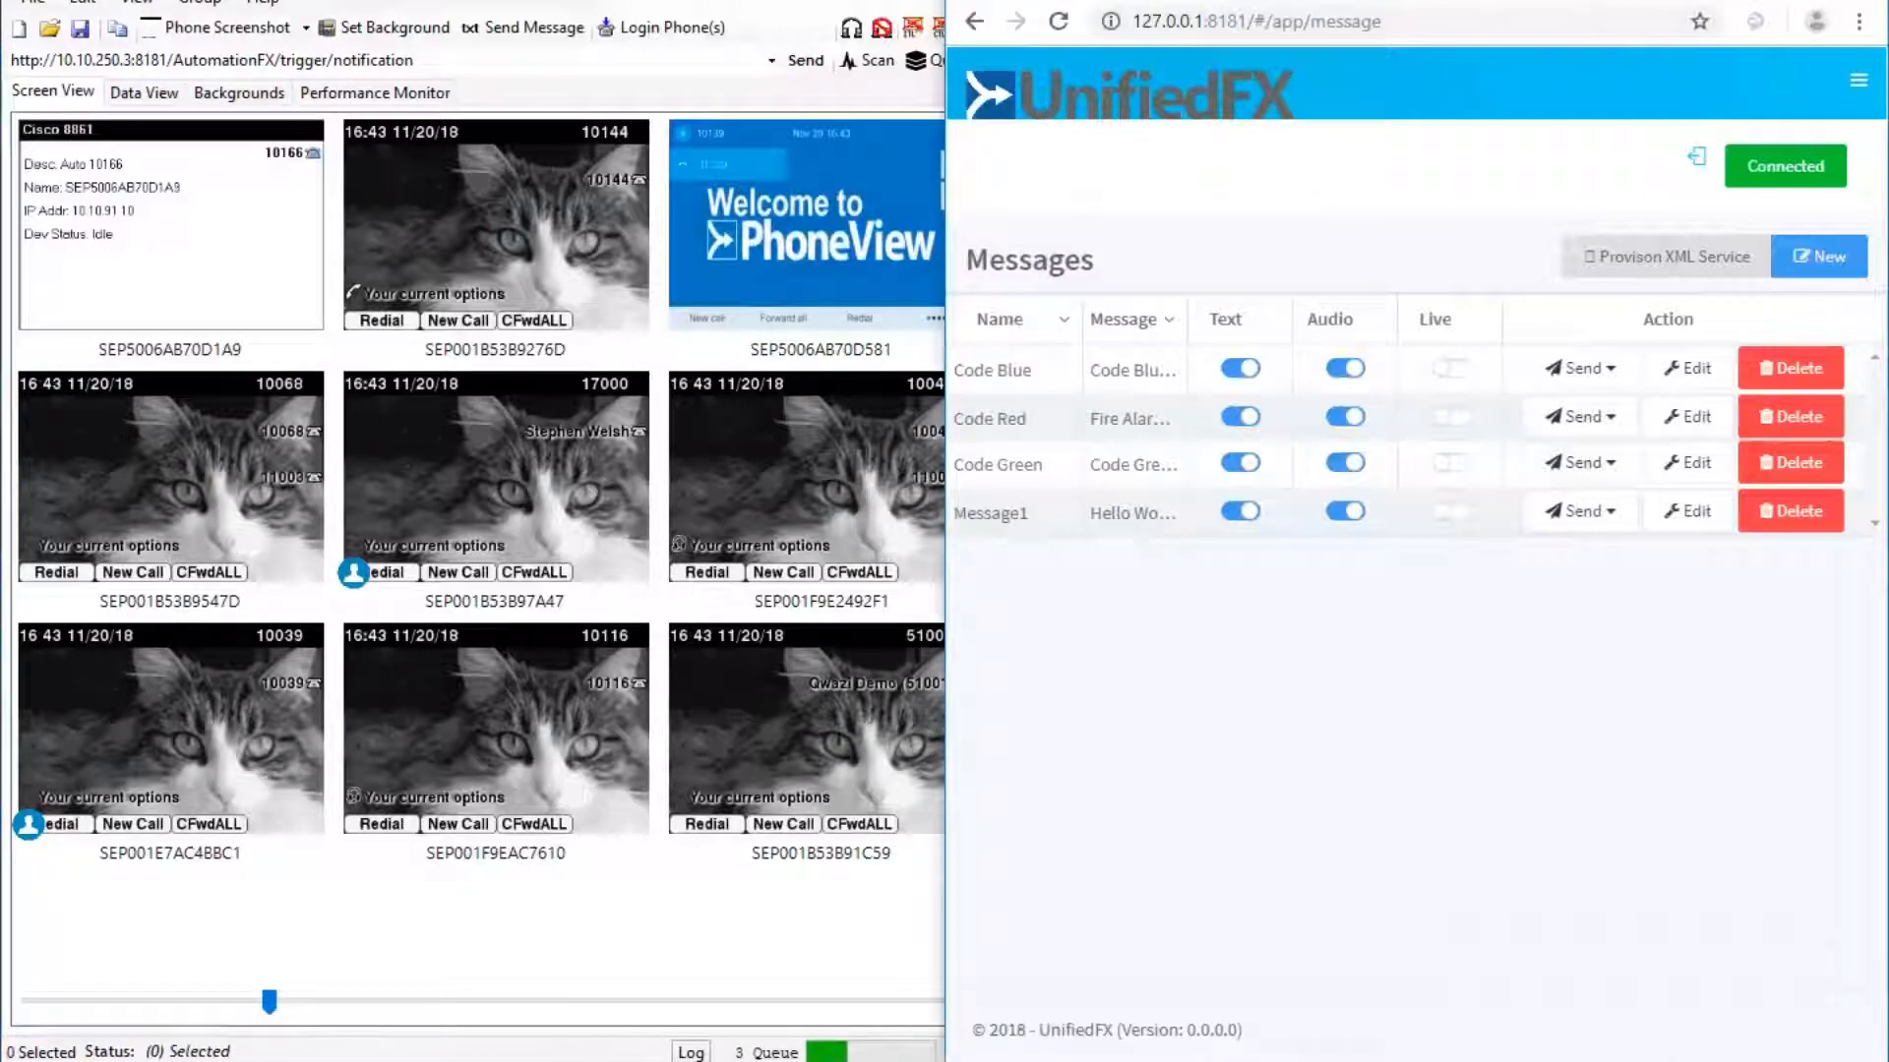
In a new tab, go to the 10.10.100.211 server and log in to CUCM Administration as administrator.
key(ctrl+t)
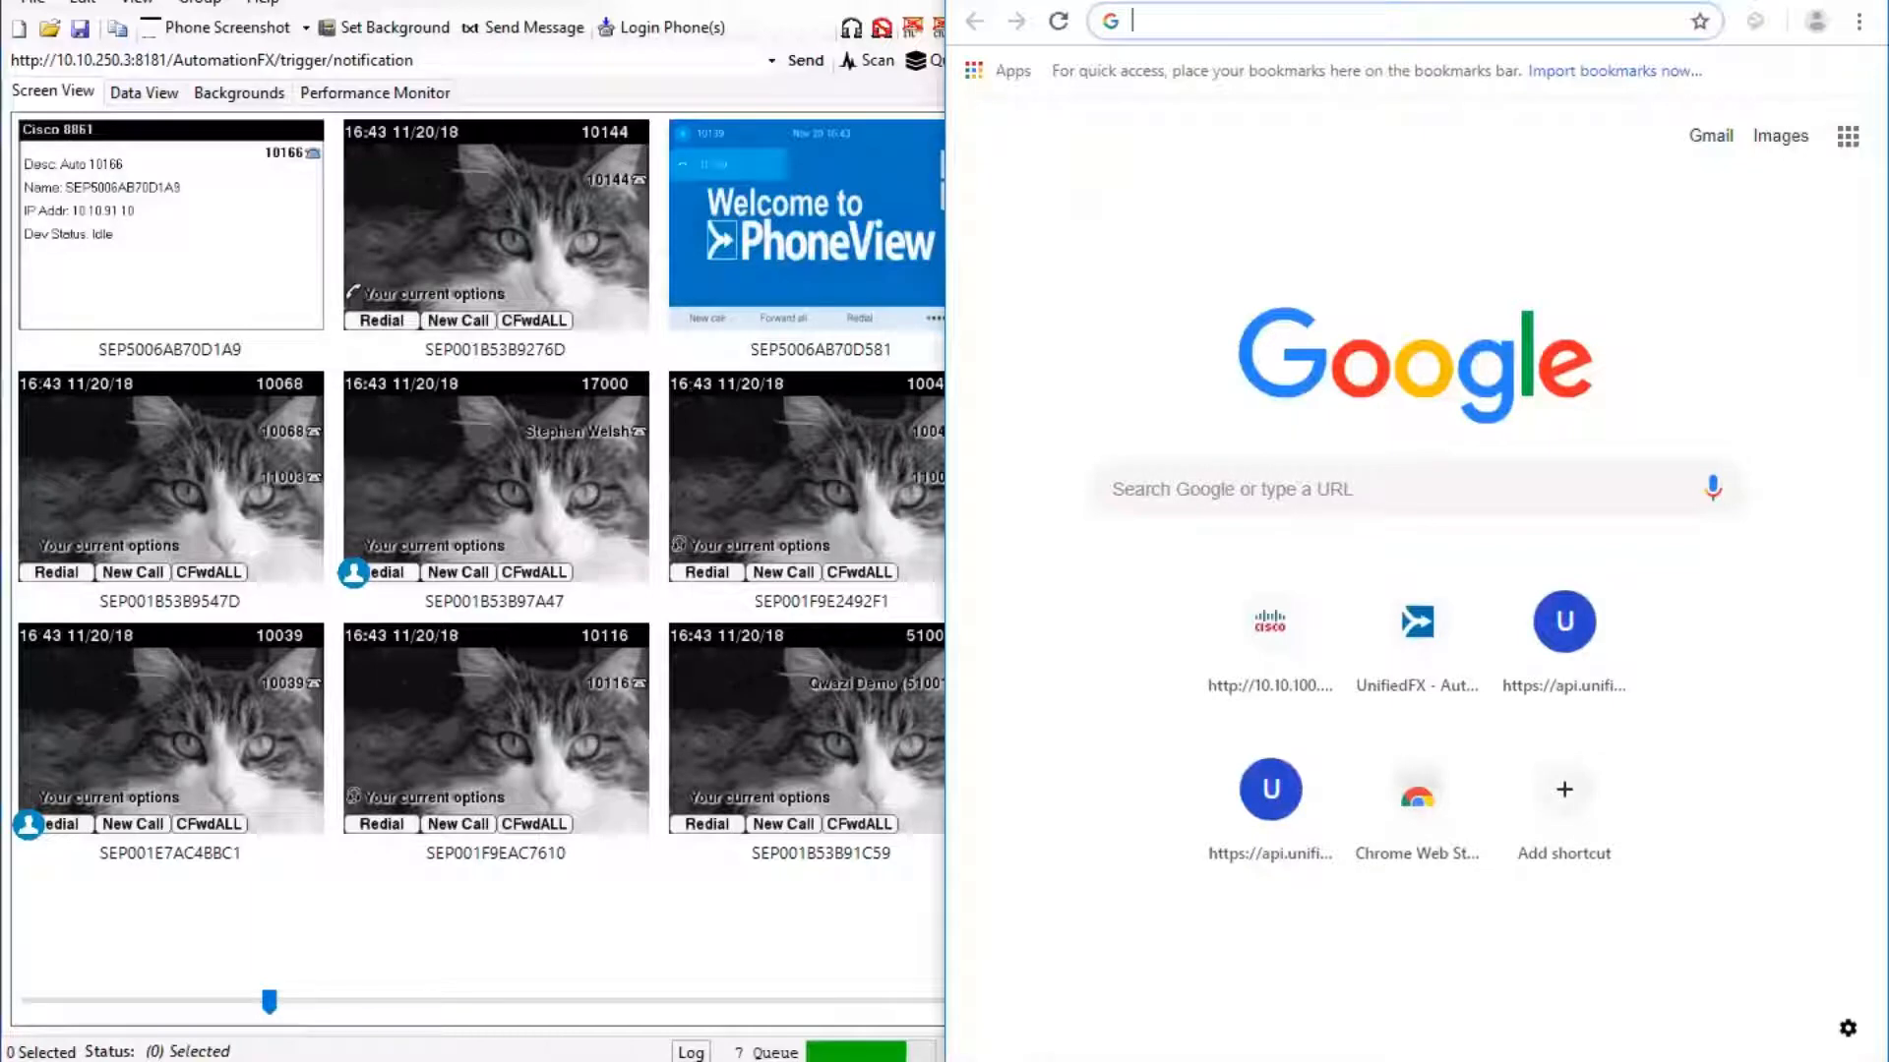
key(ctrl+w)
key(ctrl+t)
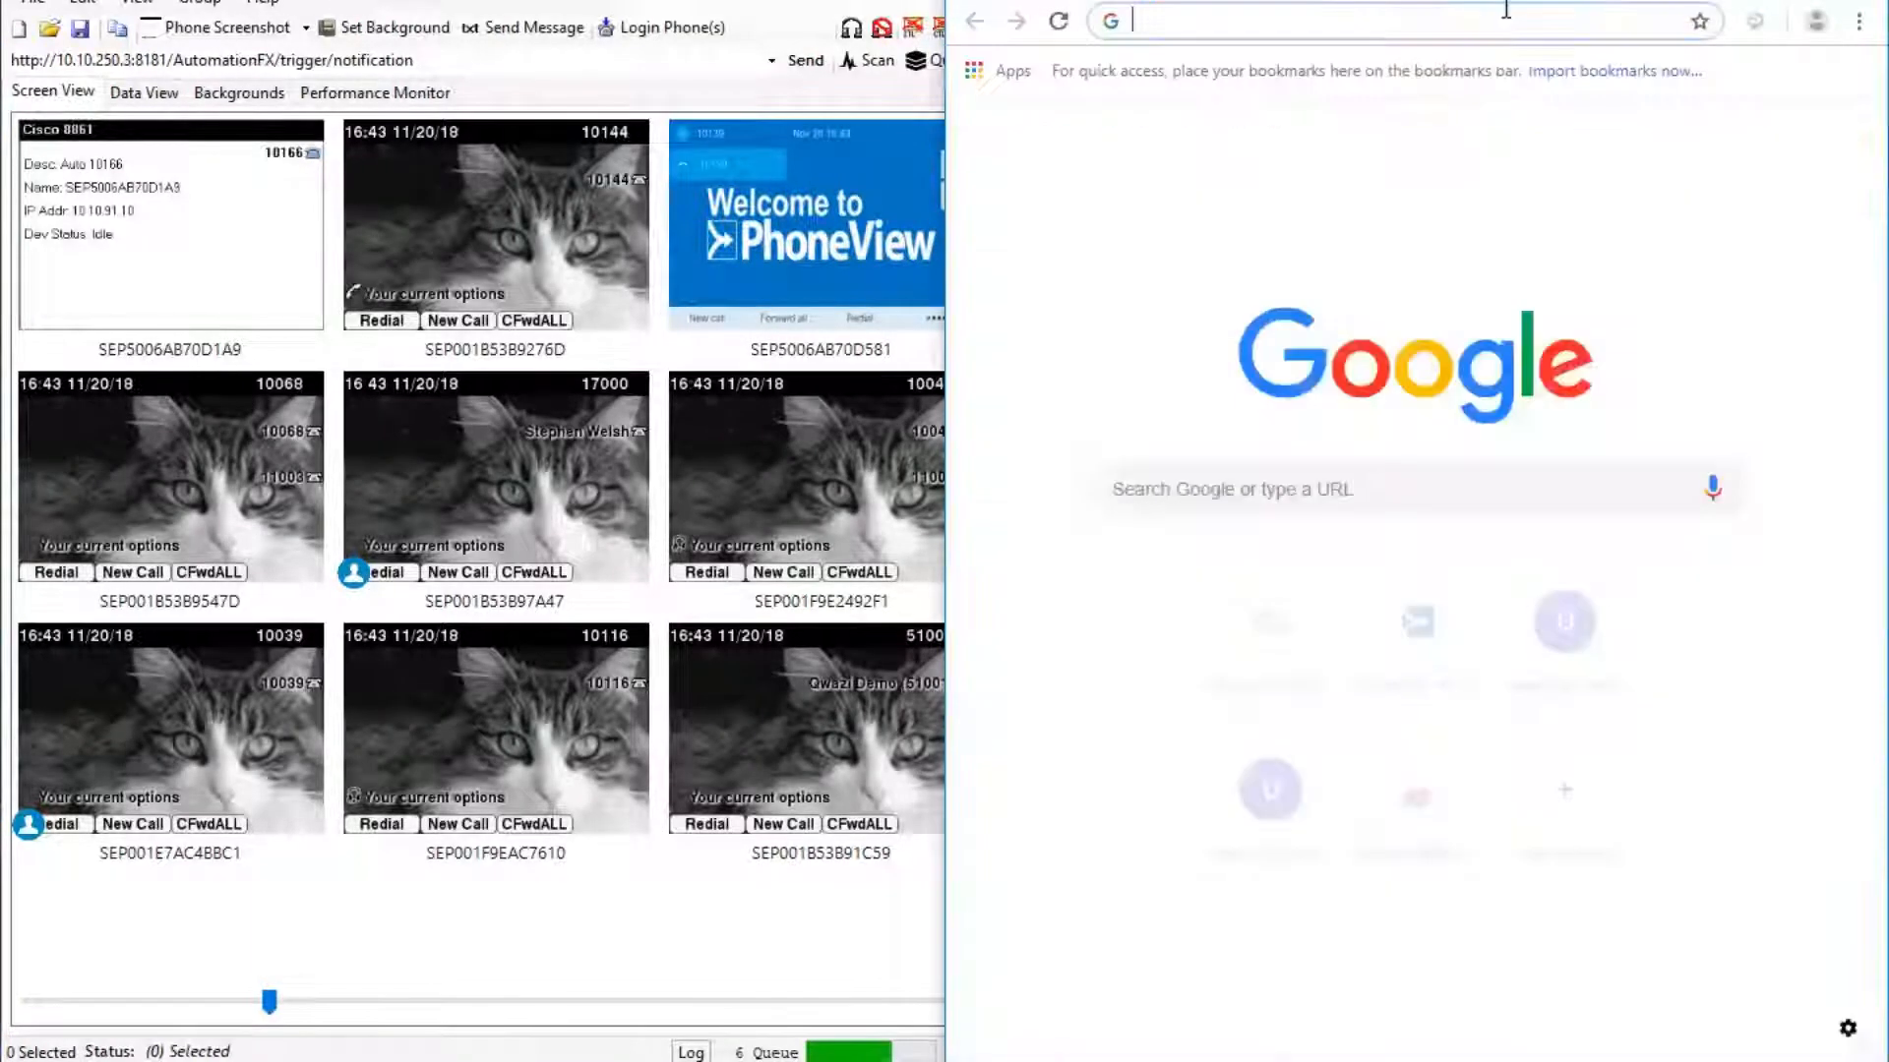
text(10.)
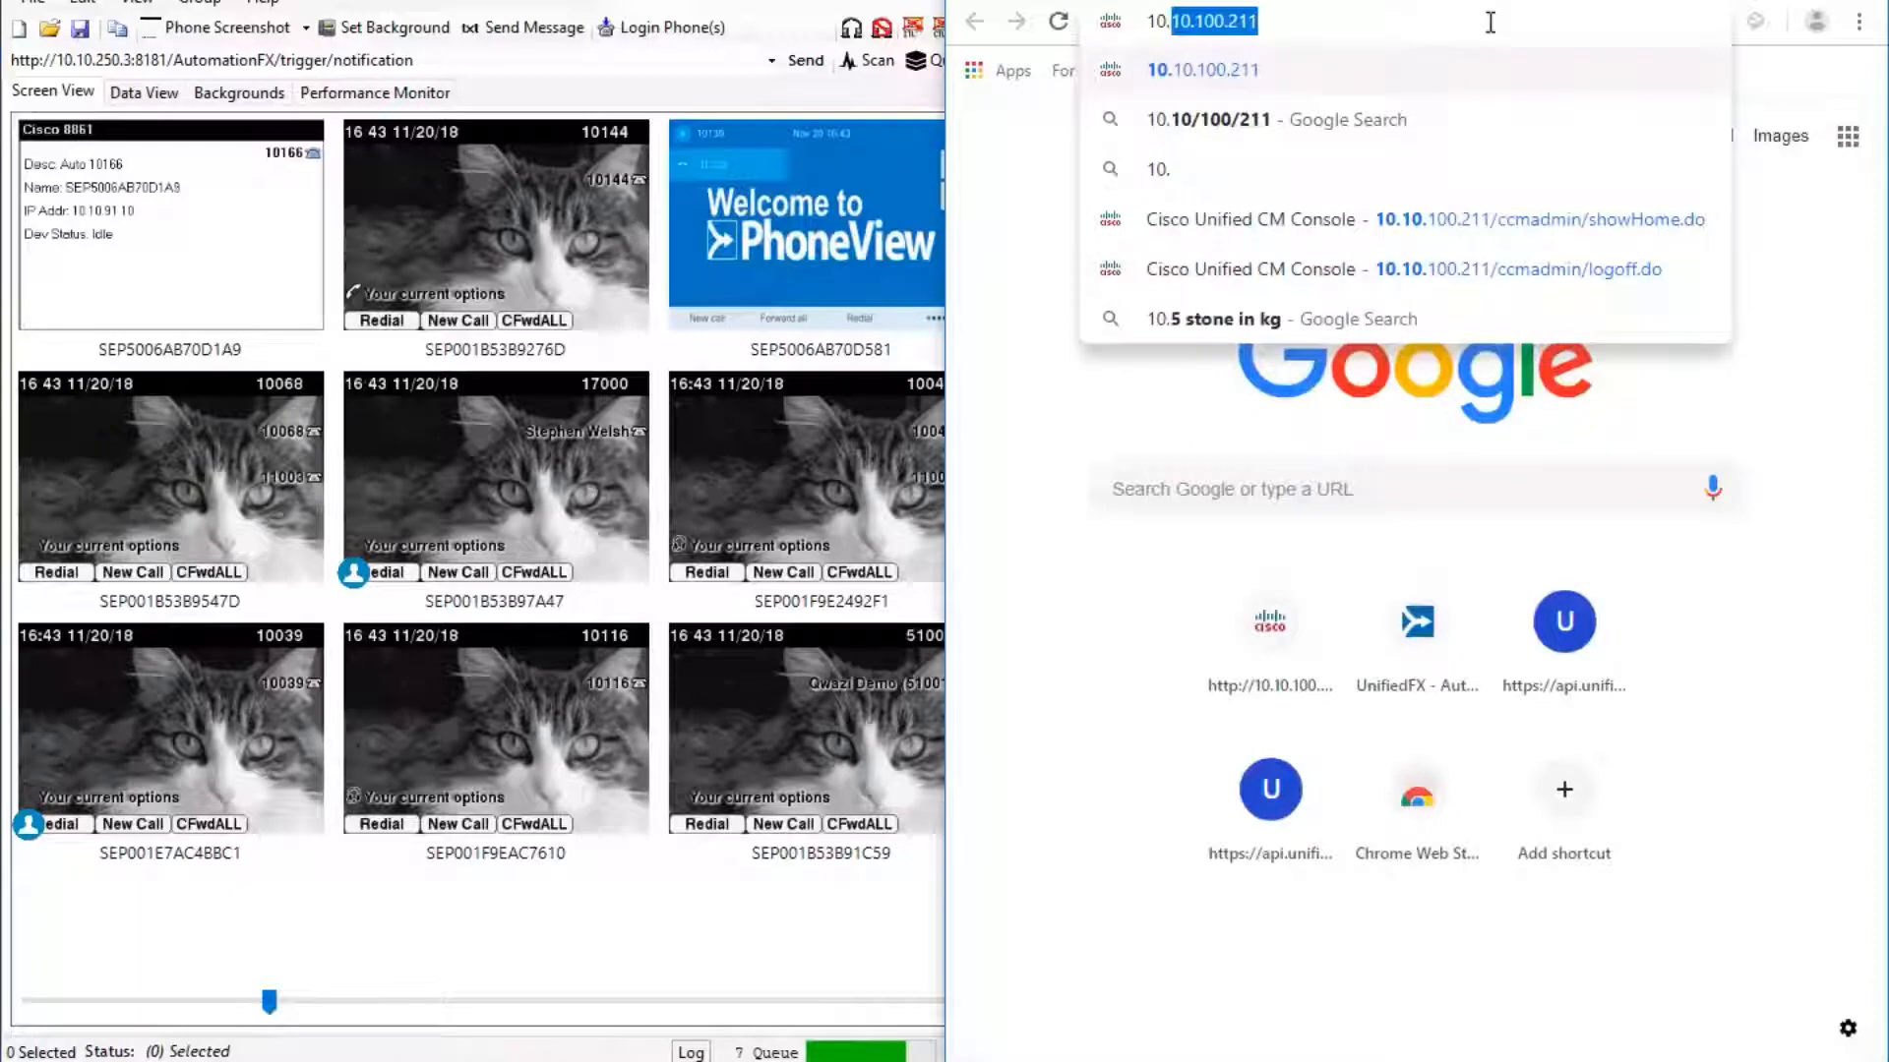
key(Return)
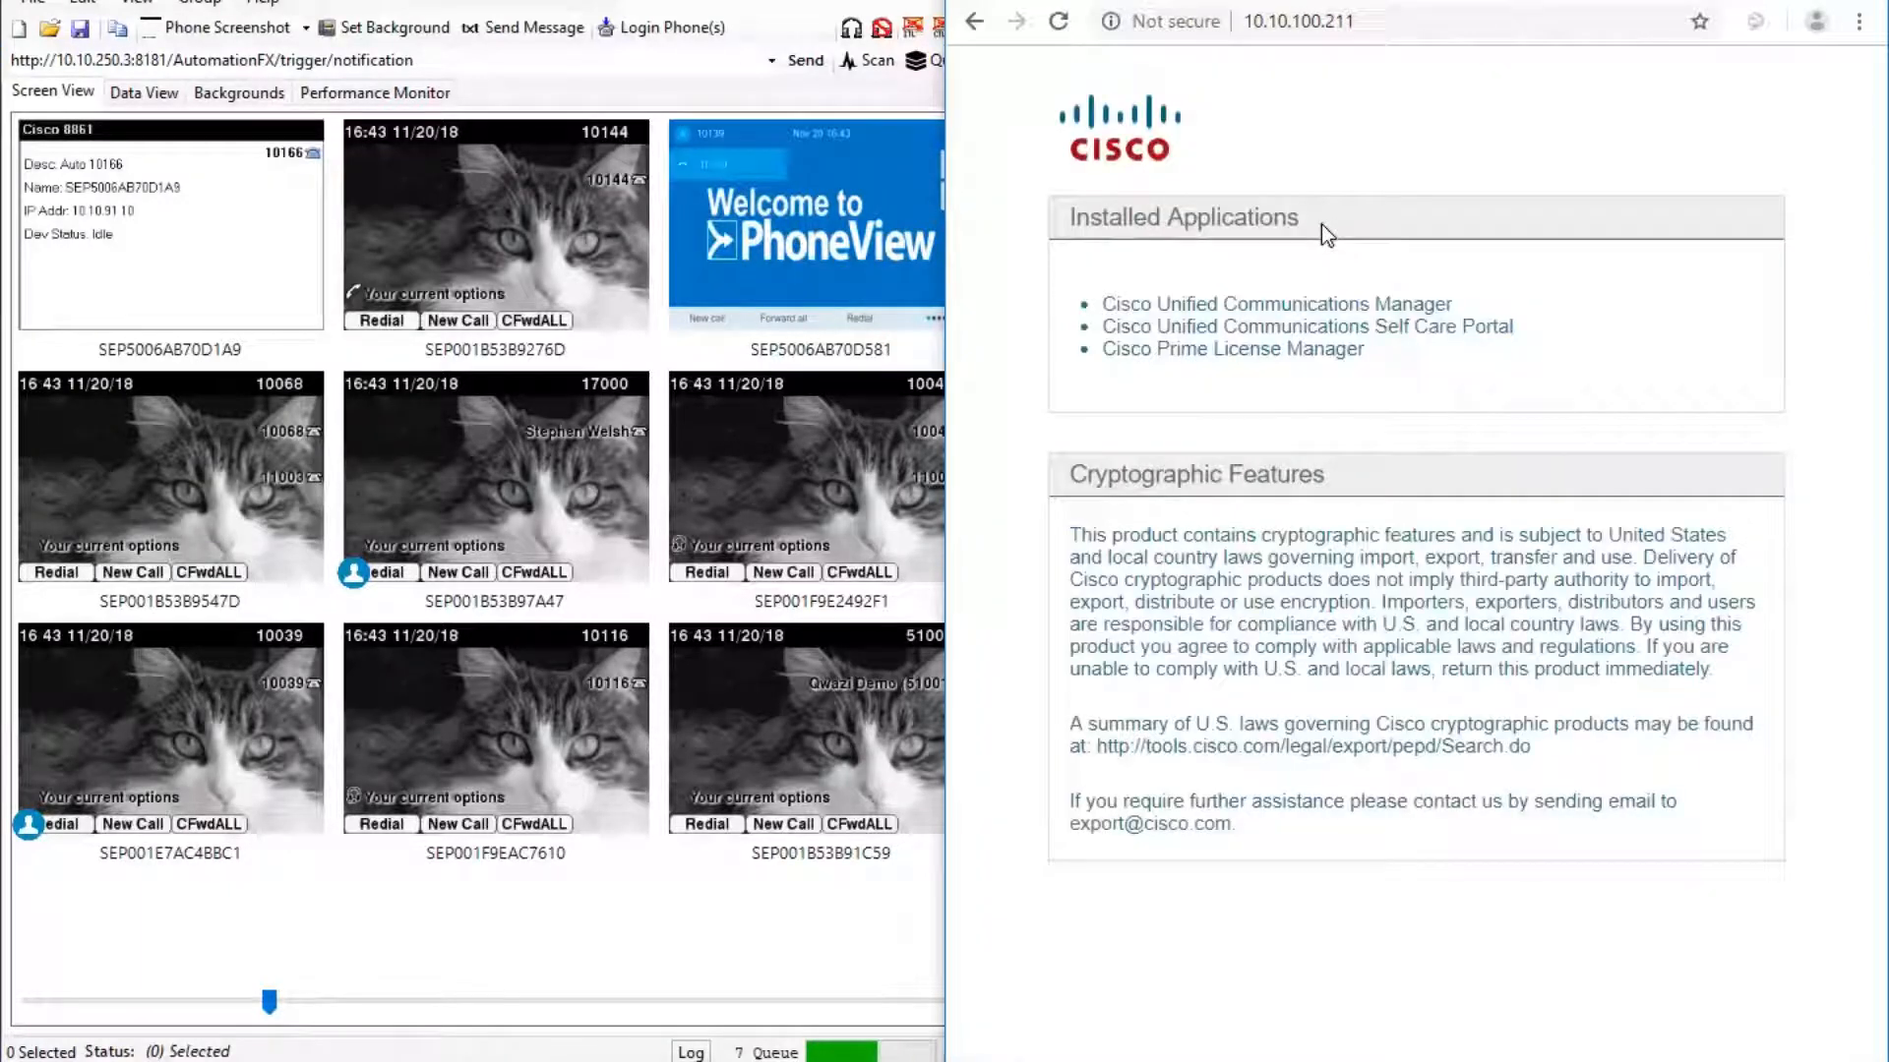
click(1294, 305)
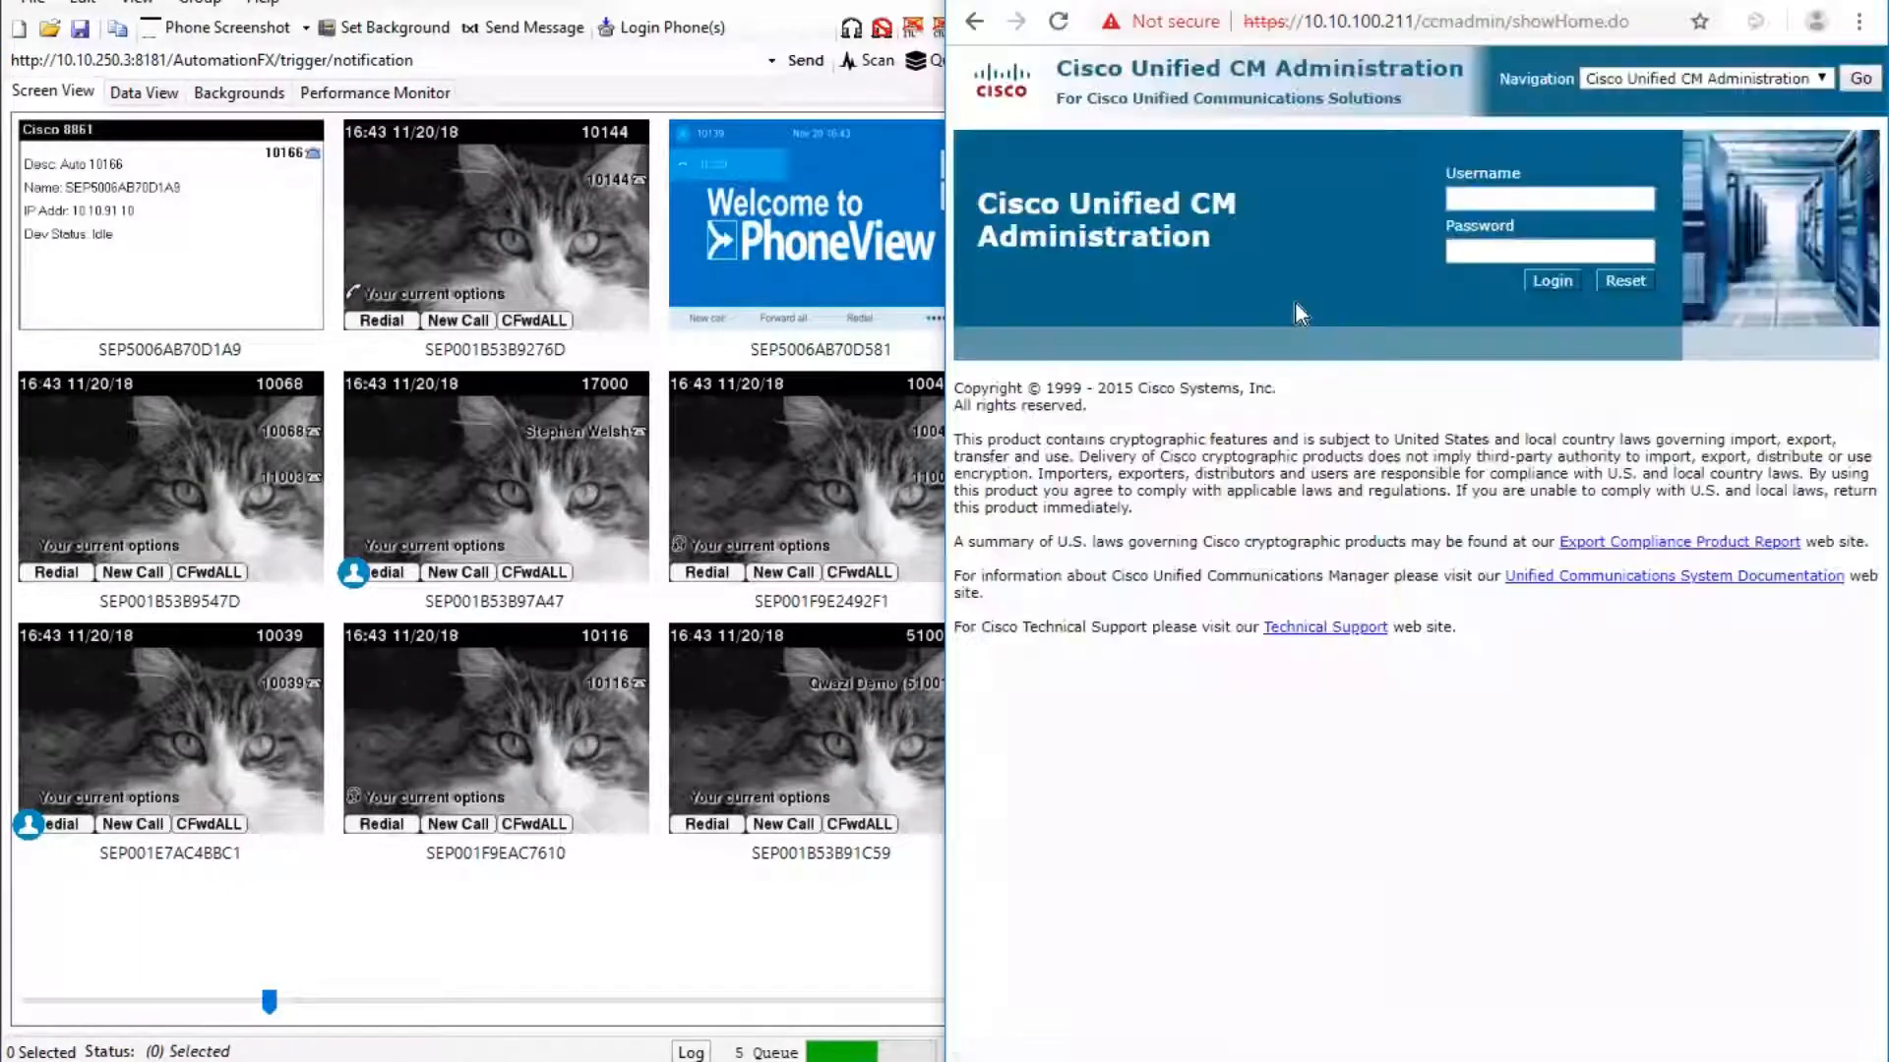
text(admin)
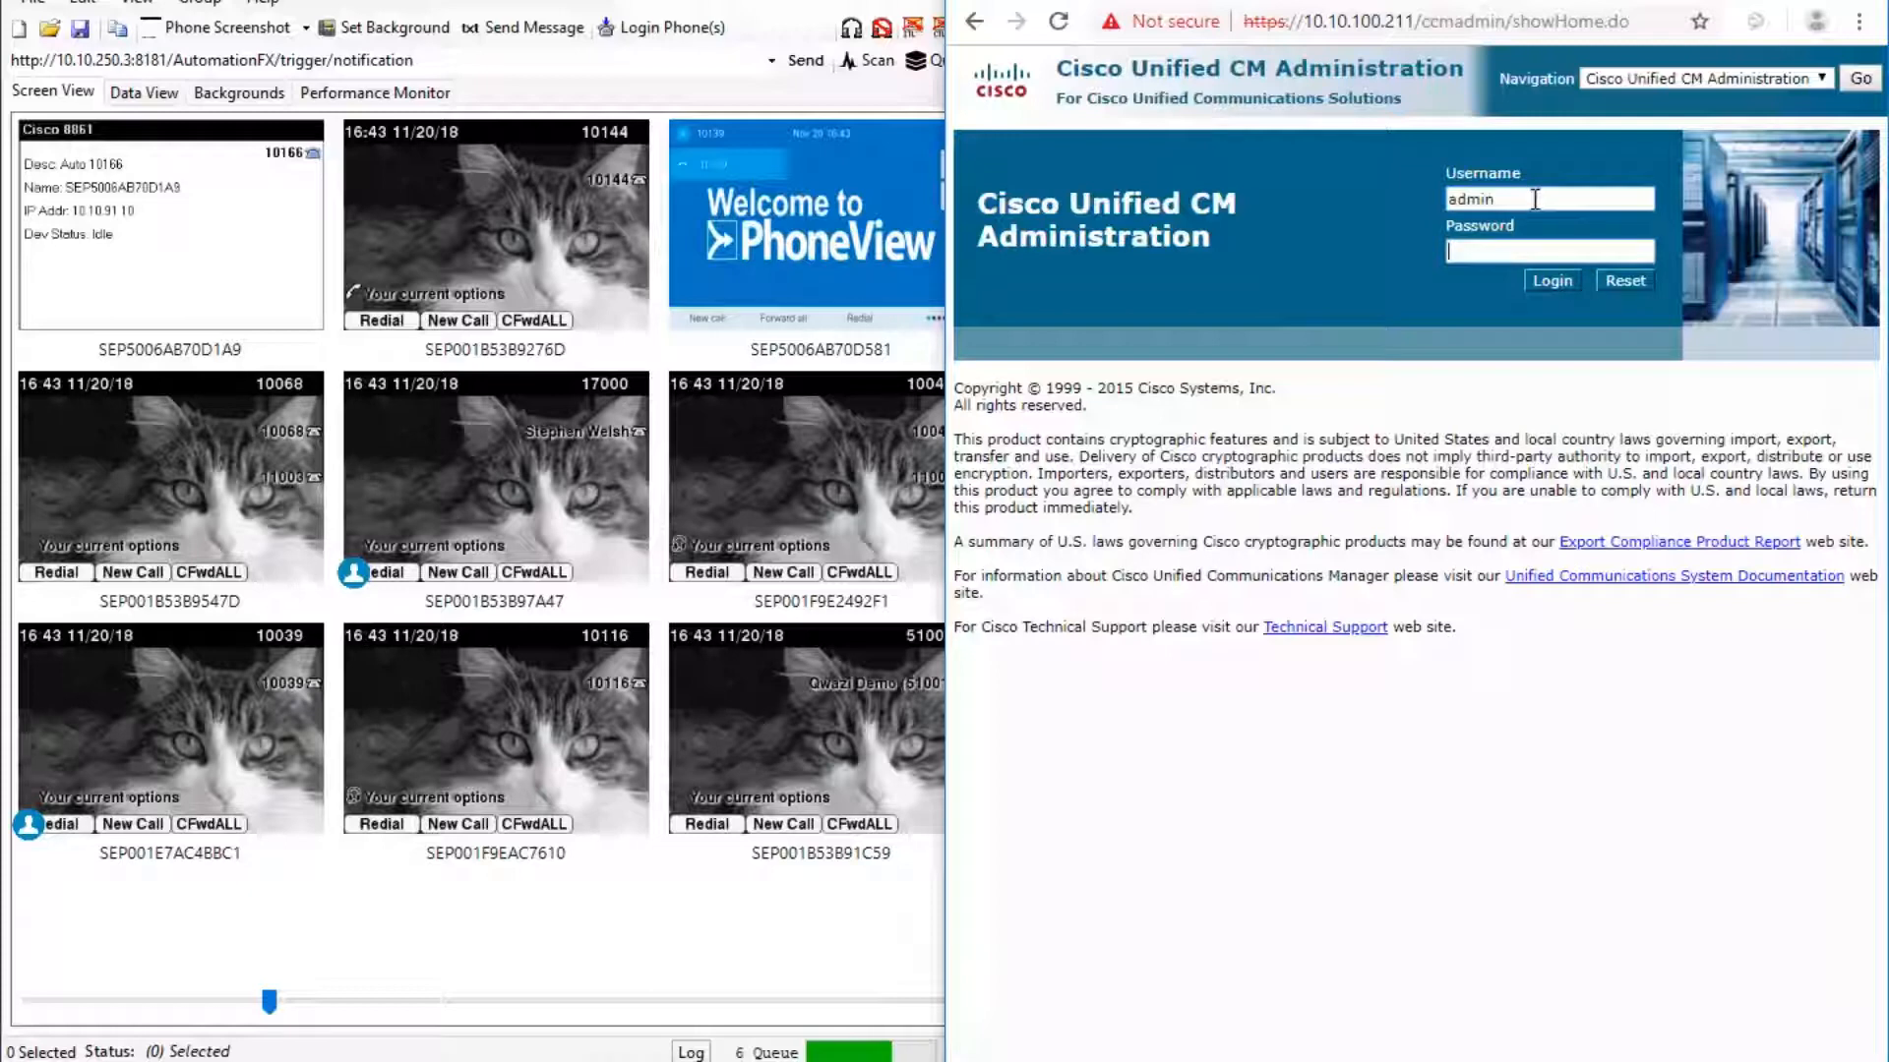
key(Tab)
text(cisco123)
key(Return)
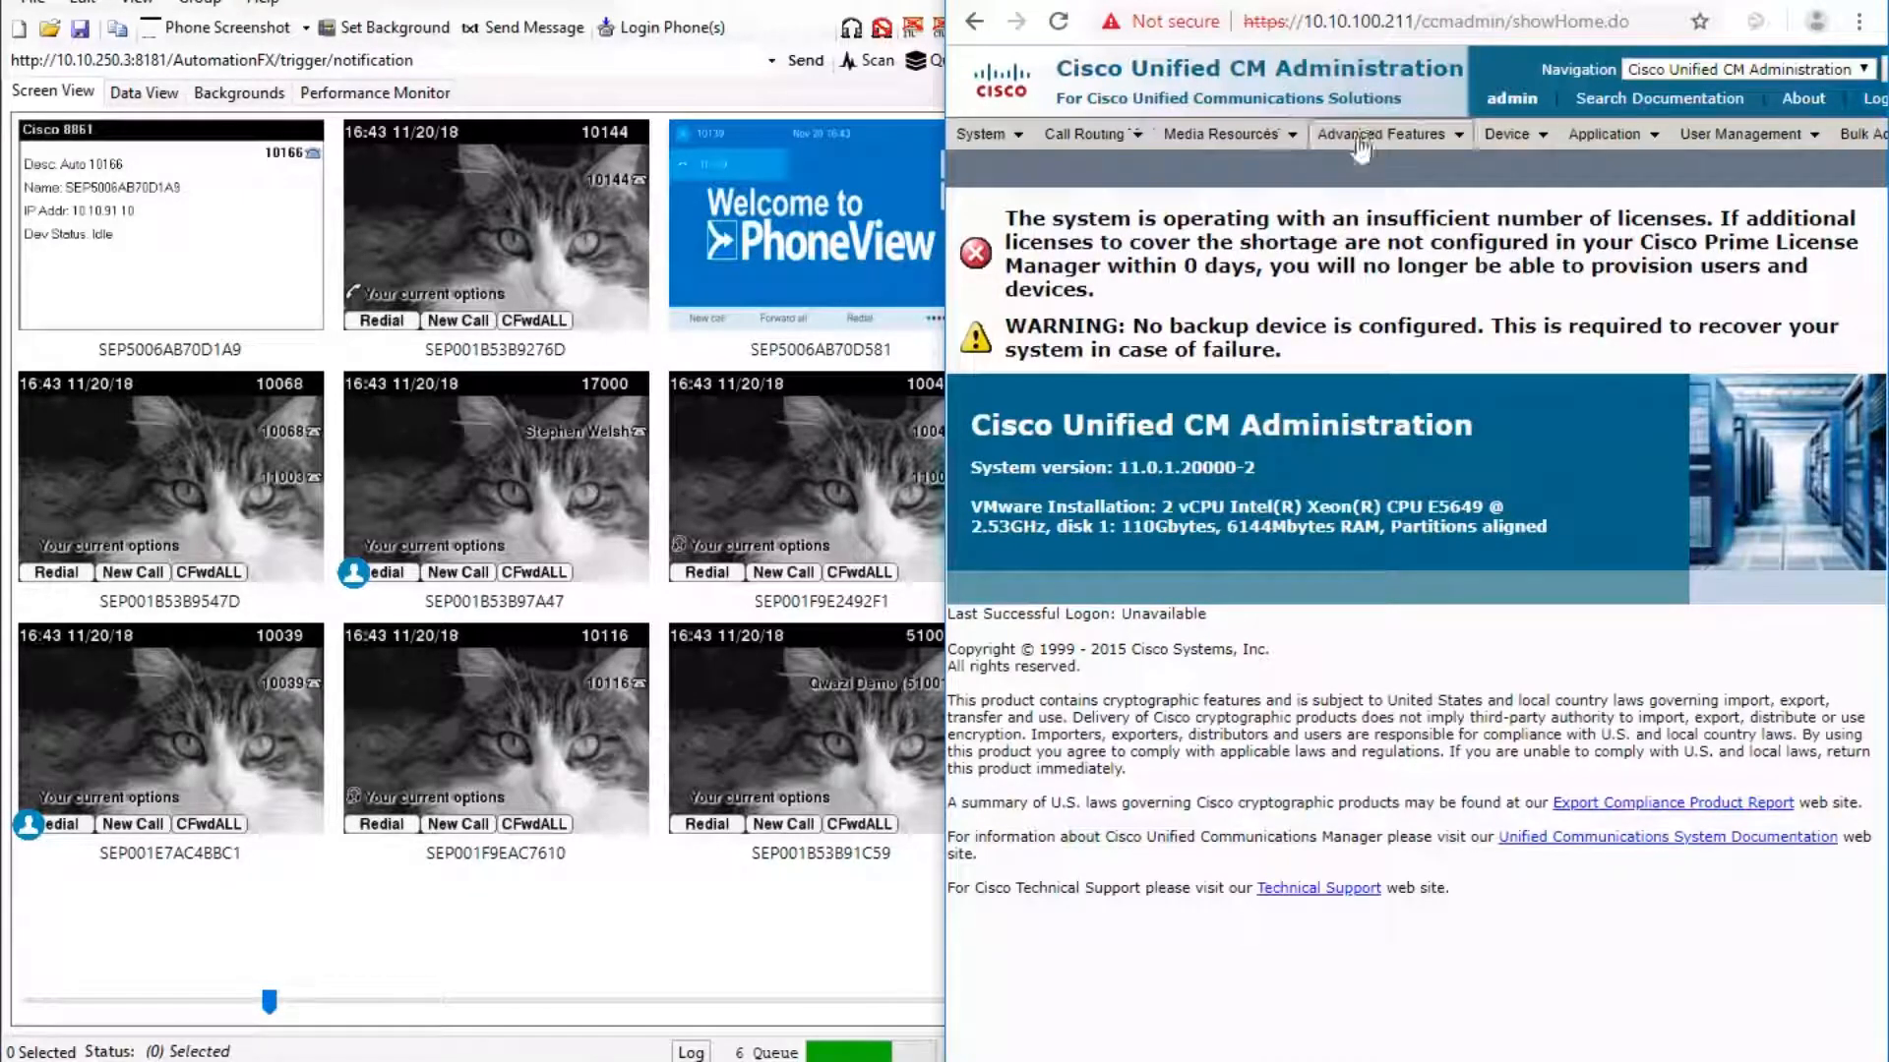
Search Device Settings > Phone Services for NotificationFX, which returns 0 records.
mouse_move(1362, 146)
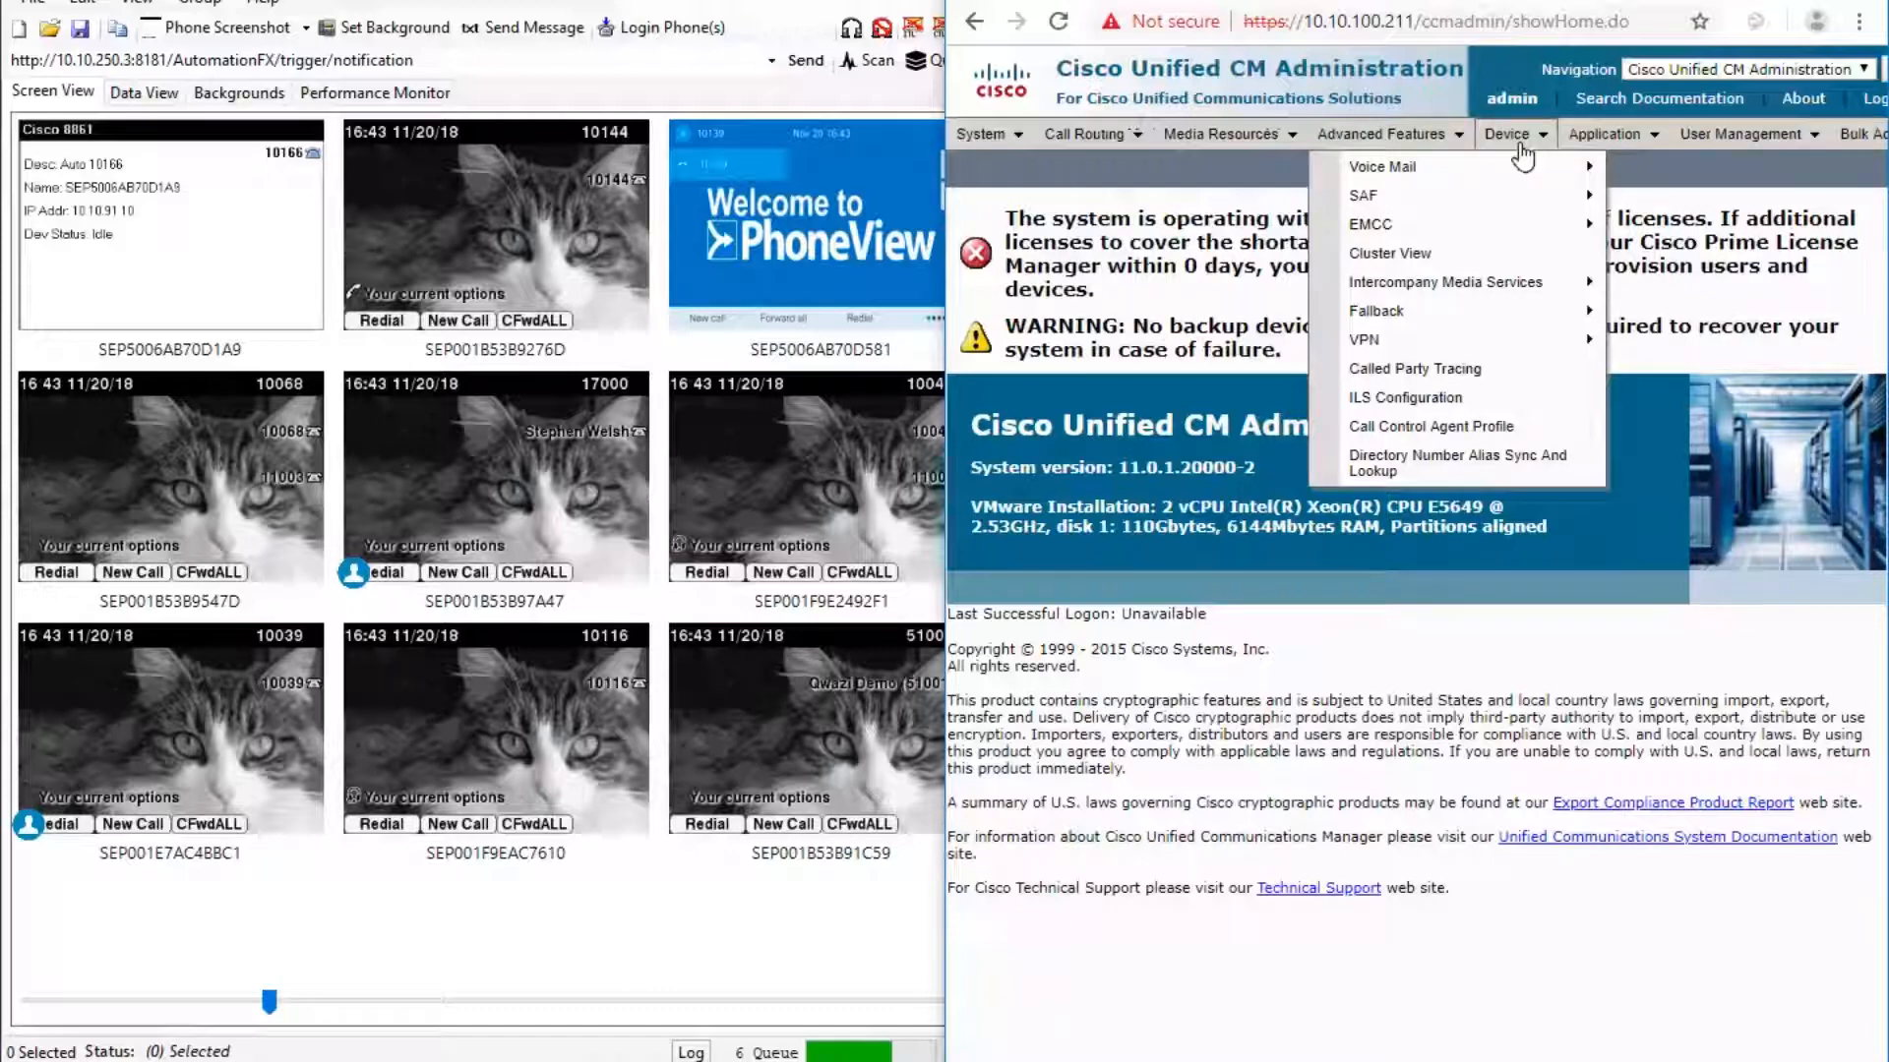
mouse_move(1522, 156)
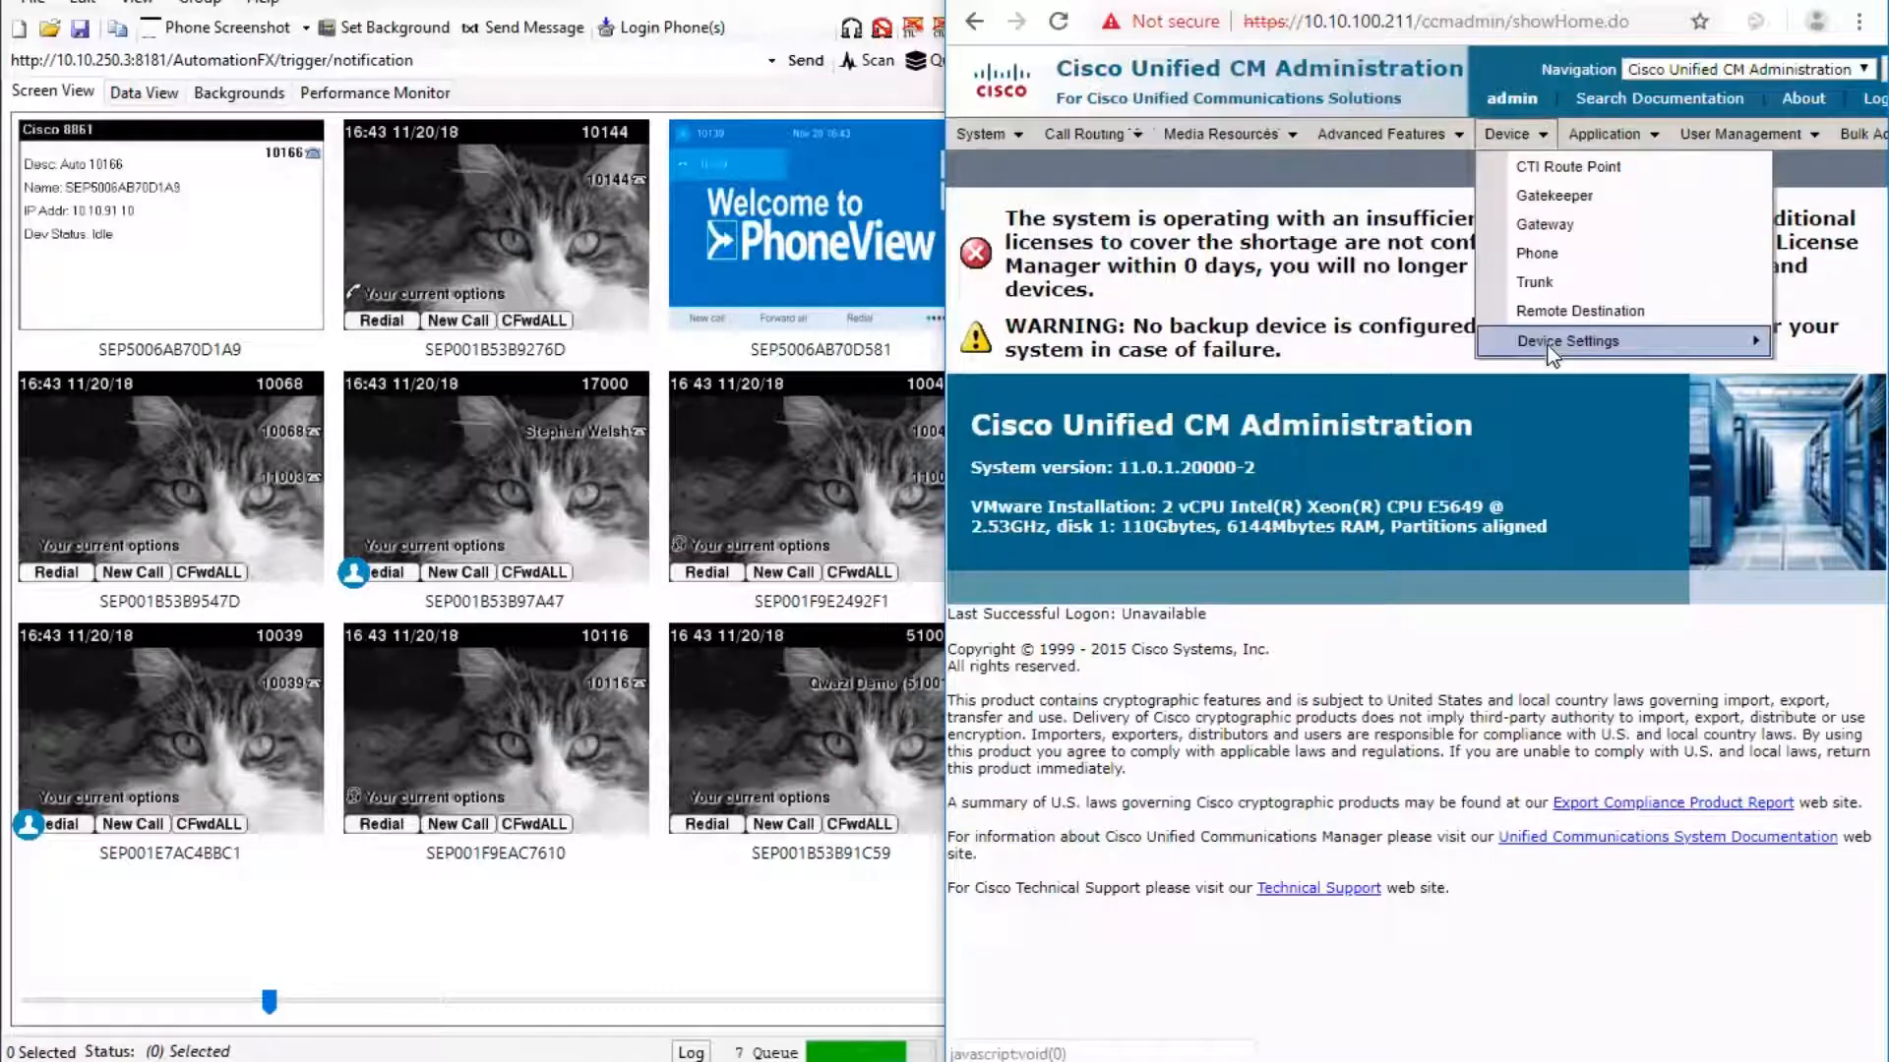
mouse_move(1549, 345)
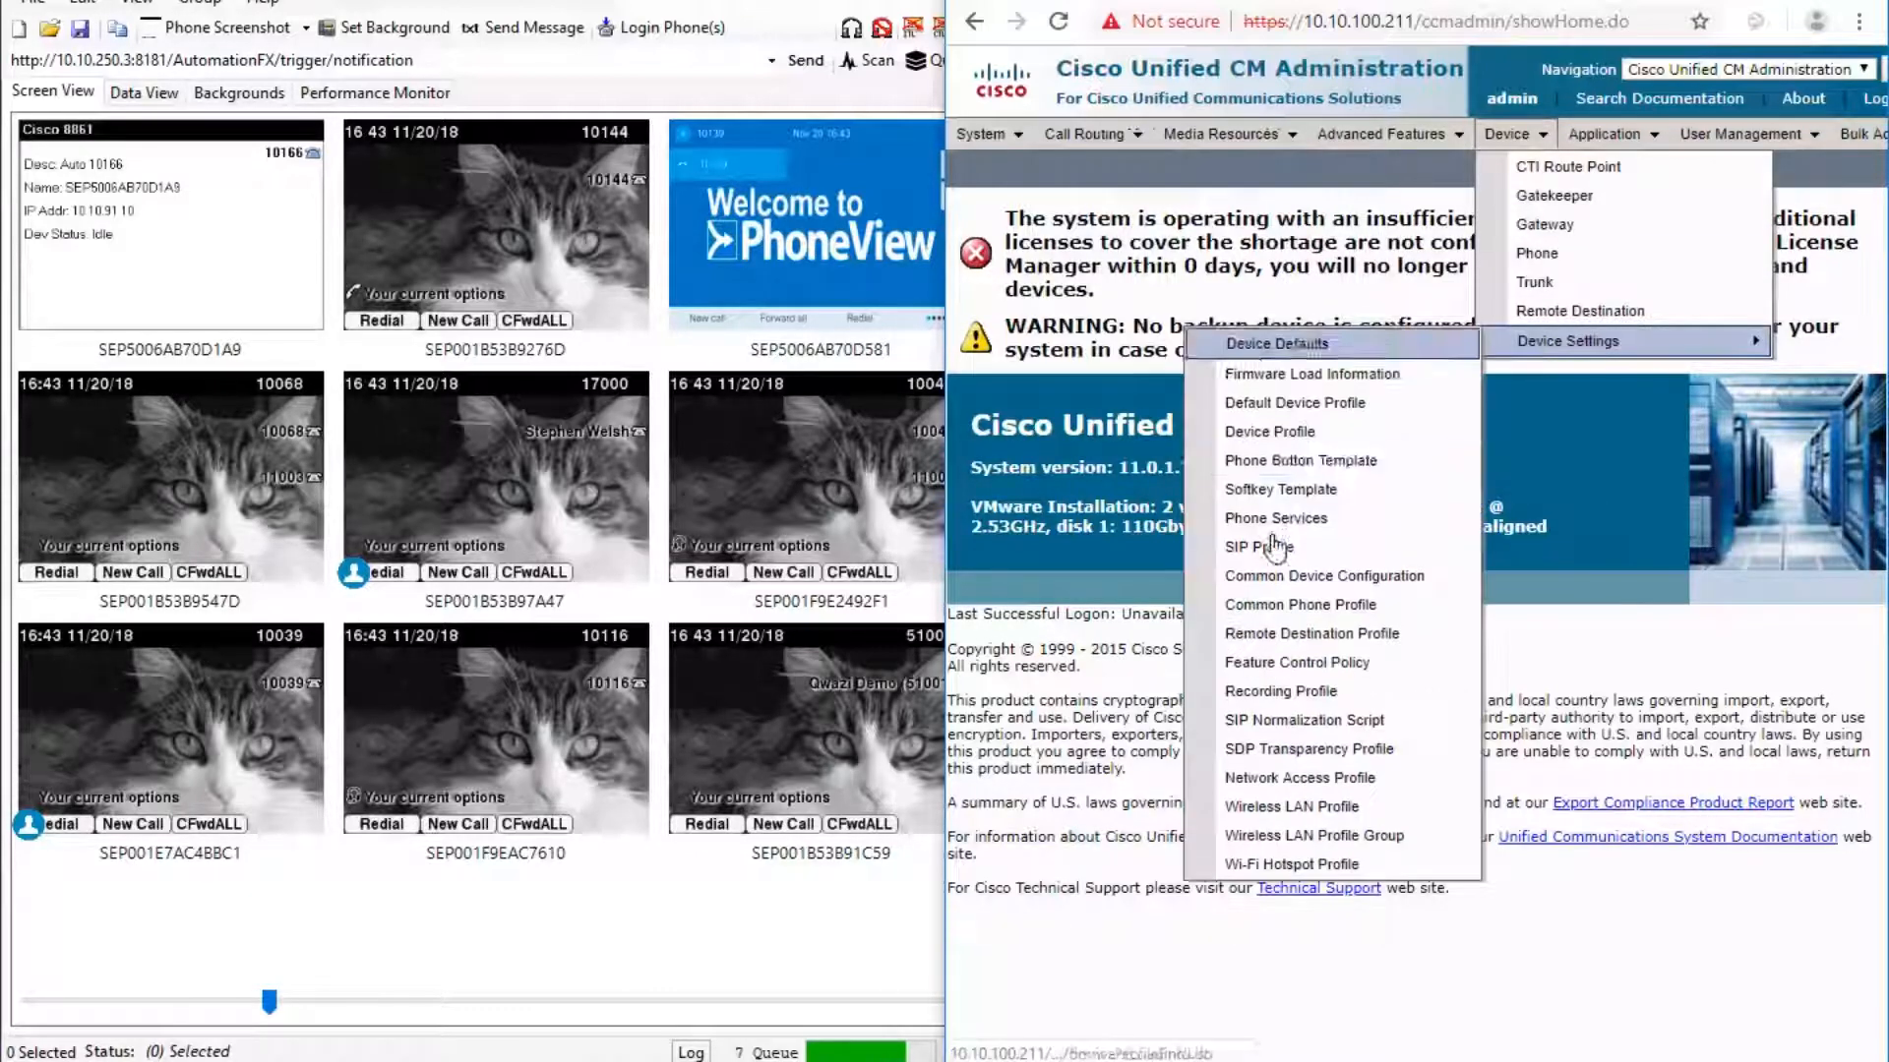
click(1288, 526)
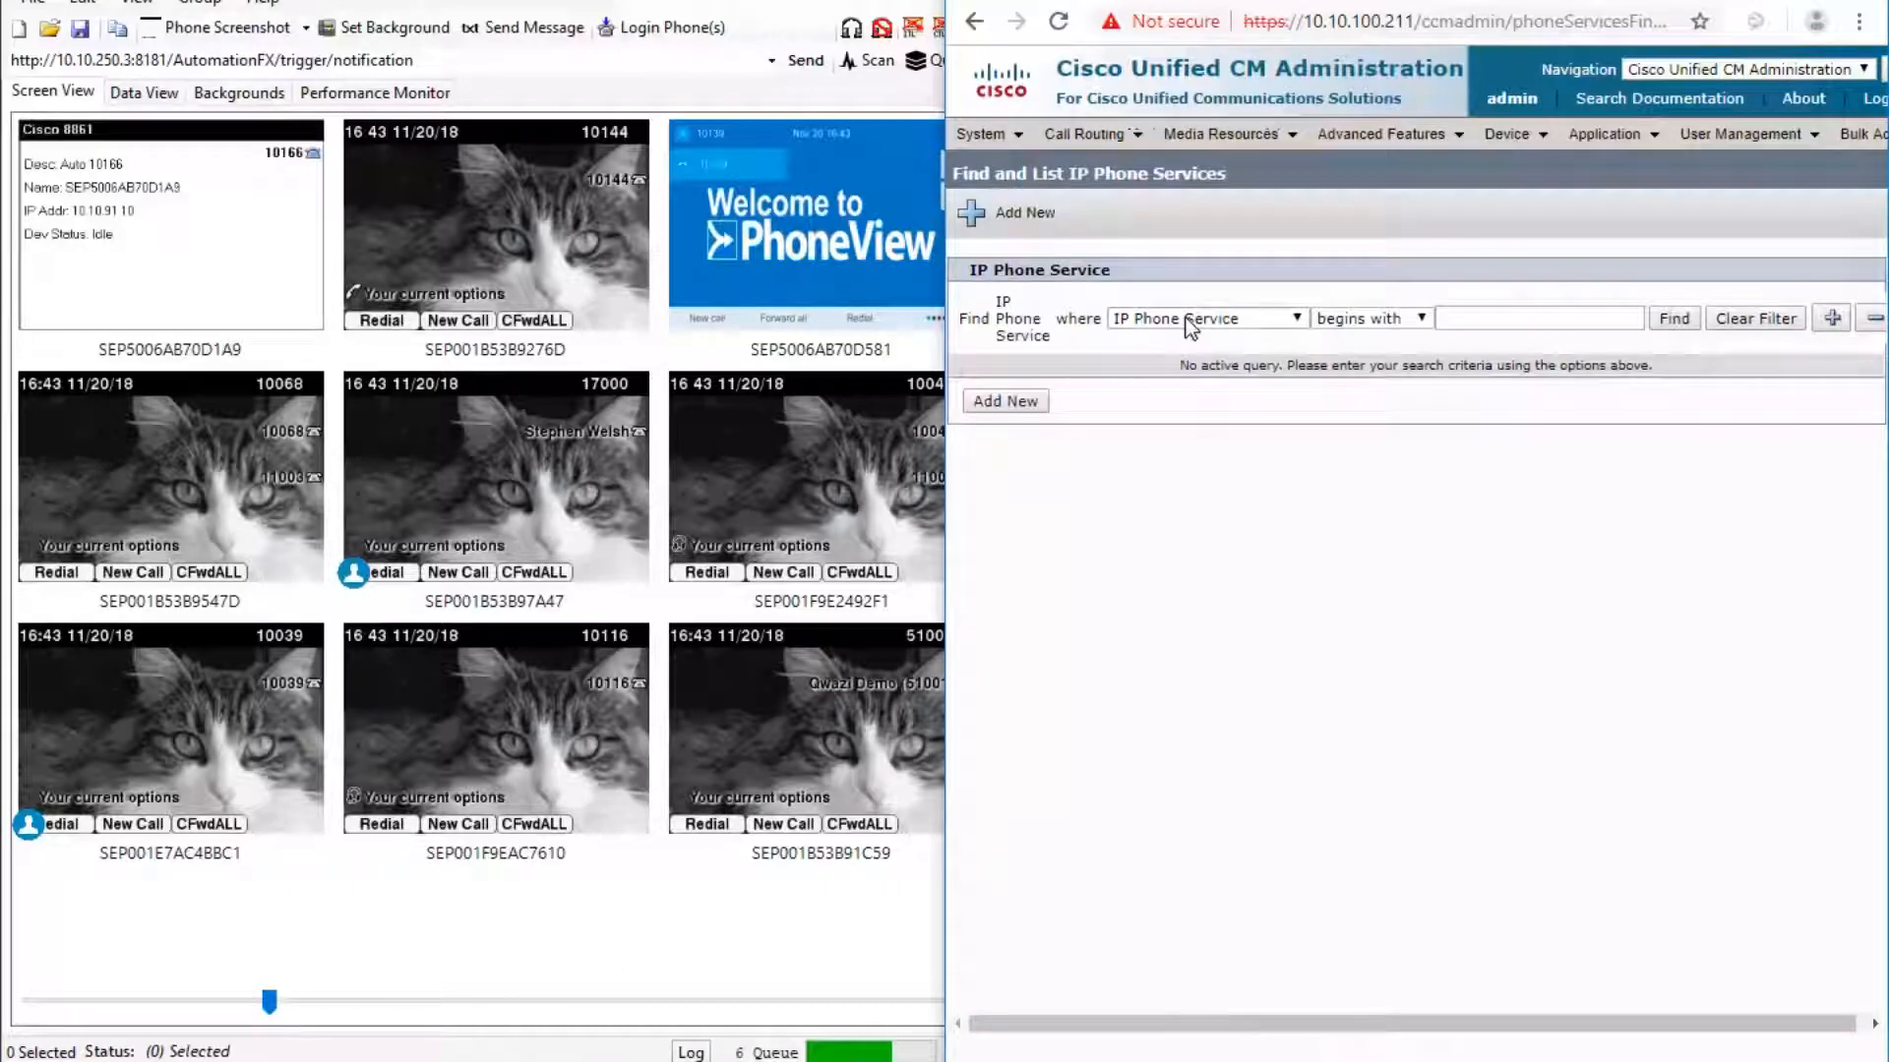
click(1470, 326)
text(NotificationFX)
click(1672, 319)
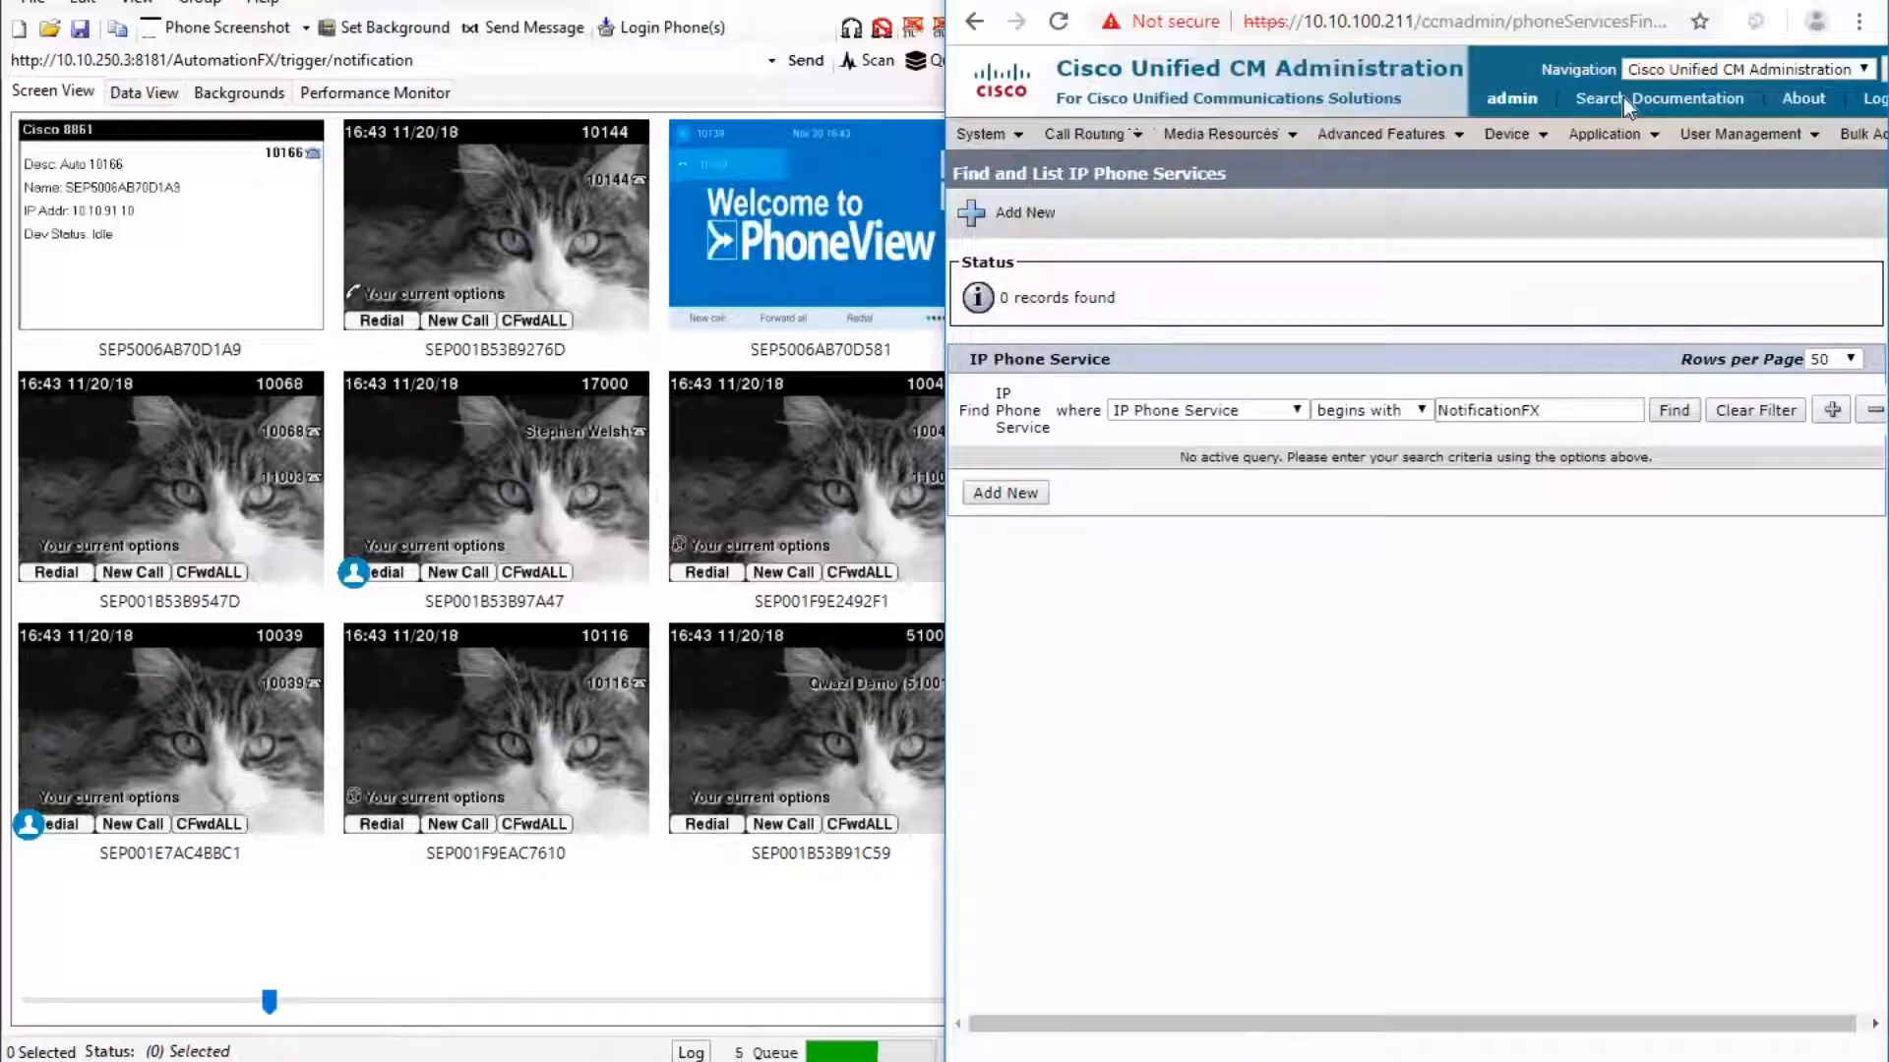
Provision an XML service renamed NotificationFX-Demo on cluster UCM11, keeping the default URL.
click(1019, 1)
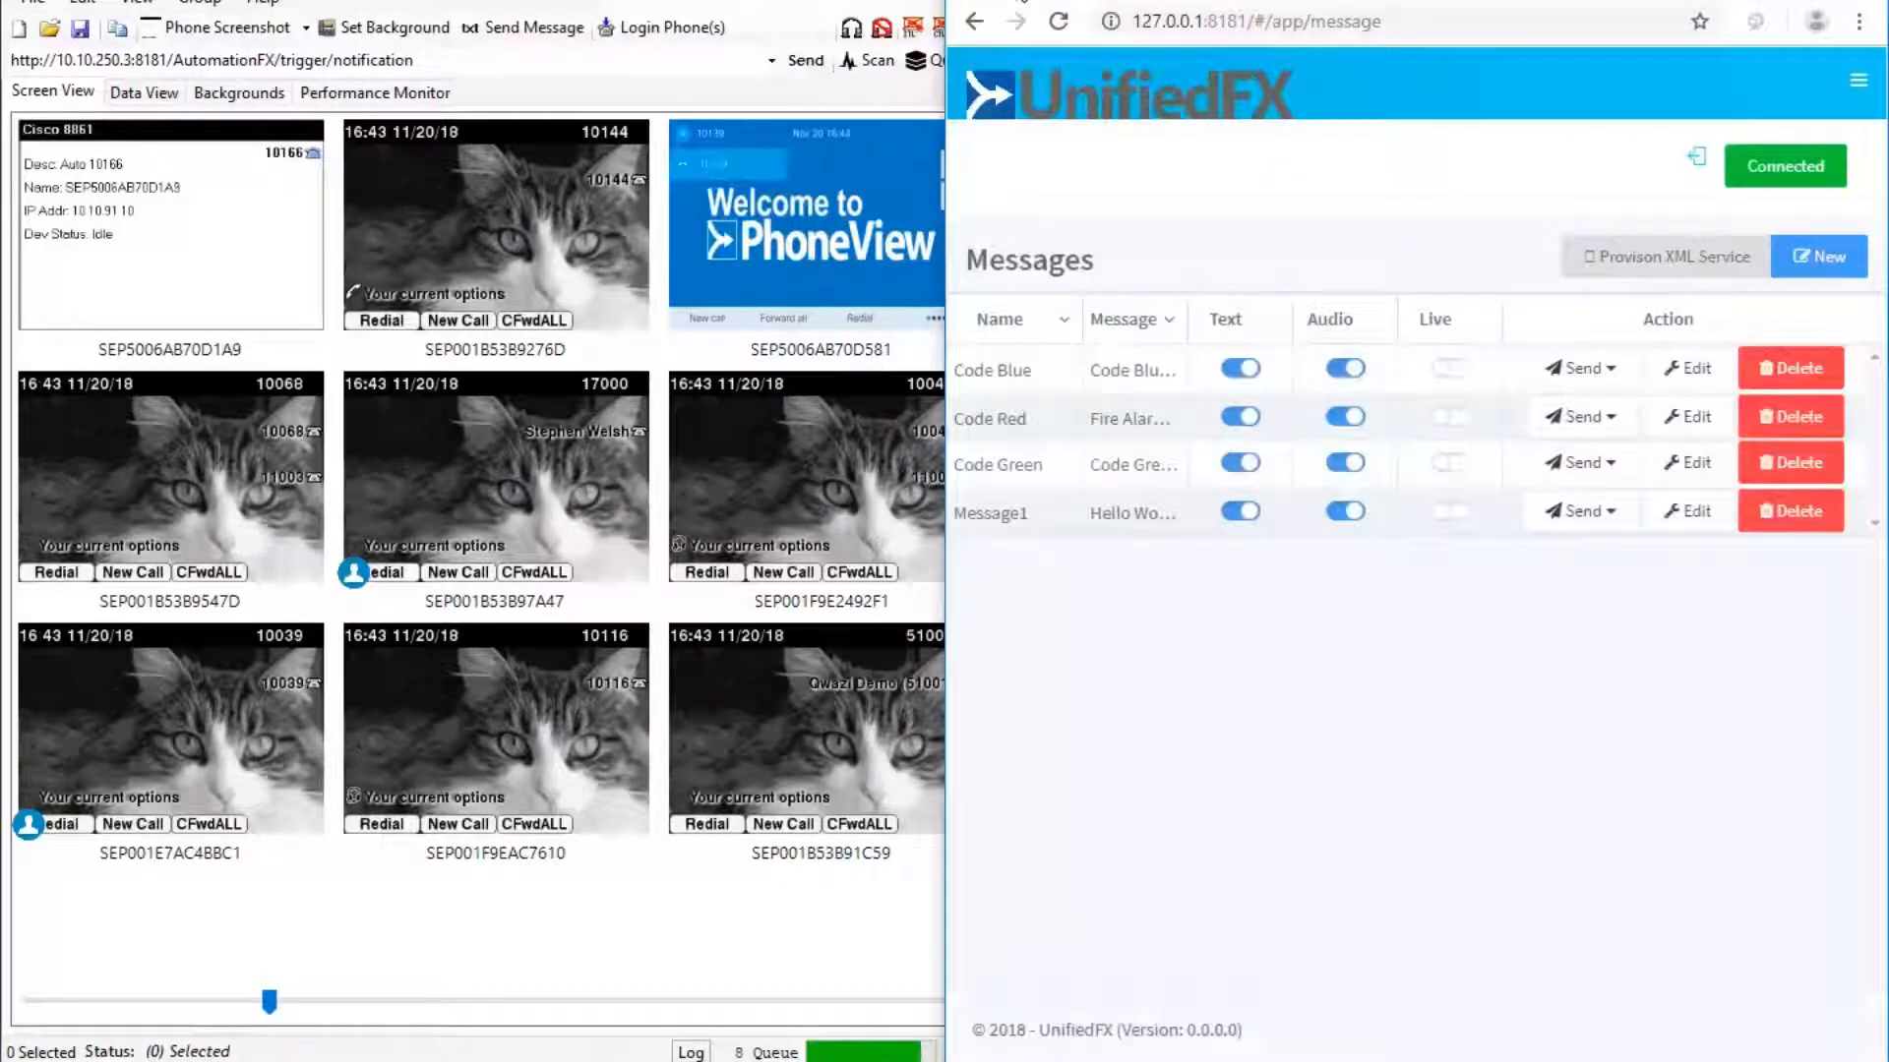
click(1662, 263)
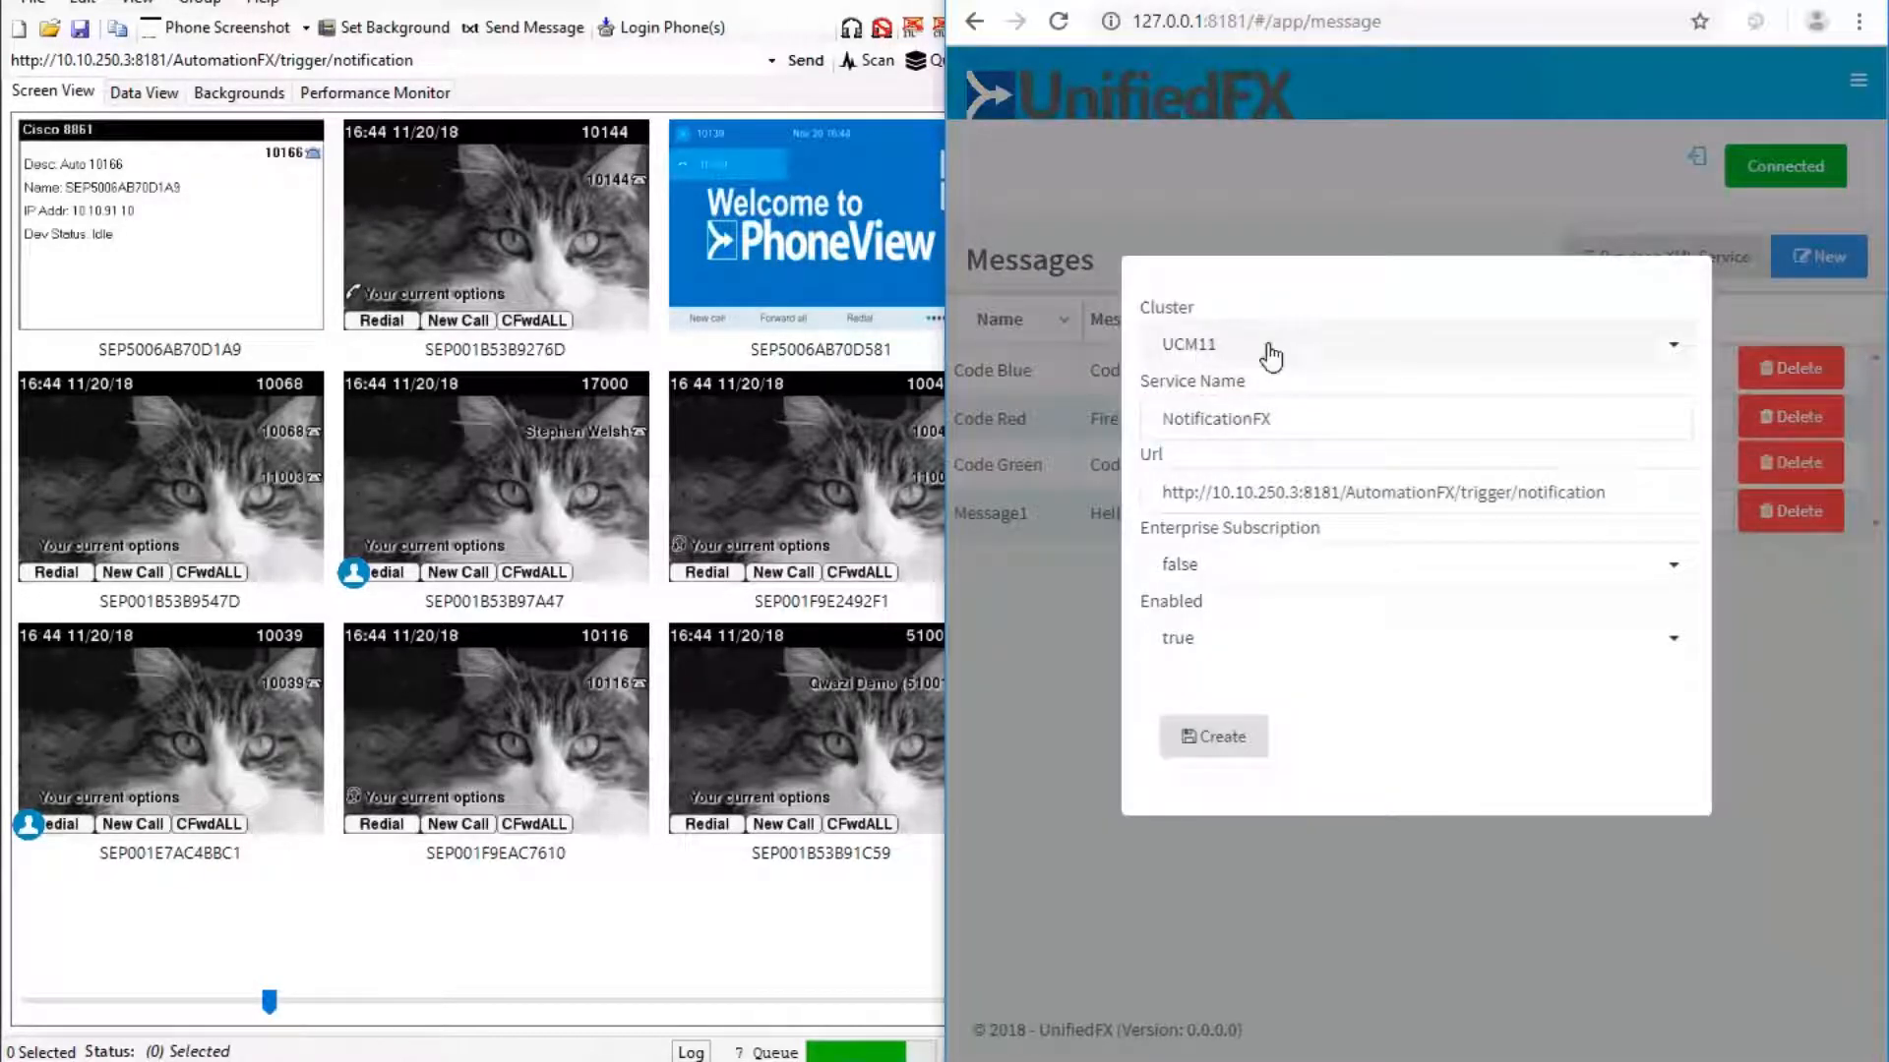
click(1267, 420)
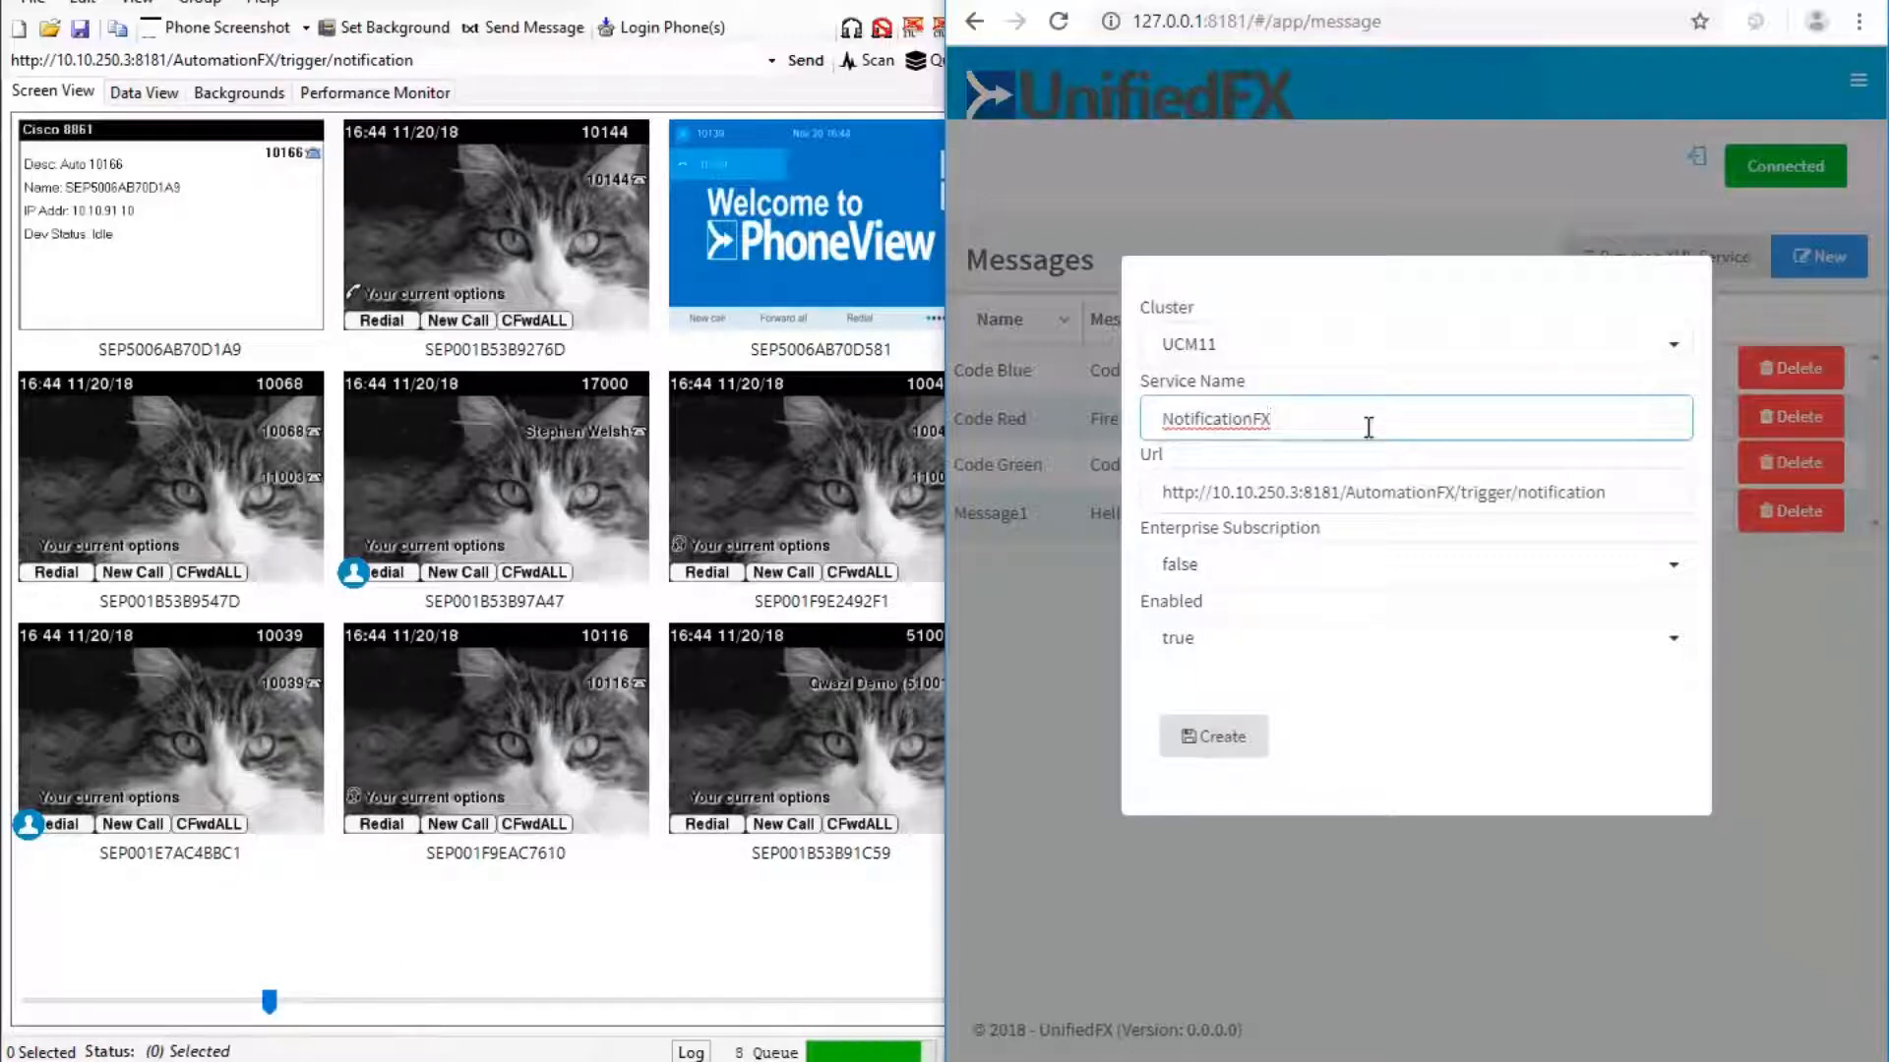
text(-Demo)
click(1210, 747)
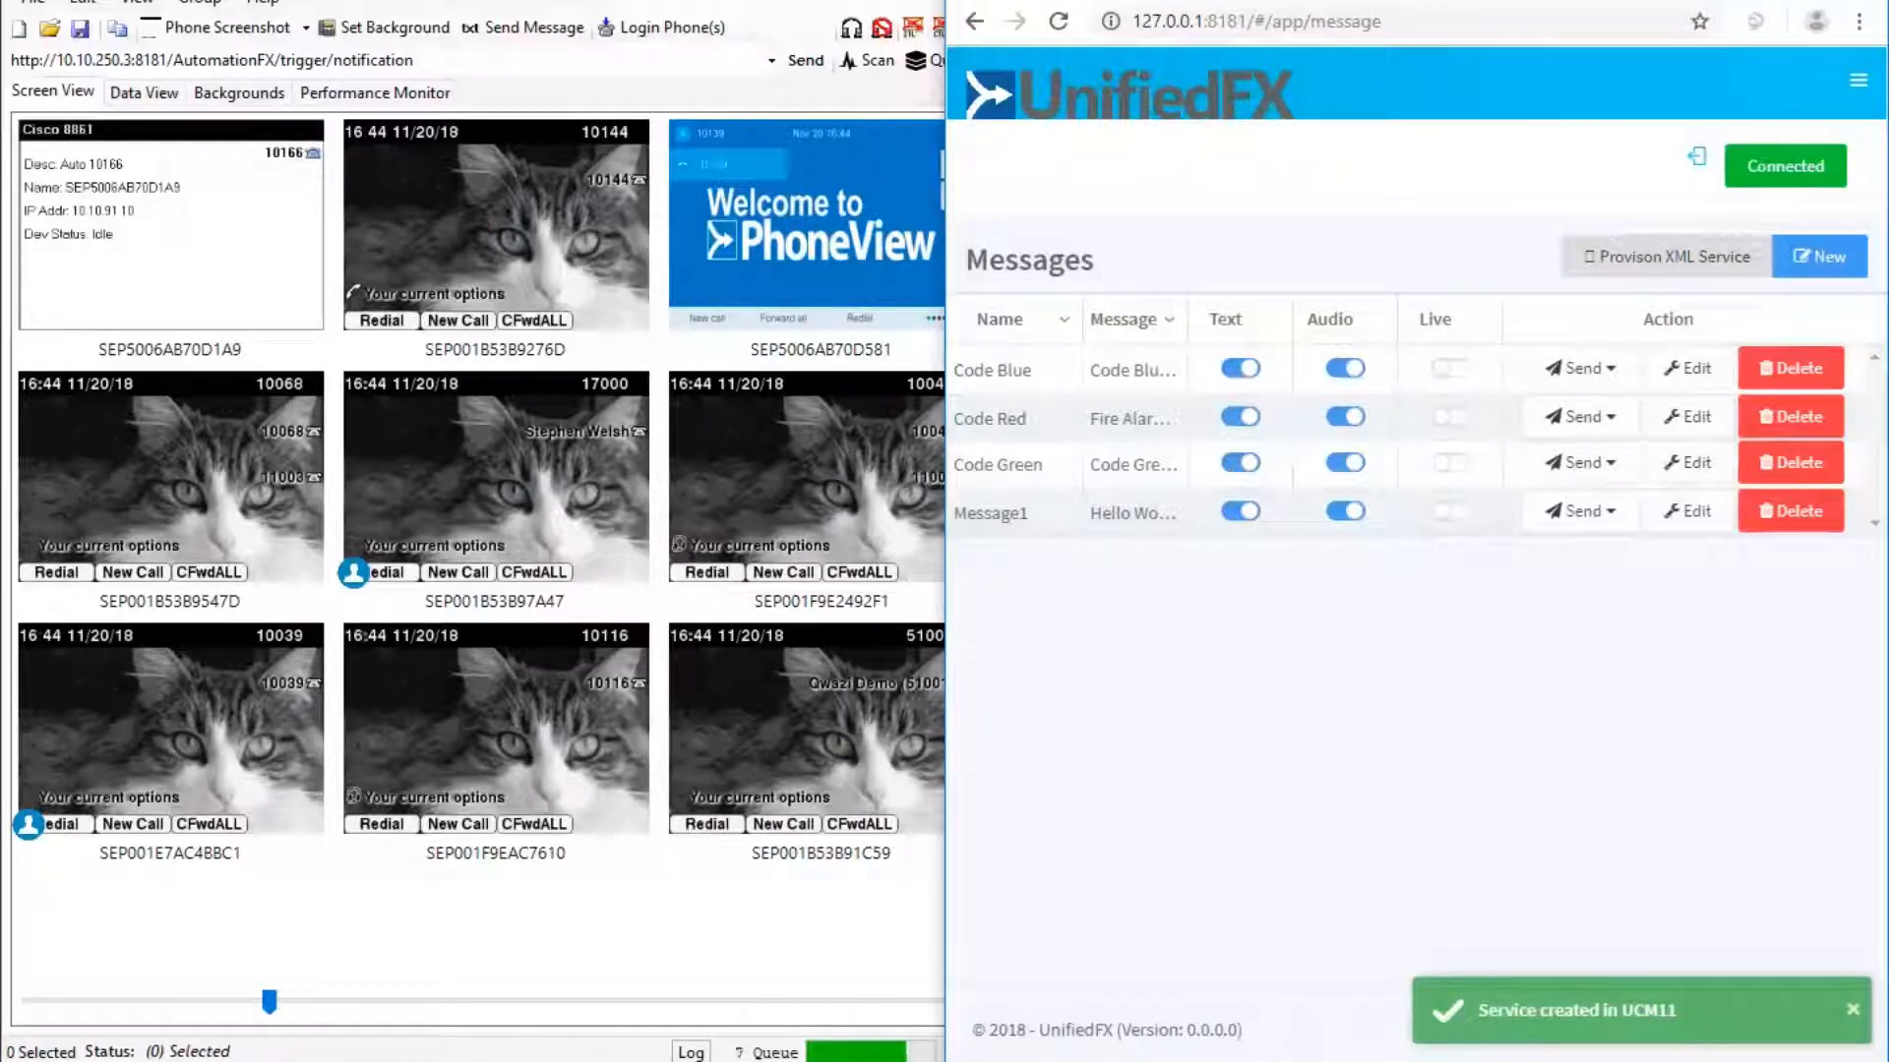
key(ctrl+Tab)
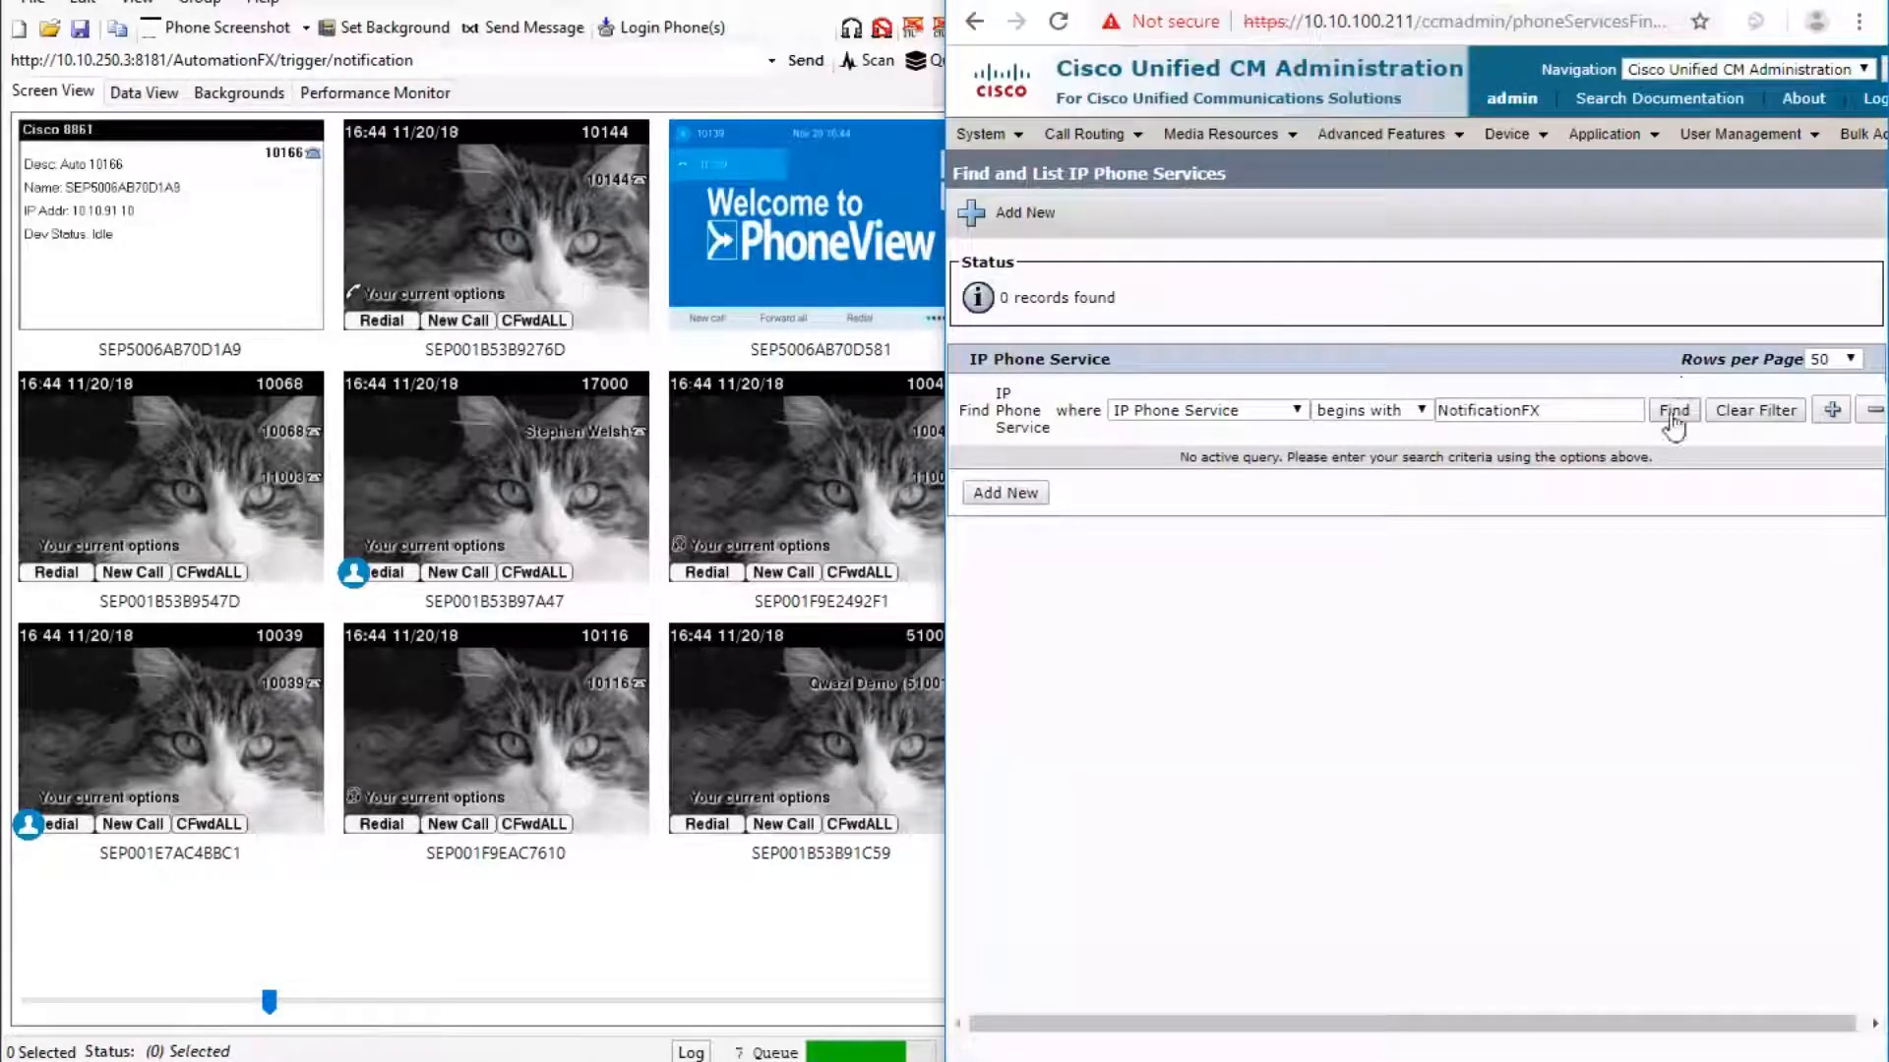
Find services beginning with NotificationFX and open the NotificationFX-Demo service's configuration.
click(1673, 413)
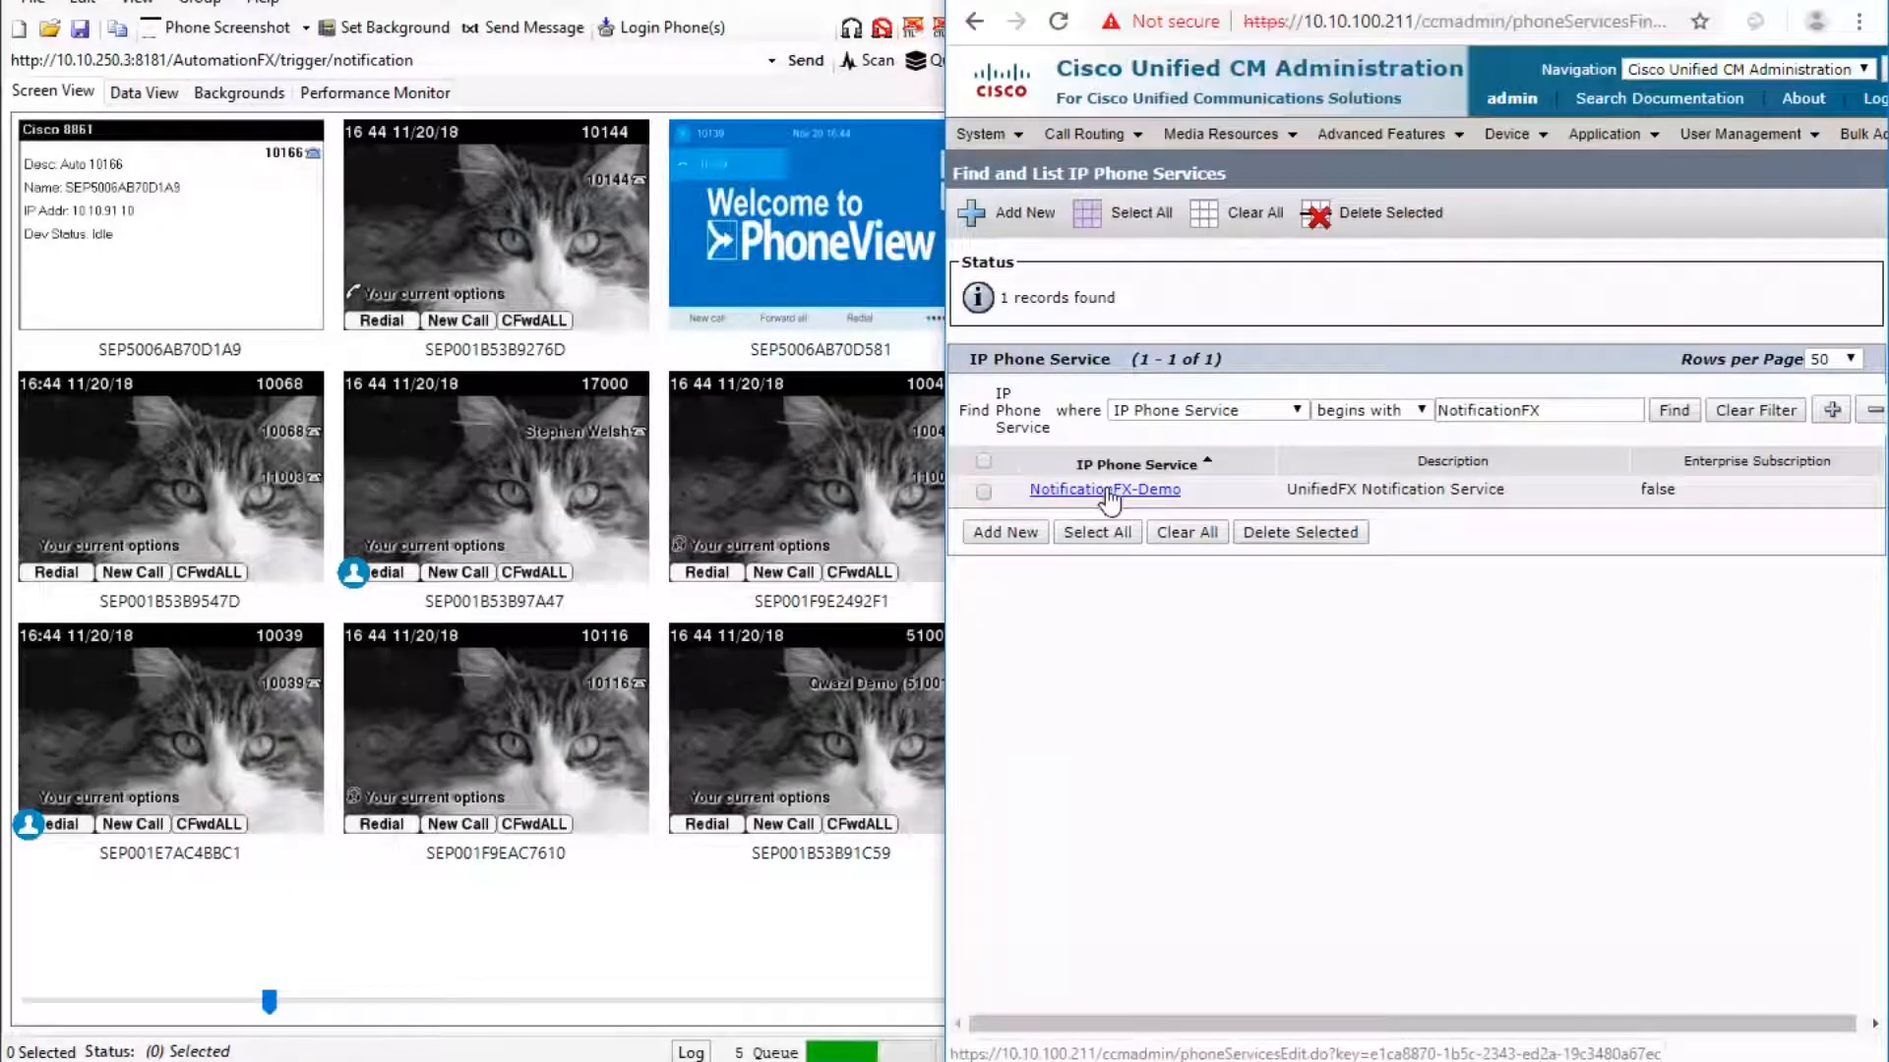
click(1107, 490)
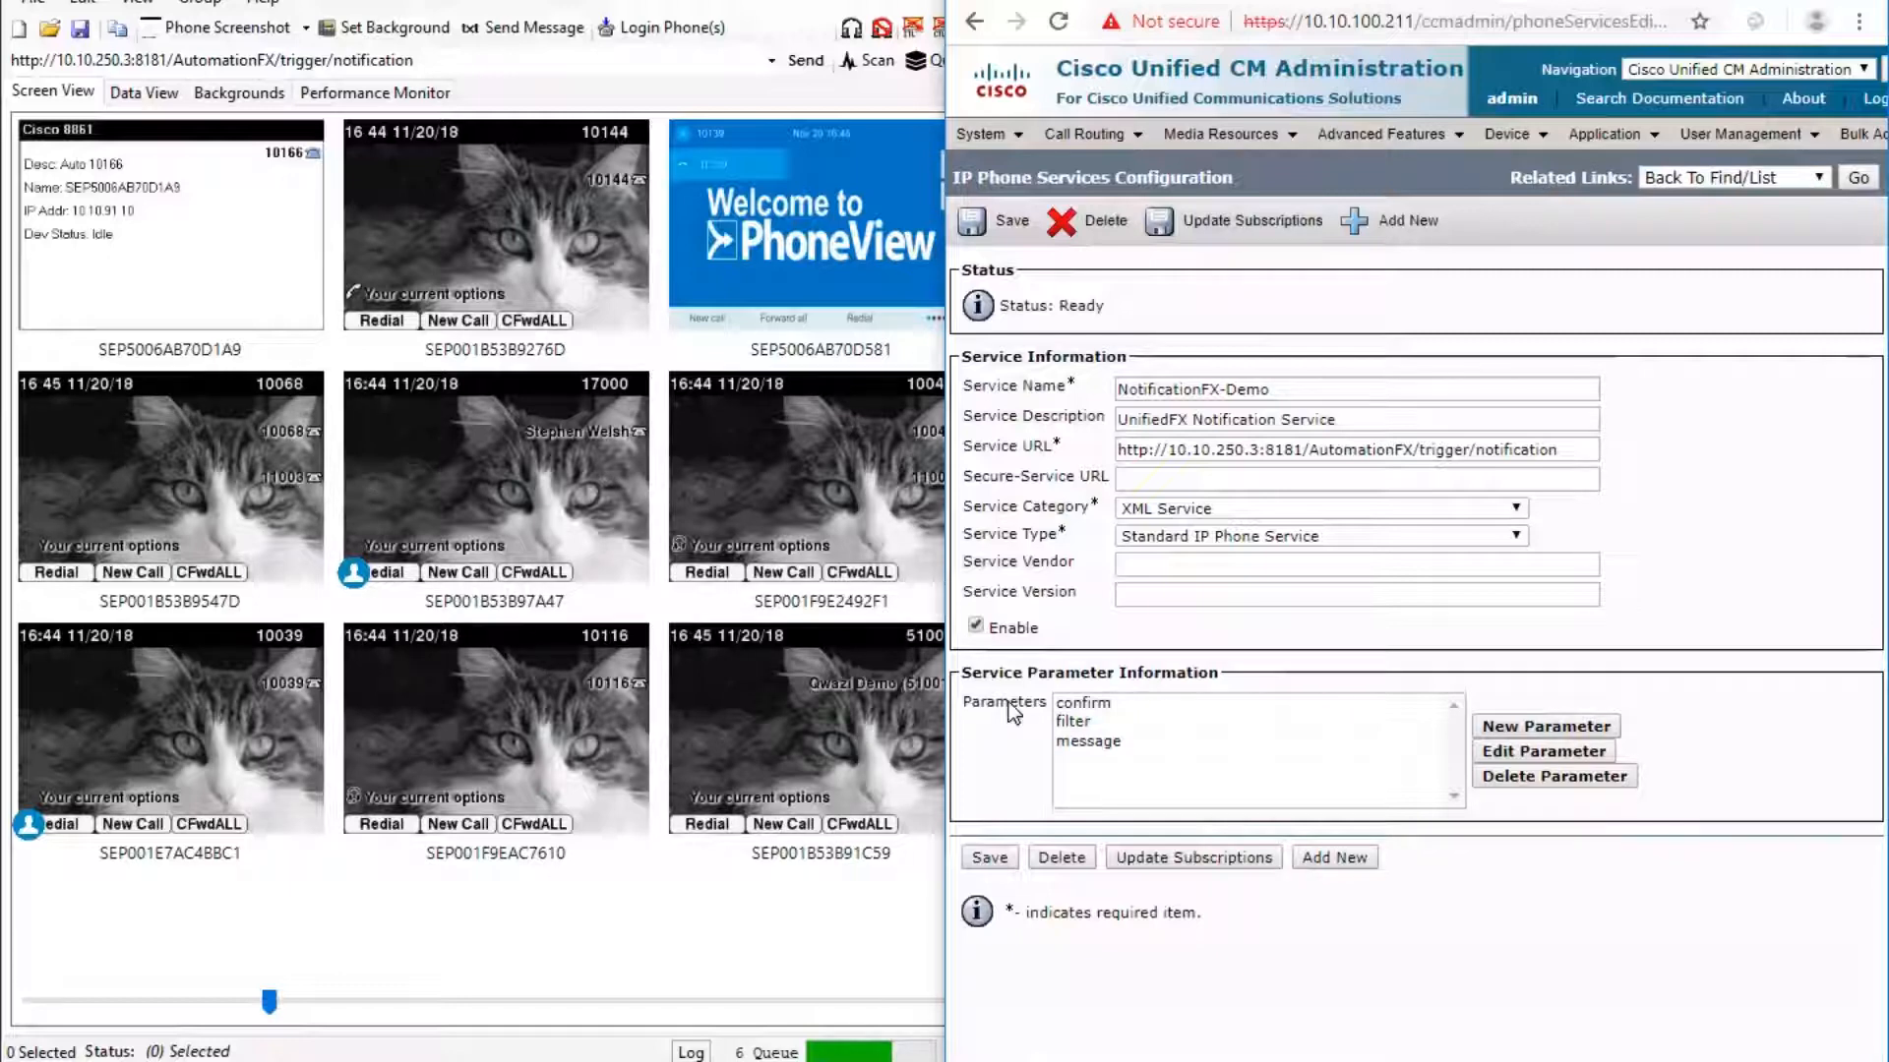
click(1096, 704)
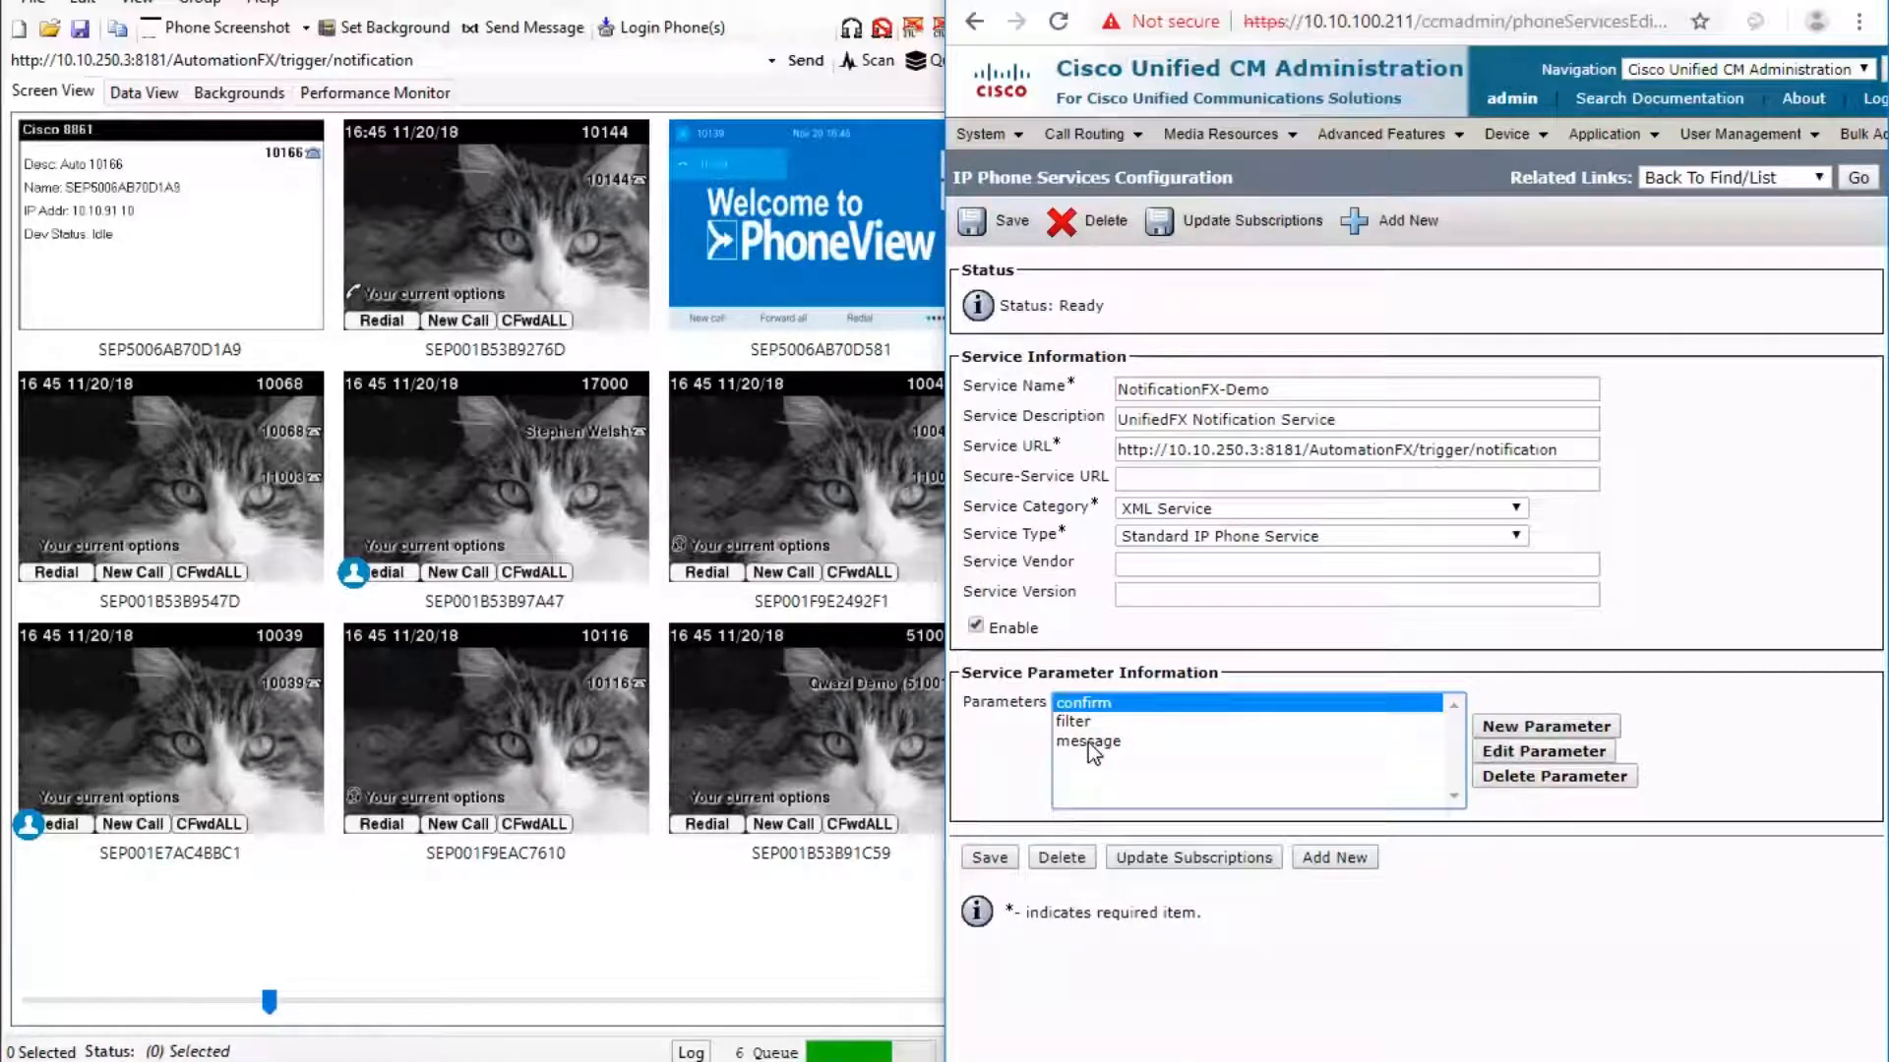
click(1086, 742)
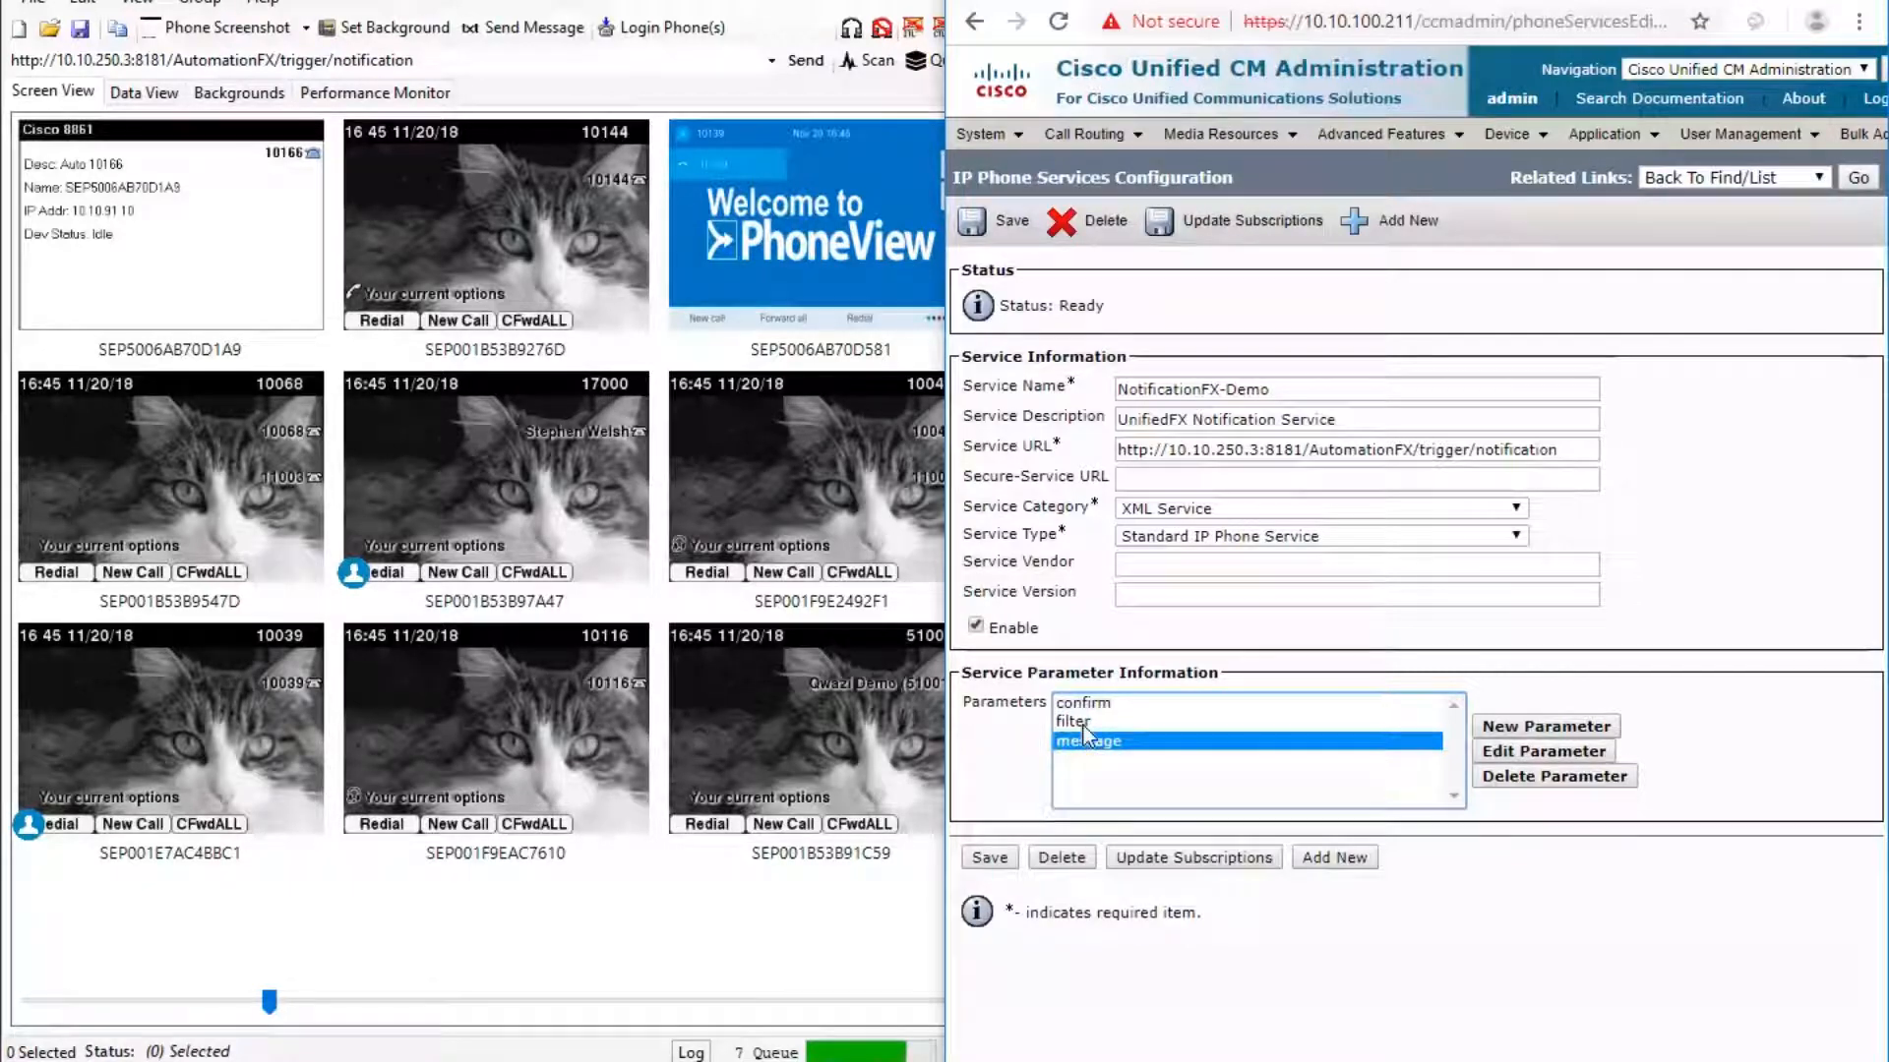
click(1083, 723)
click(1113, 705)
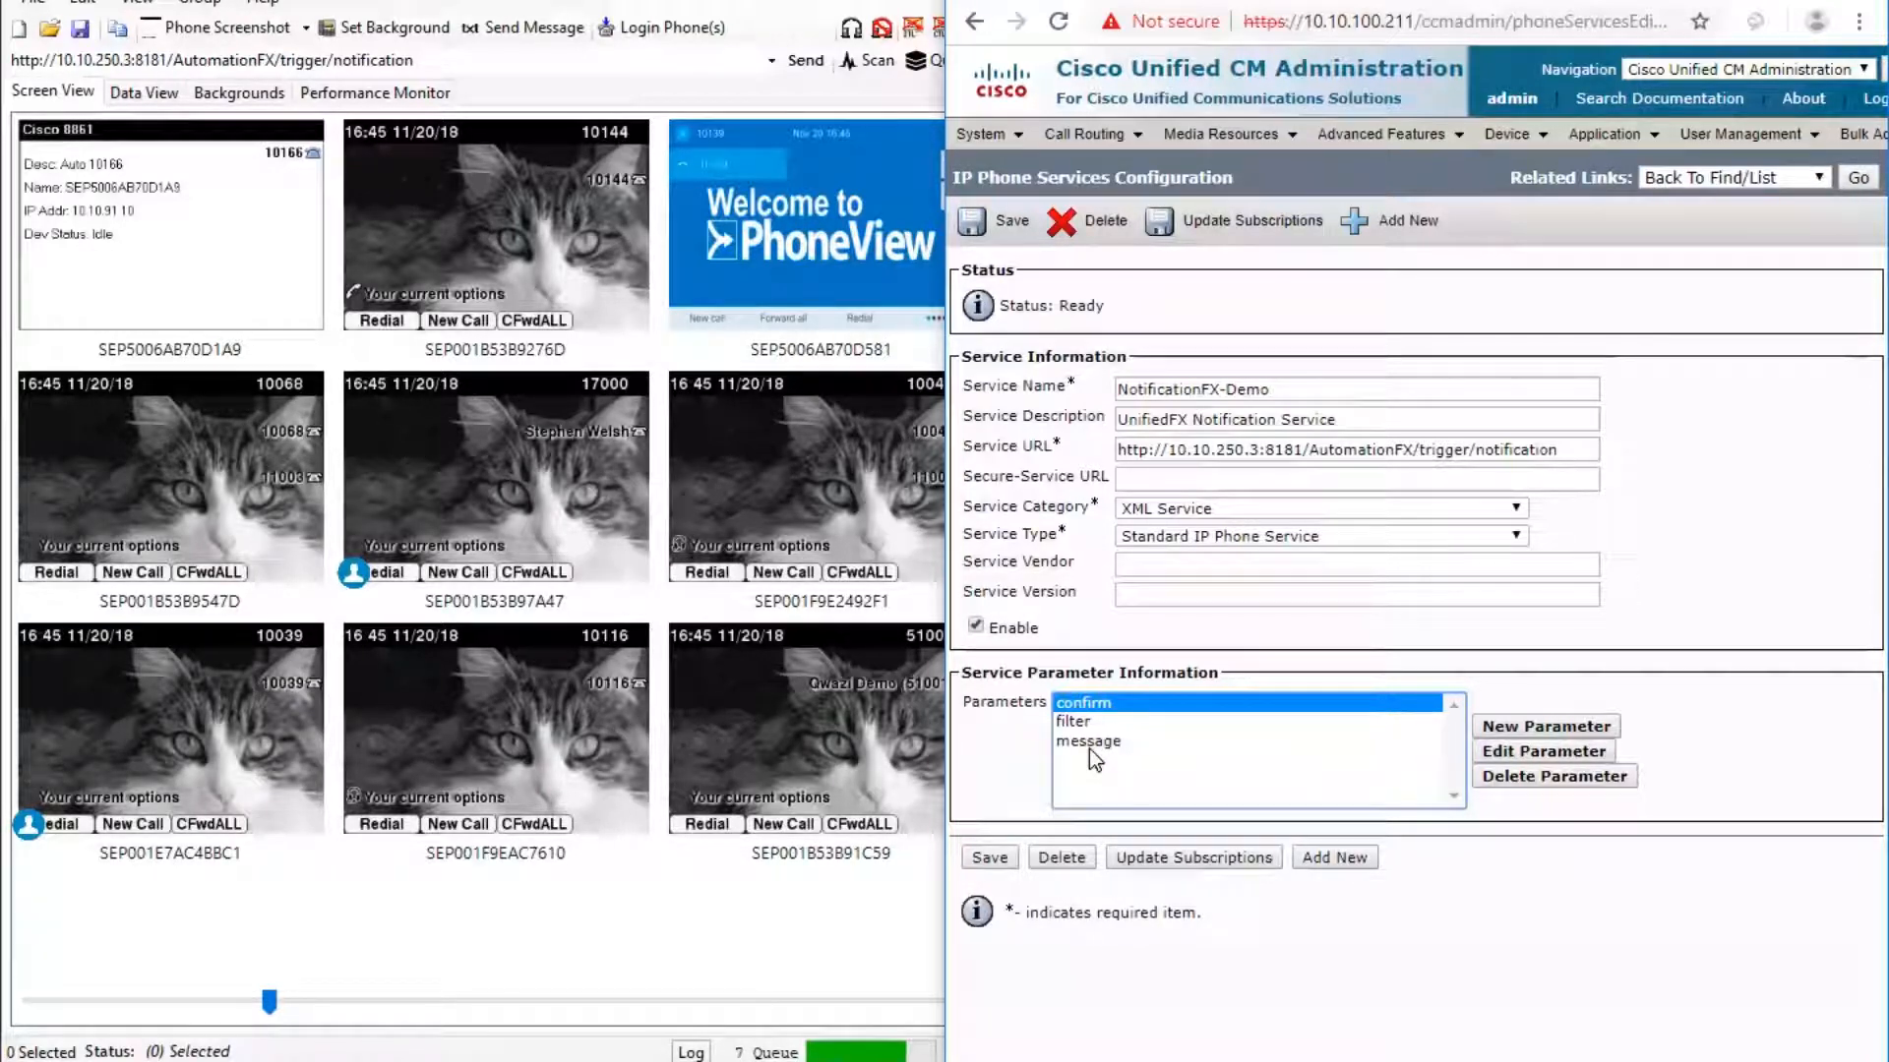
click(1089, 745)
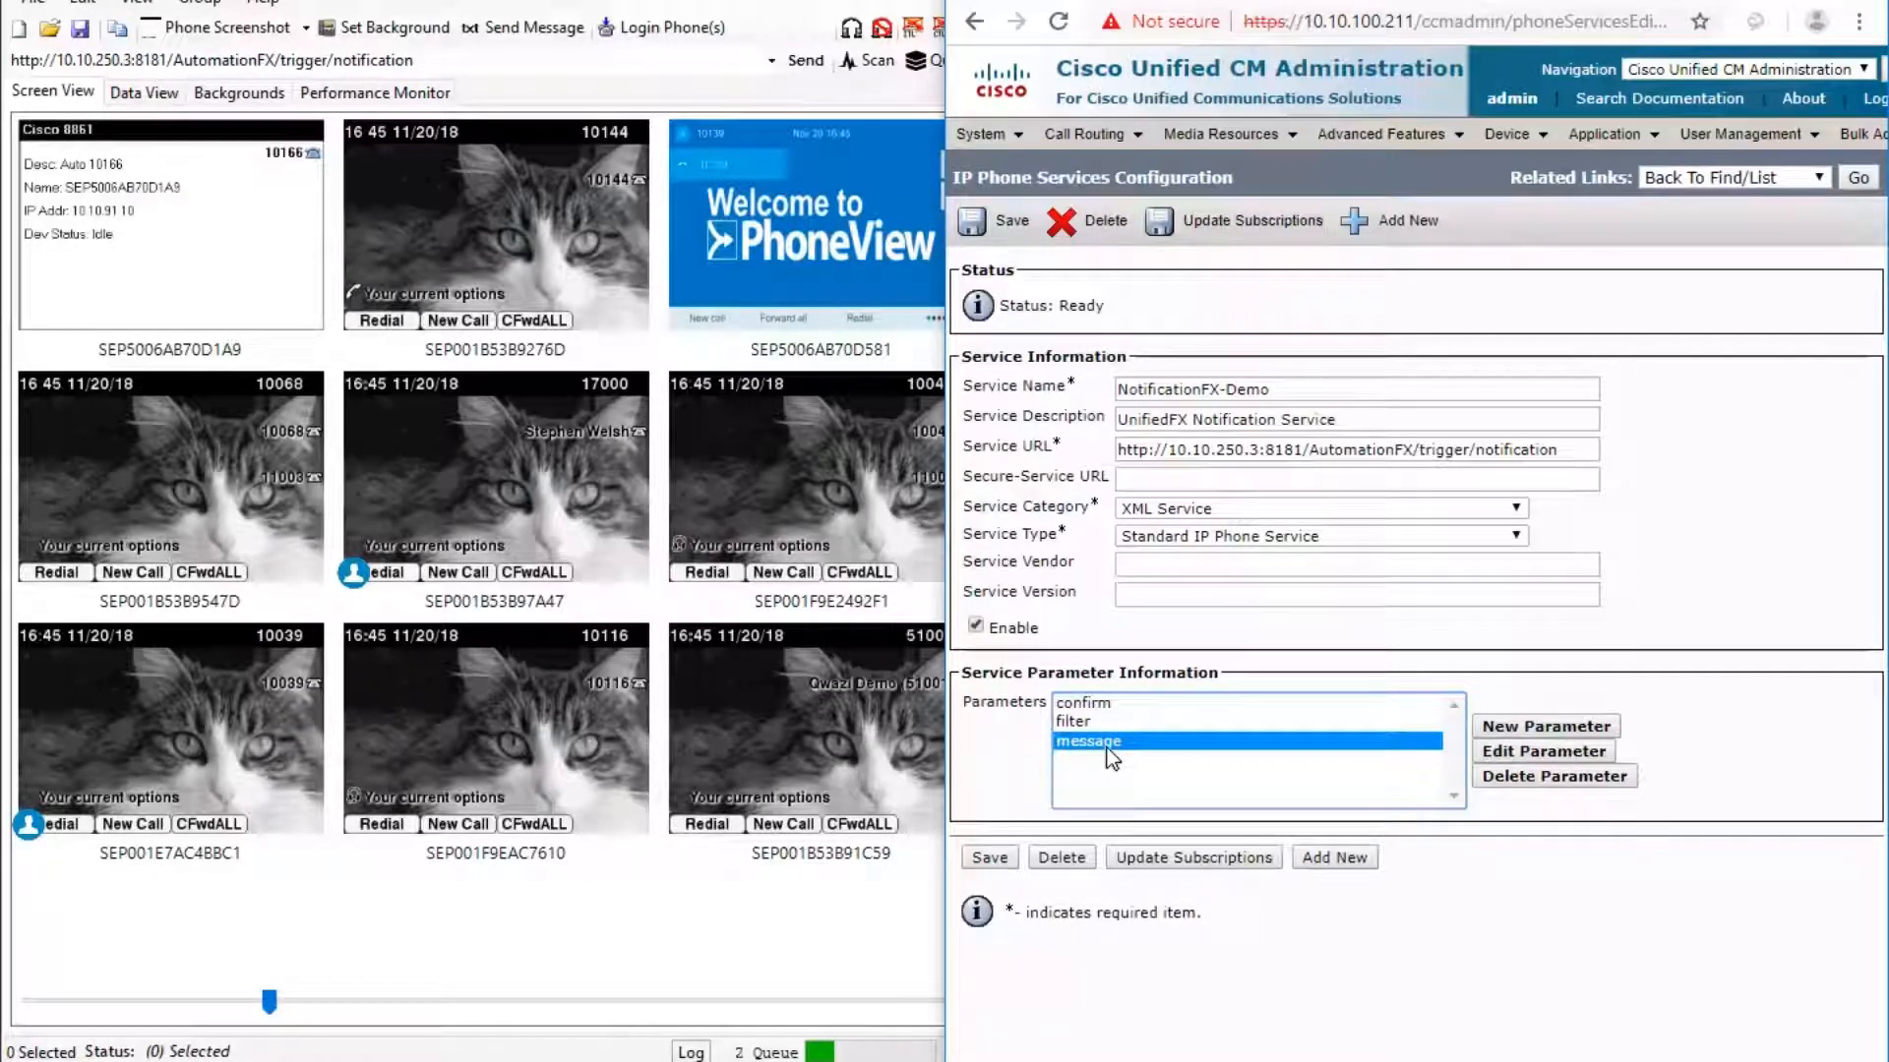
click(1084, 723)
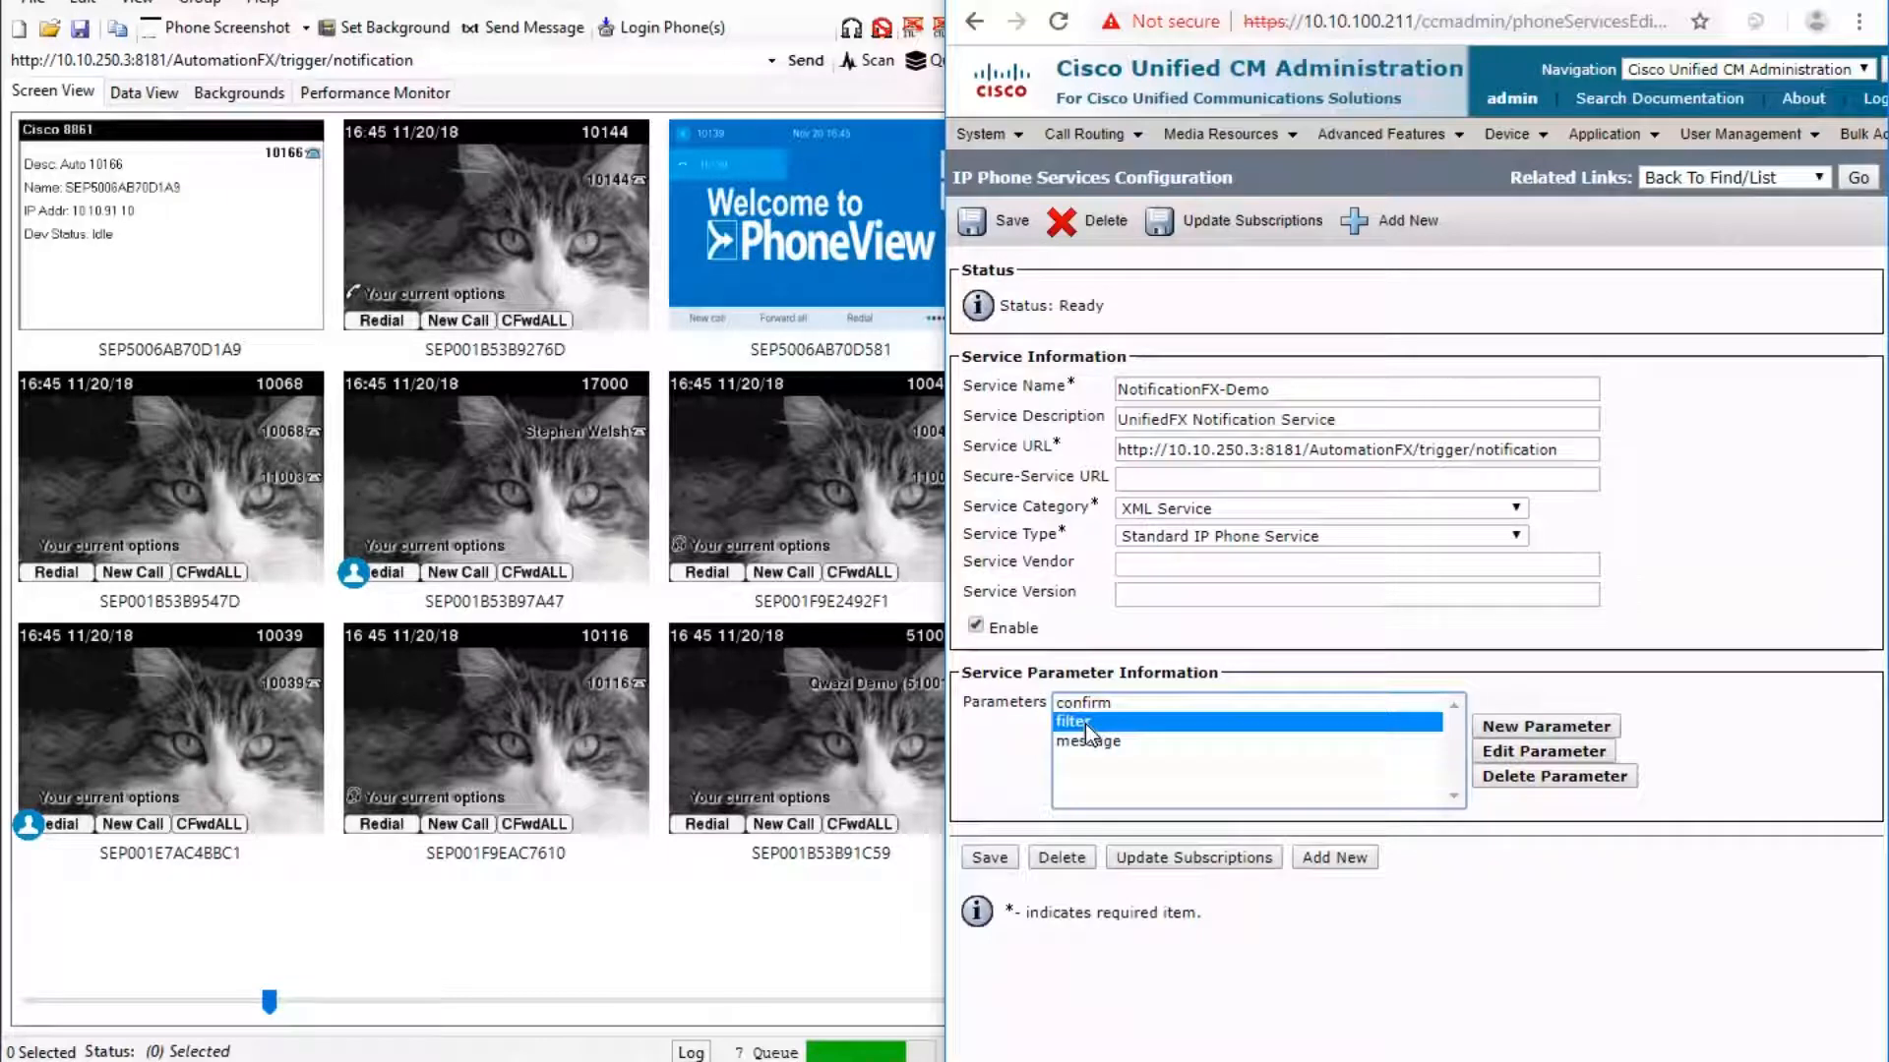
click(1102, 703)
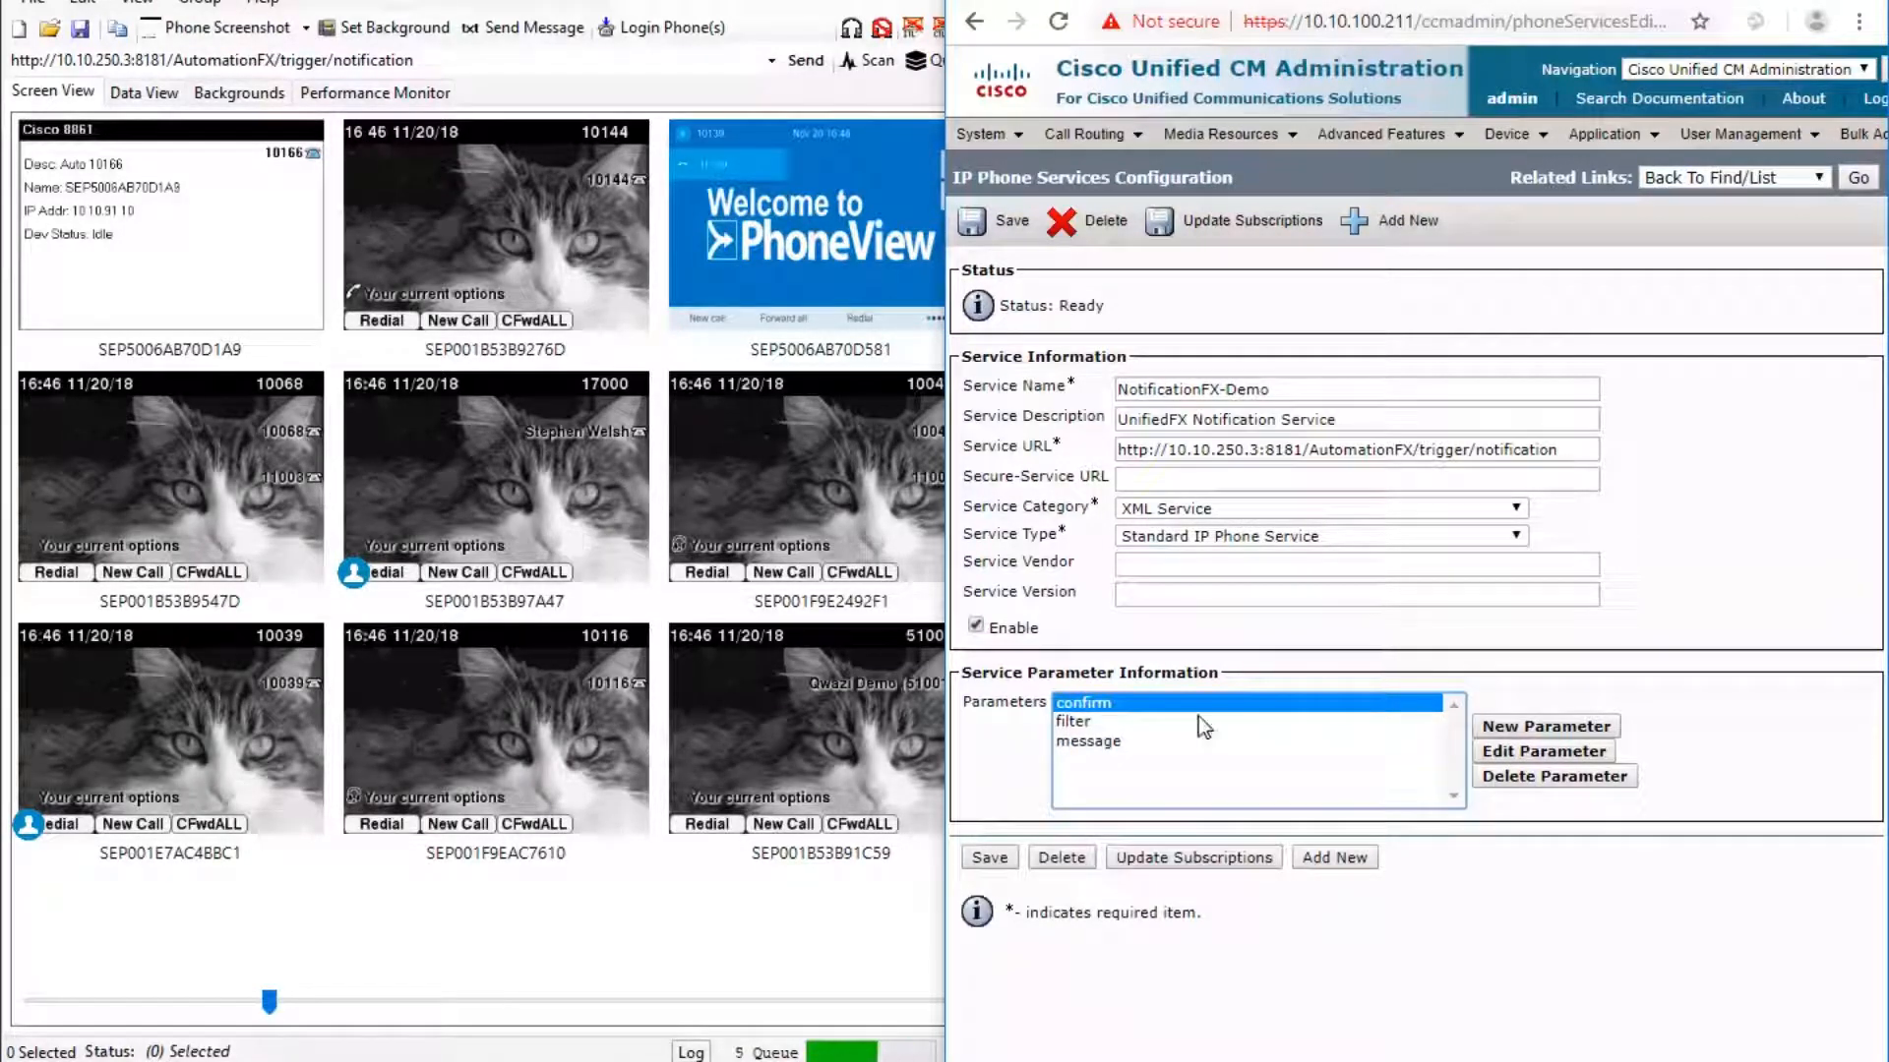
click(1076, 723)
click(1094, 742)
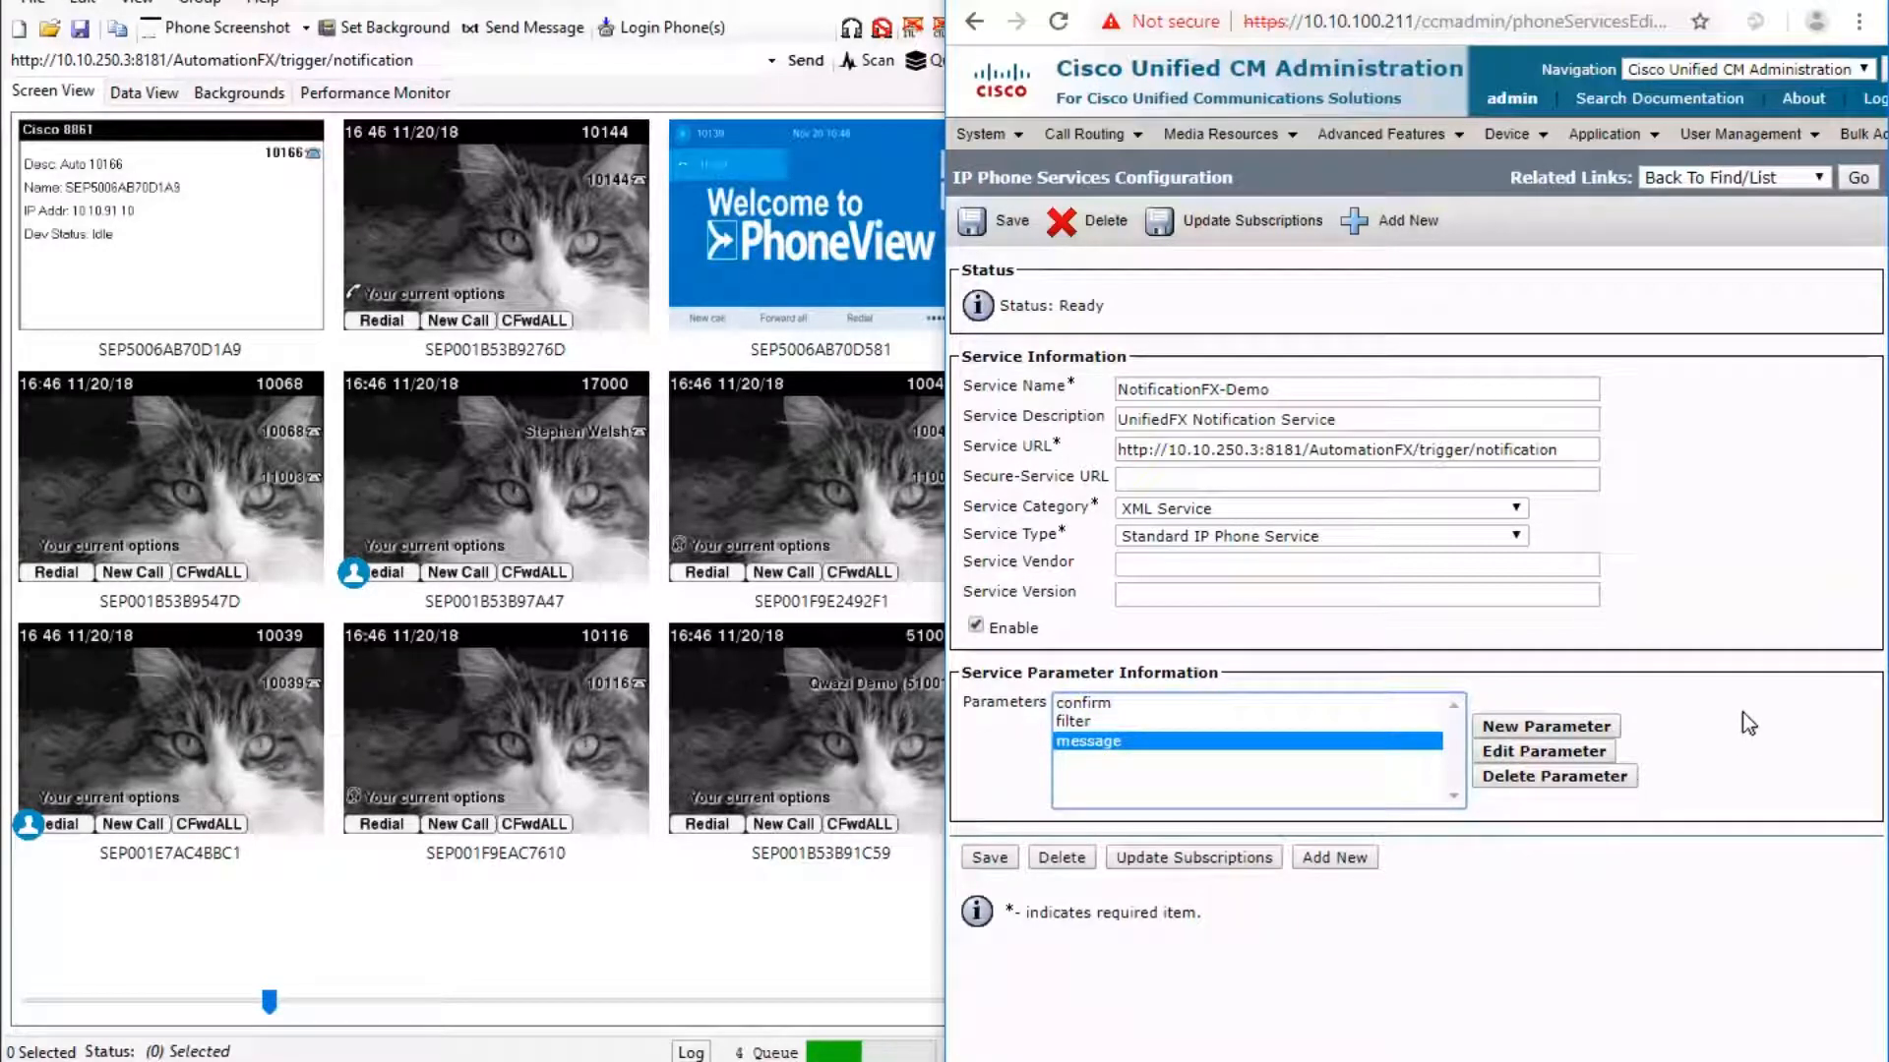
click(1781, 523)
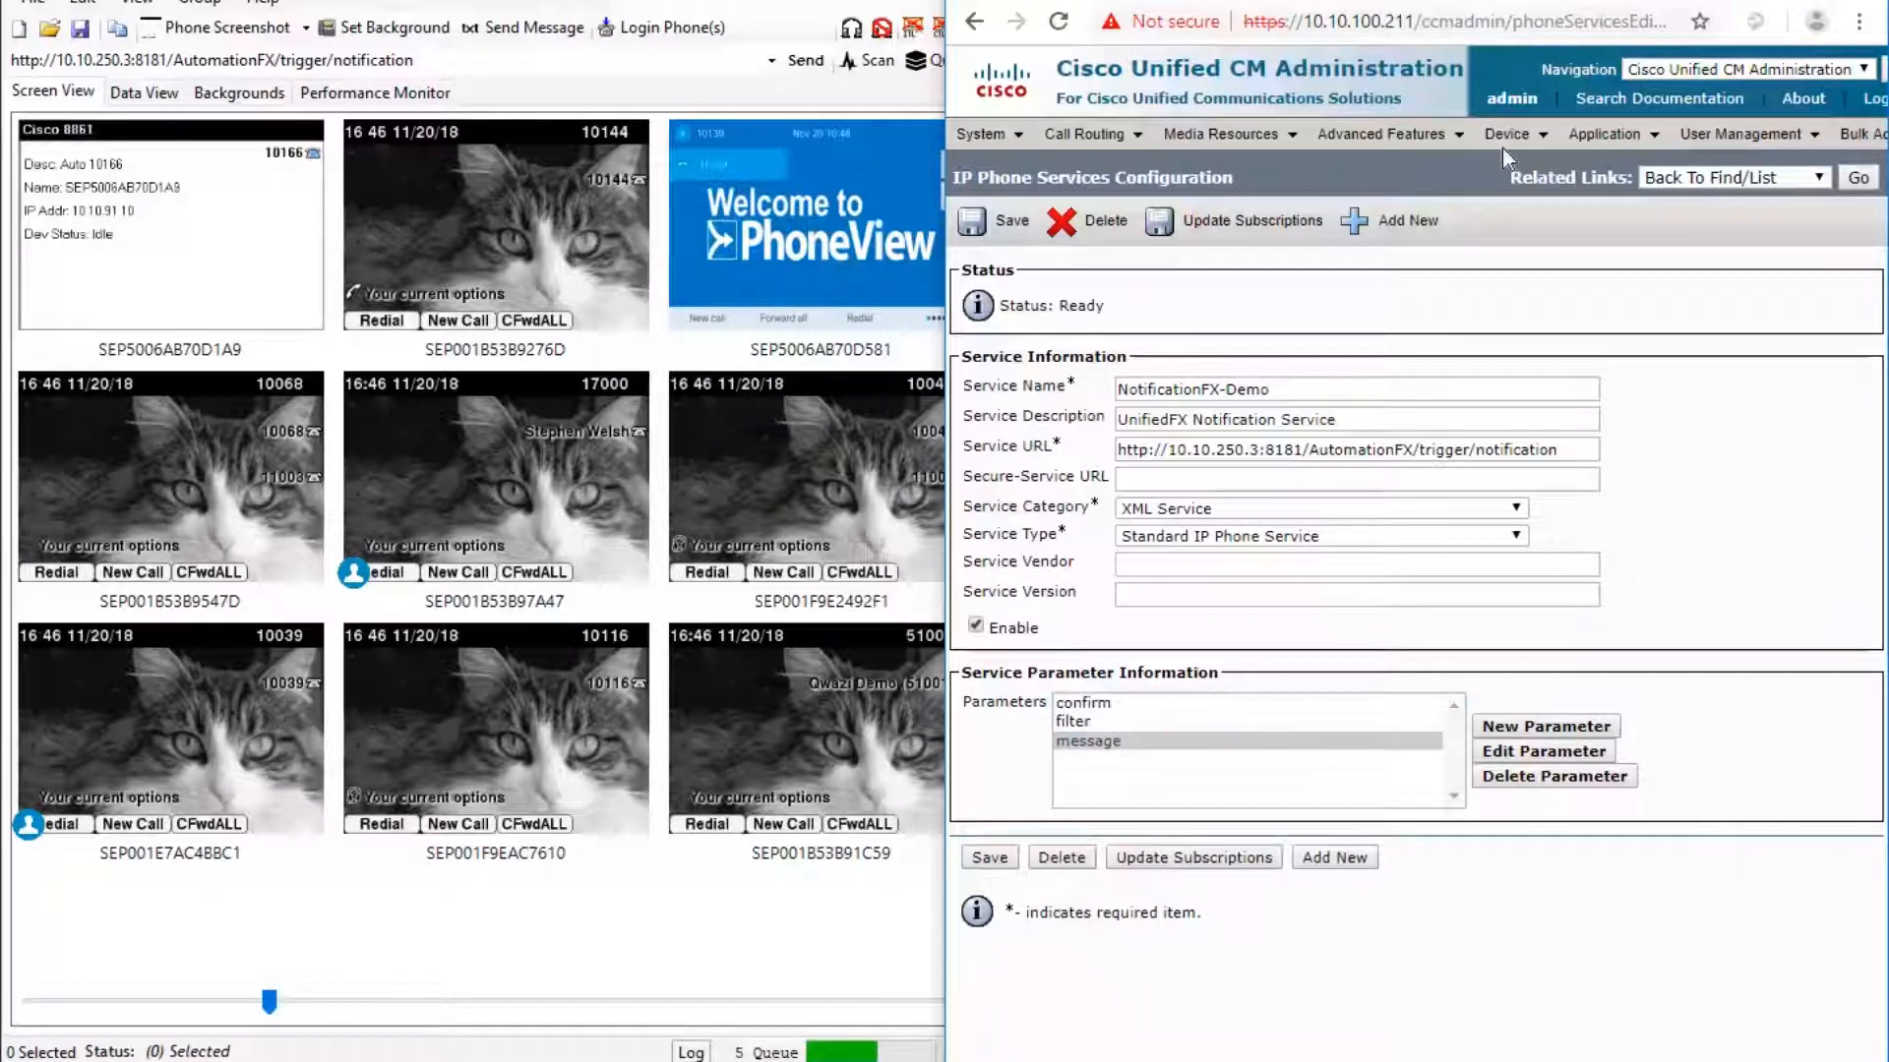
Find the phone with directory number 10166 and open SEP5006AB70D1A9's configuration.
mouse_move(1502, 145)
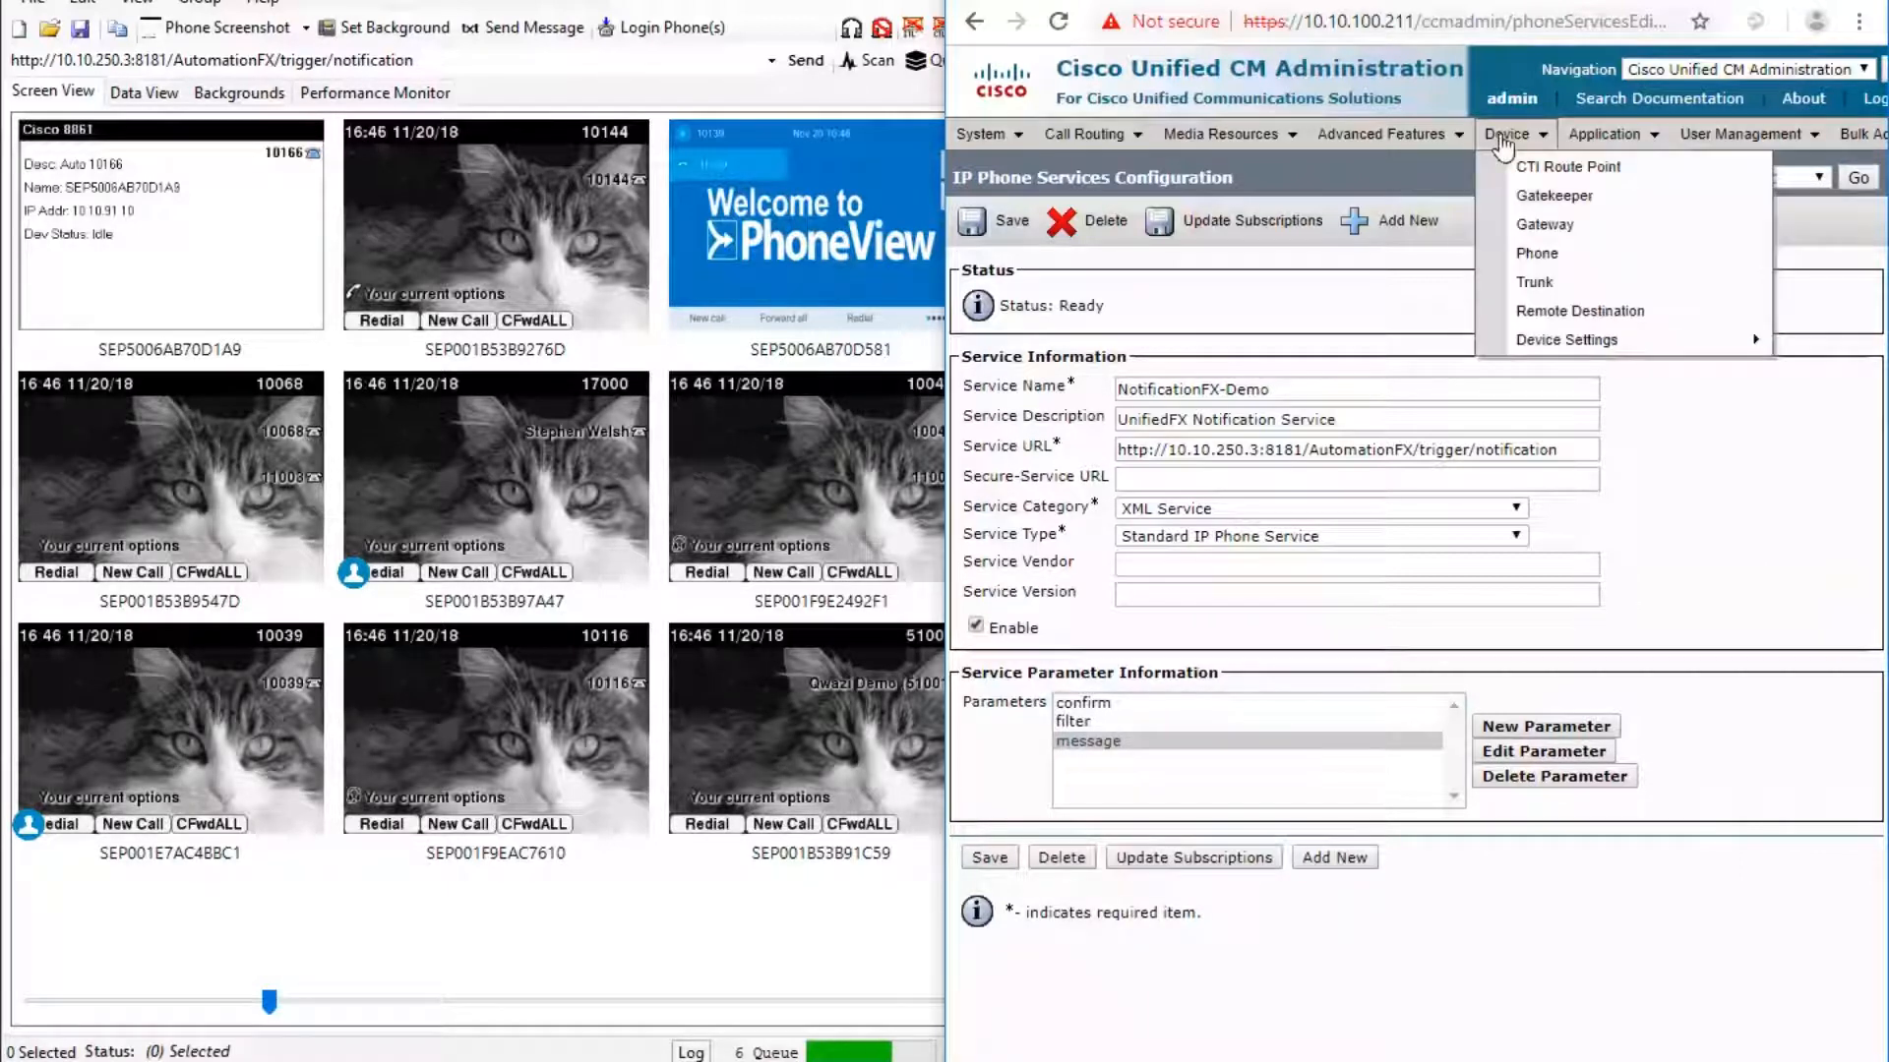
click(1539, 258)
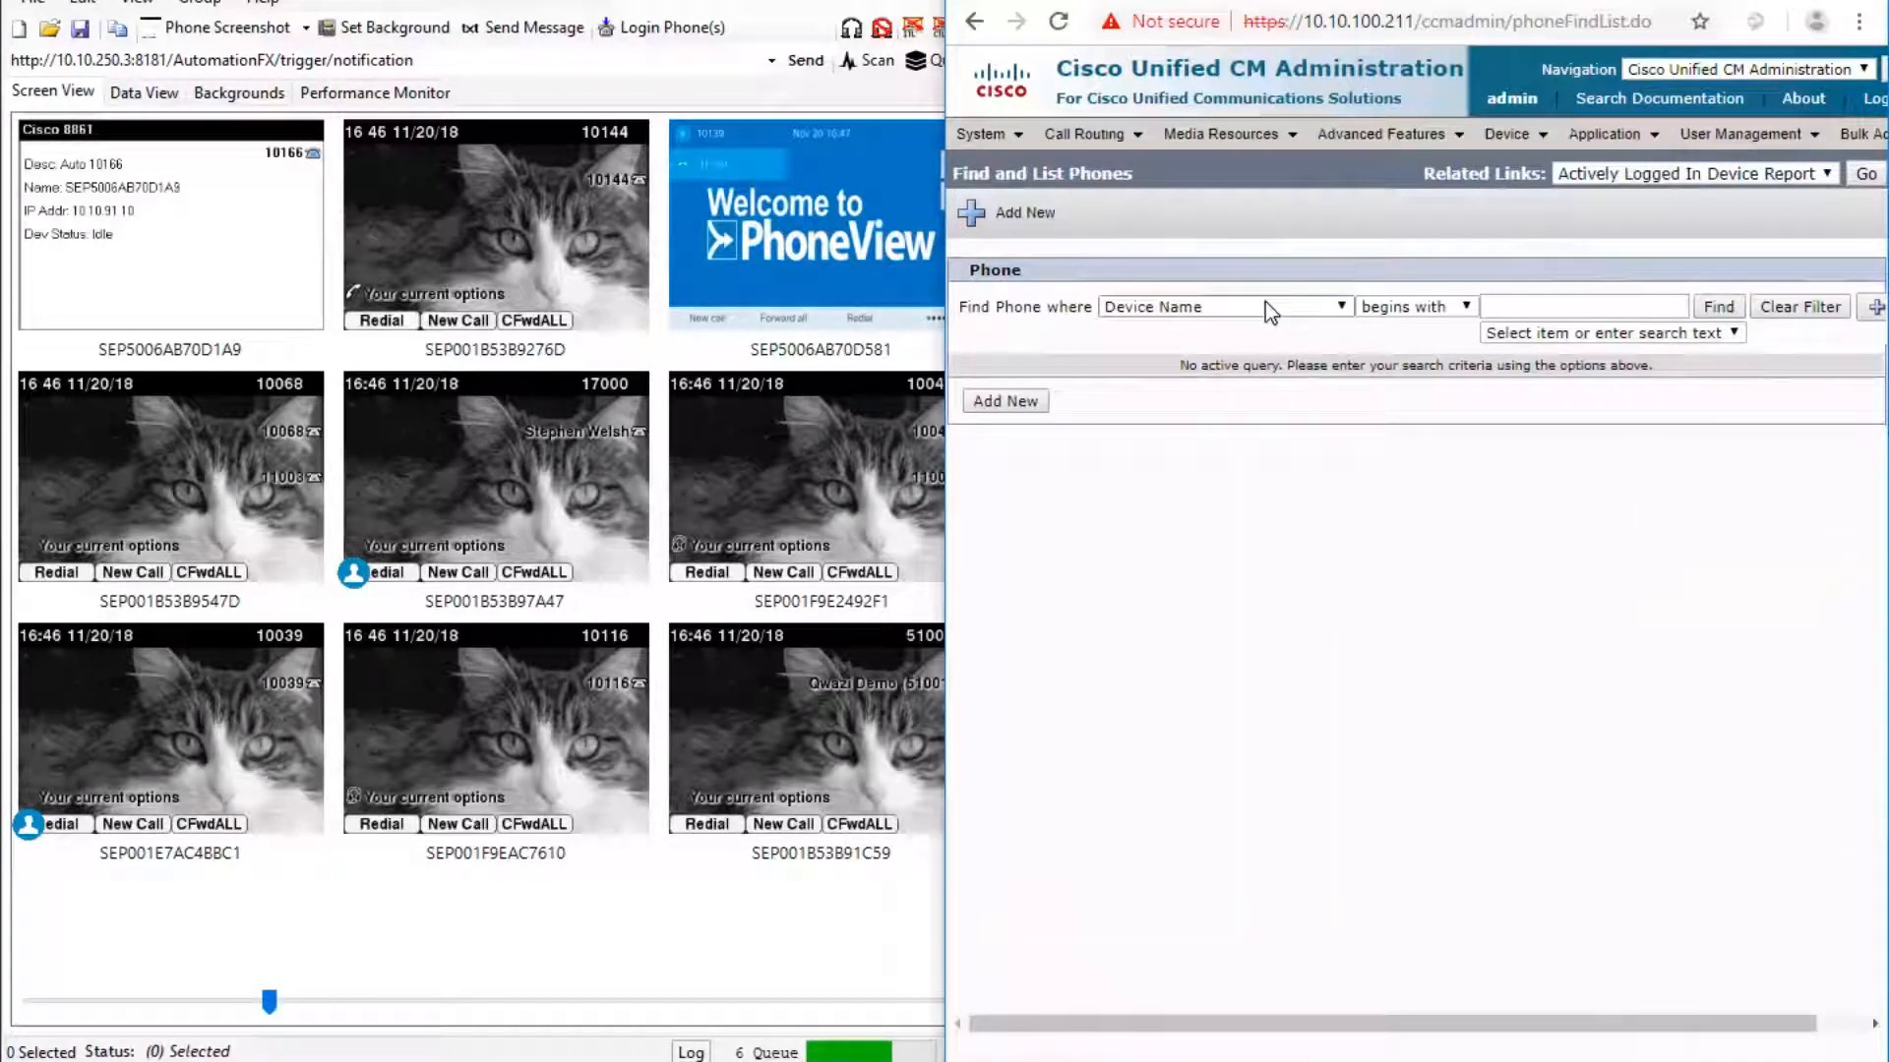
click(1265, 309)
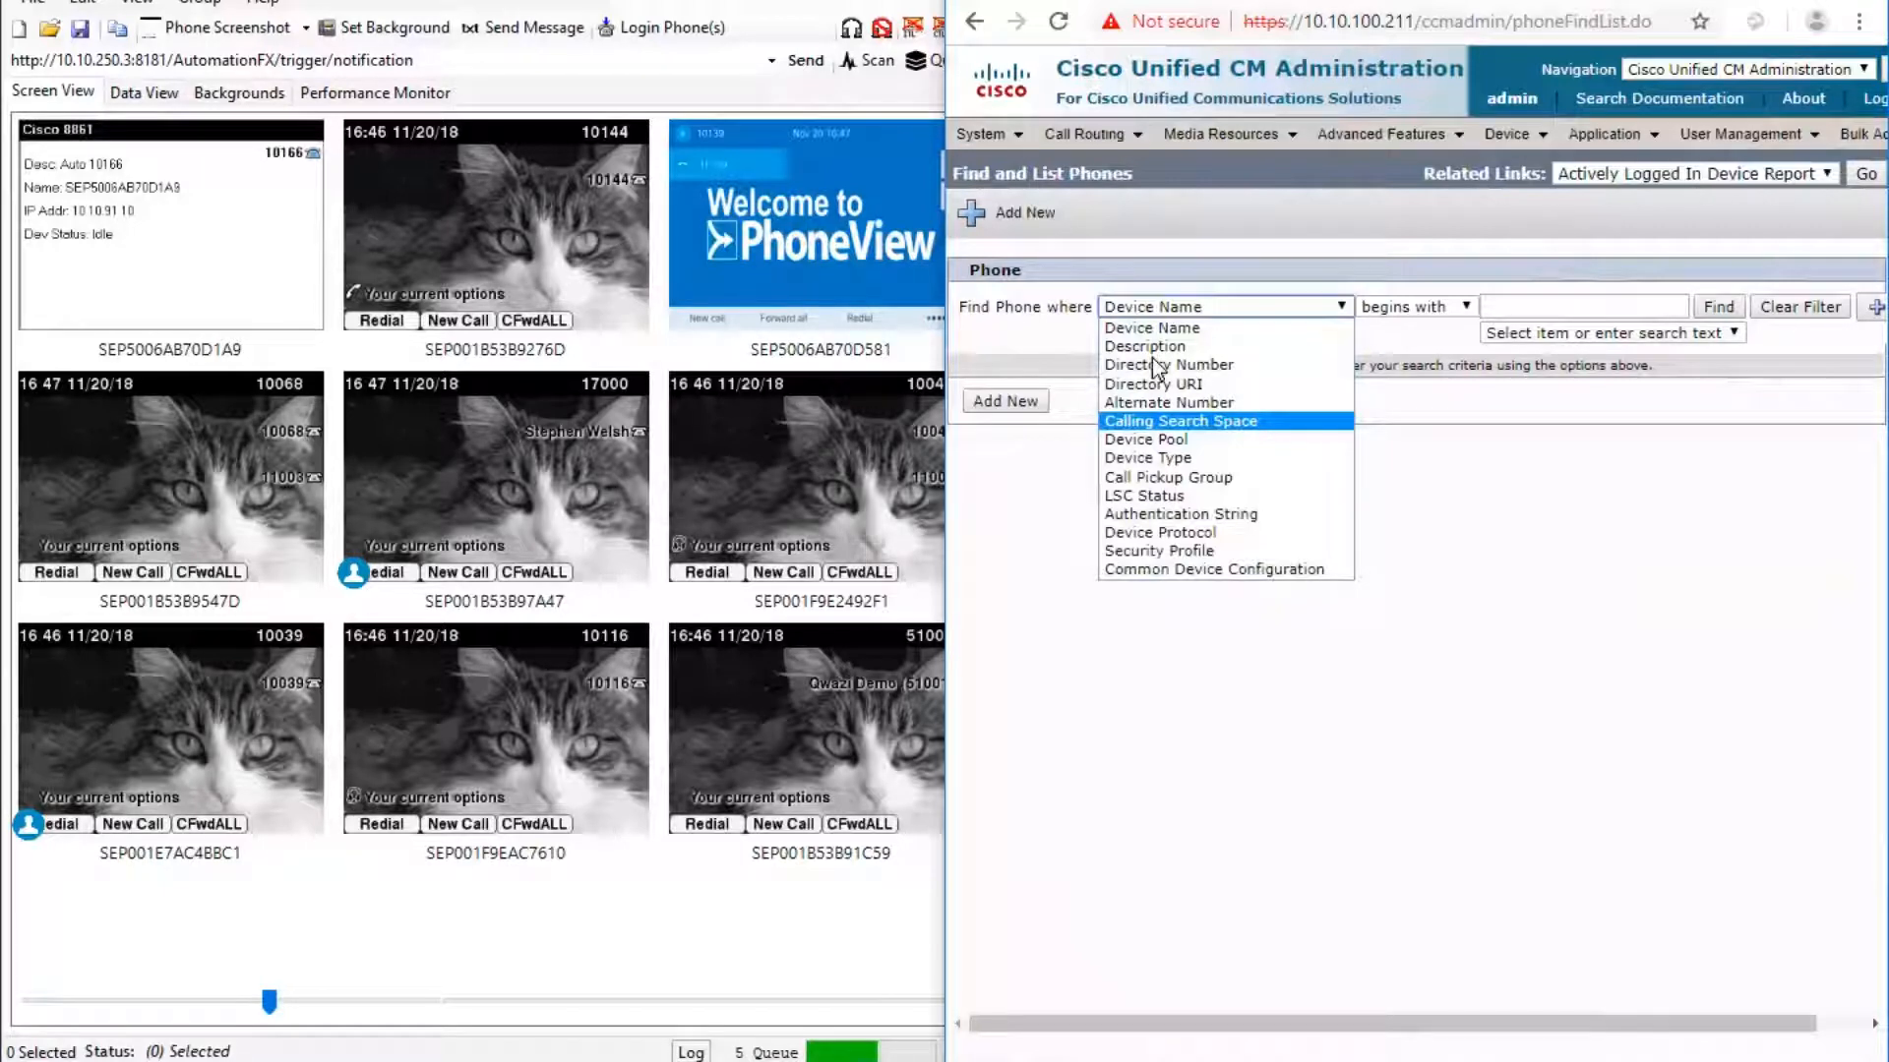
key(Escape)
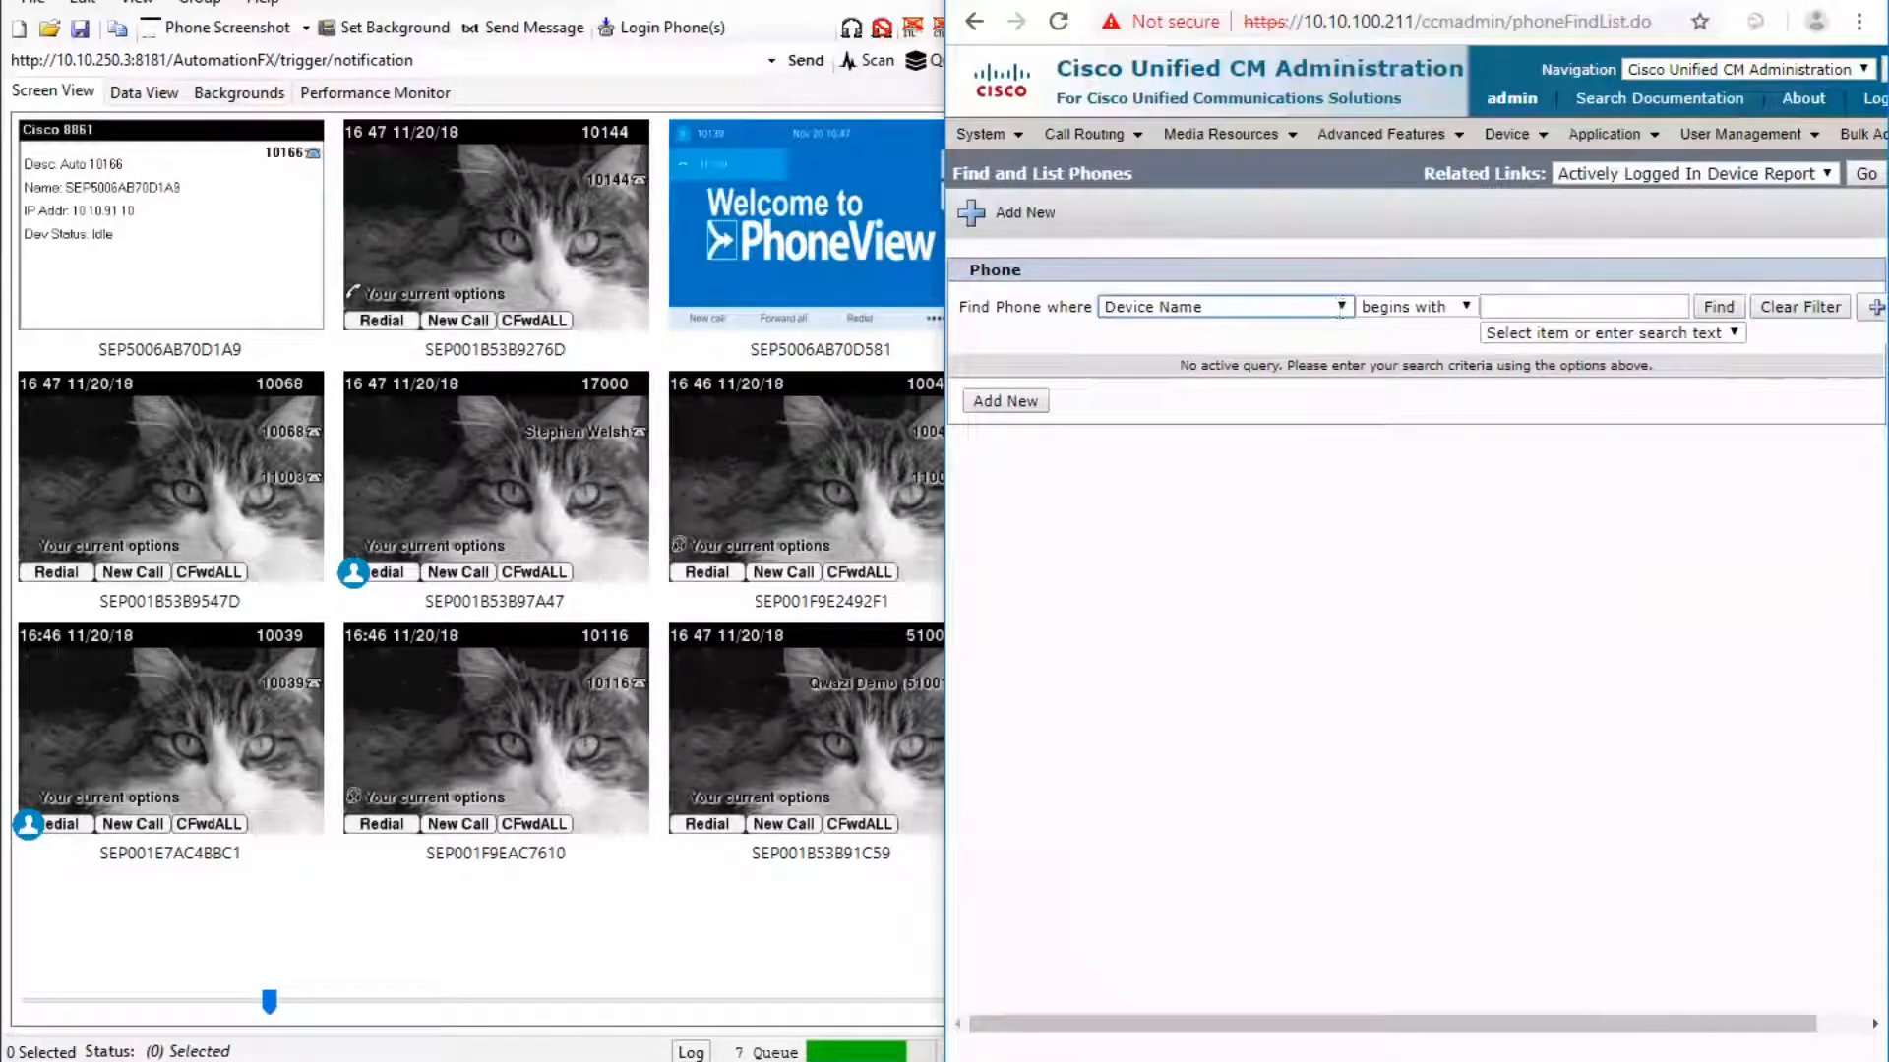
key(Down)
key(Down)
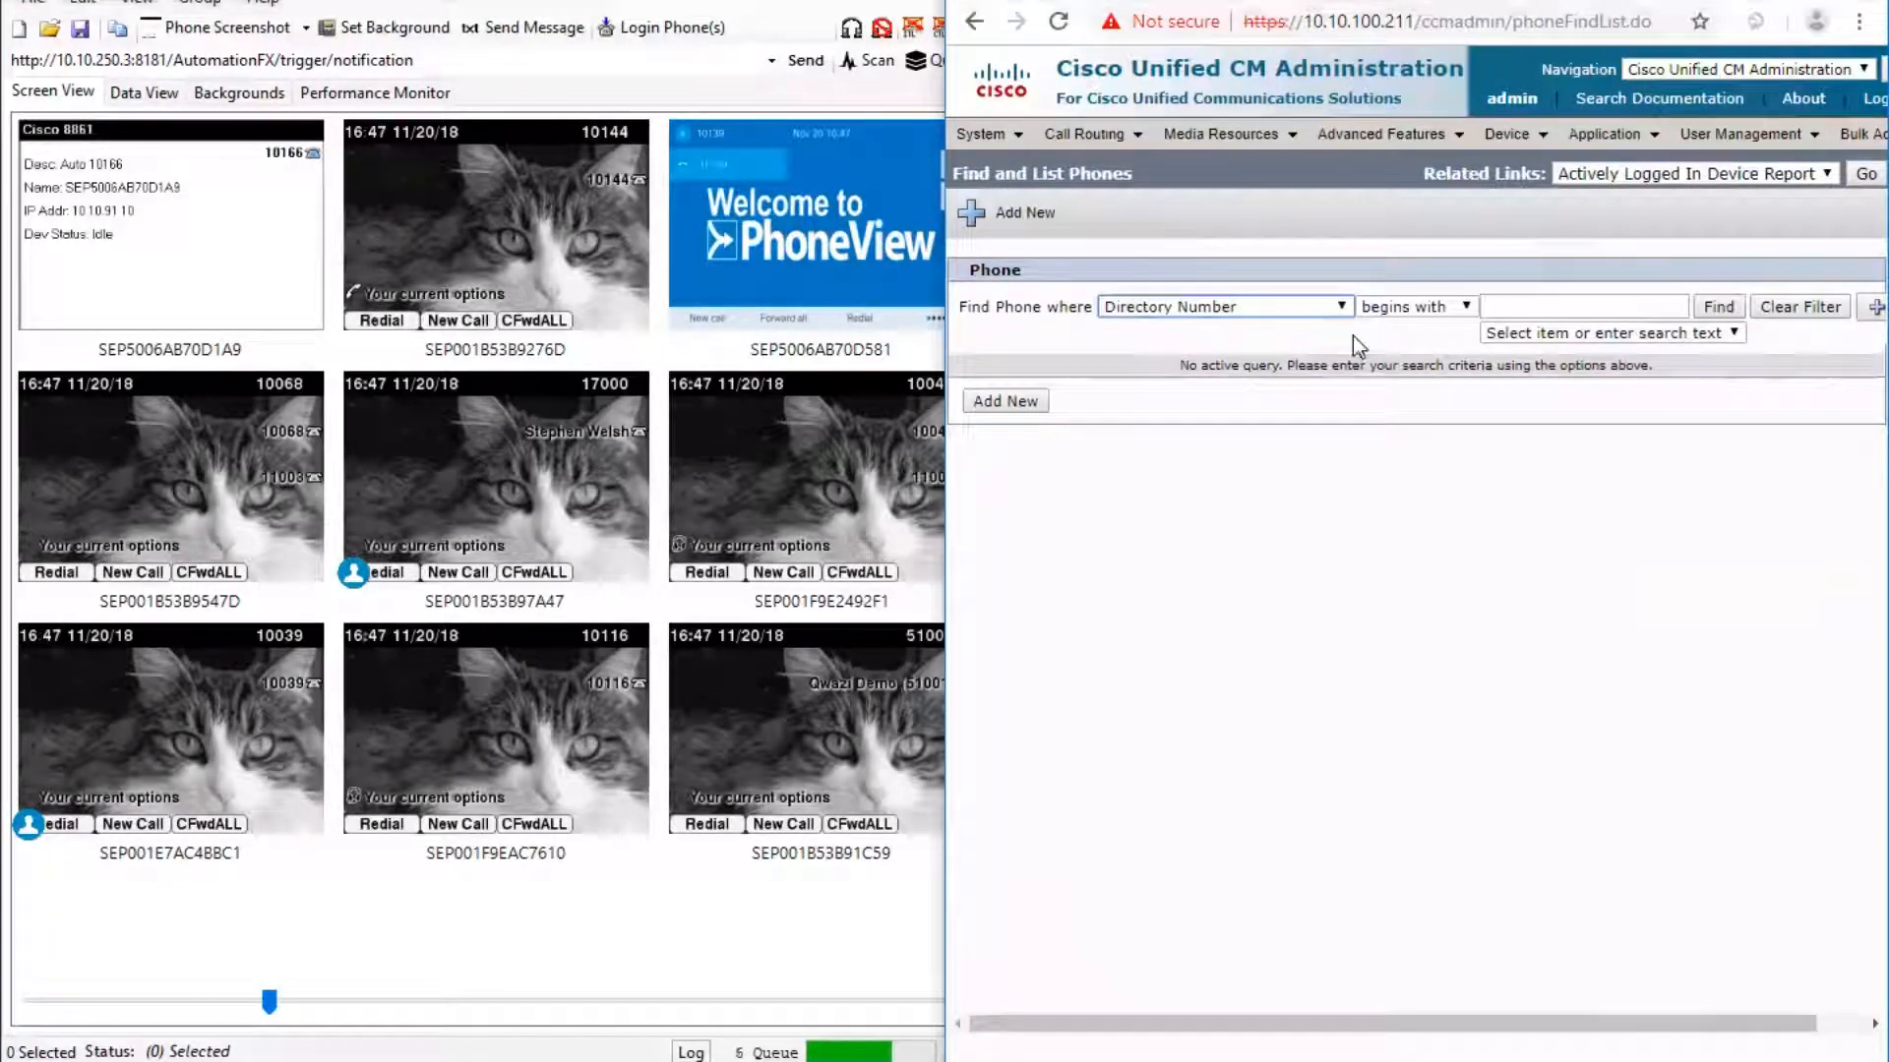
click(1343, 309)
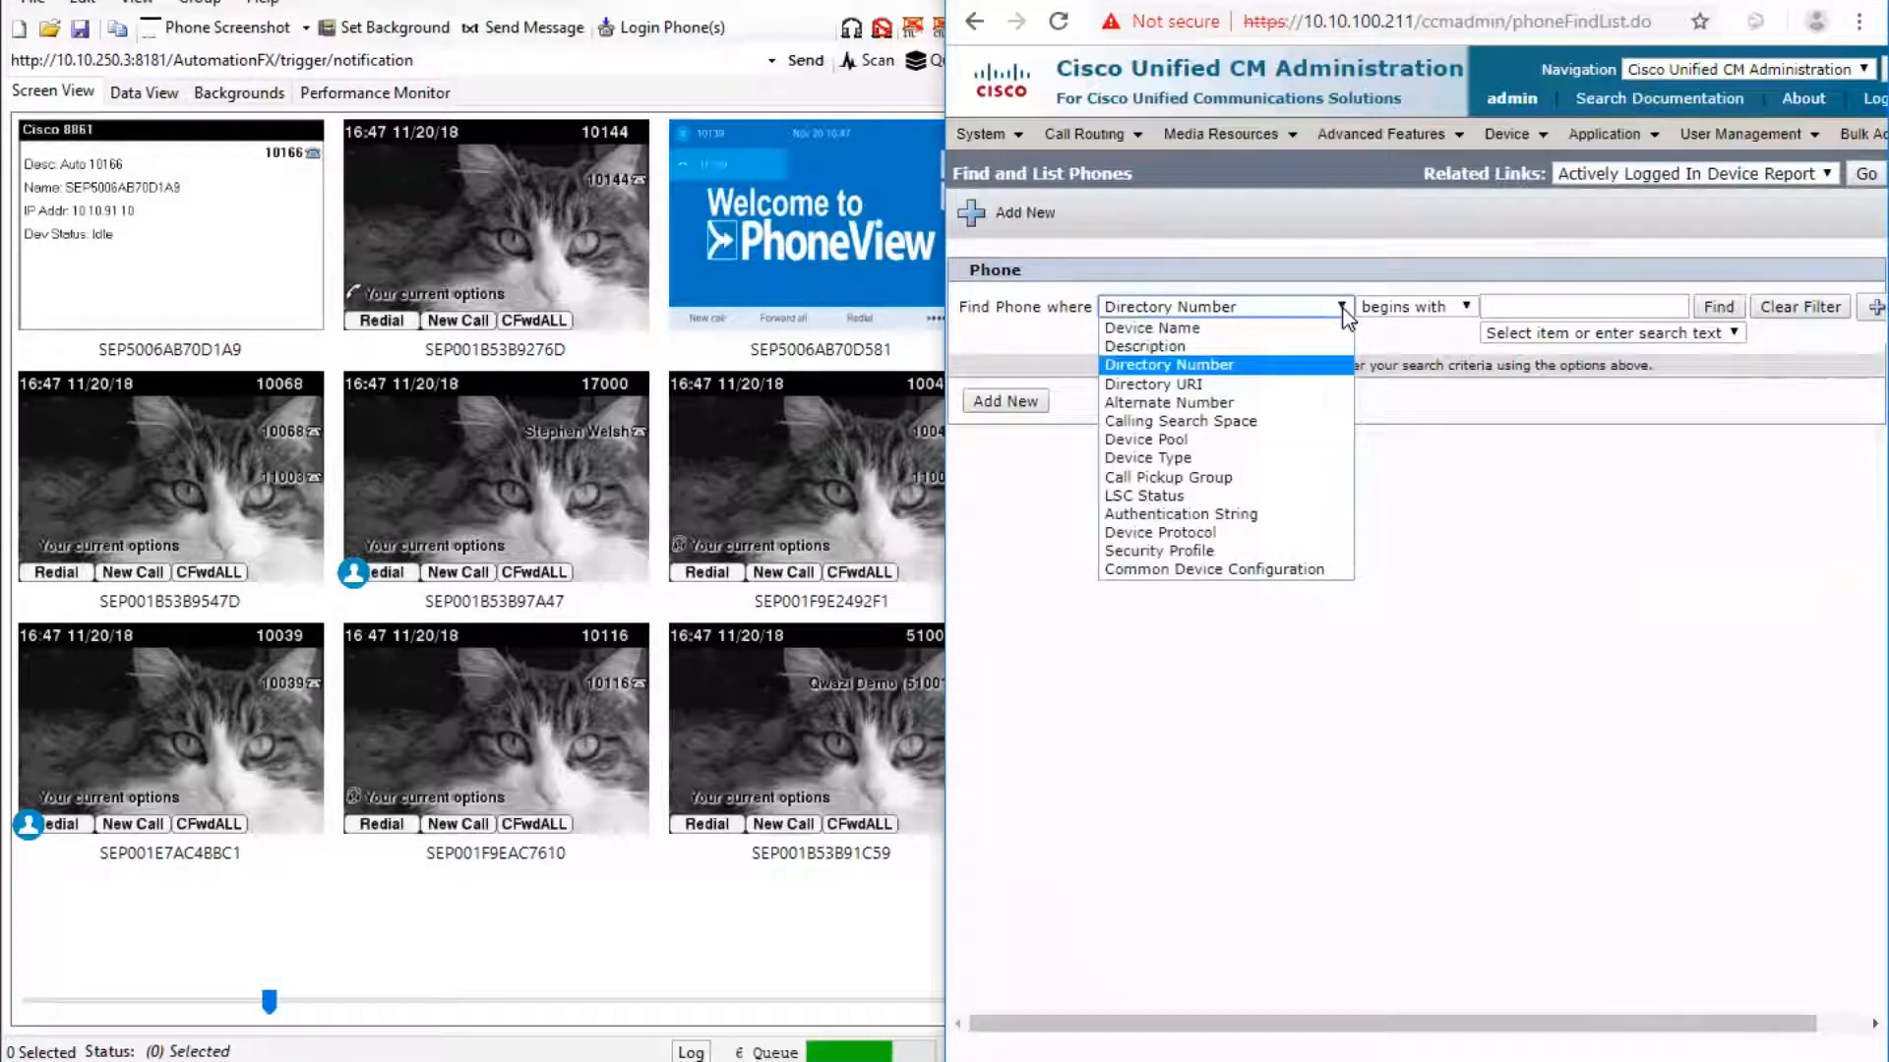
click(1558, 309)
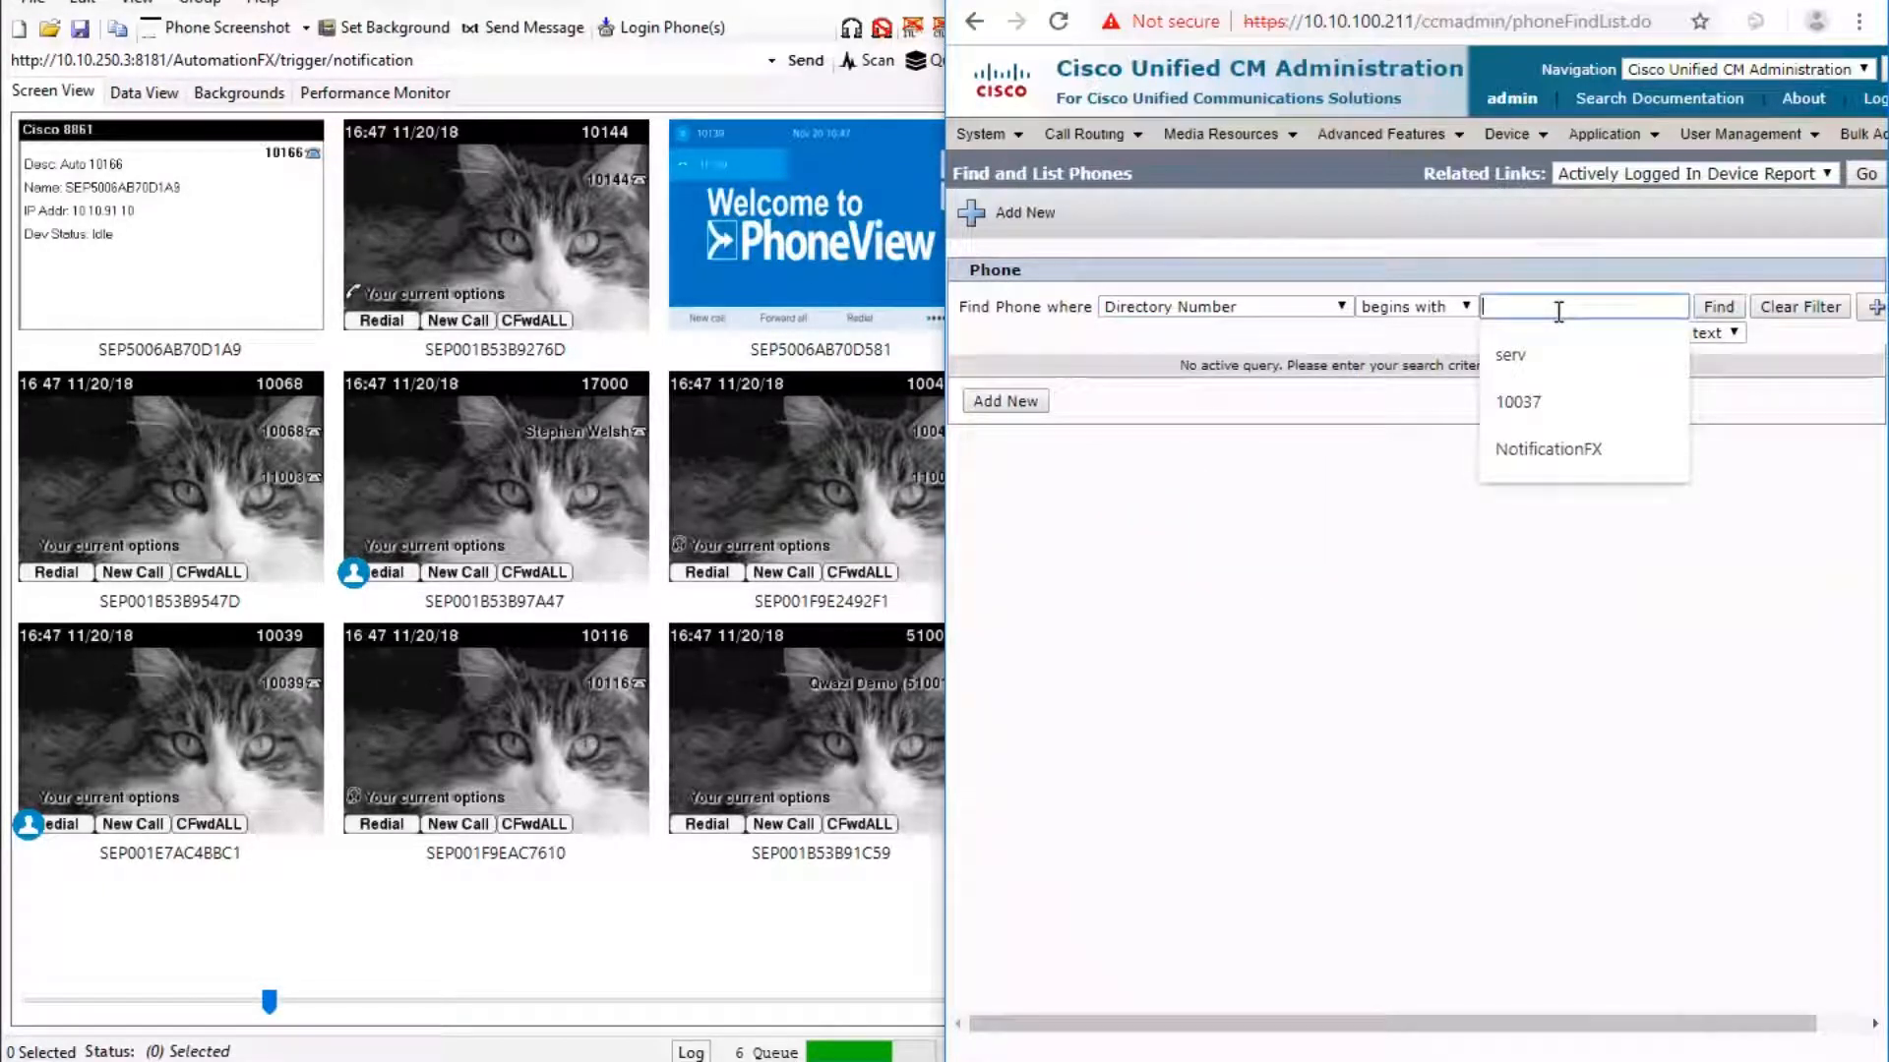
text(101)
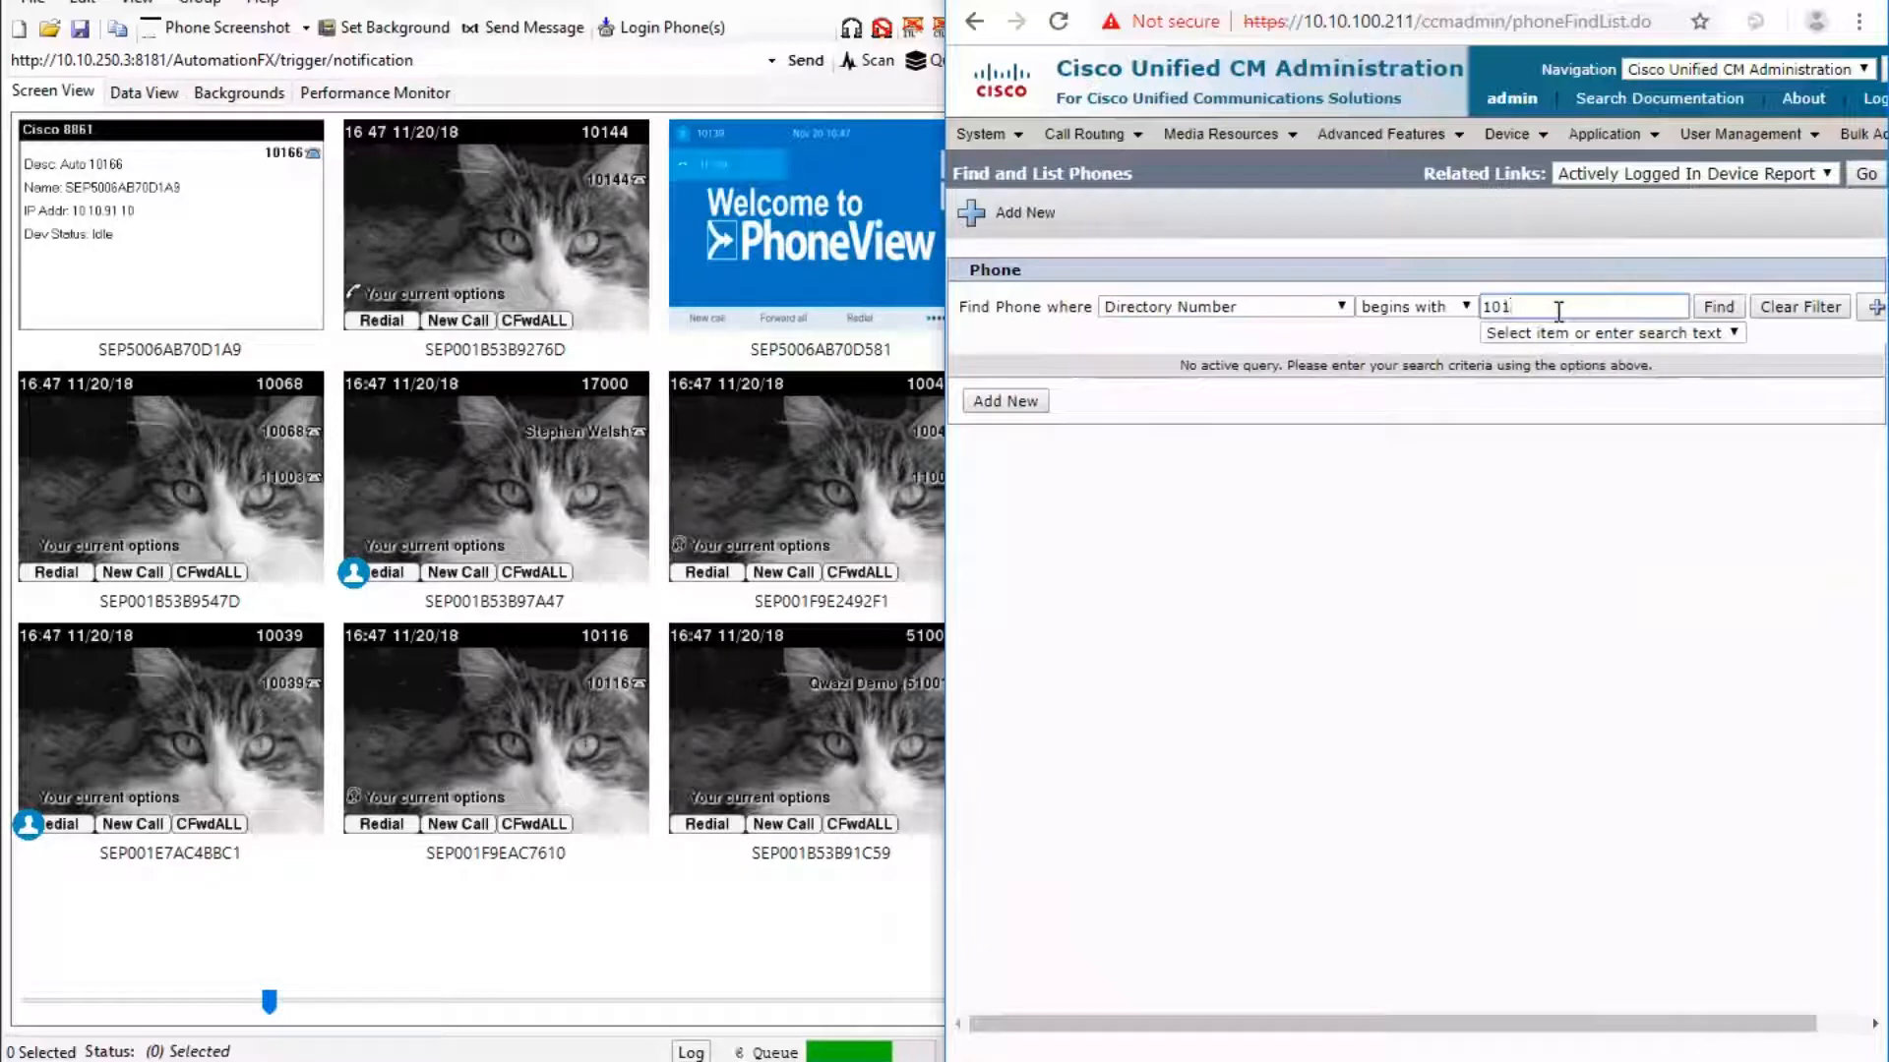
text(66)
key(Return)
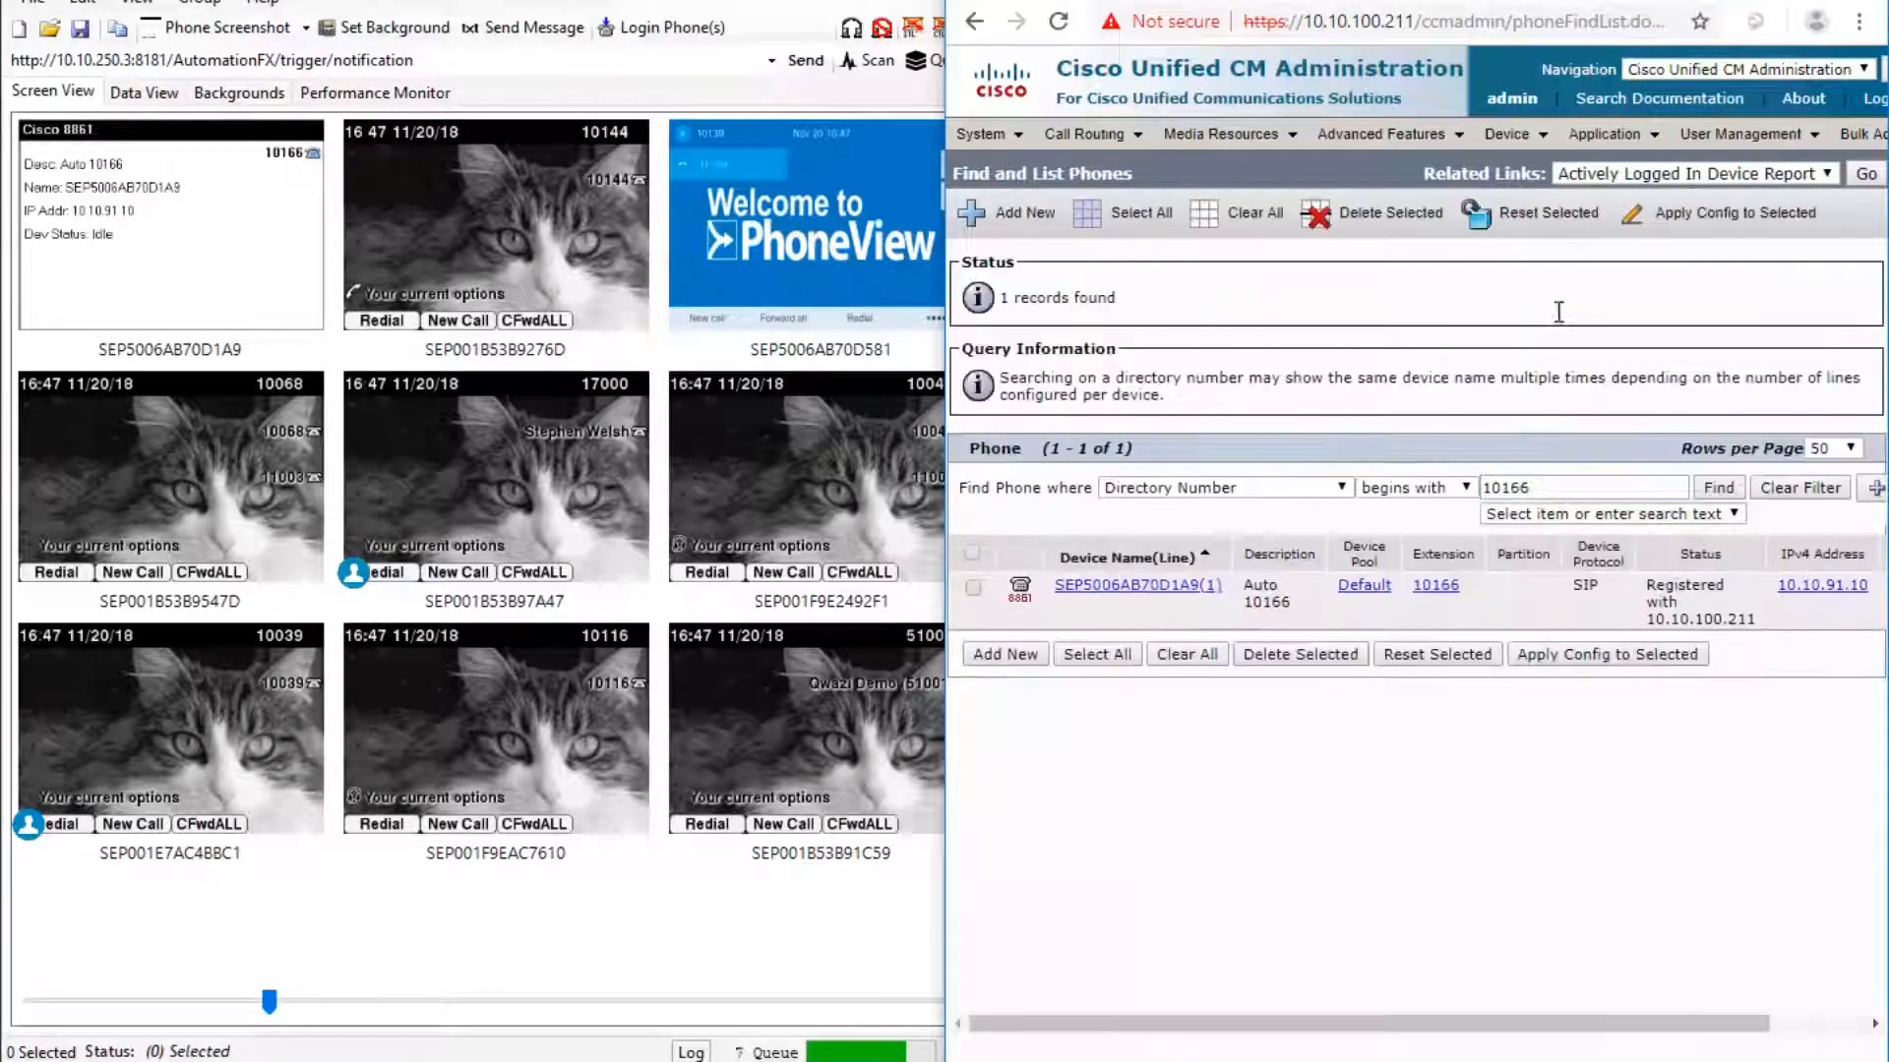
click(1130, 589)
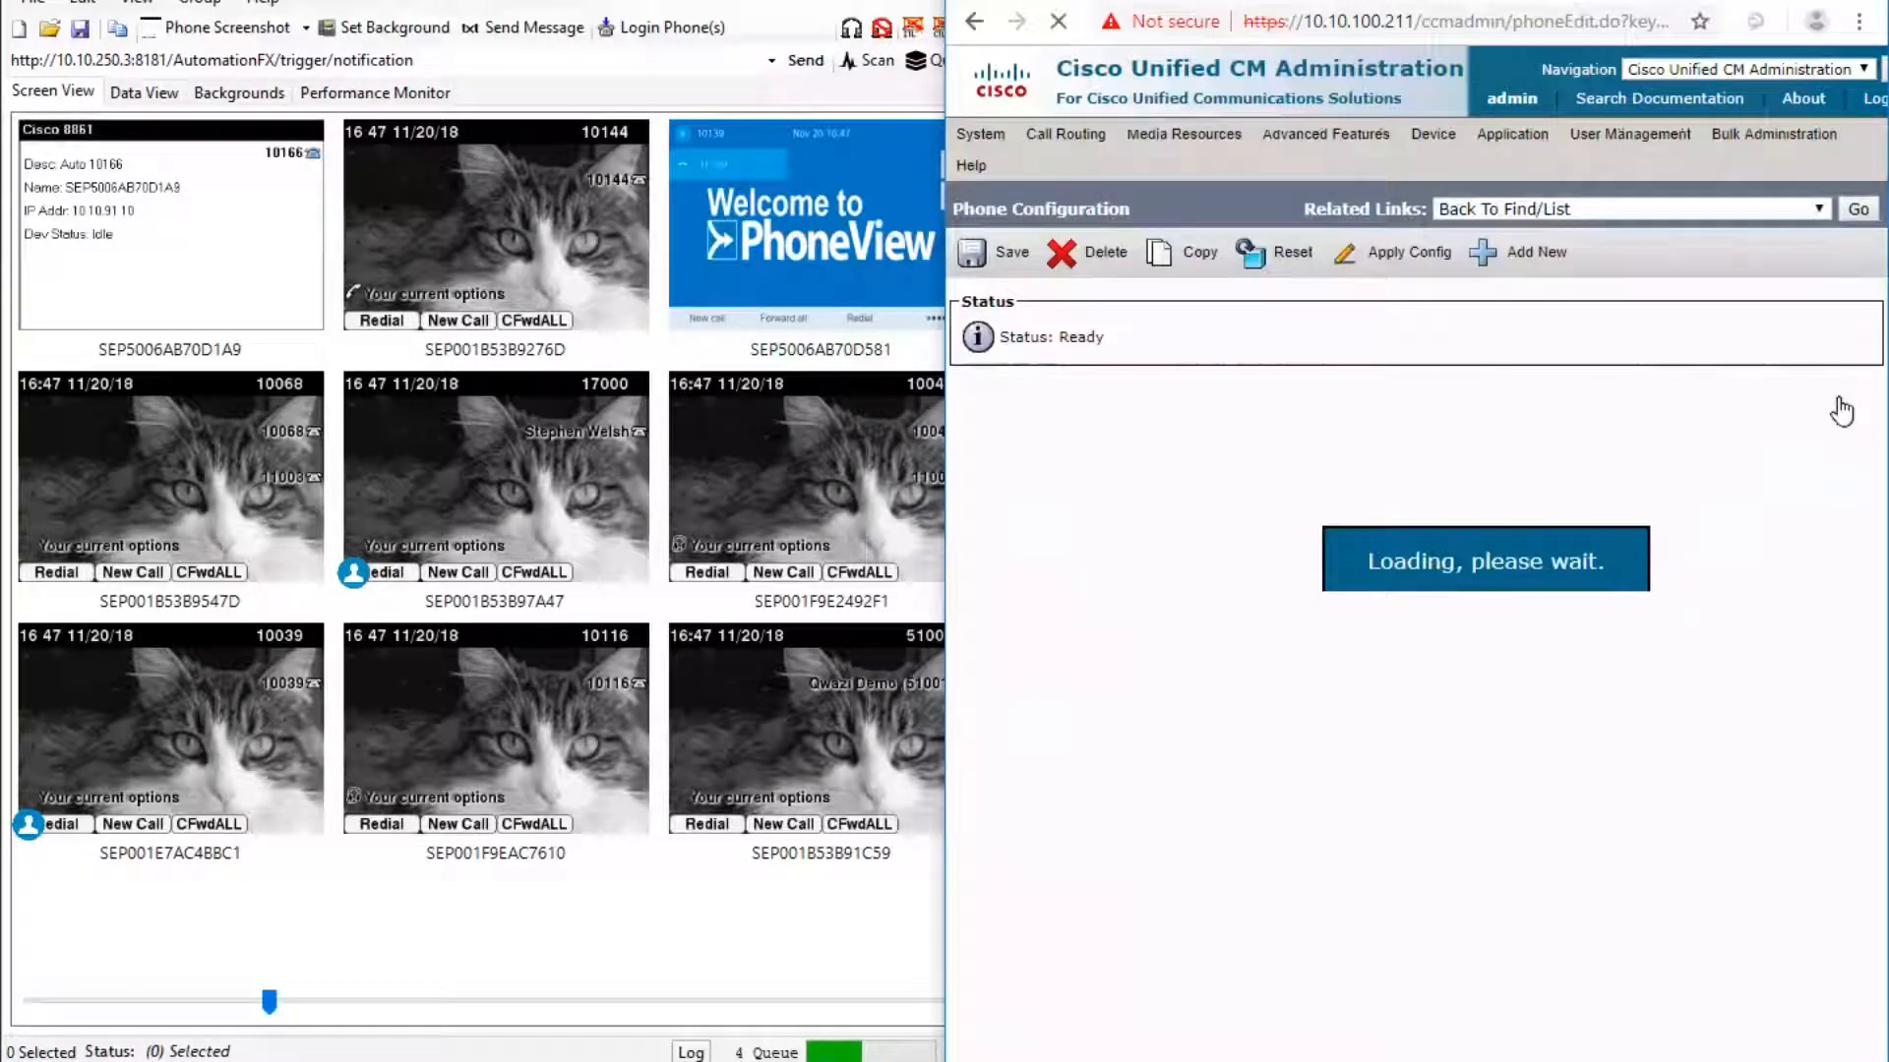
Subscribe SEP5006AB70D1A9 to the NotificationFX-Demo service, save, and close the subscription window.
click(1816, 179)
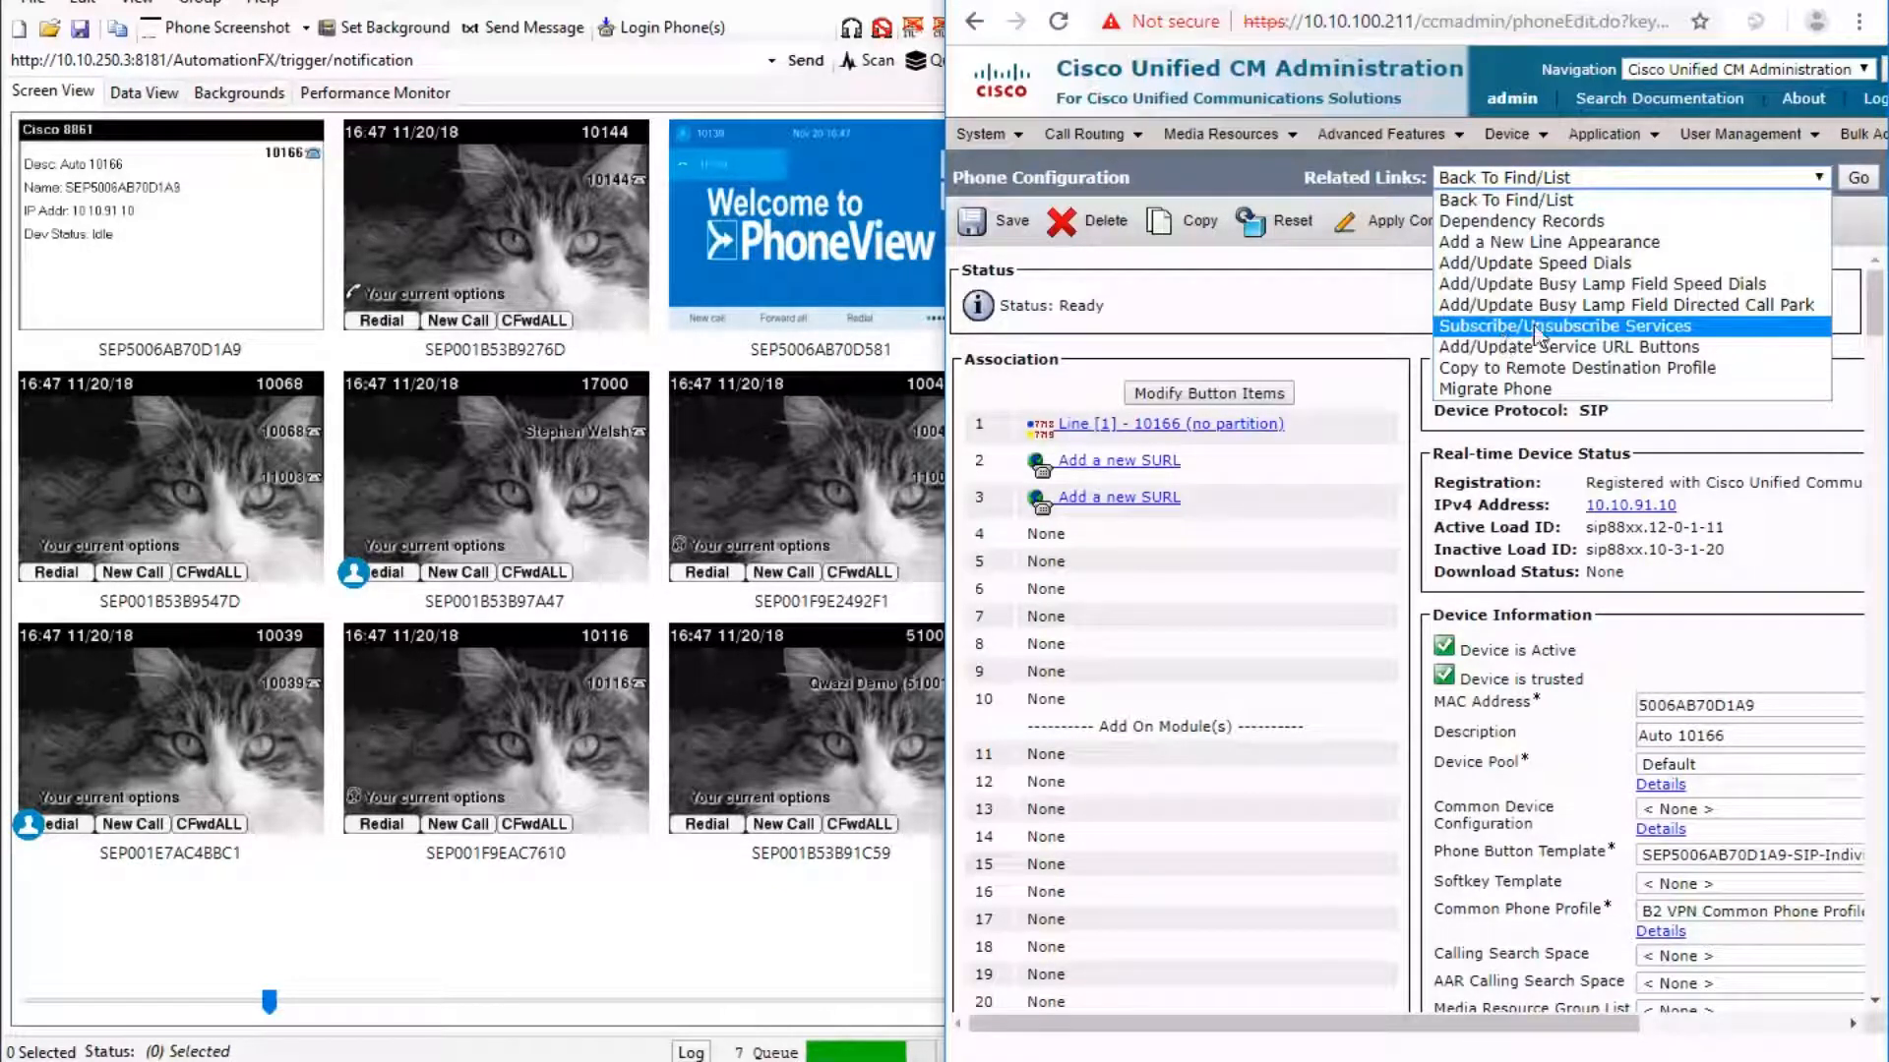
click(1515, 327)
click(1855, 179)
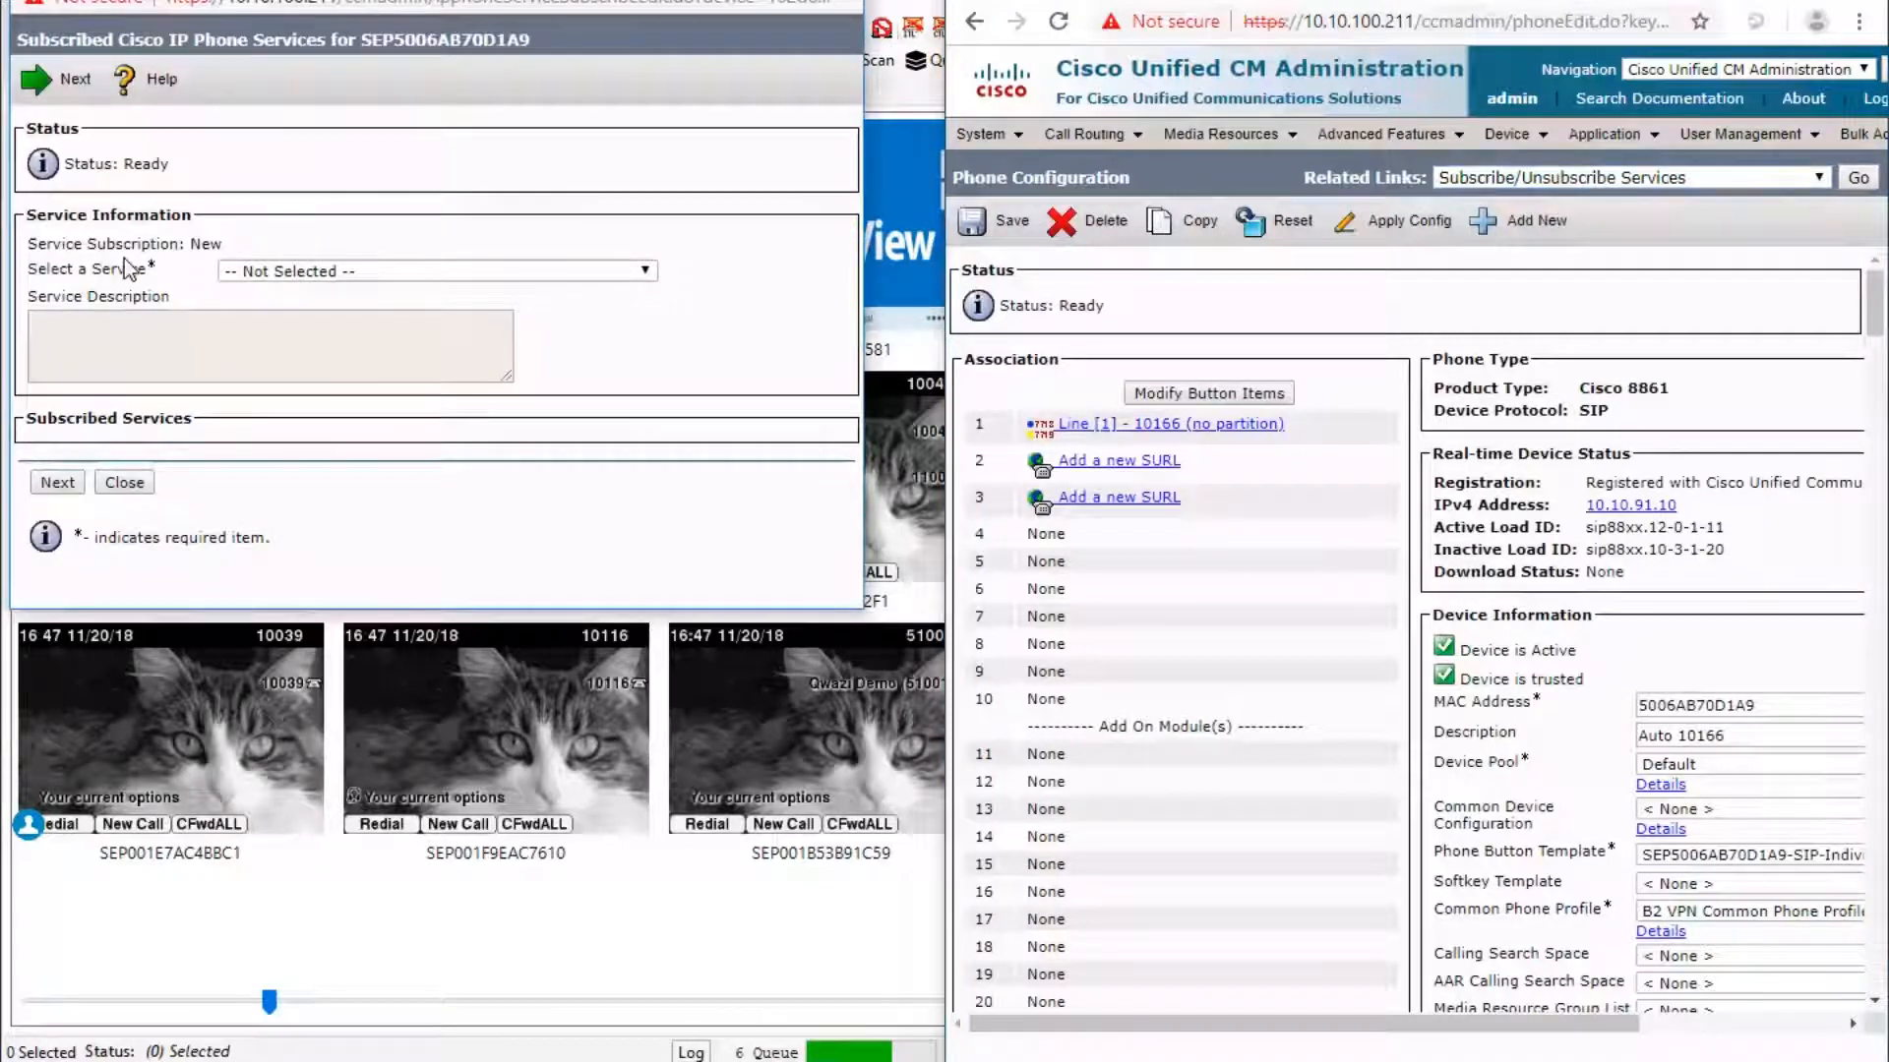
click(645, 272)
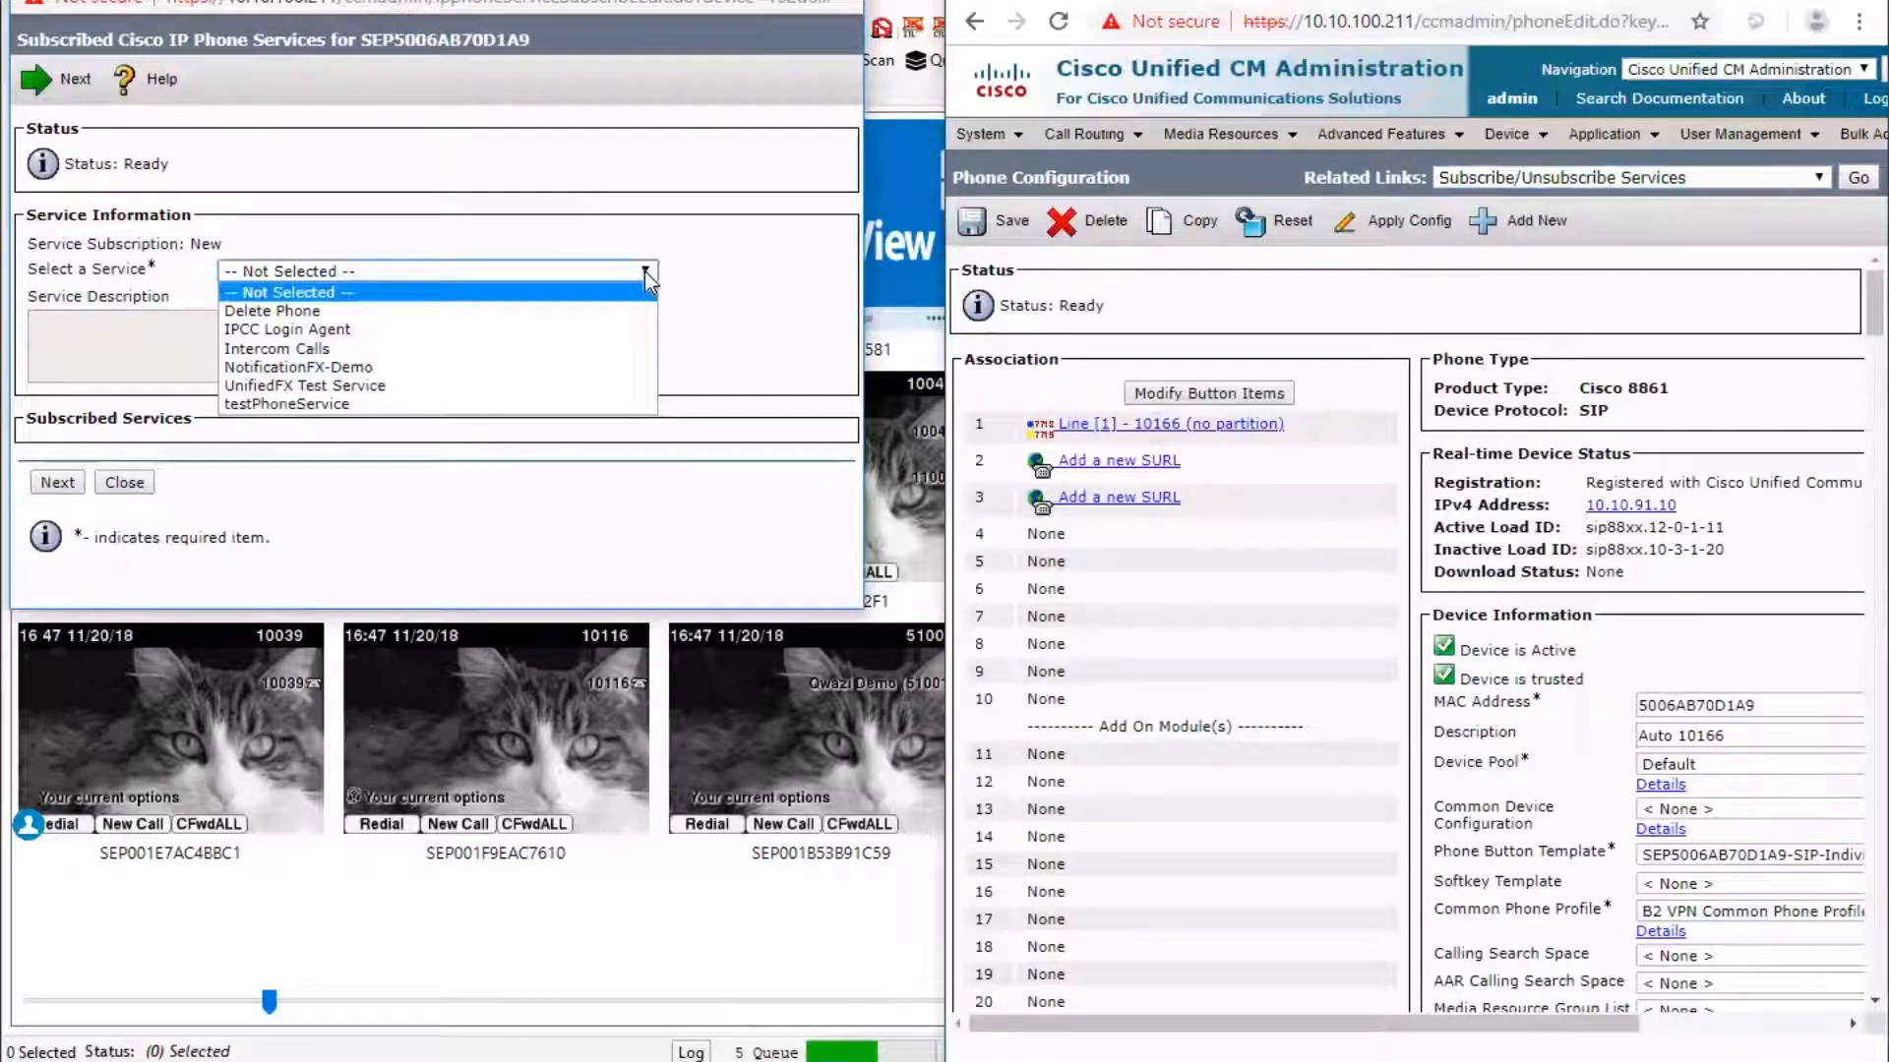
click(369, 366)
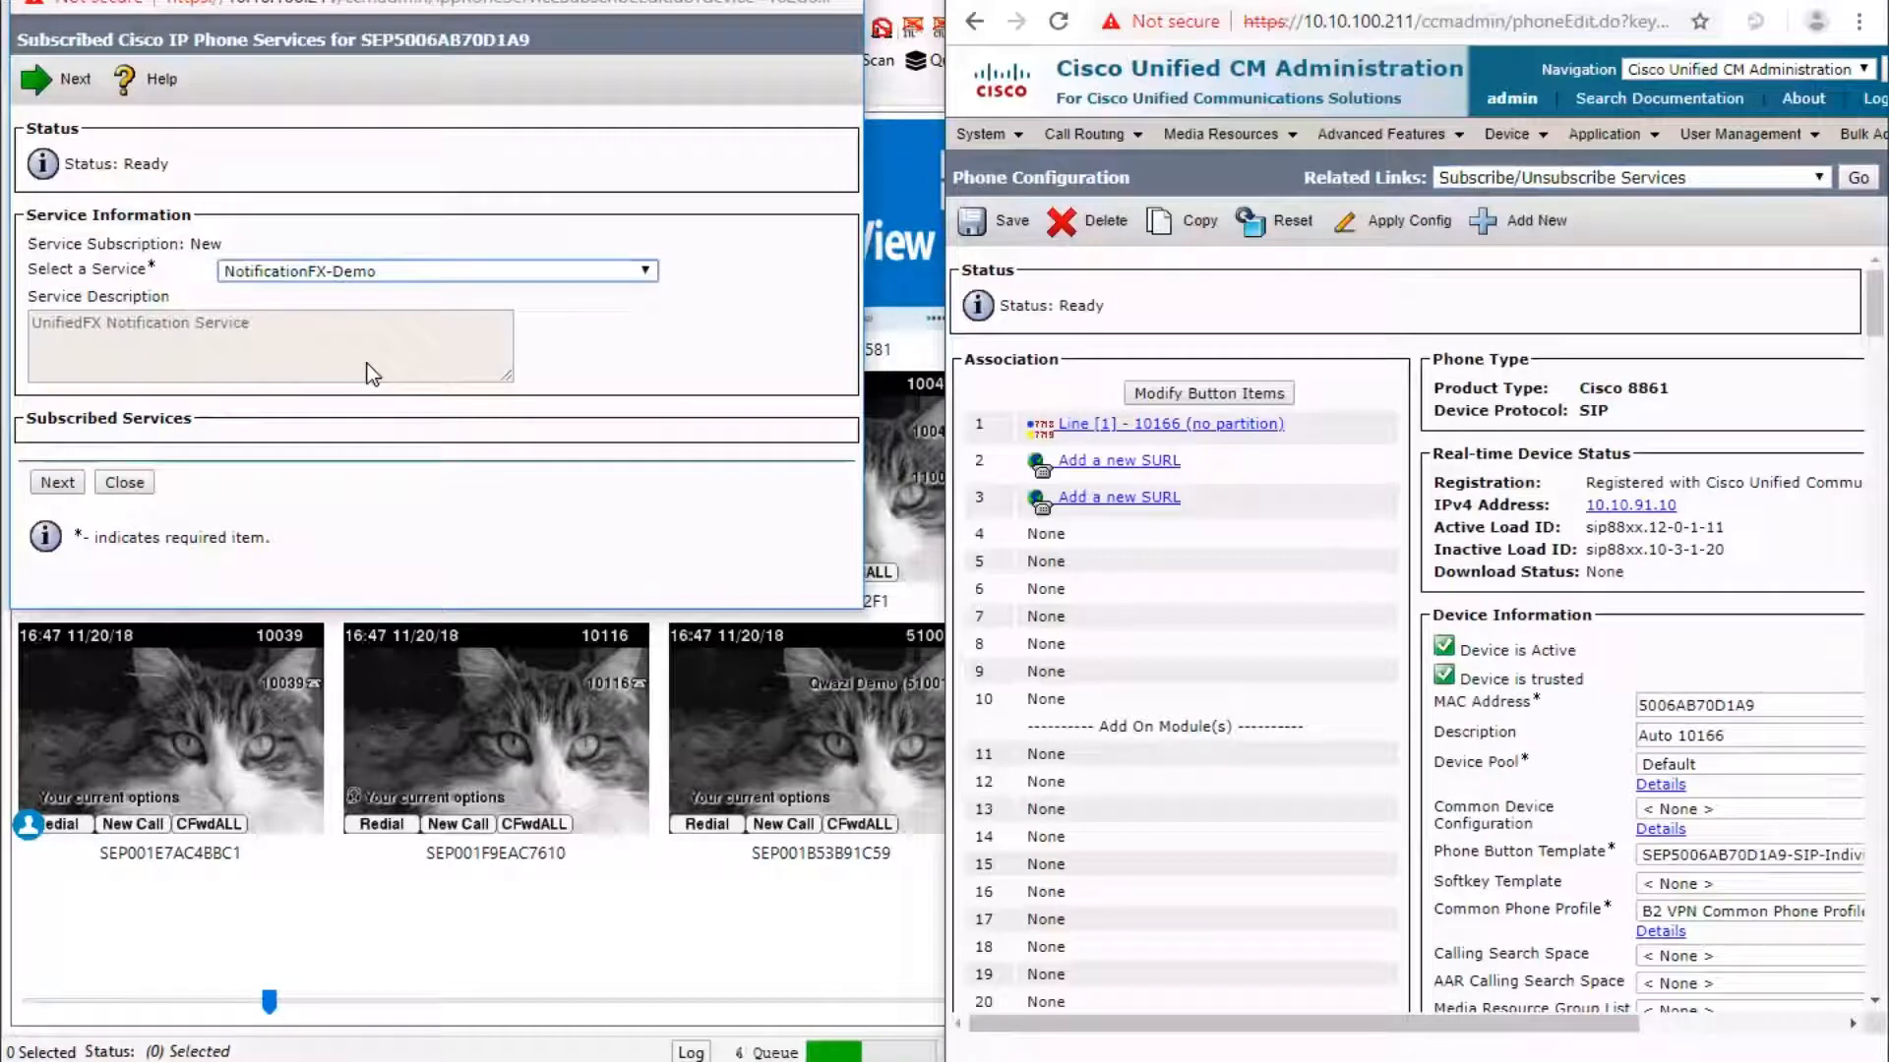
click(61, 490)
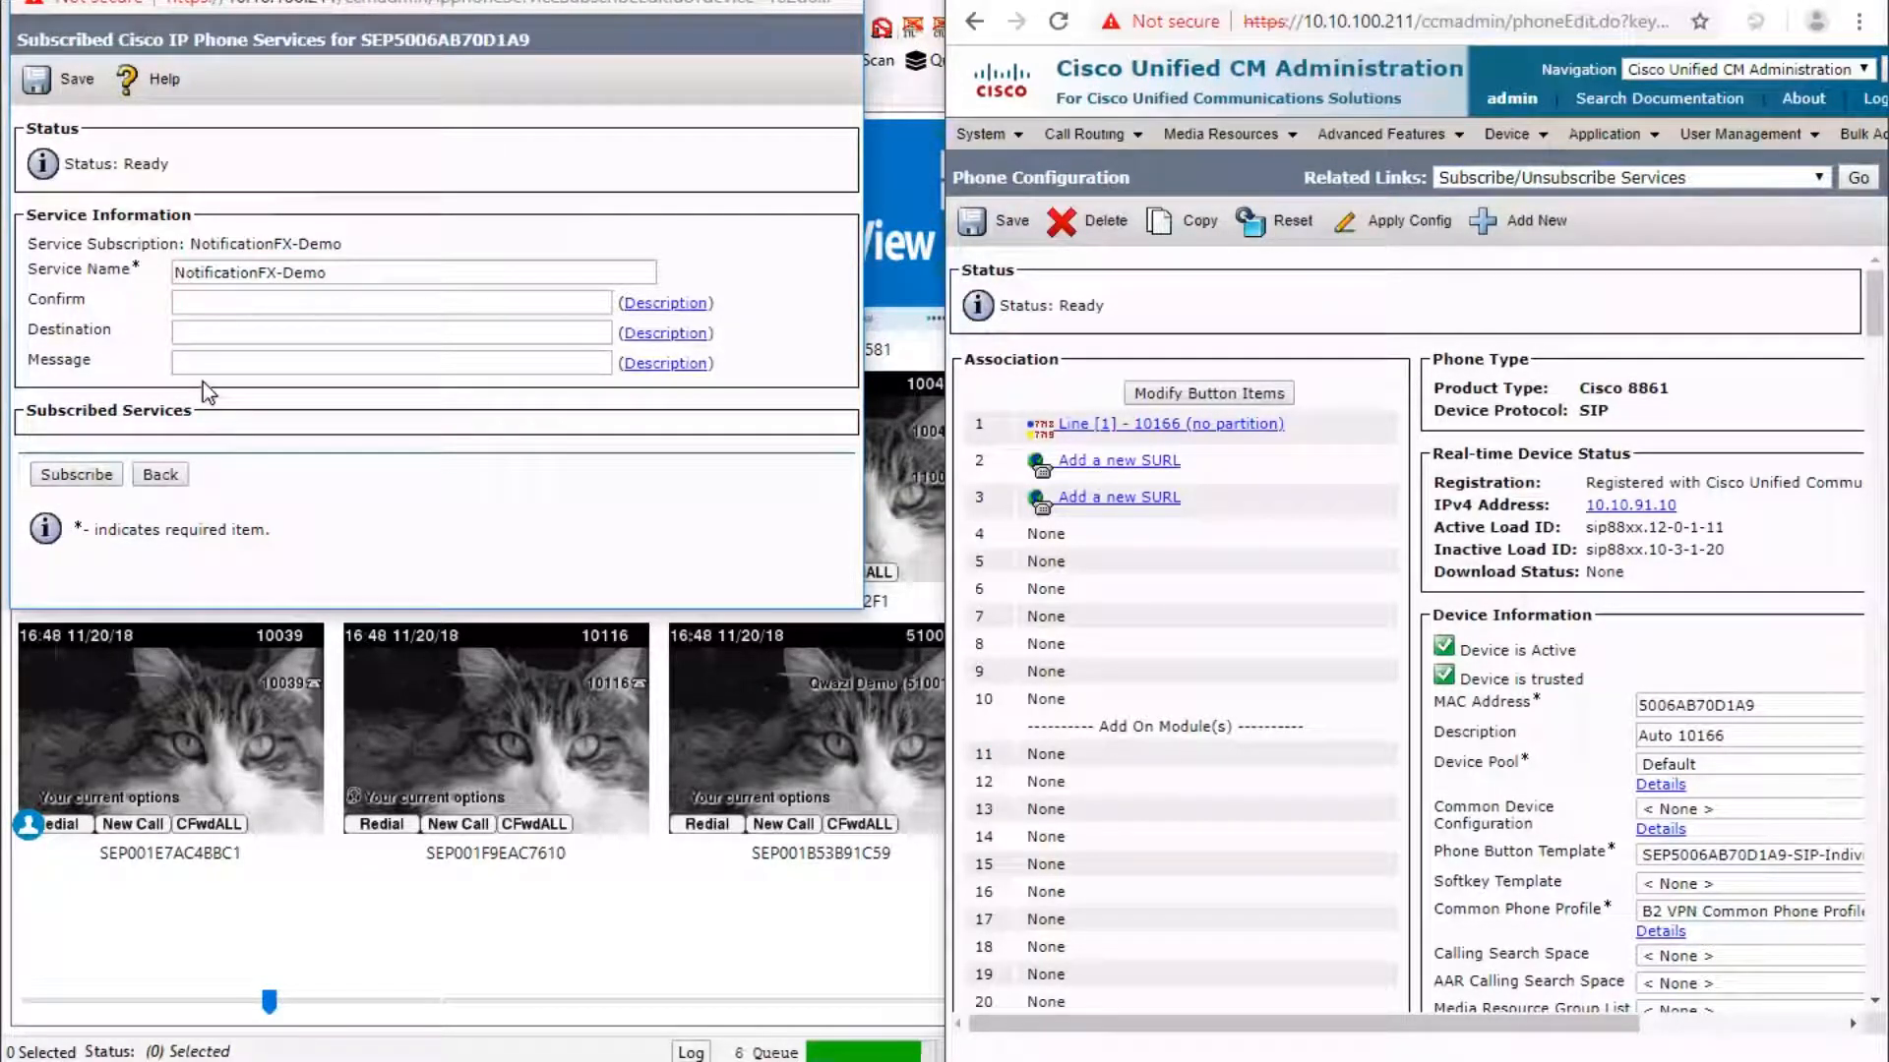
click(75, 476)
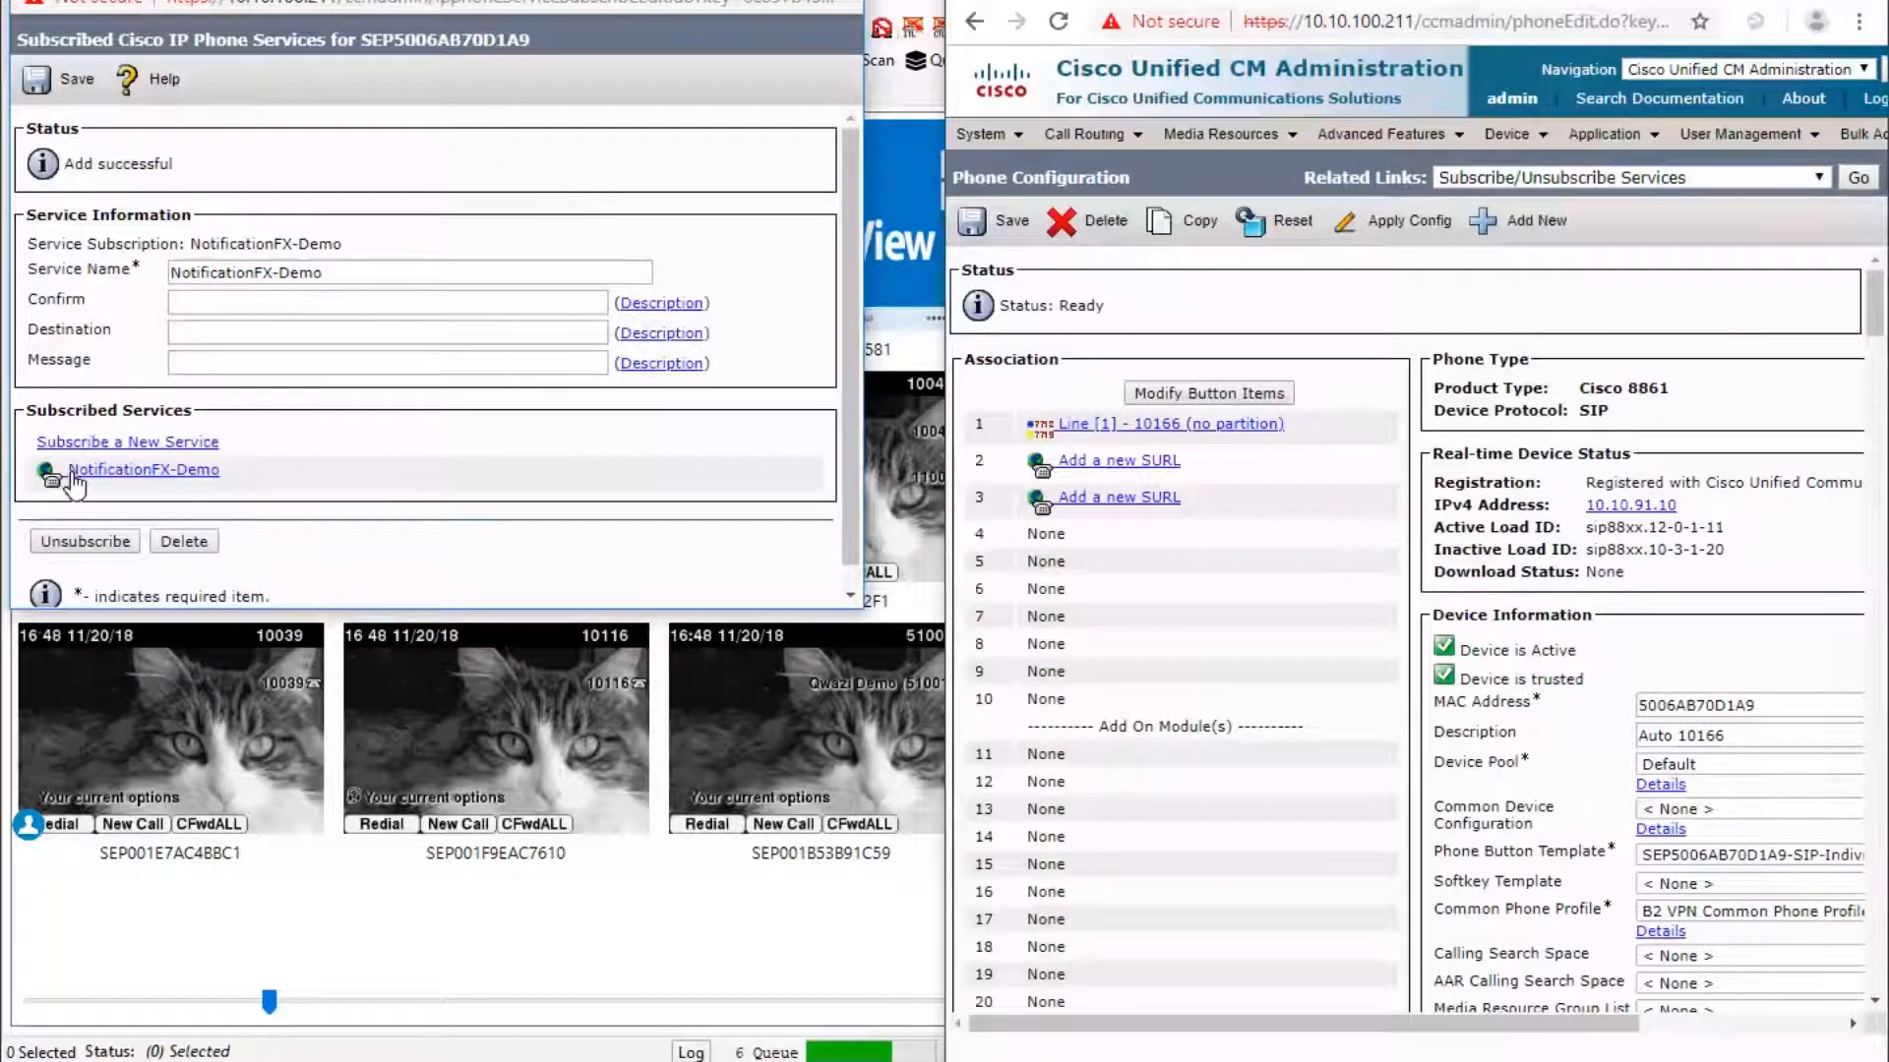
click(184, 542)
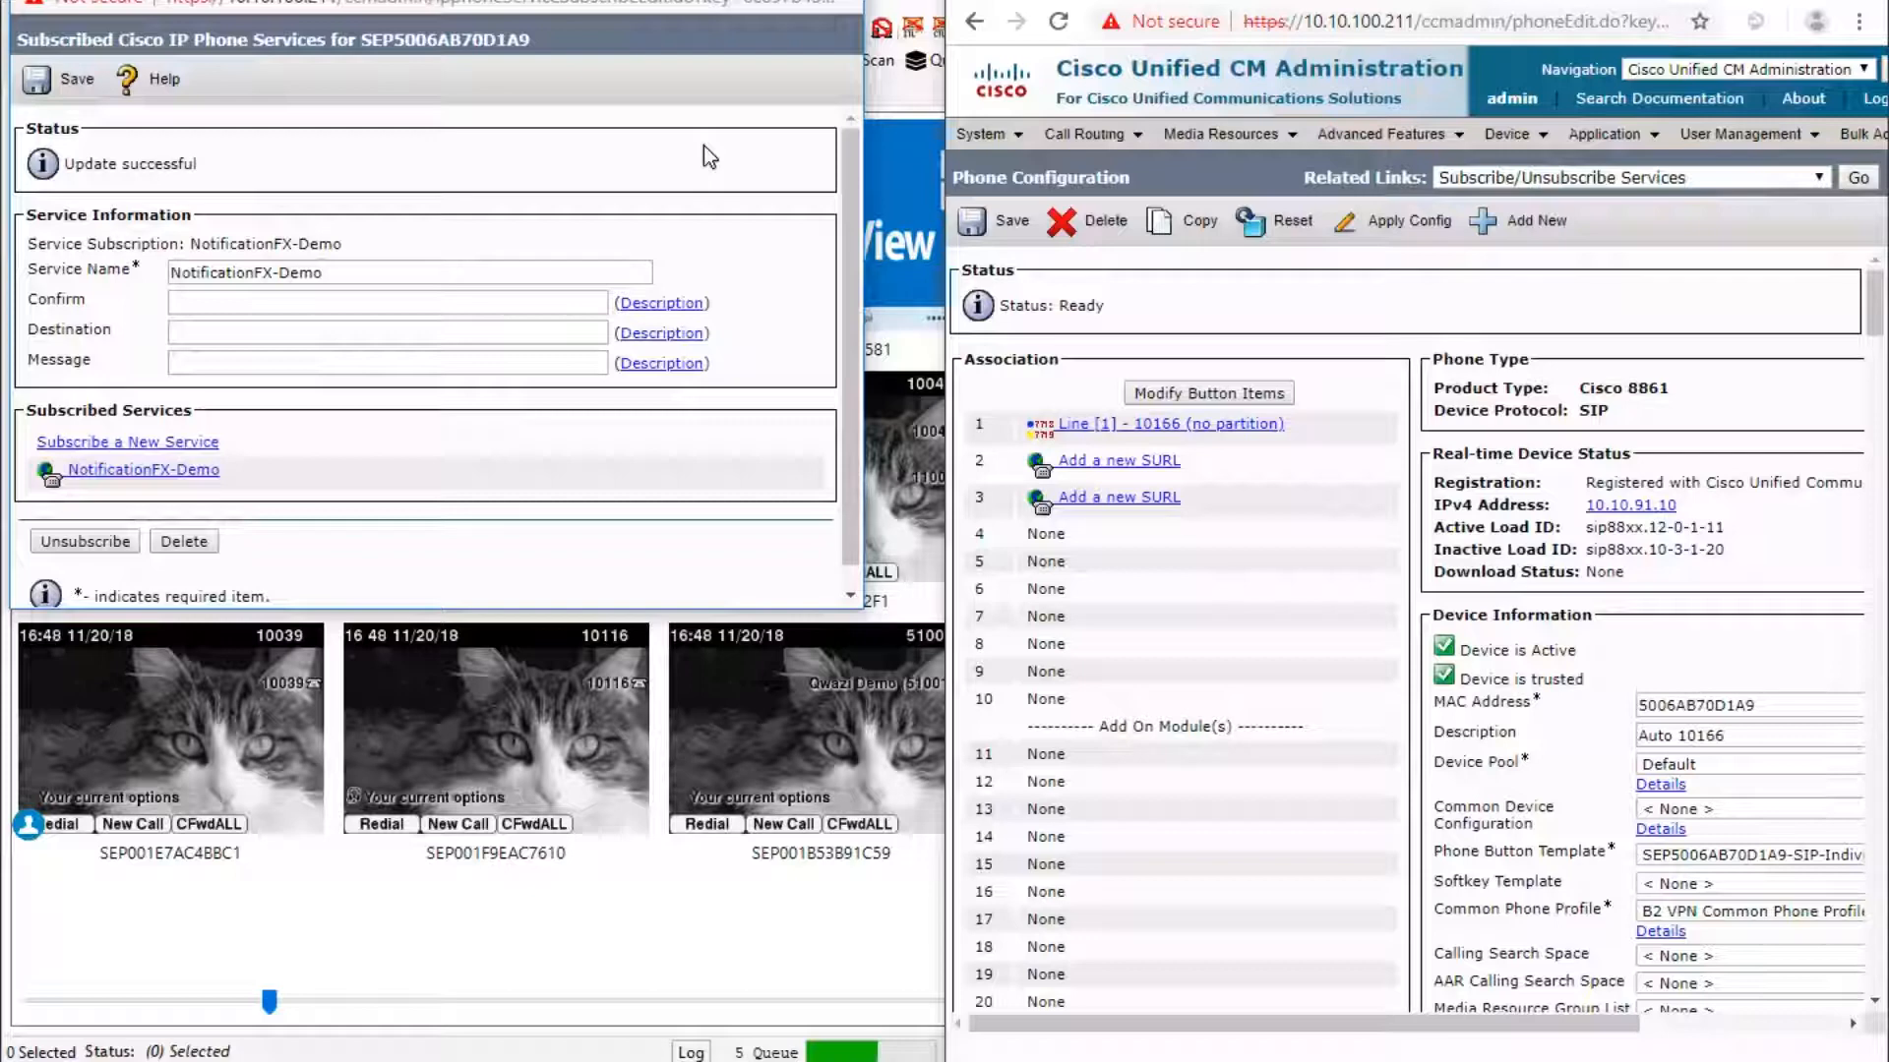
key(ctrl+w)
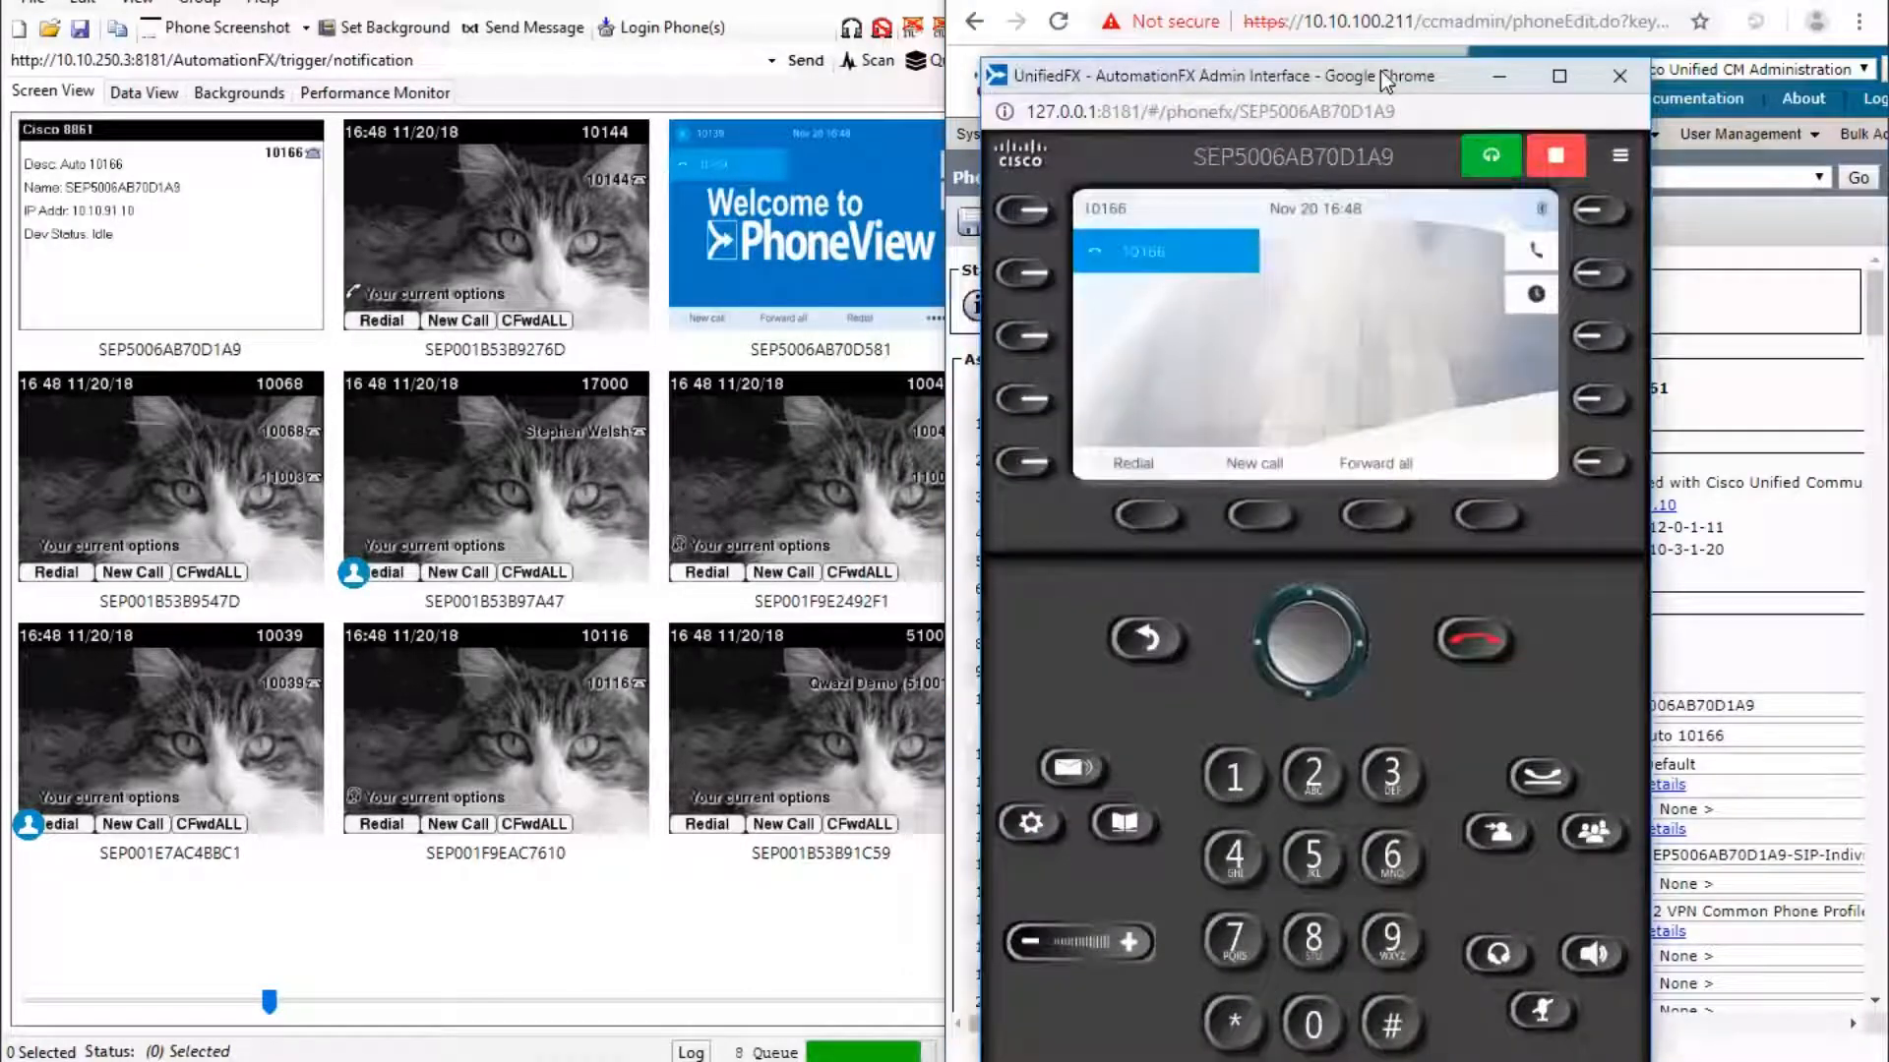
Move the PhoneFX emulator to the left and begin adding a new service URL button.
drag(1384, 78, 504, 12)
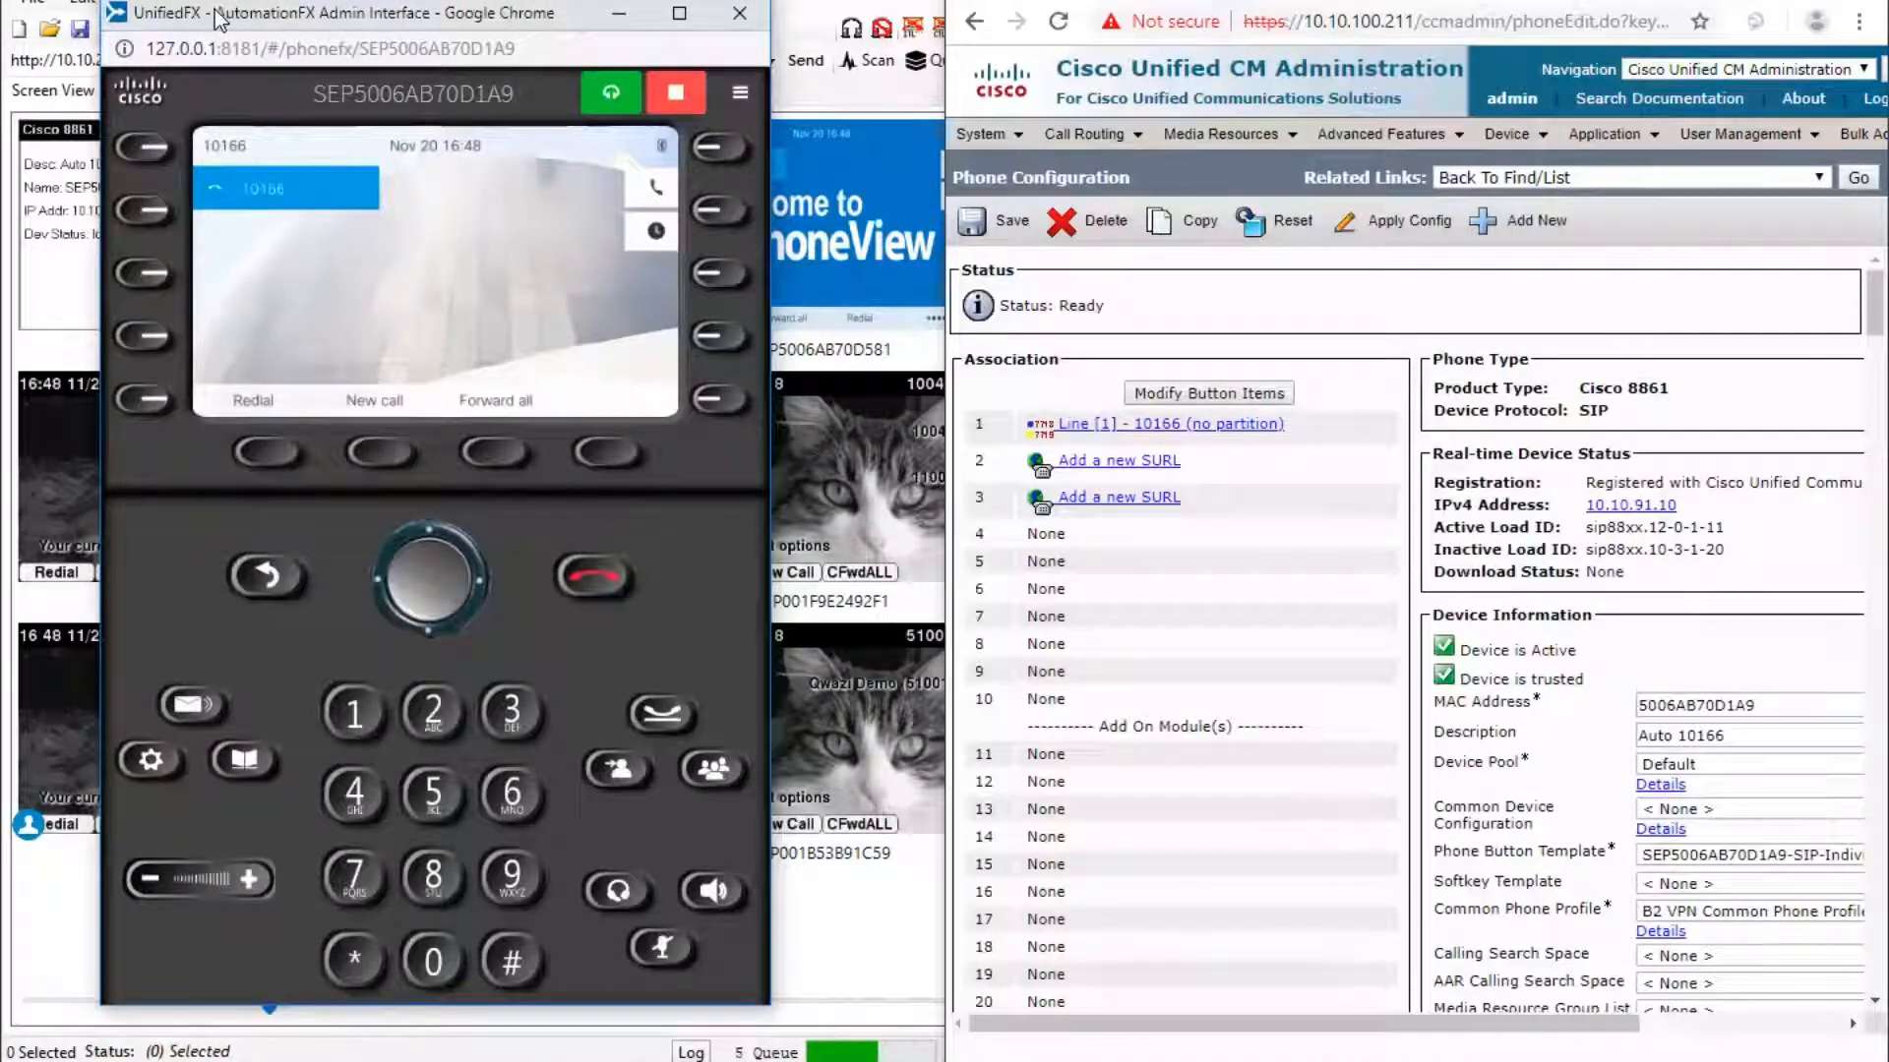
drag(283, 24, 257, 9)
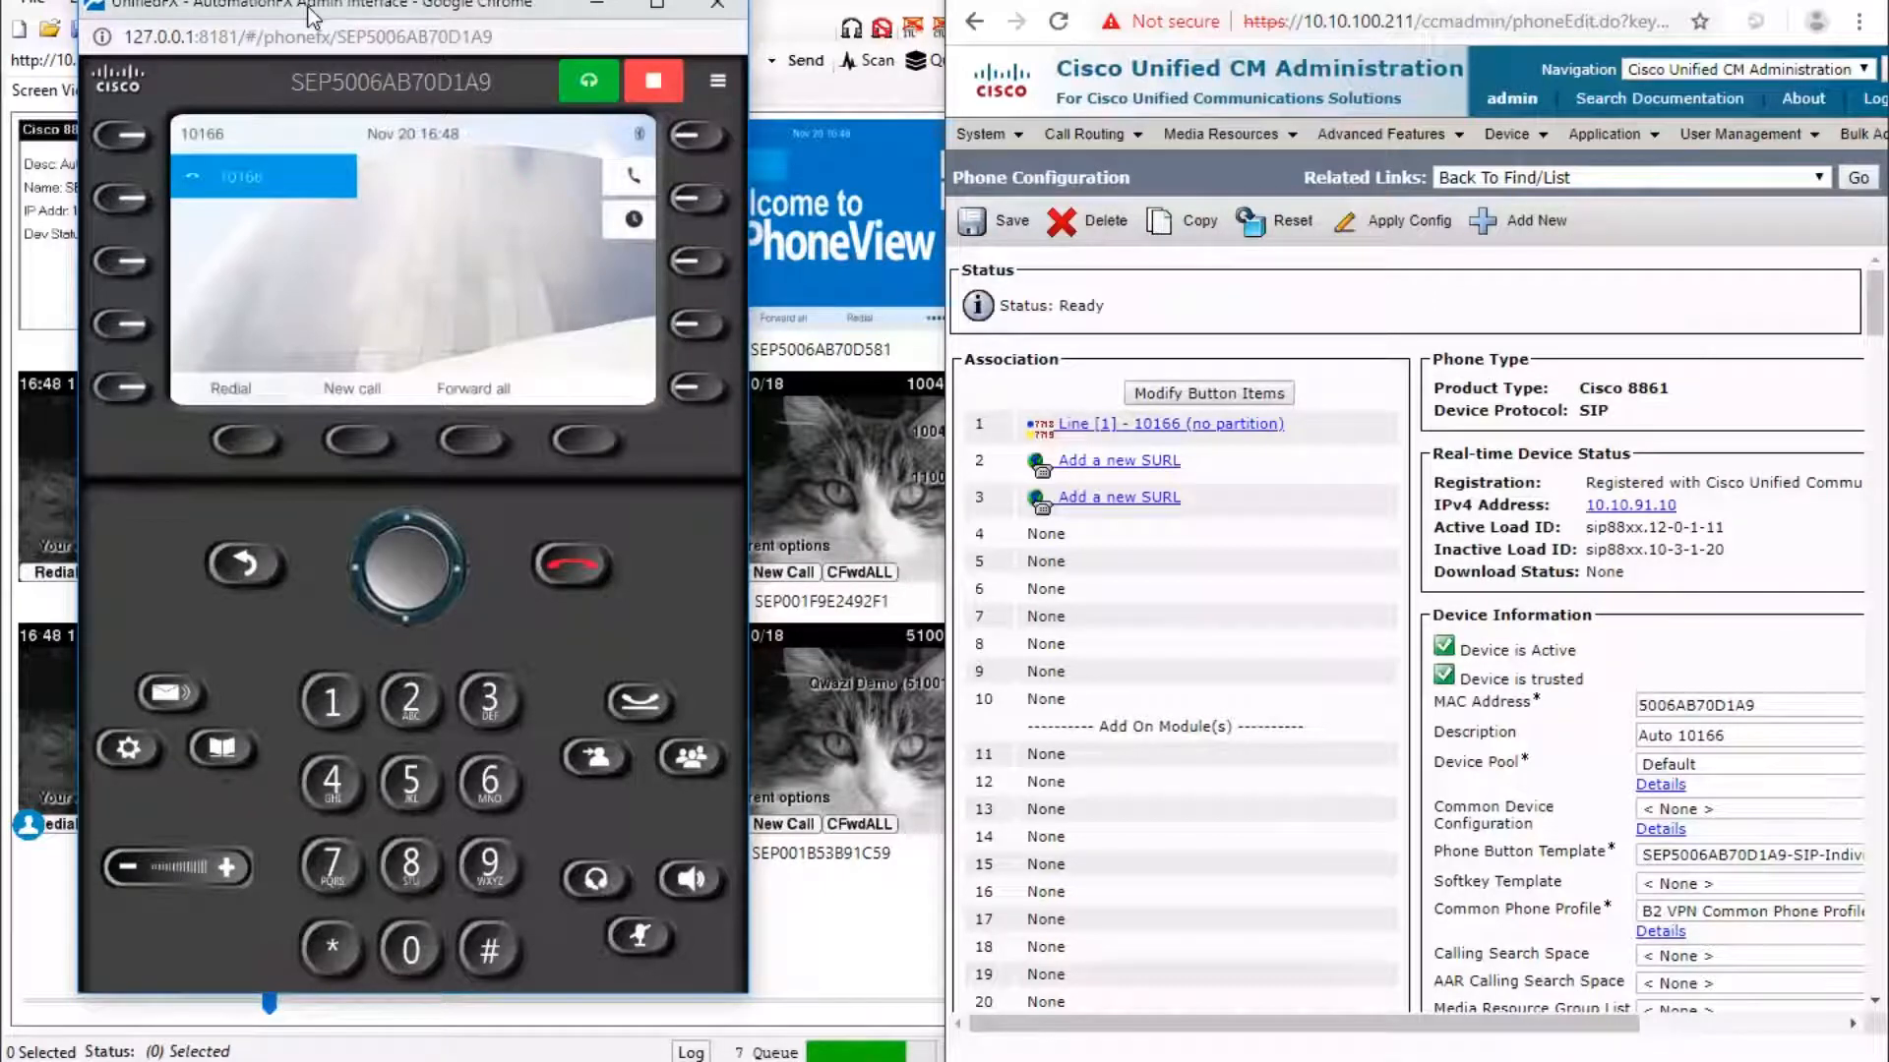
drag(331, 8, 365, 8)
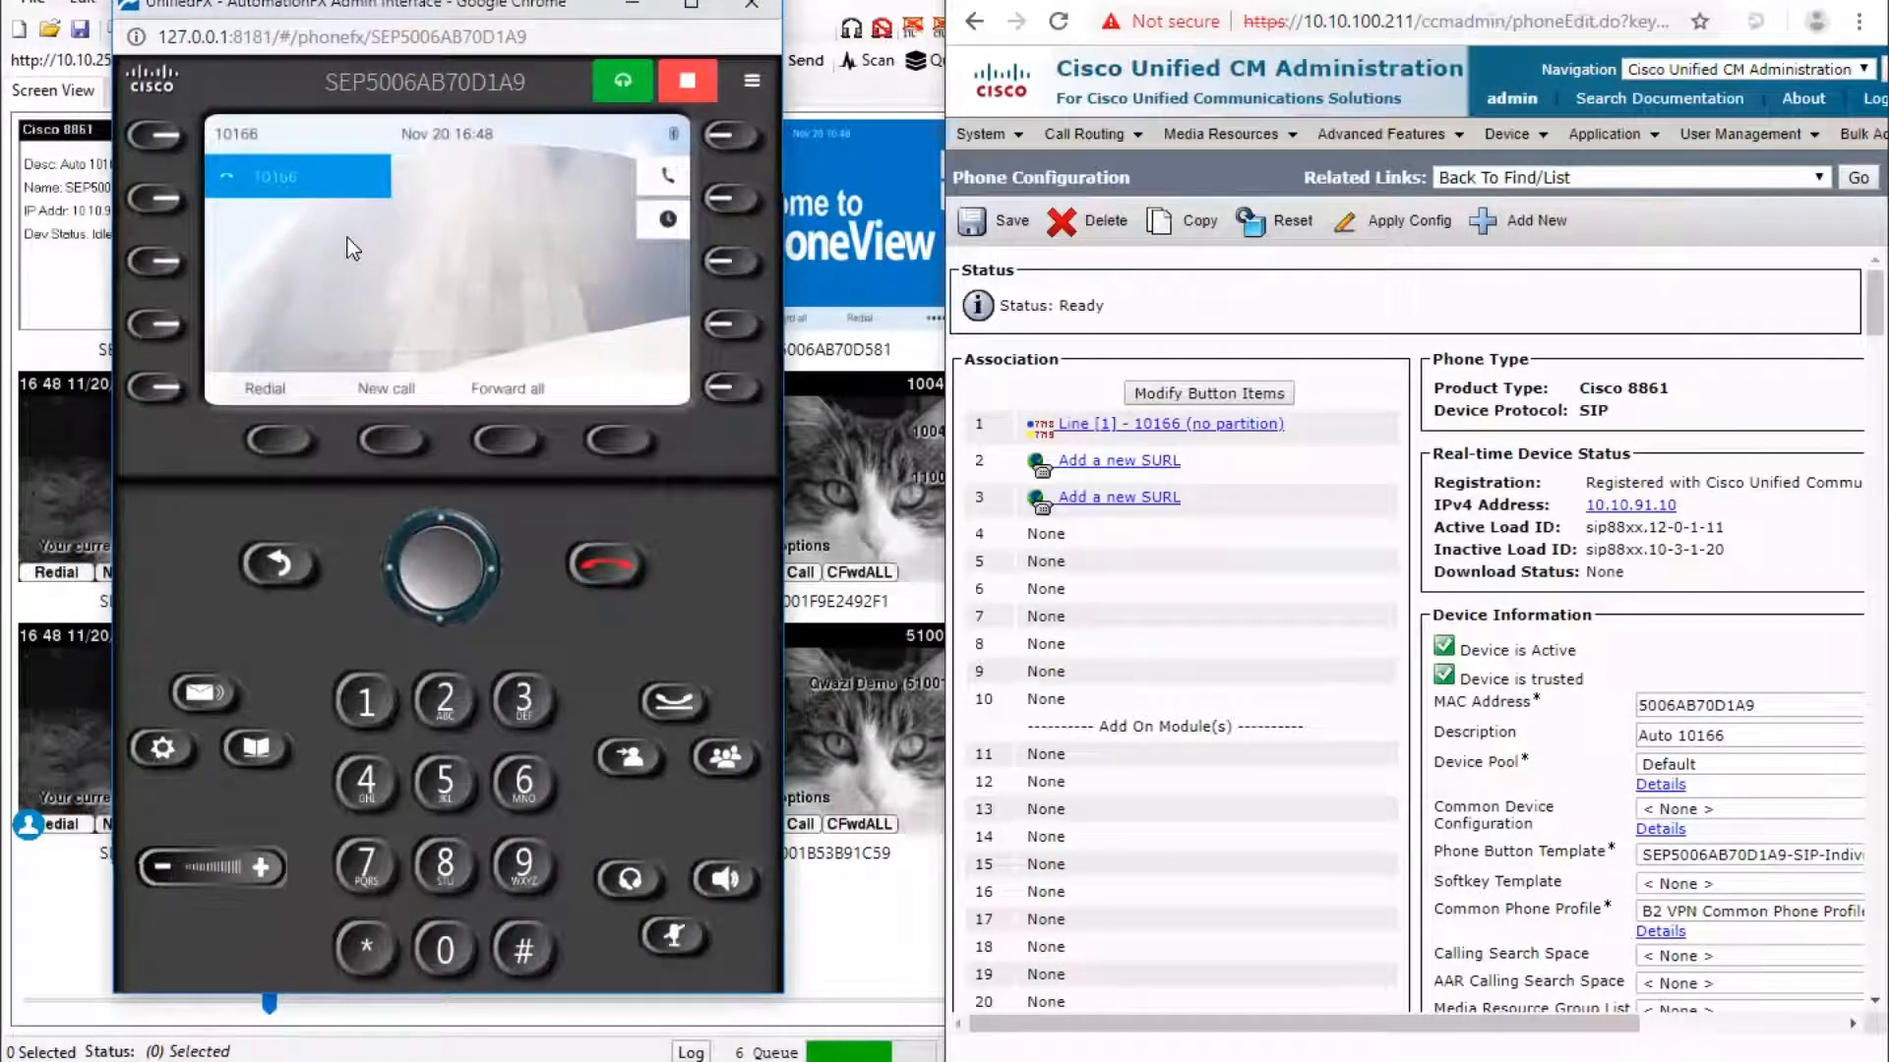
click(1141, 462)
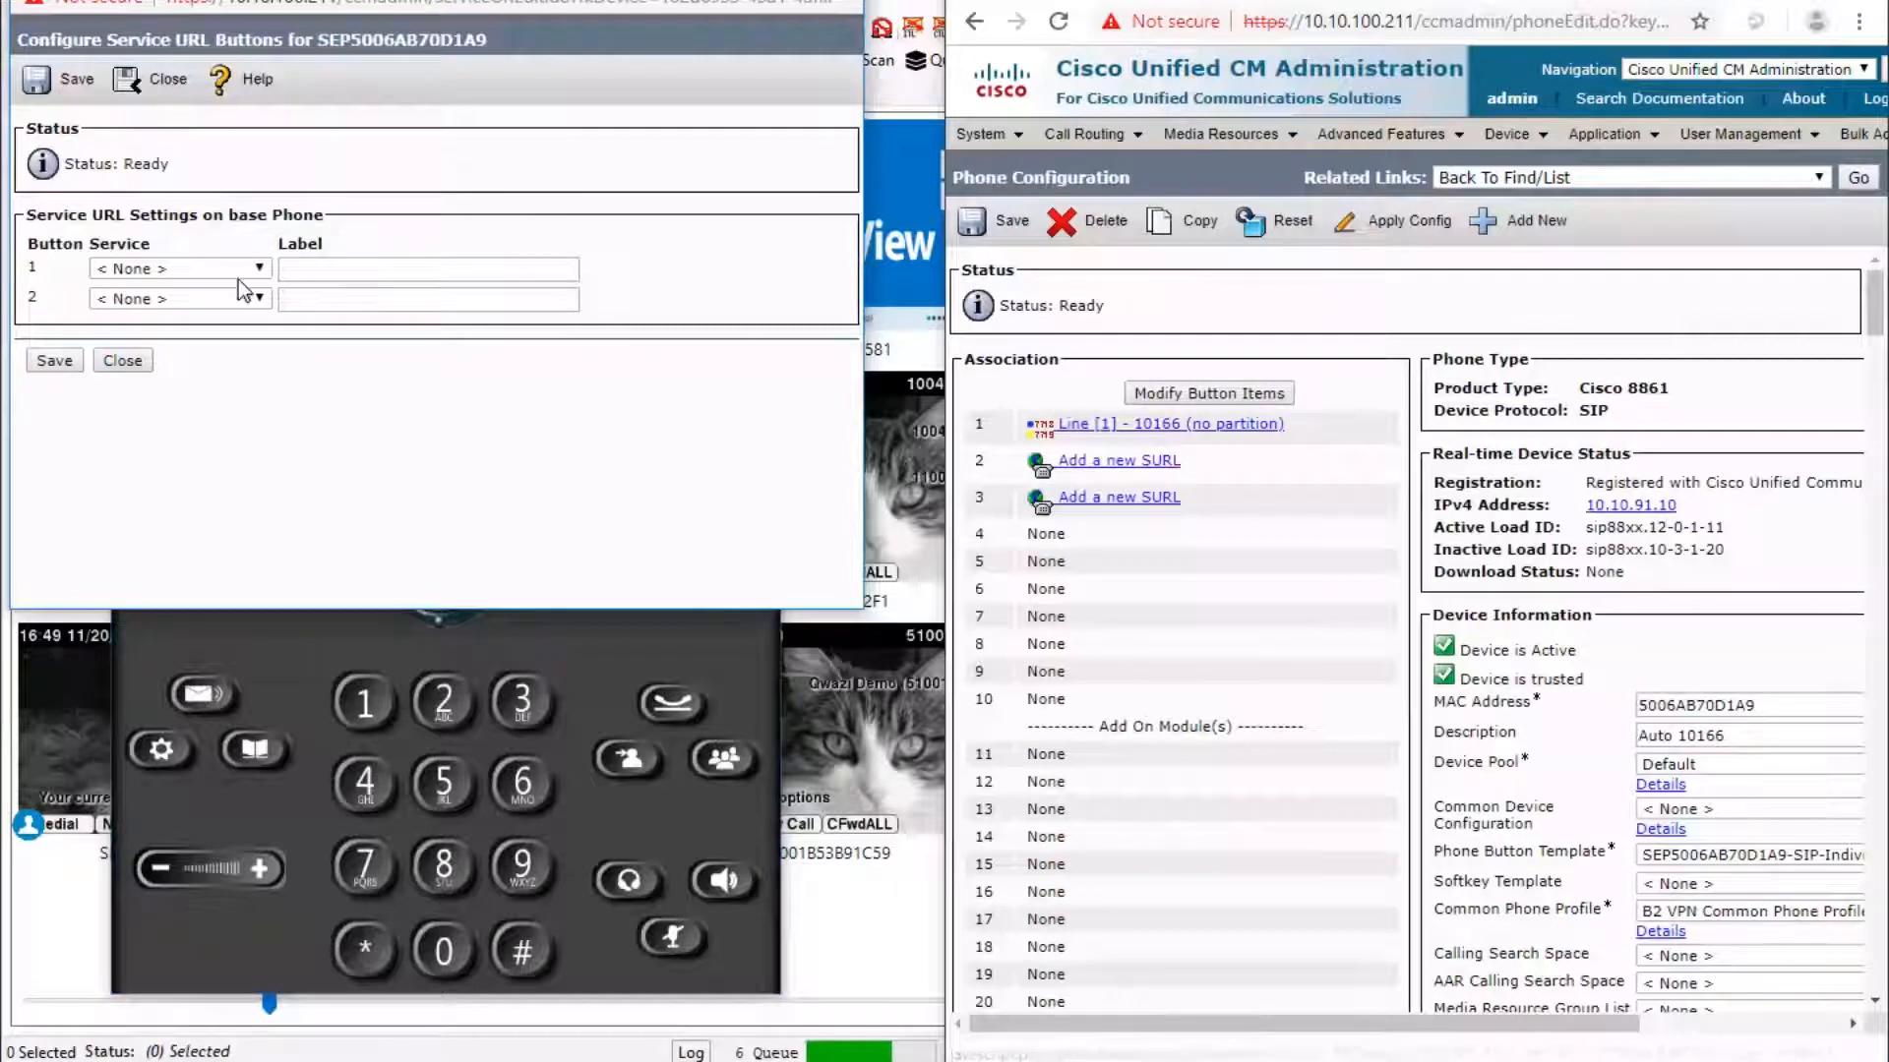
Assign NotificationFX-Demo to the first service URL button with label NotificationFX, save and close.
click(260, 267)
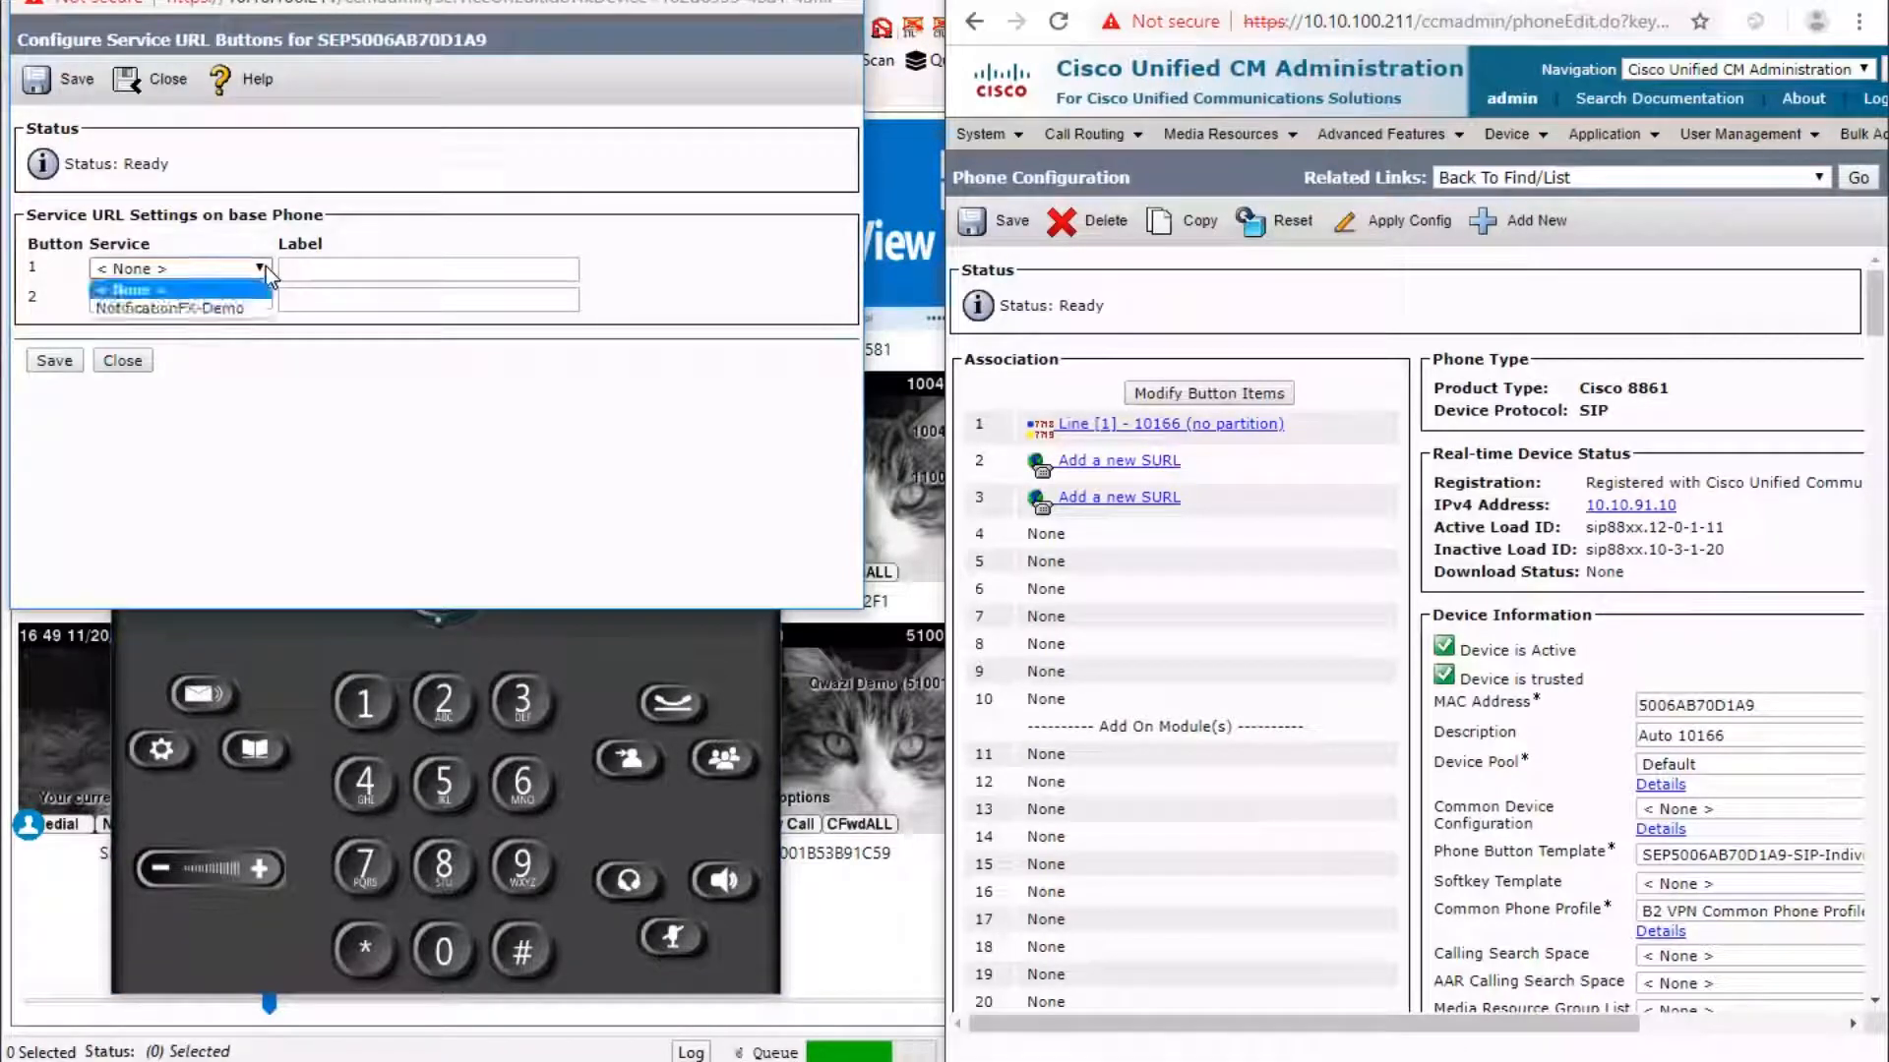
click(202, 310)
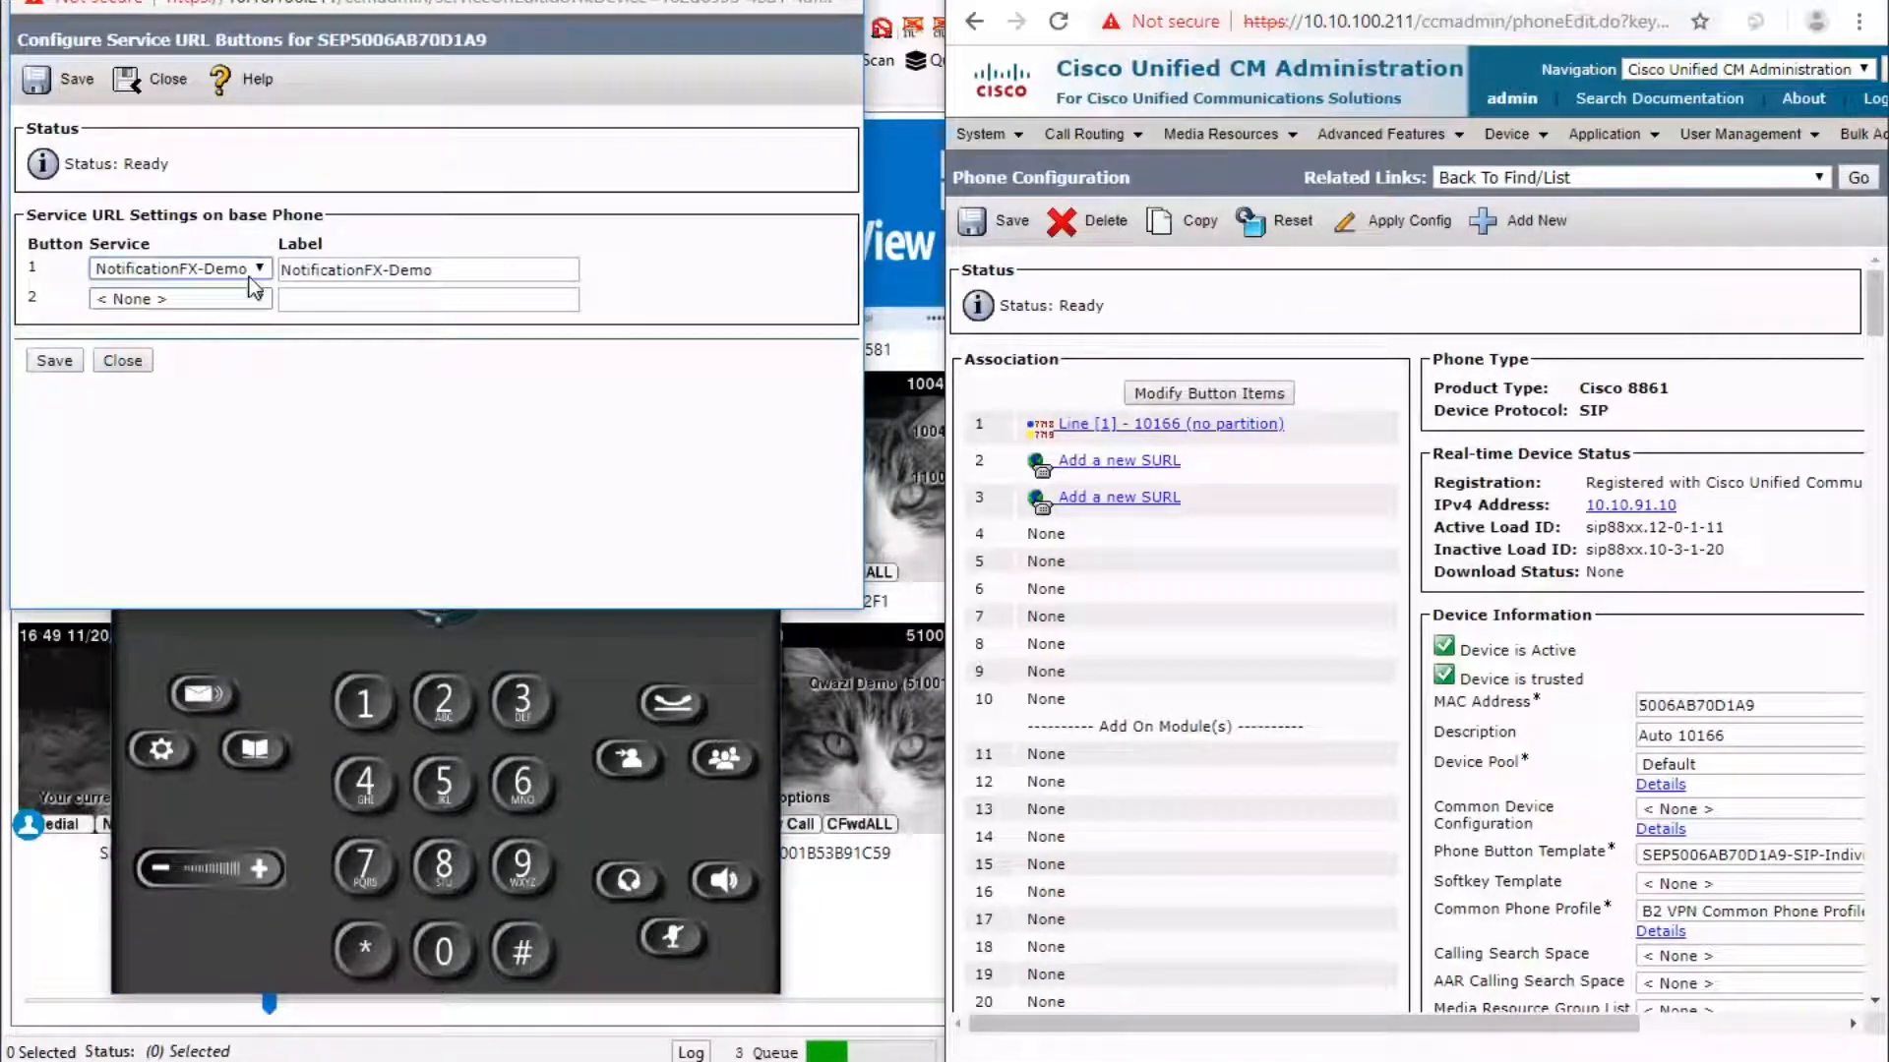
click(462, 270)
key(BackSpace)
key(BackSpace)
key(BackSpace)
key(BackSpace)
key(BackSpace)
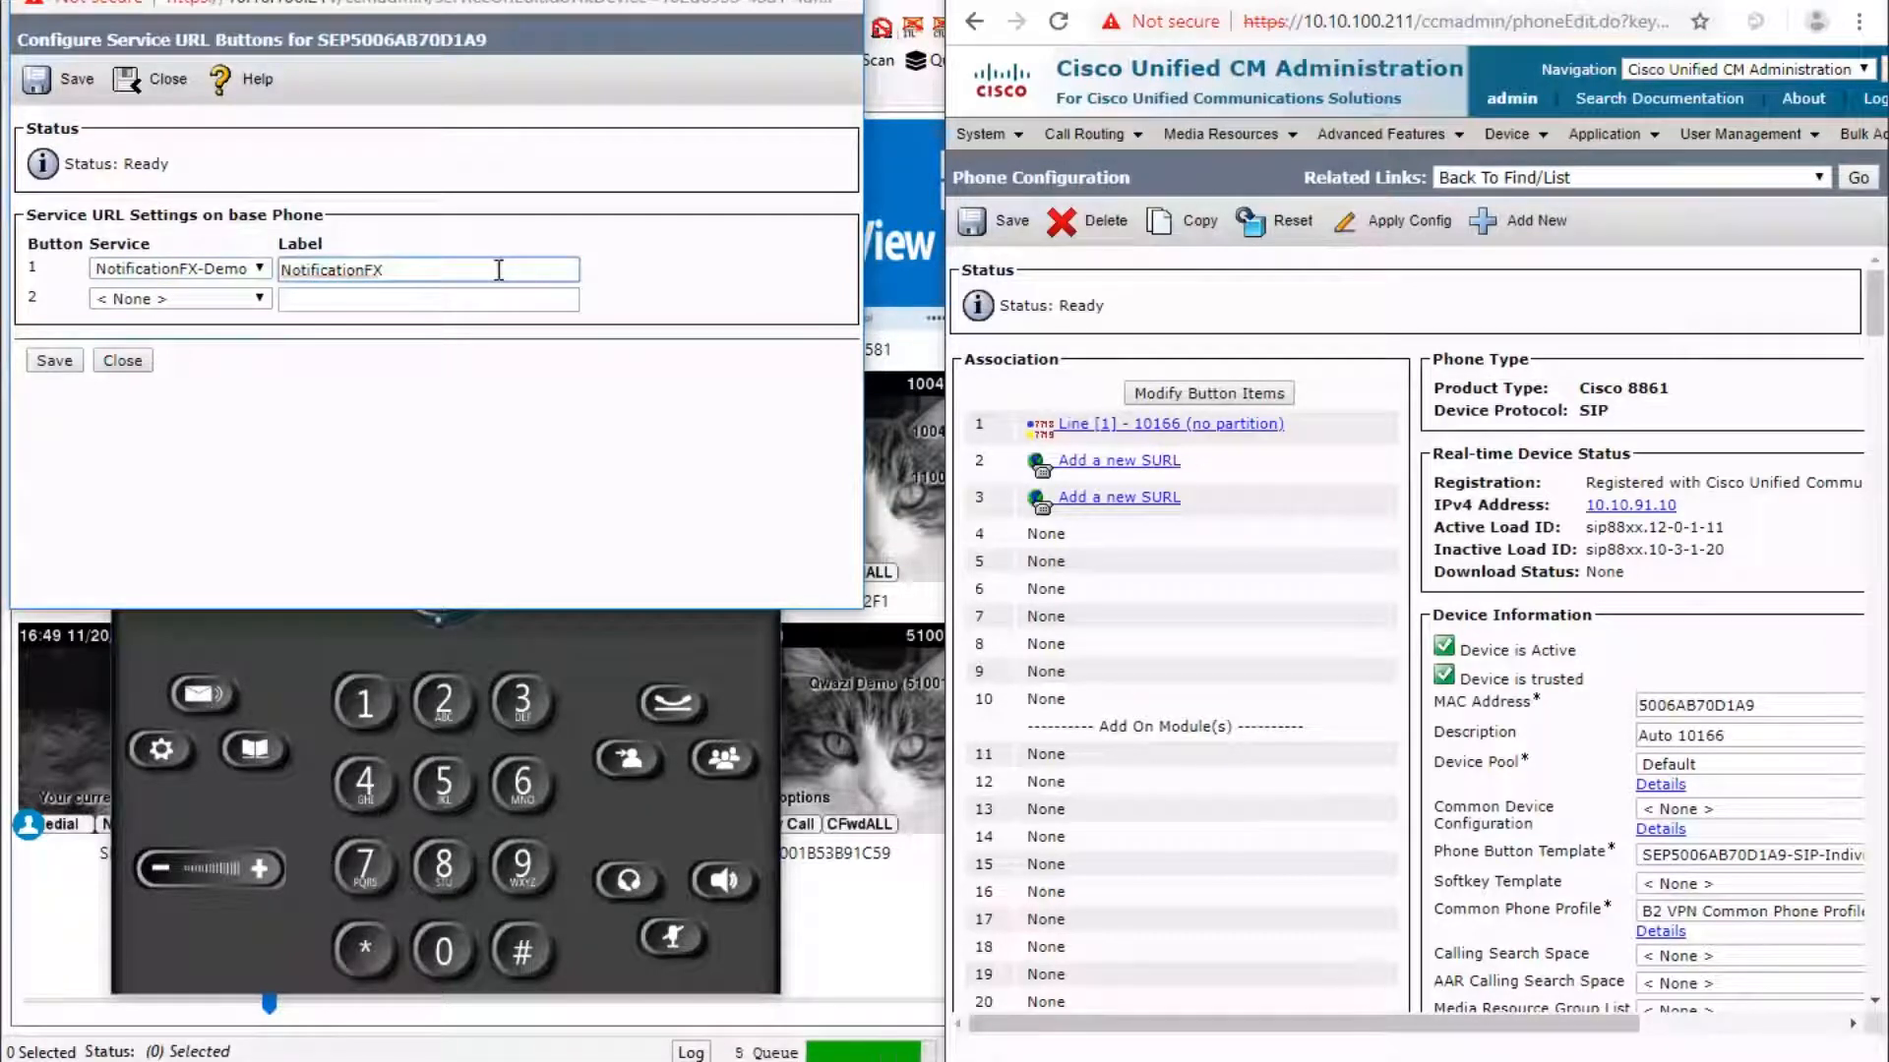
click(54, 362)
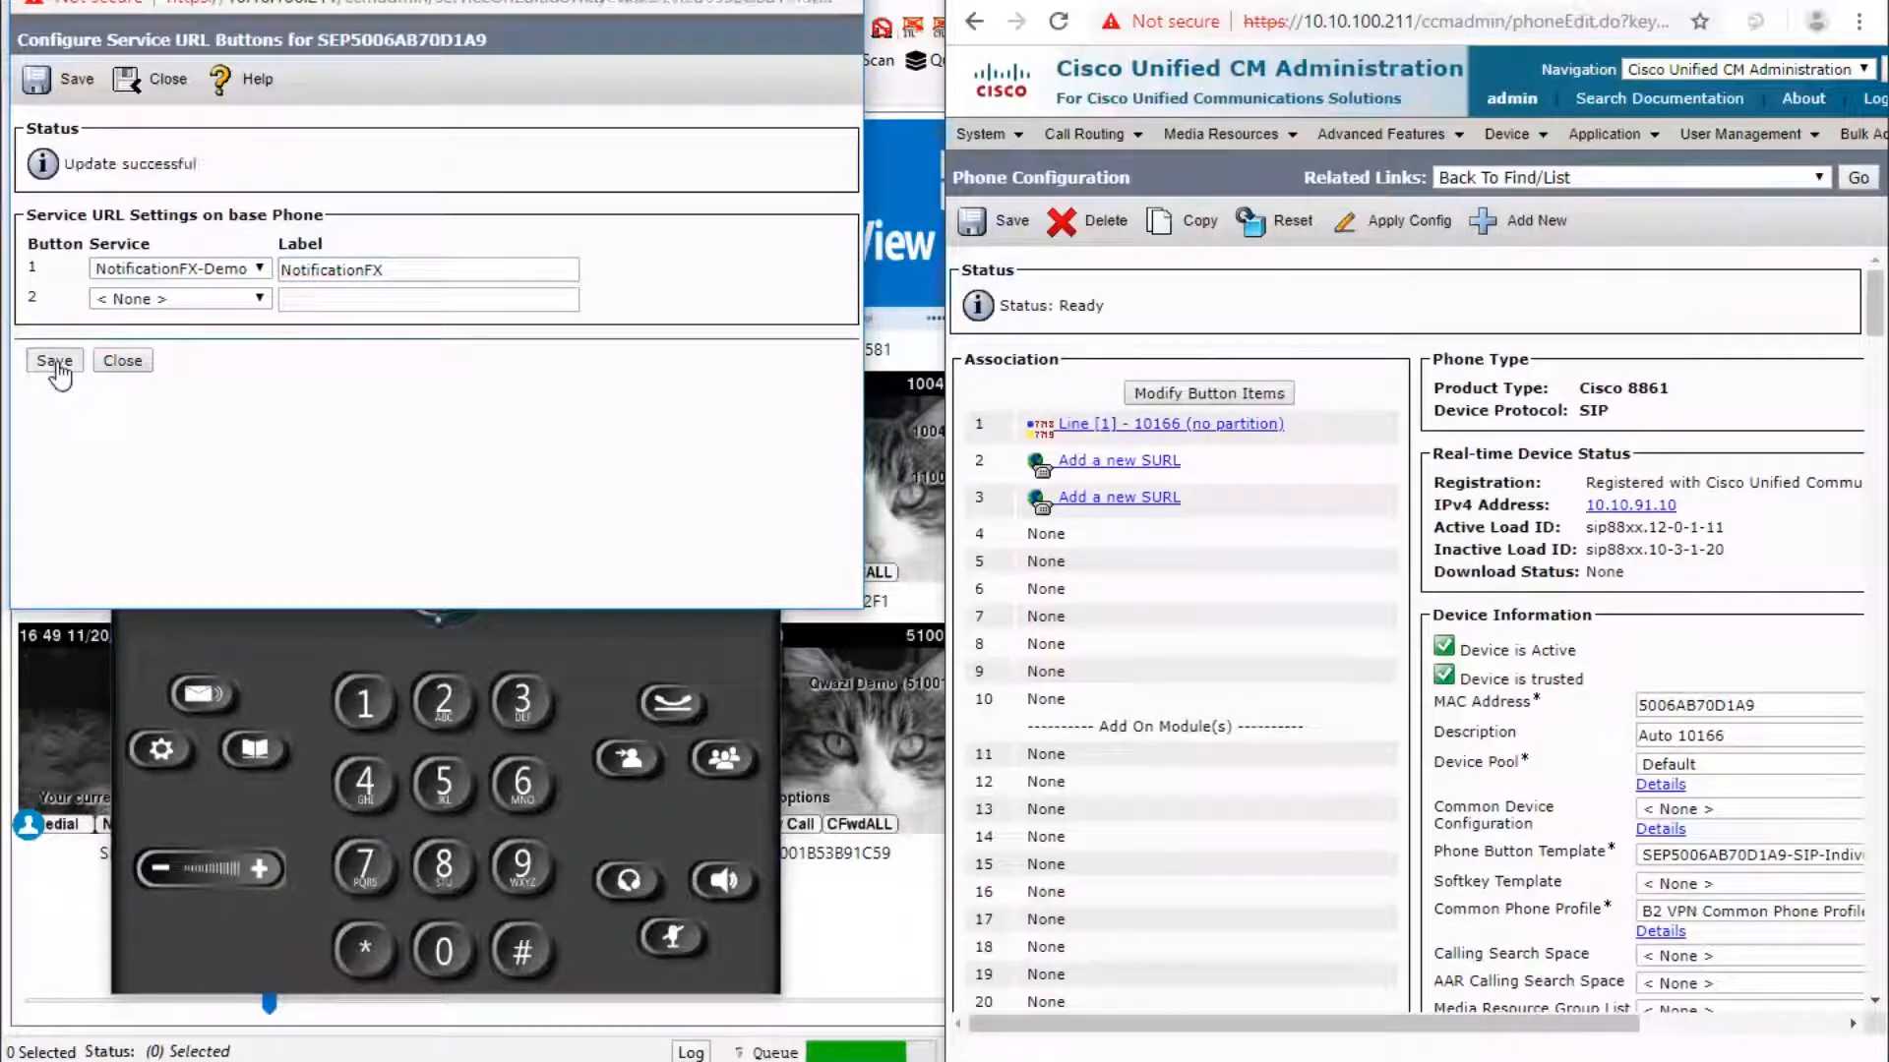
click(122, 361)
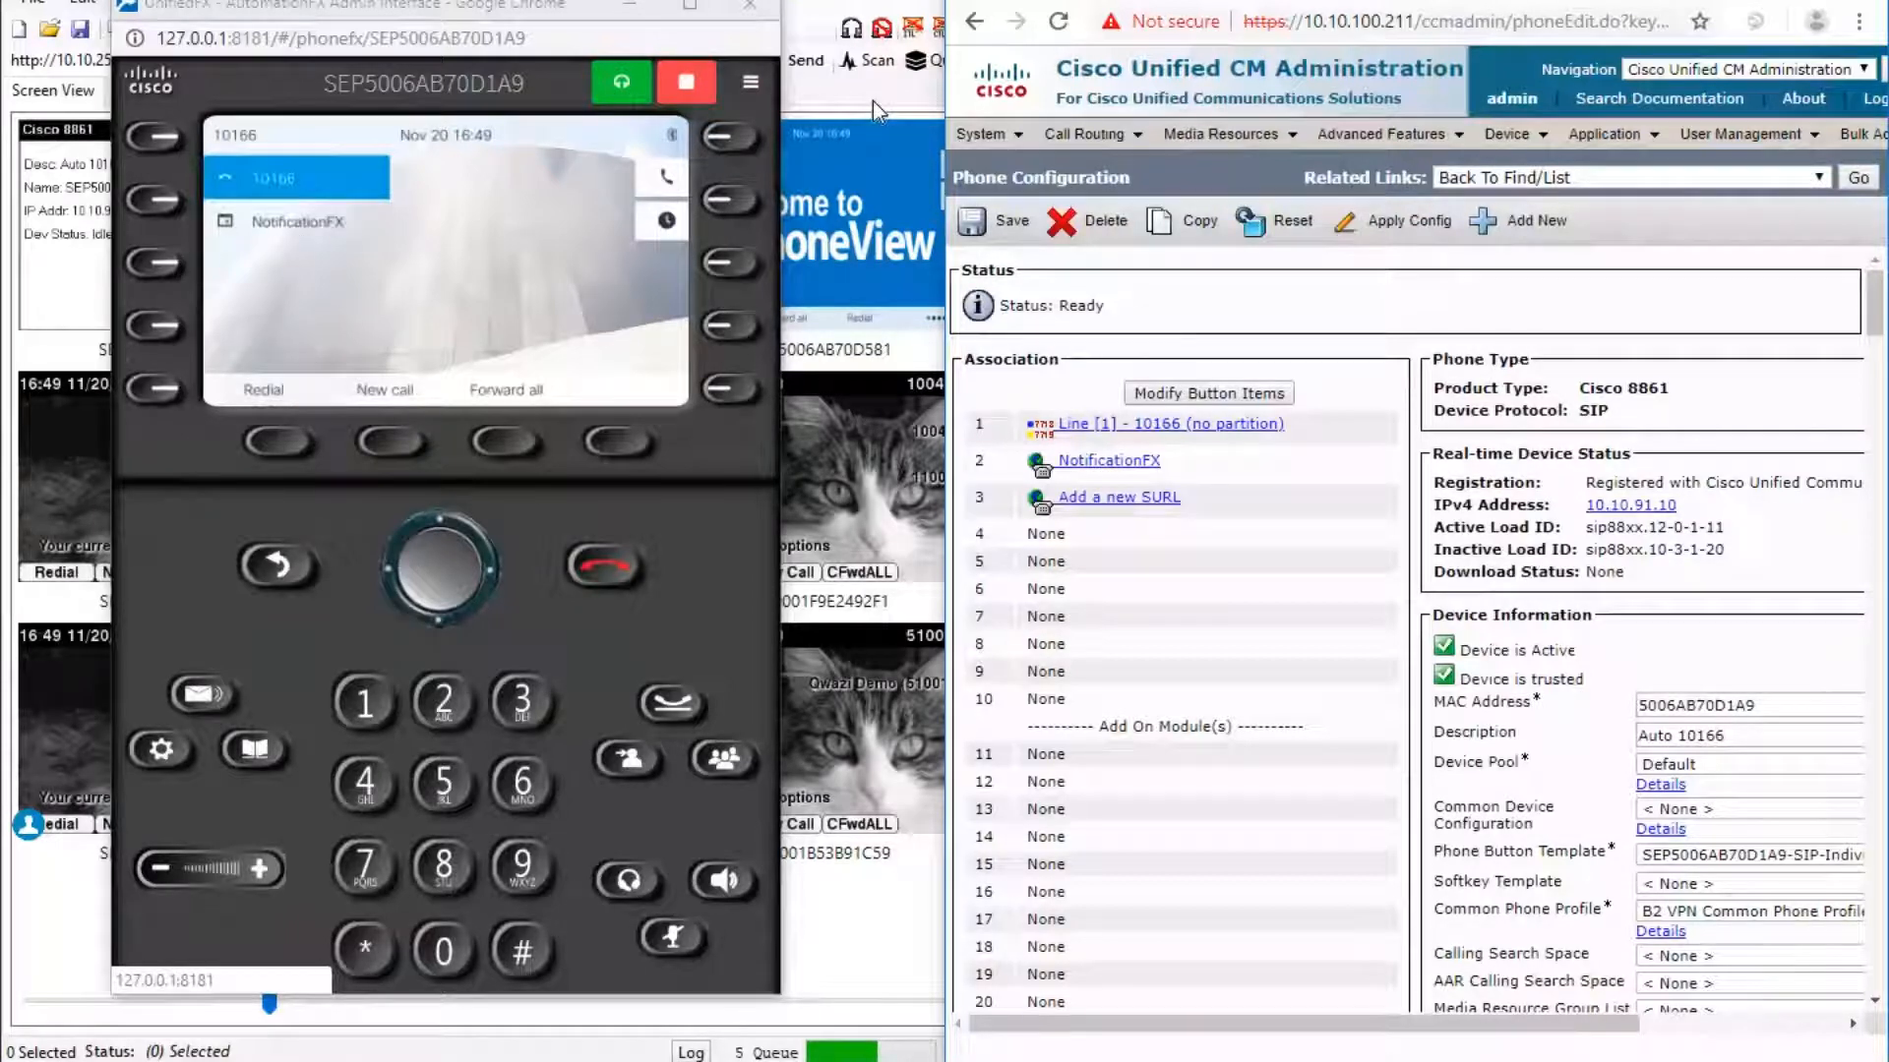
Minimize CUCM, move the emulated phone right, and launch the NotificationFX line button.
key(super+Down)
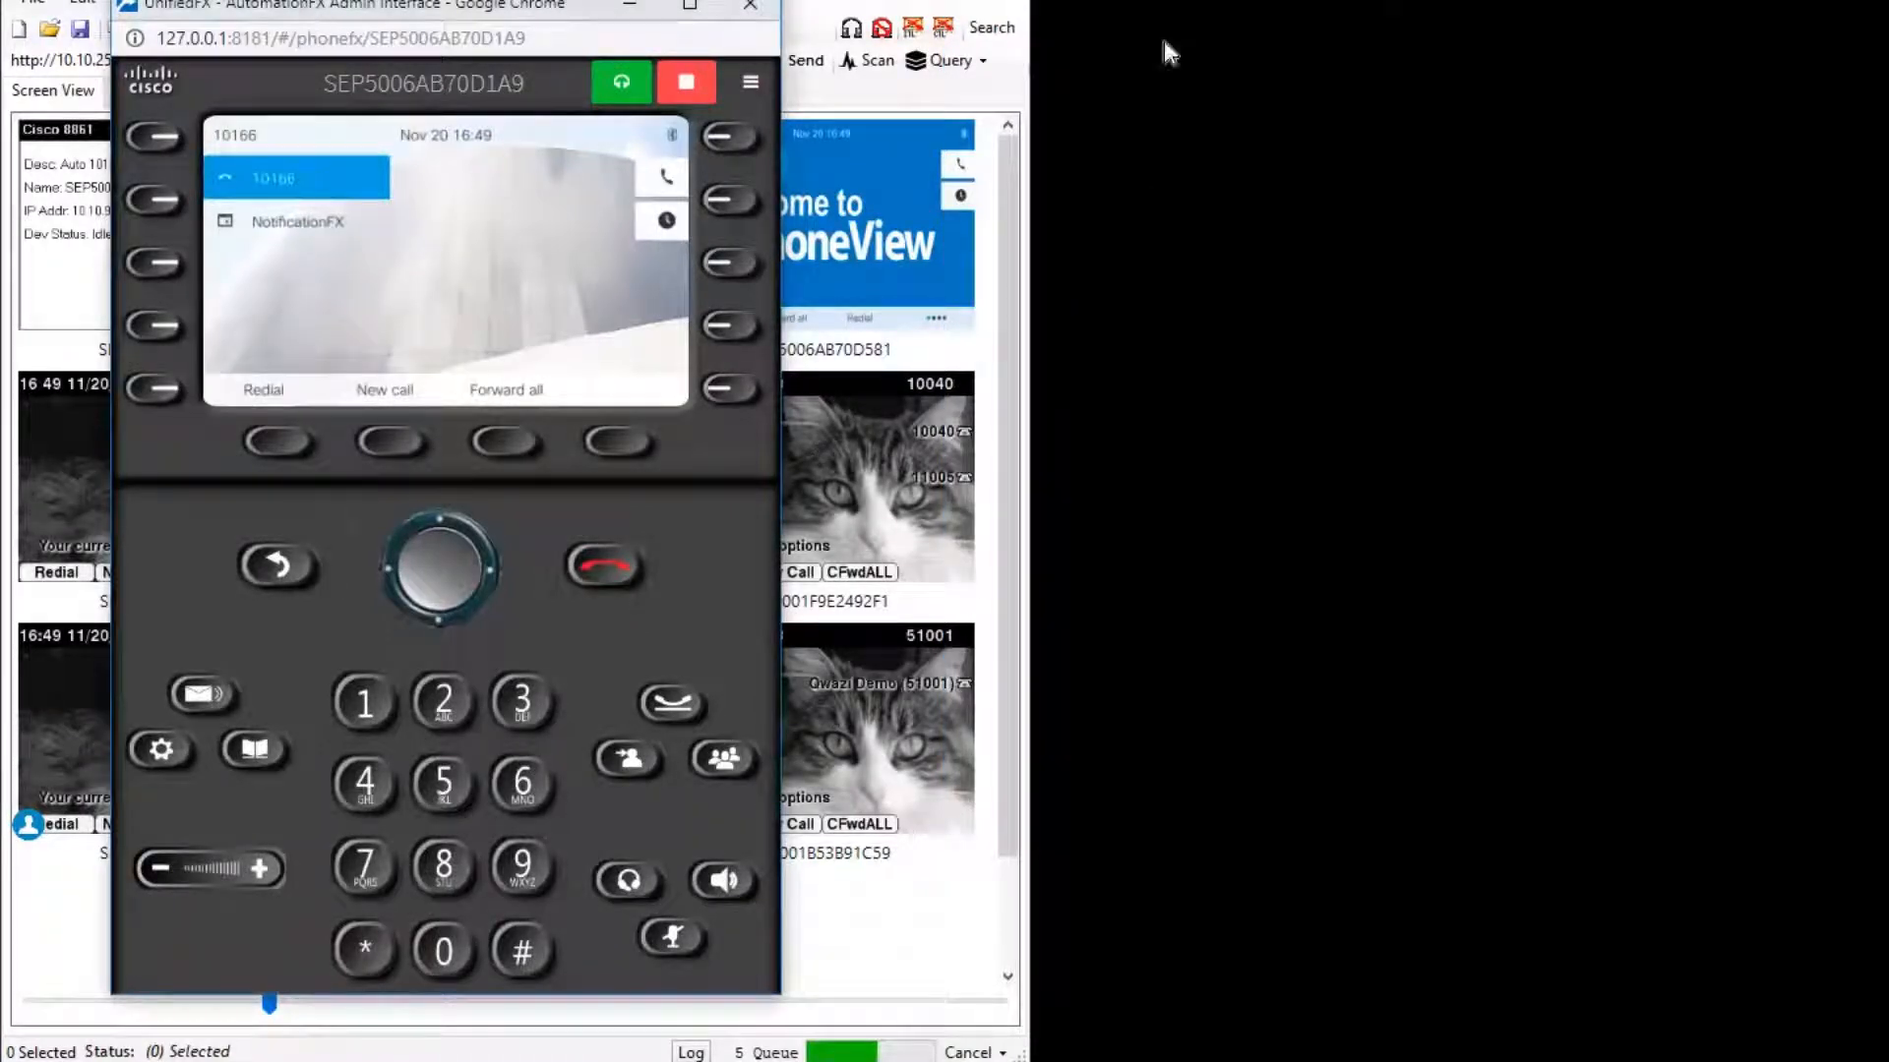
drag(308, 15, 1345, 18)
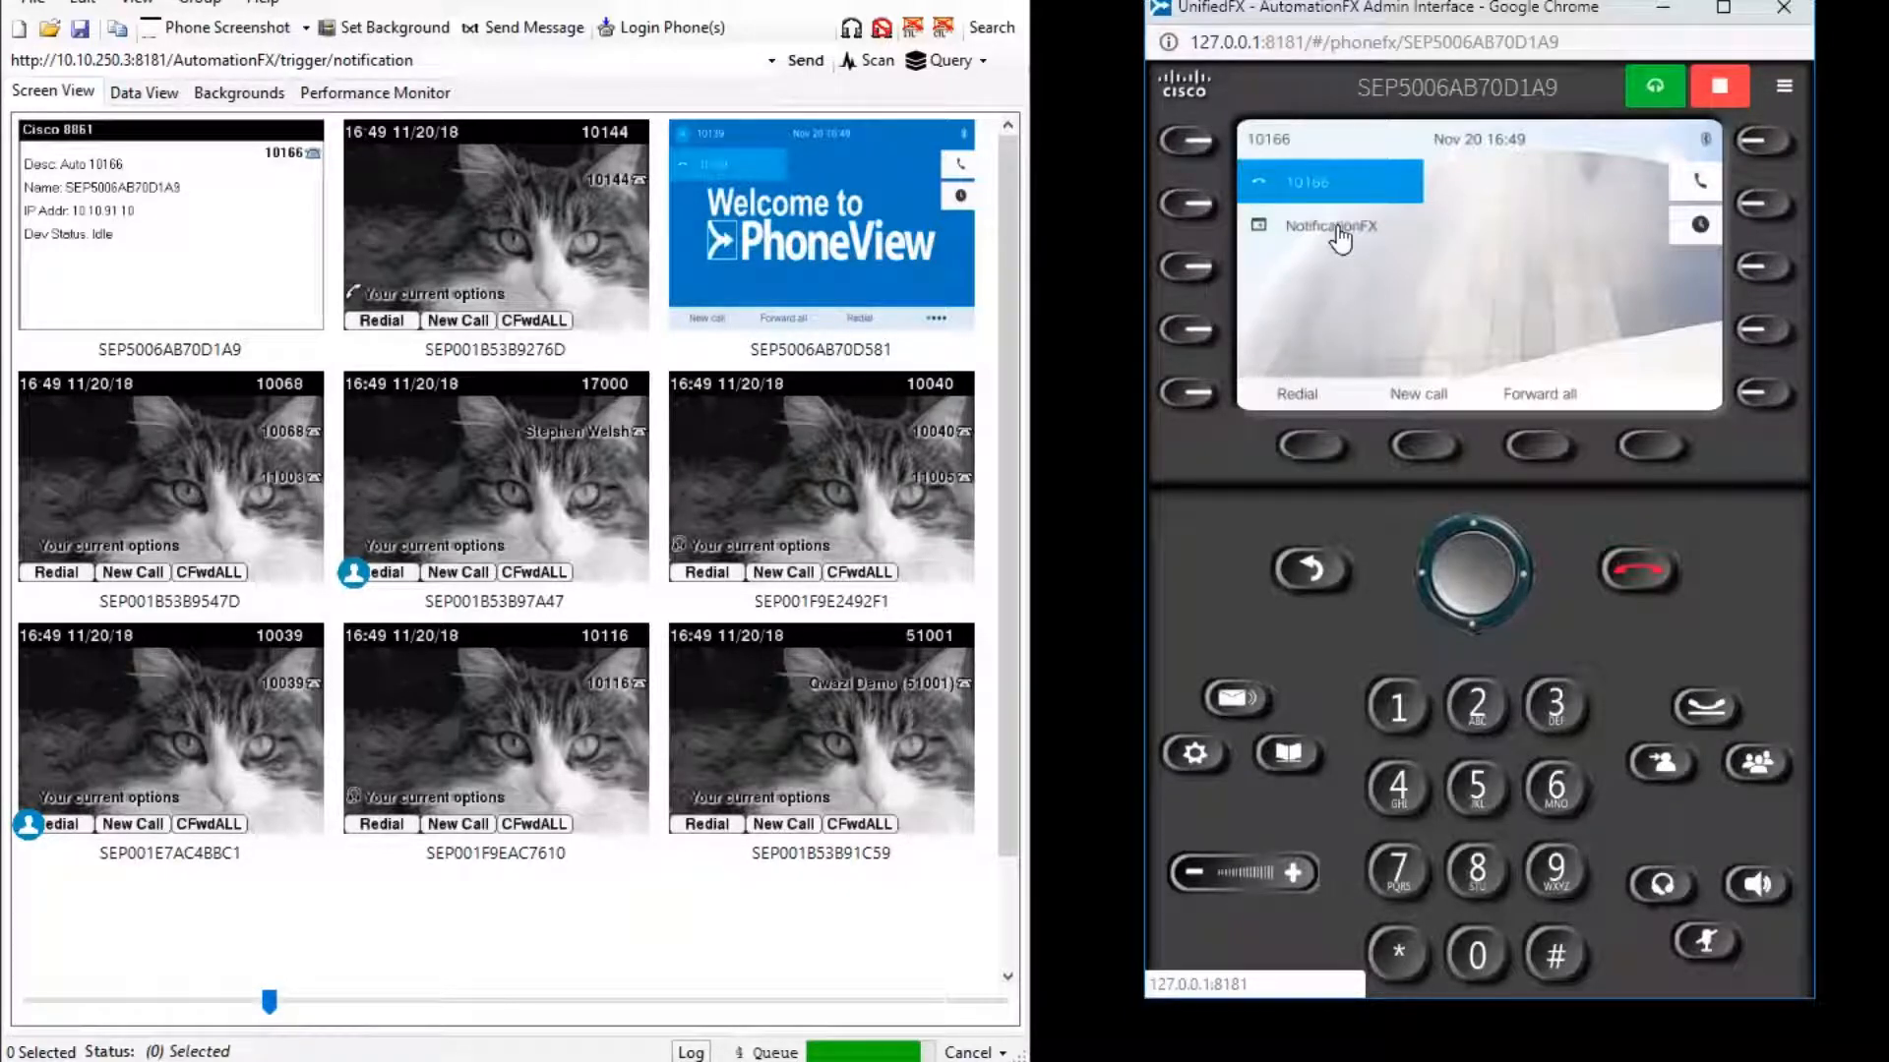
click(455, 8)
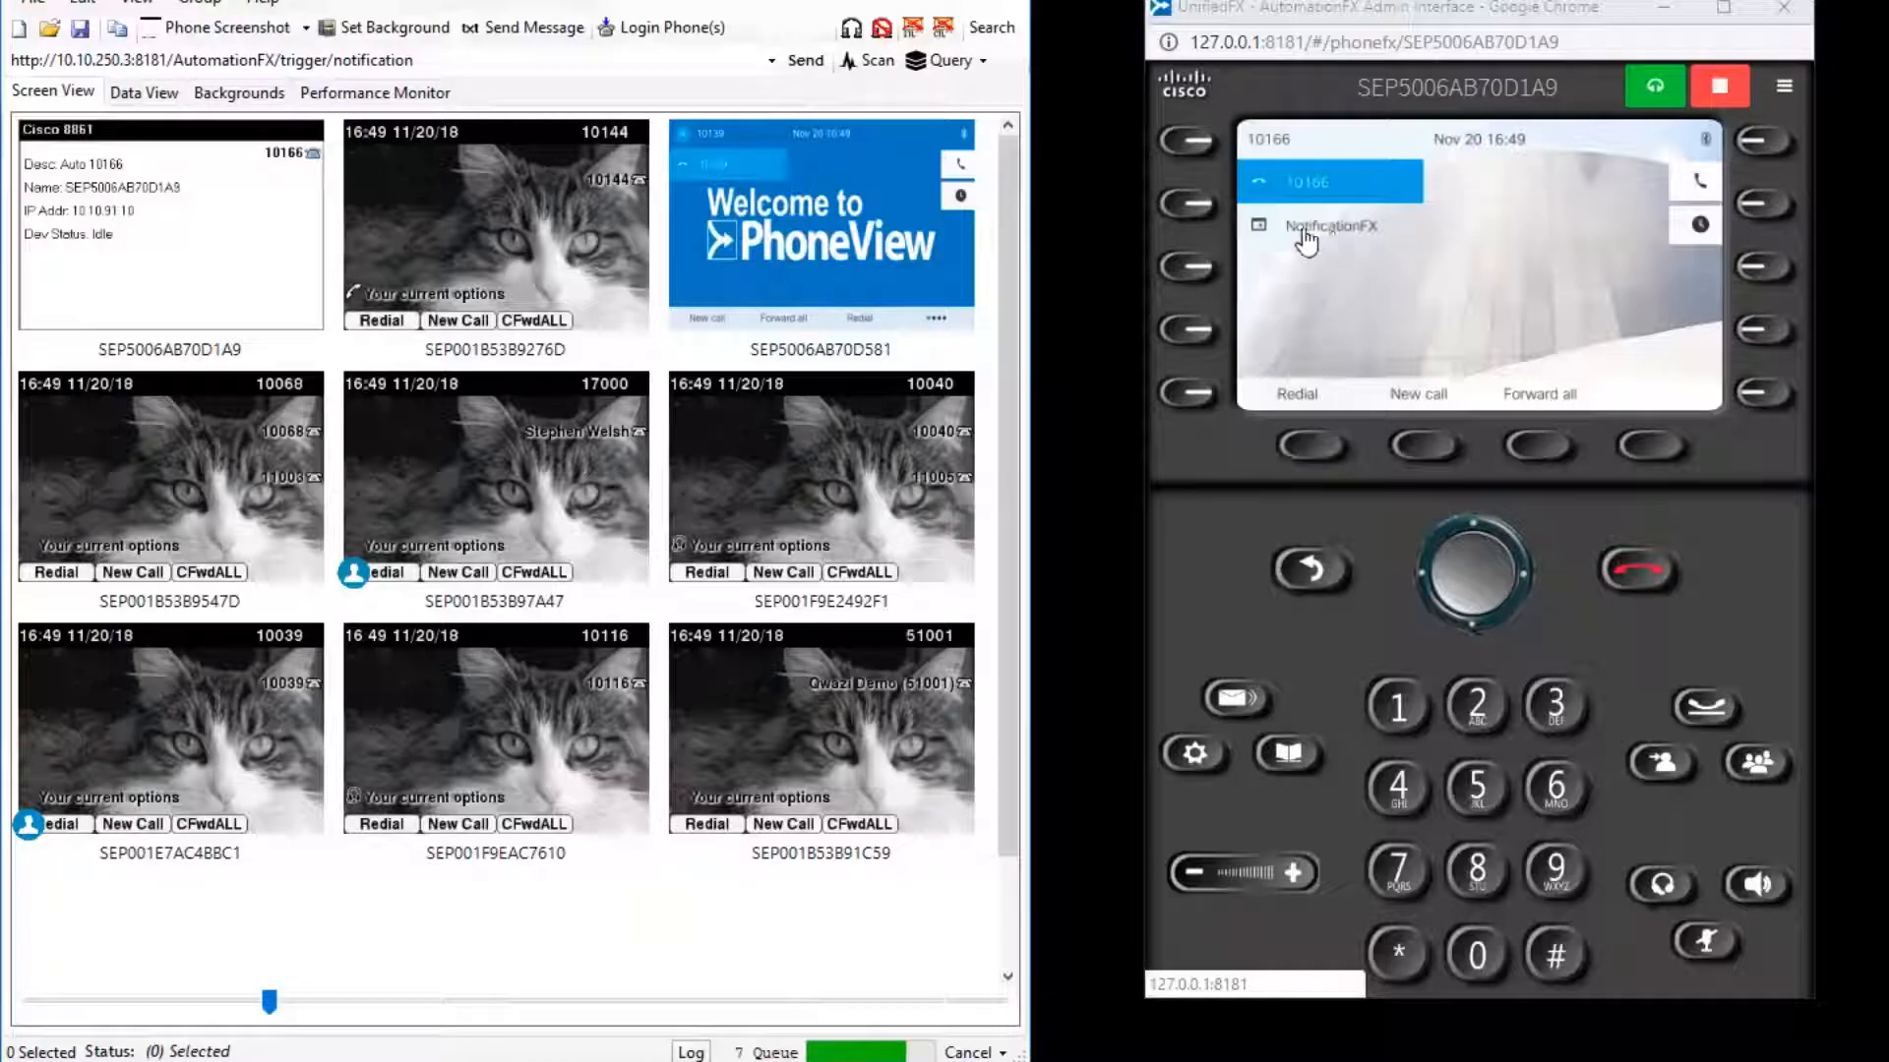
click(1184, 223)
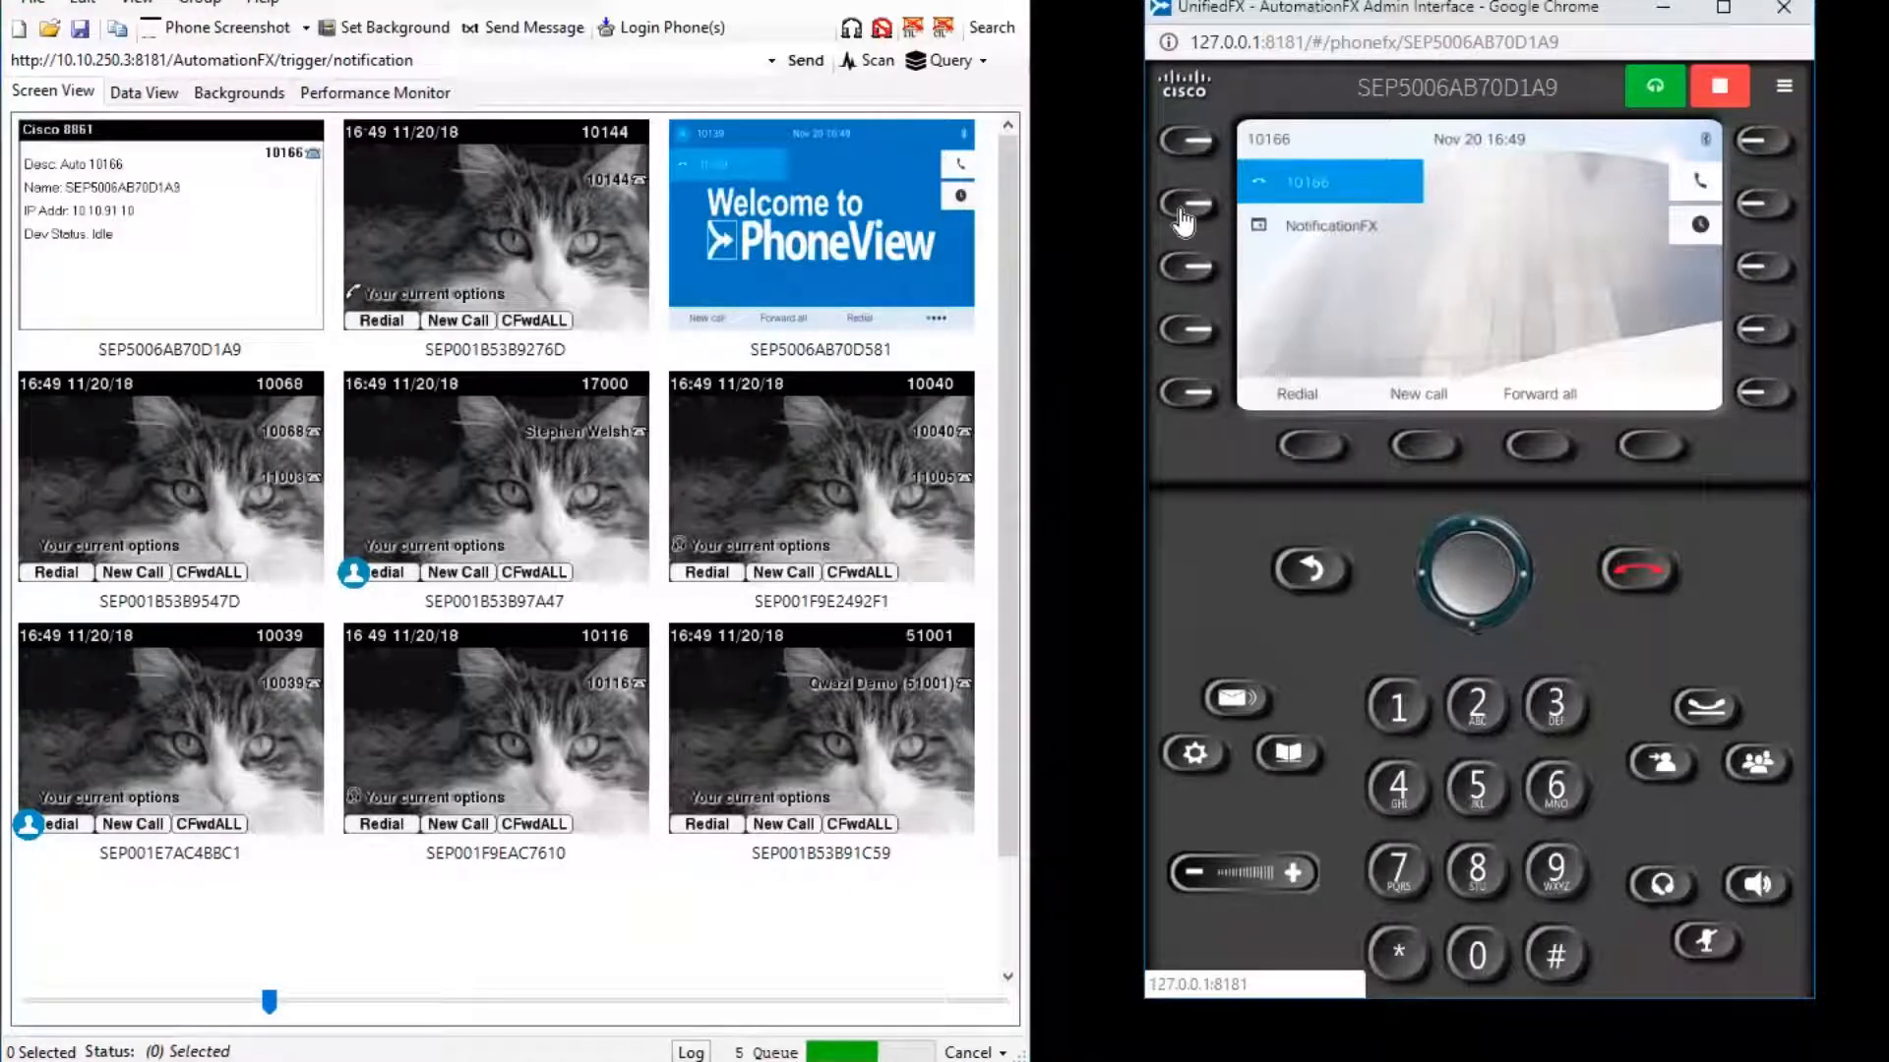
click(1184, 222)
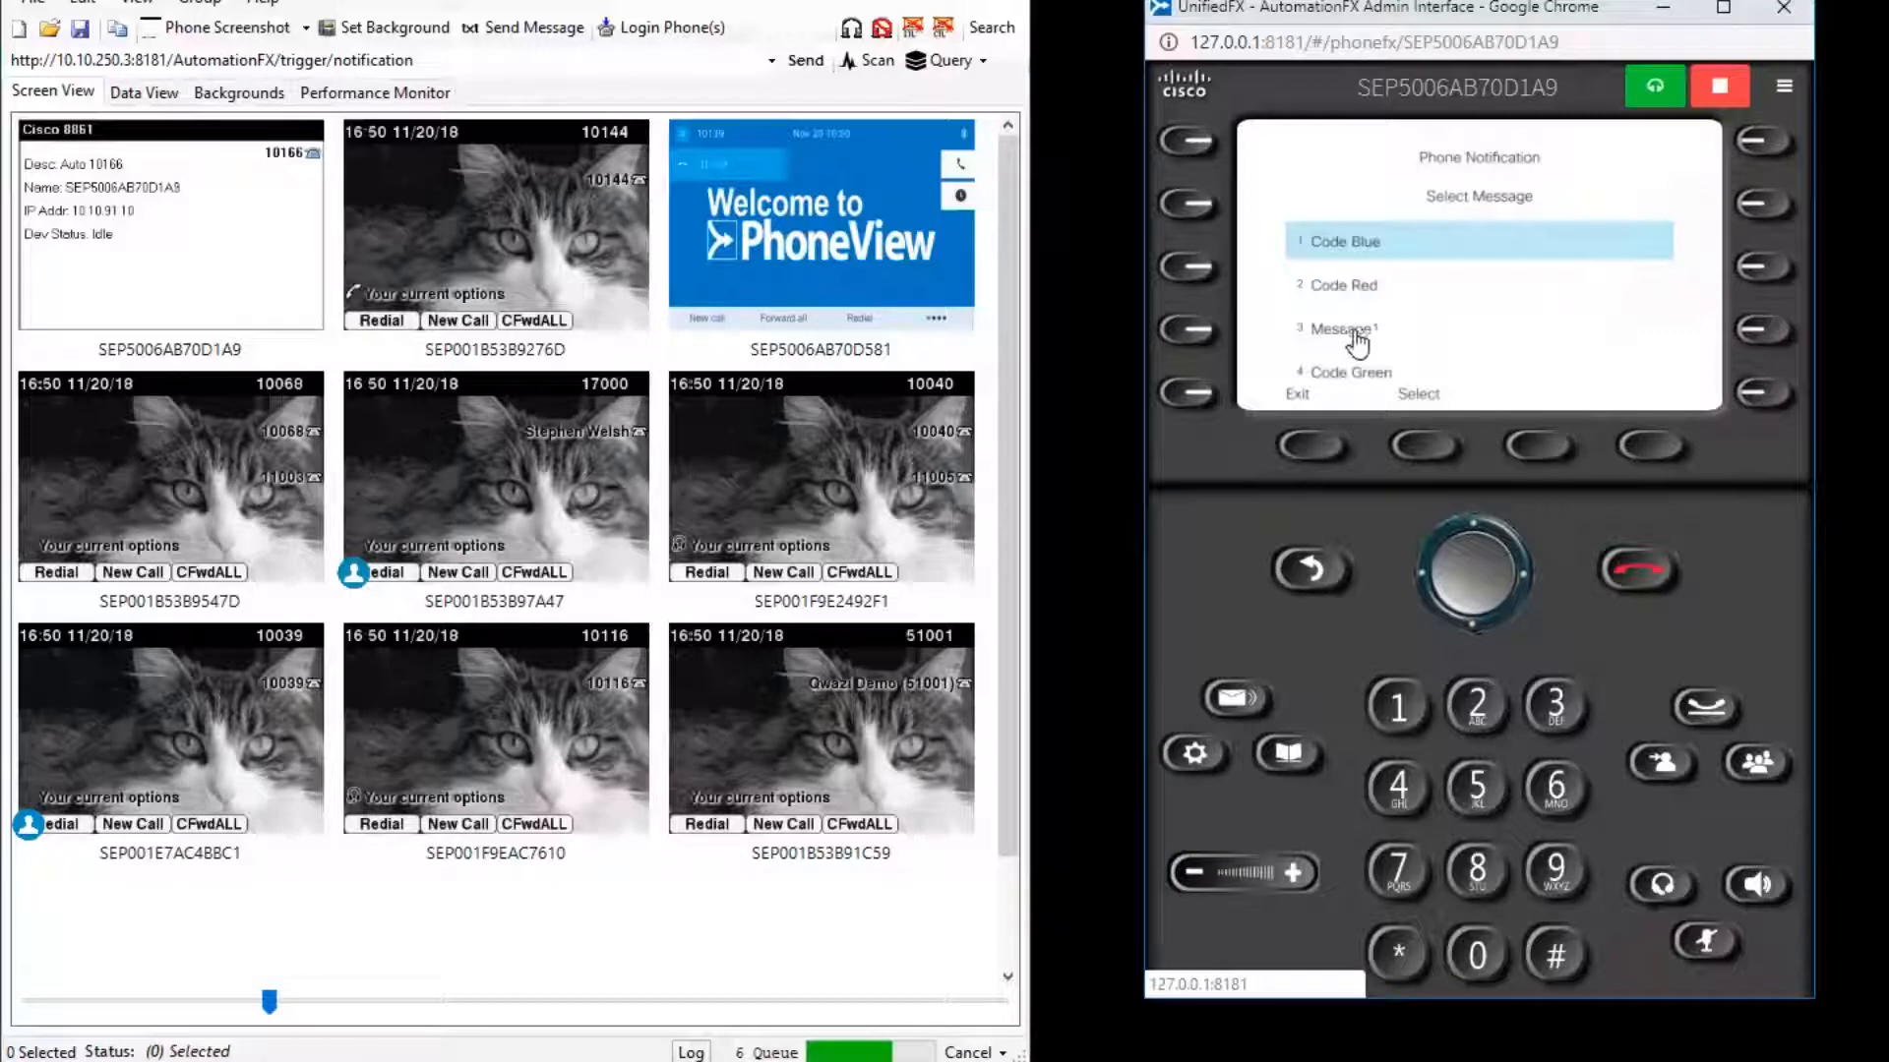
Send Message1 to the Reg-7941 filter and confirm with Yes, showing "Hello World again!".
click(1560, 712)
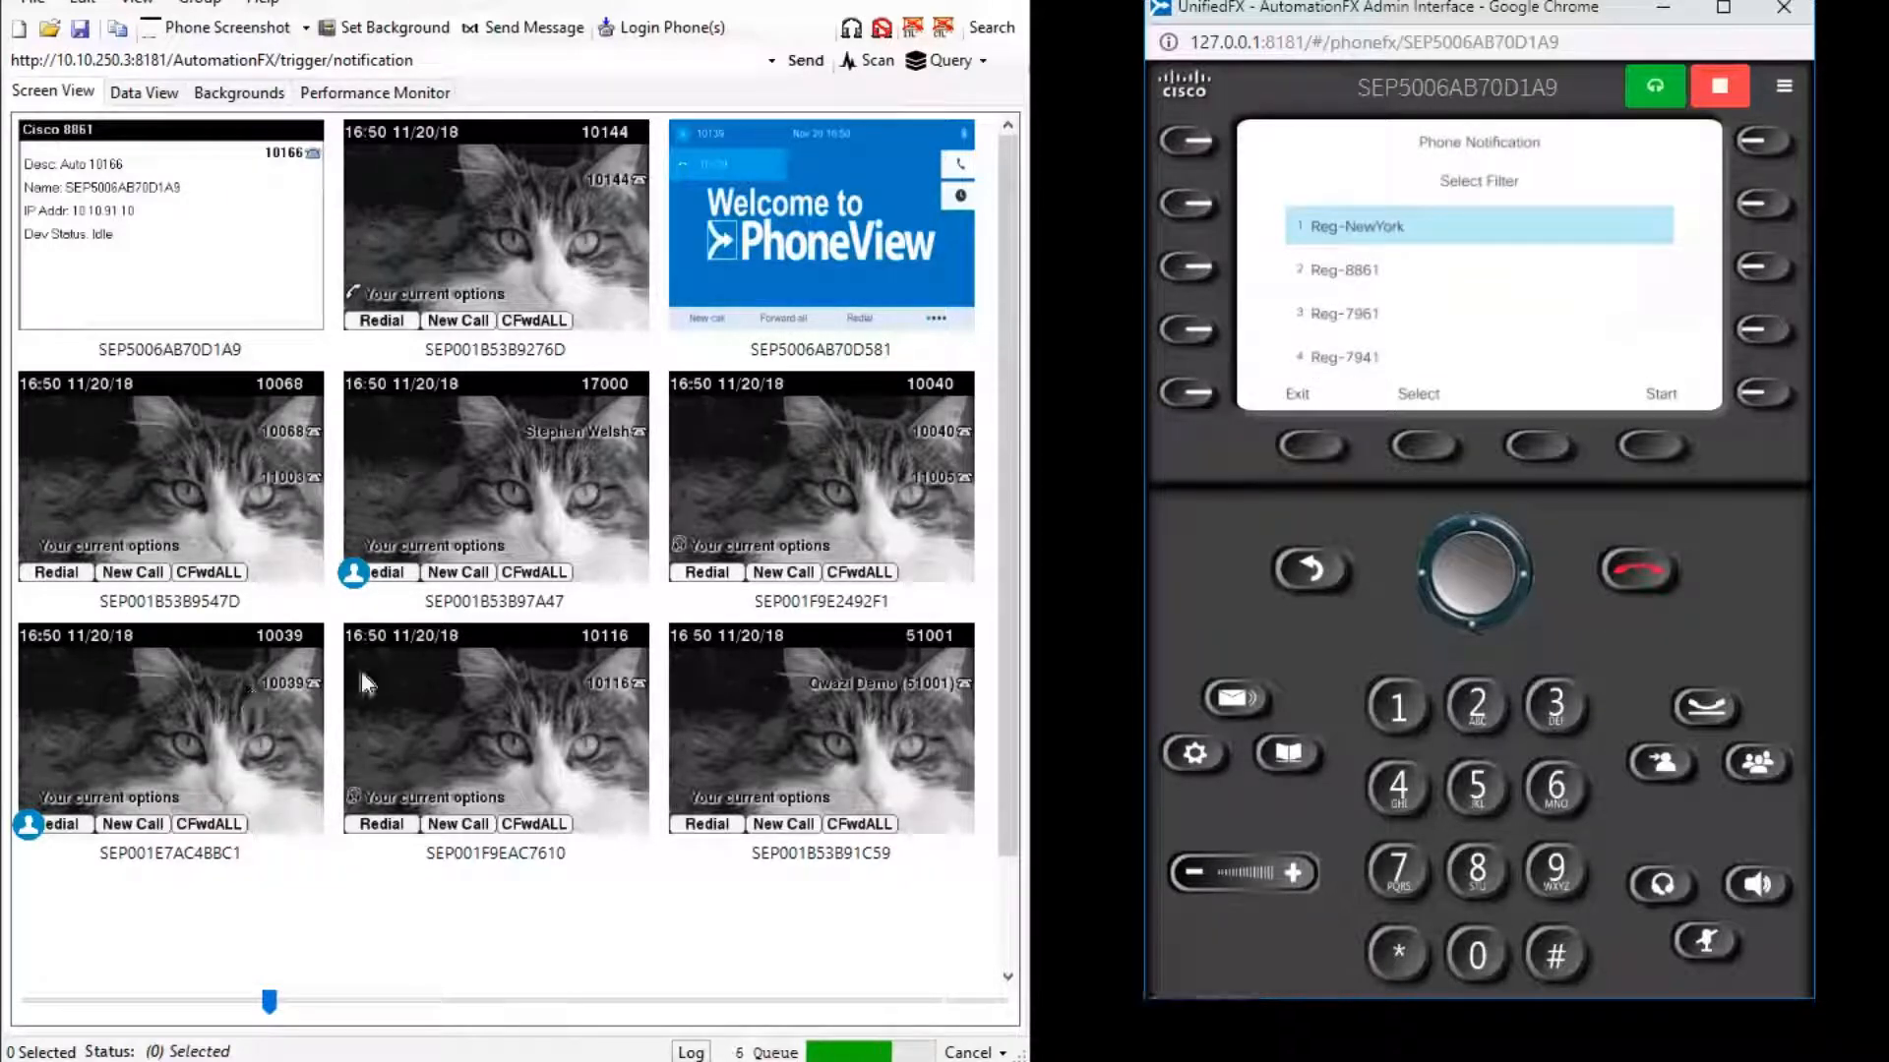
click(1399, 790)
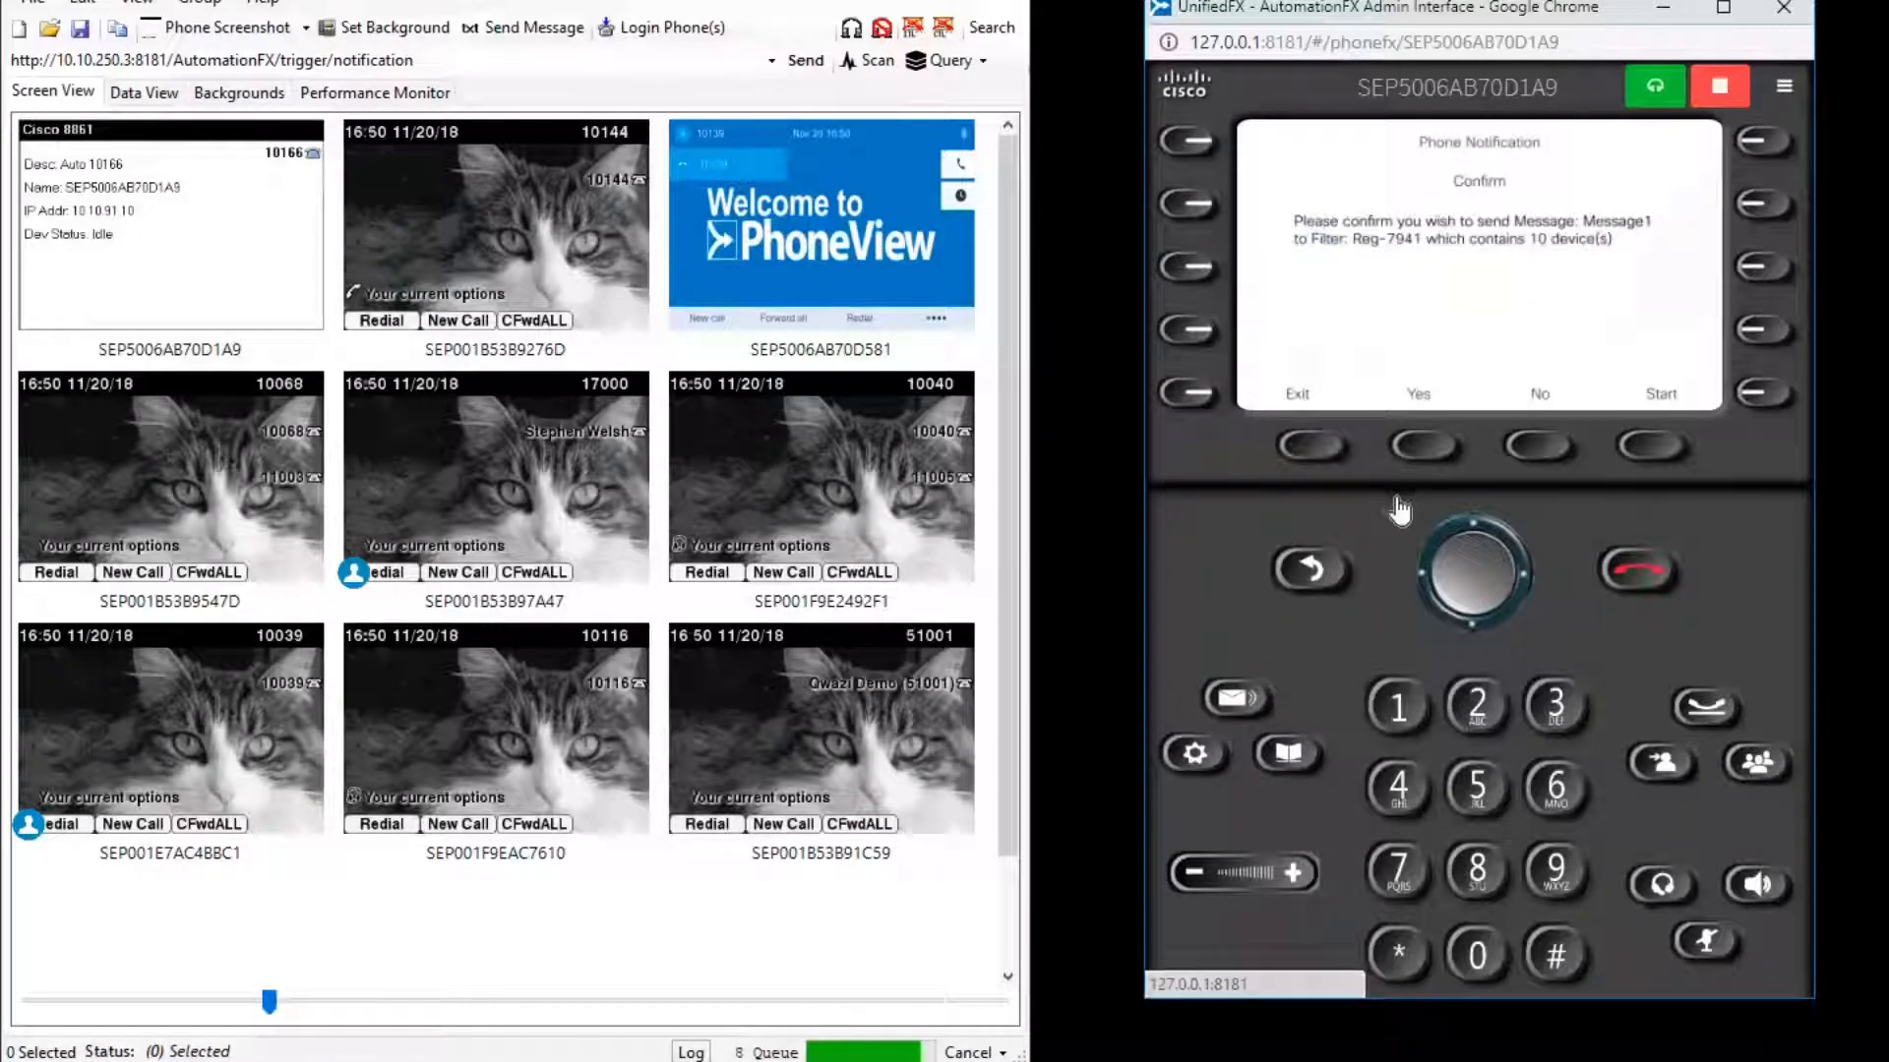
click(1423, 450)
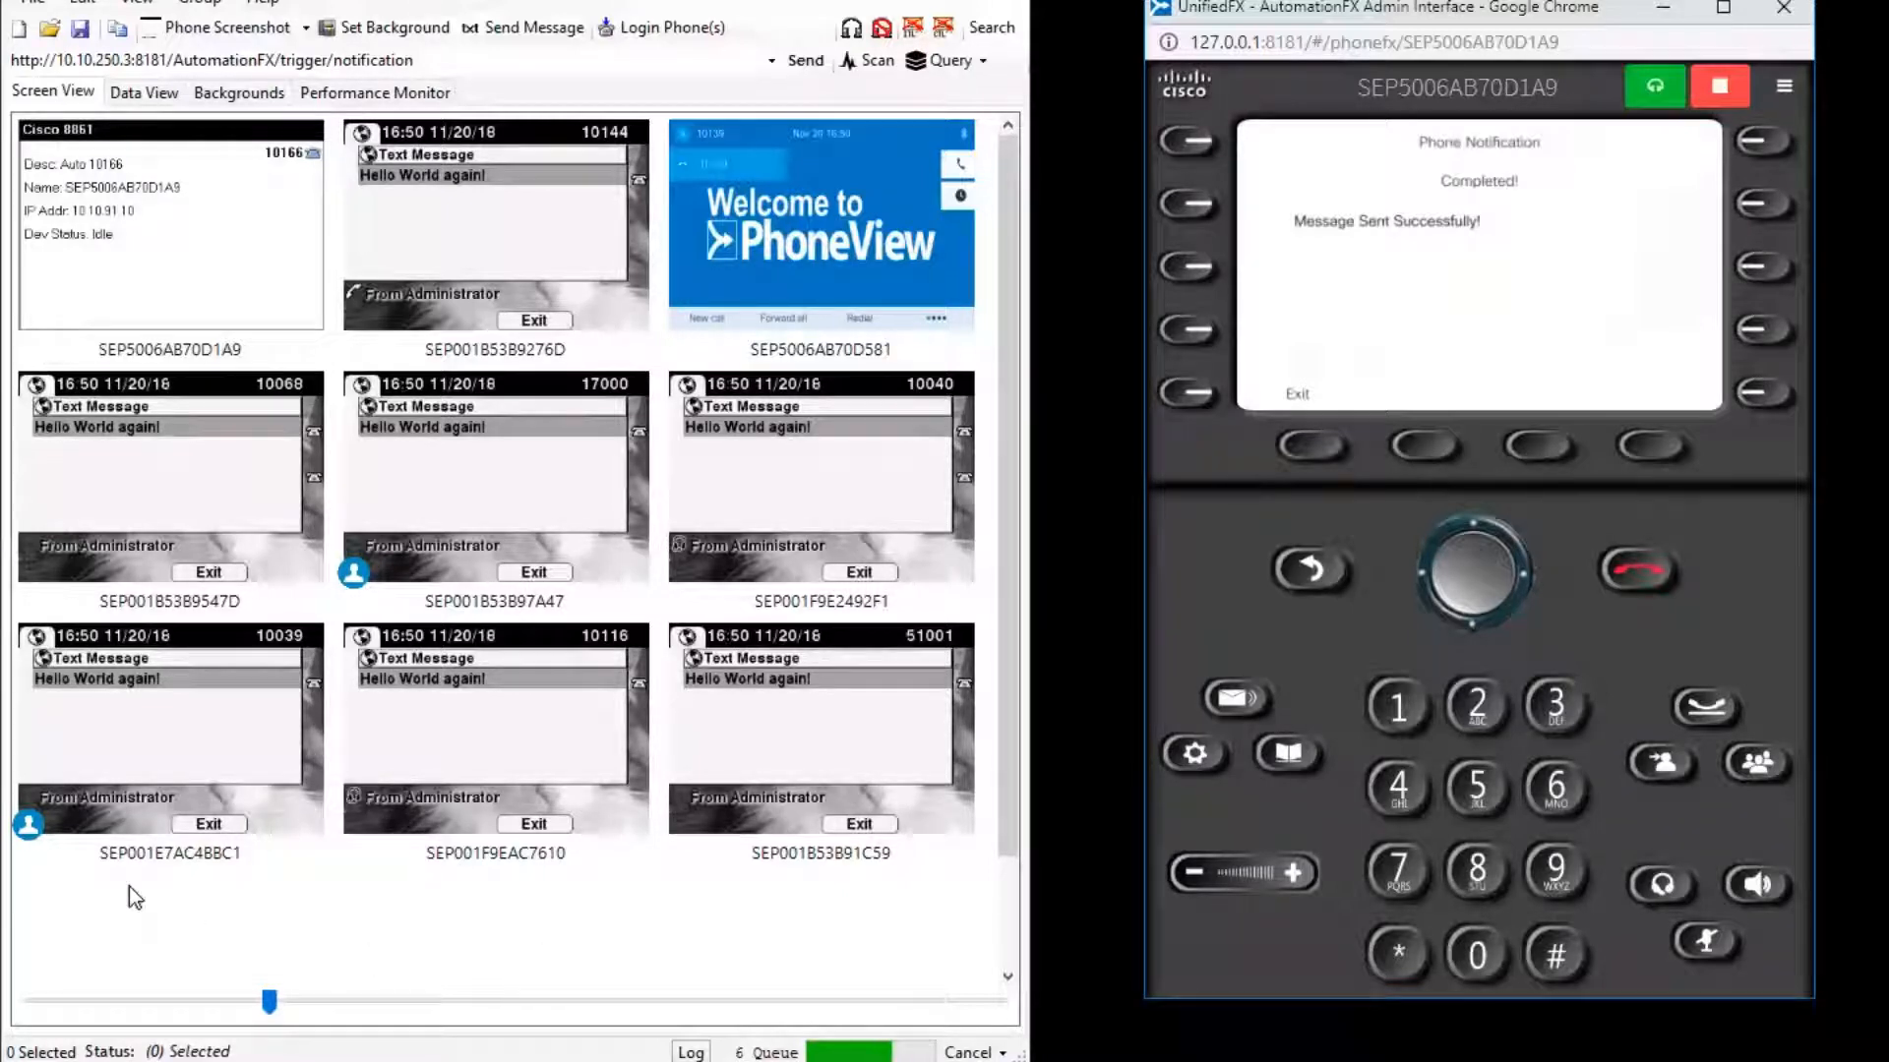
Select the phones displaying the message and exit the notification on the emulated phone.
drag(128, 887, 924, 397)
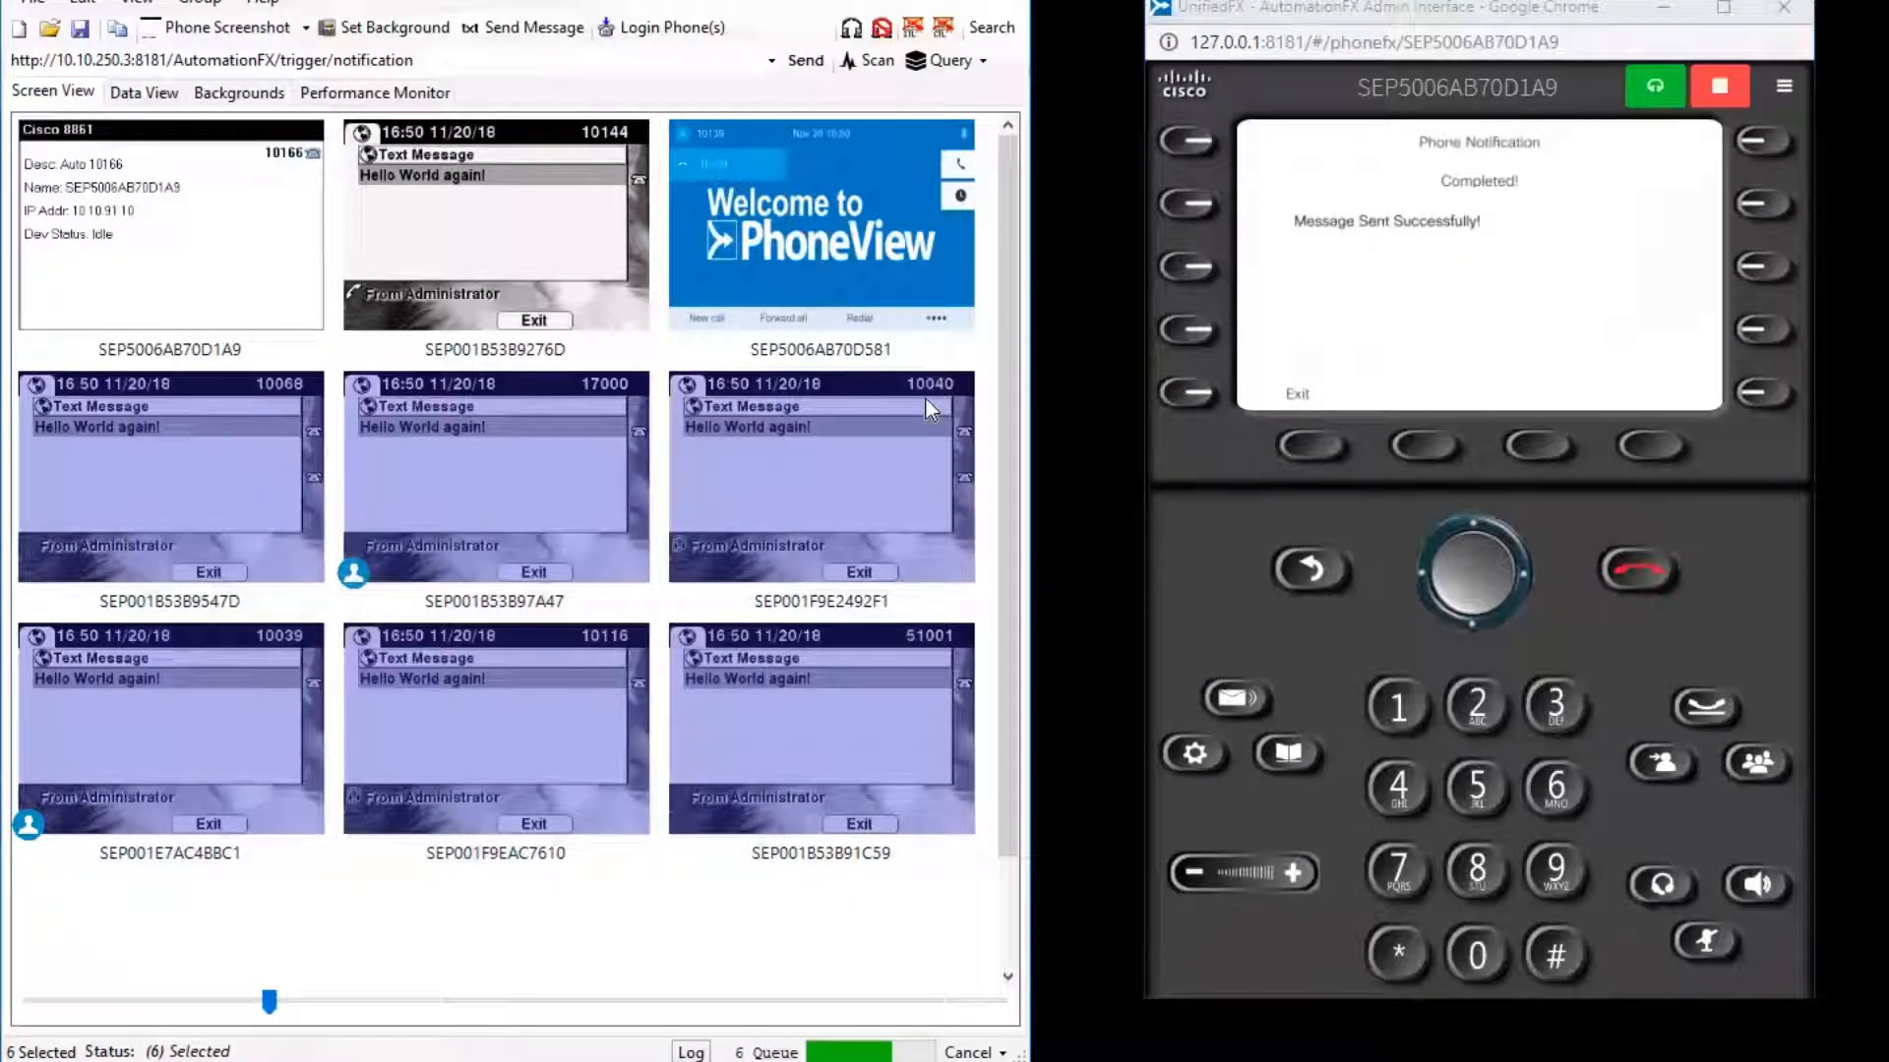
click(517, 214)
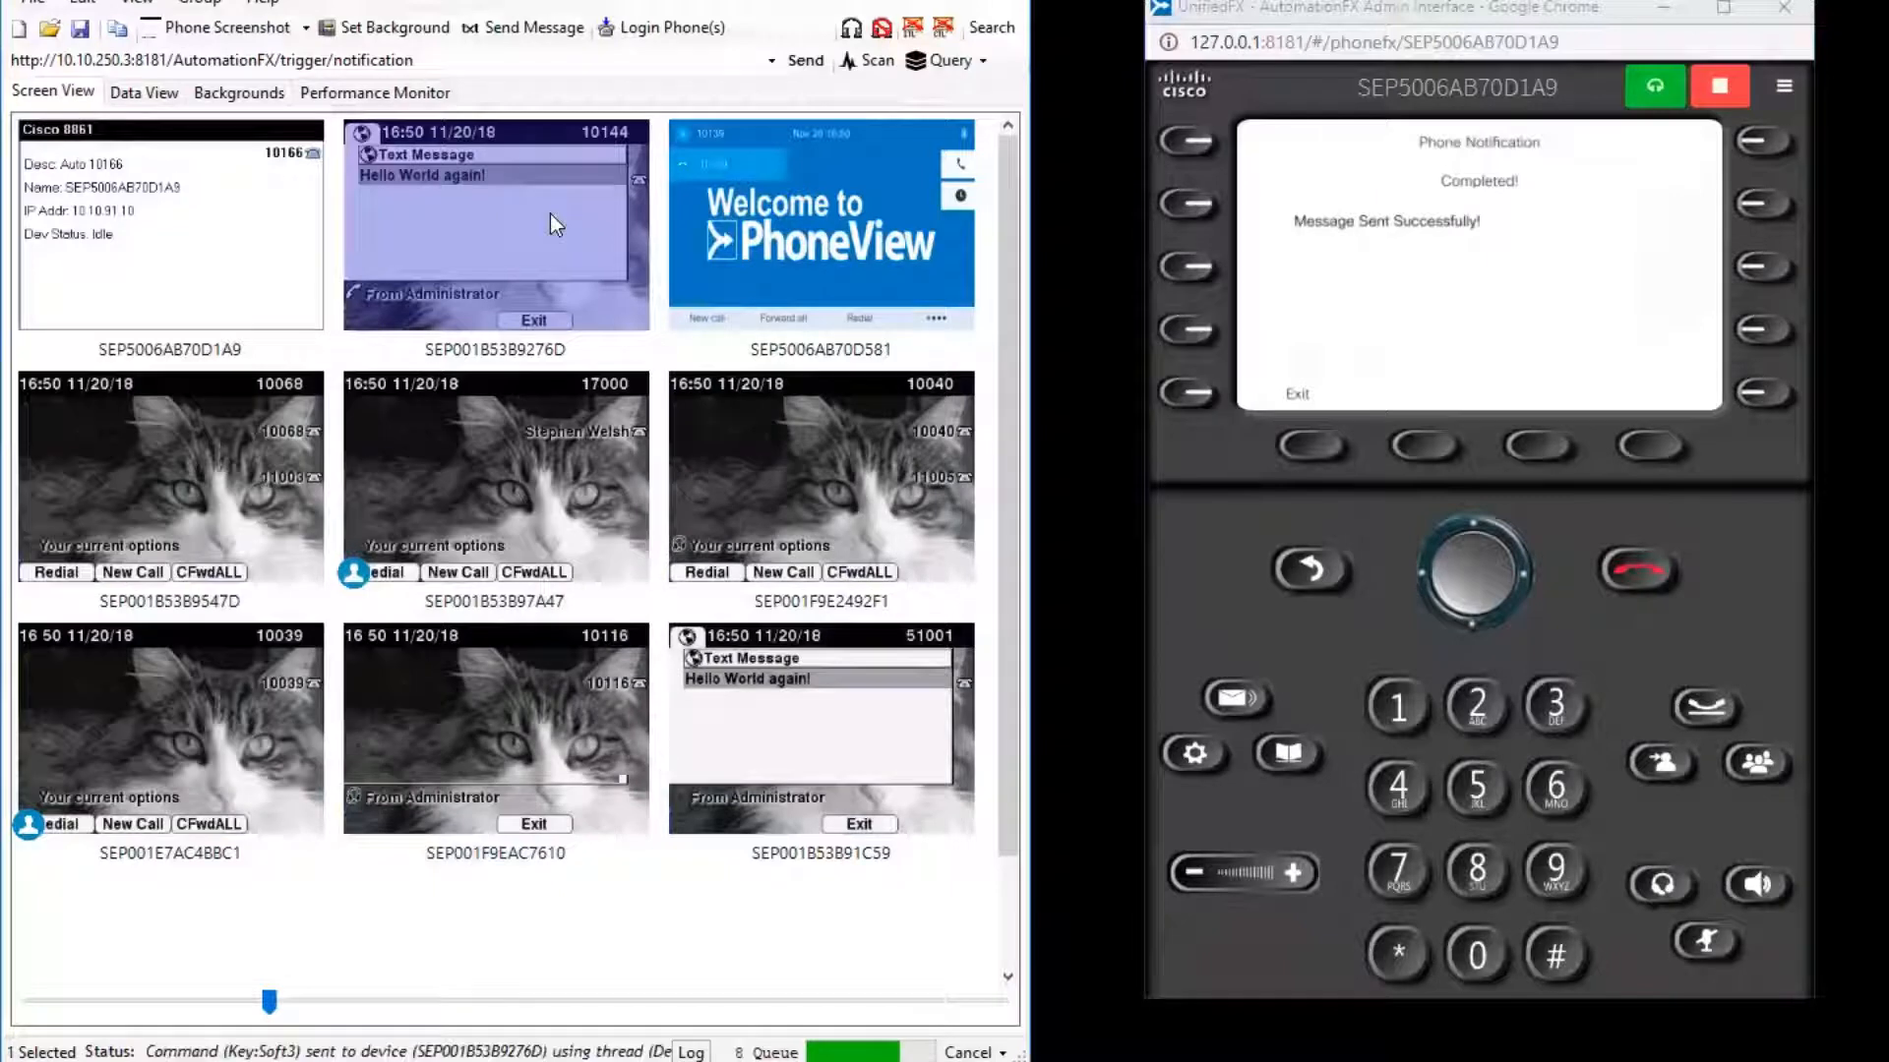
click(1306, 447)
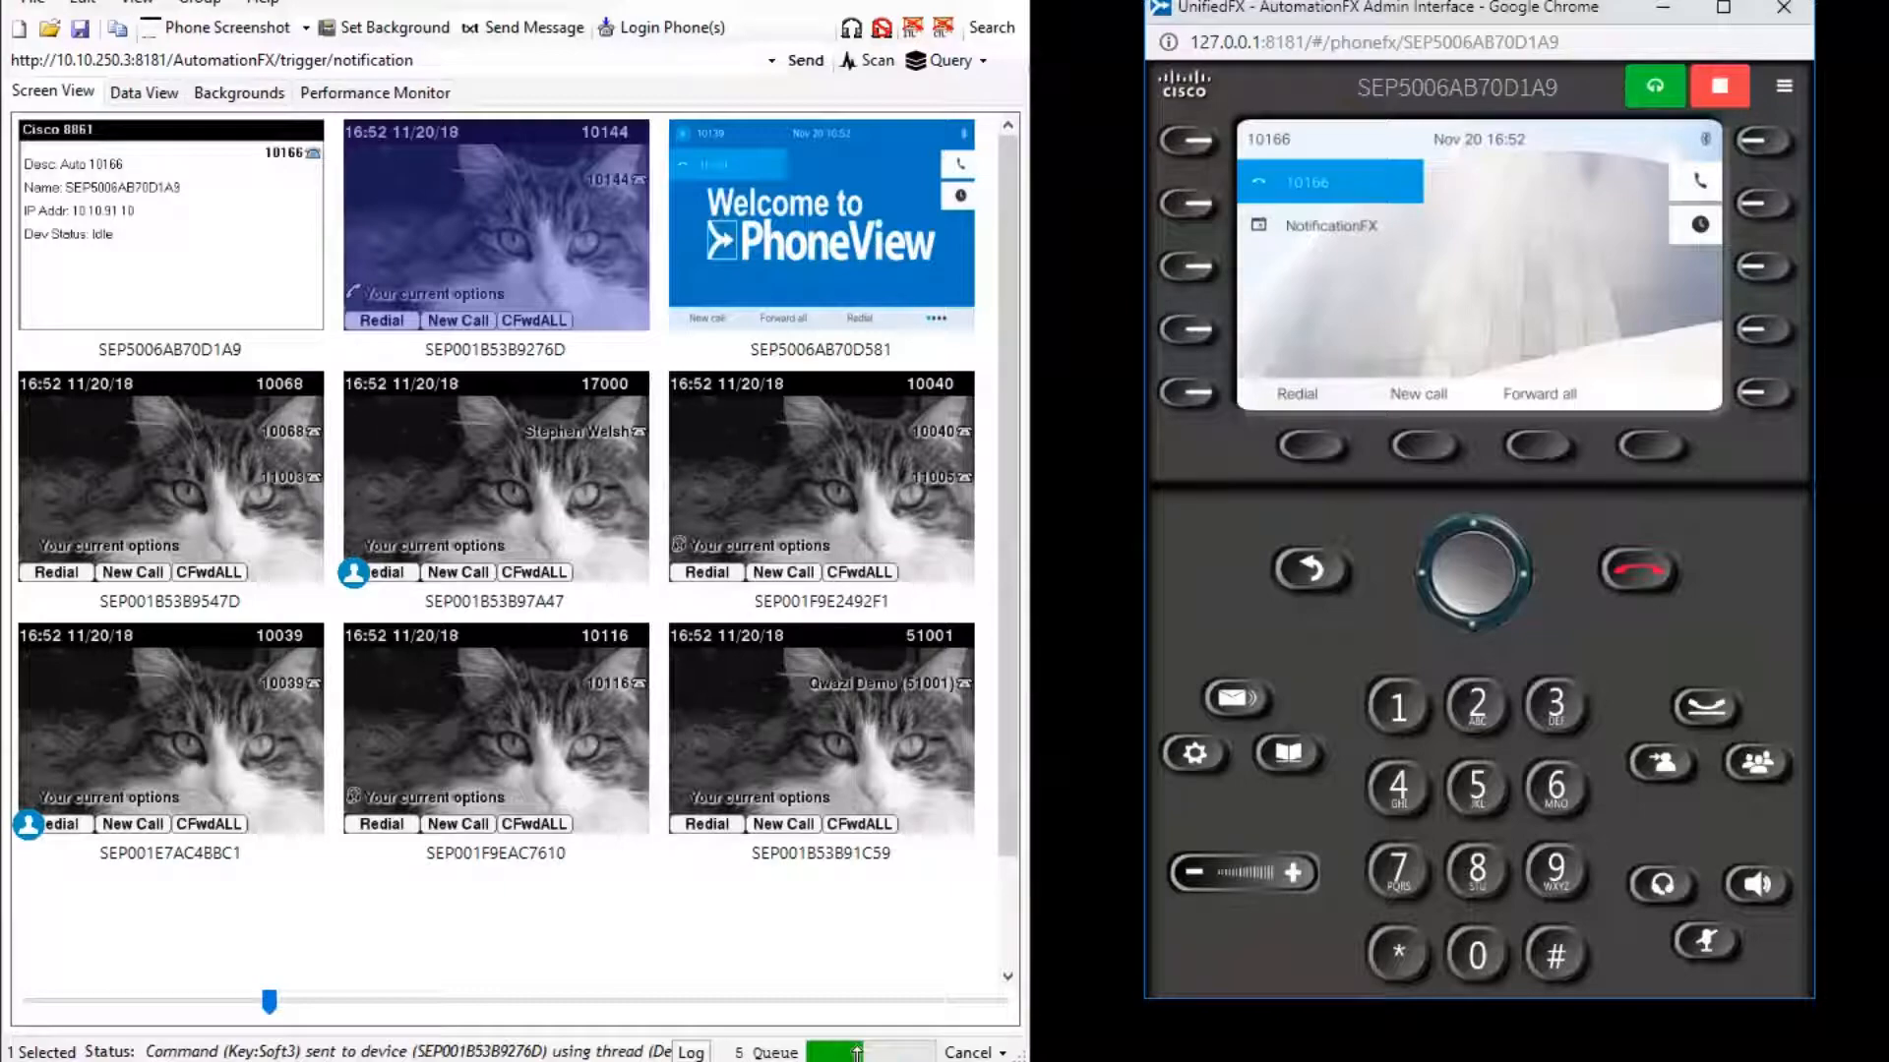
Bring the browser up on the Webhook Tester tab and widen it to reveal the received requests.
click(676, 1061)
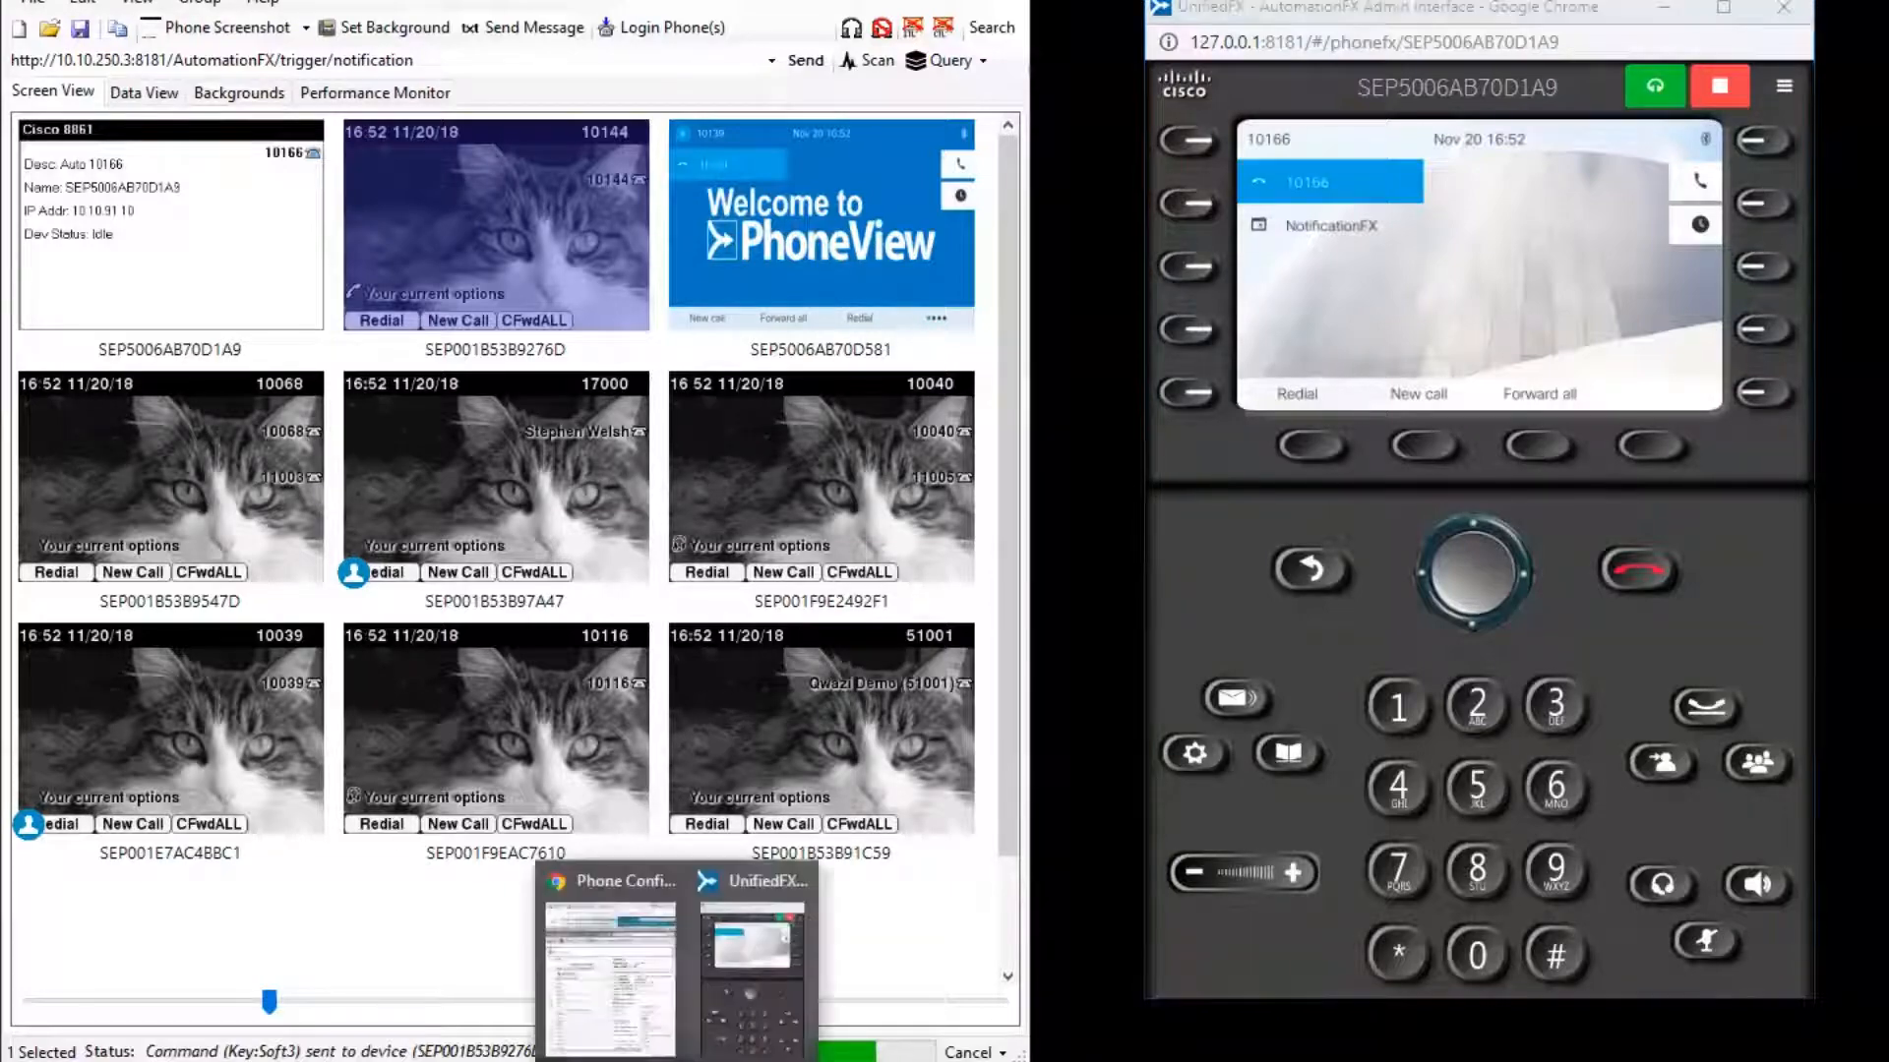
click(610, 944)
click(1276, 0)
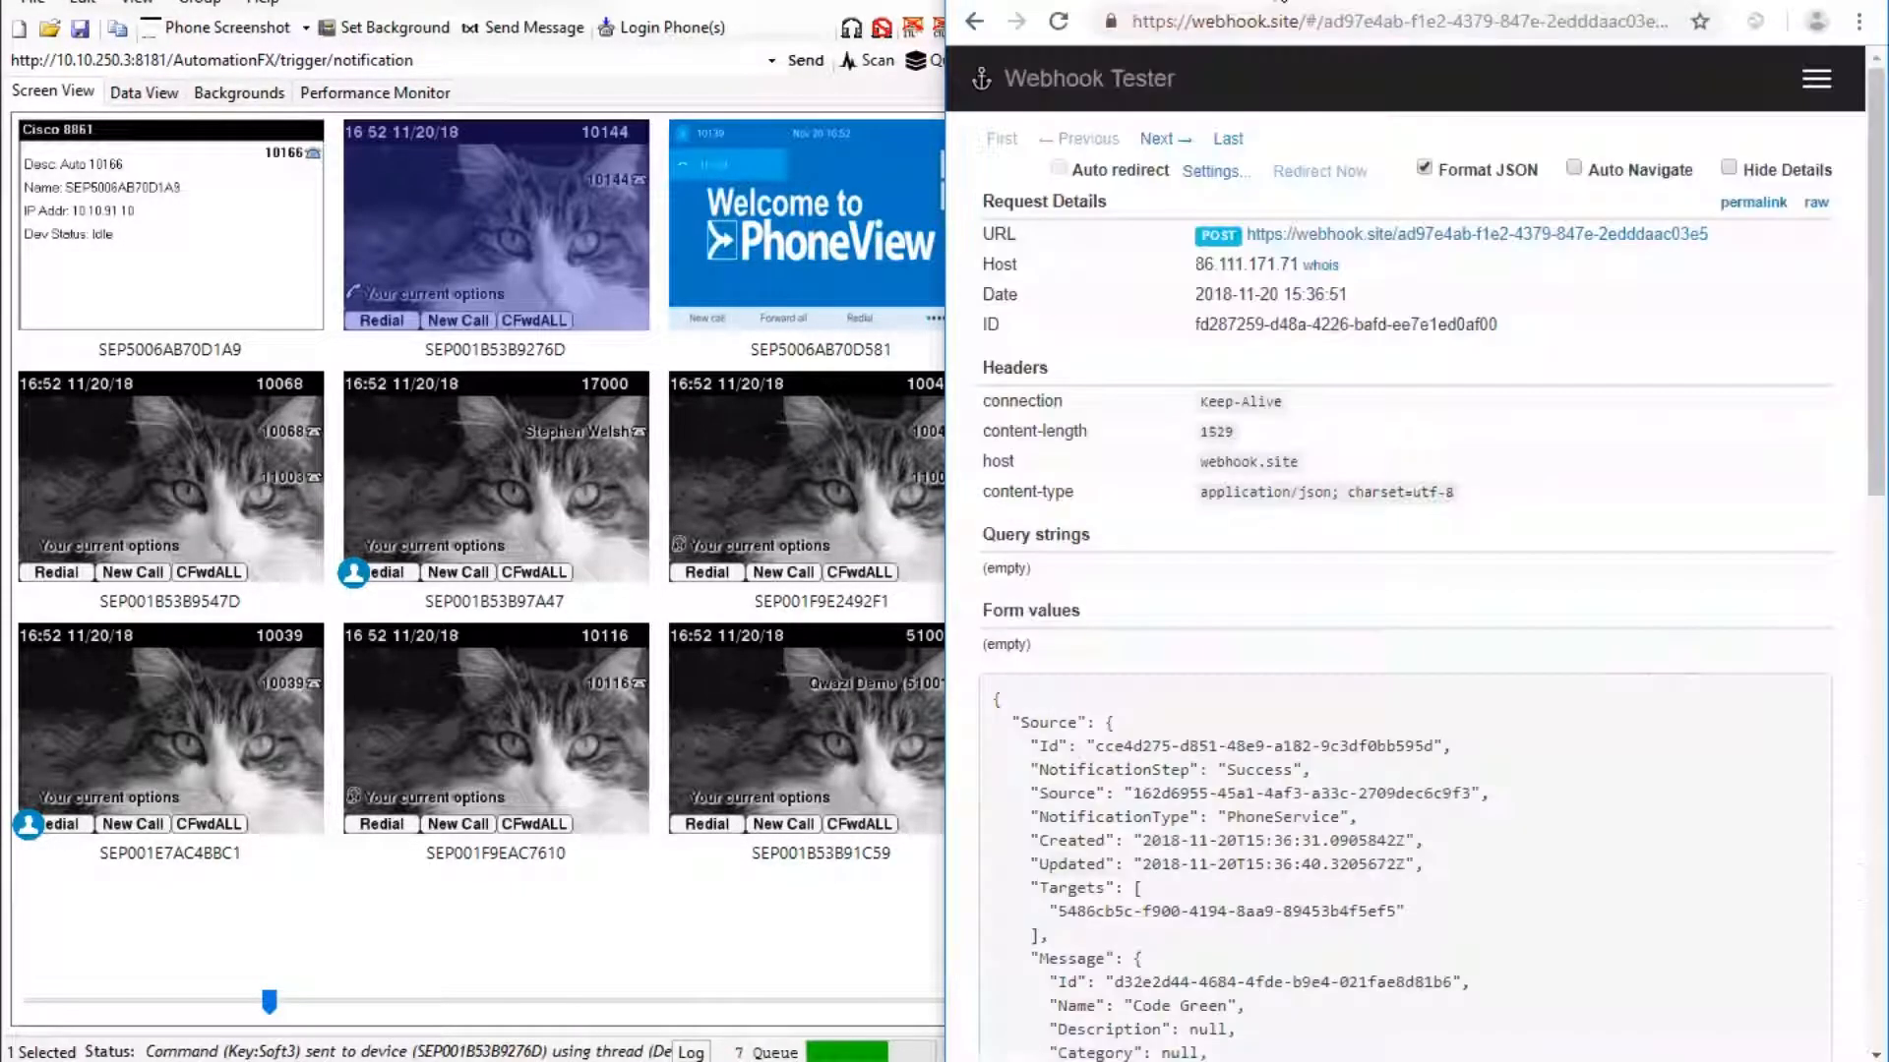
click(1466, 19)
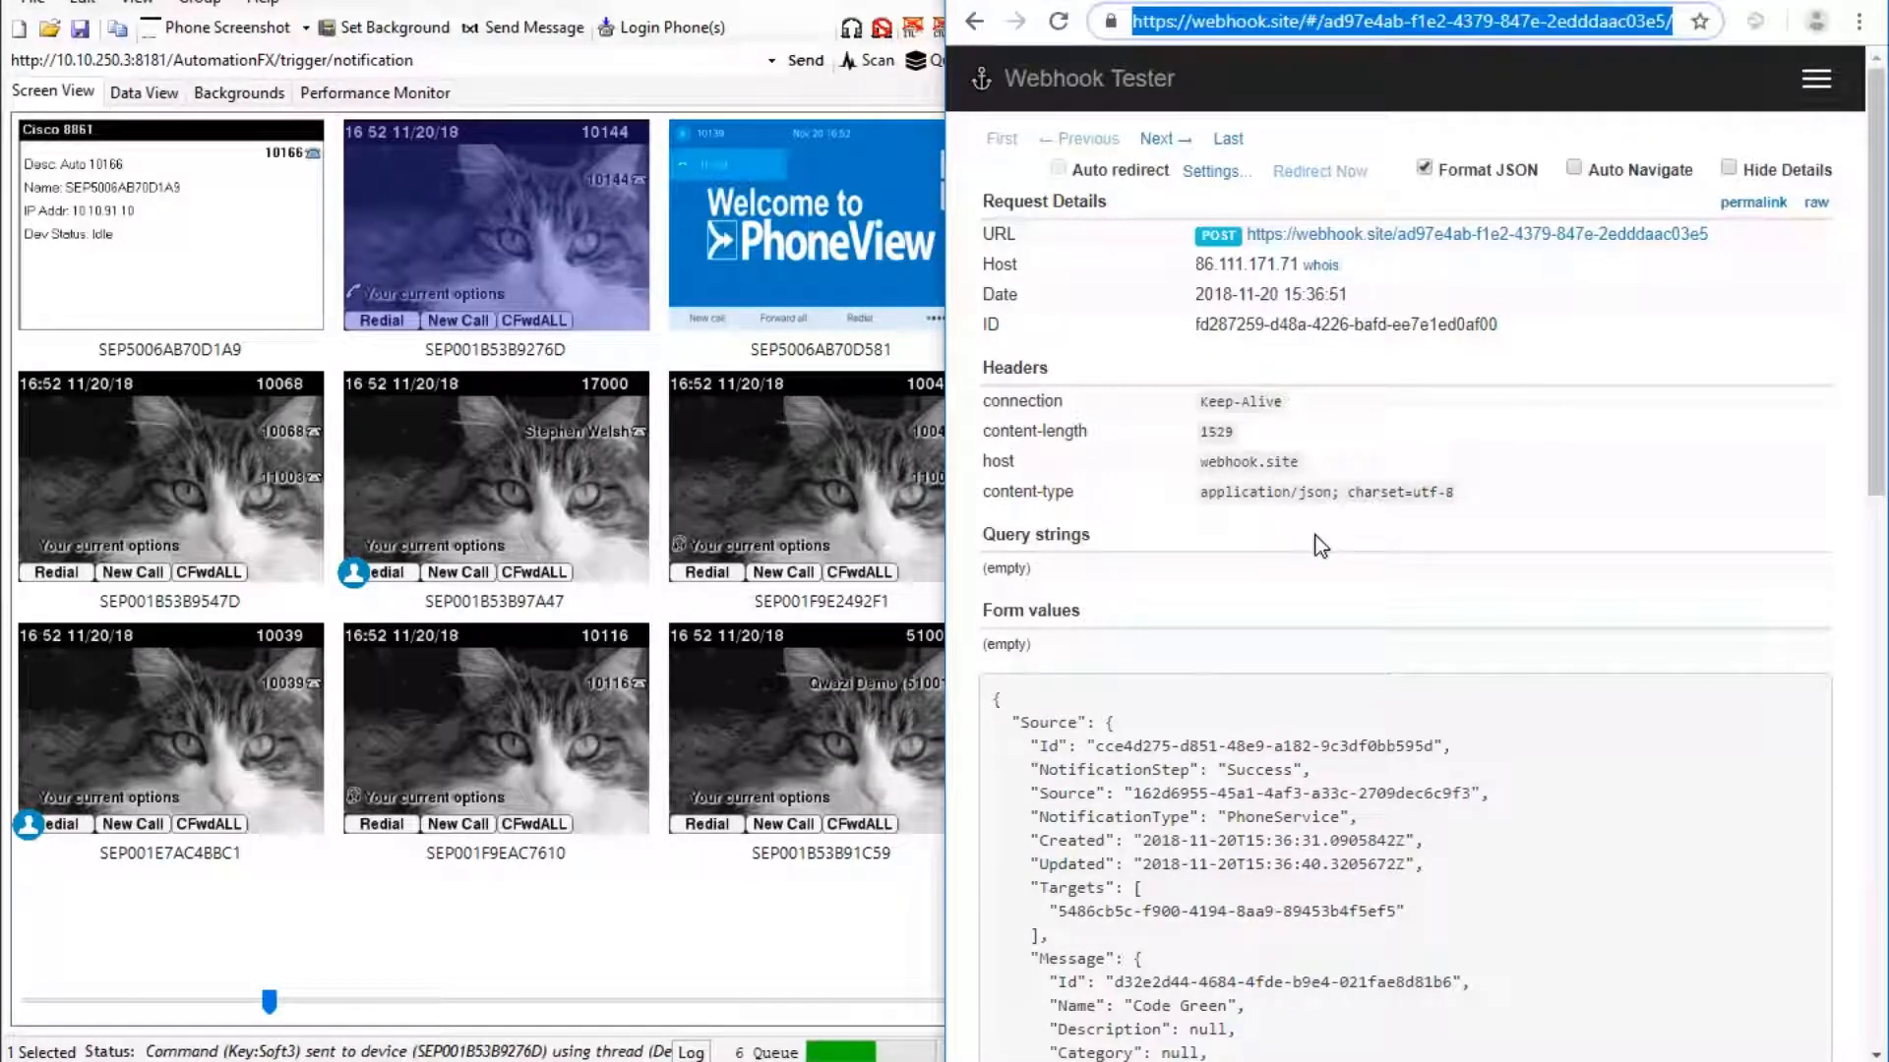
click(1470, 449)
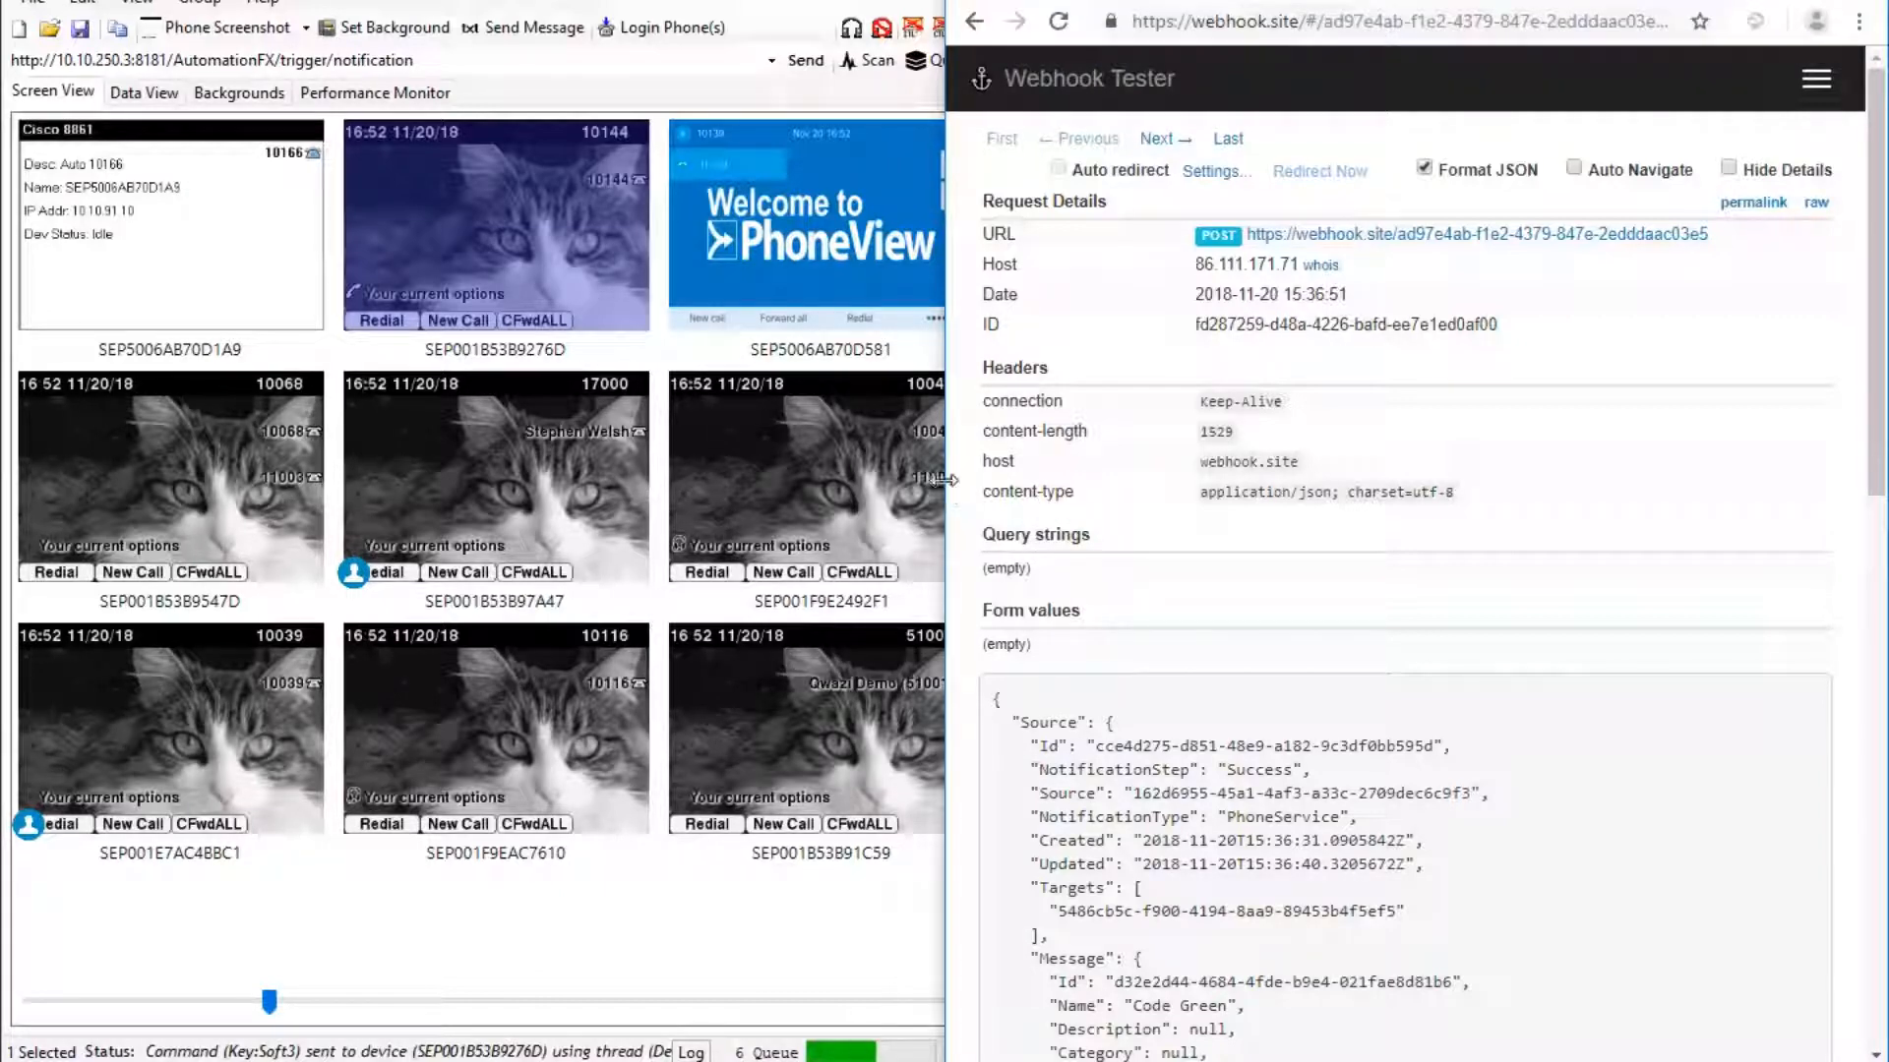
drag(946, 481, 527, 480)
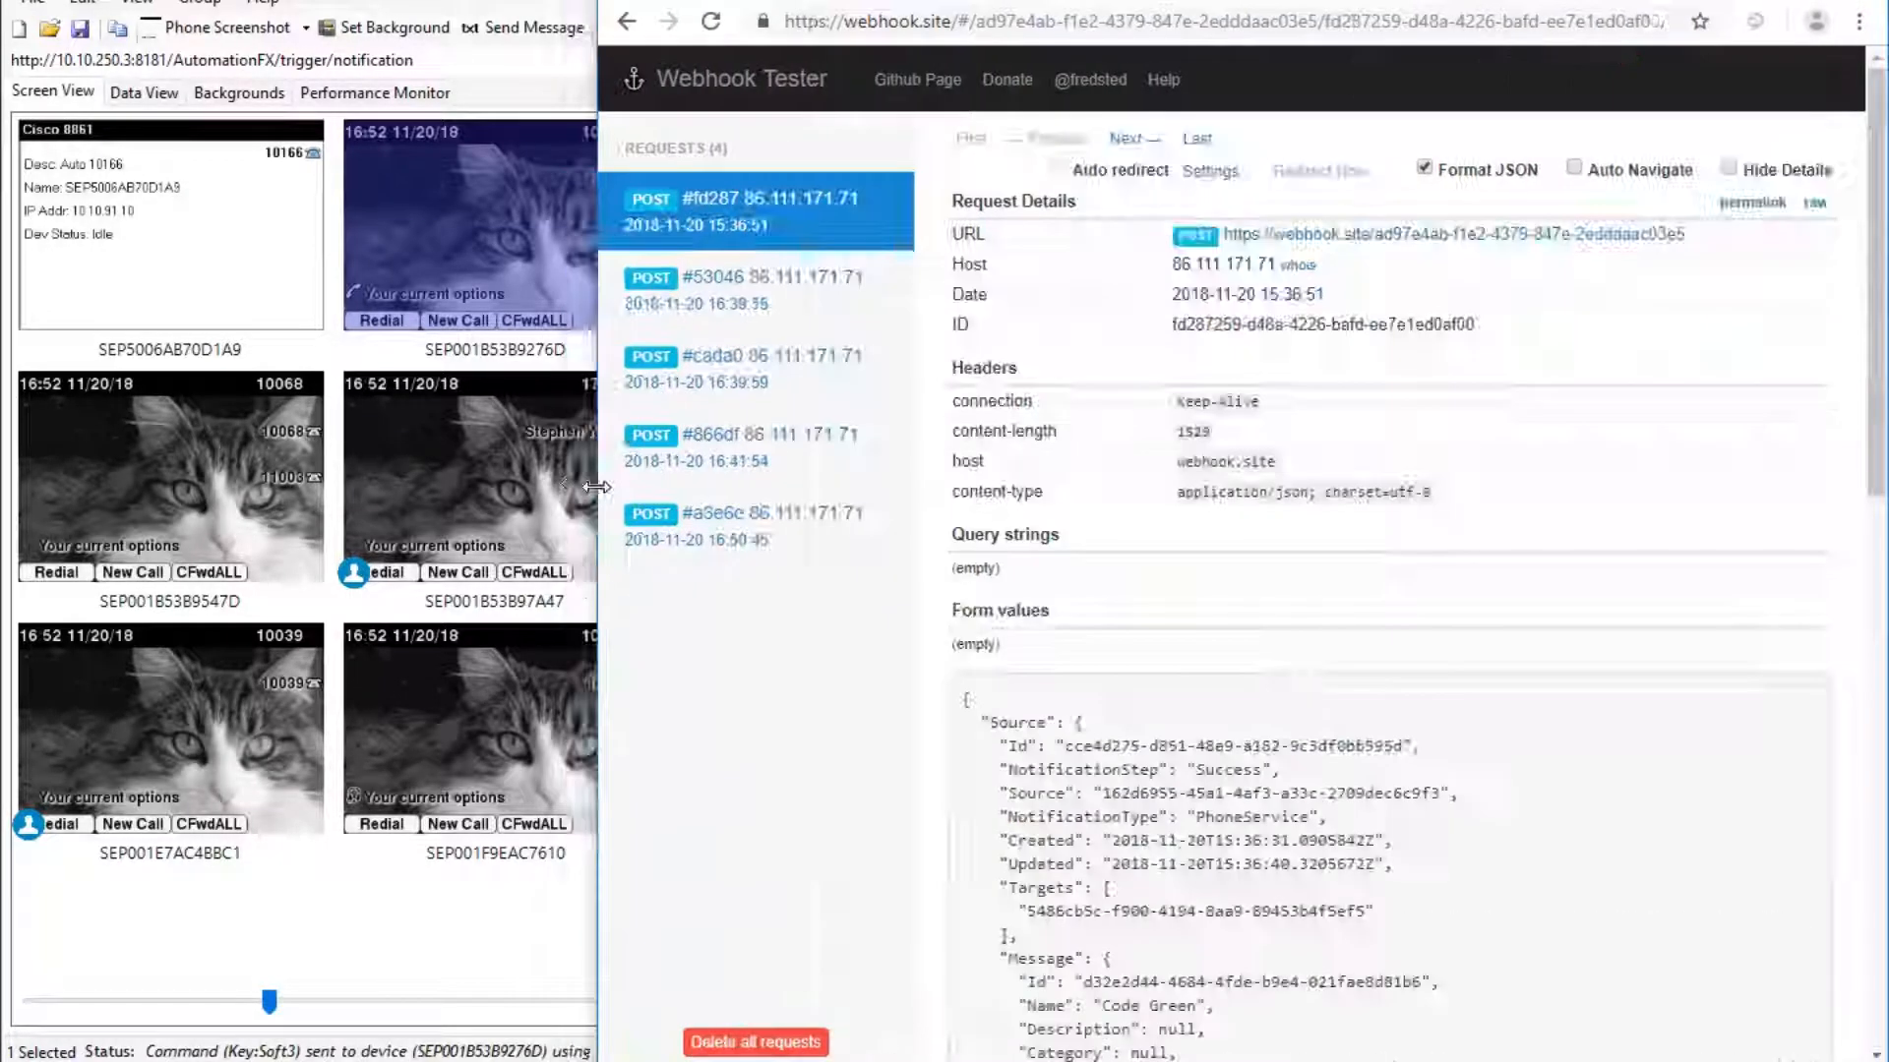
Reload the webhook.site page, which fails with ERR_CONNECTION_TIMED_OUT.
click(714, 27)
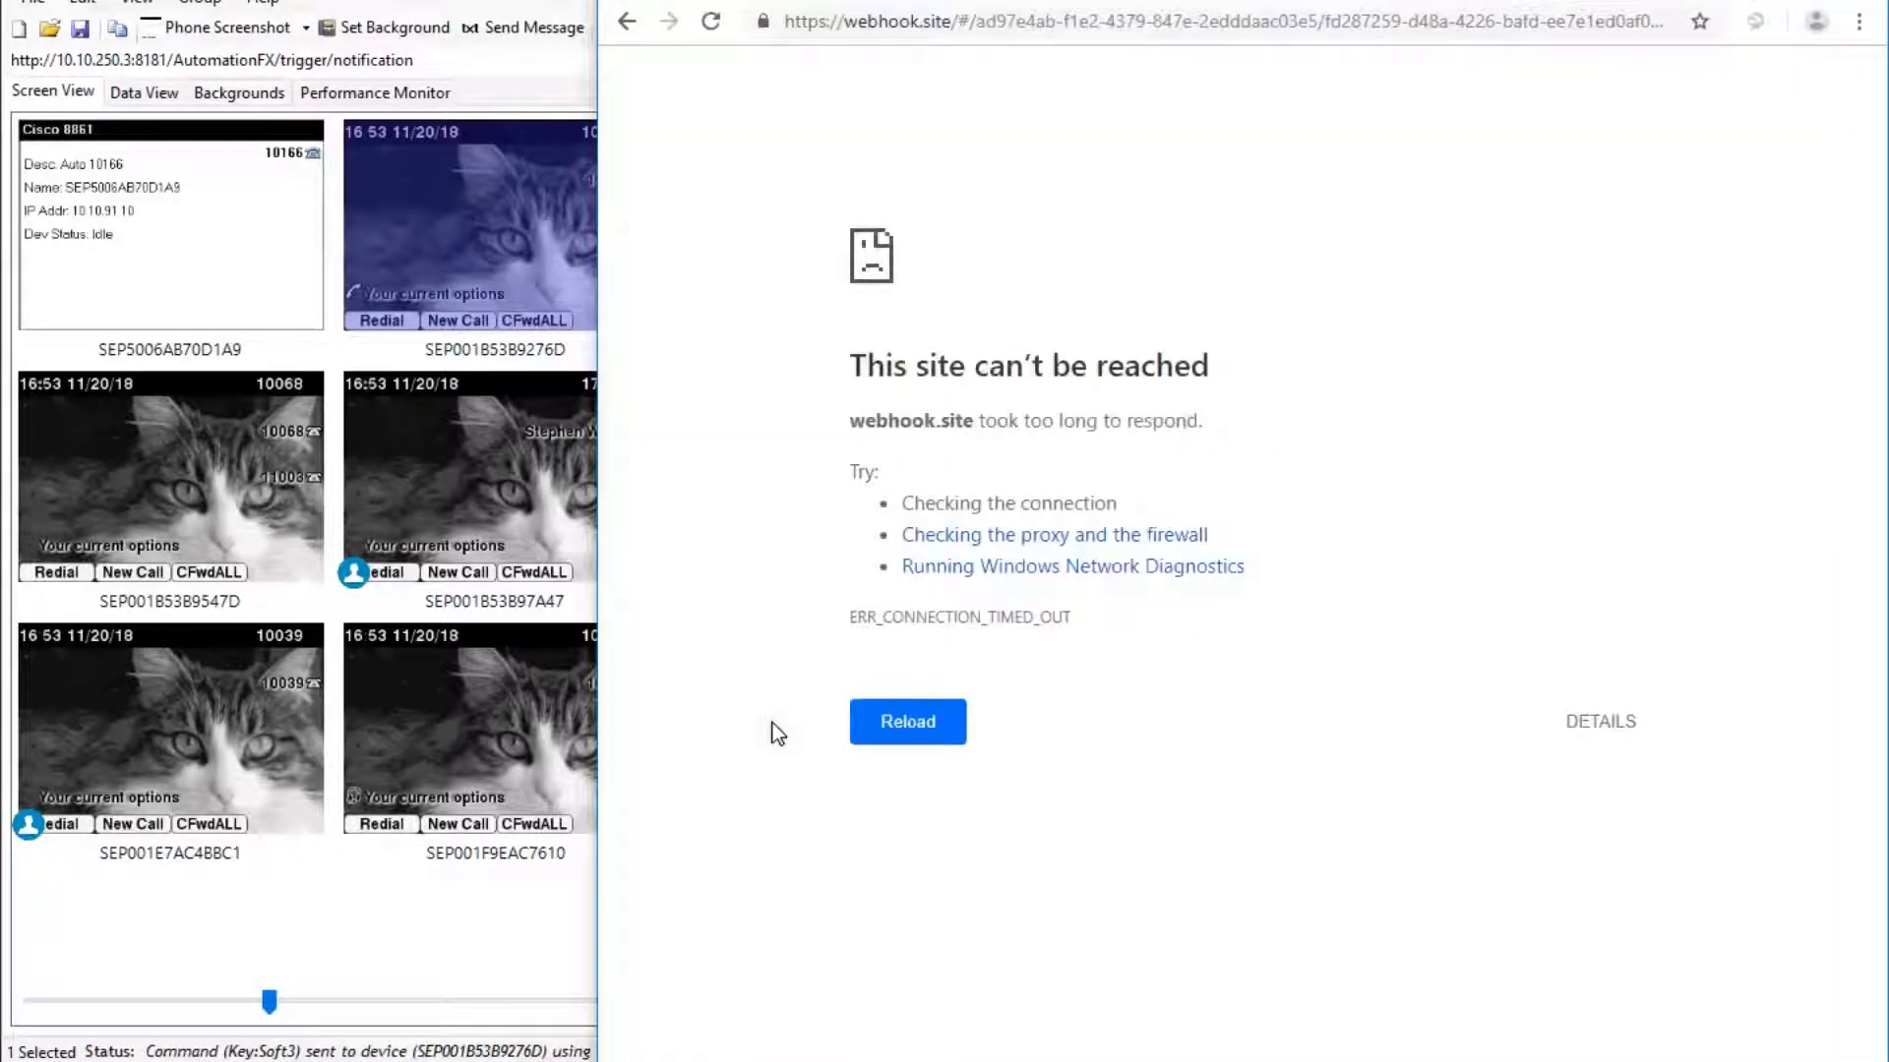
Retry loading Webhook Tester, then switch back to the UnifiedFX API docs.
click(907, 733)
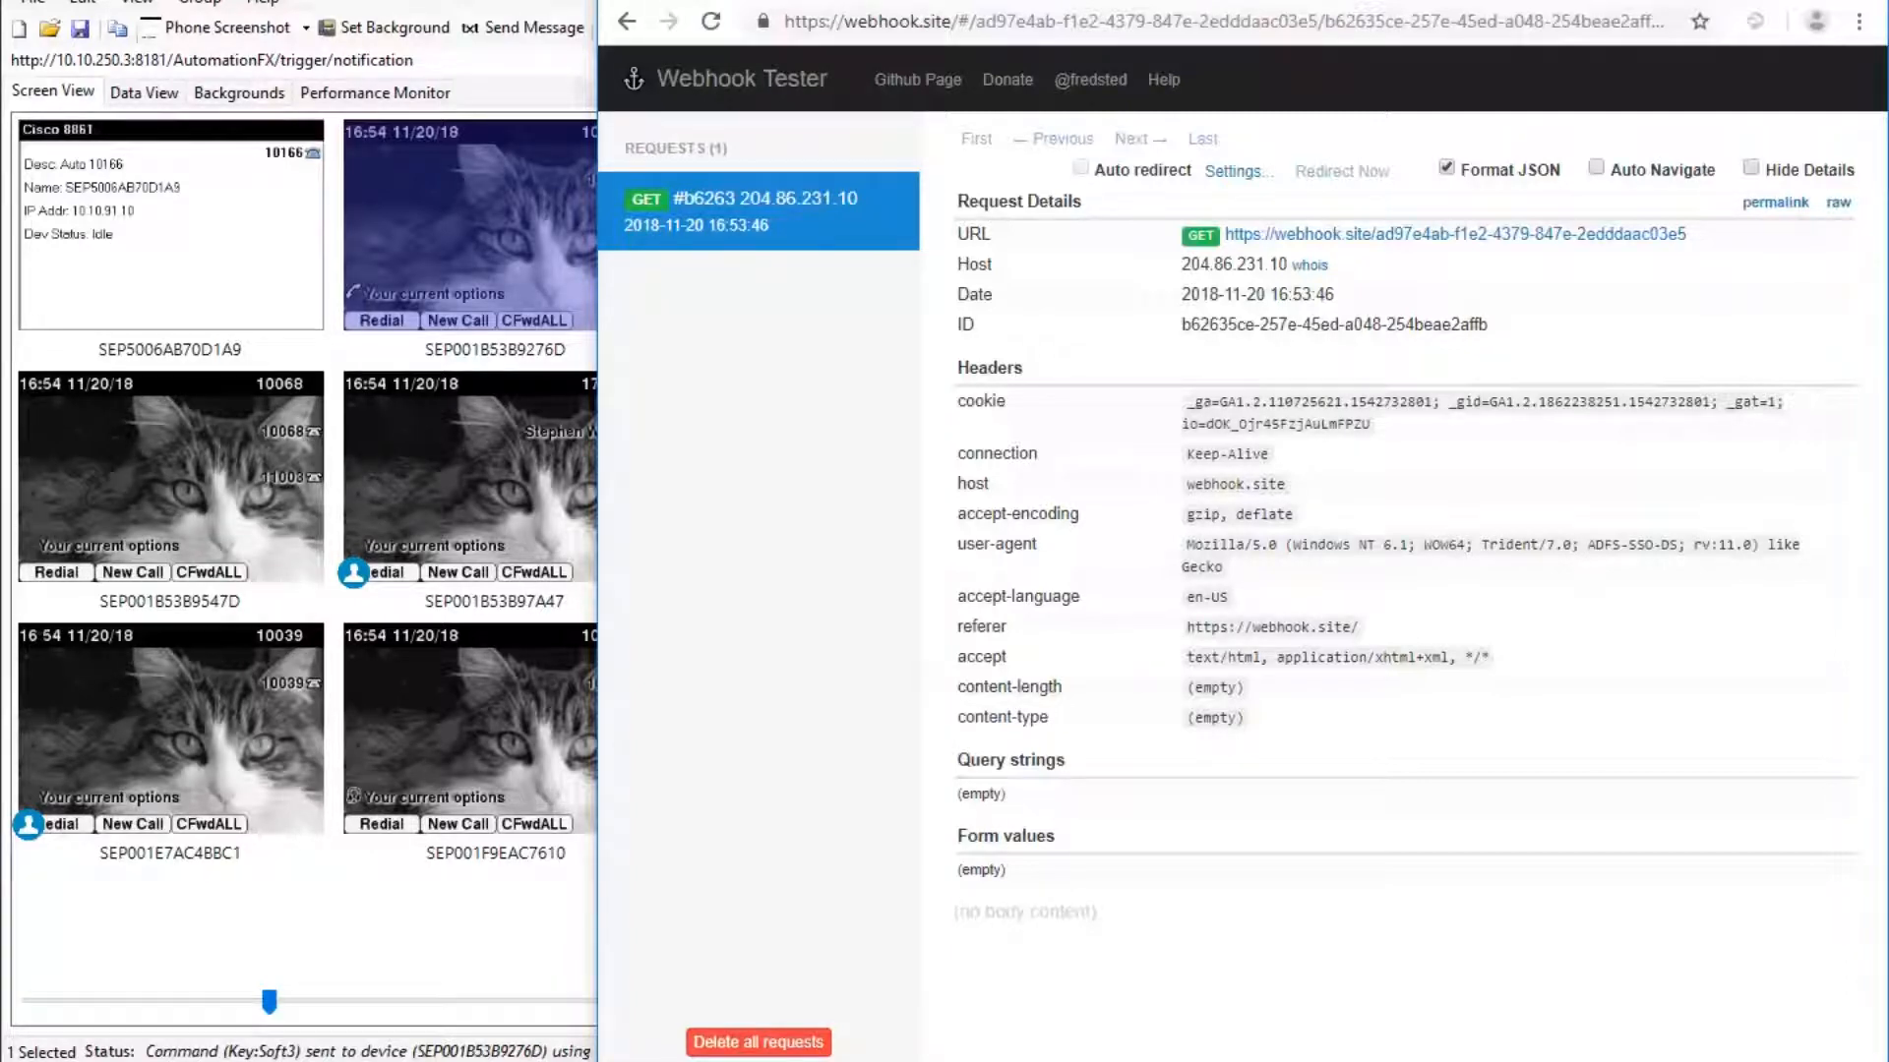
key(ctrl+Tab)
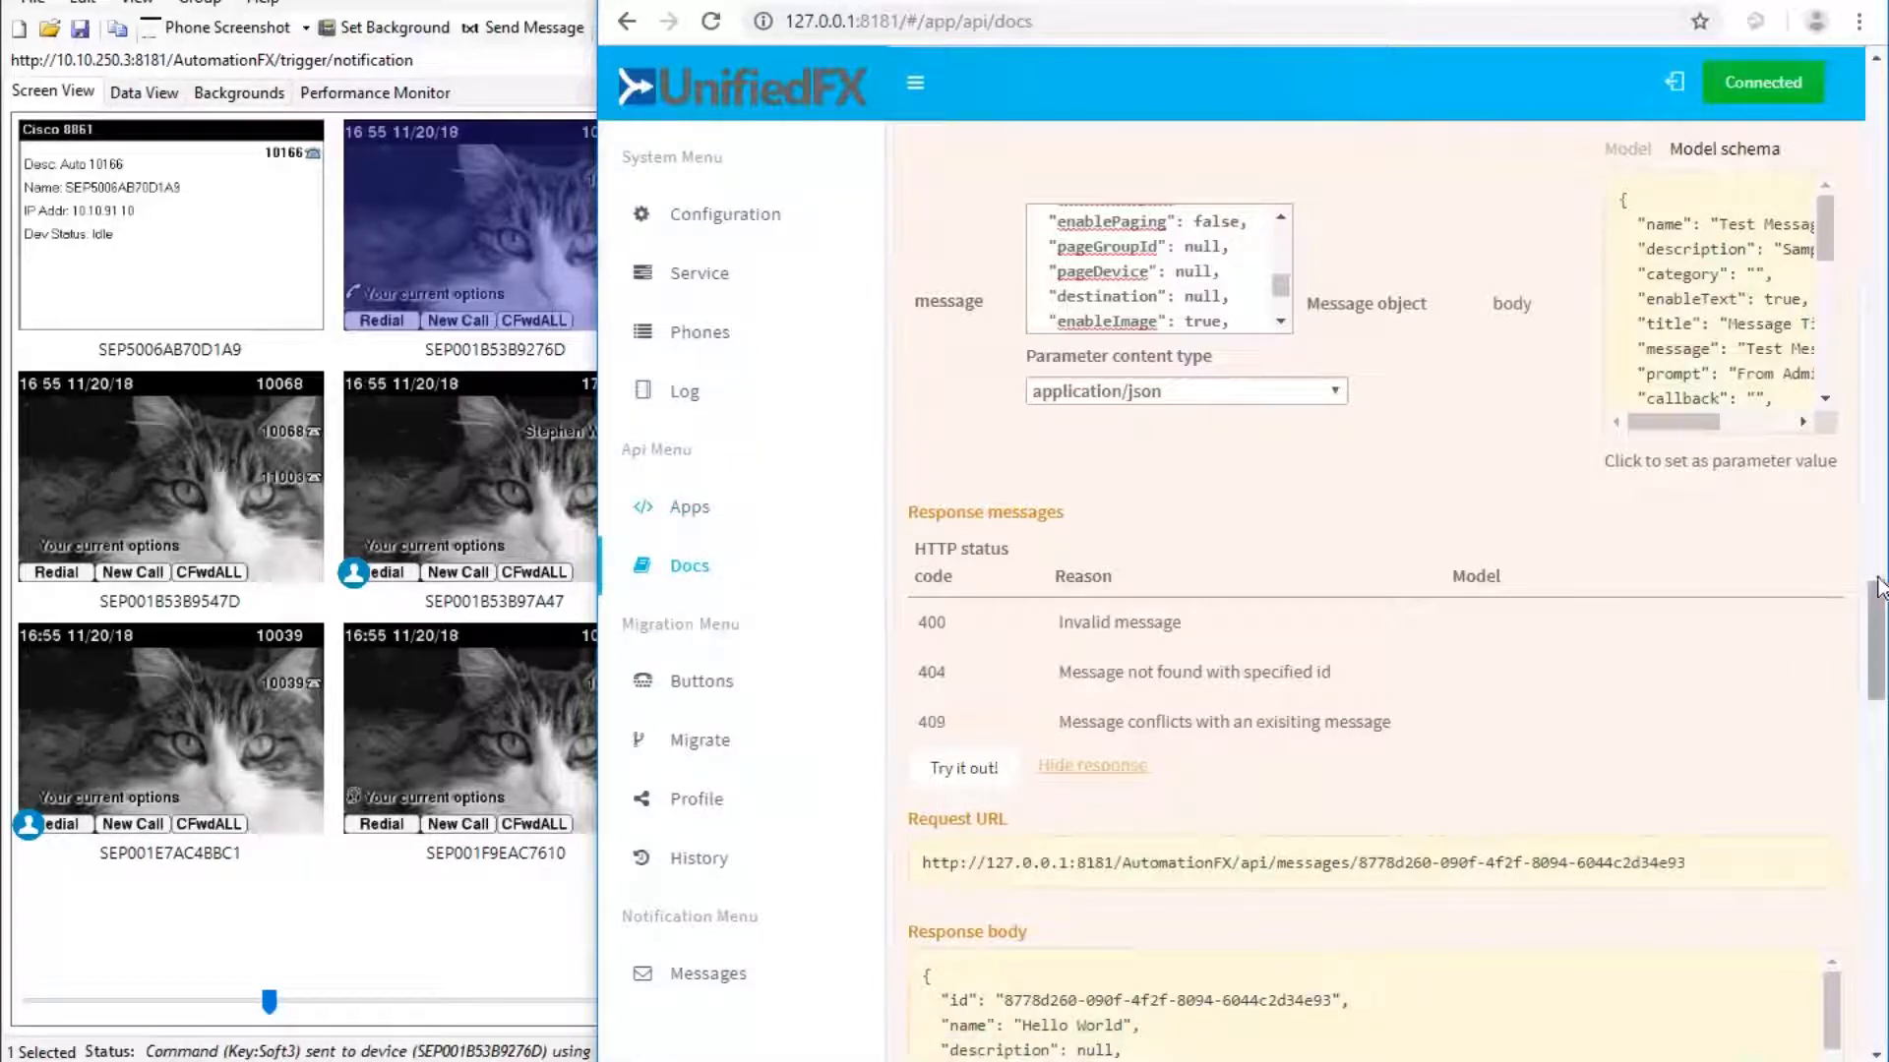
Run GET /messages to return all stored messages, including Code Blue and Code Green.
click(1872, 279)
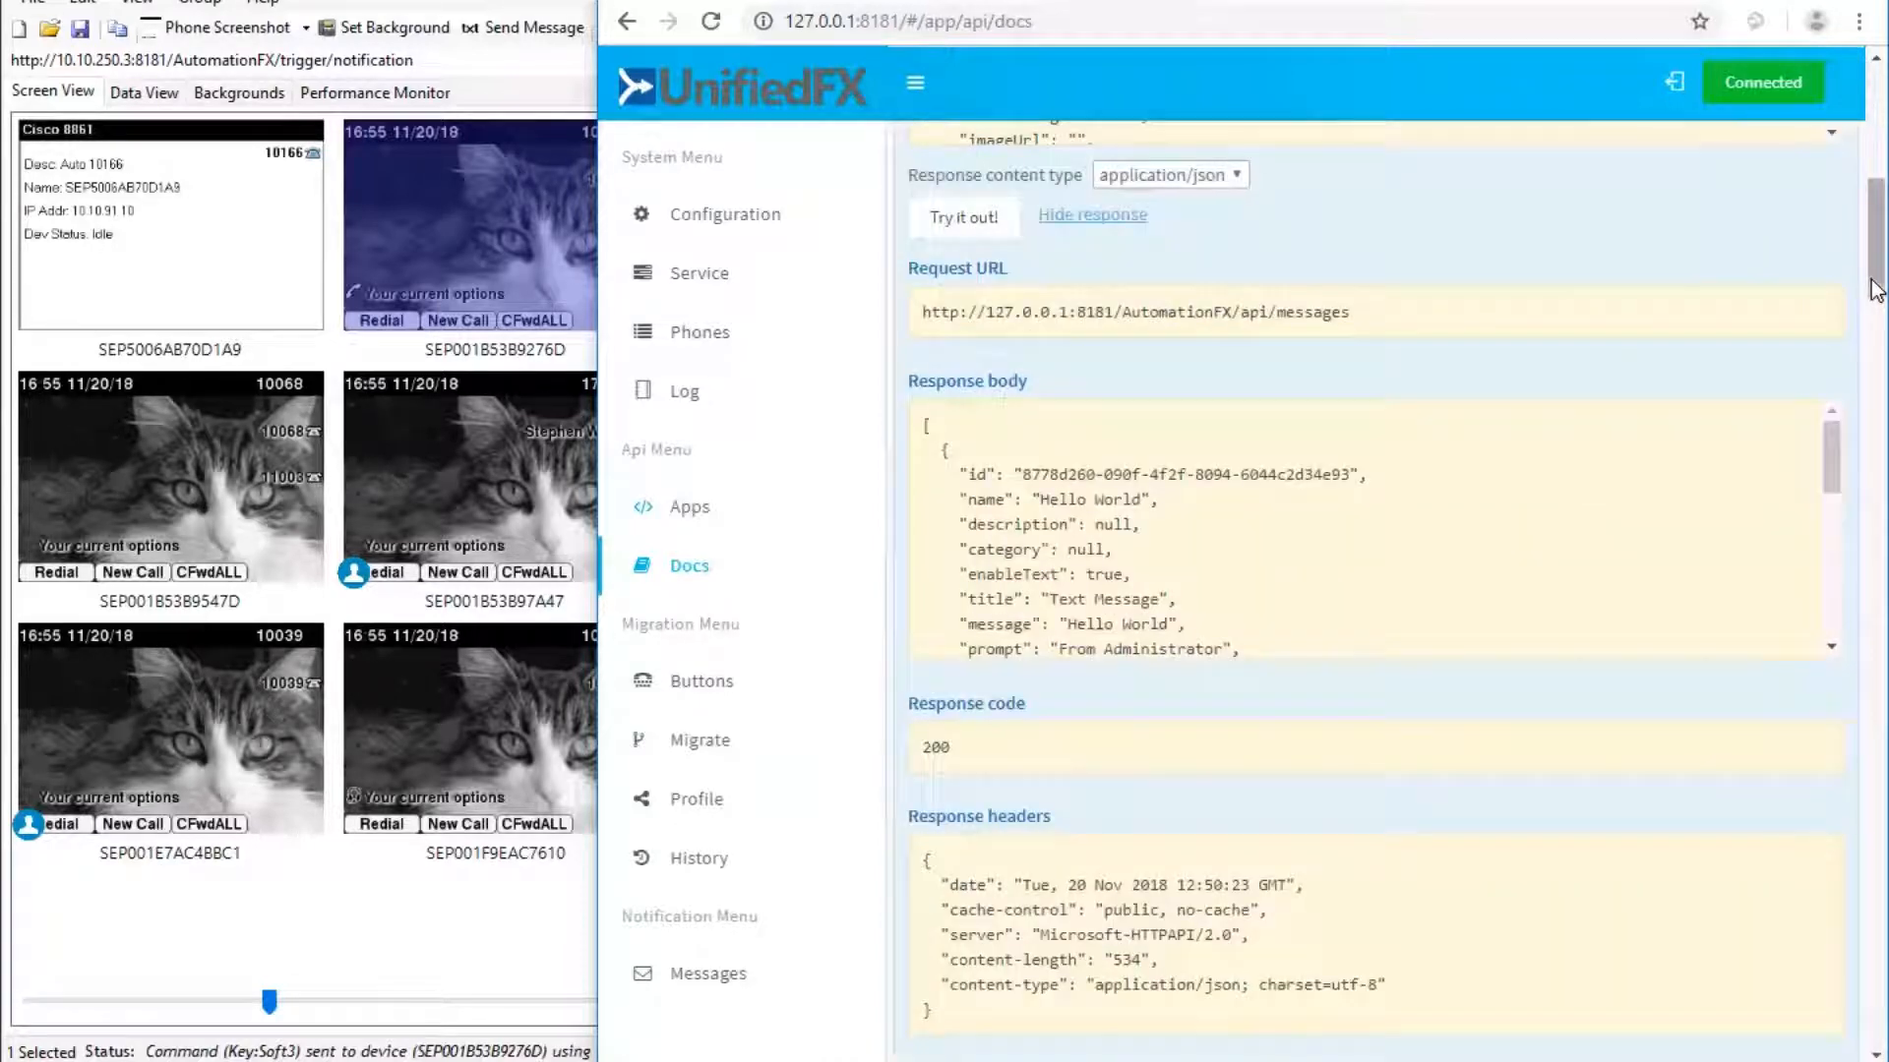
click(1874, 135)
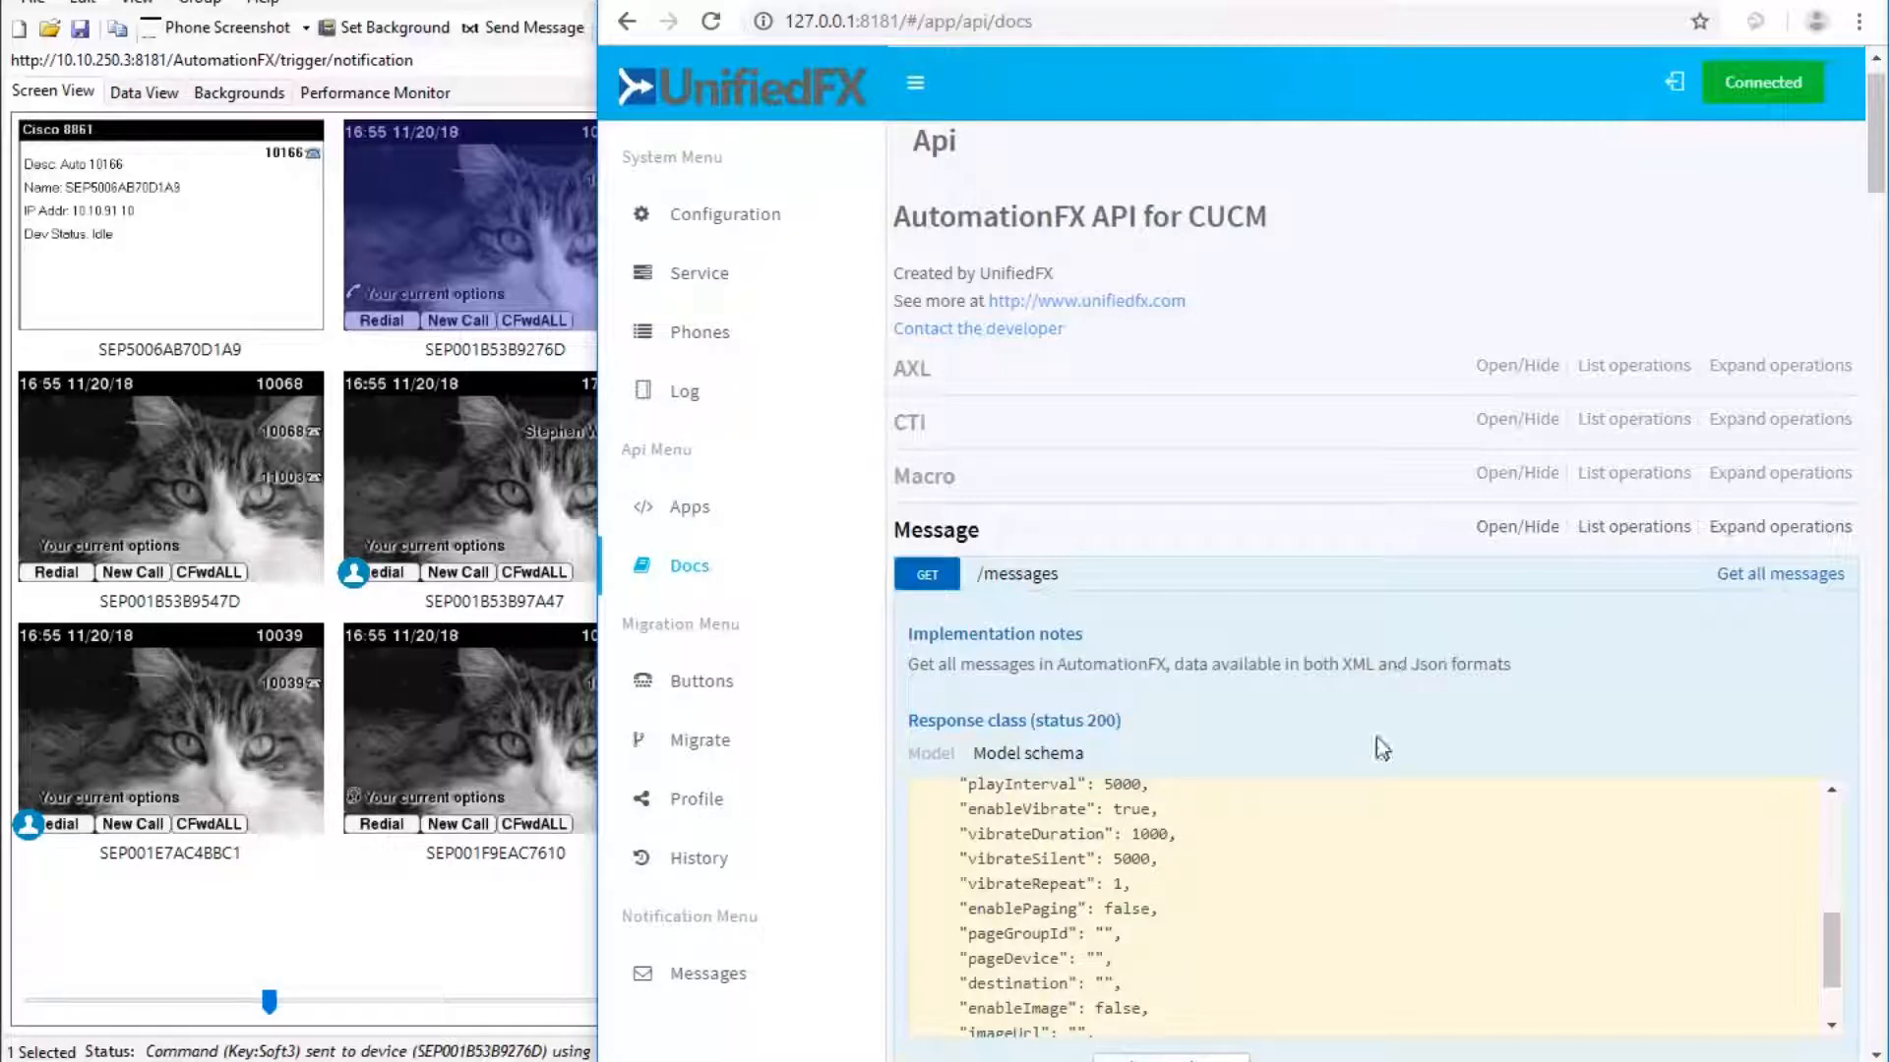
scroll(1377, 736, down, 8)
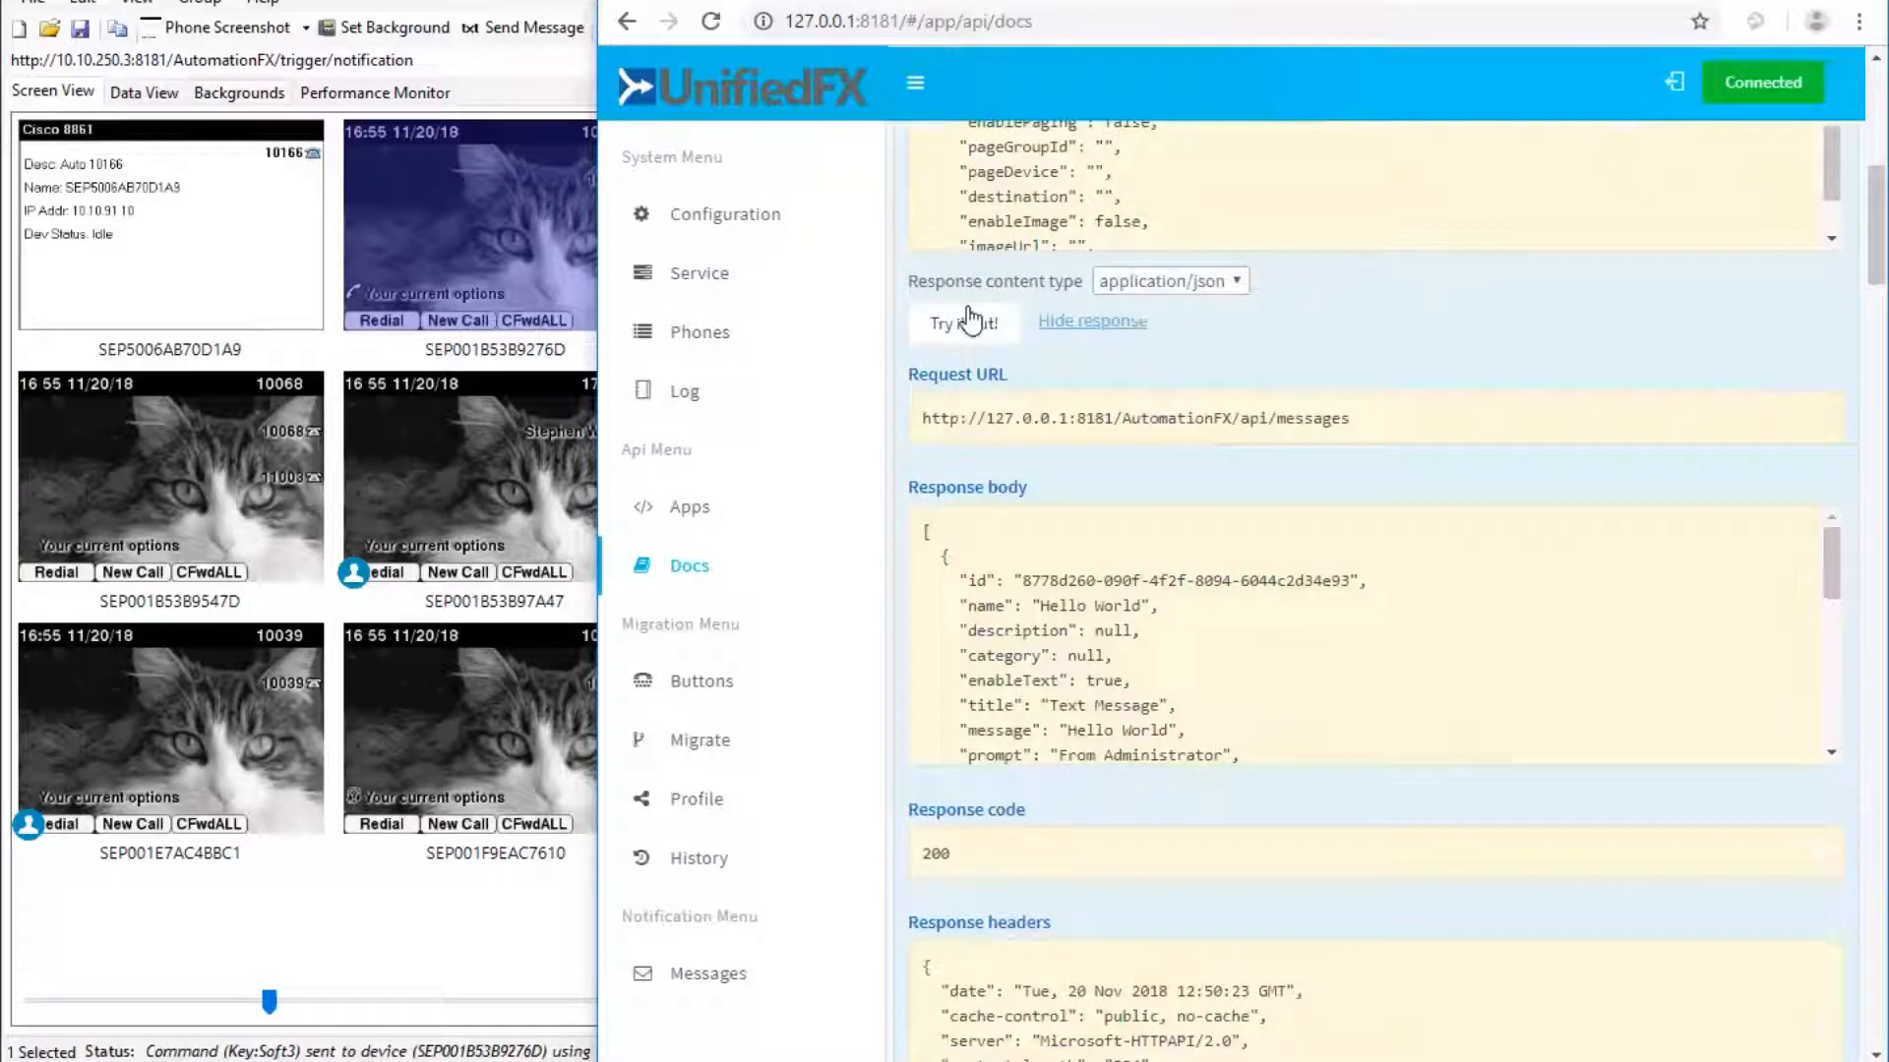
click(949, 330)
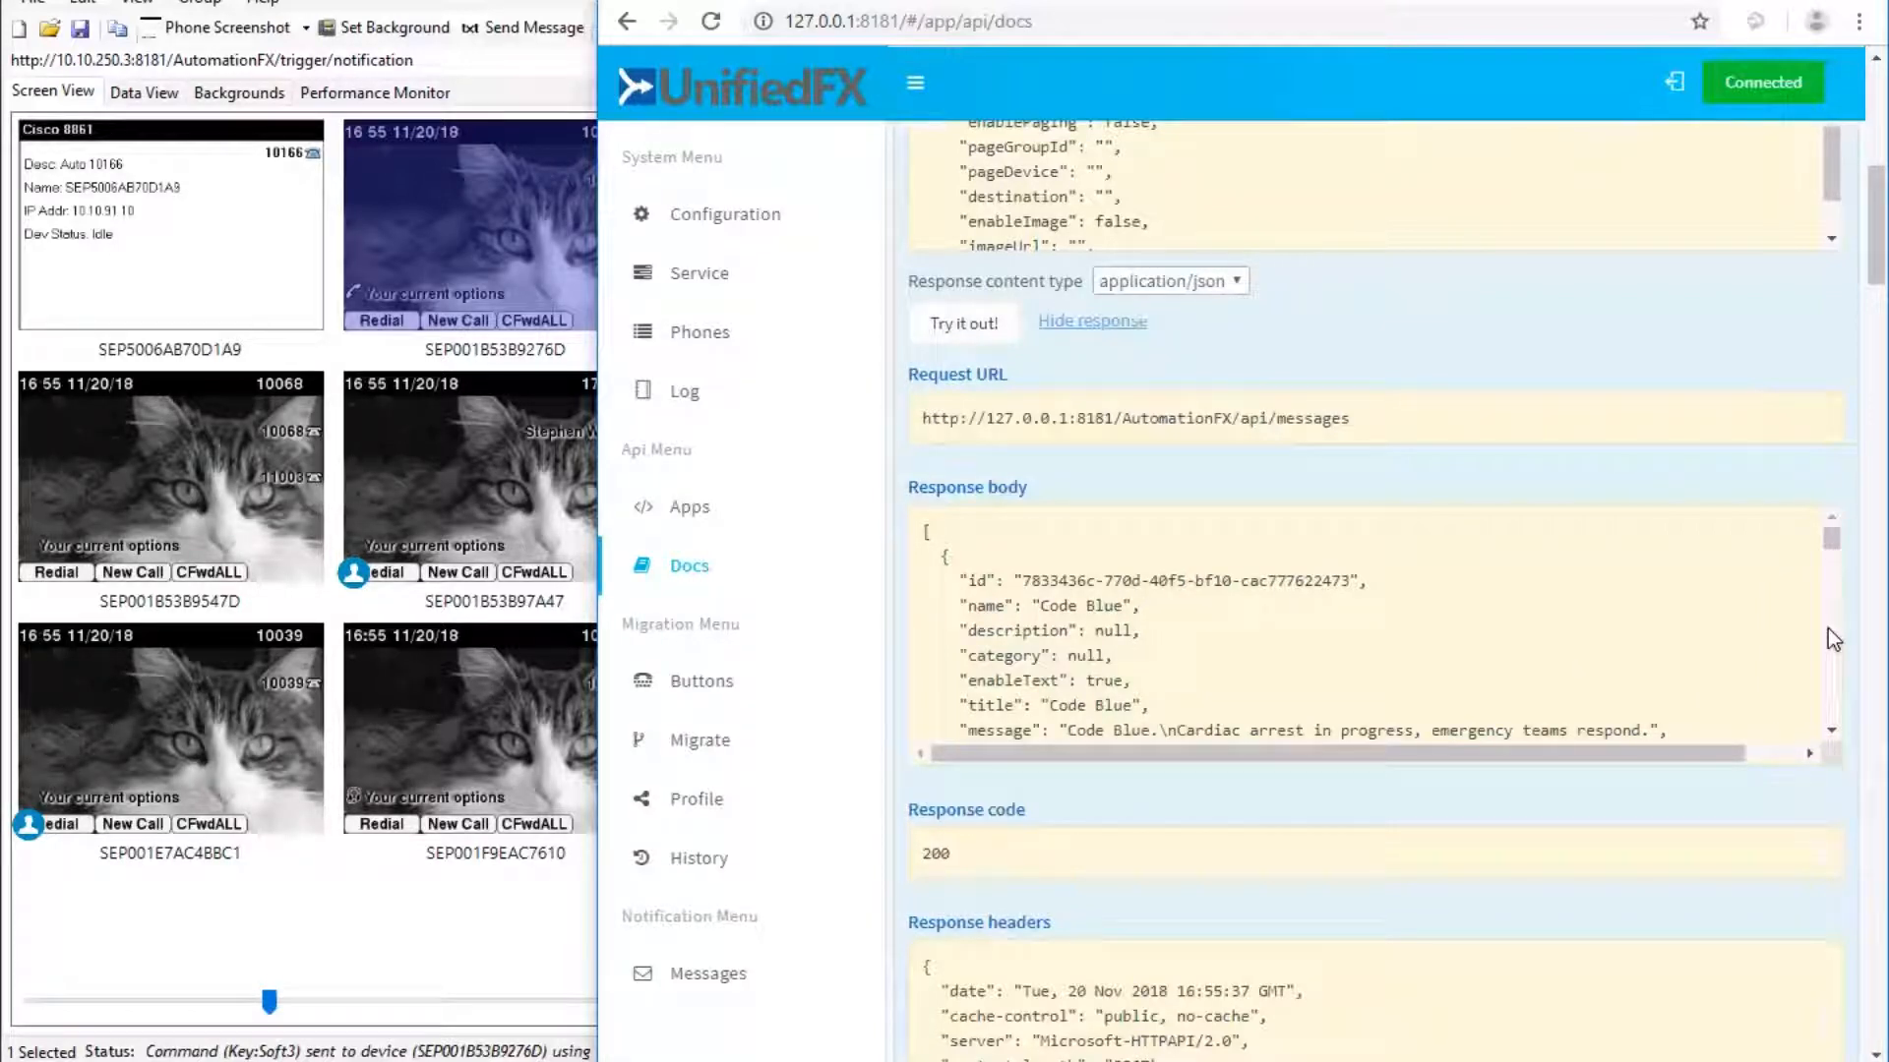
click(1824, 731)
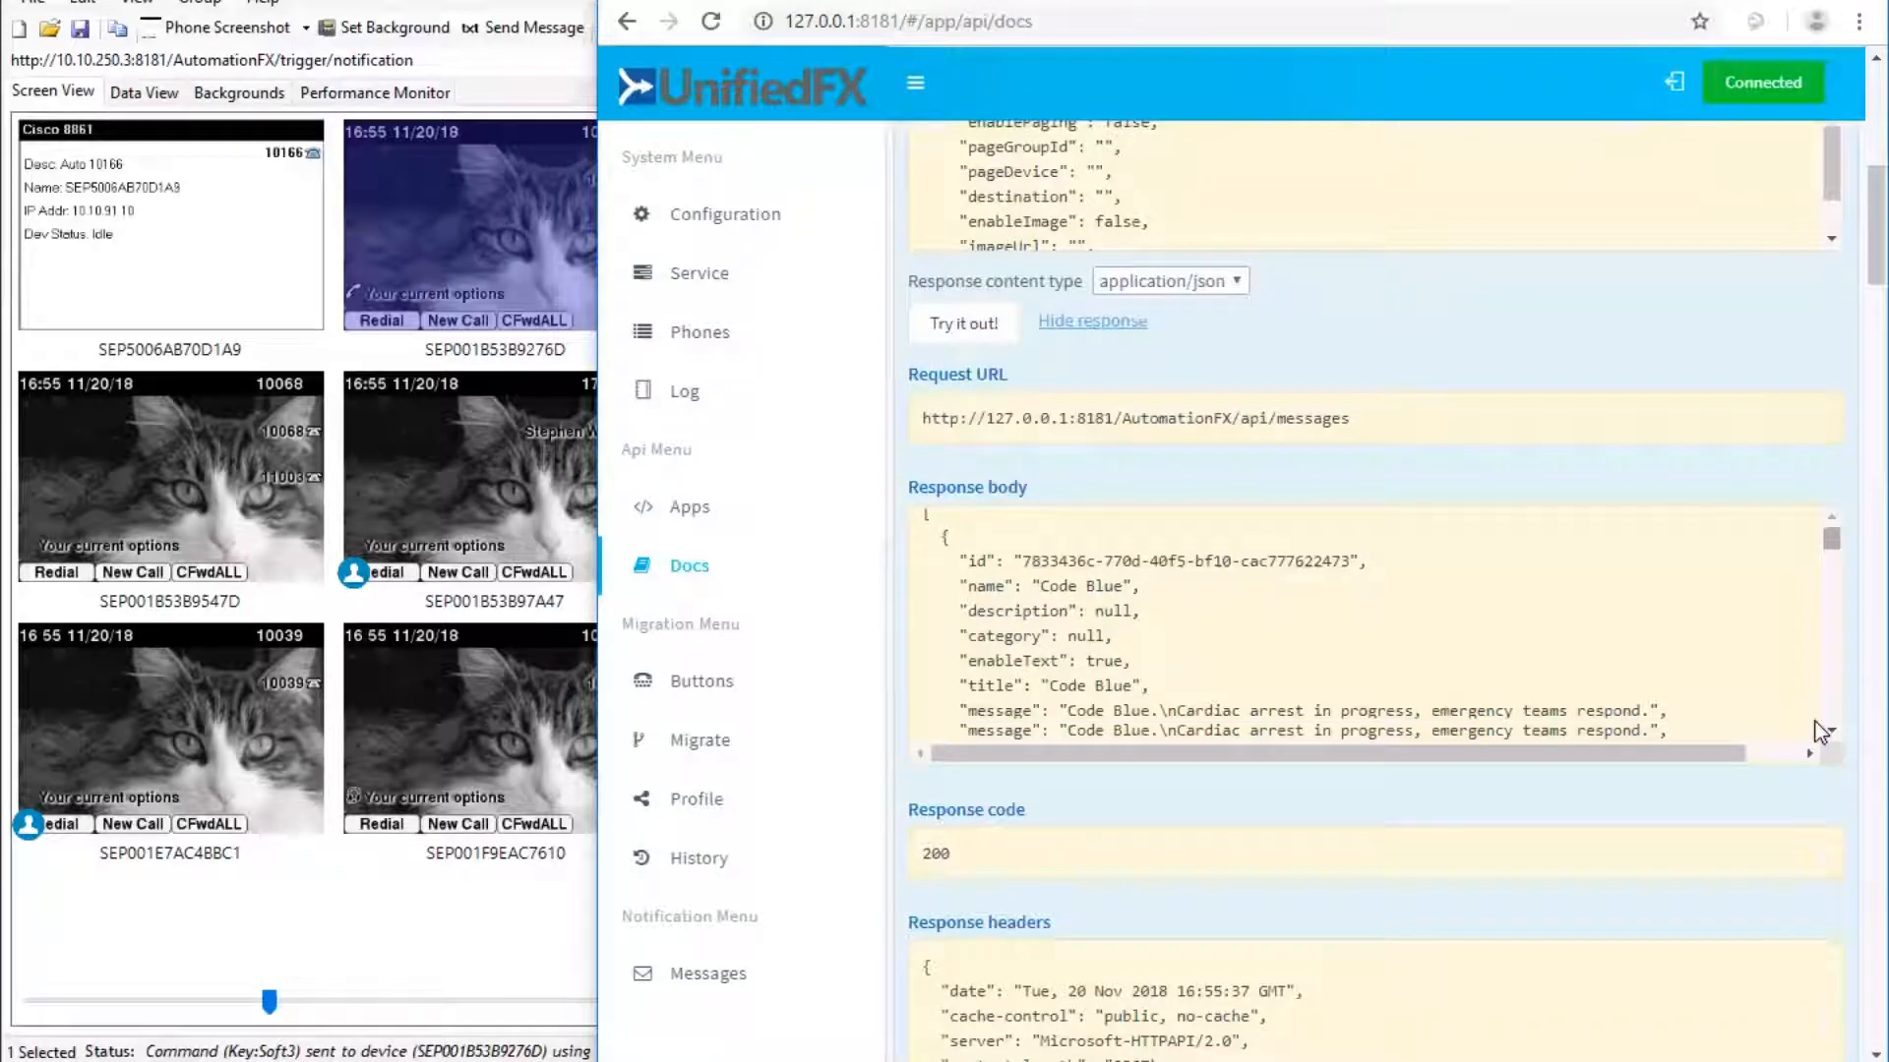
Scroll through the message endpoints down to the image-preview response (status 200, image/png).
scroll(1832, 692, down, 5)
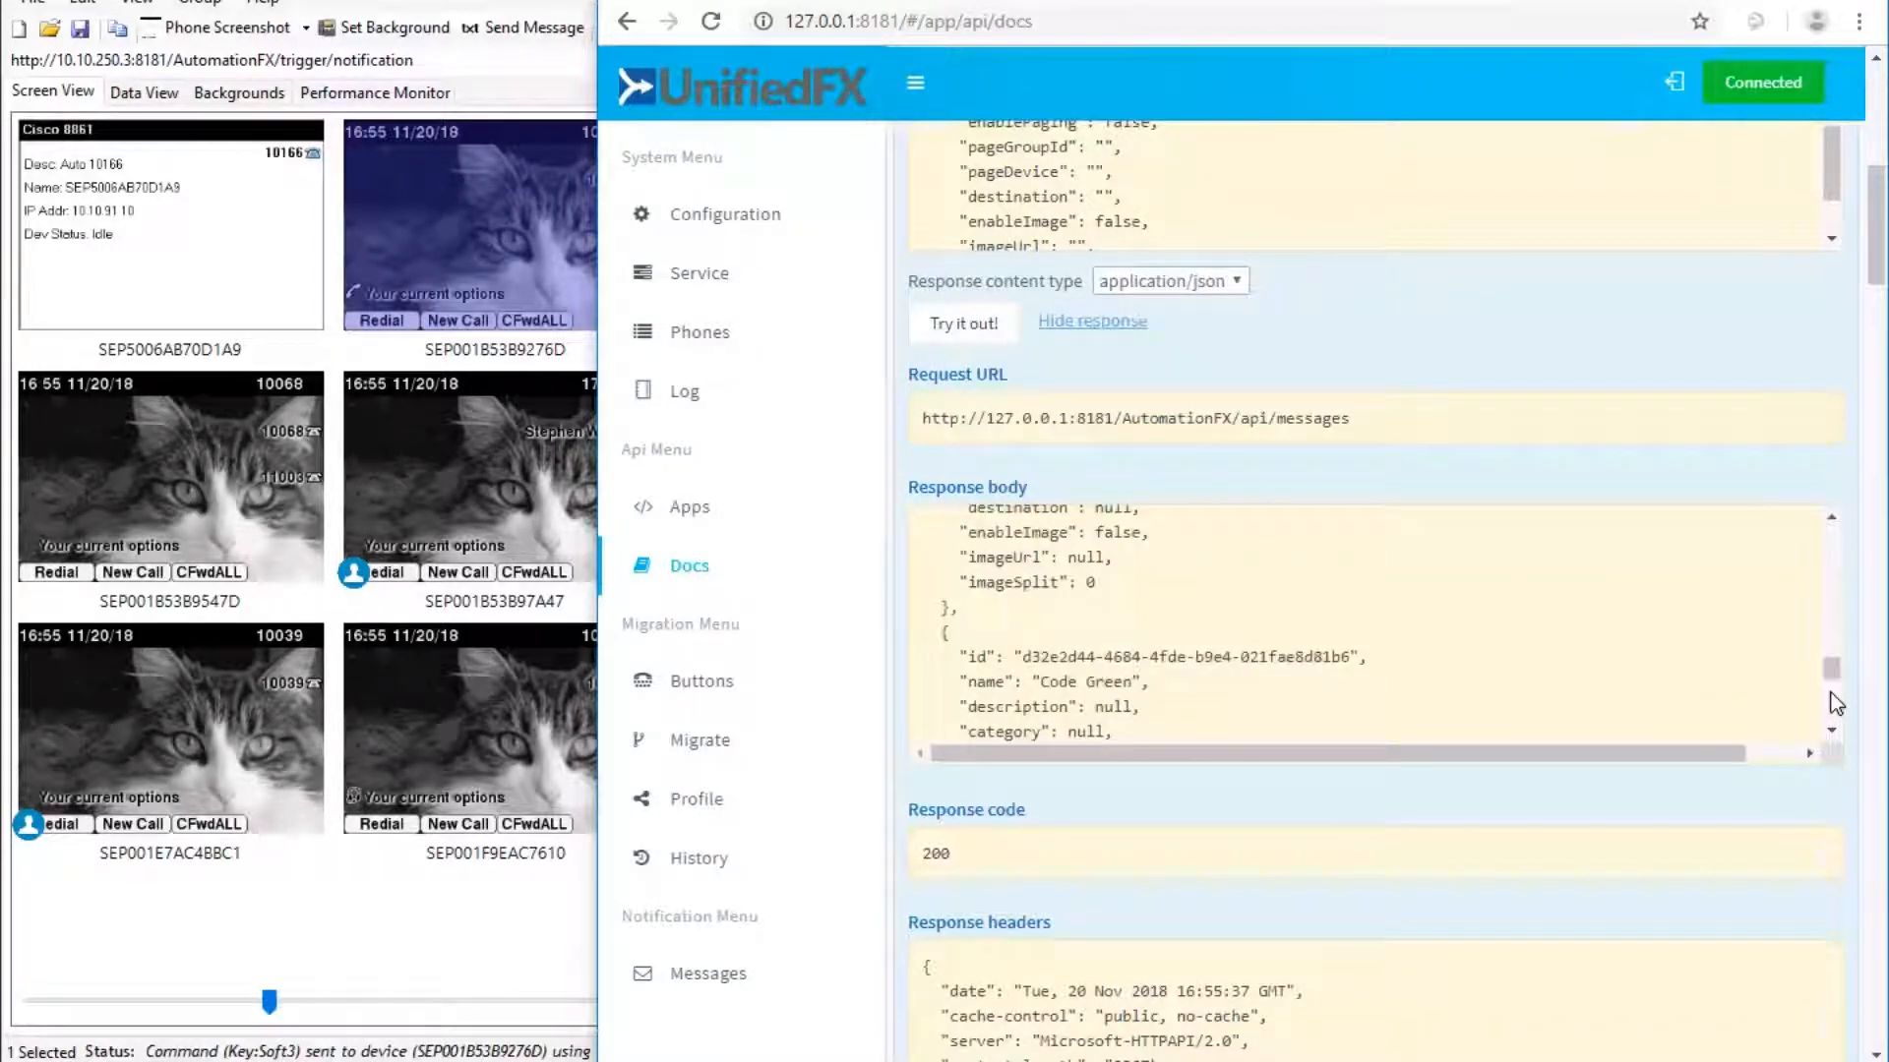
click(1879, 424)
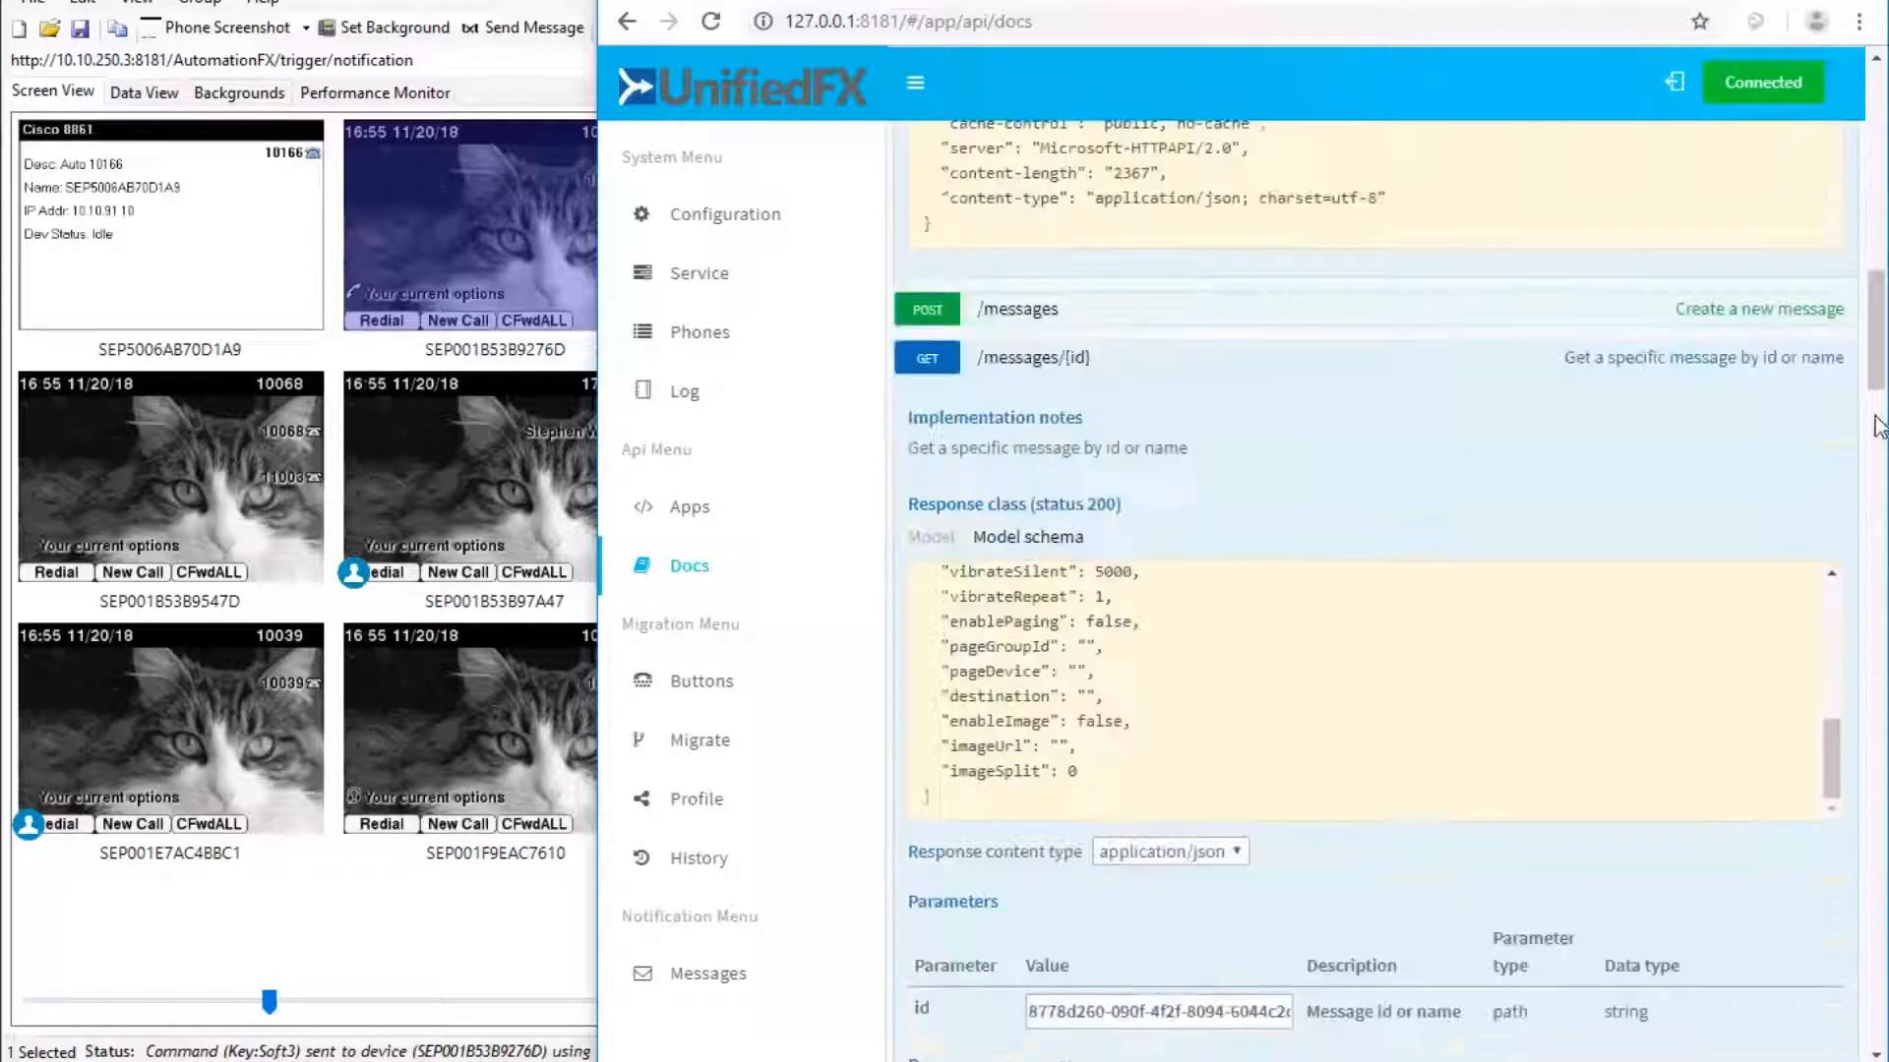
click(1879, 462)
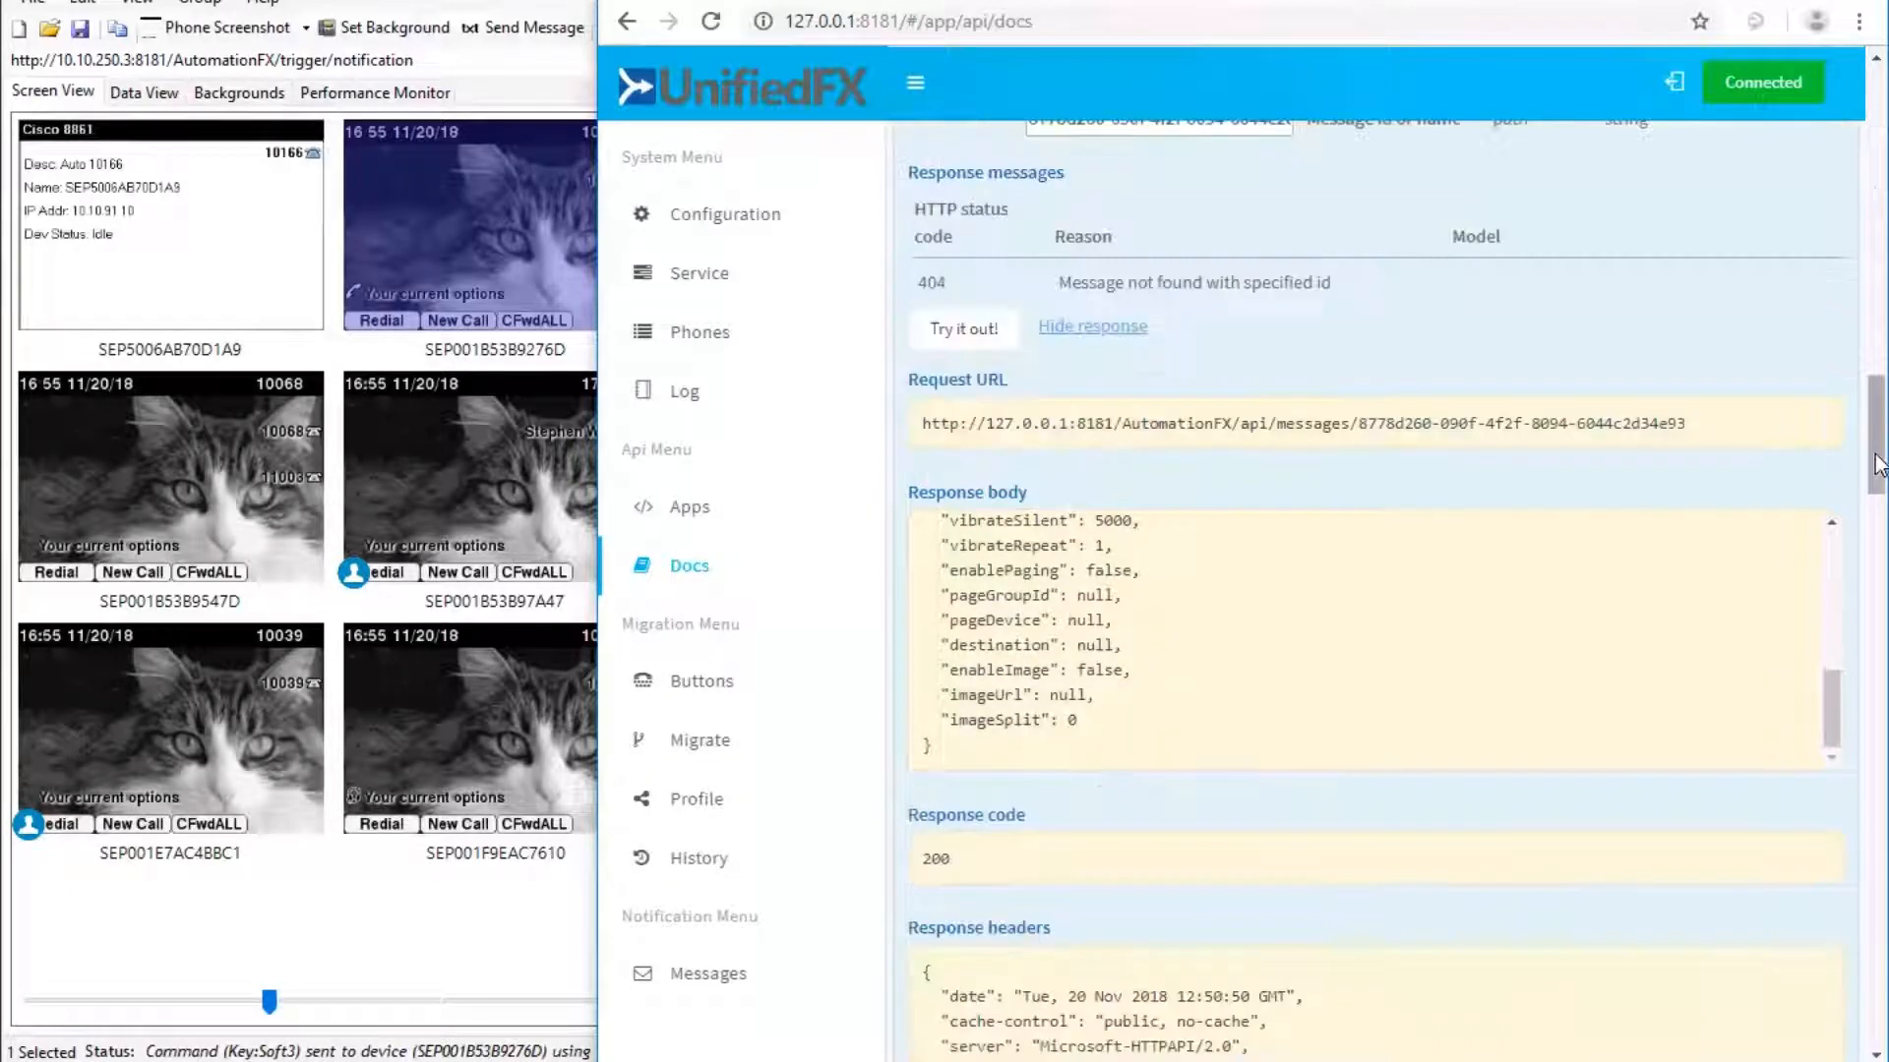
scroll(1879, 492, down, 3)
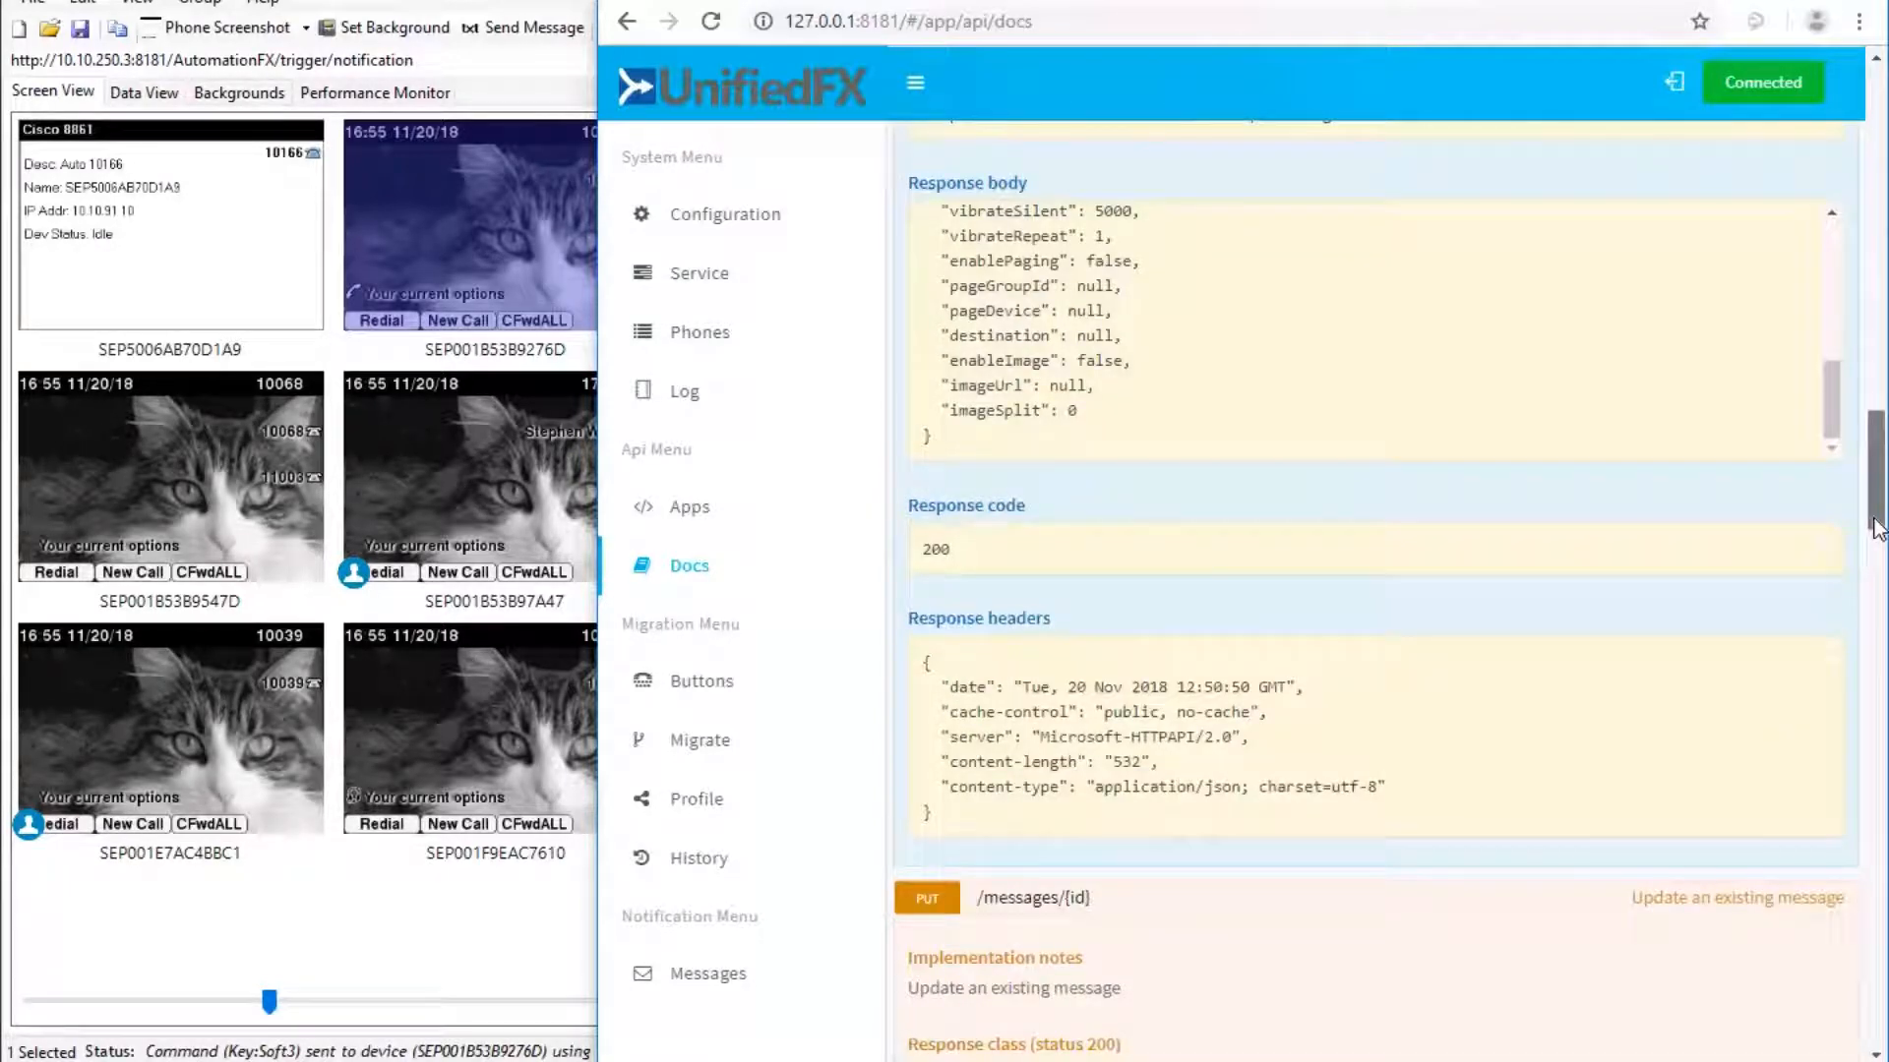
scroll(1877, 528, down, 4)
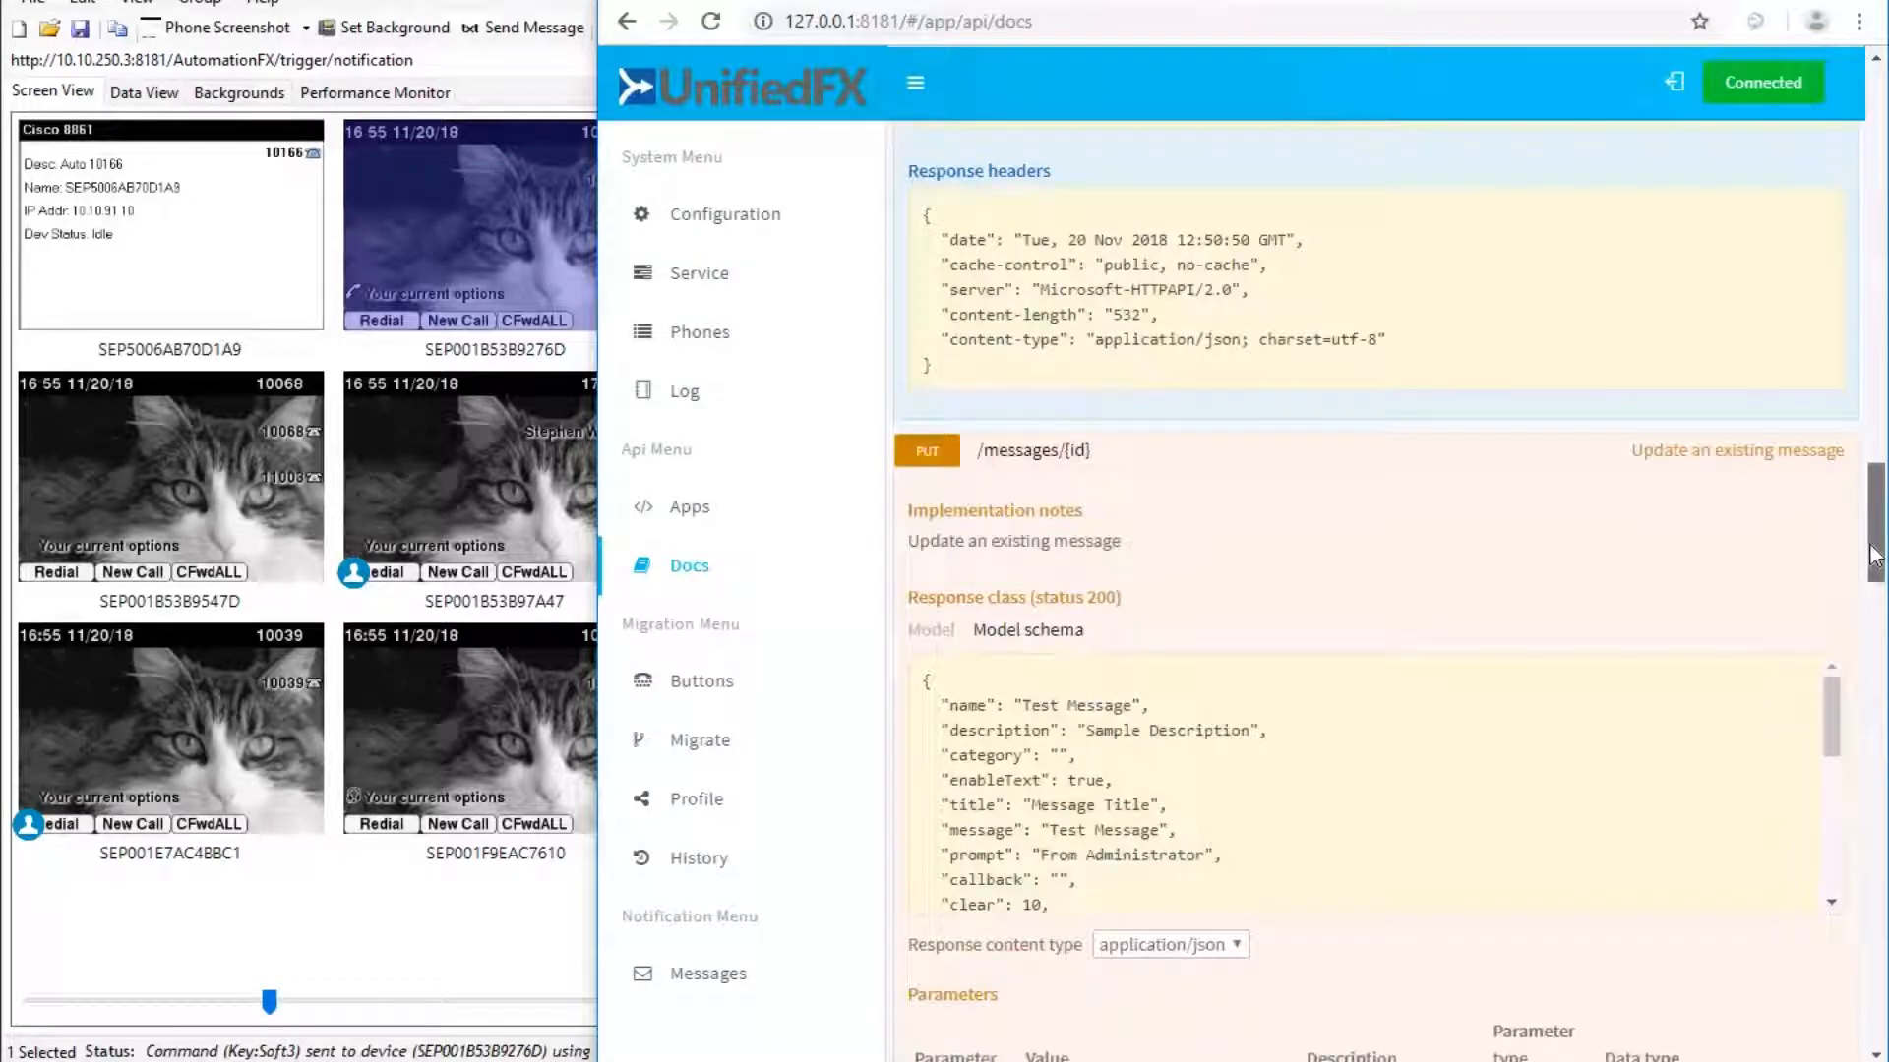
scroll(1872, 556, down, 2)
scroll(1872, 612, down, 10)
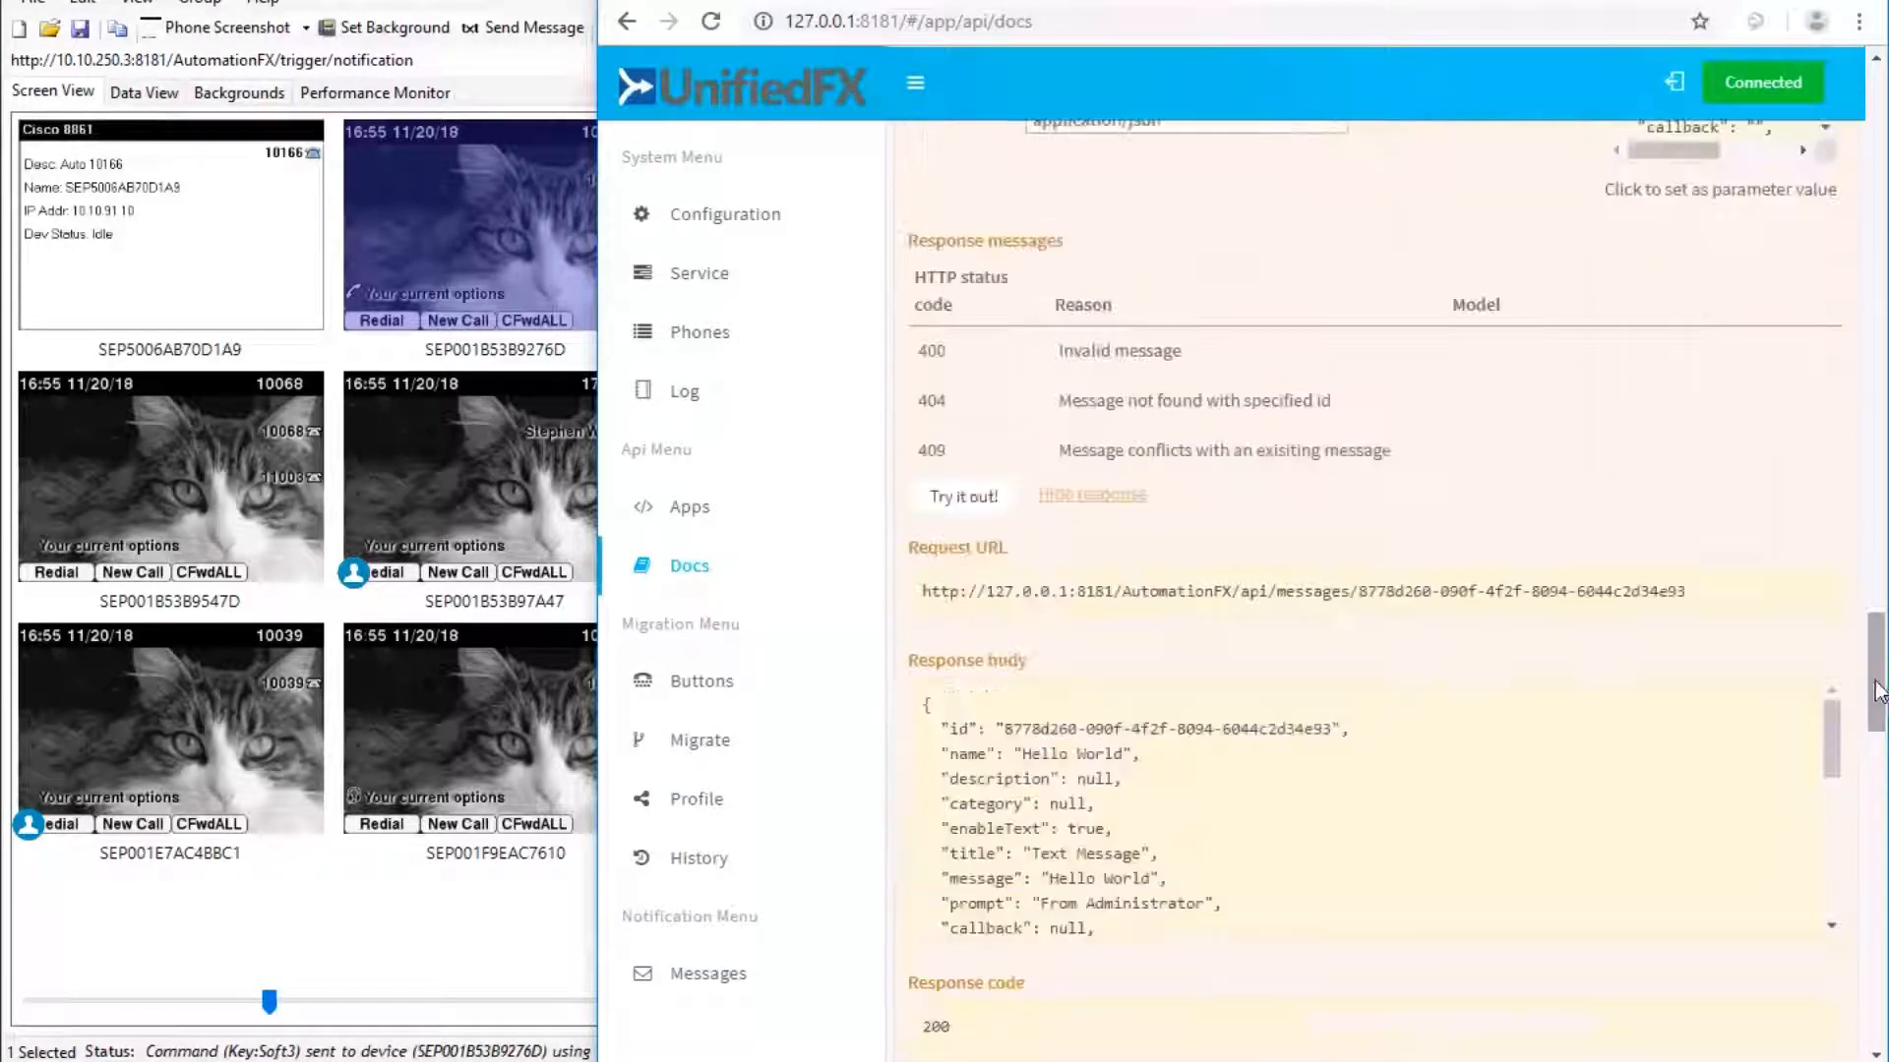
drag(1874, 774, 1873, 1038)
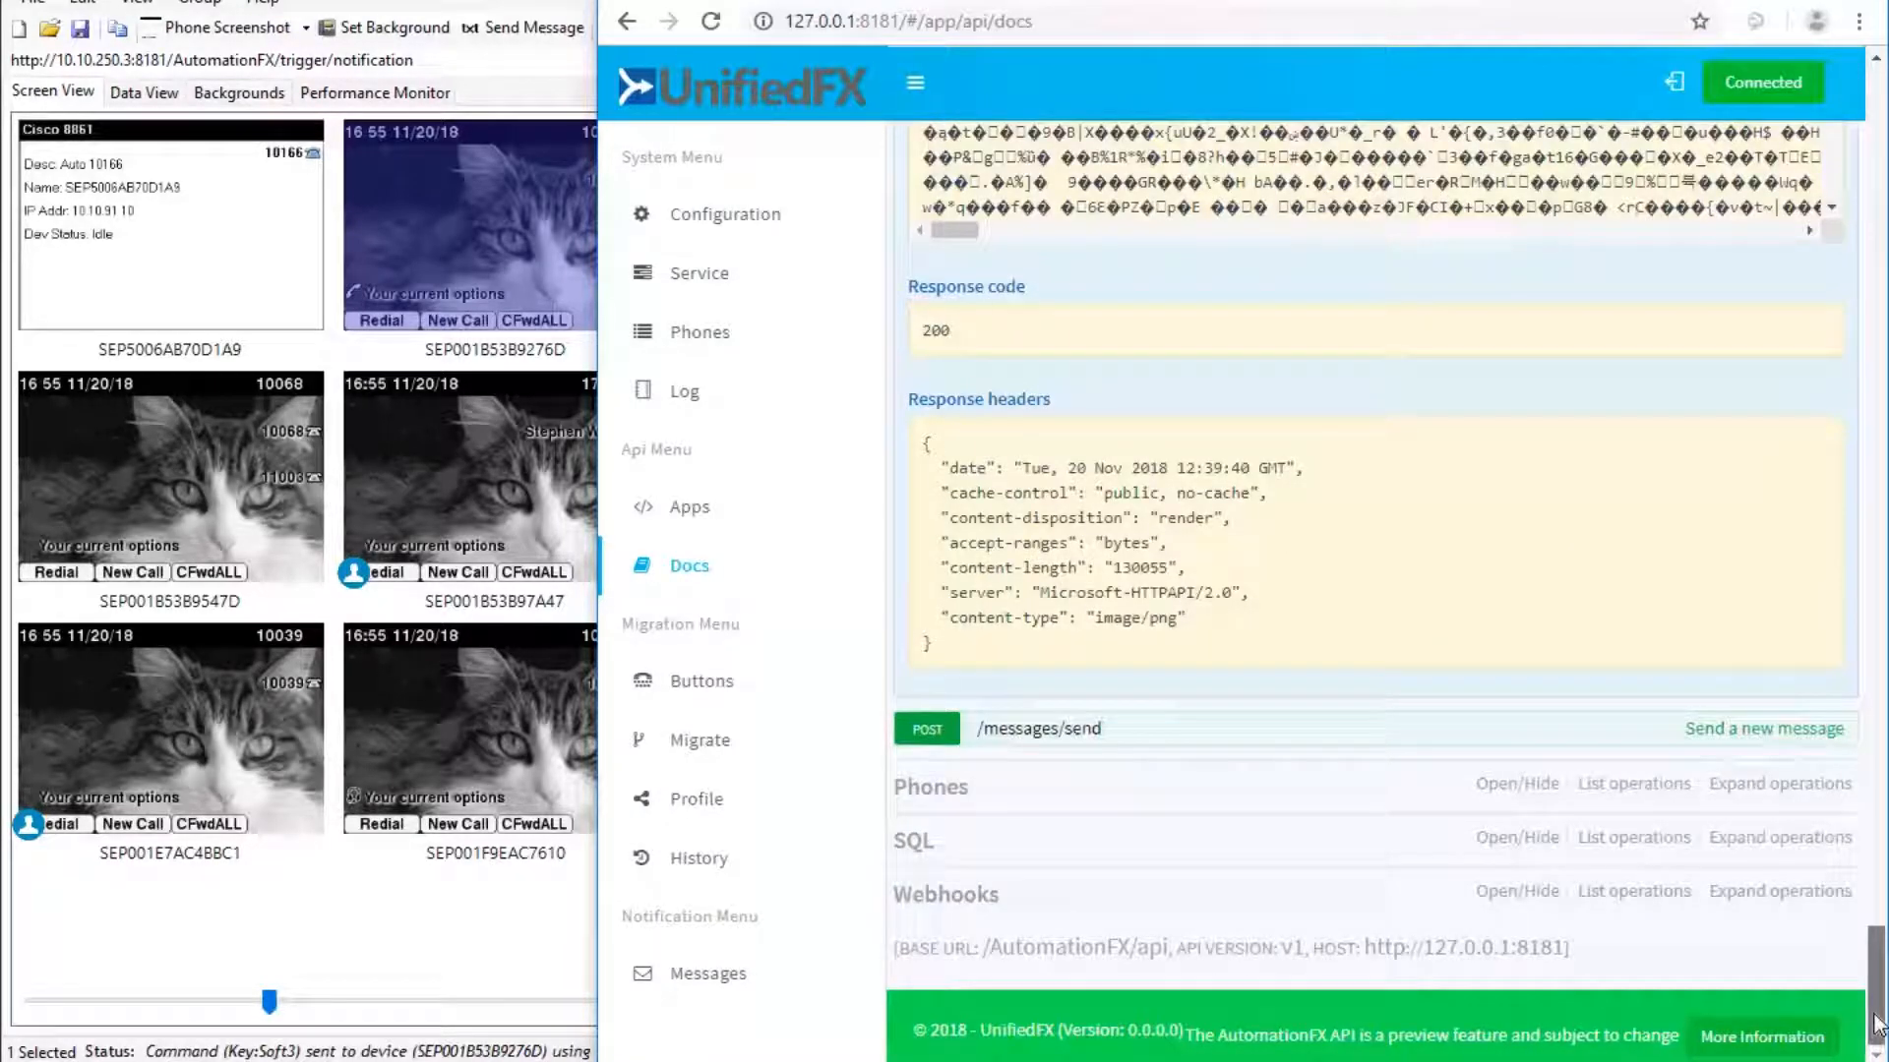
Run GET /webhooks and highlight the WebhookSite hook's webhook.site target URL.
click(946, 897)
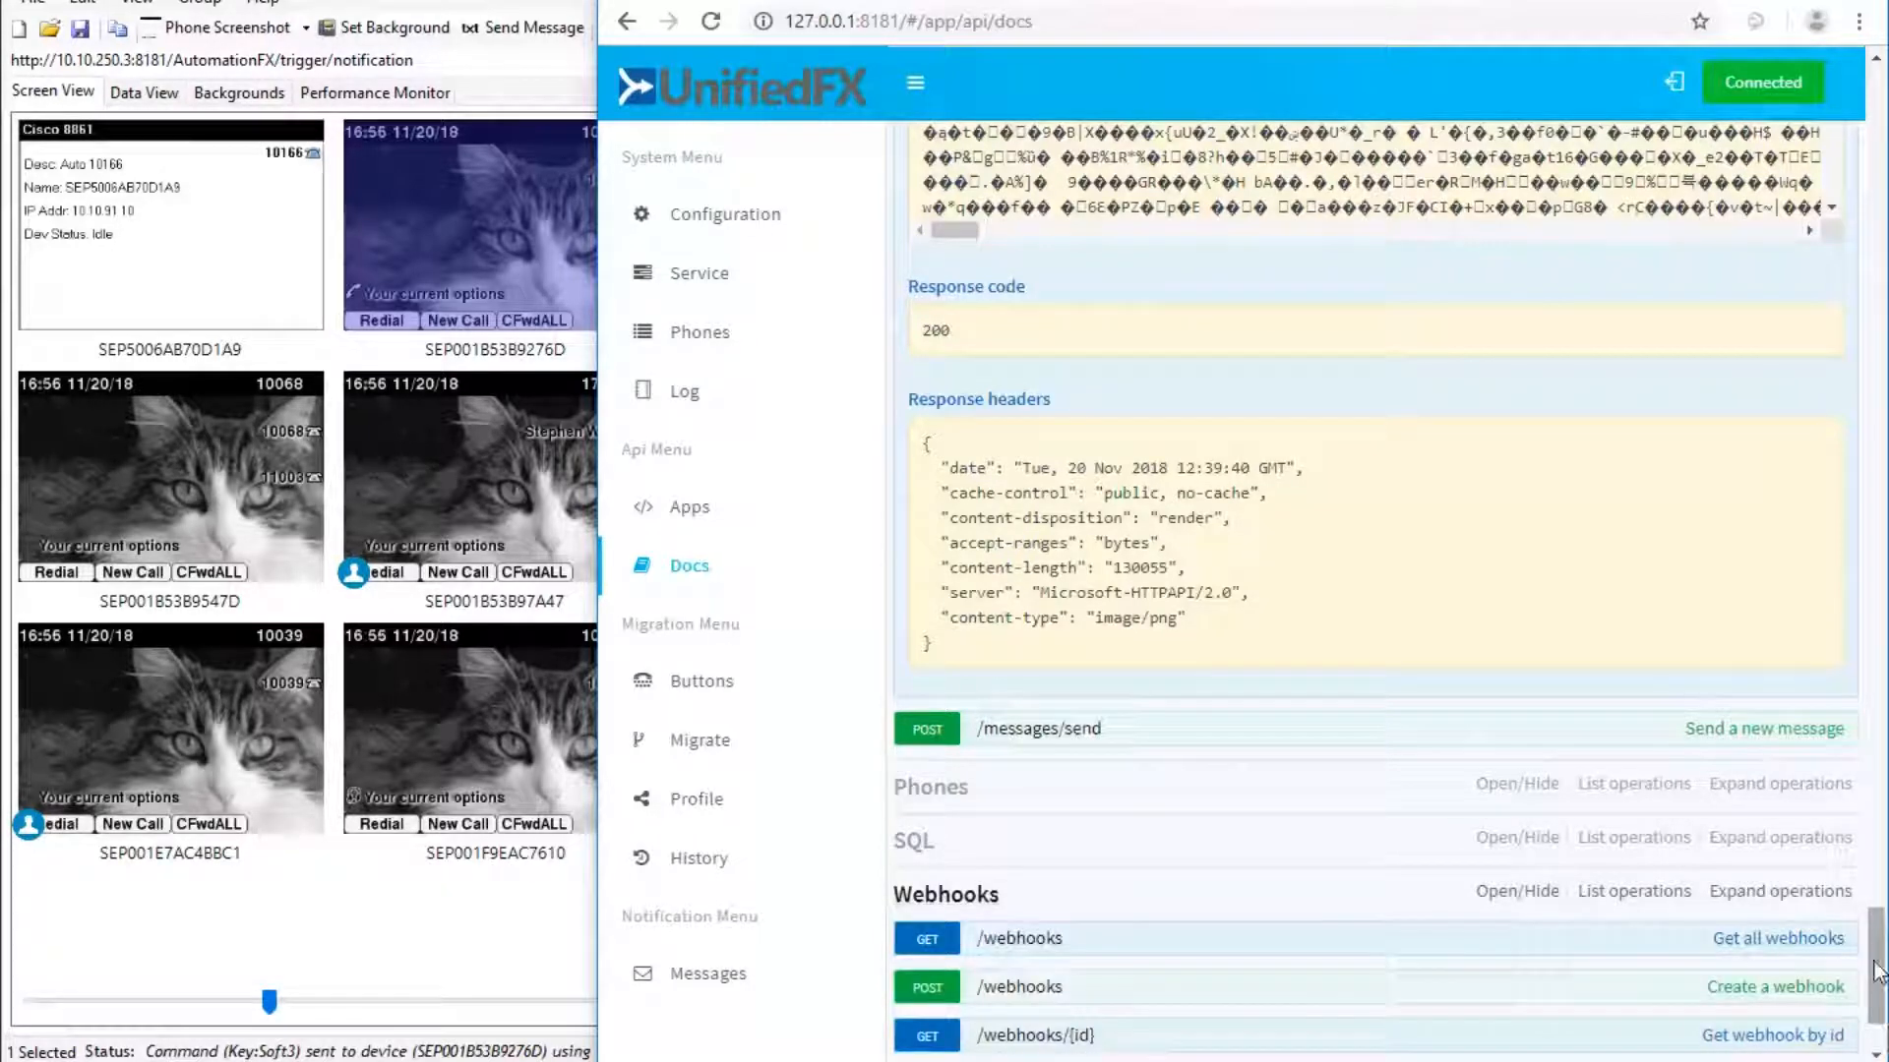
click(1031, 939)
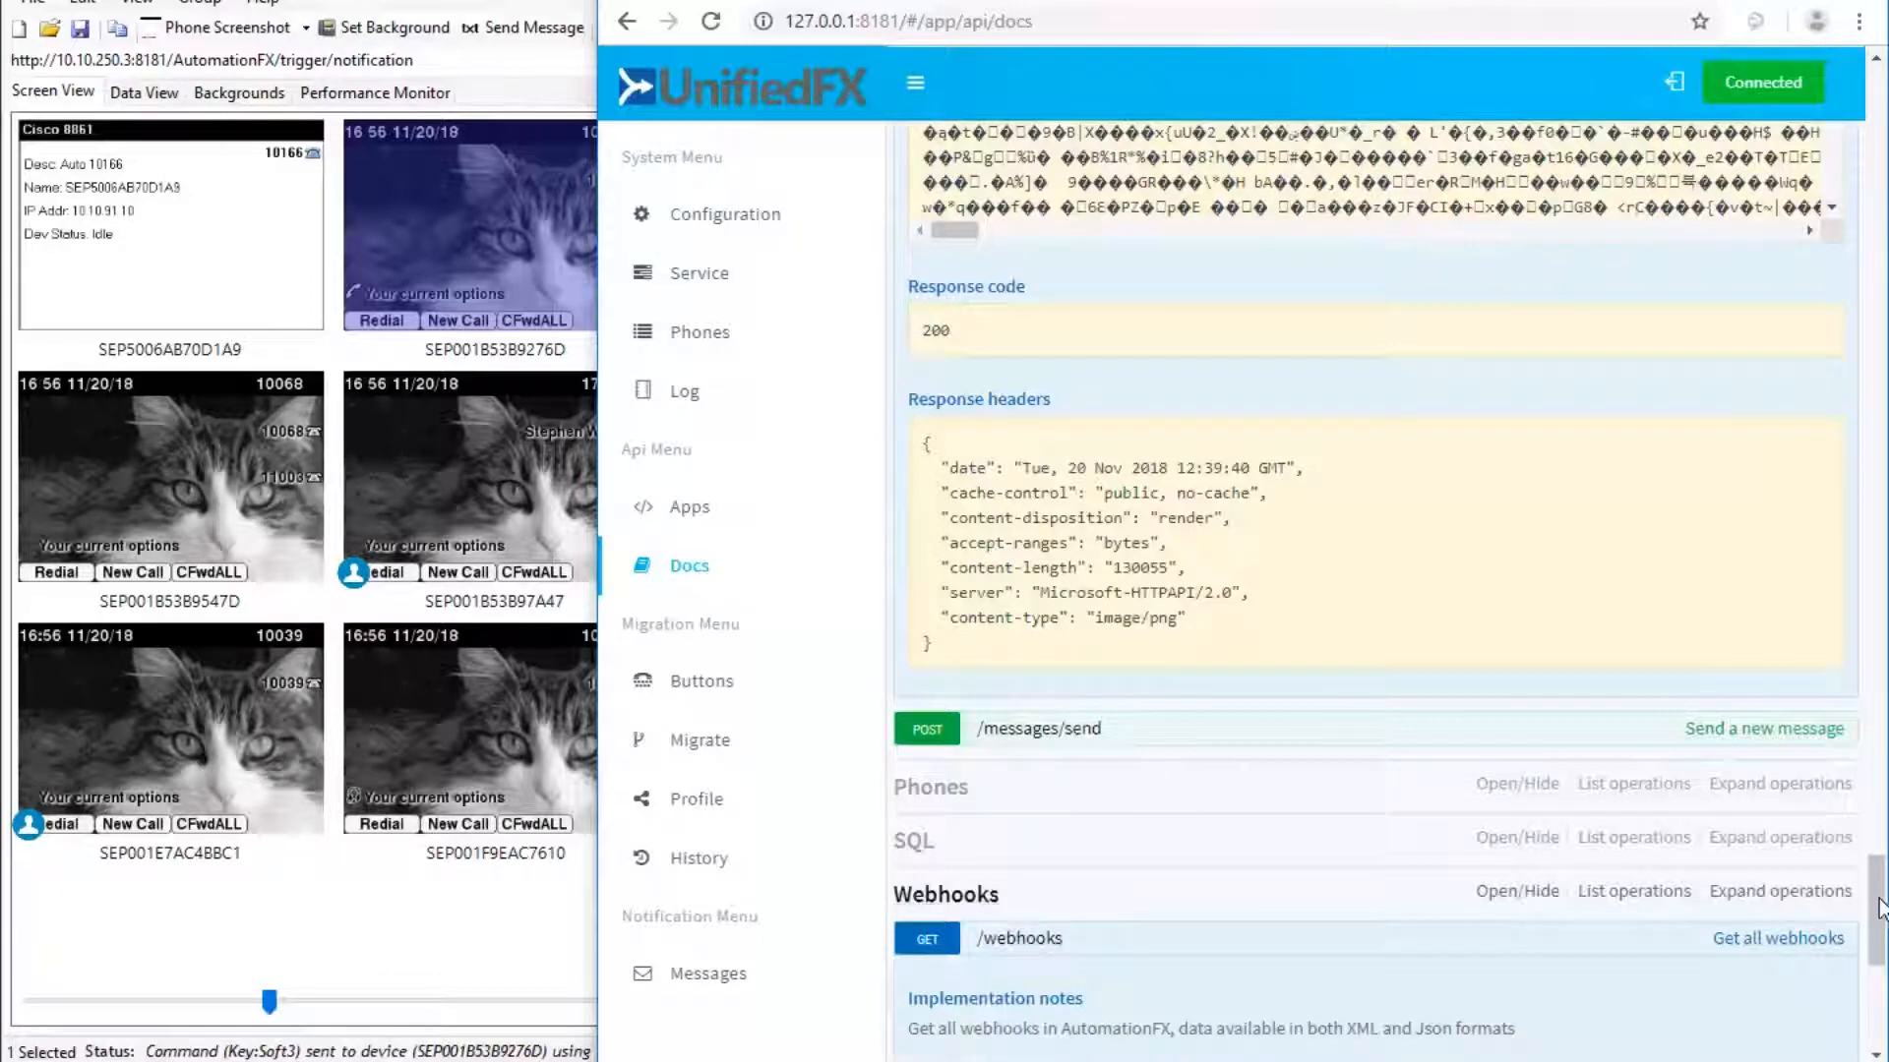
drag(1875, 910, 1875, 1019)
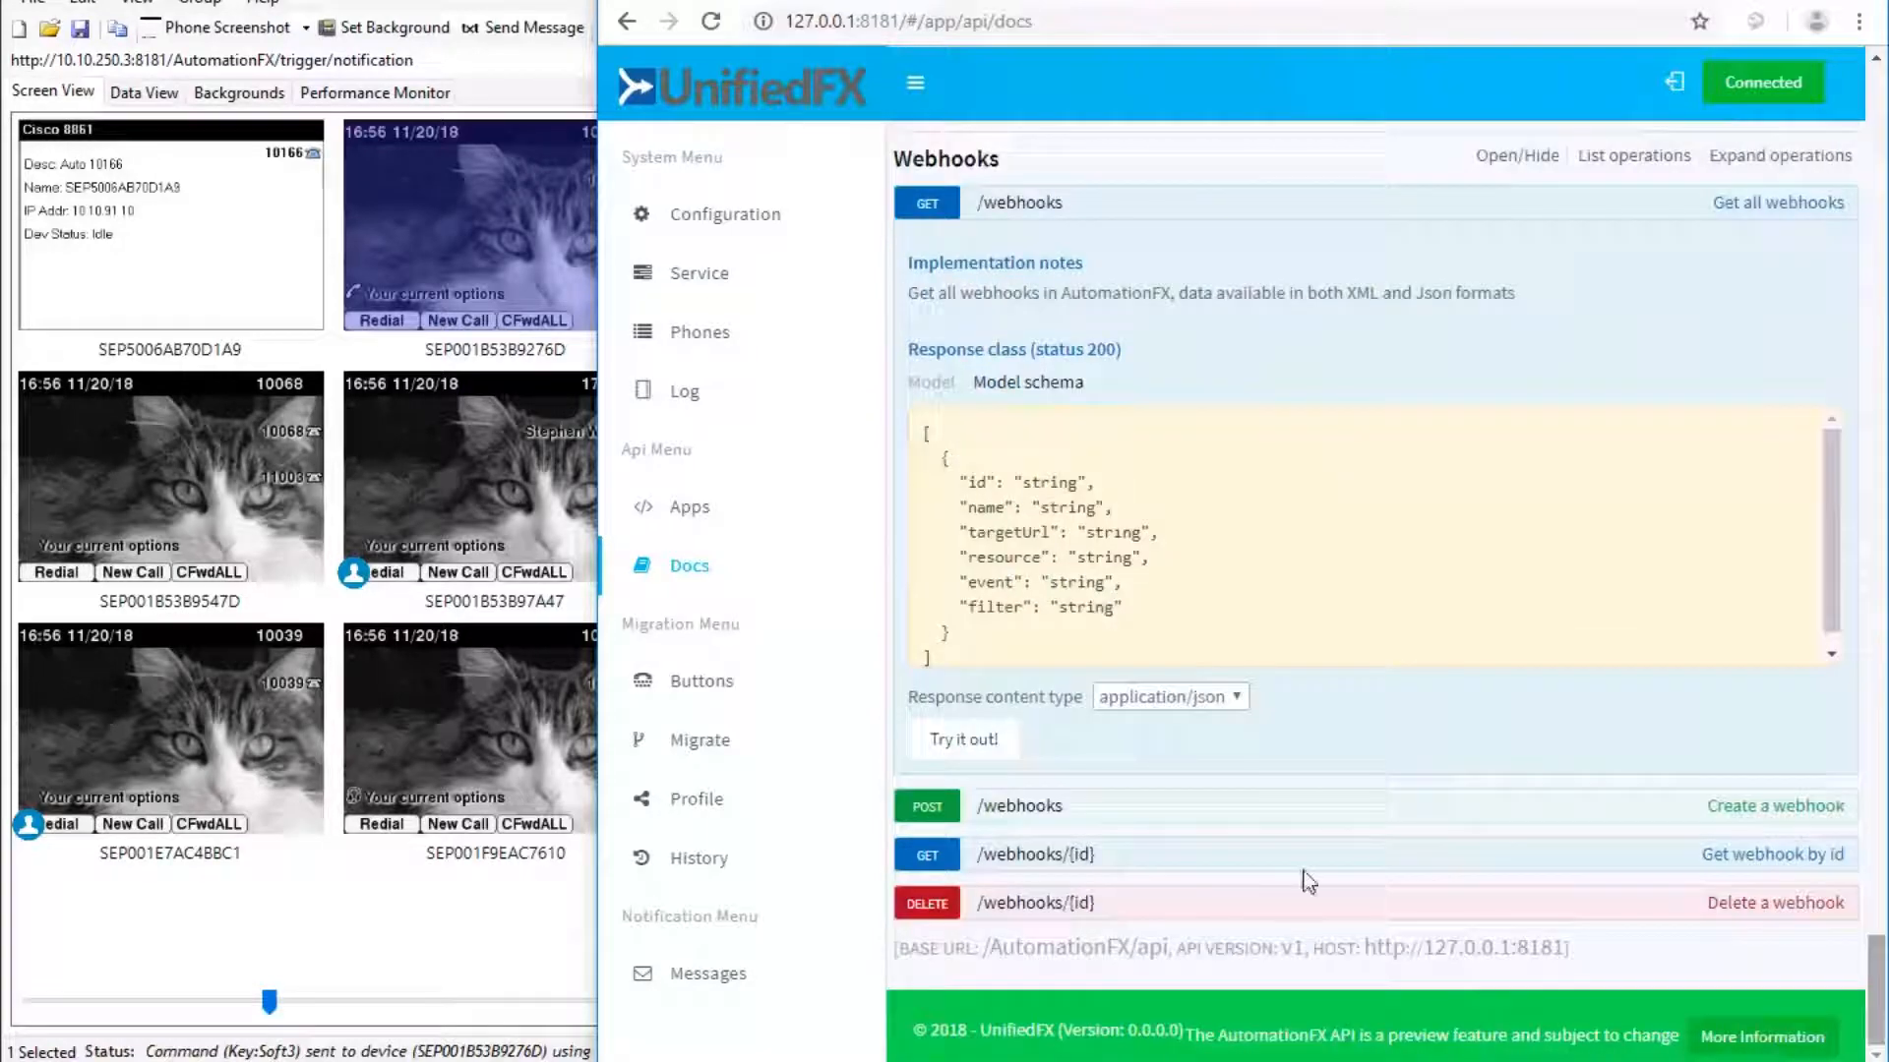
click(967, 745)
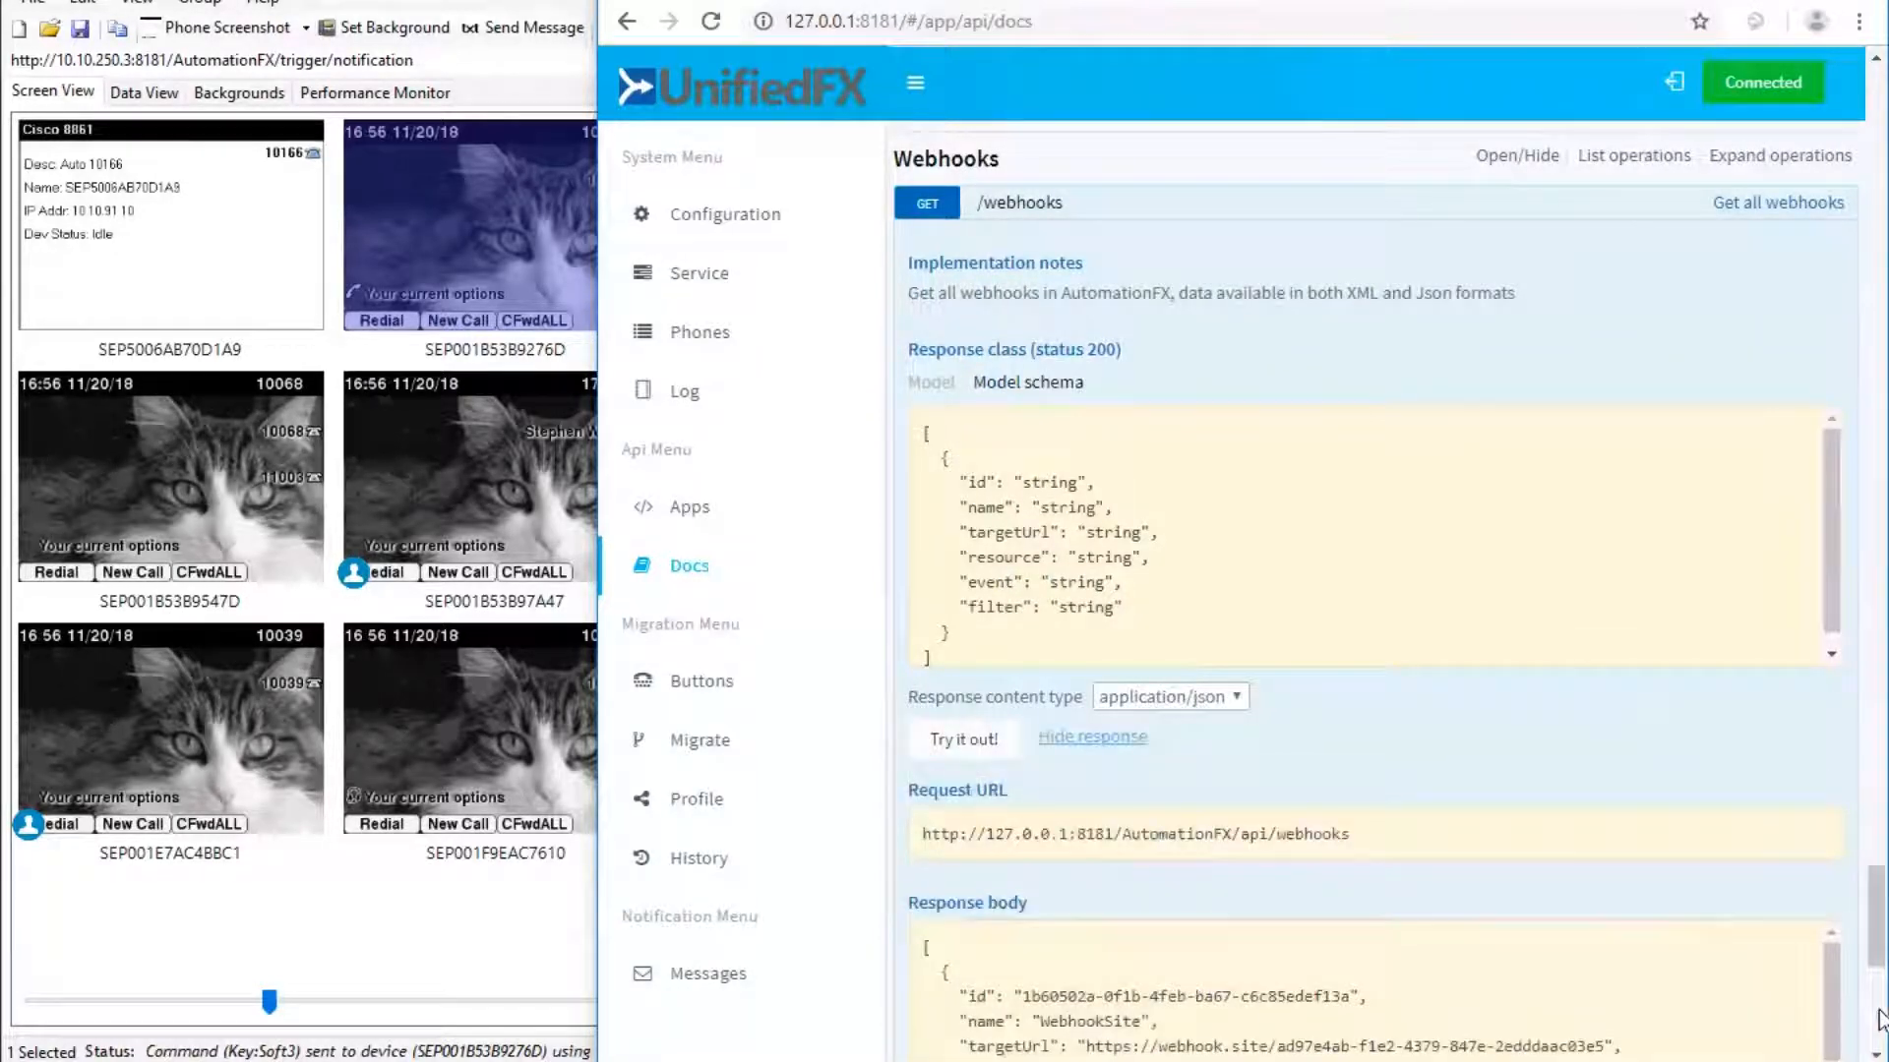
drag(1877, 1017, 1879, 1023)
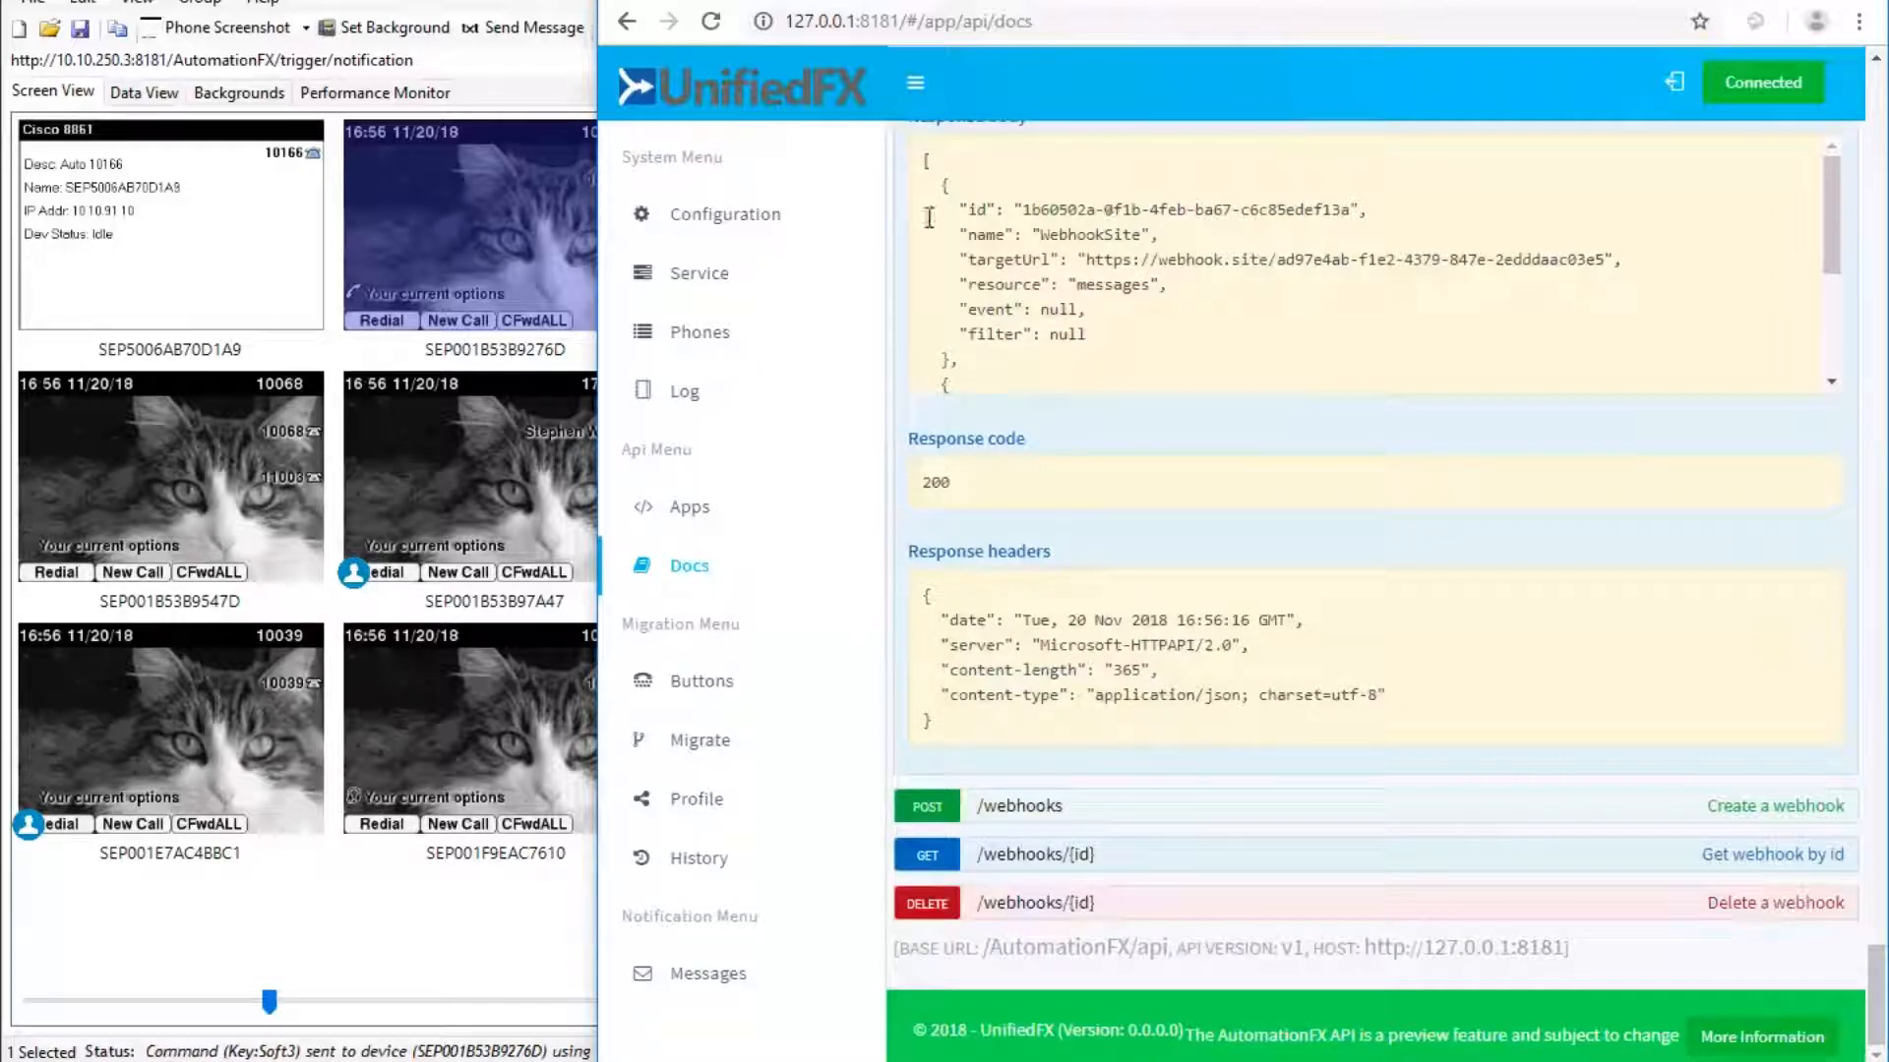
drag(959, 210, 1115, 330)
click(1241, 305)
drag(1088, 257, 1601, 256)
key(ctrl+Tab)
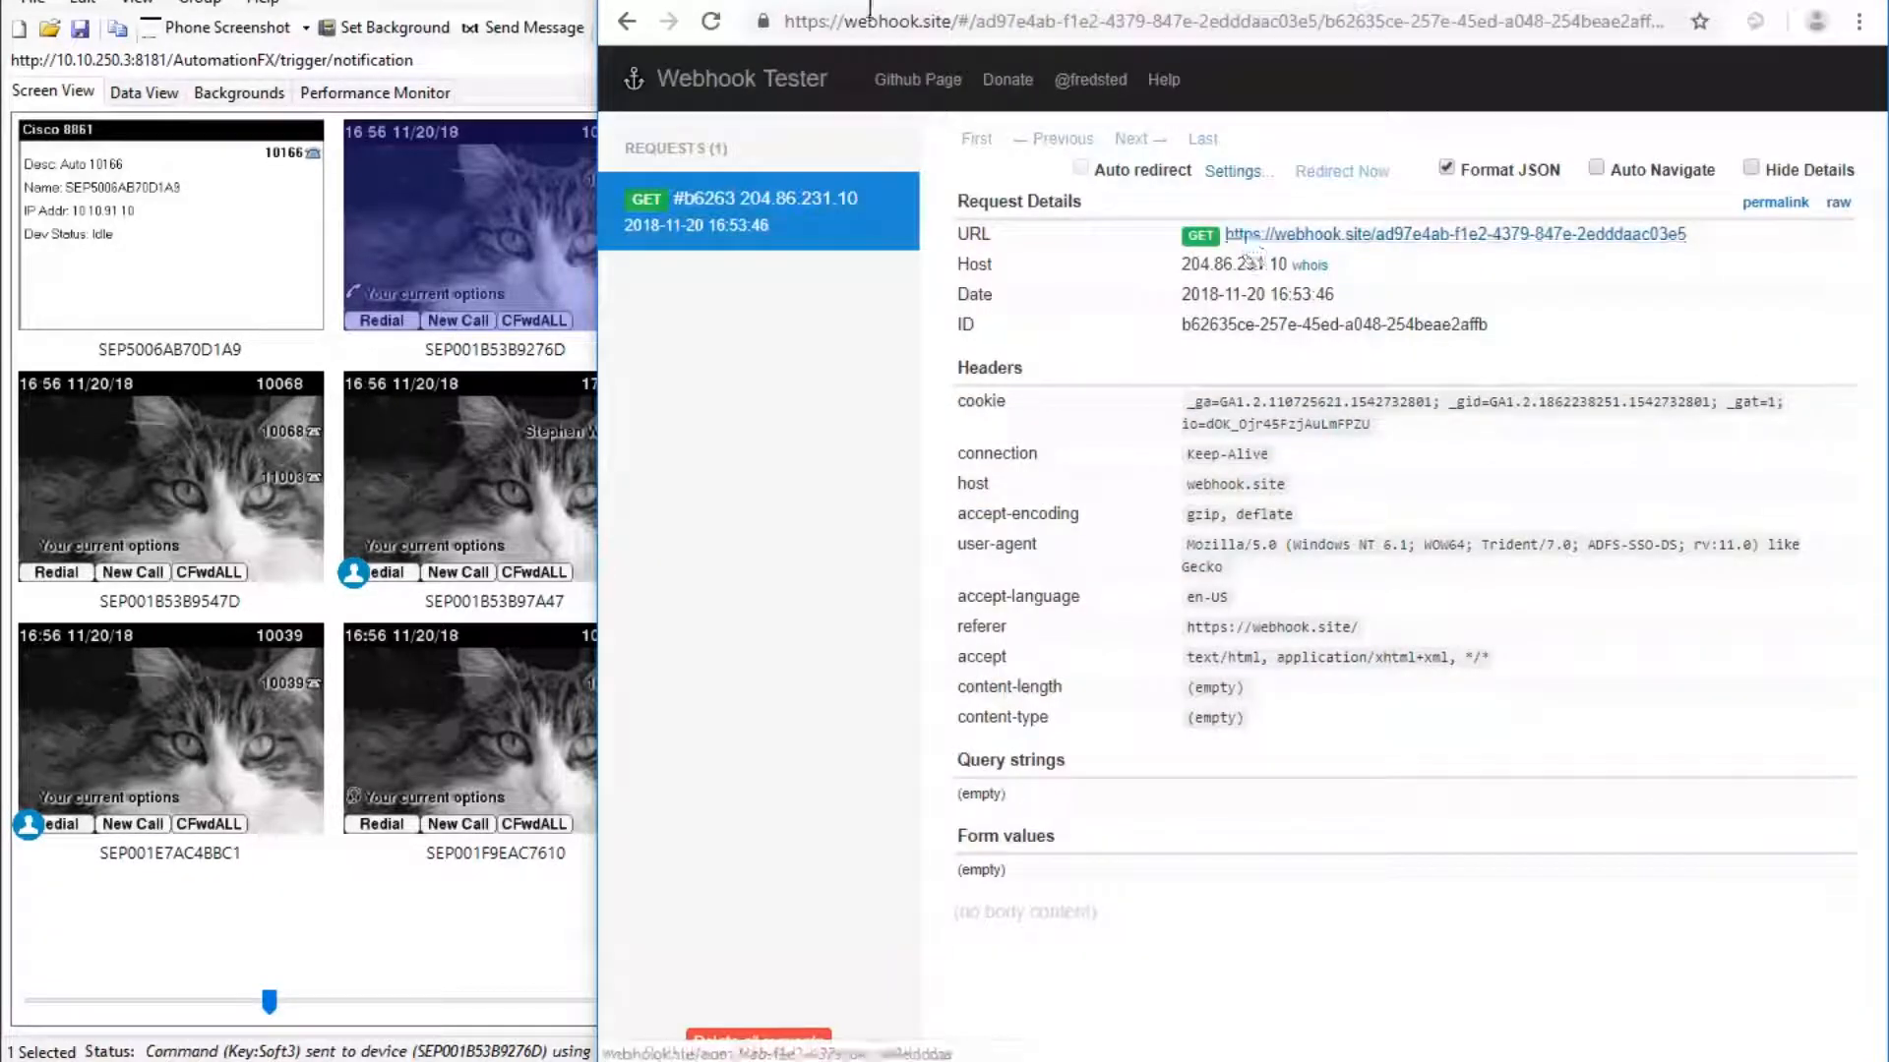
key(ctrl+shift+Tab)
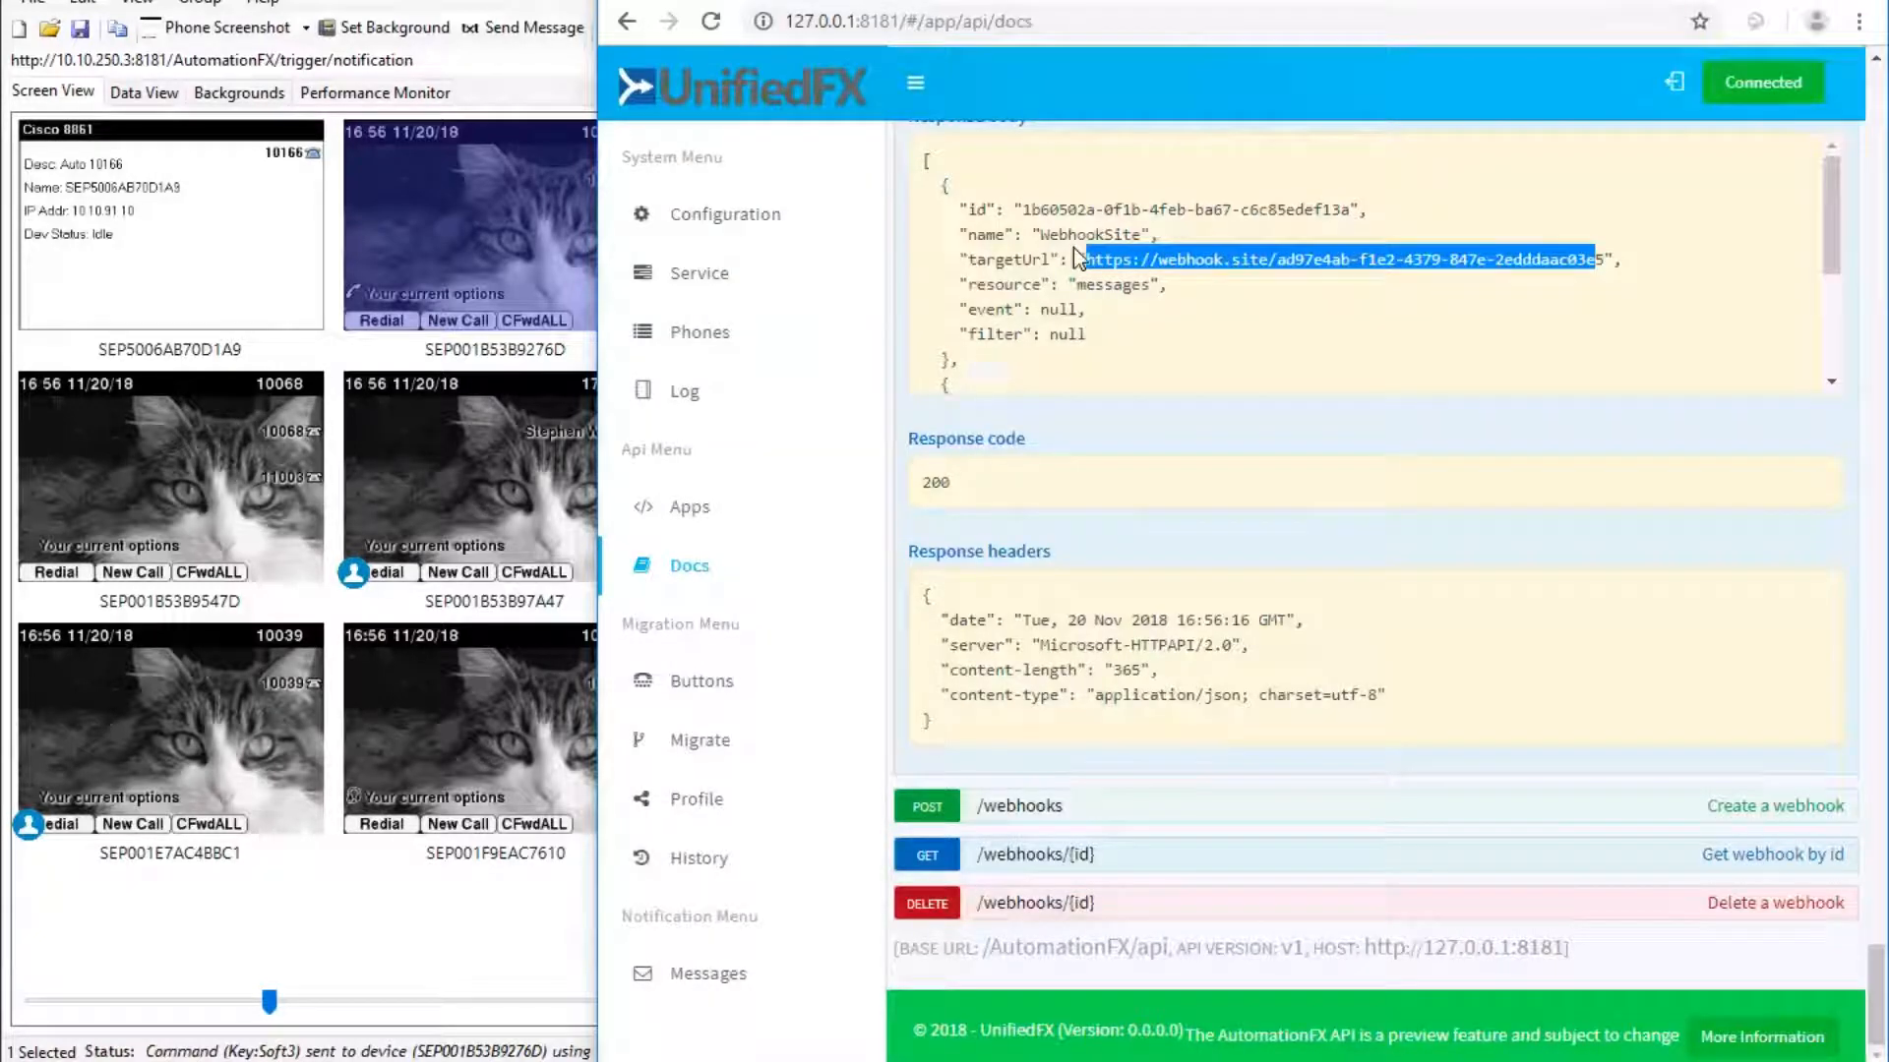
Highlight the Zapier webhook's hooks.zapier.com target URL, then return to the zap editor.
double_click(1109, 286)
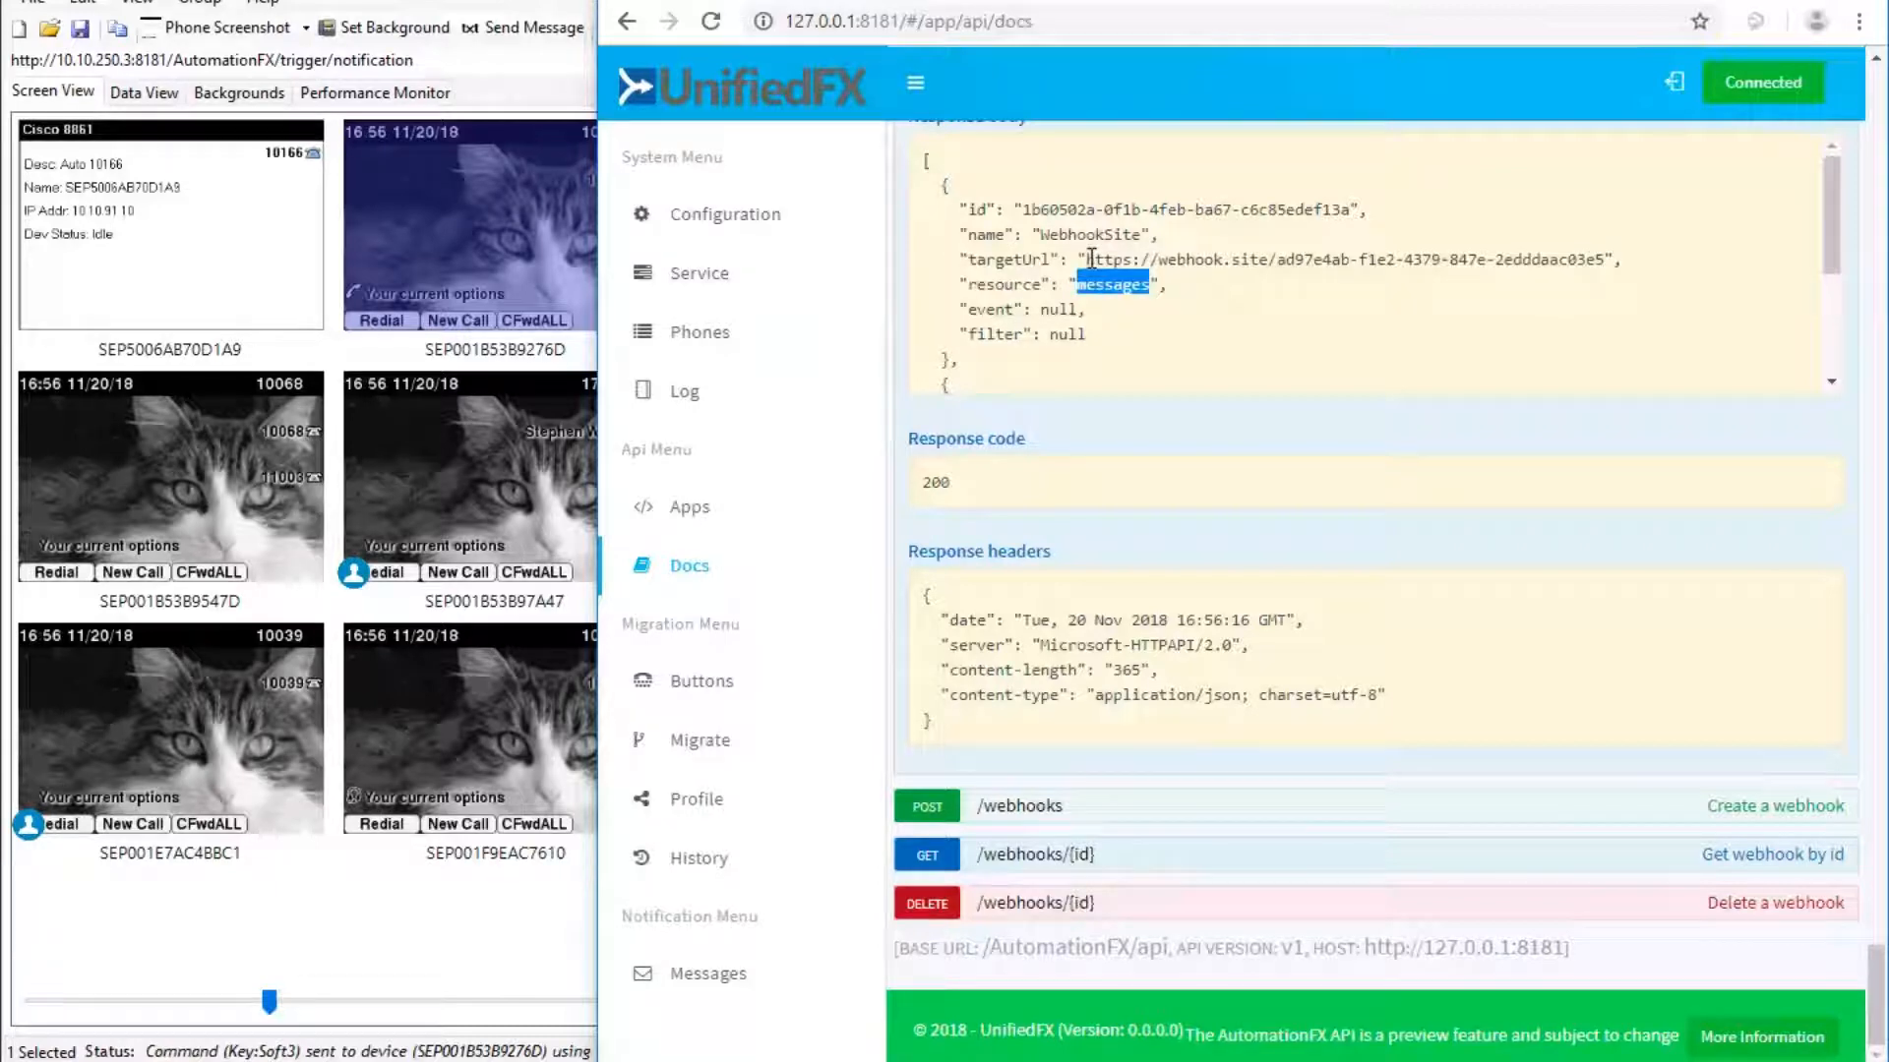
click(1094, 3)
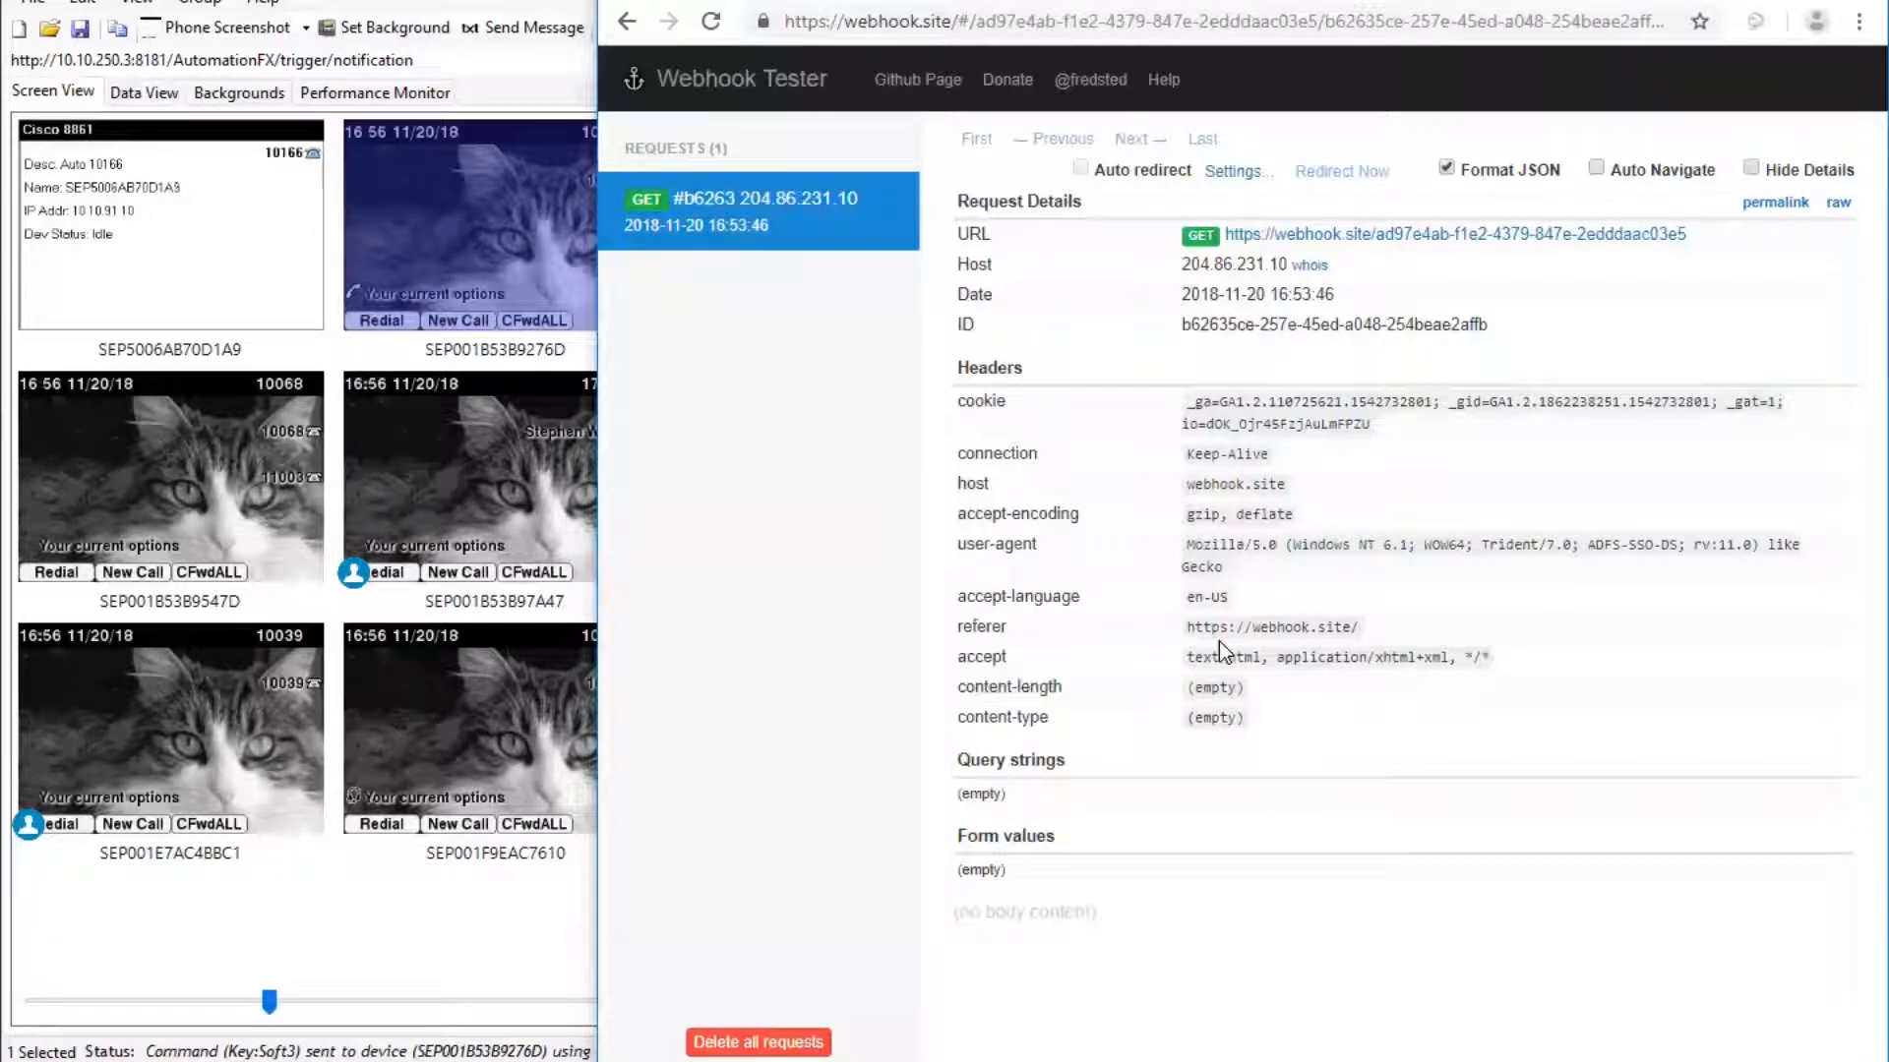
click(1298, 2)
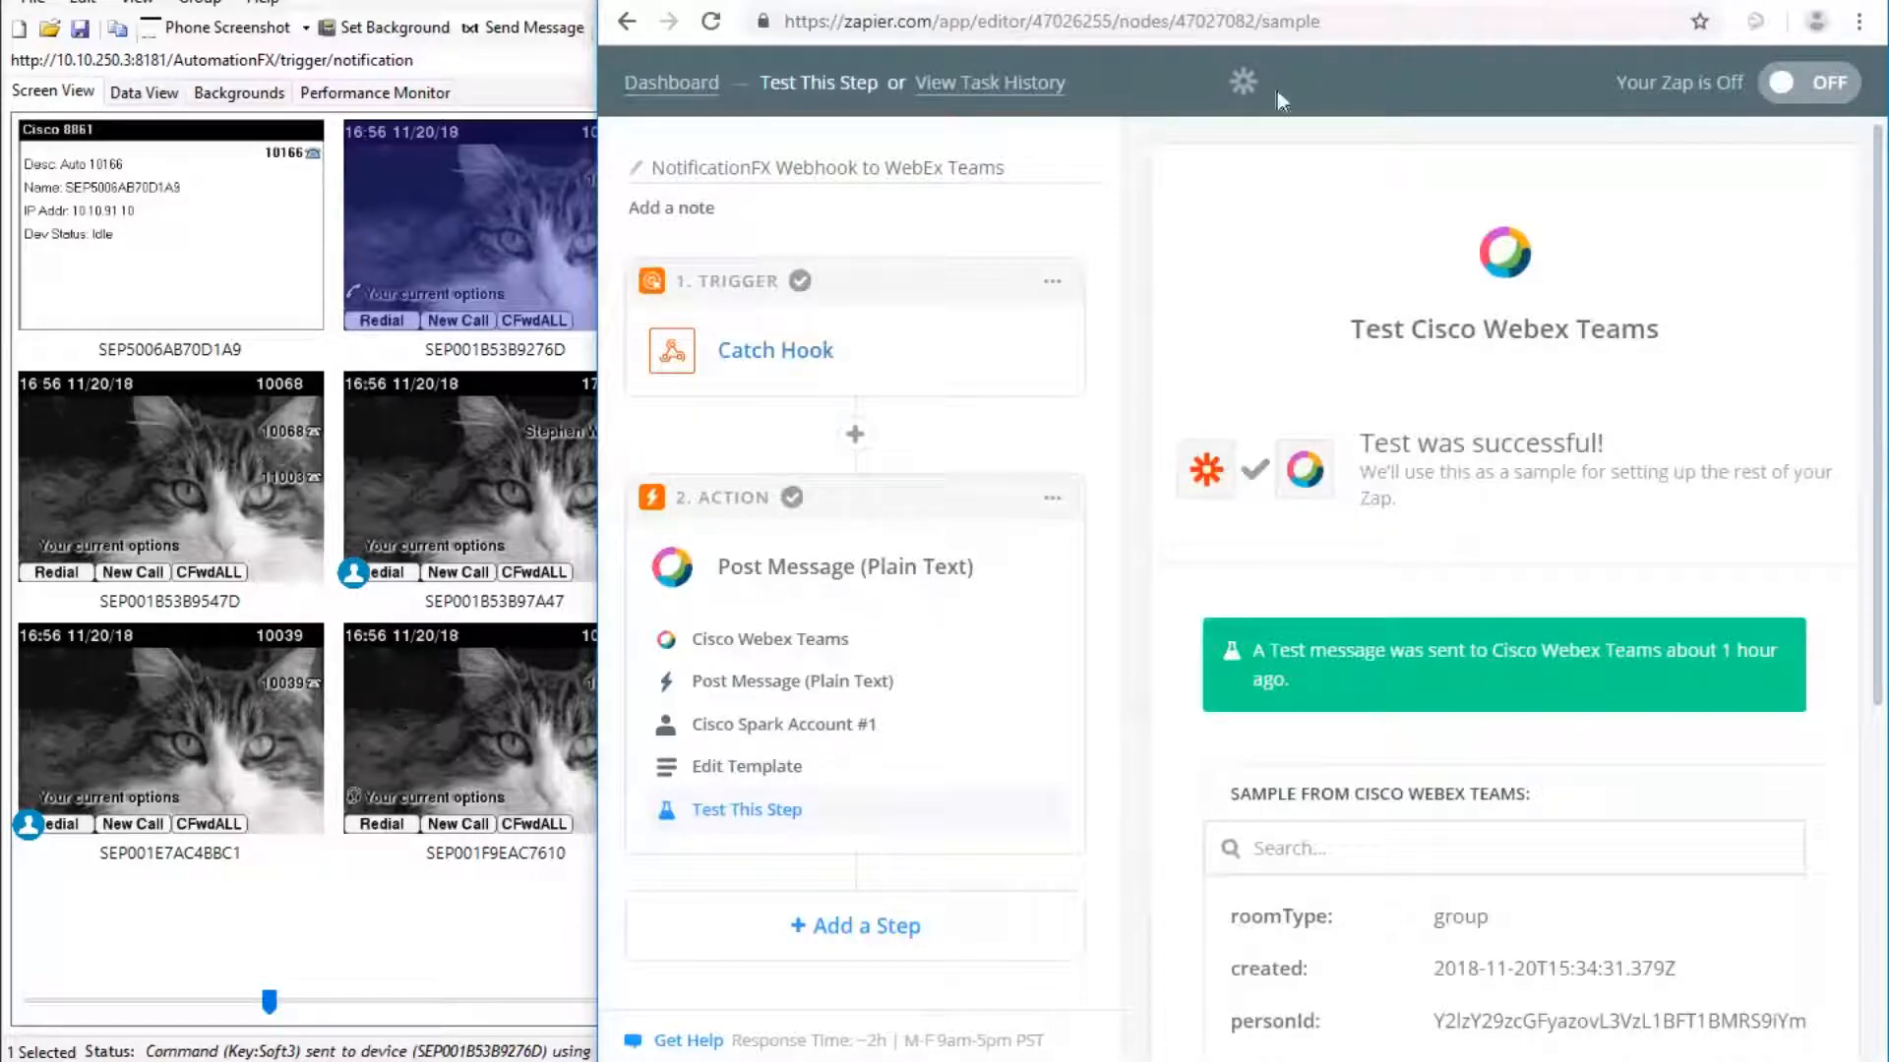
click(1271, 0)
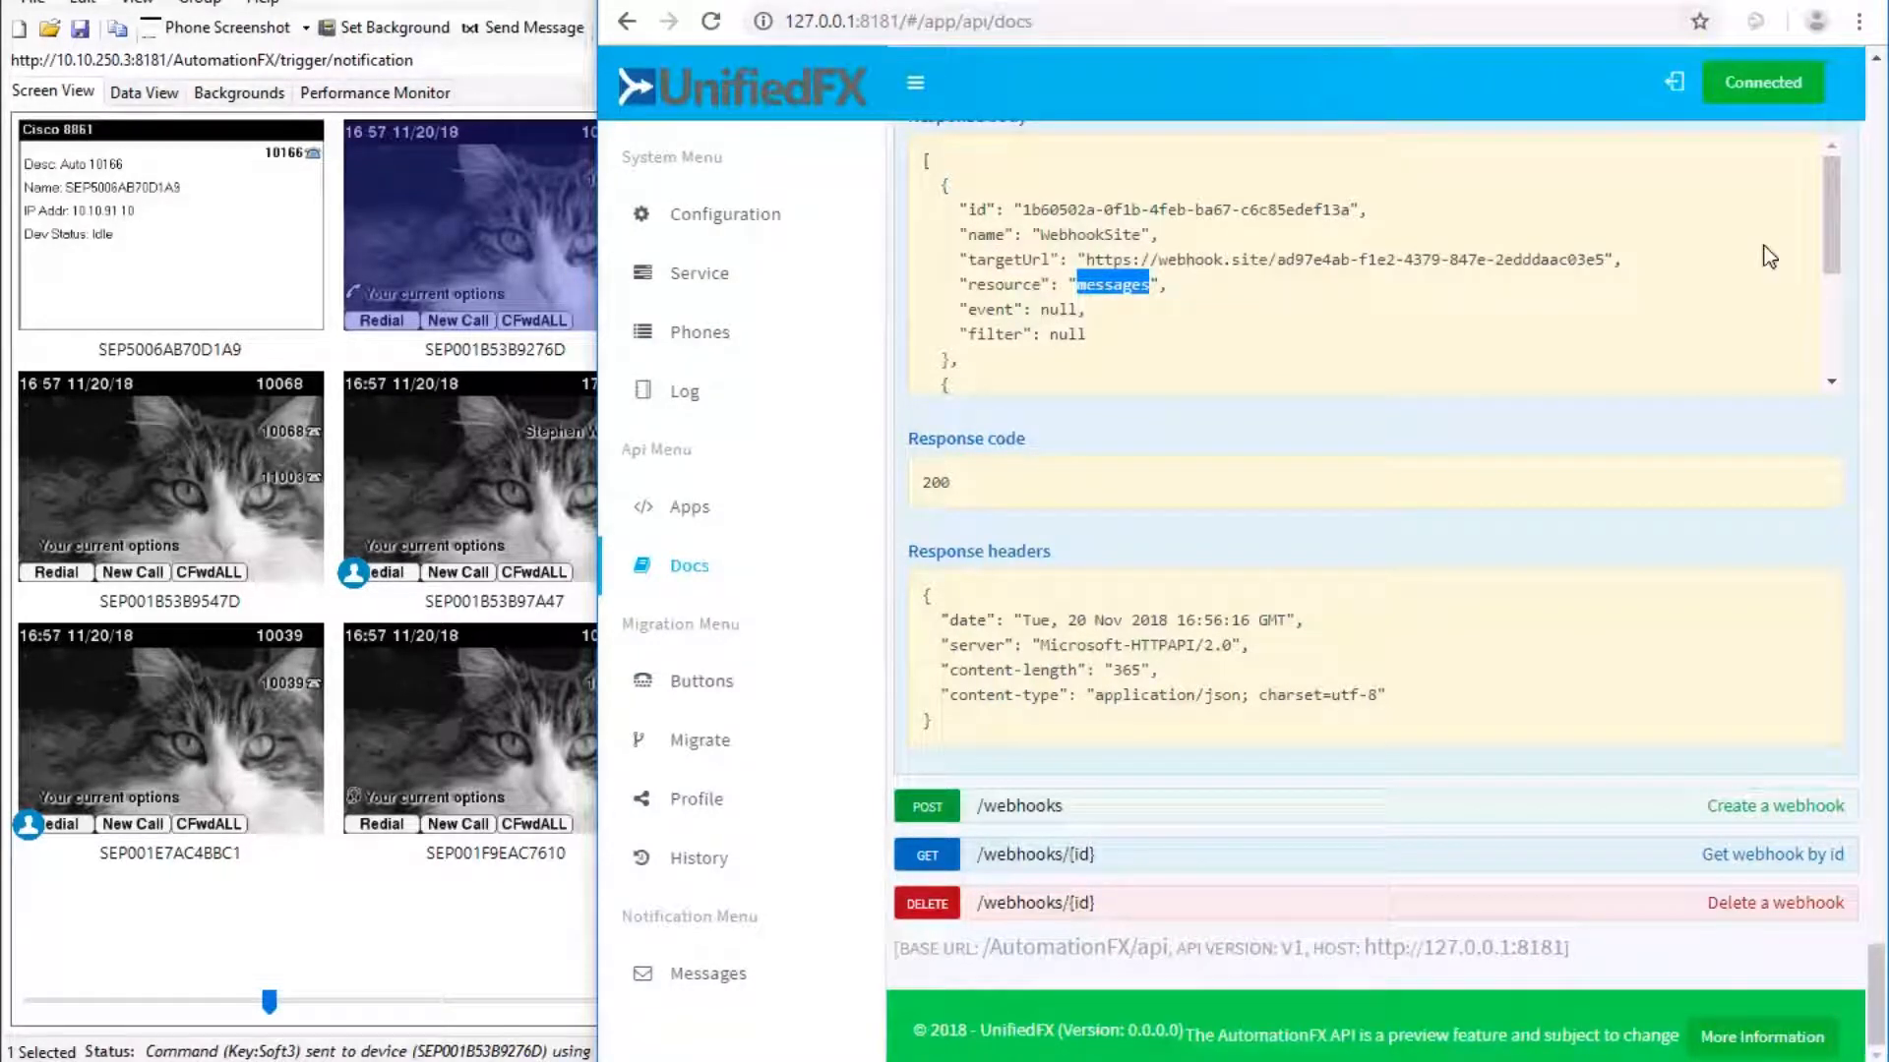
drag(1833, 232, 1836, 327)
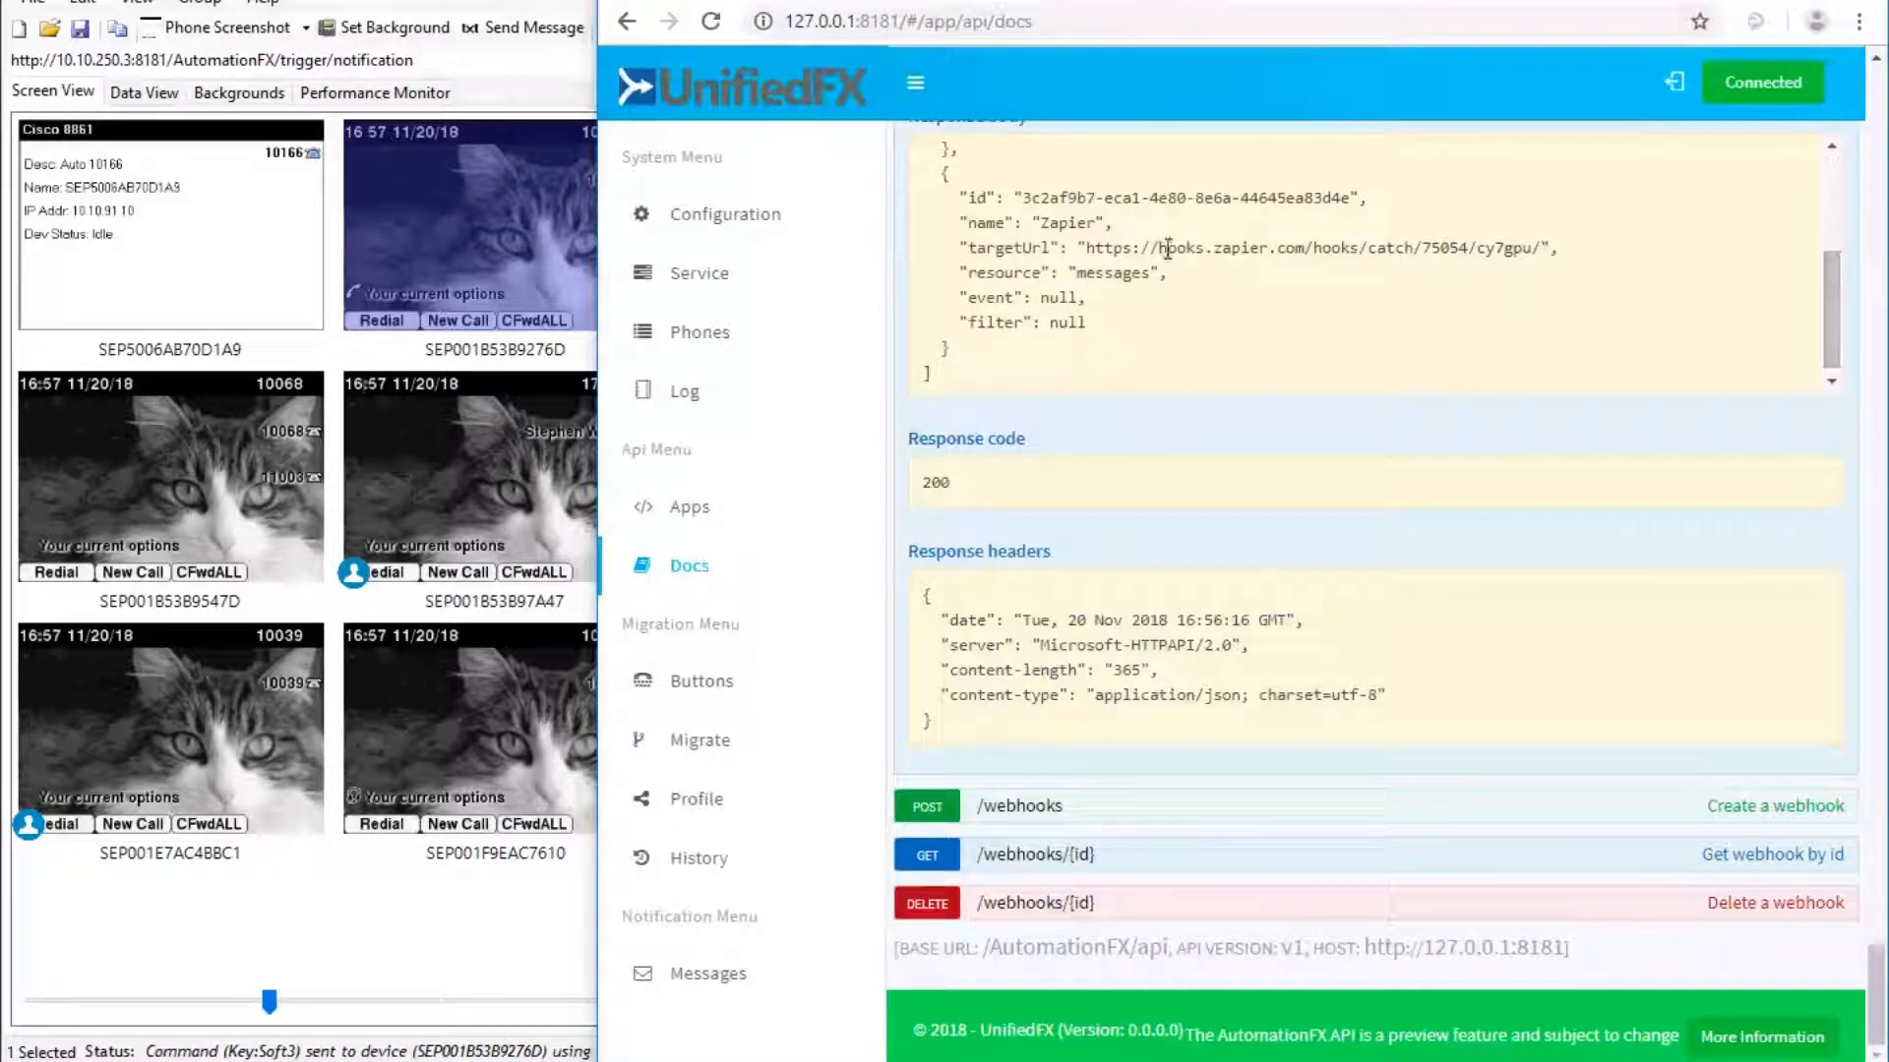
drag(1088, 247, 1529, 241)
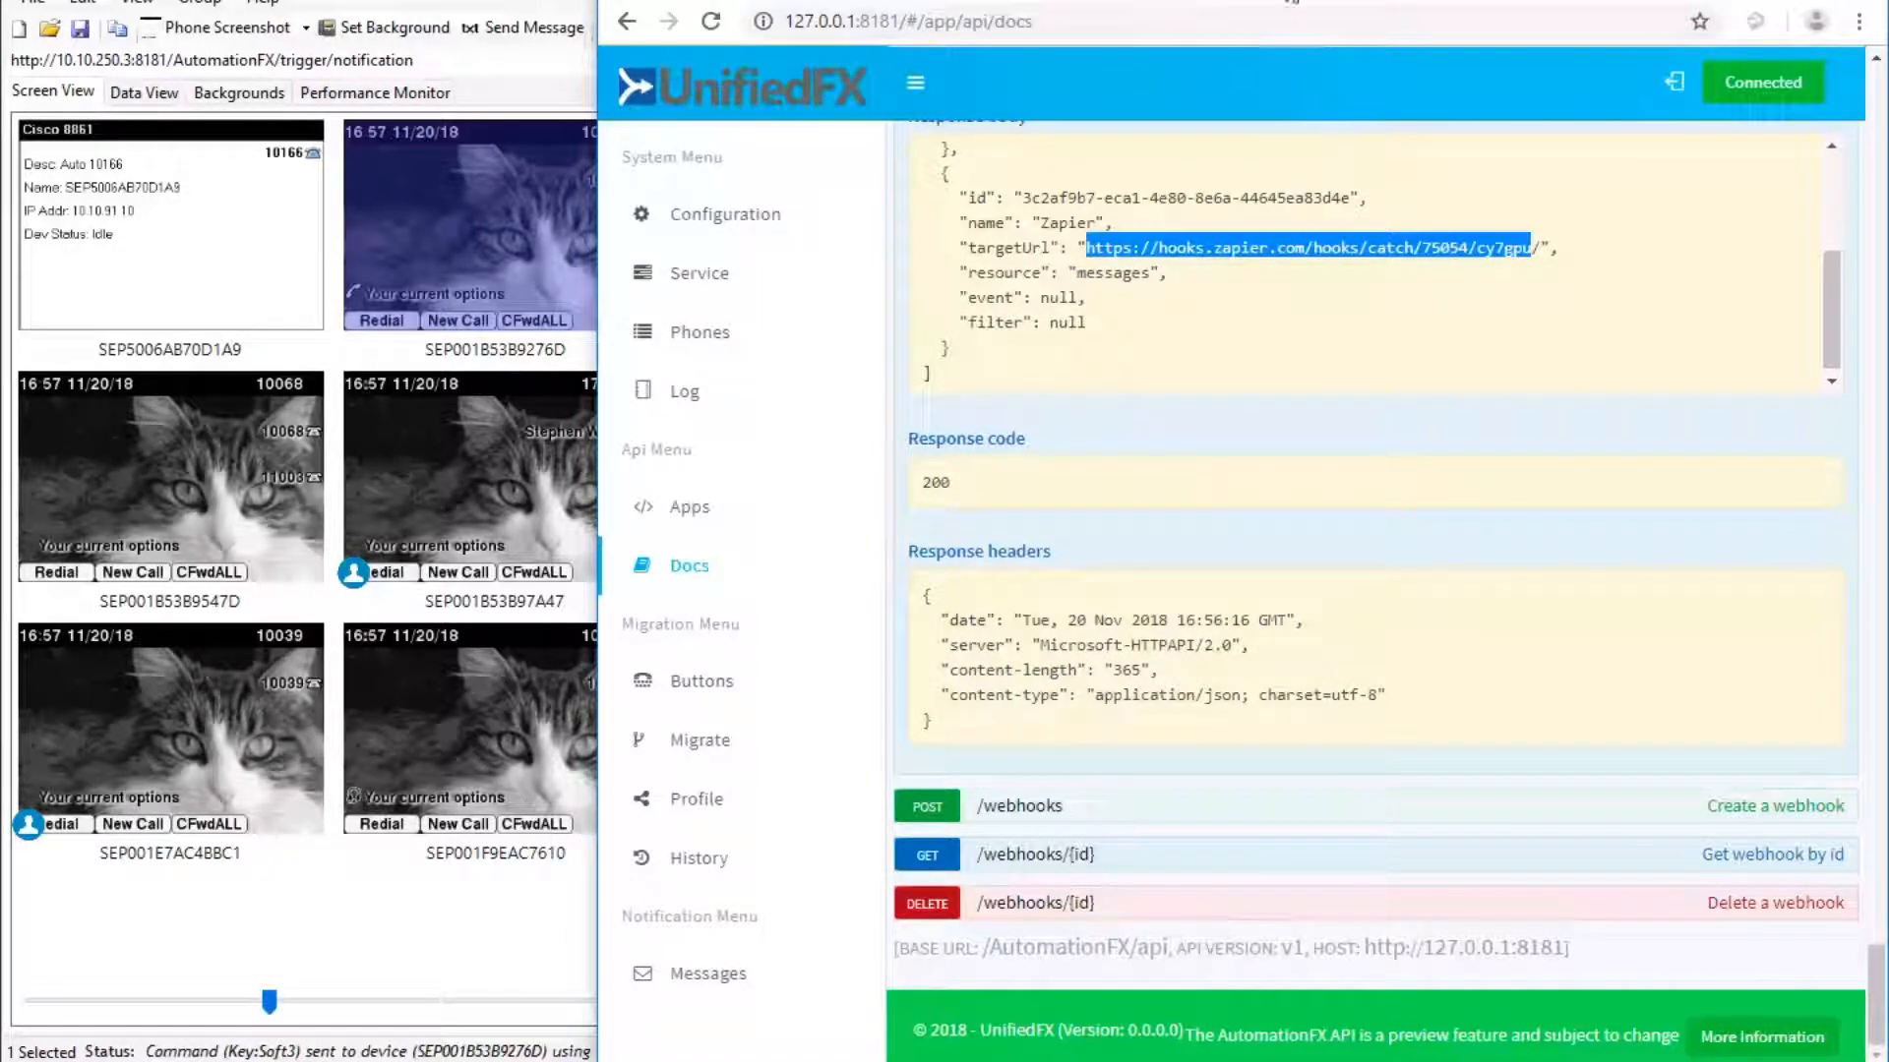
click(1293, 2)
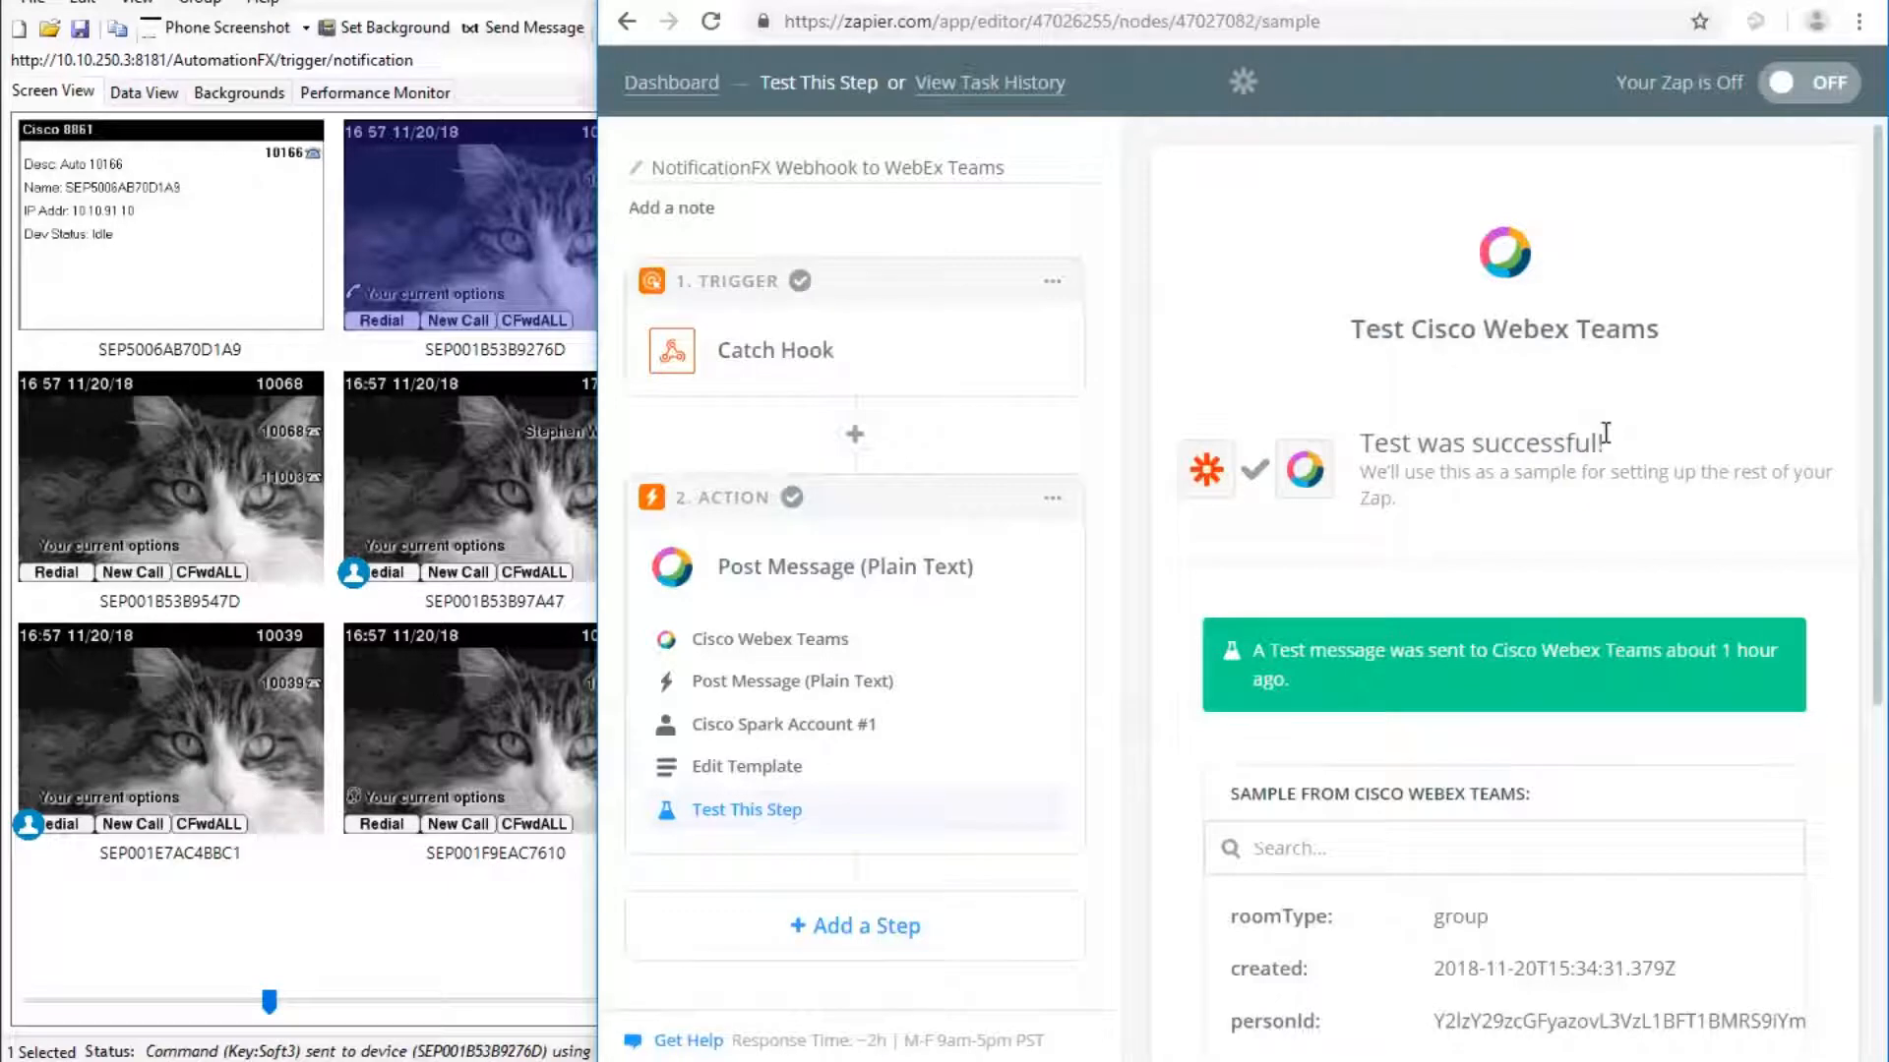
Switch the NotificationFX Webhook to WebEx Teams zap from OFF to ON.
drag(1878, 678, 1866, 924)
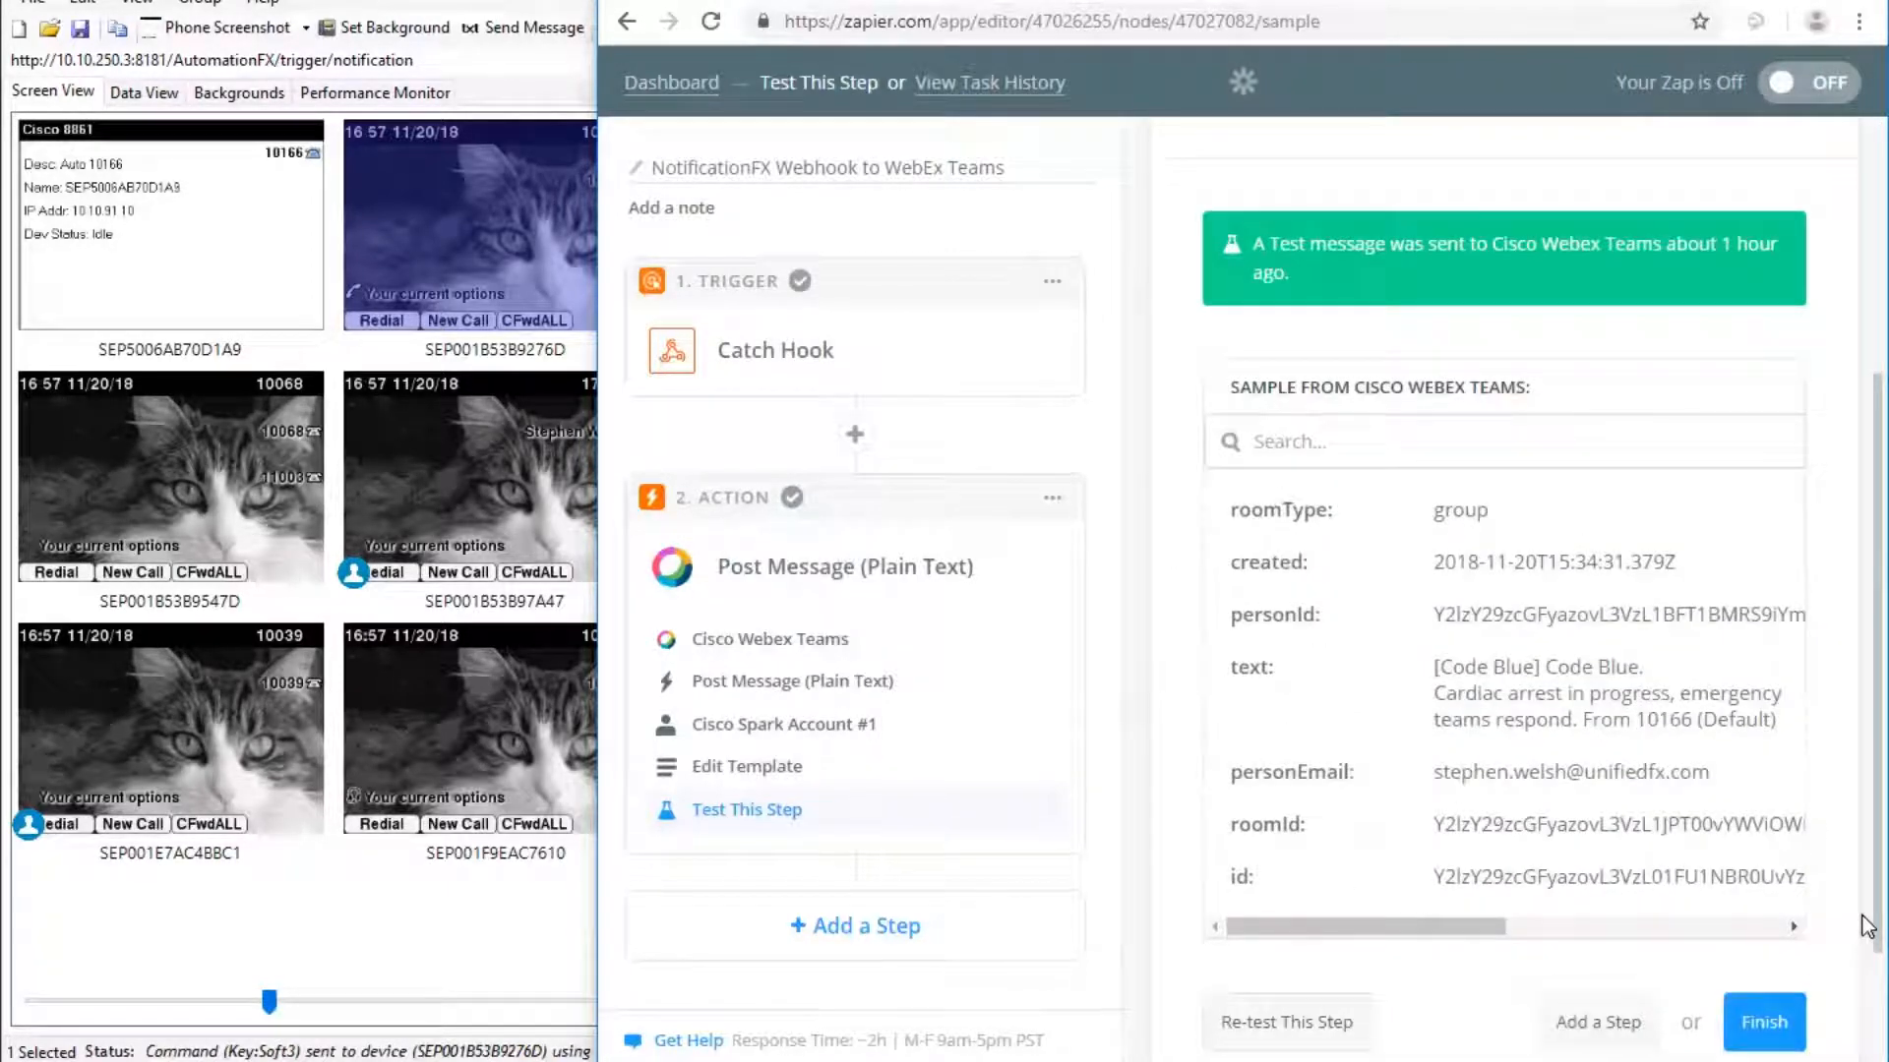
click(1815, 87)
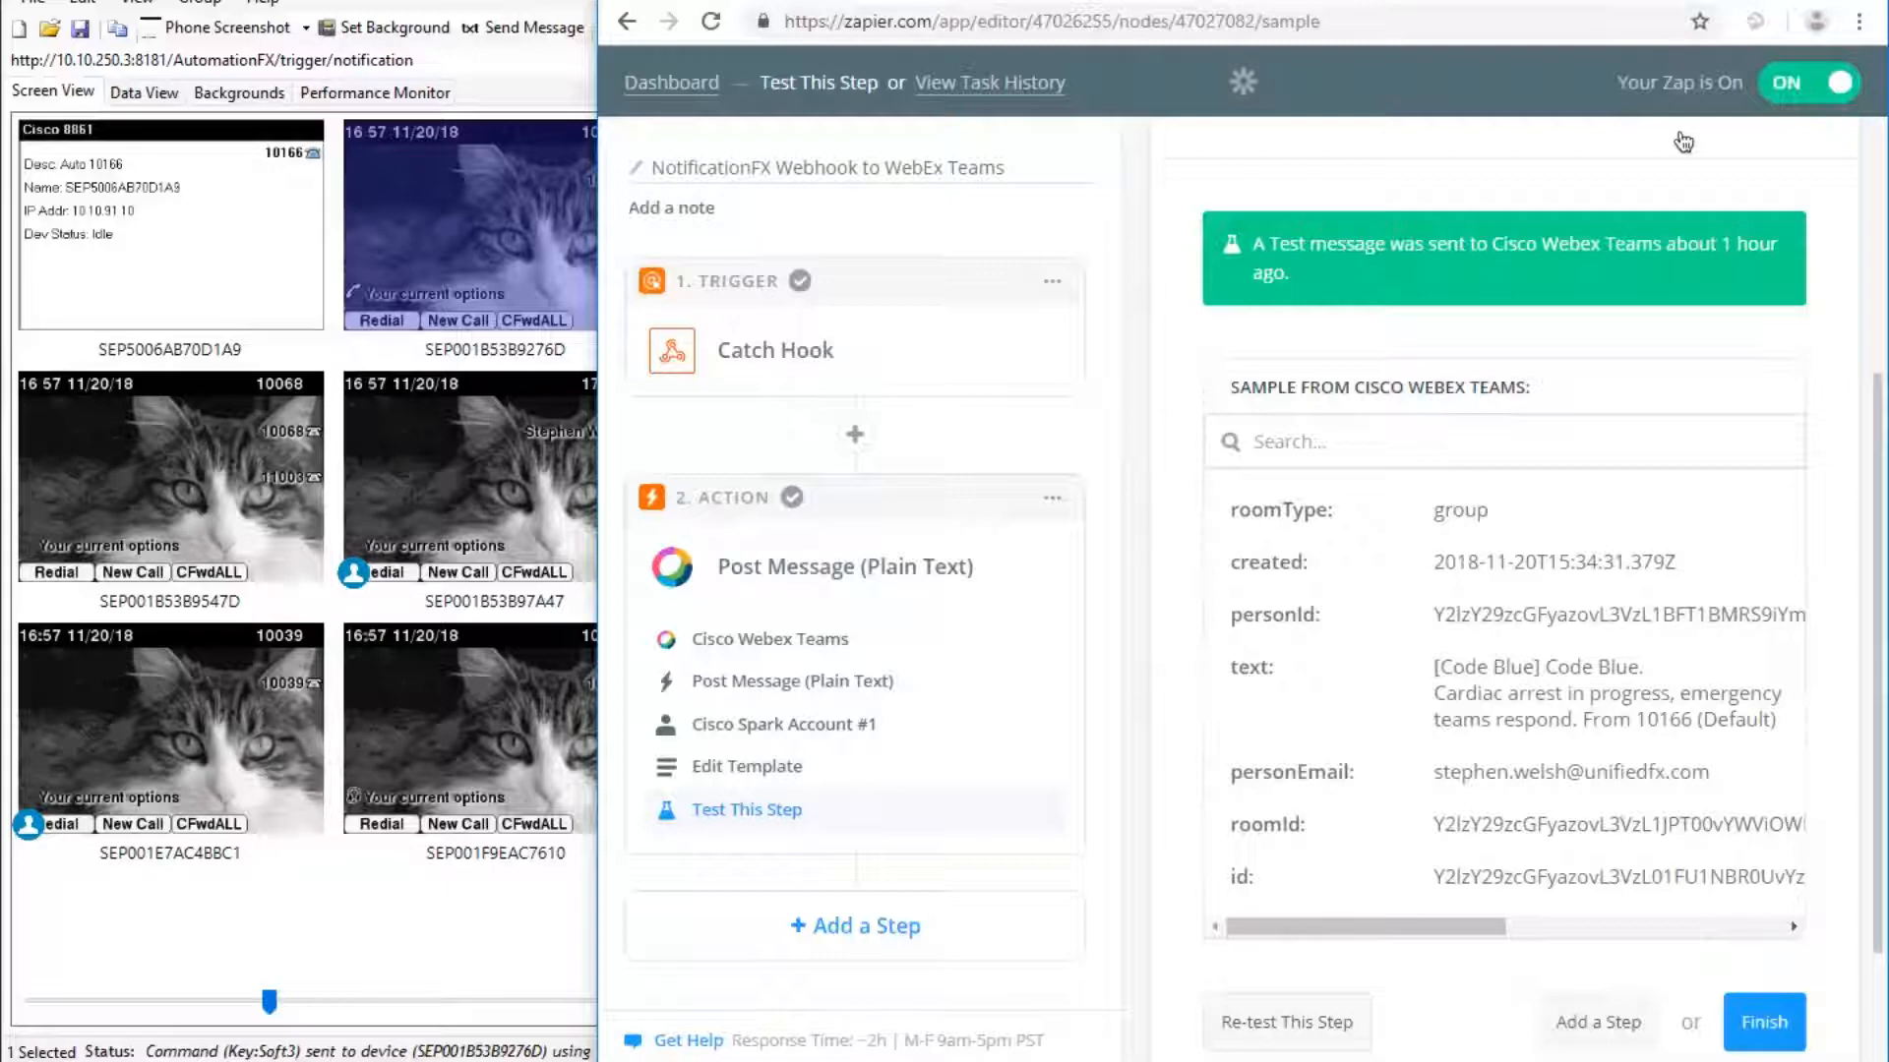
key(super)
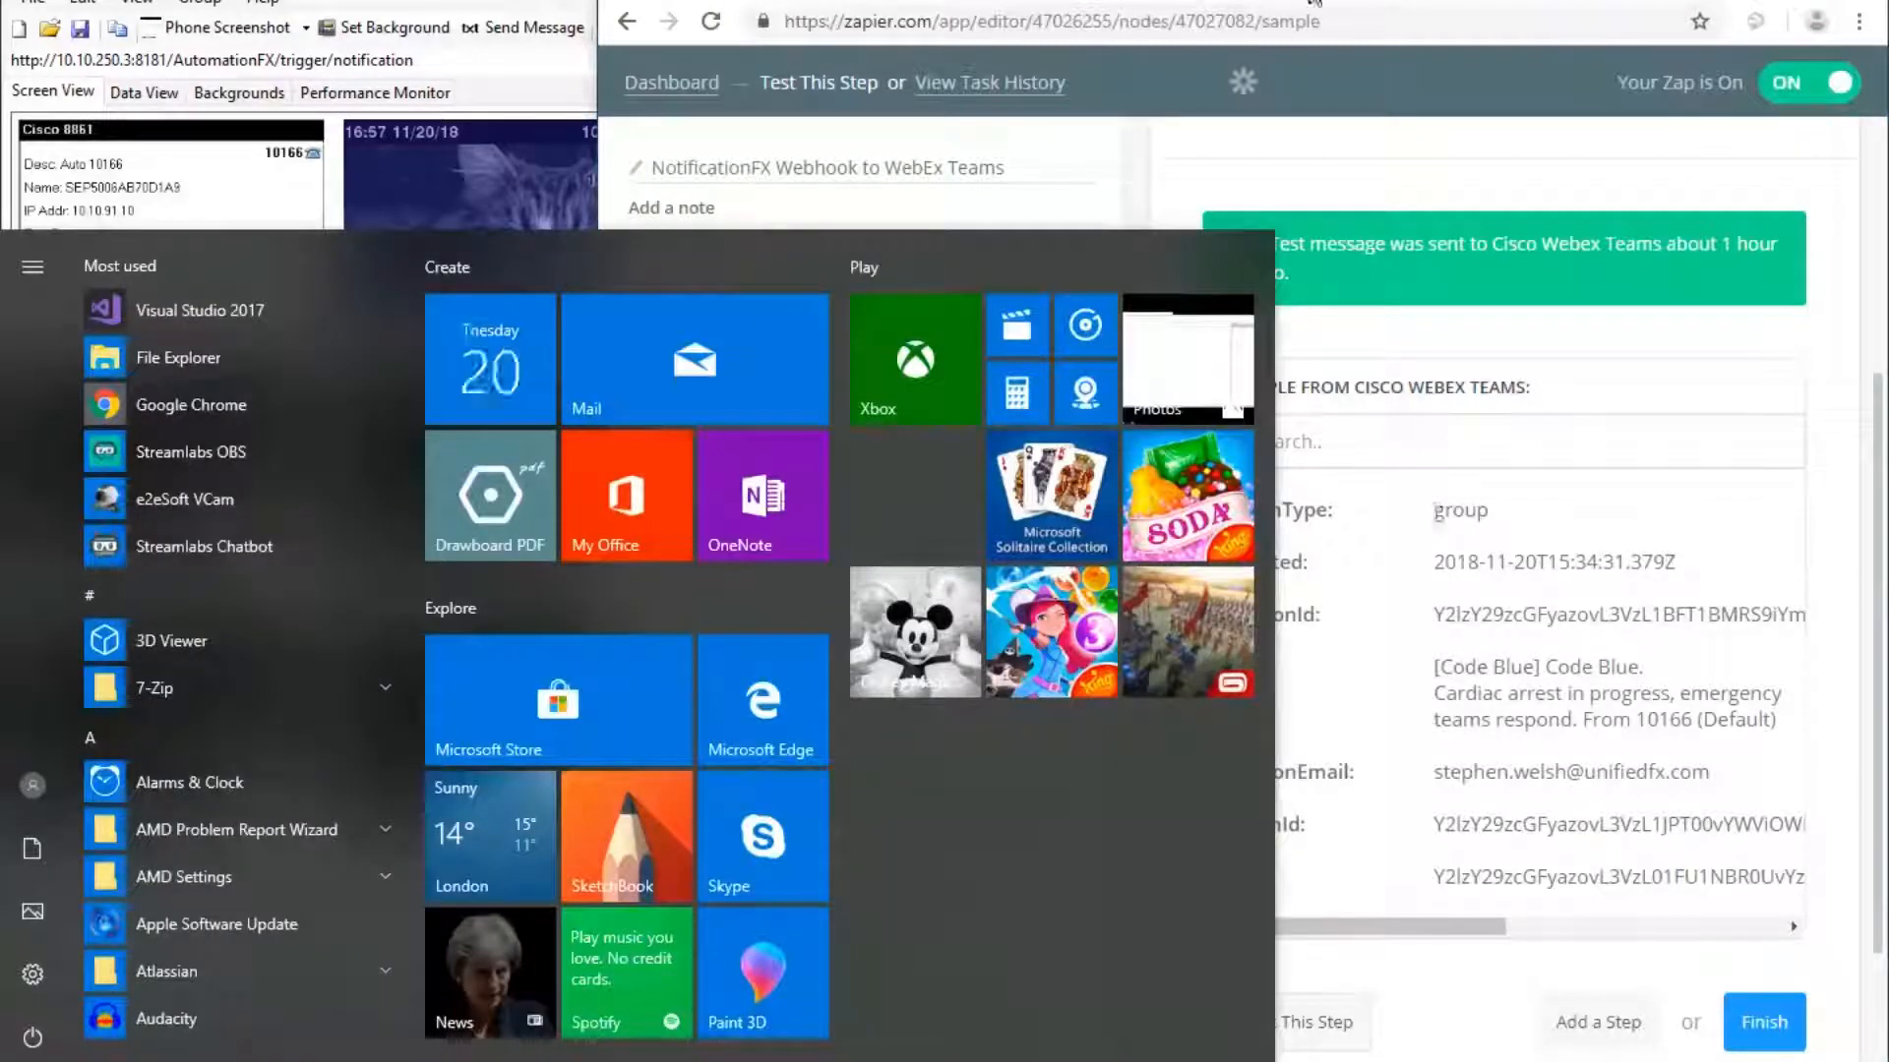
key(Escape)
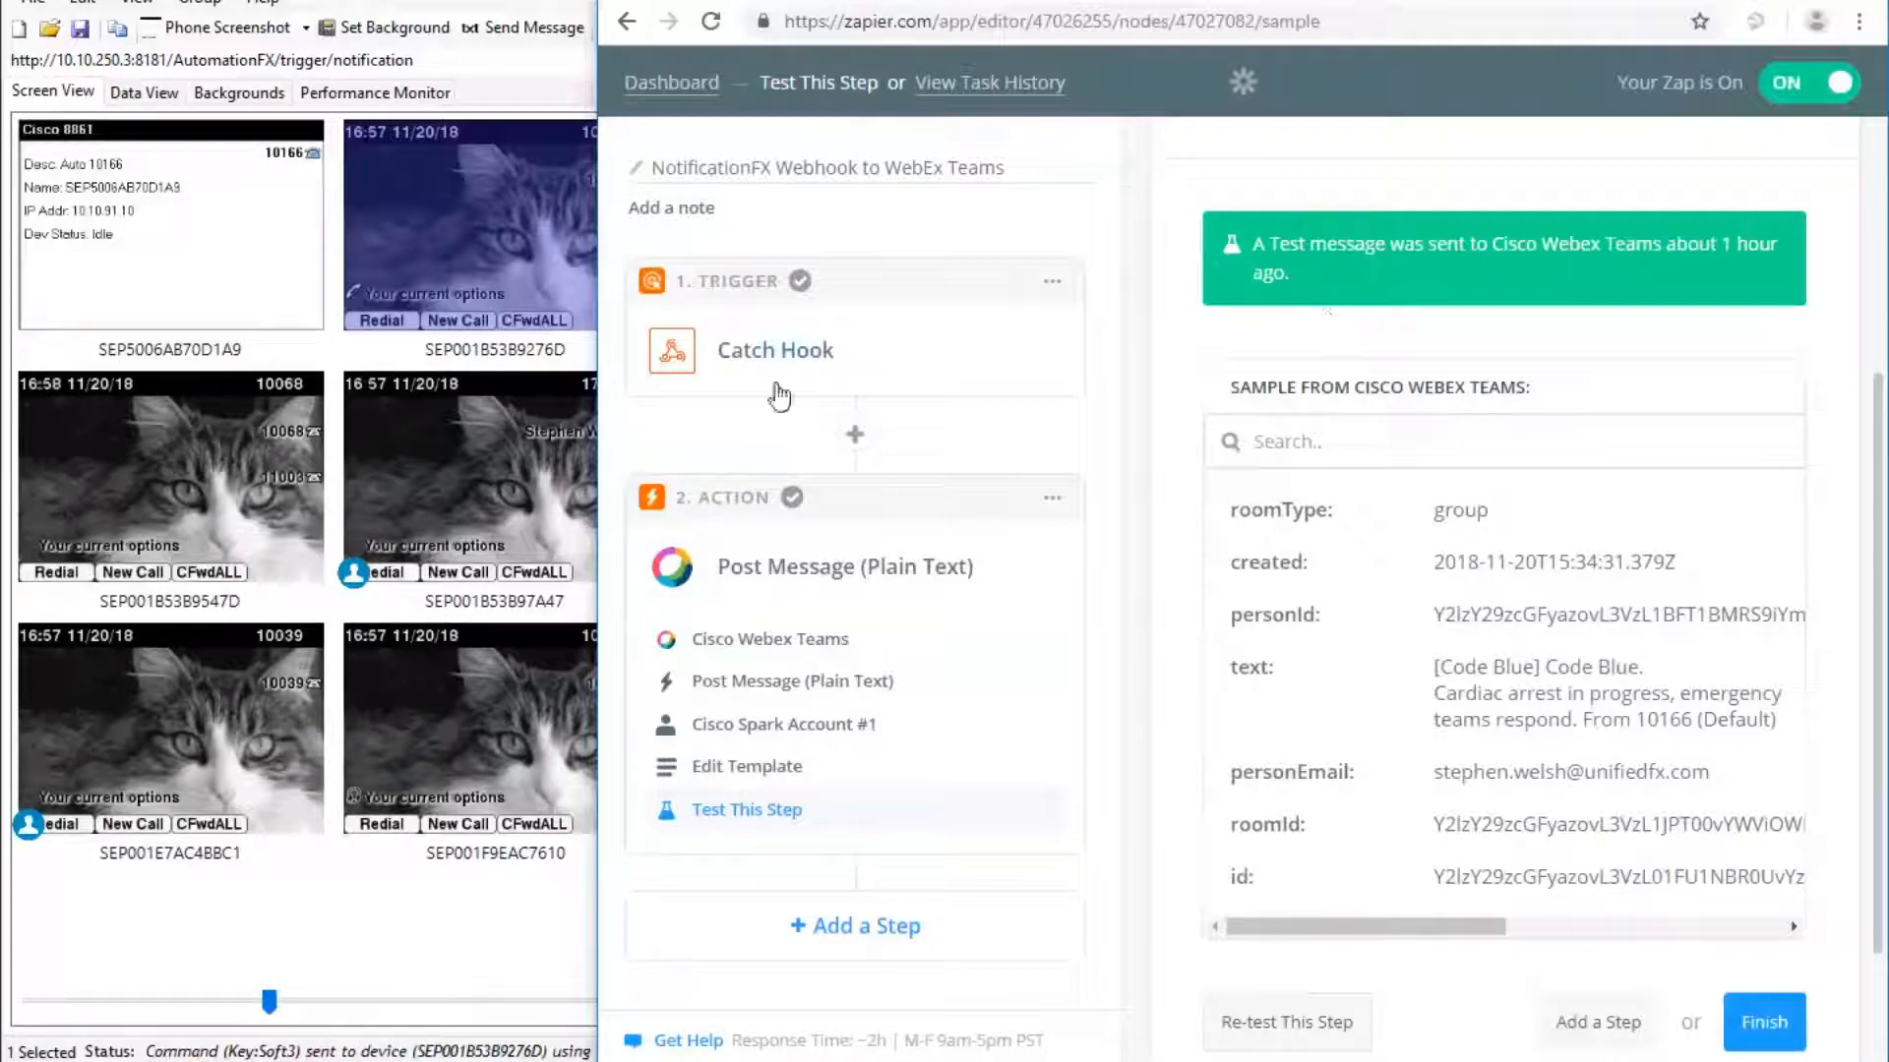
Expand the Catch Hook trigger step to view the zap's webhook URL.
click(746, 356)
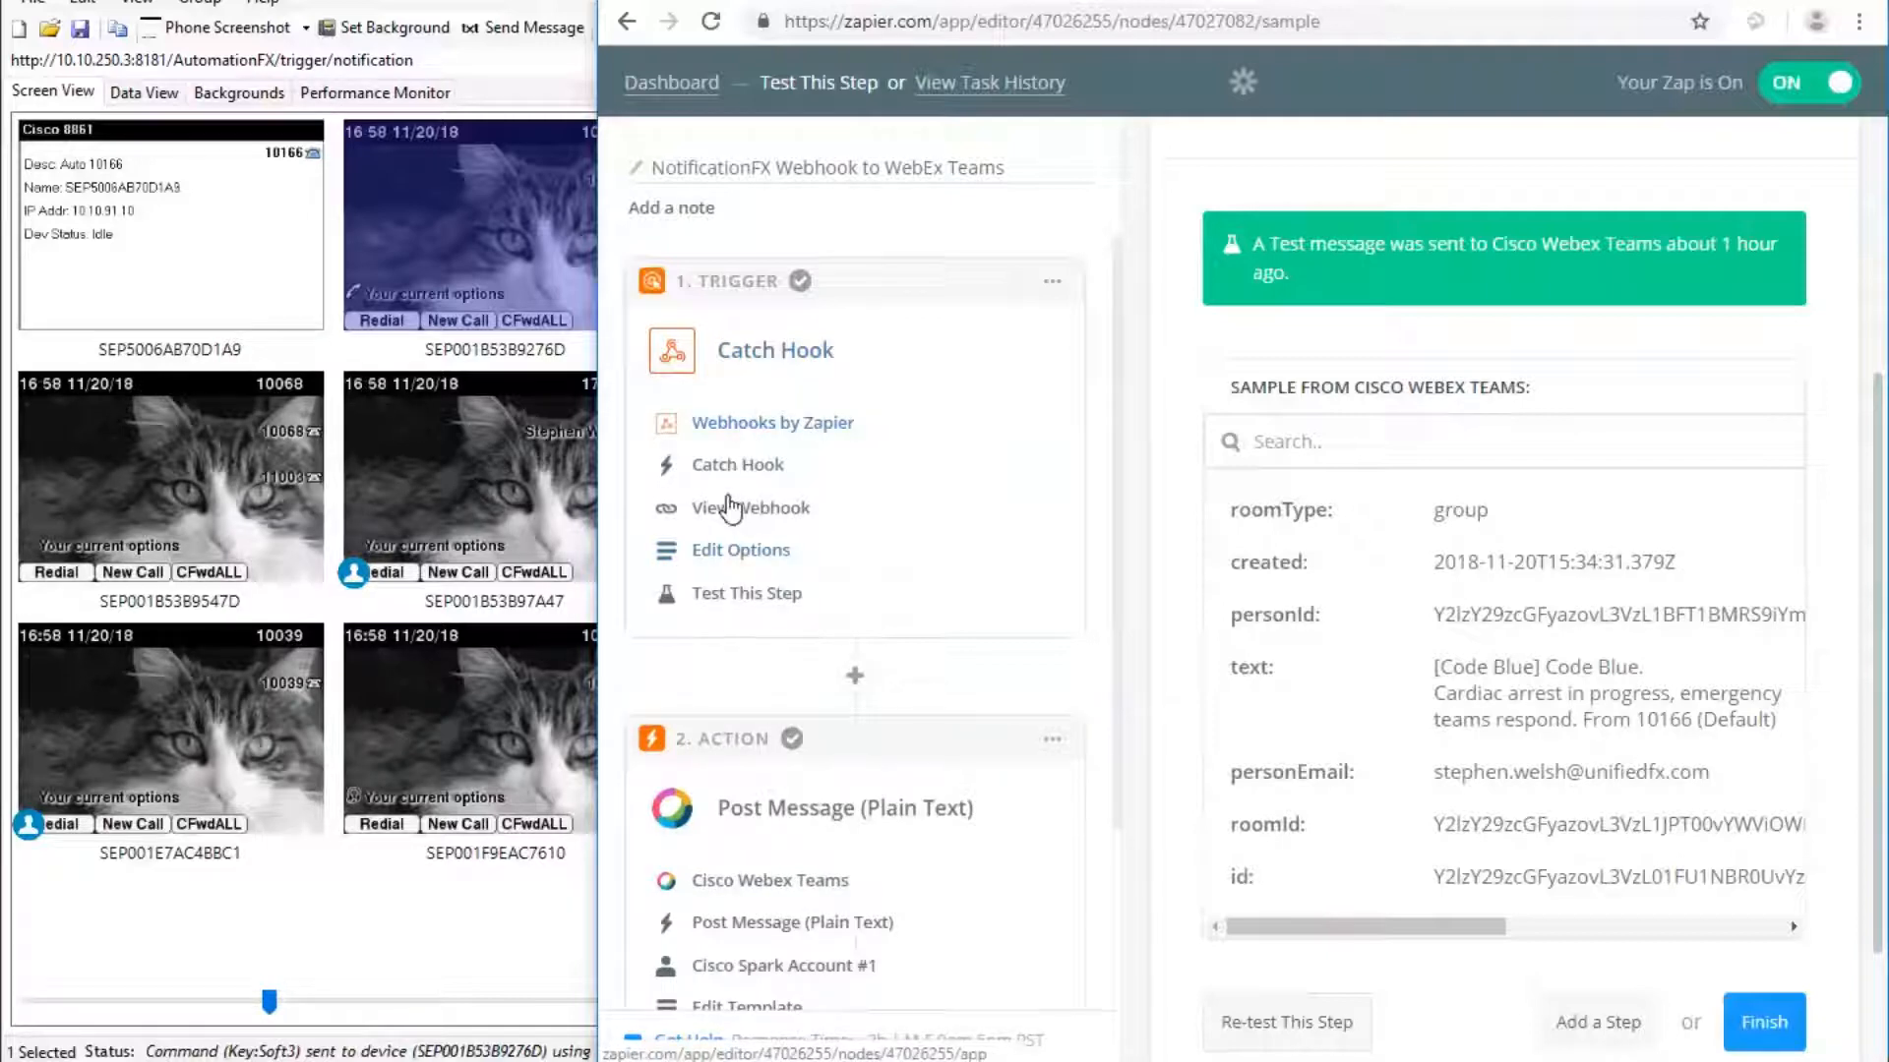
click(738, 468)
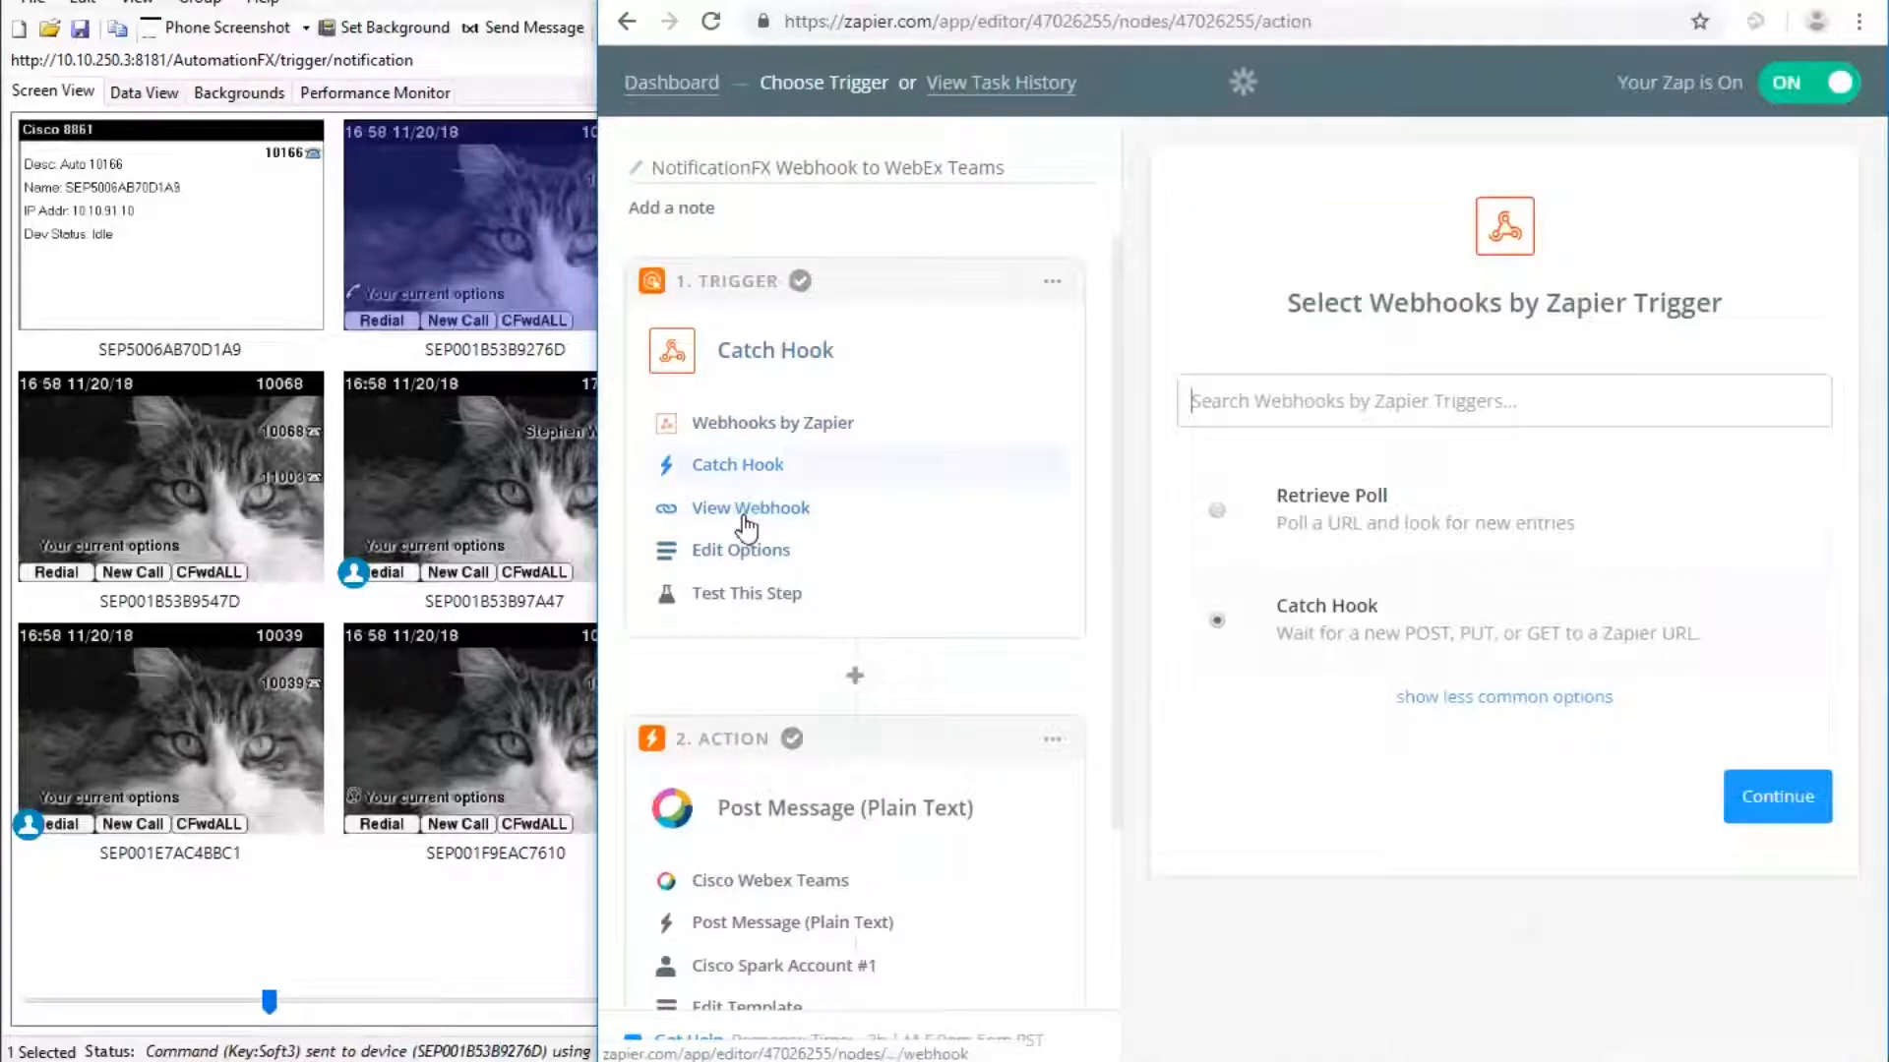
click(750, 508)
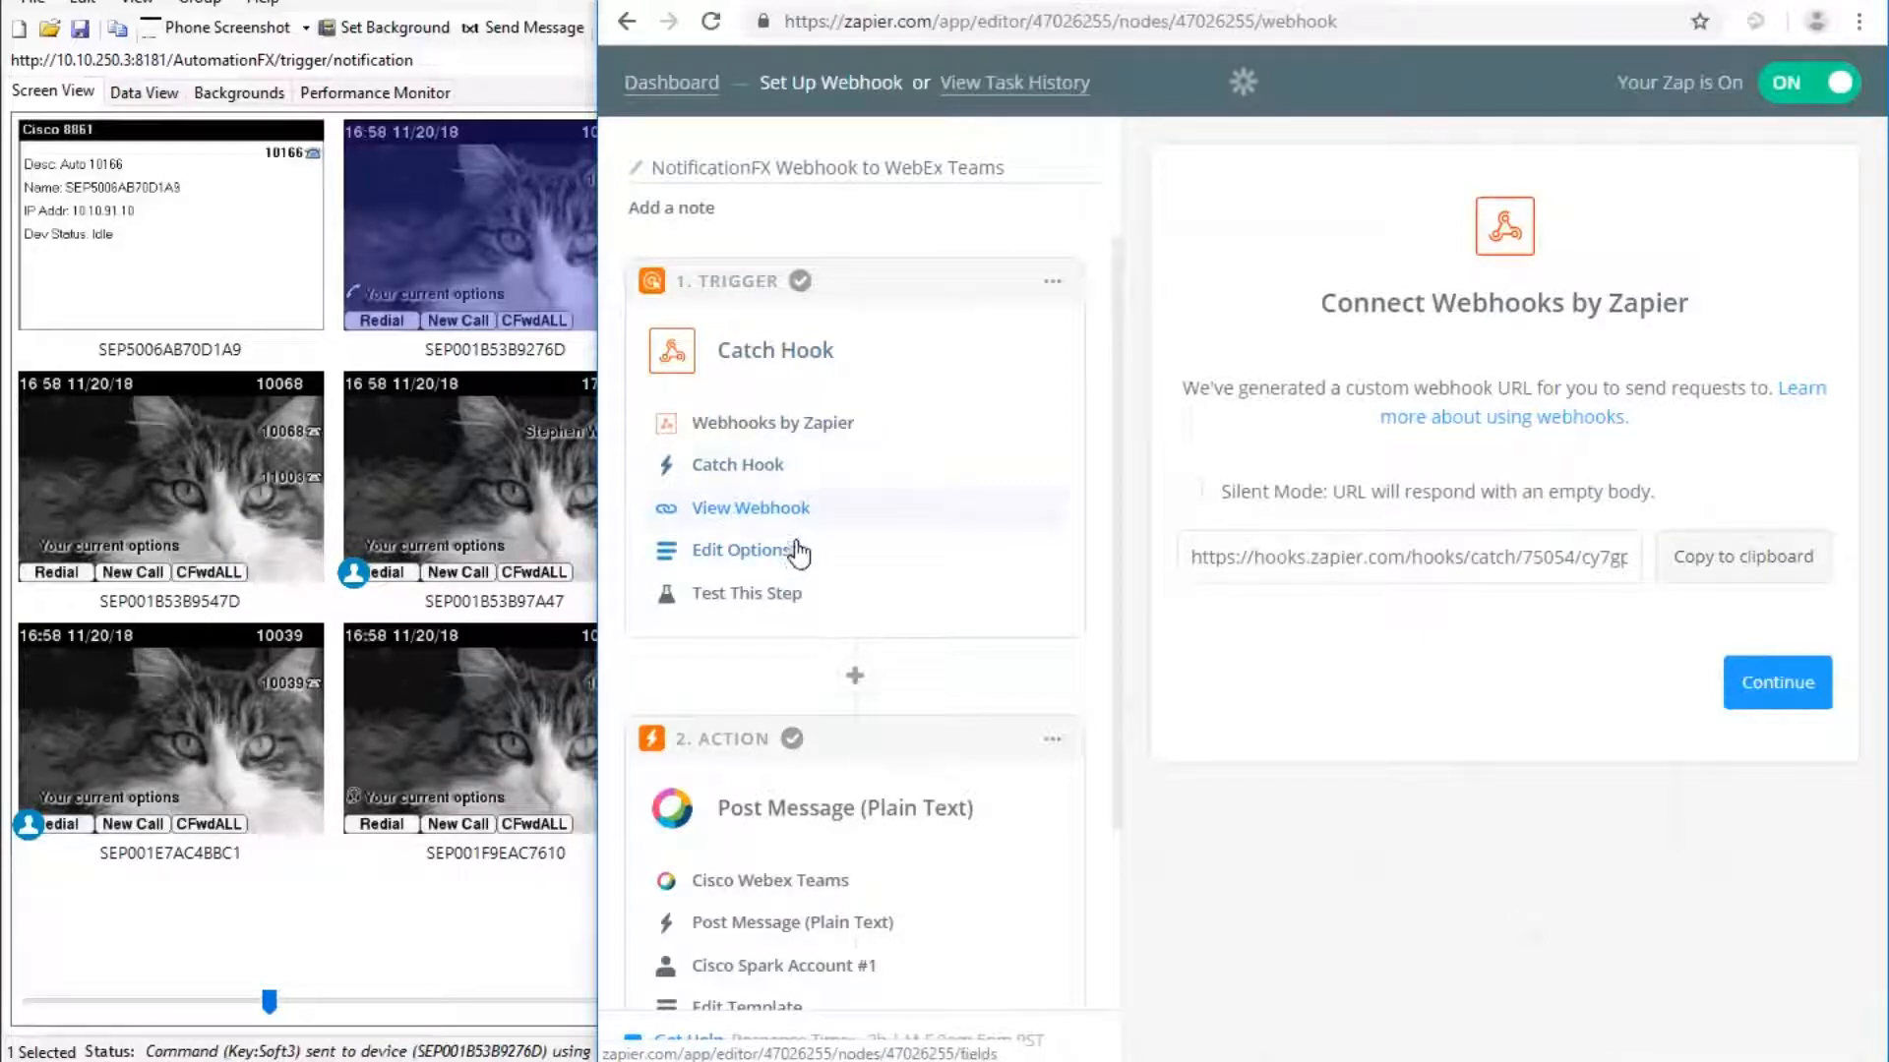
scroll(880, 622, down, 3)
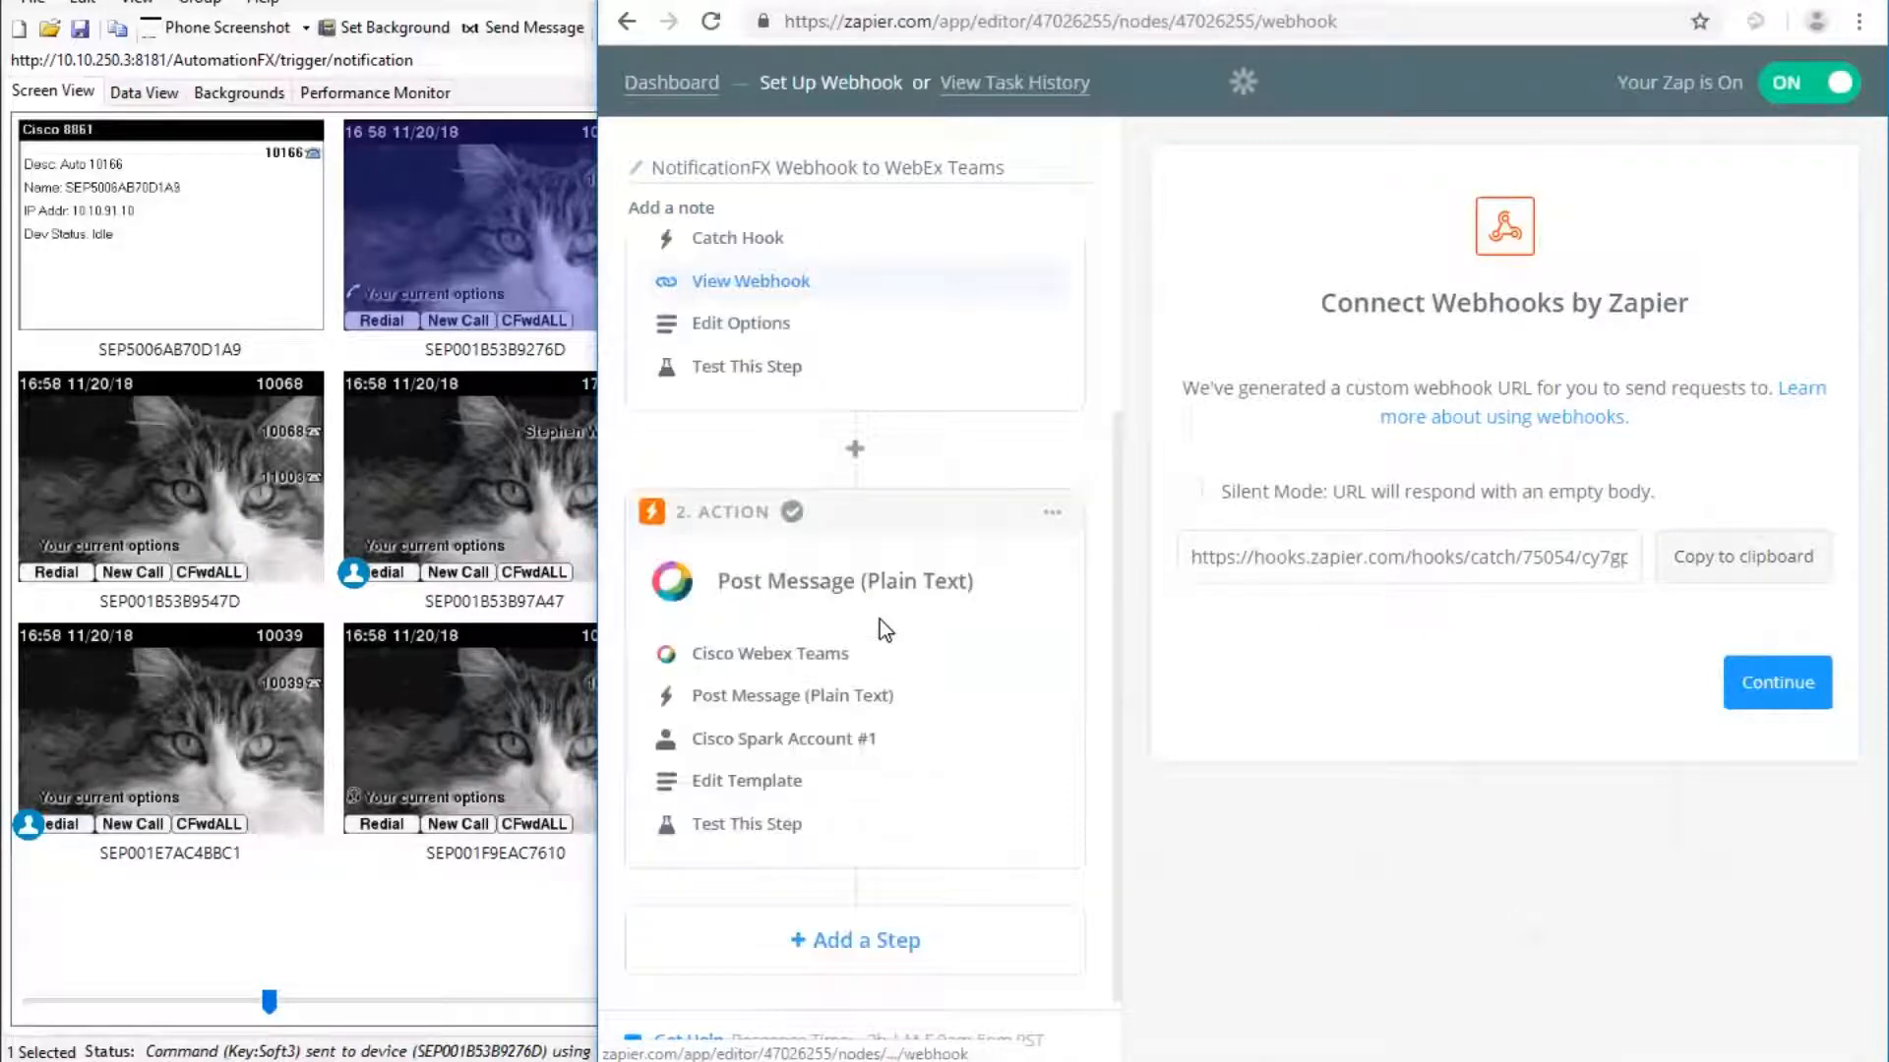
Review the Webex Teams Post Message template and its insertable fields, then return to Webhook Tester.
click(751, 779)
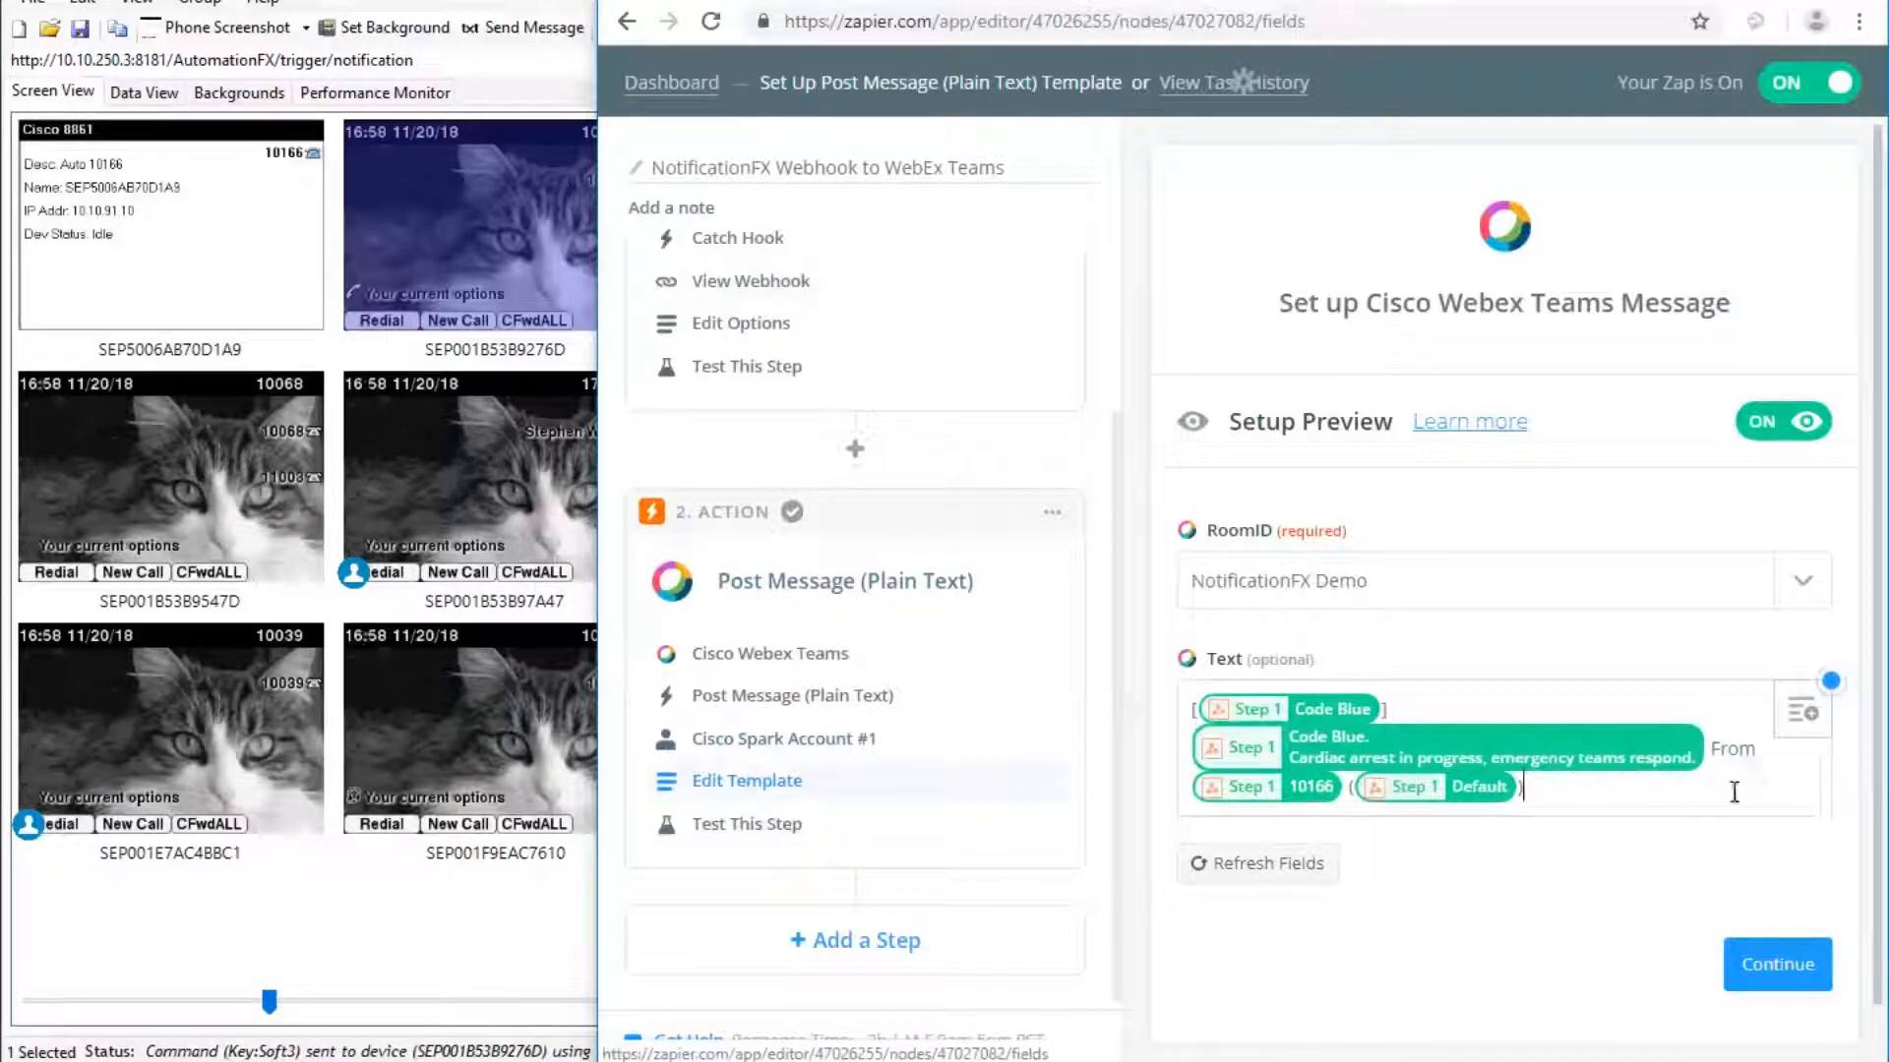
click(1813, 715)
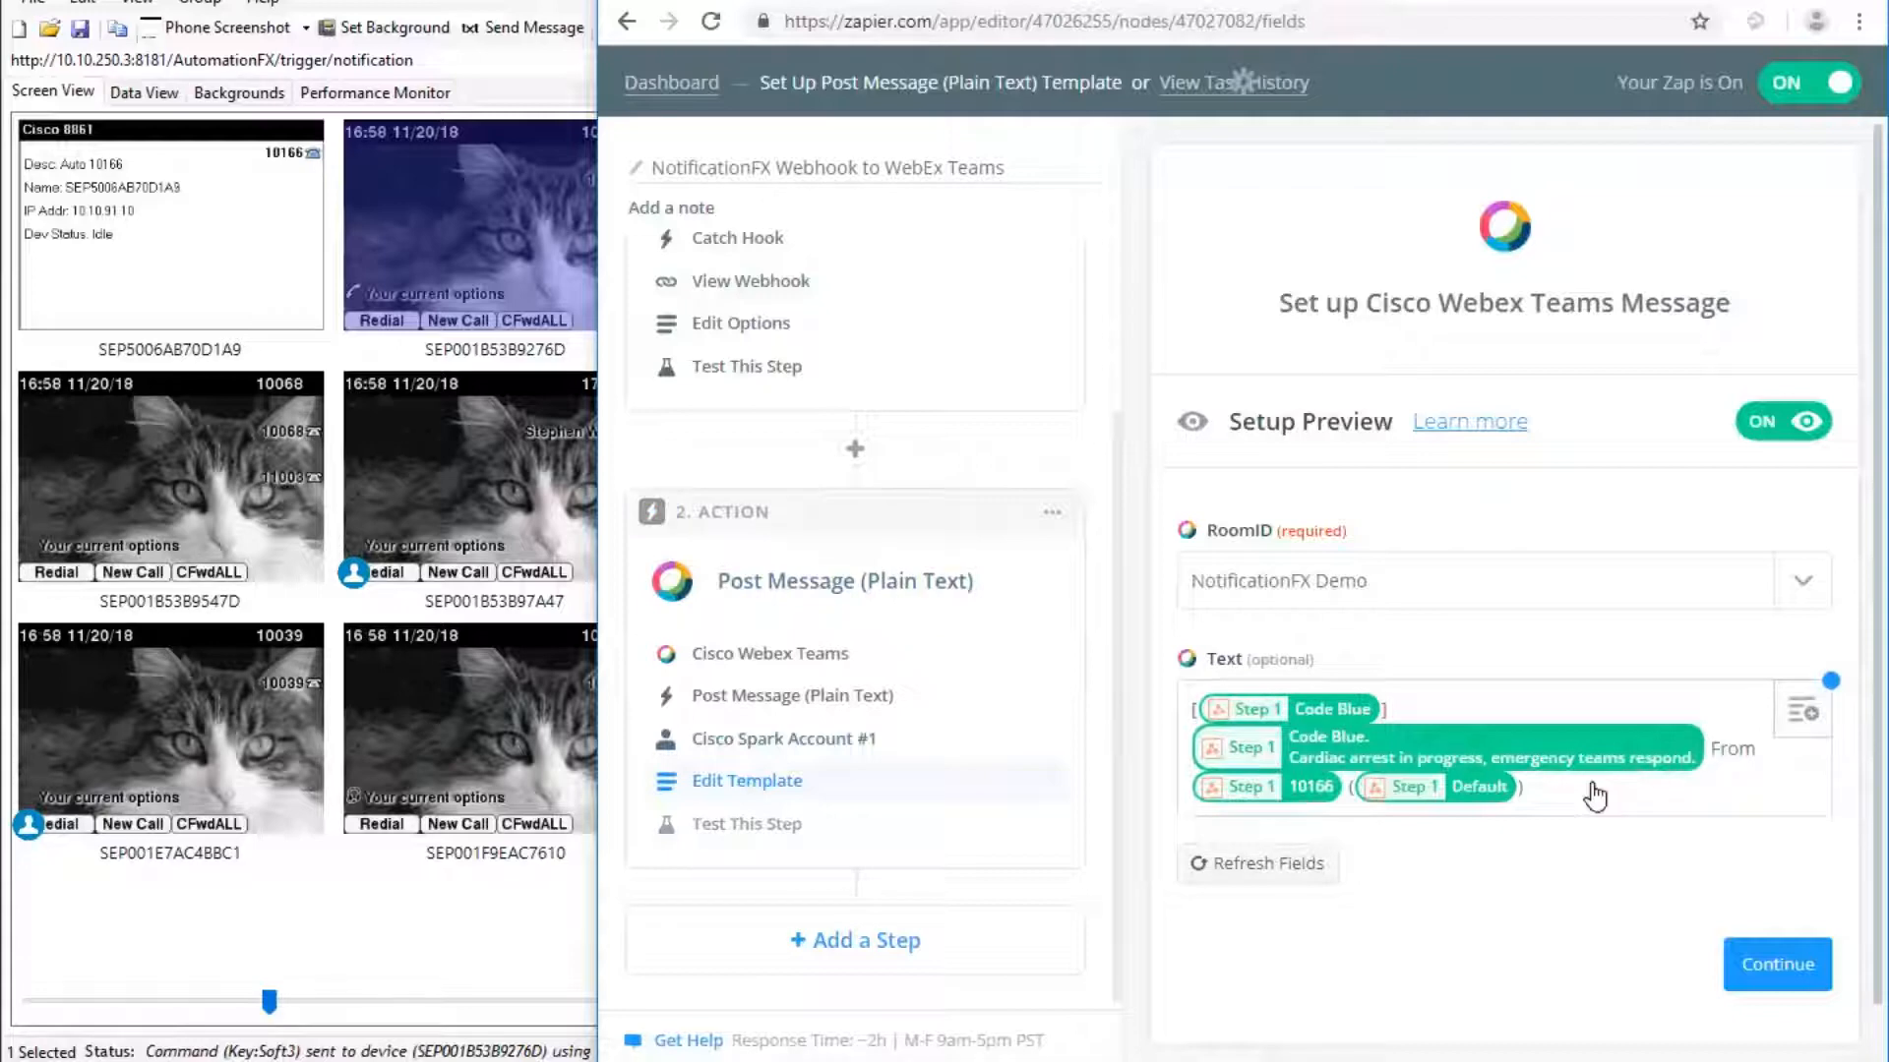
click(1519, 609)
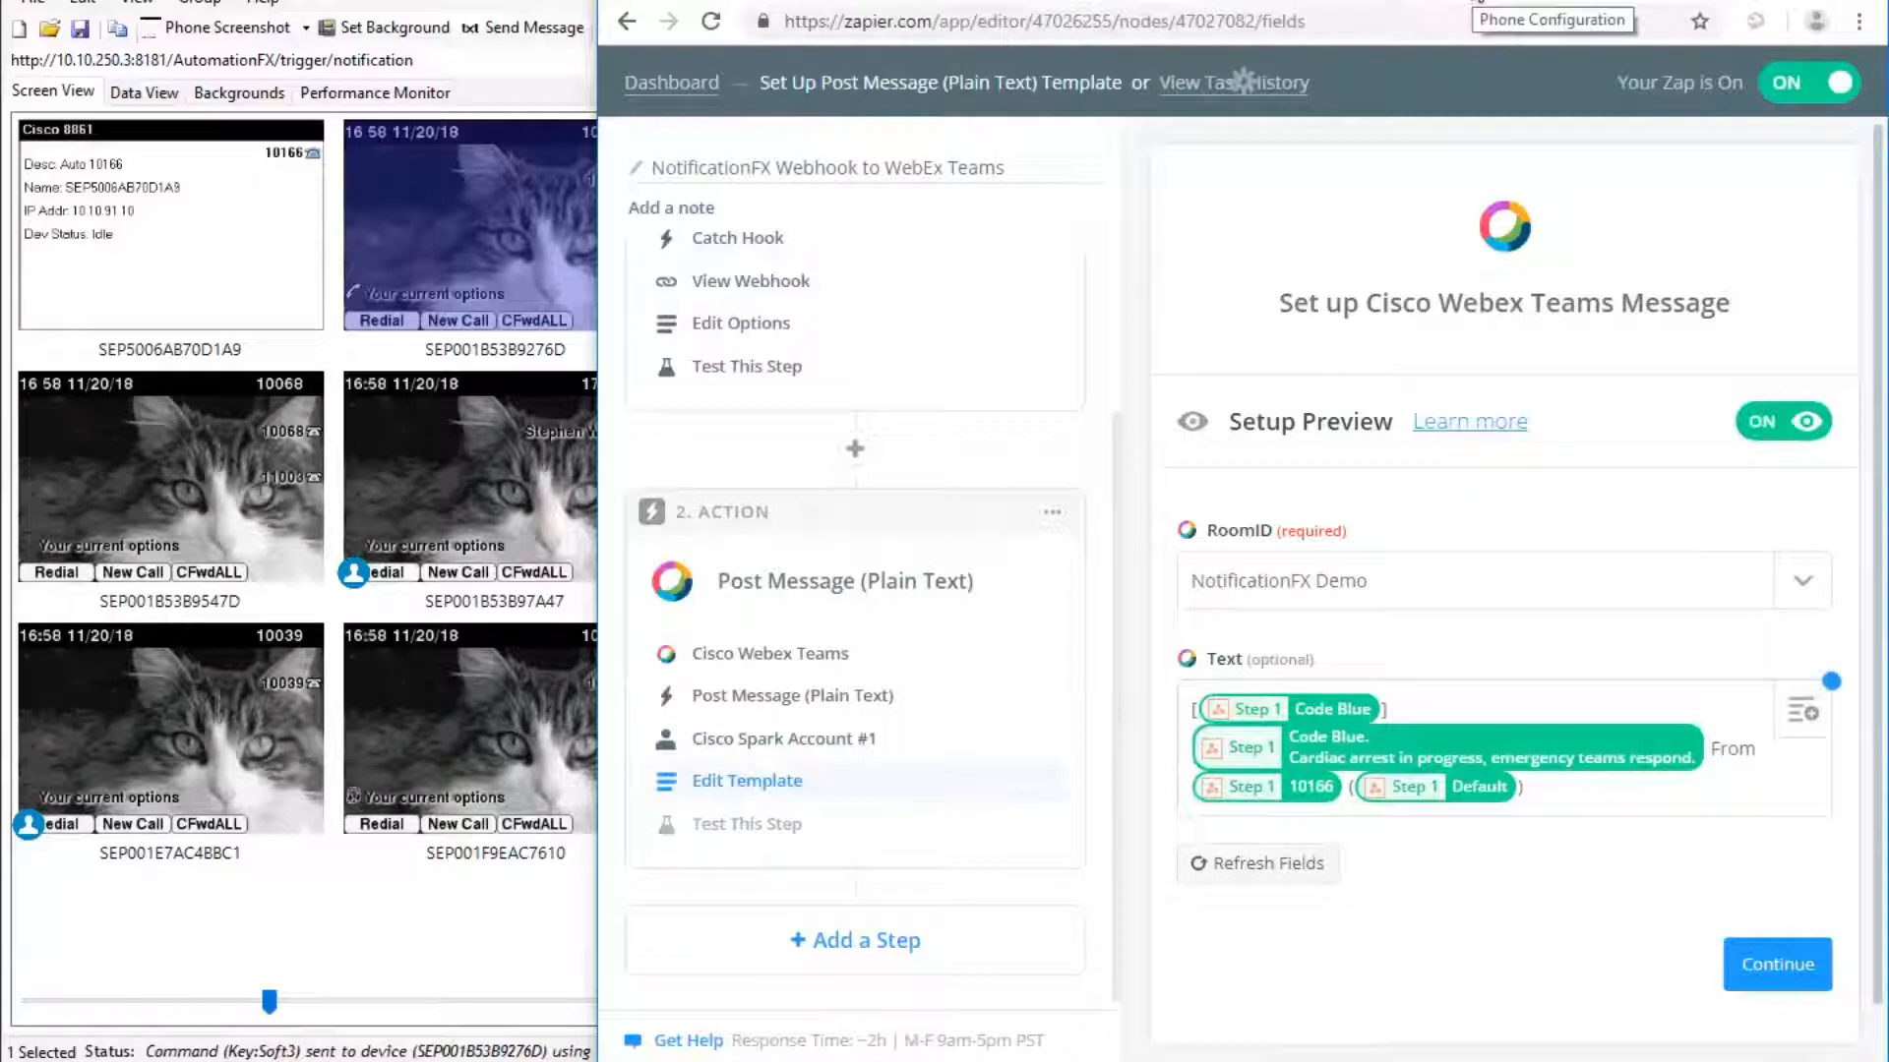
click(1089, 2)
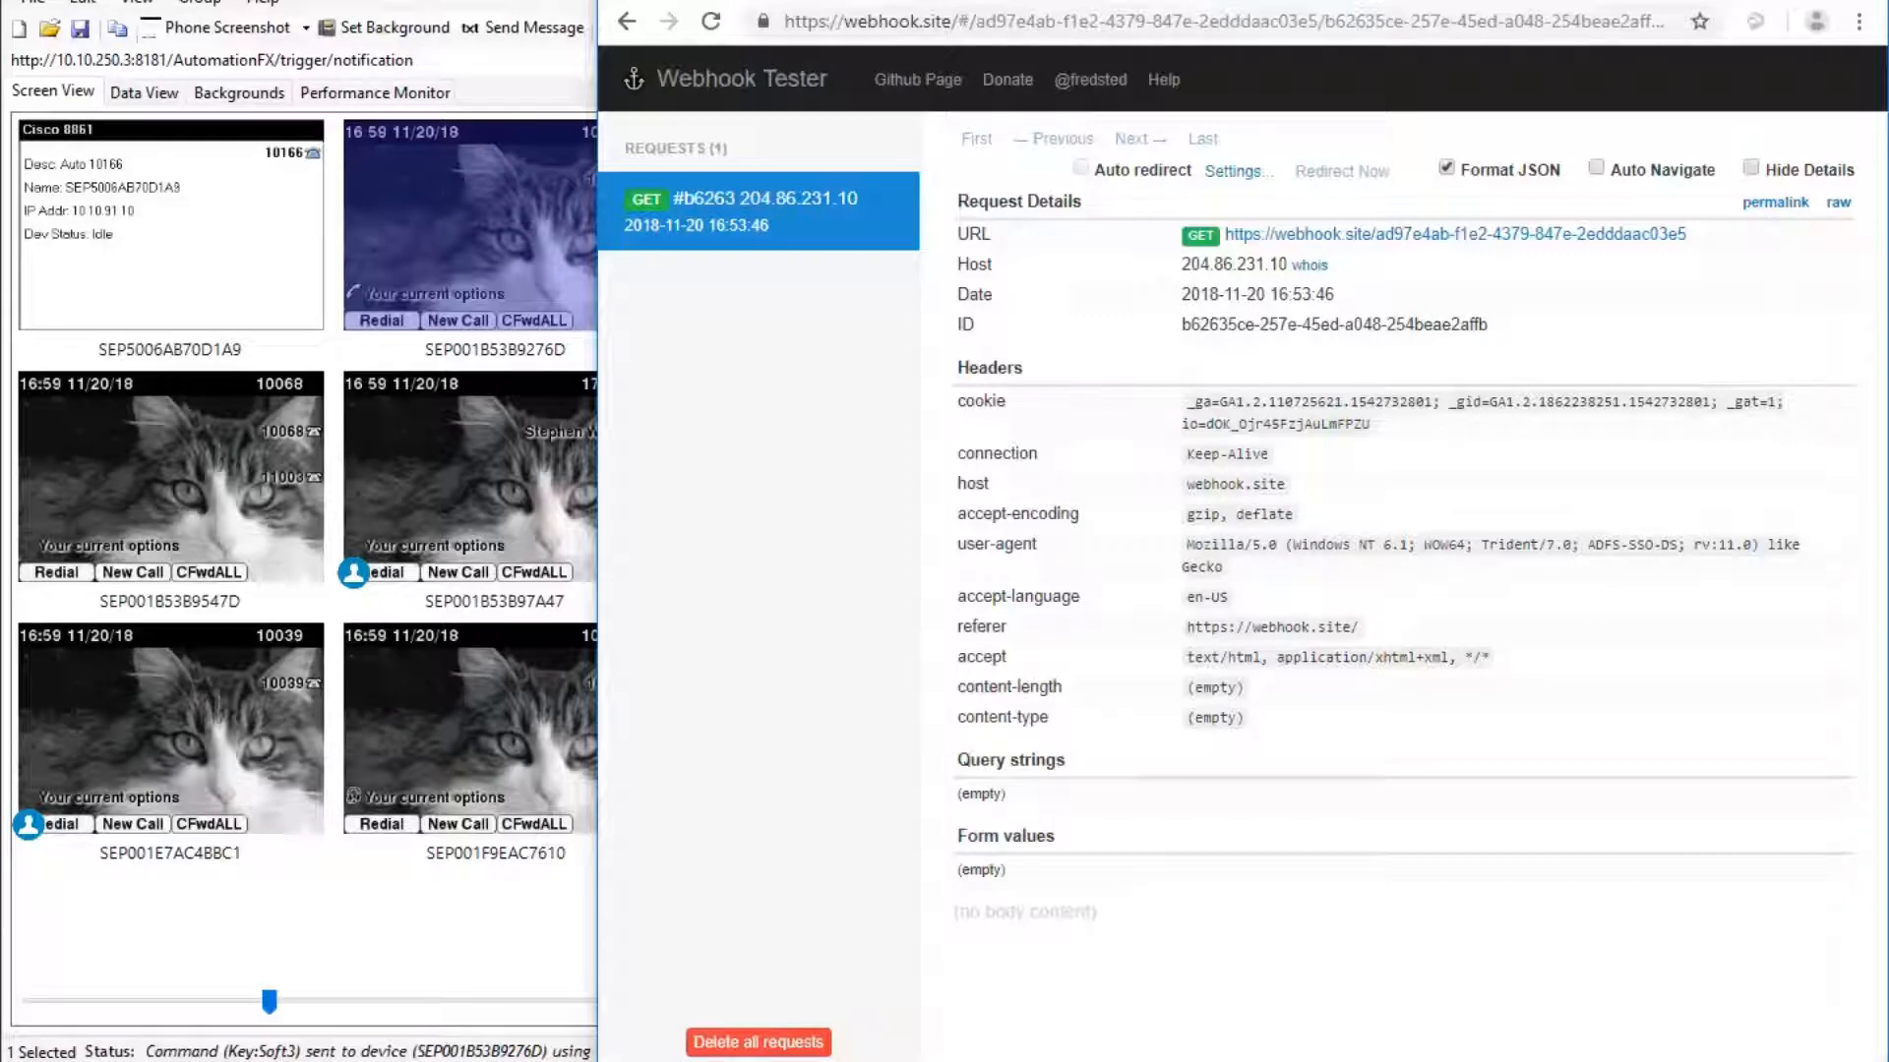
Send the Code Red notification from the phone to the Reg-8861 filter group.
mouse_move(675, 1061)
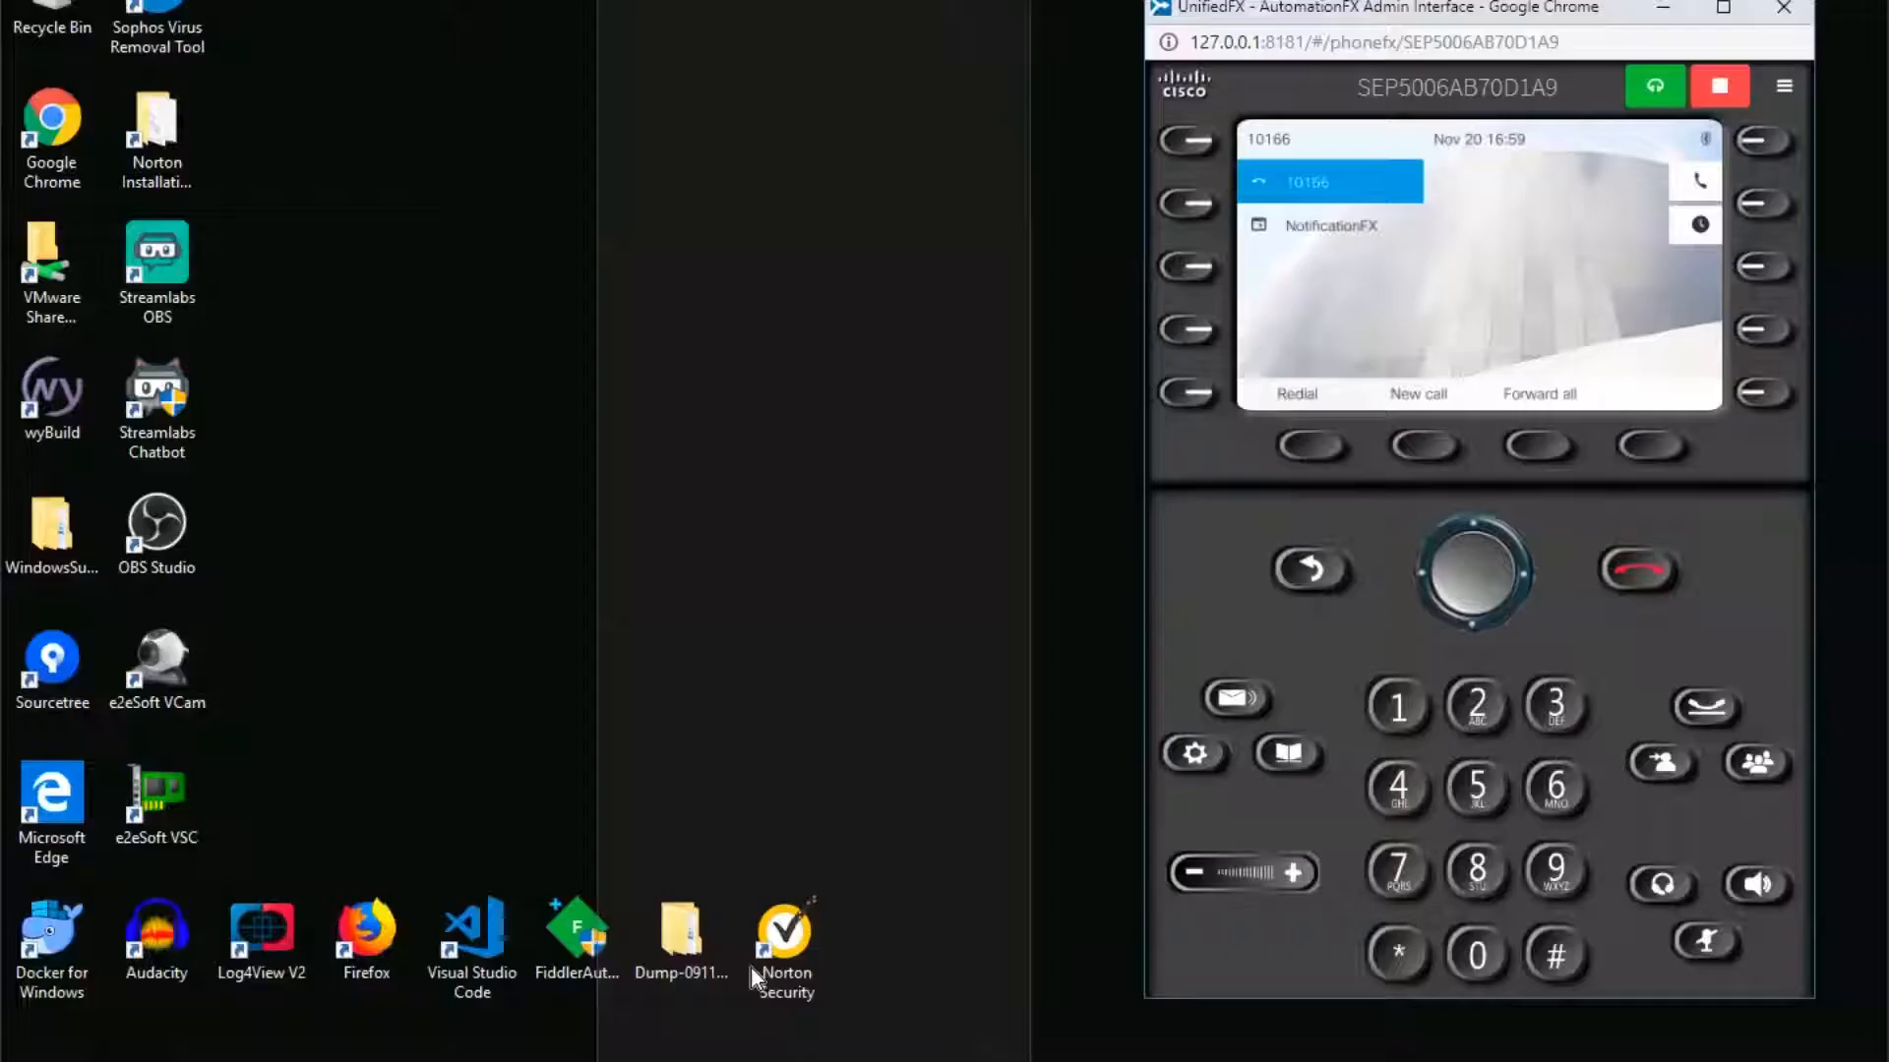
click(752, 966)
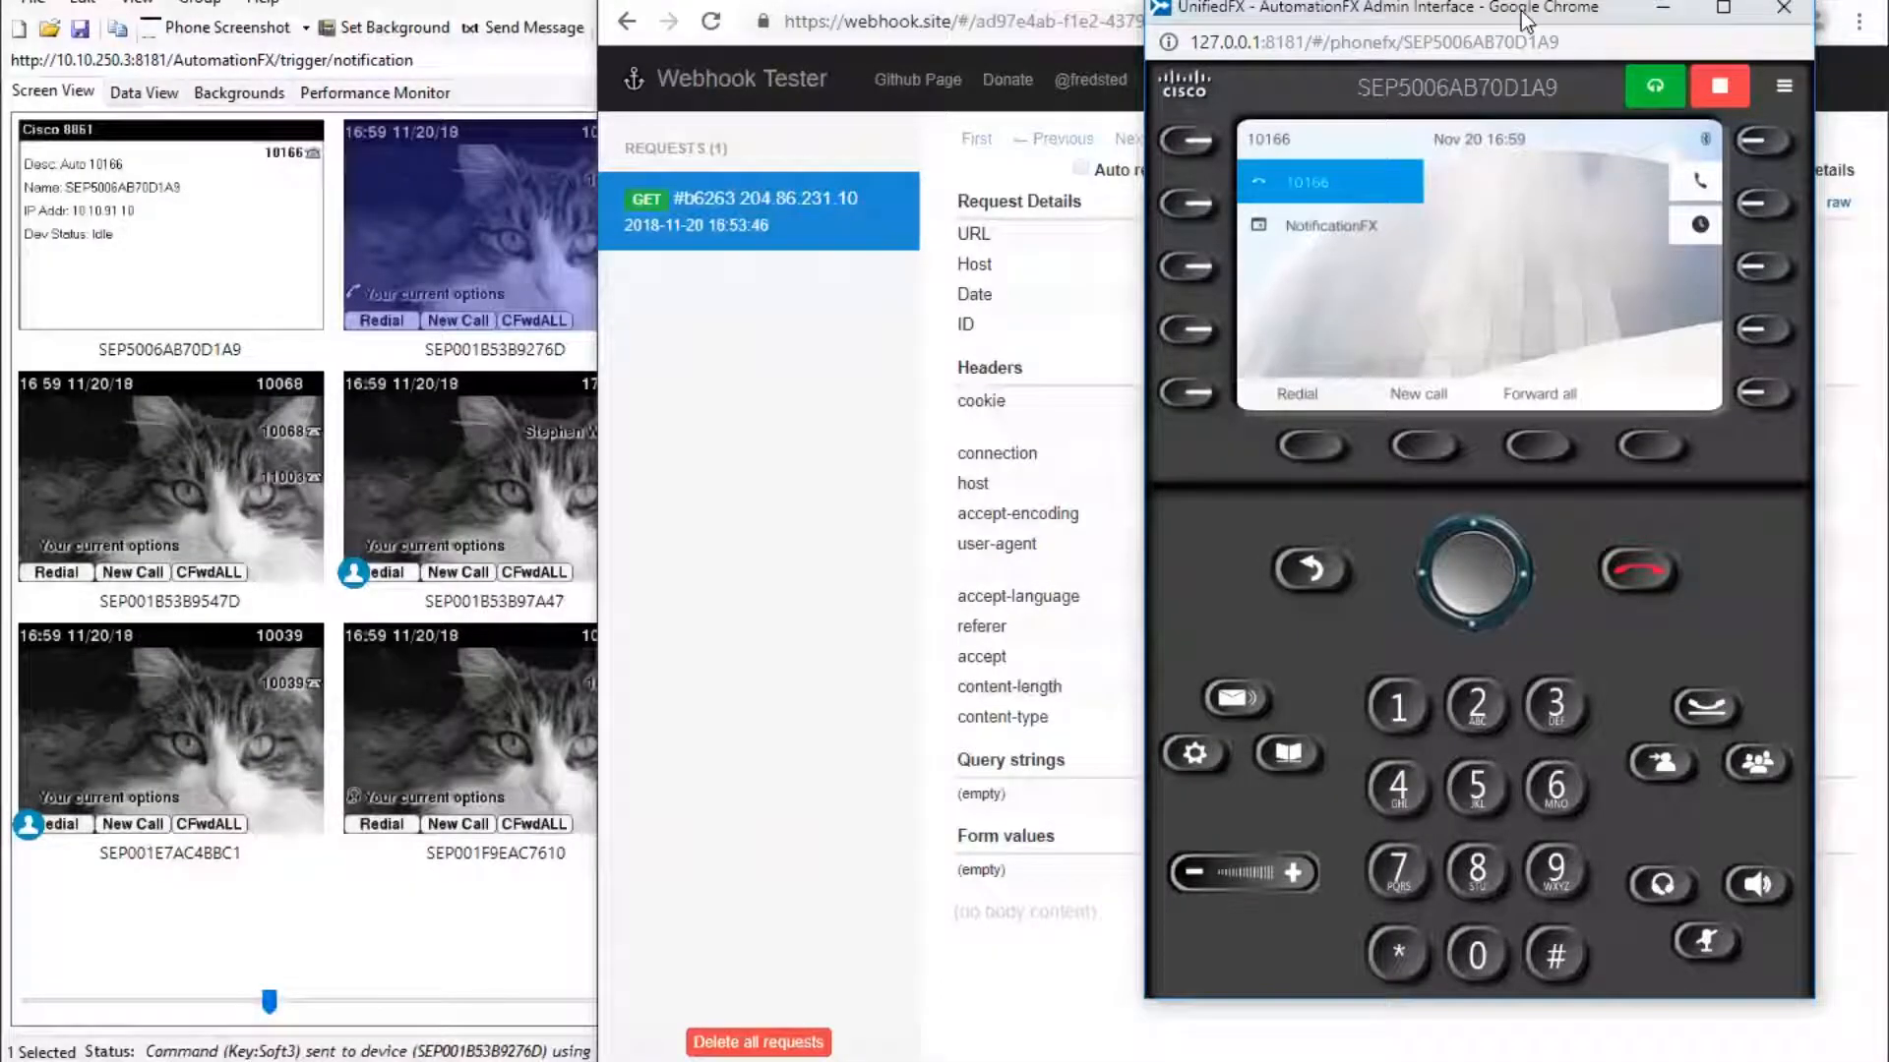
drag(1523, 18, 382, 45)
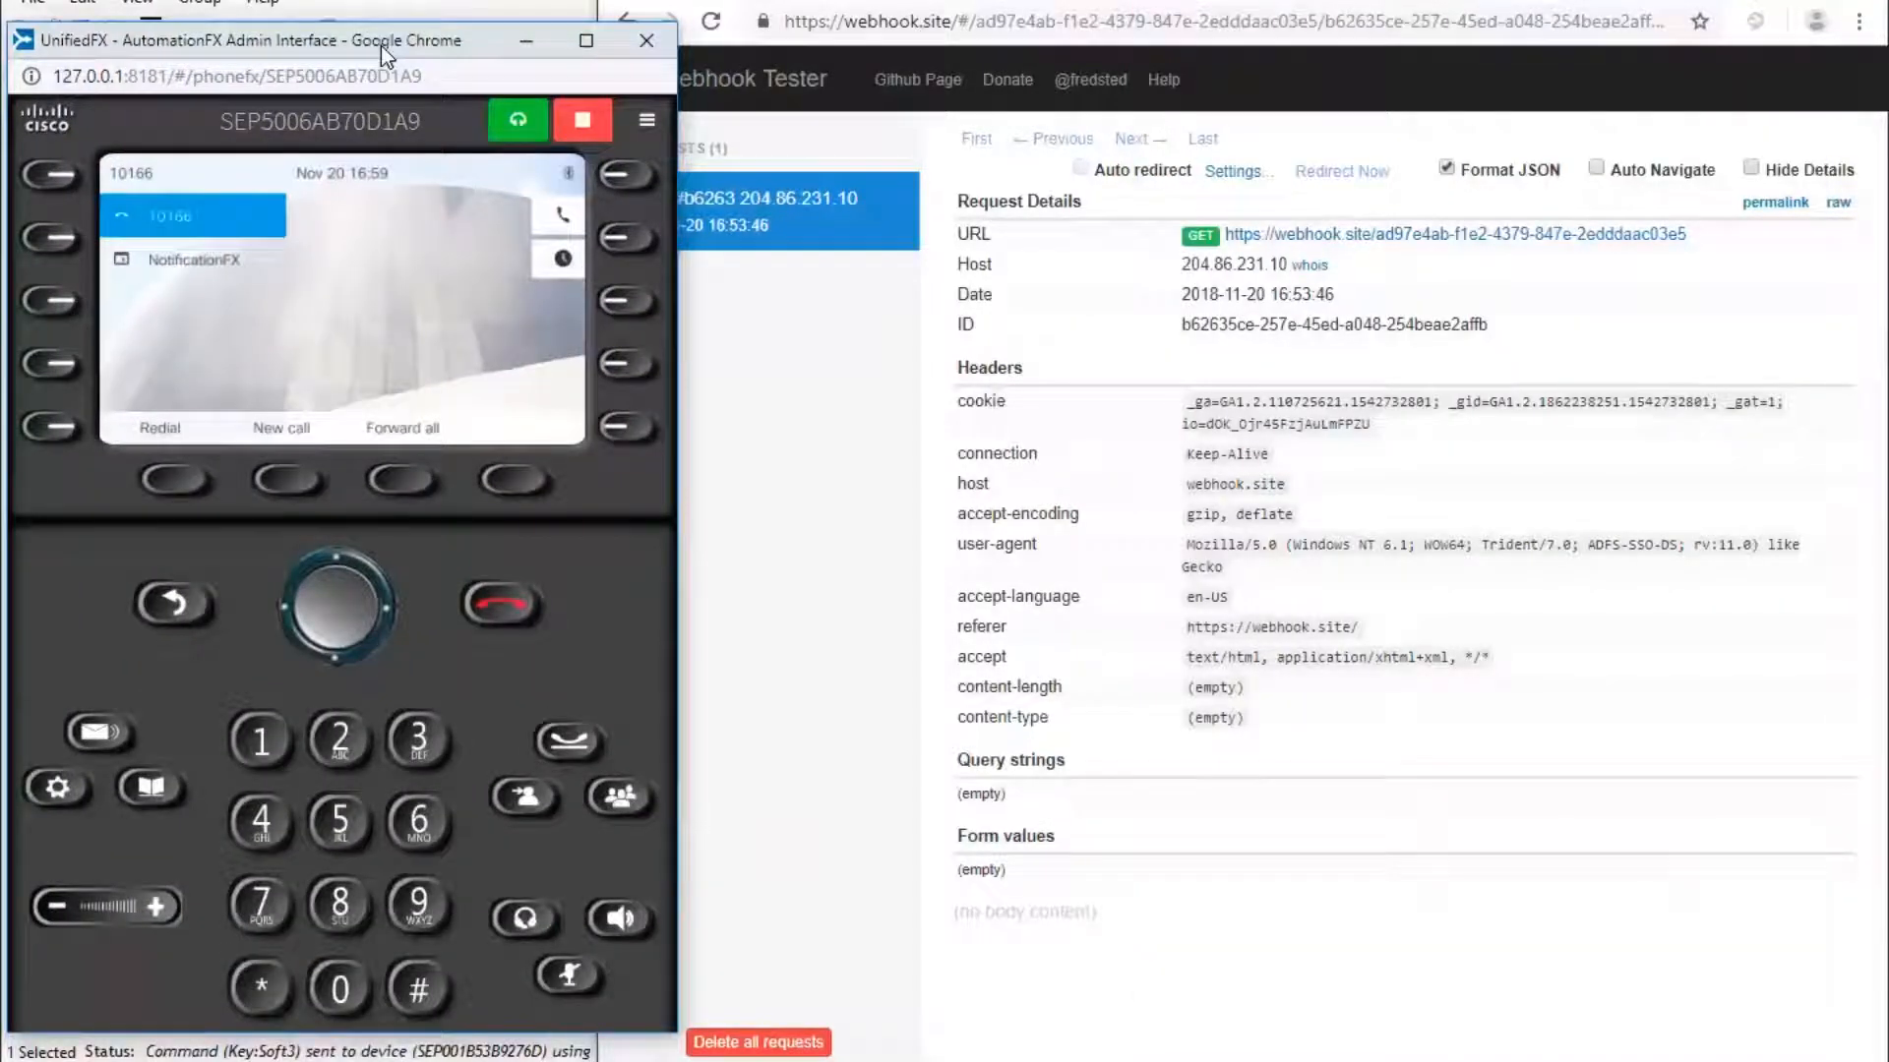
click(52, 239)
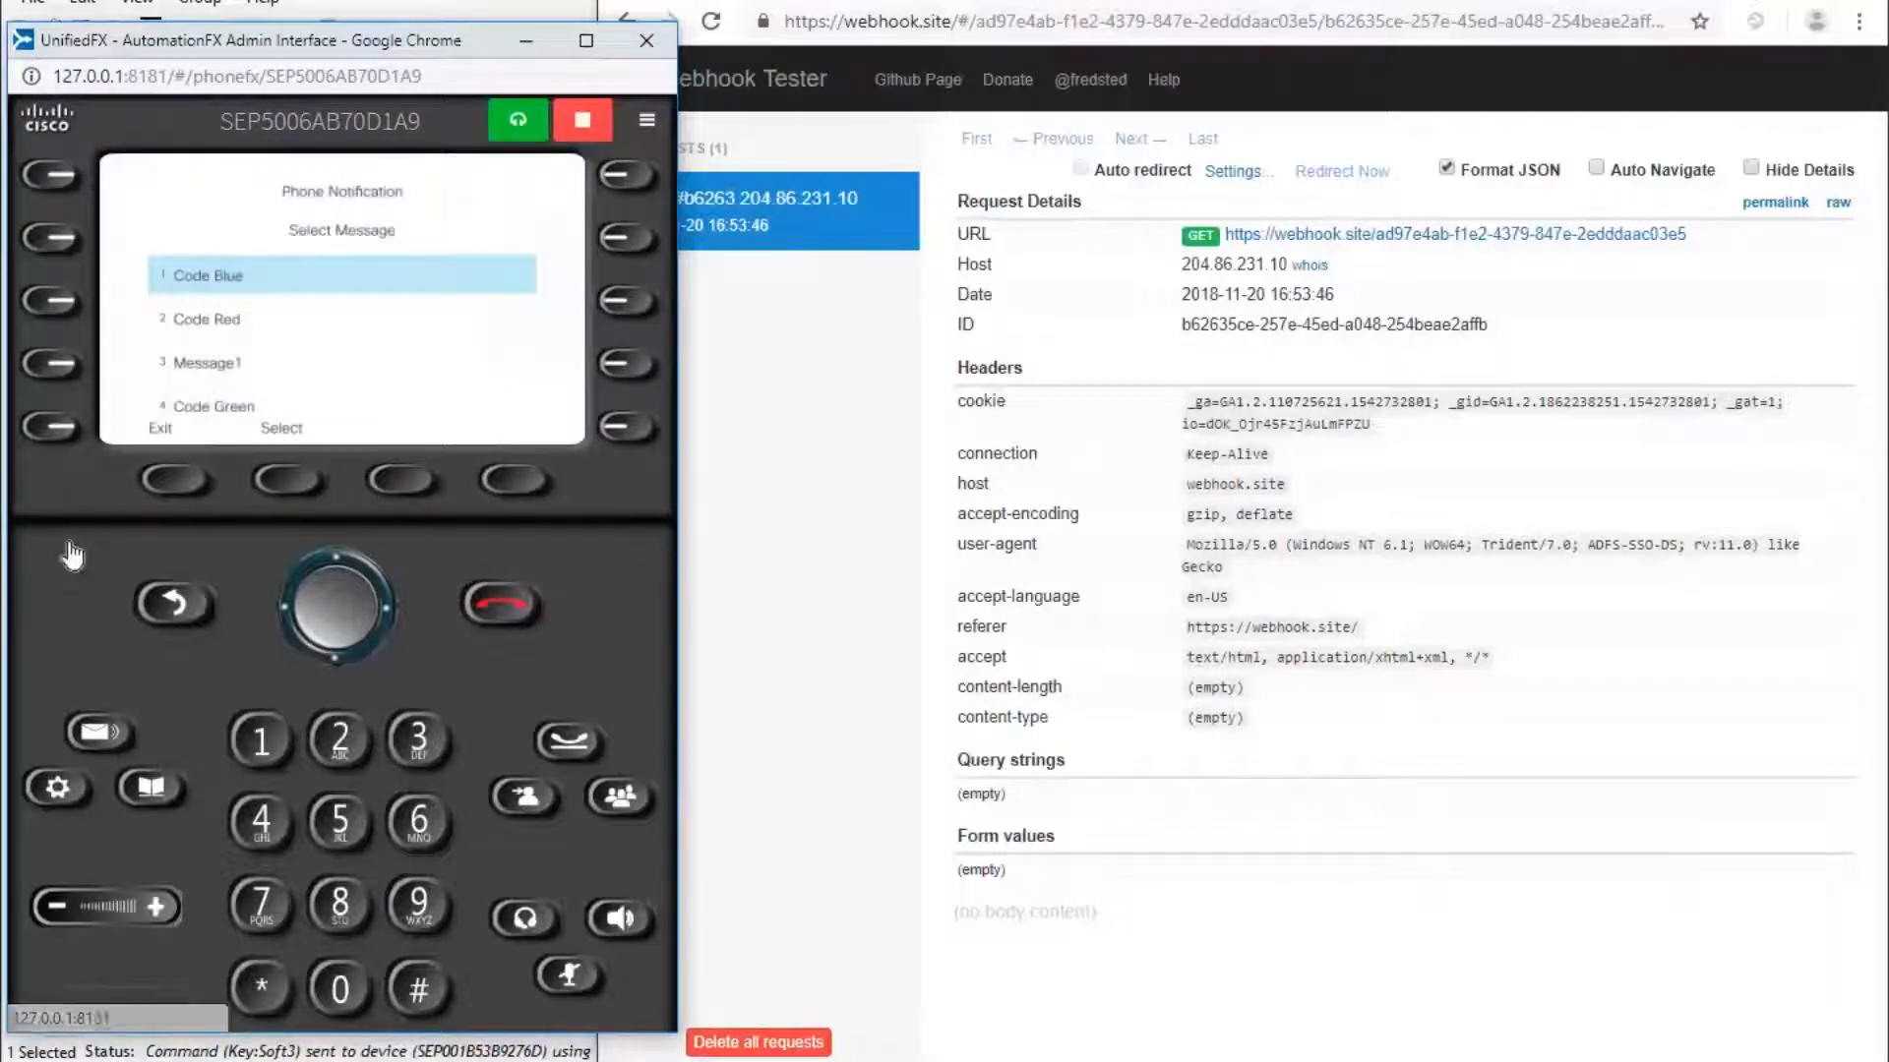
click(339, 745)
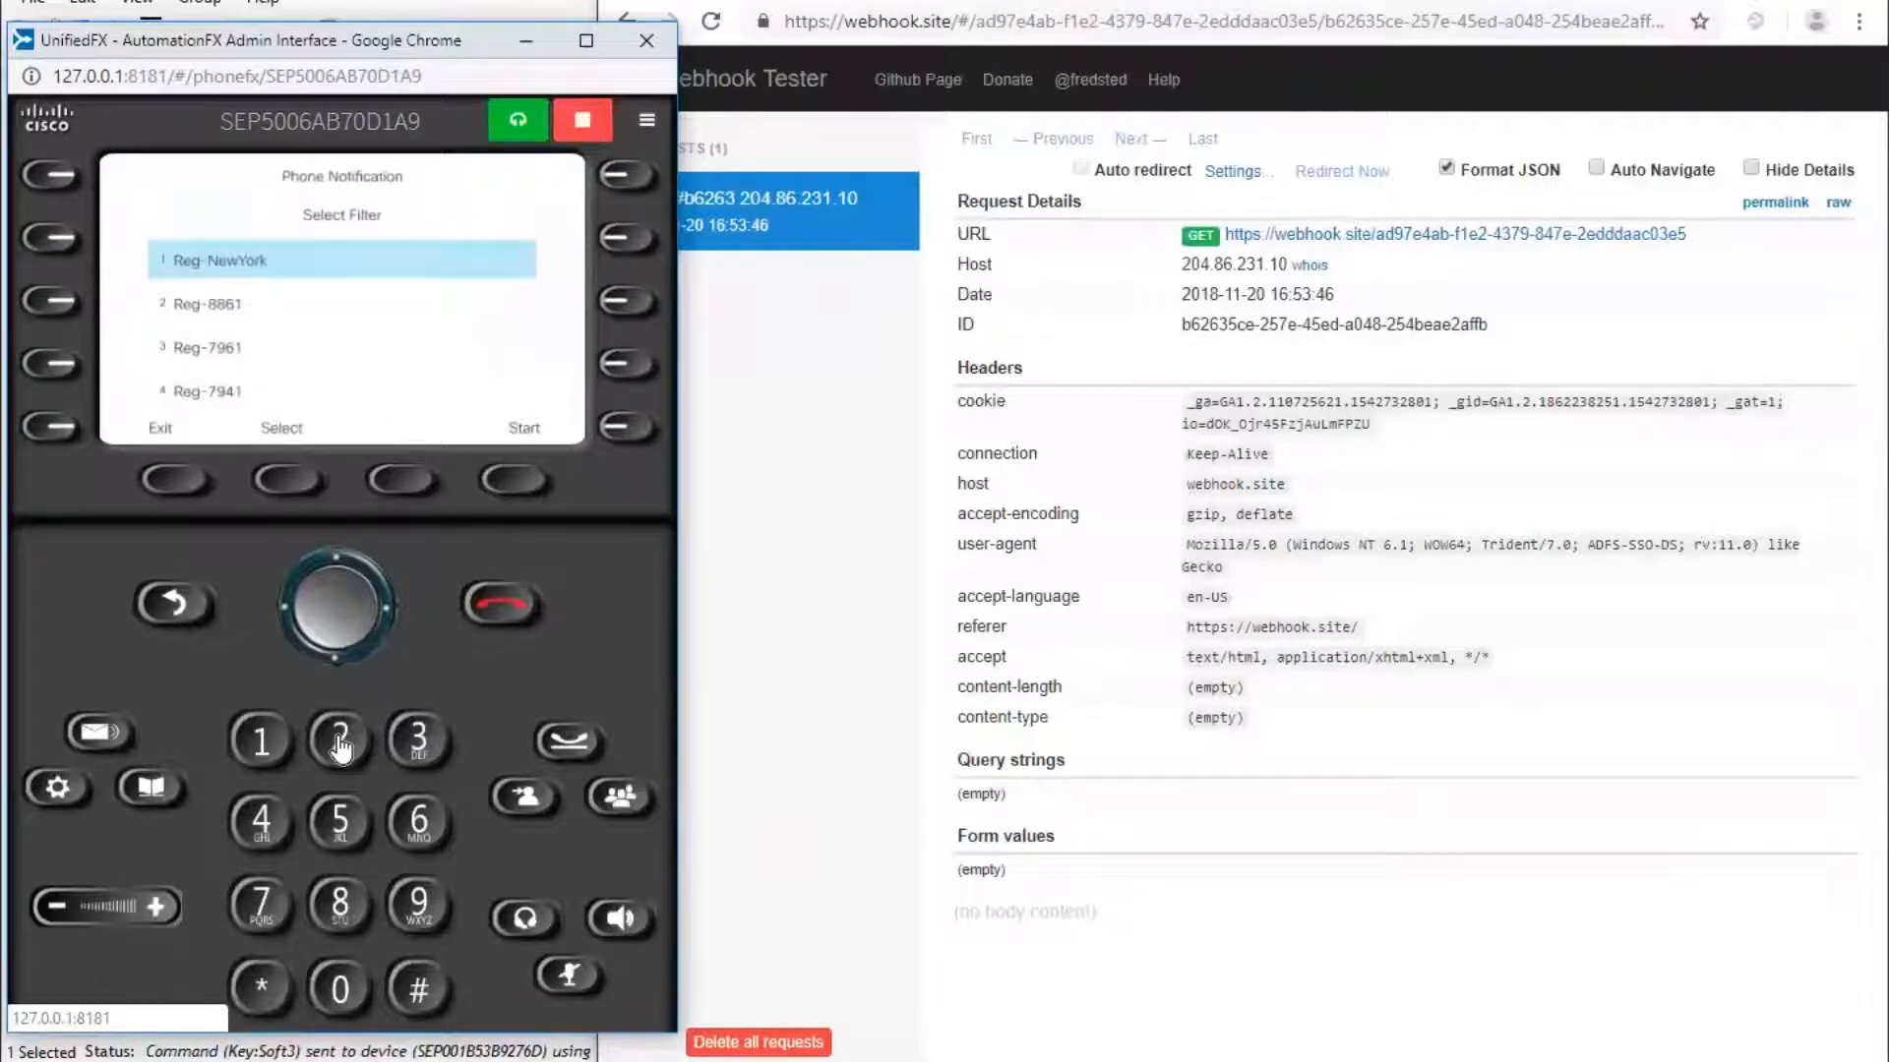
click(338, 751)
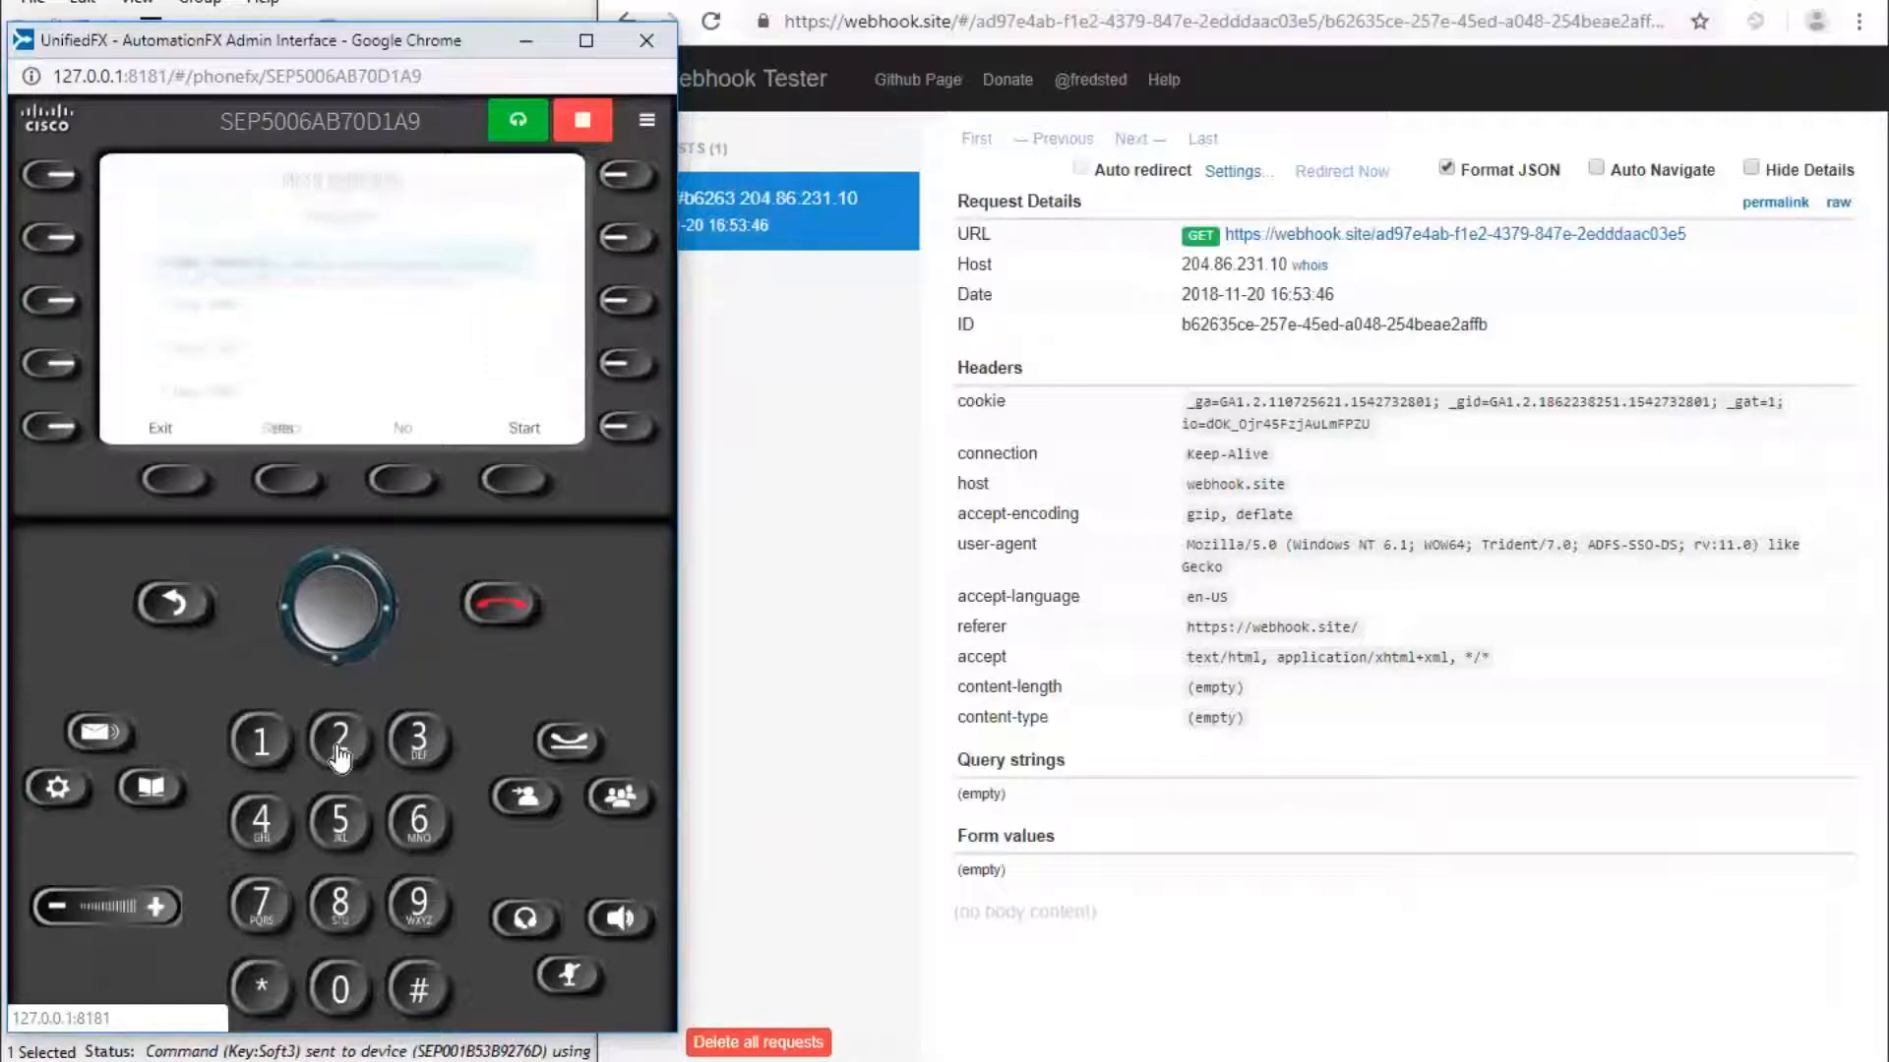
click(285, 482)
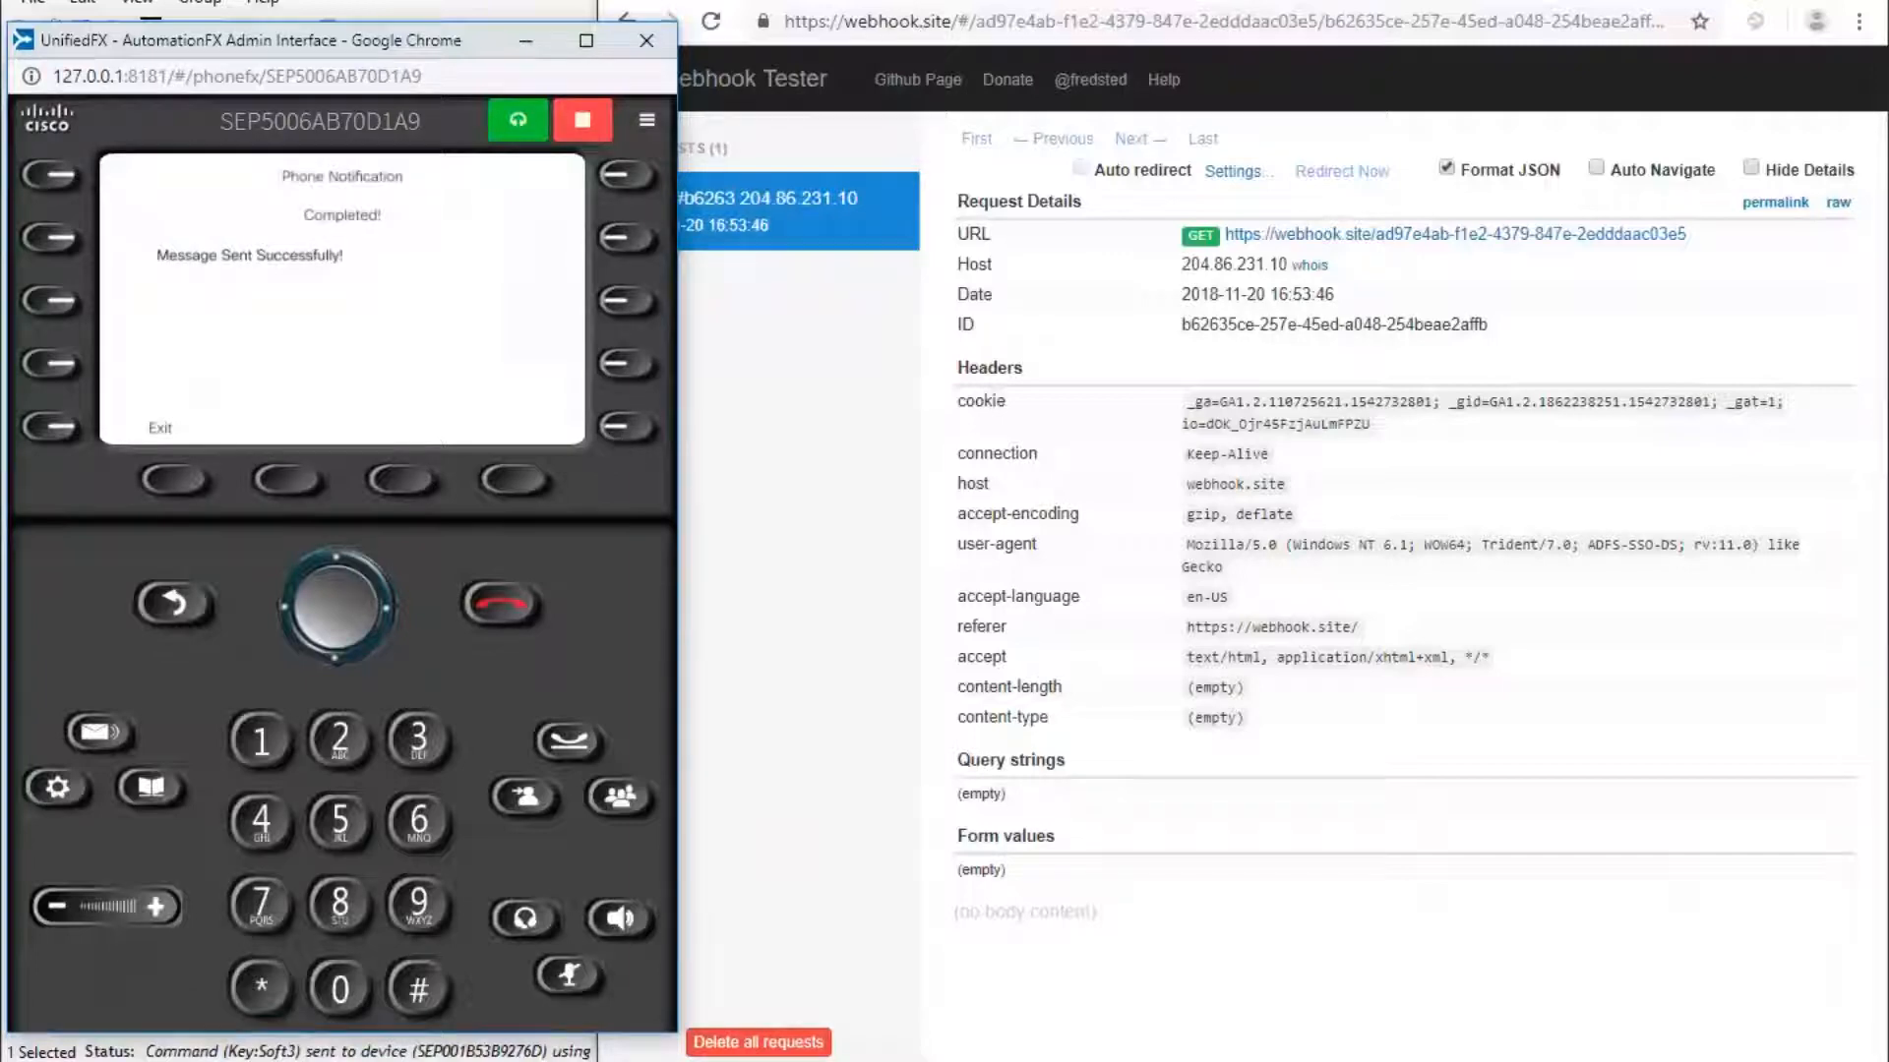
Check the phone grid for the fire alarm, then bring Webhook Tester back up.
click(324, 6)
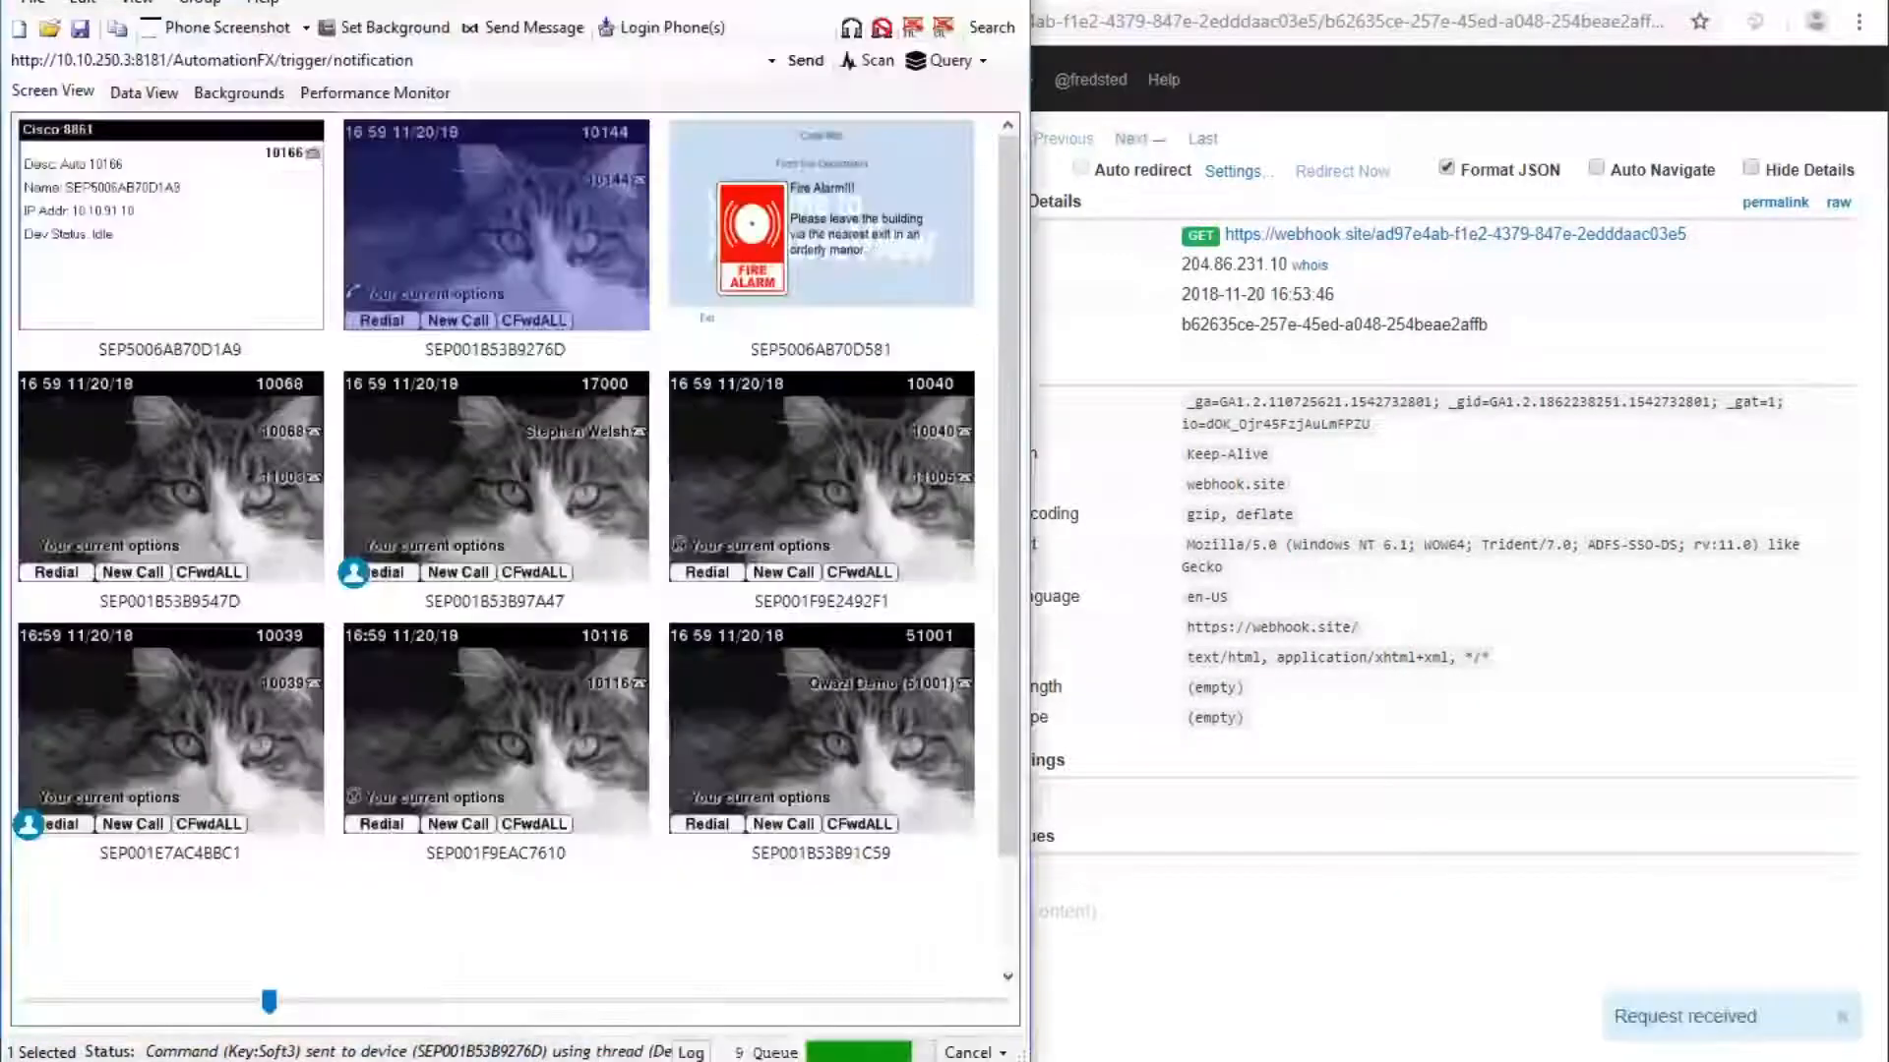
click(832, 230)
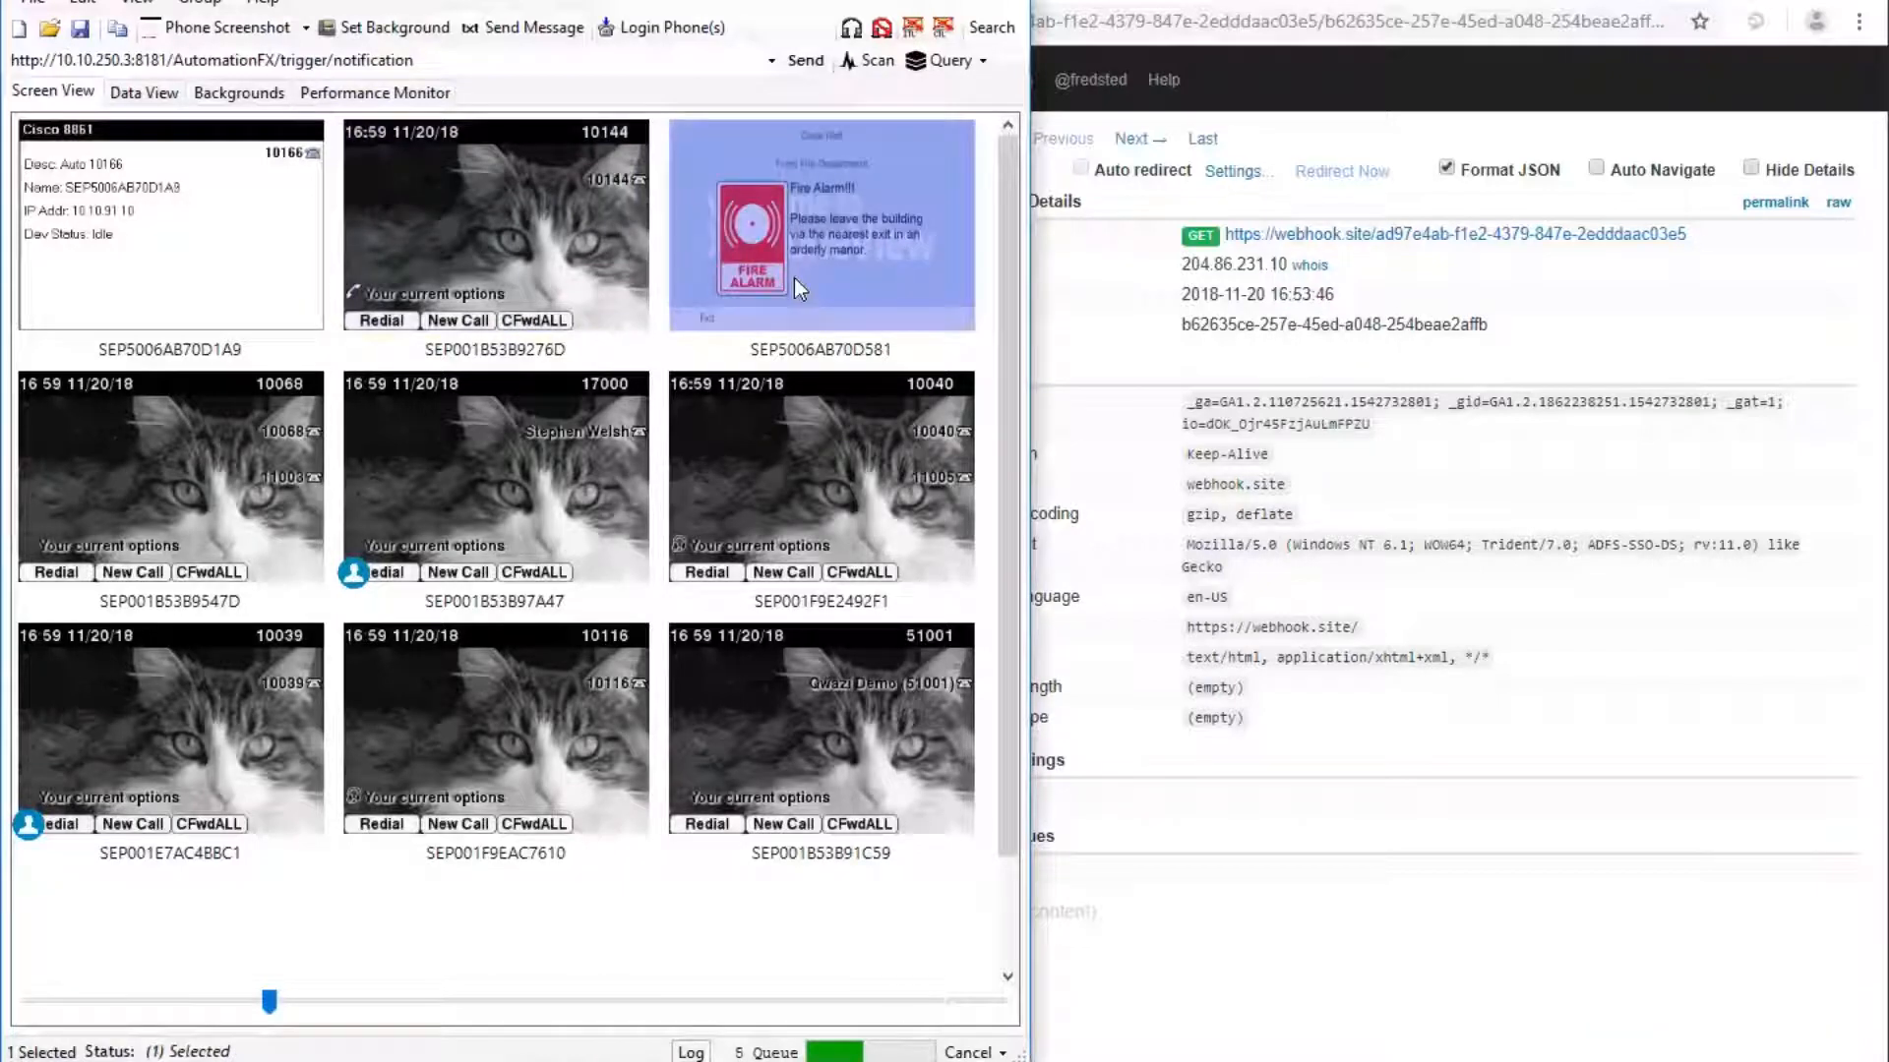
click(695, 363)
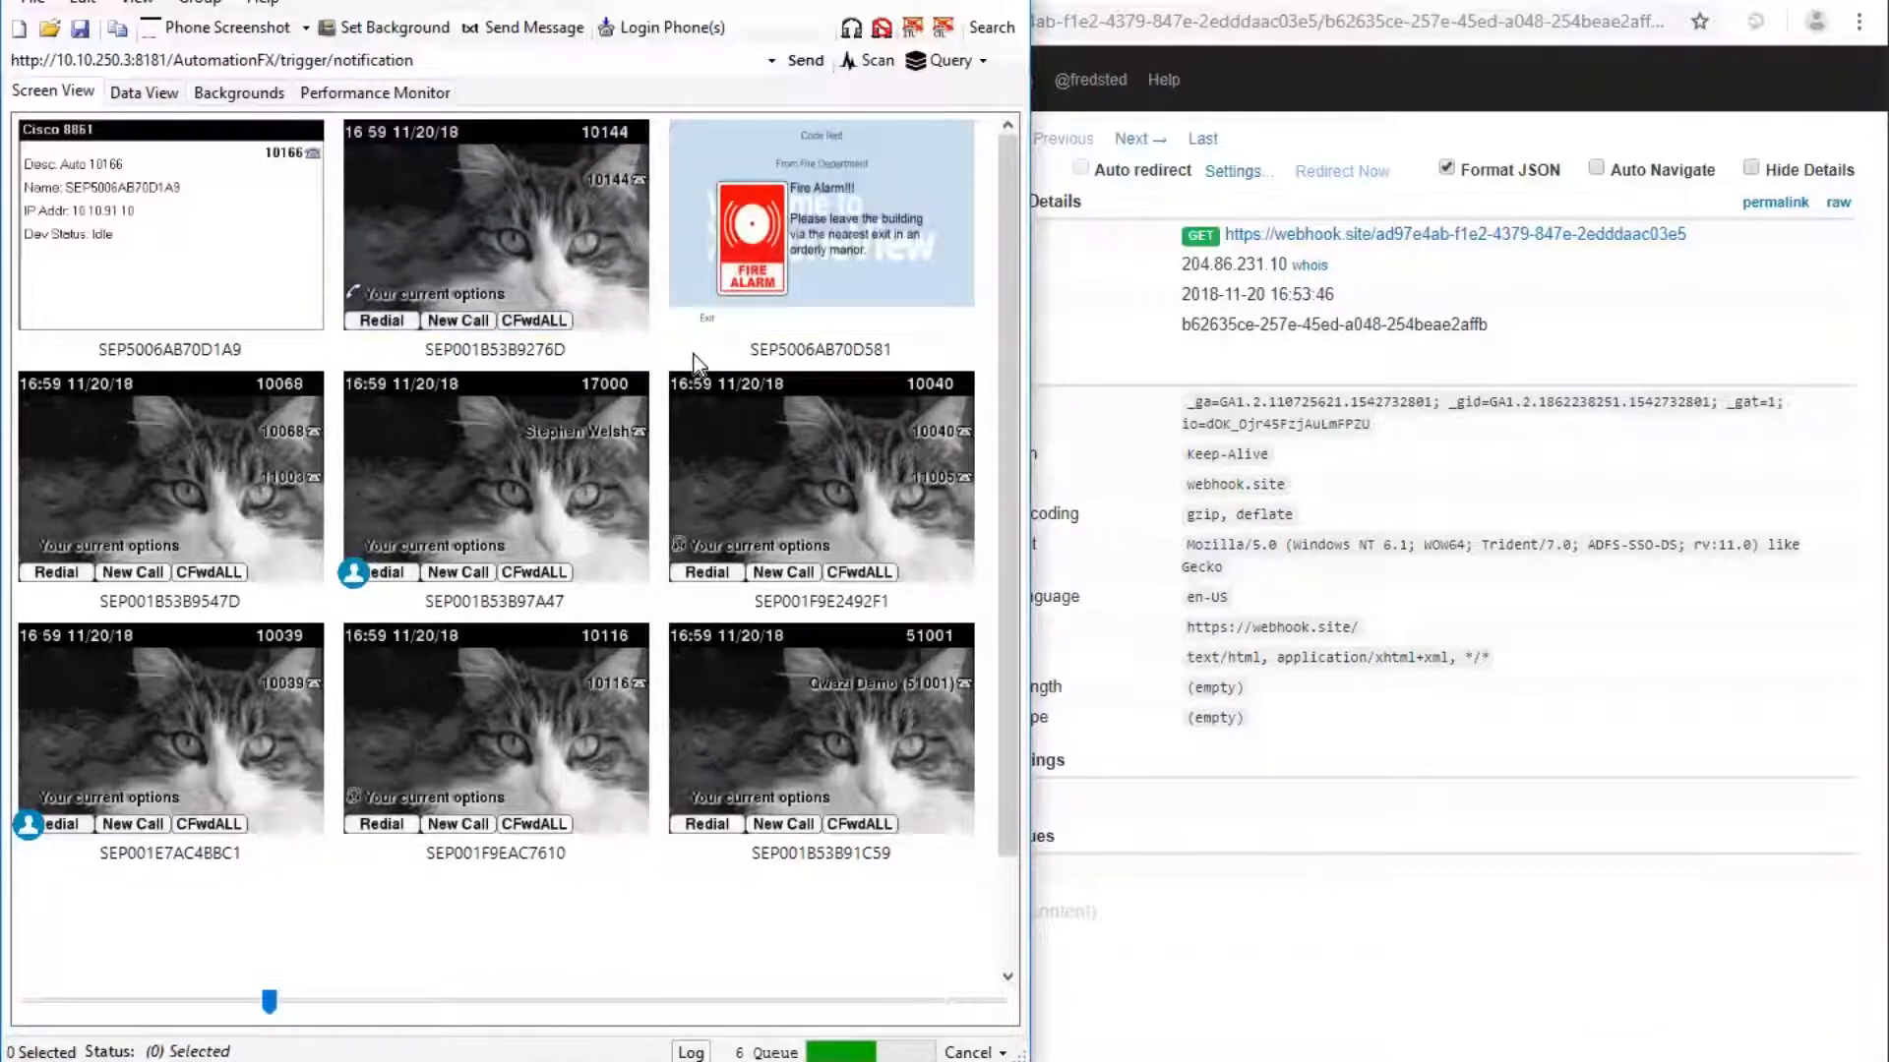
click(1555, 24)
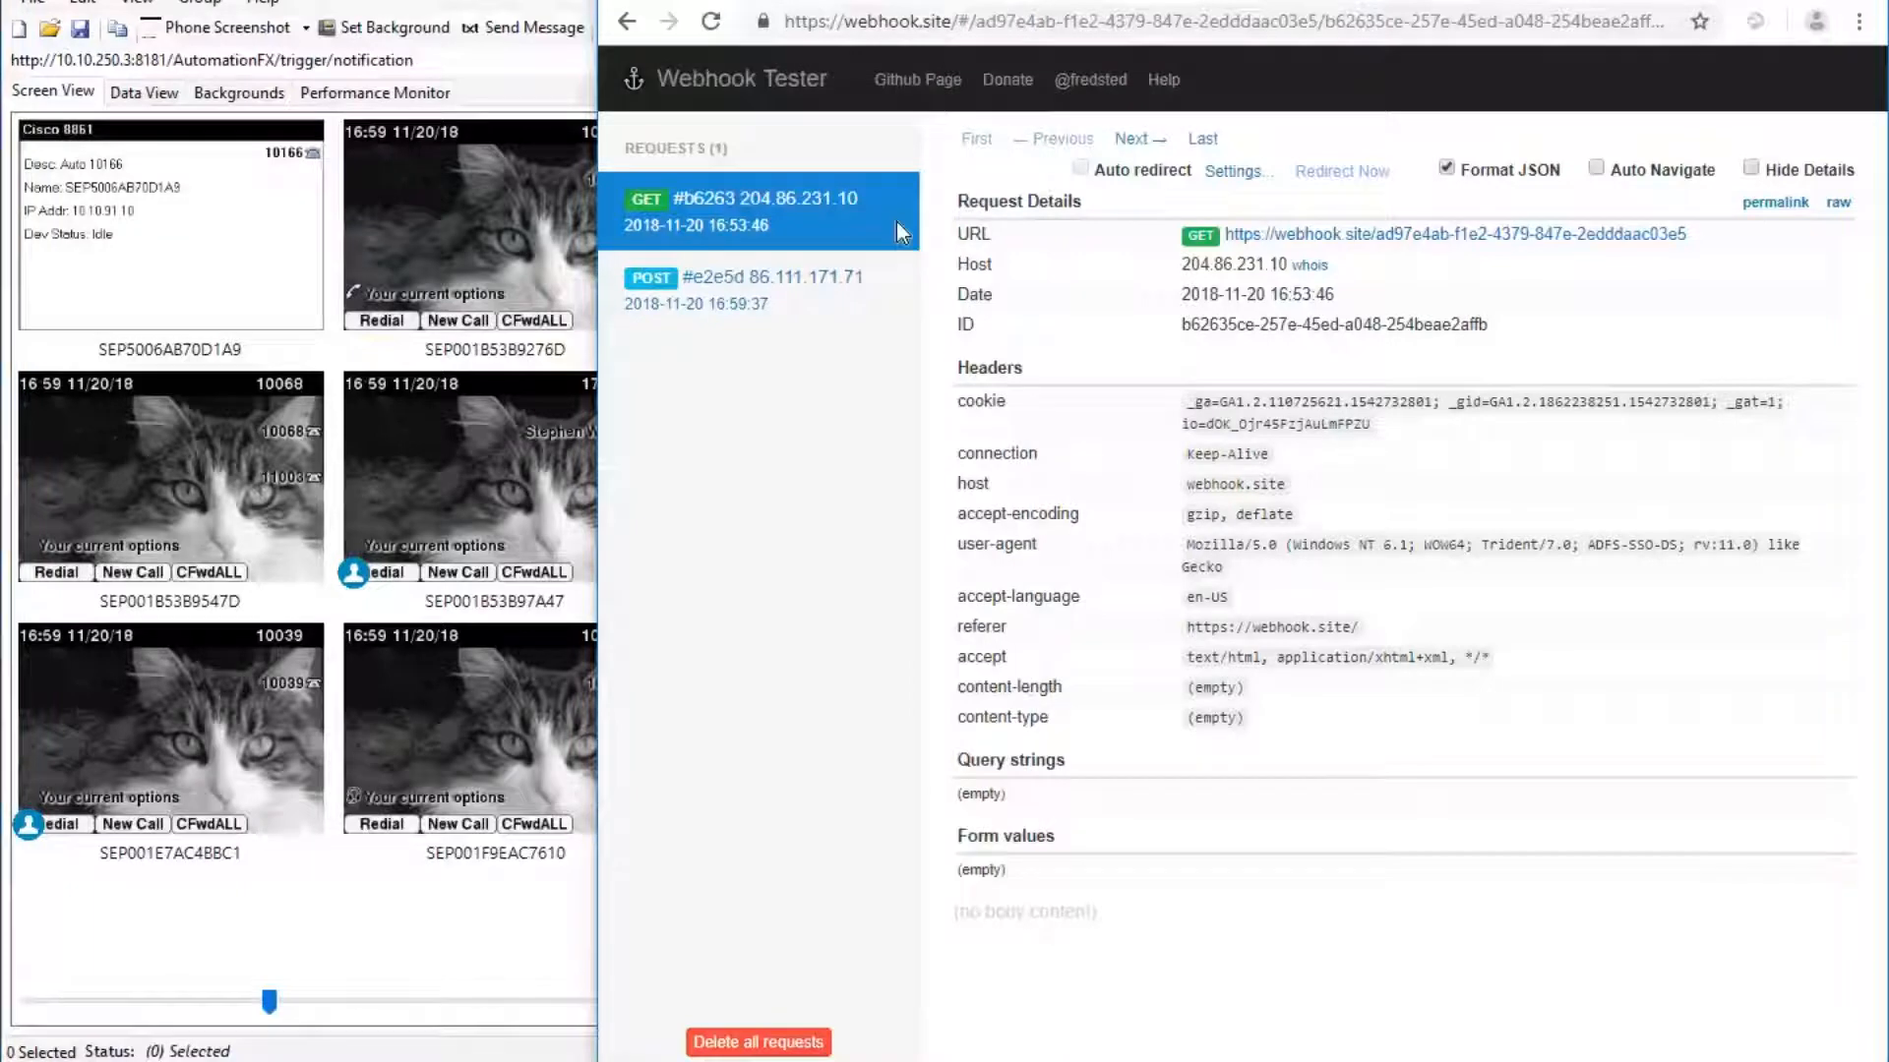
Open the new POST request and highlight the PlayUri address in its JSON payload.
click(723, 310)
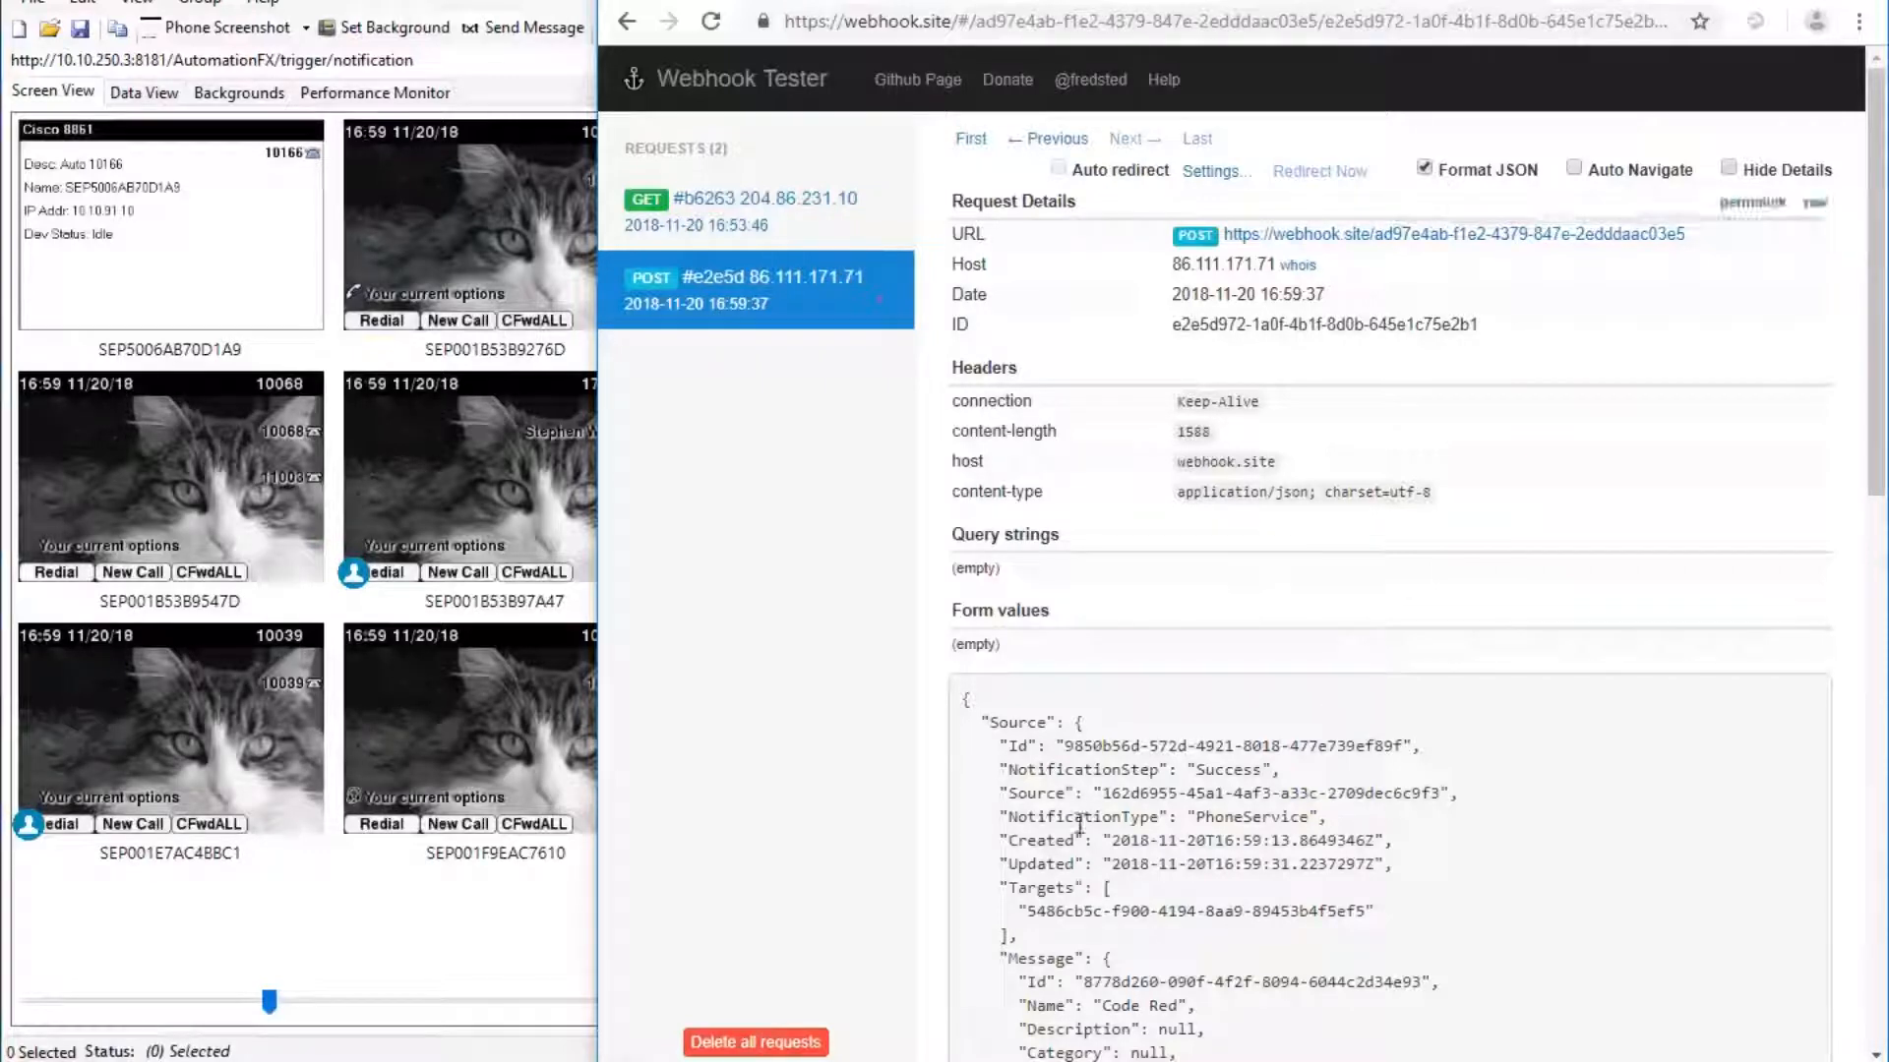
drag(1875, 363, 1881, 649)
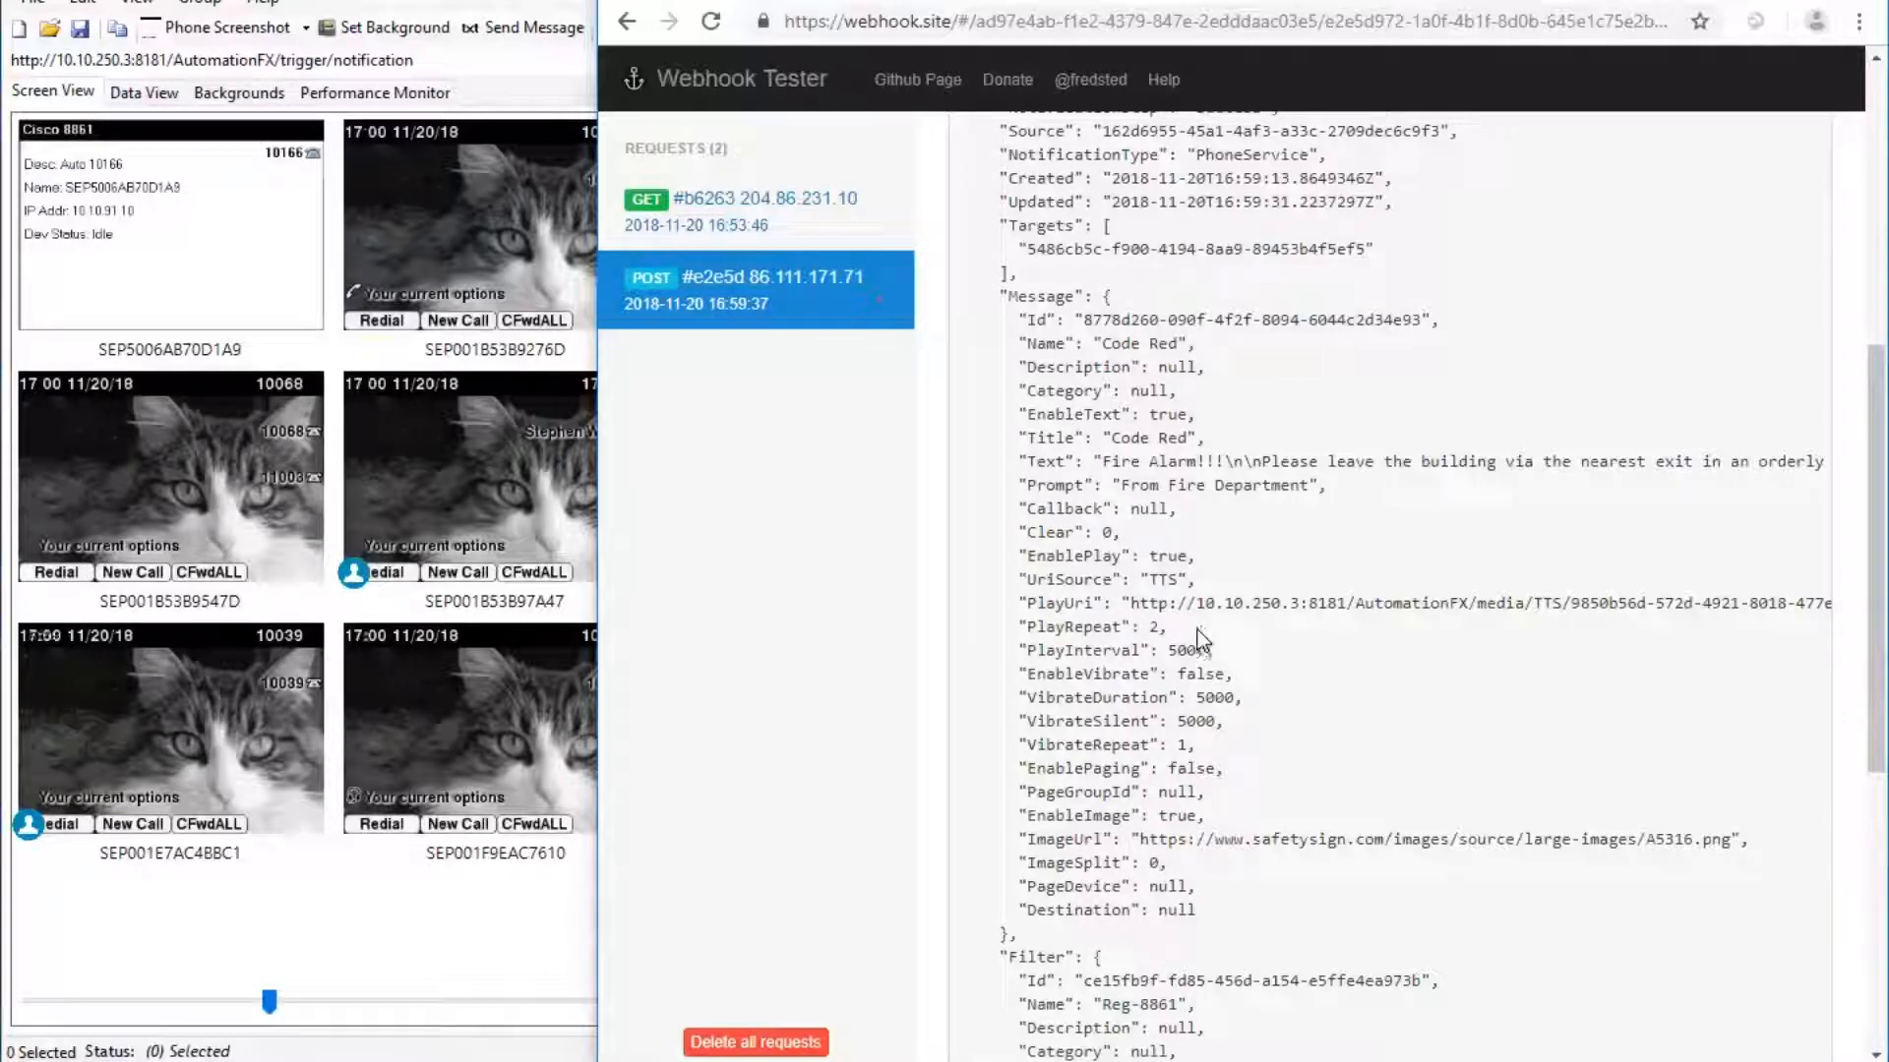
drag(1131, 603, 1722, 603)
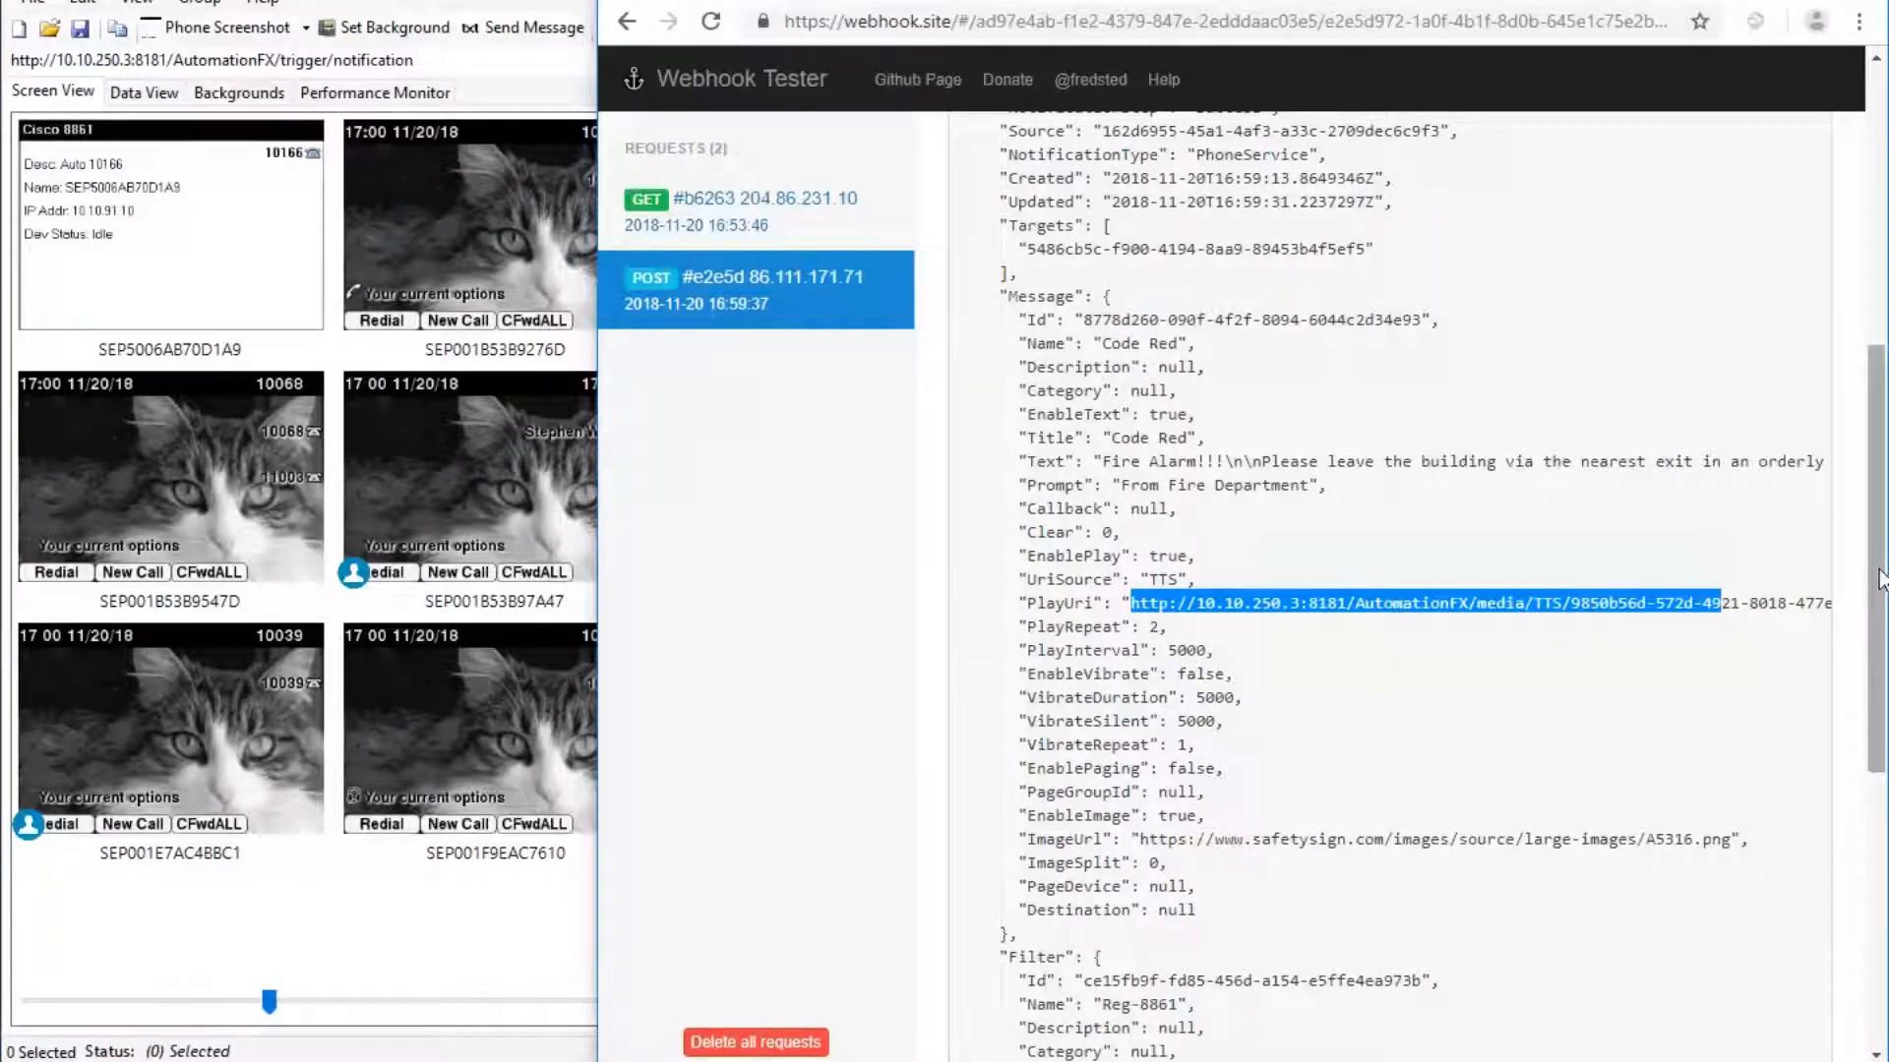
drag(1879, 581, 1879, 817)
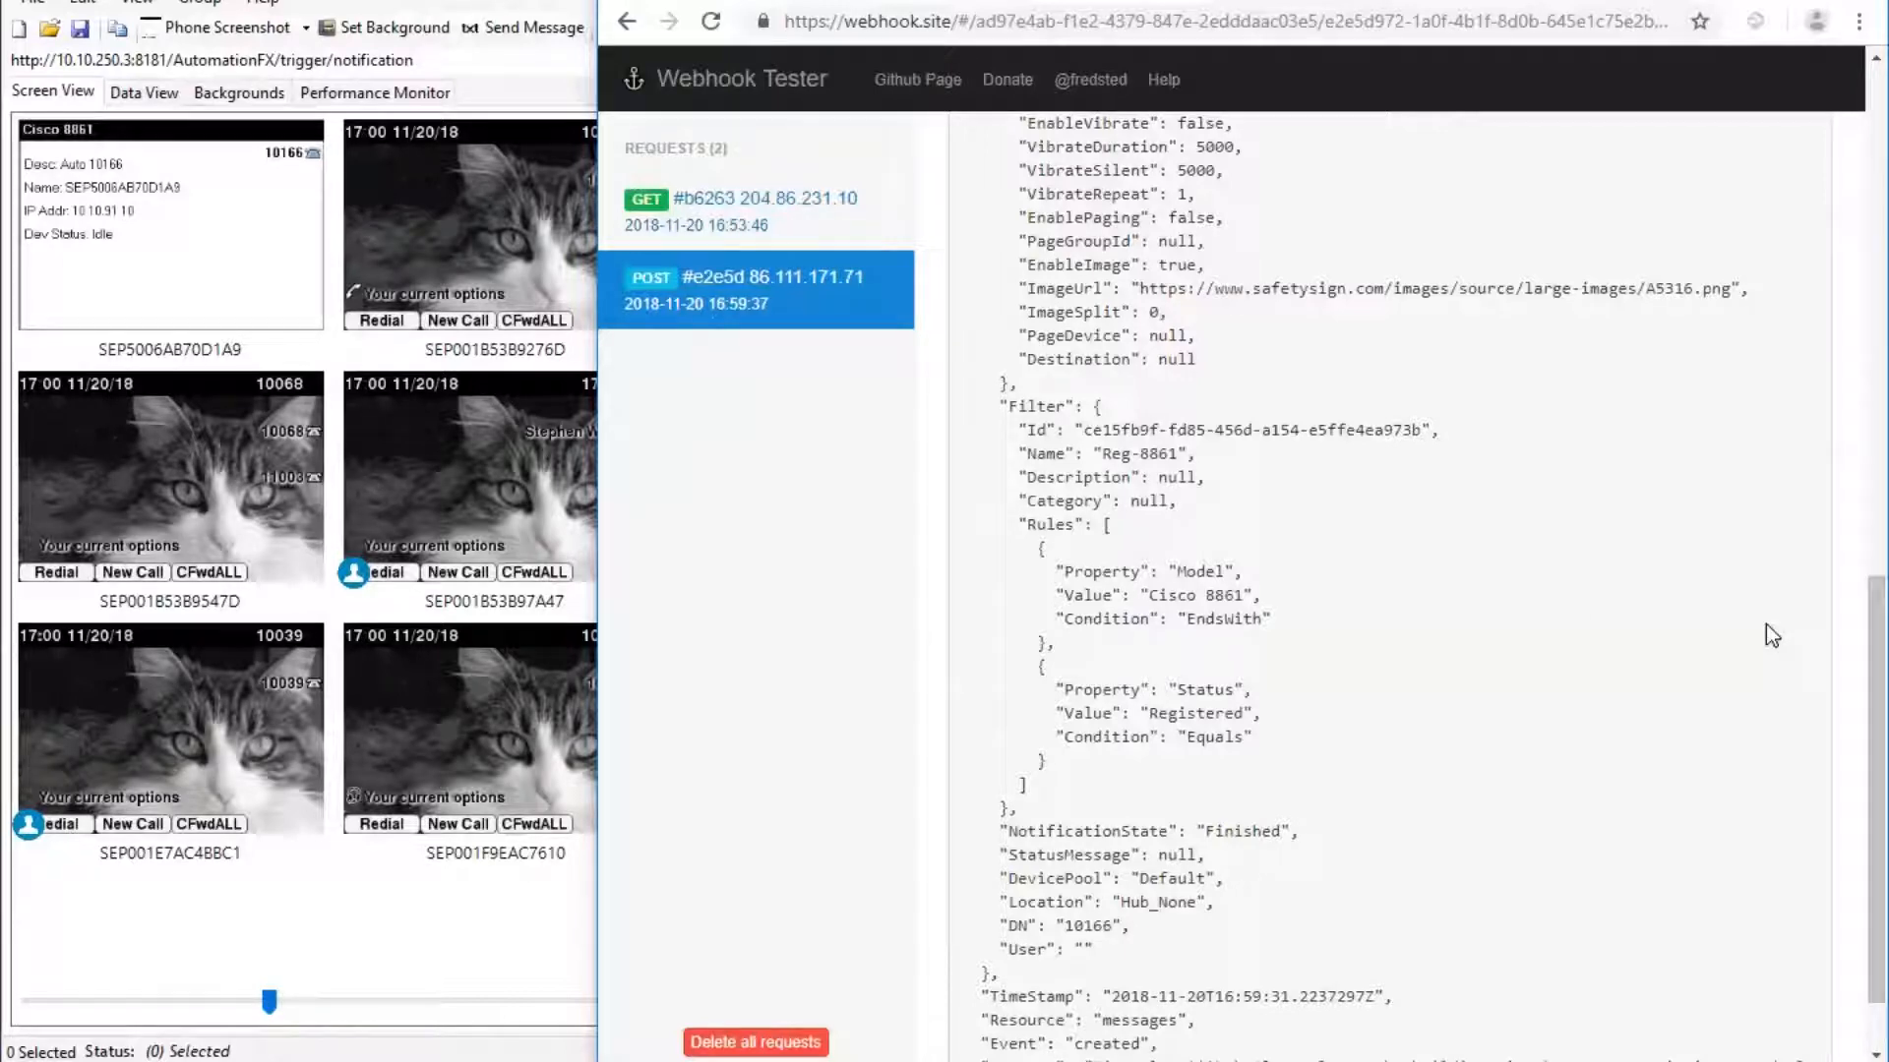
scroll(1877, 689, down, 2)
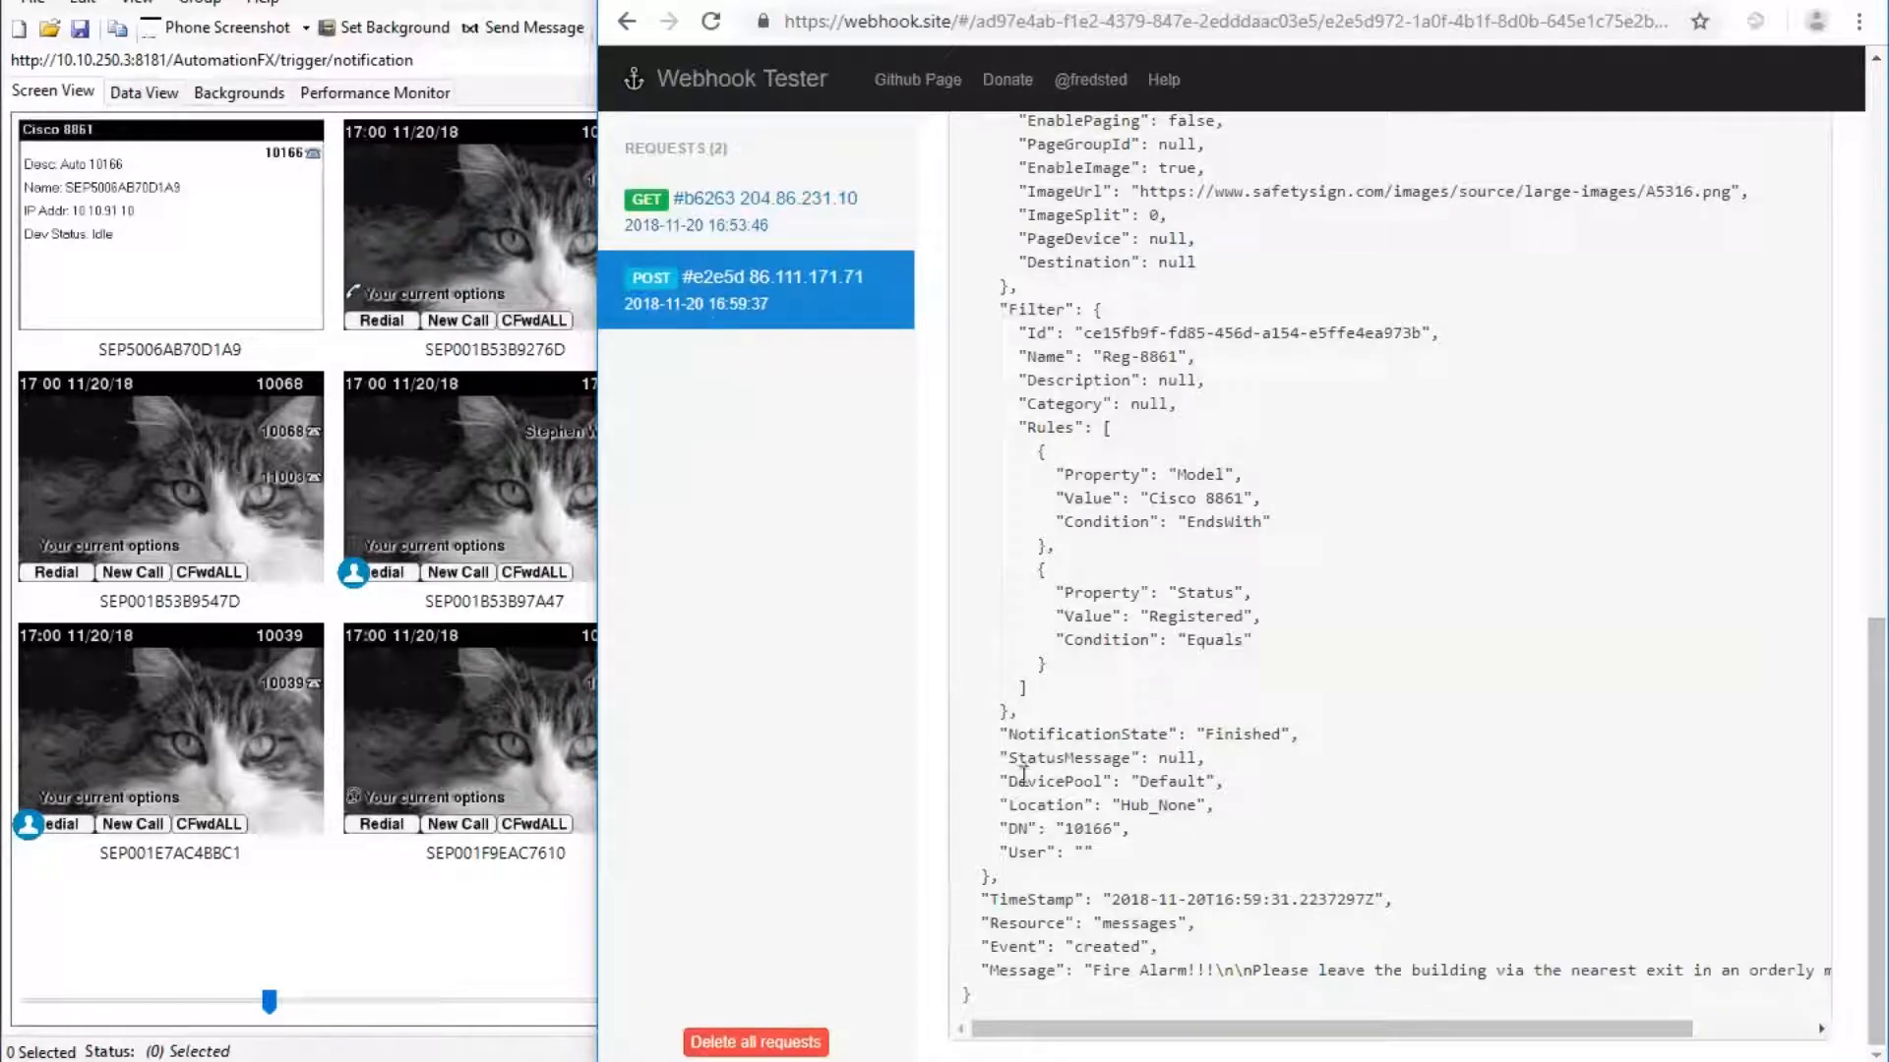
Highlight the payload's DevicePool (Default), DN 10166 and empty User values, then leave for Zapier.
drag(1008, 781, 1141, 860)
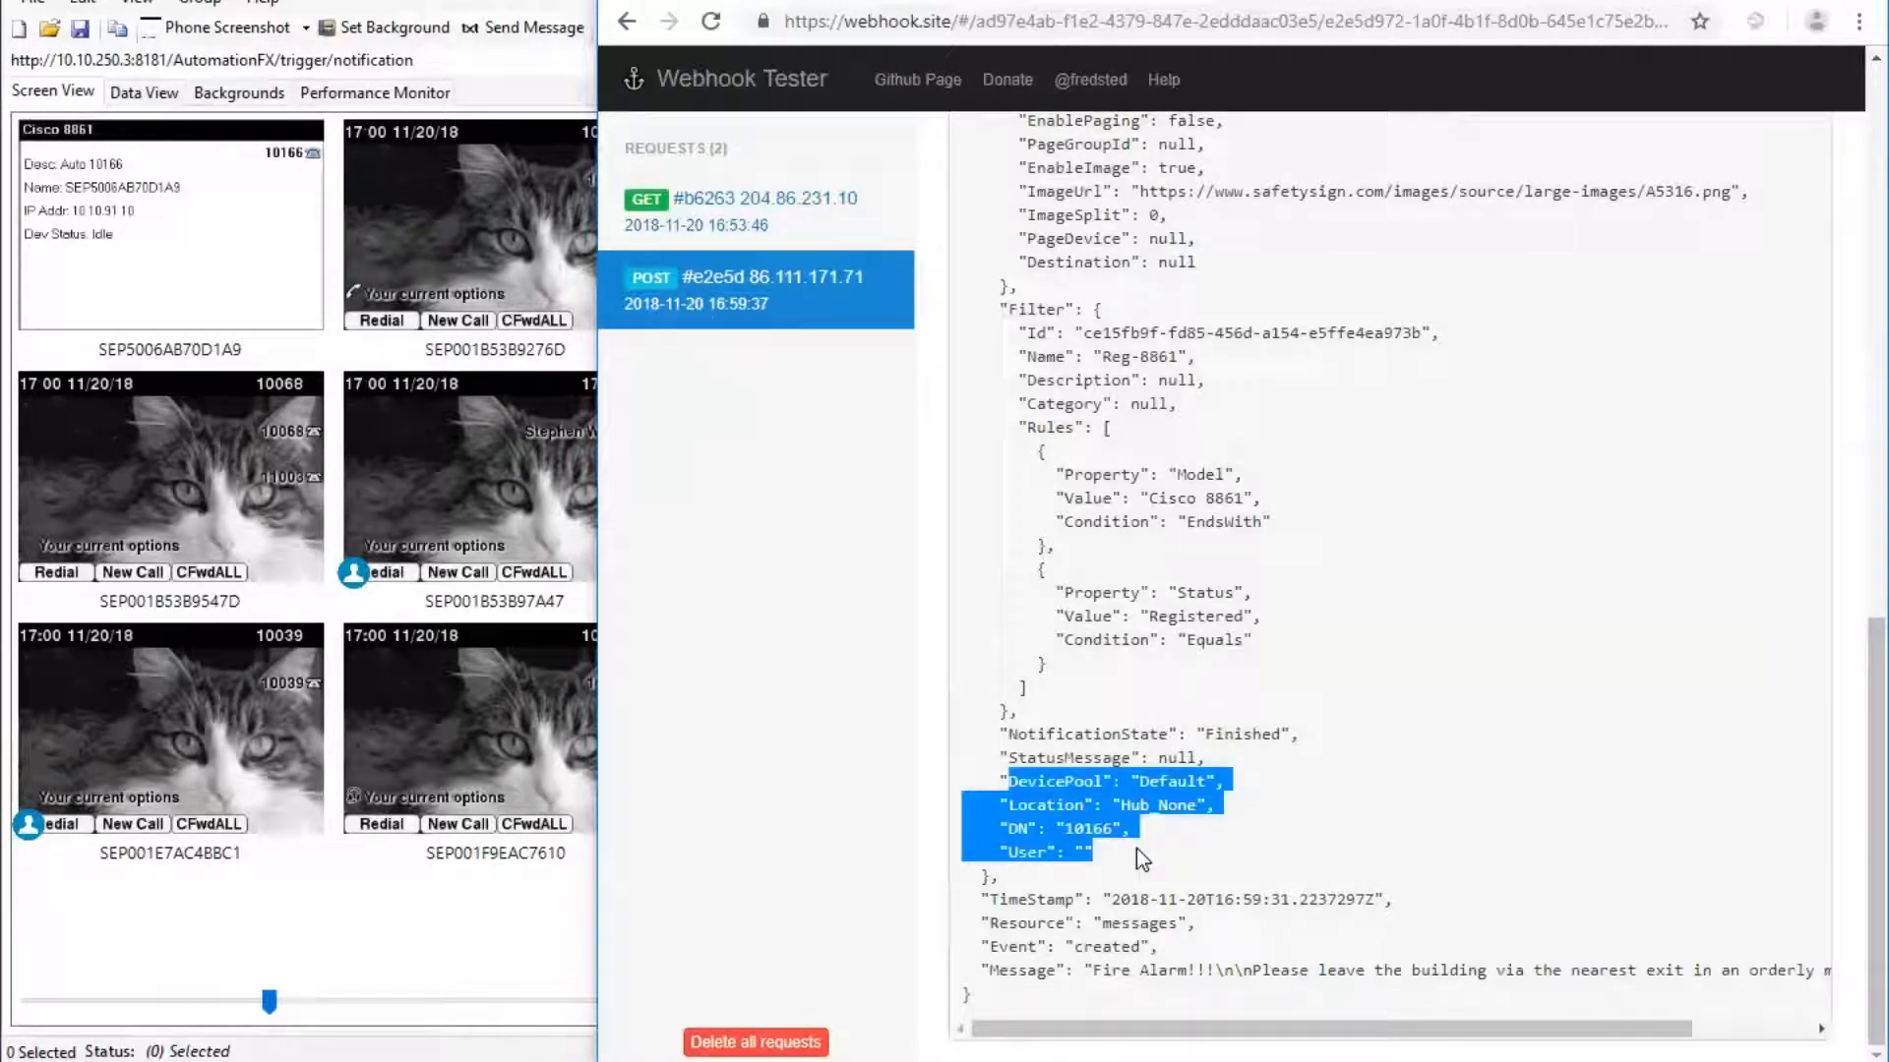
click(1136, 848)
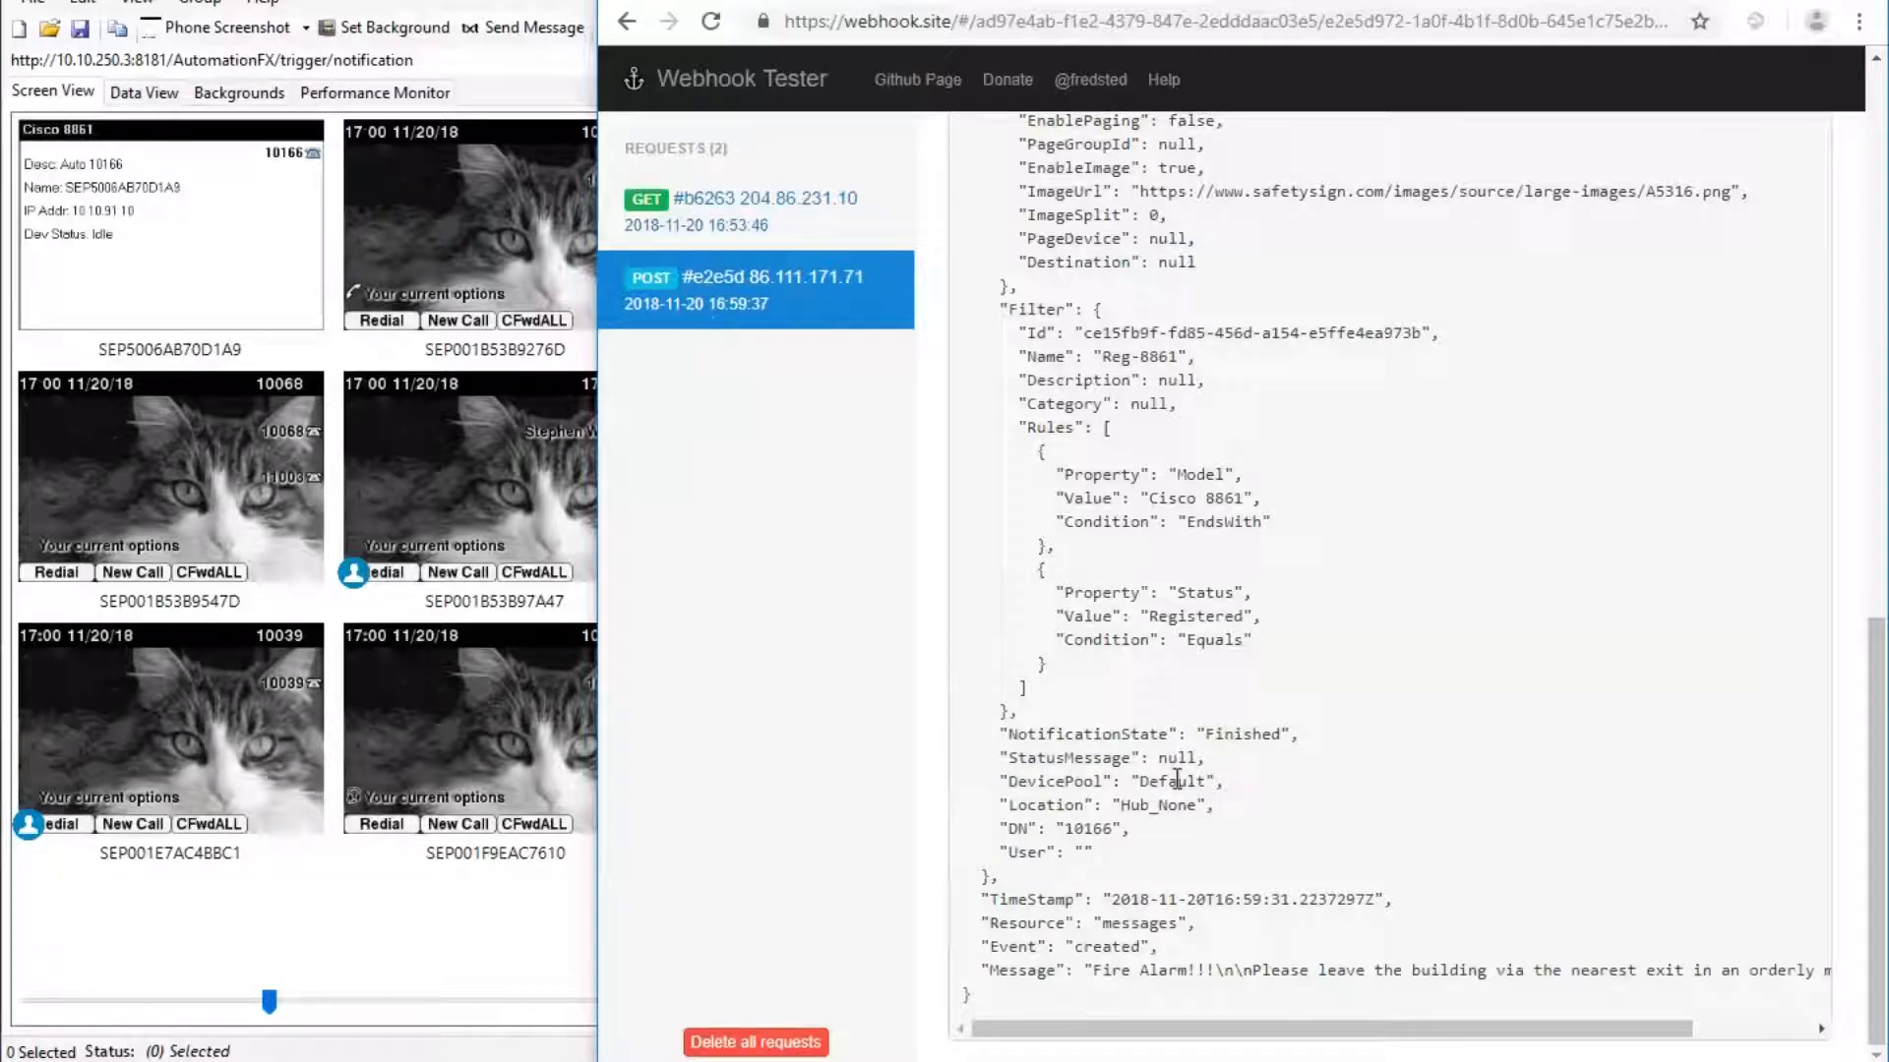
double_click(1178, 780)
click(1084, 840)
double_click(1090, 832)
drag(1019, 852, 1076, 852)
click(1279, 0)
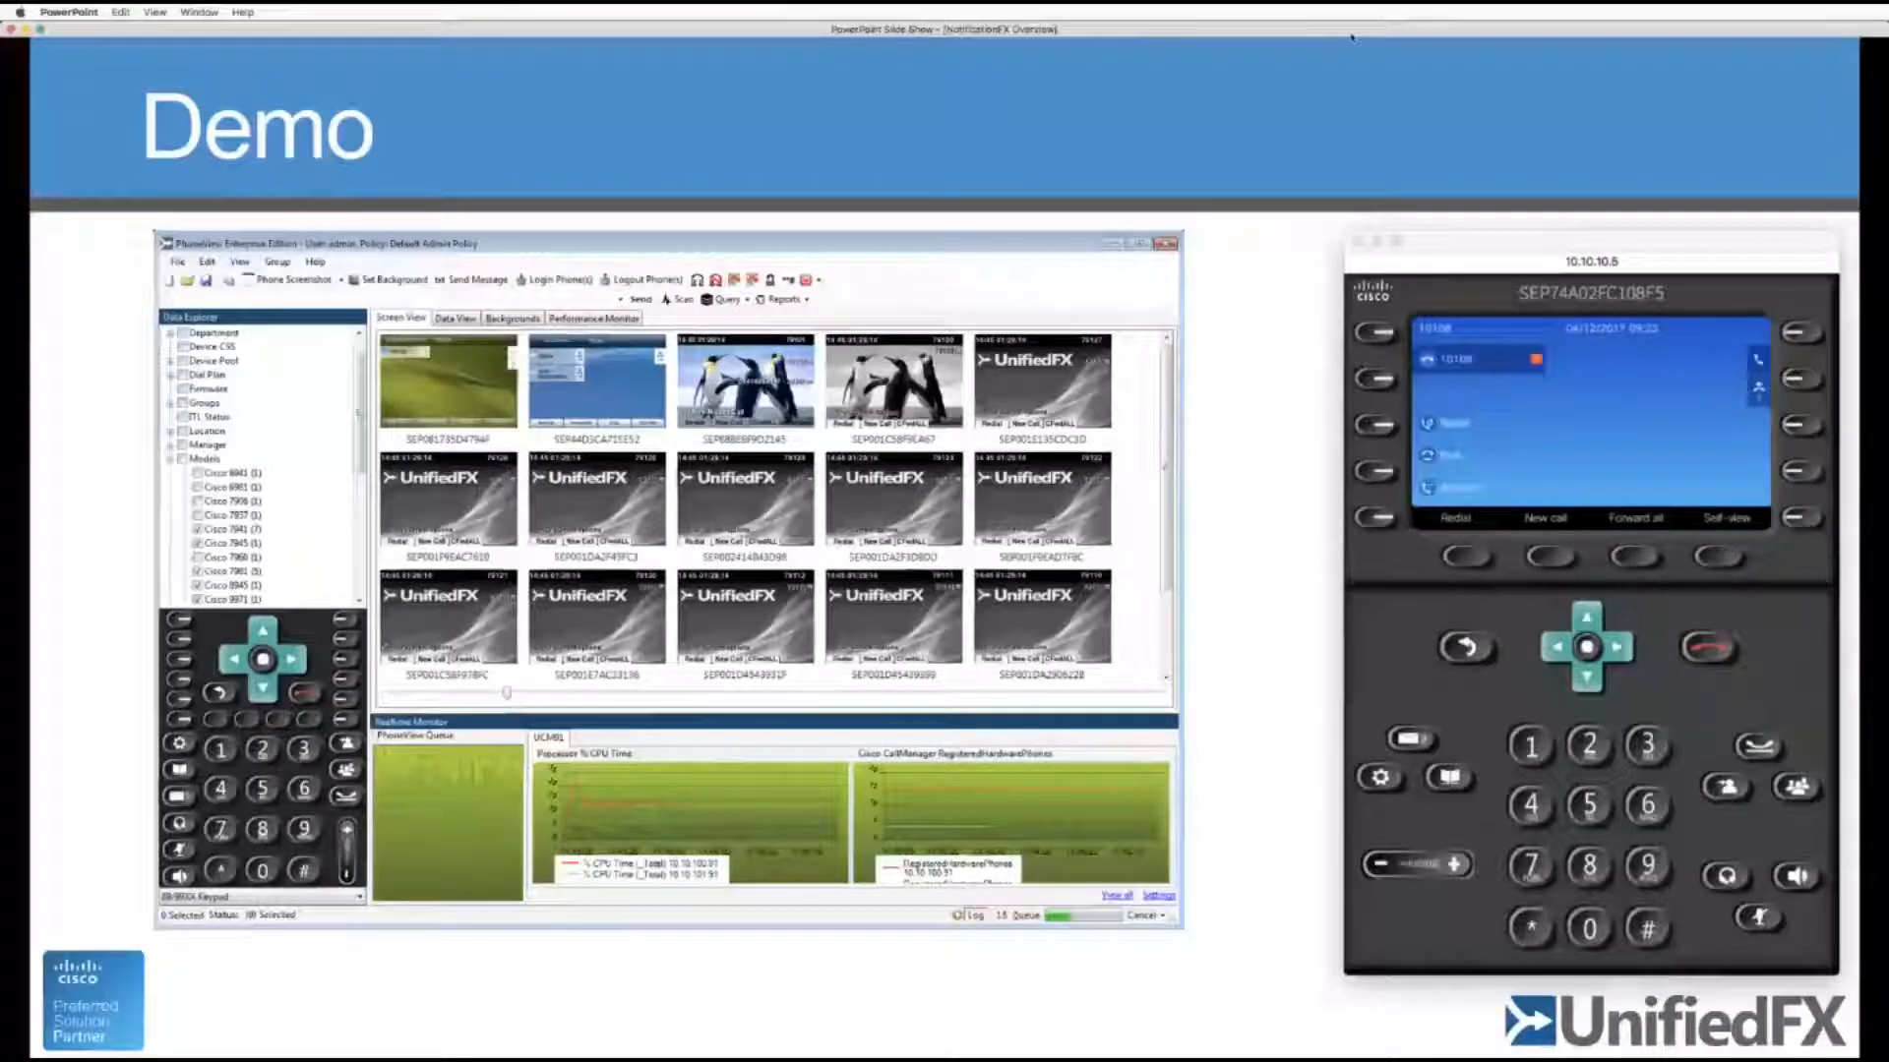
Advance the slideshow to the 'Zapier Demo' slide on WebEx Teams to IP Phones.
key(Right)
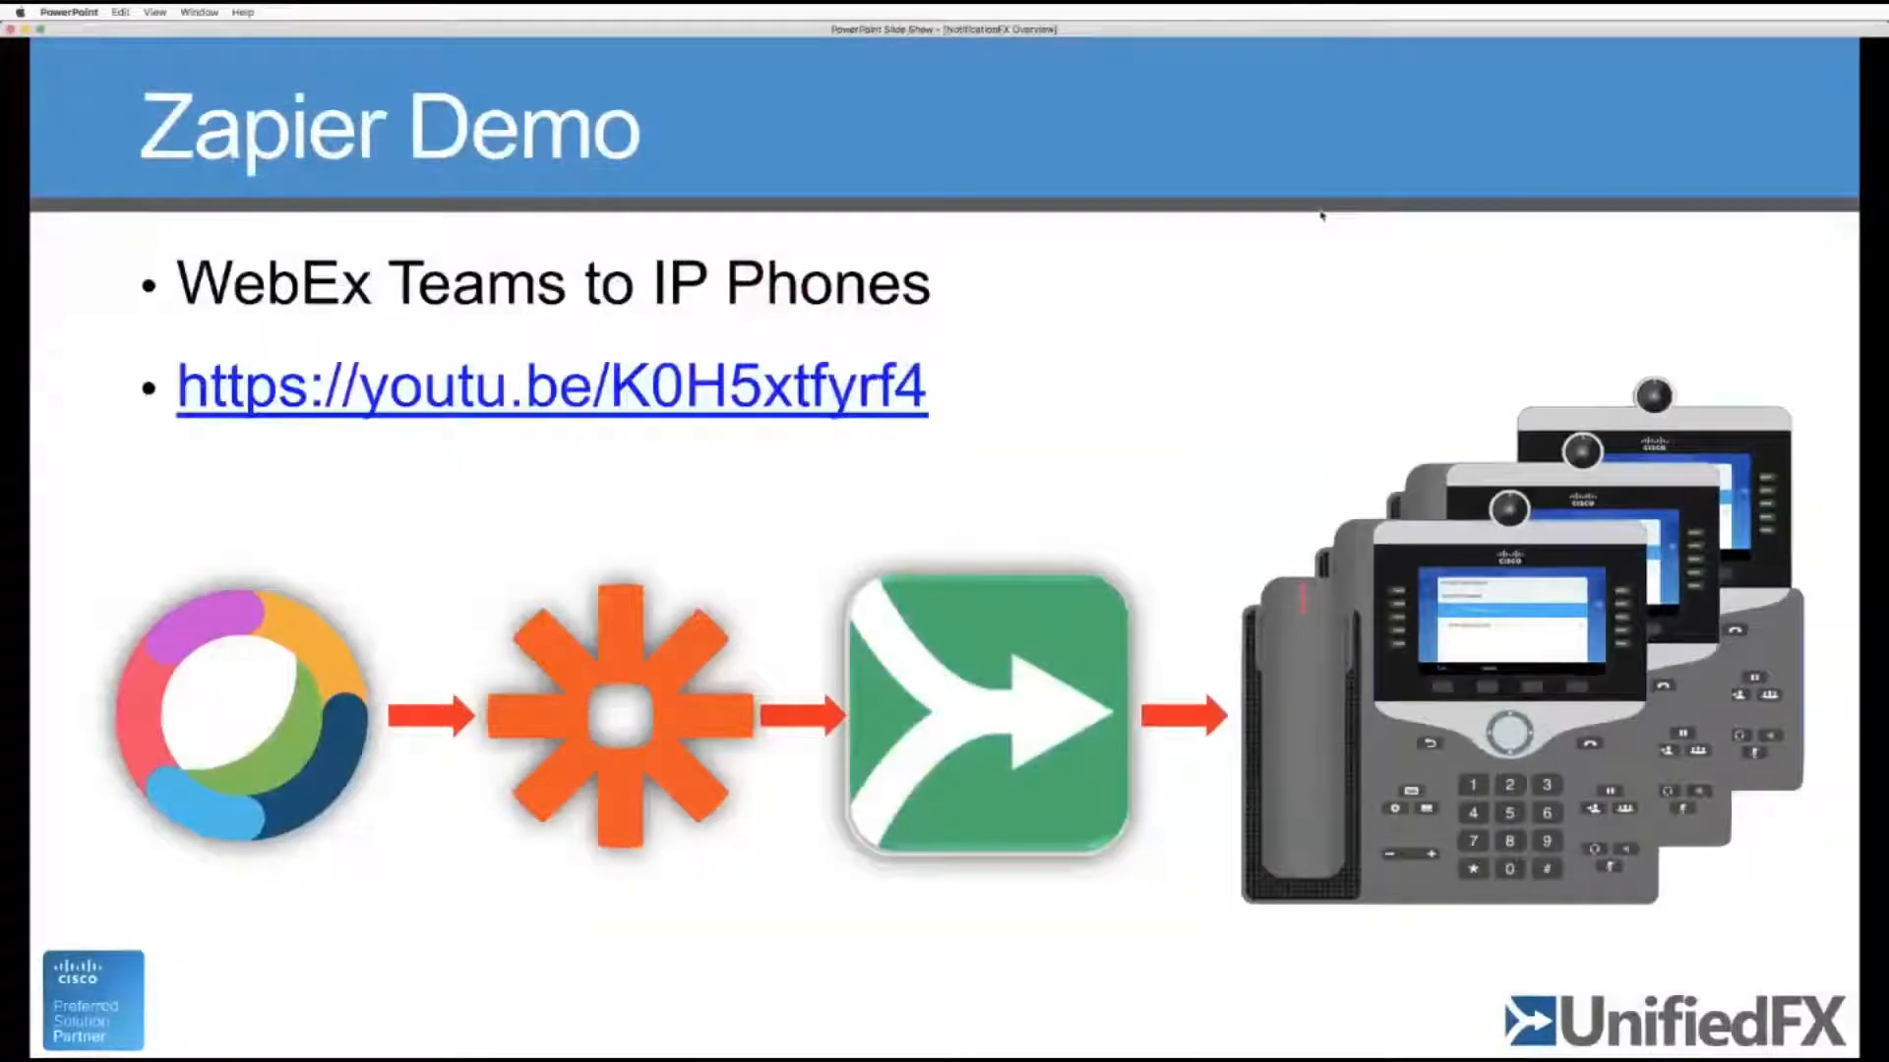